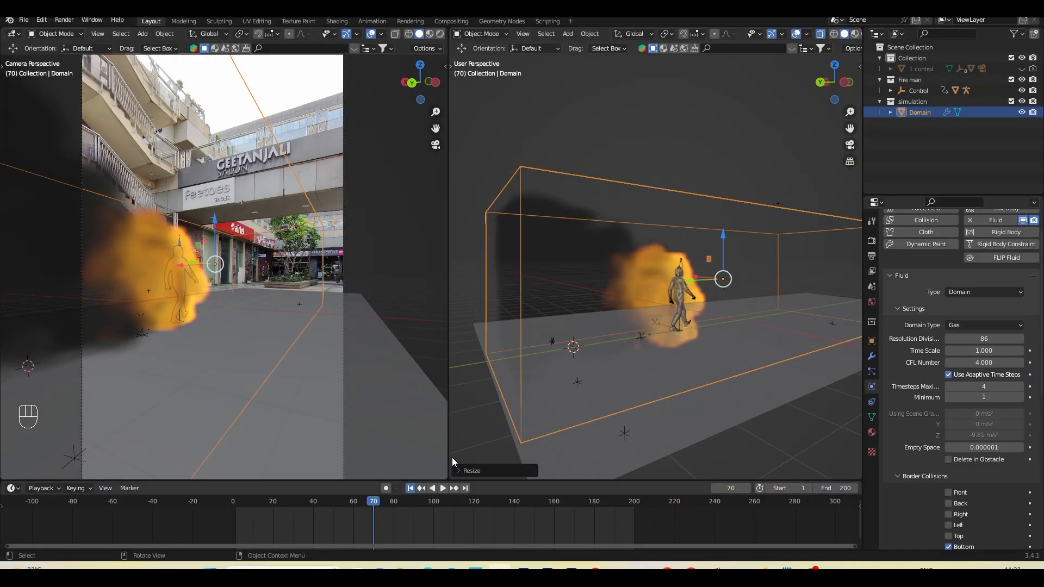
Step: Raise the fluid domain about 0.41 m along the global Z axis
{"action": "key", "text": "g"}
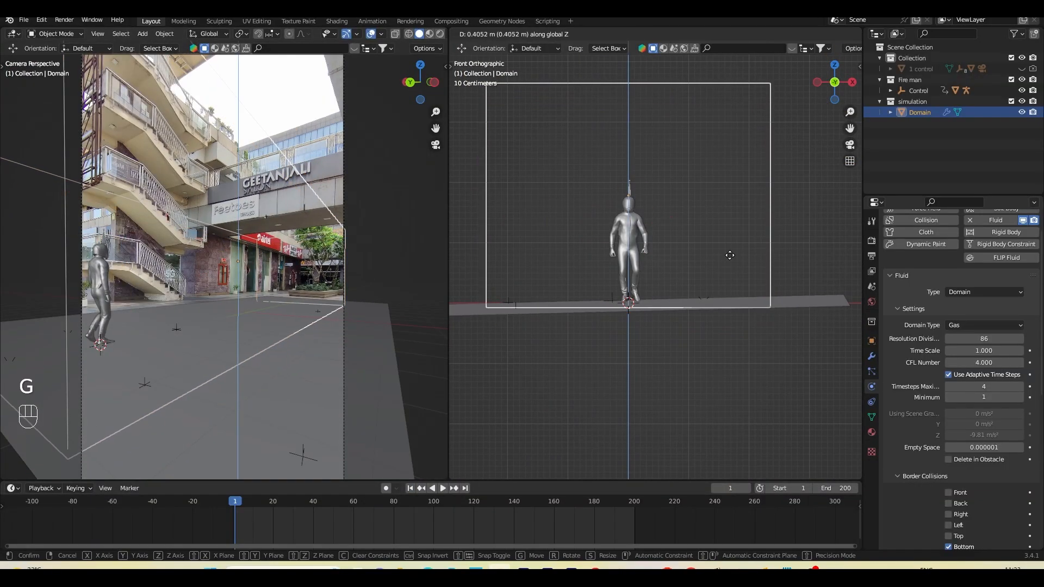
{"action": "key", "text": "r"}
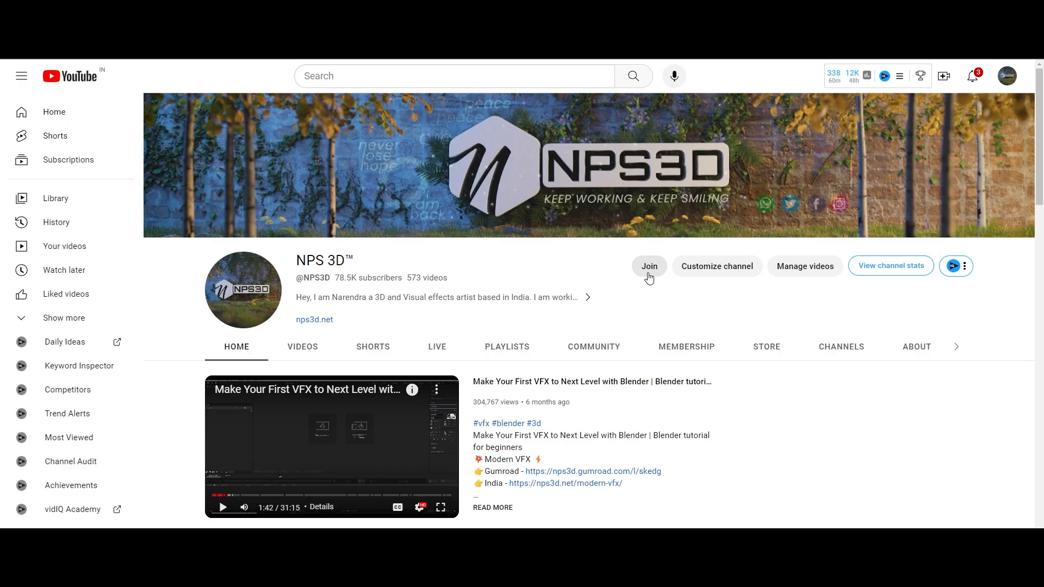
Step: Switch to the NPS 3D YouTube channel page and view the membership offer's NPS3D Pro tier
{"action": "left_click", "coordinate": [649, 266]}
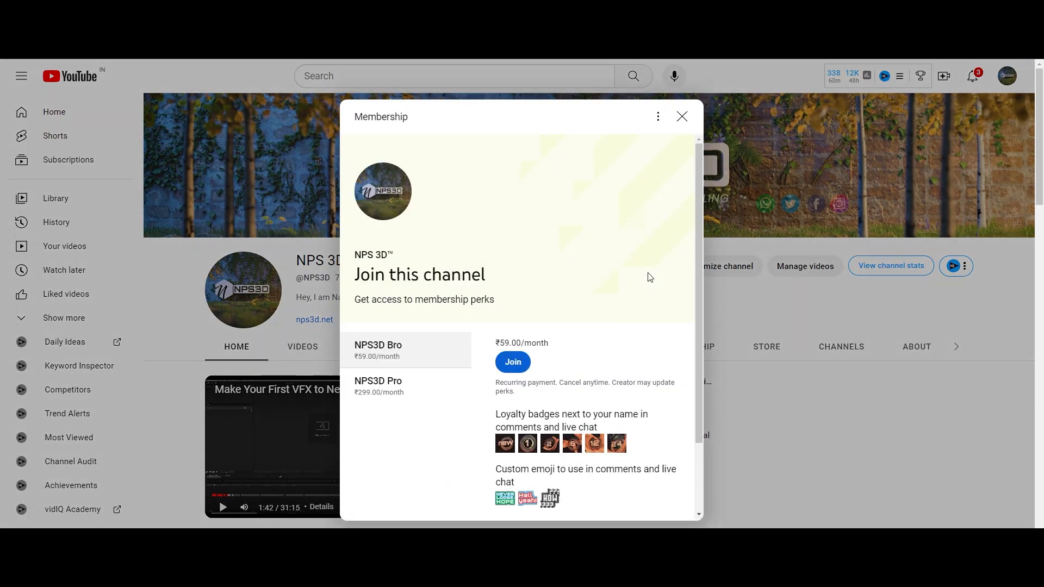
{"action": "scroll", "coordinate": [623, 403], "scroll_direction": "down", "scroll_amount": 2}
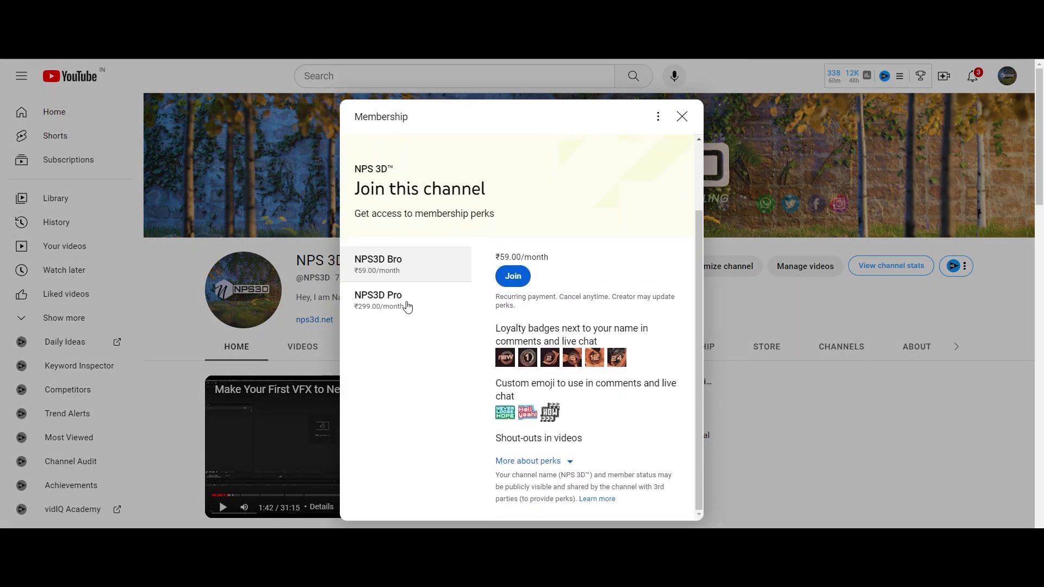
{"action": "left_click", "coordinate": [408, 308]}
{"action": "scroll", "coordinate": [622, 355], "scroll_direction": "down", "scroll_amount": 1}
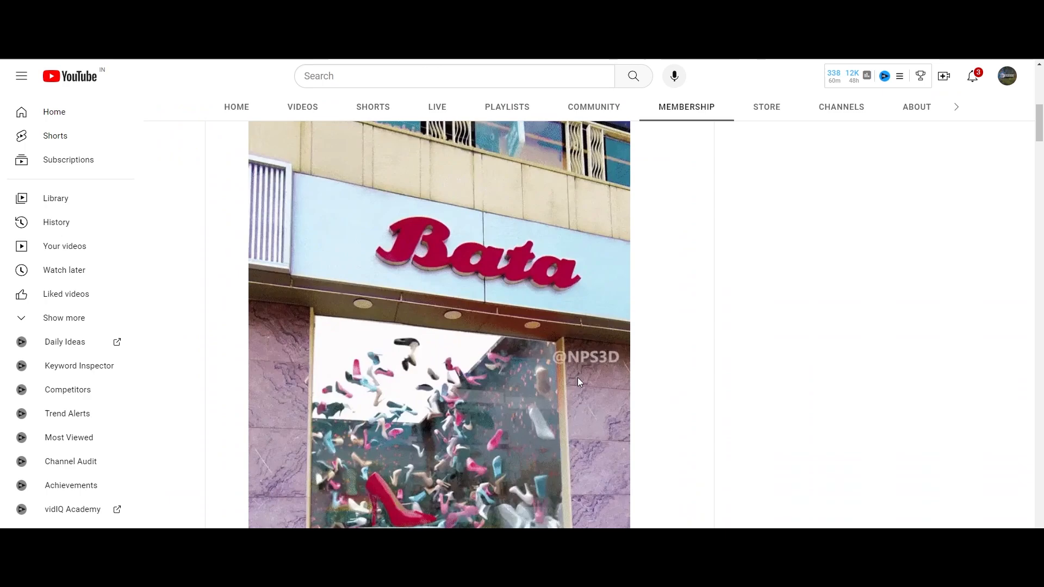
Step: Look through the channel's members-only posts and browse the images of the footwear brand project post
{"action": "scroll", "coordinate": [577, 377], "scroll_direction": "down", "scroll_amount": 6}
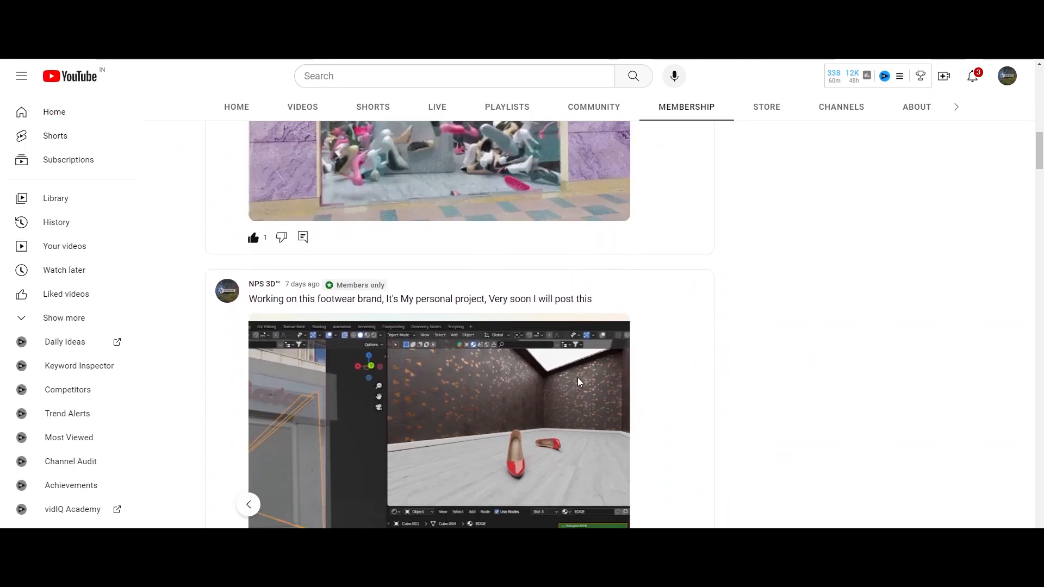
{"action": "scroll", "coordinate": [577, 377], "scroll_direction": "down", "scroll_amount": 4}
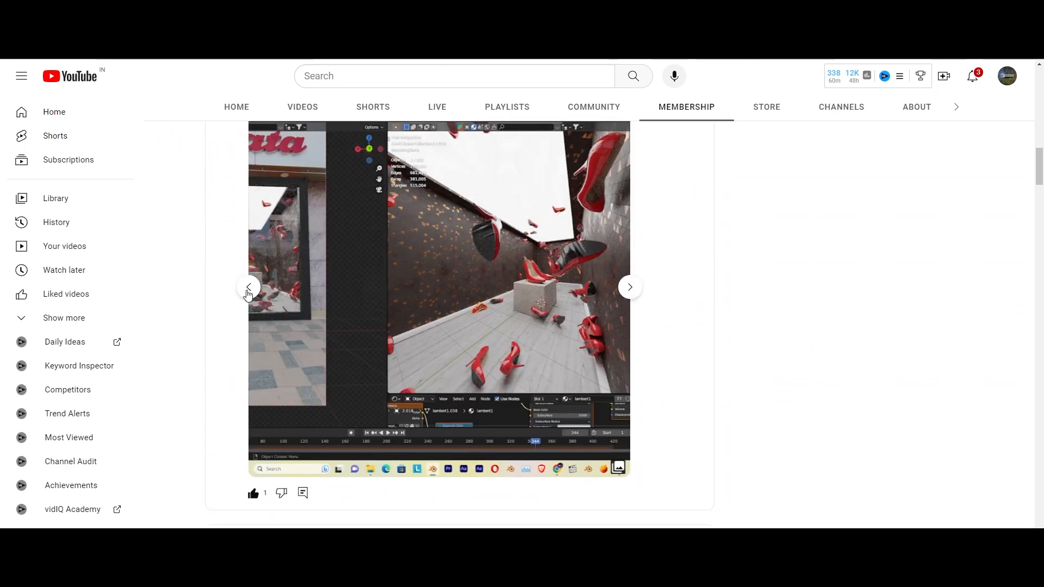
{"action": "scroll", "coordinate": [248, 294], "scroll_direction": "up", "scroll_amount": 1}
{"action": "left_click", "coordinate": [250, 343]}
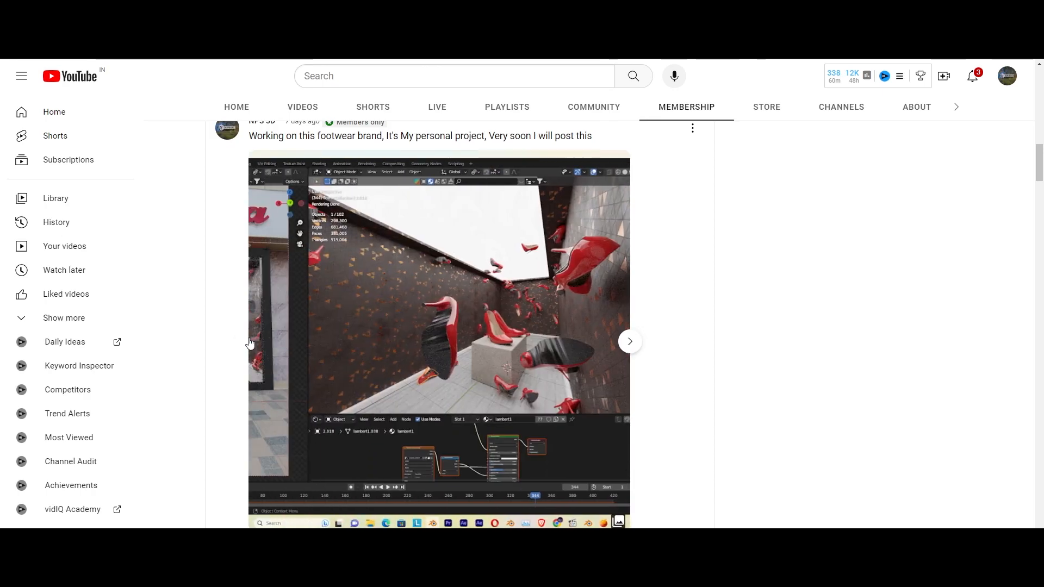
{"action": "scroll", "coordinate": [664, 394], "scroll_direction": "up", "scroll_amount": 5}
{"action": "scroll", "coordinate": [666, 392], "scroll_direction": "down", "scroll_amount": 3}
{"action": "scroll", "coordinate": [665, 391], "scroll_direction": "down", "scroll_amount": 3}
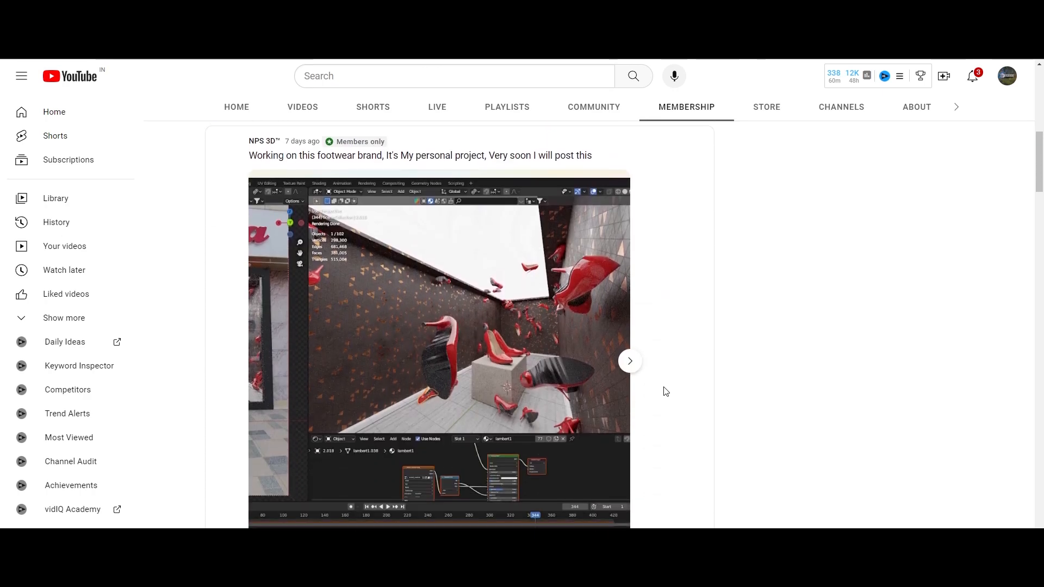
{"action": "left_click", "coordinate": [630, 291]}
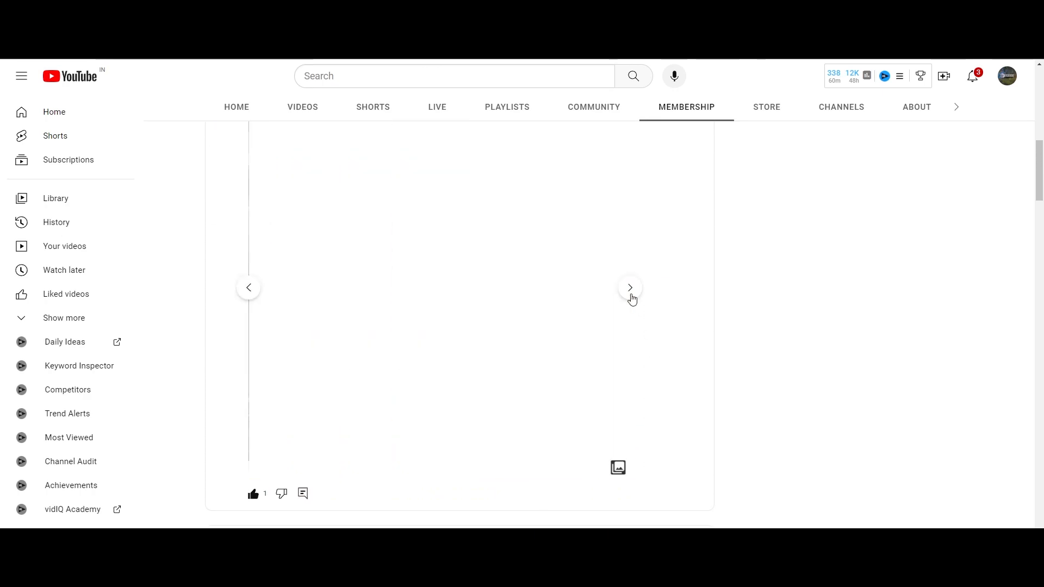
{"action": "left_click", "coordinate": [631, 294]}
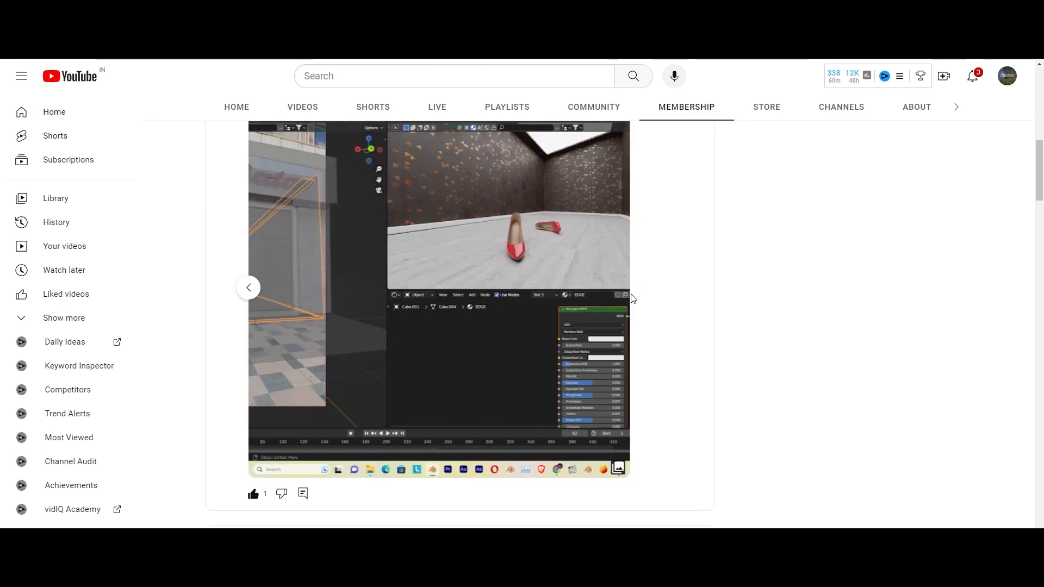
Step: Look through the older members-only posts, including the Lord Shiva VFX tutorial and the New Tutorial Coming soon post
{"action": "scroll", "coordinate": [632, 298], "scroll_direction": "down", "scroll_amount": 10}
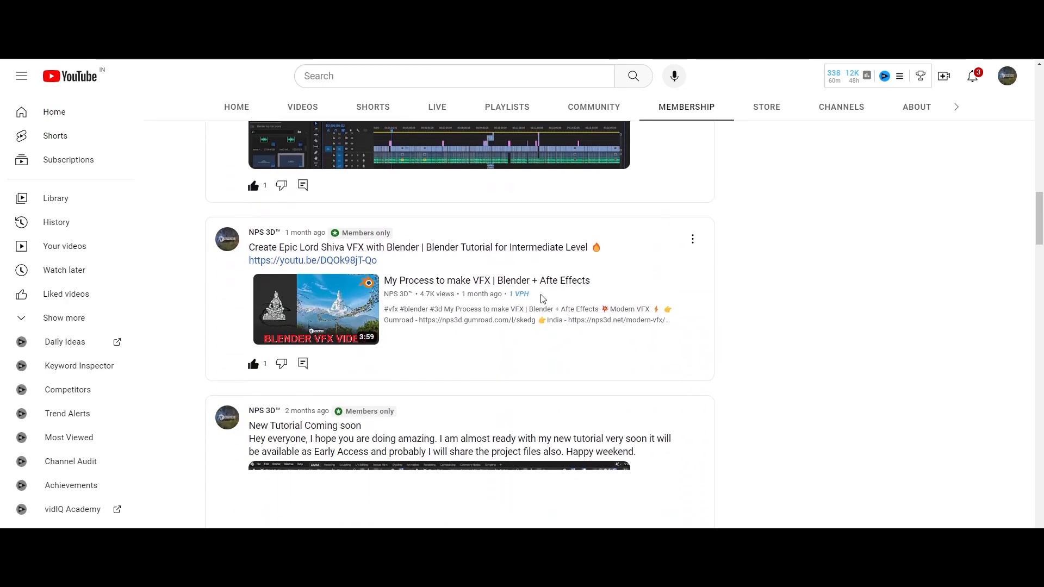
{"action": "scroll", "coordinate": [542, 298], "scroll_direction": "down", "scroll_amount": 2}
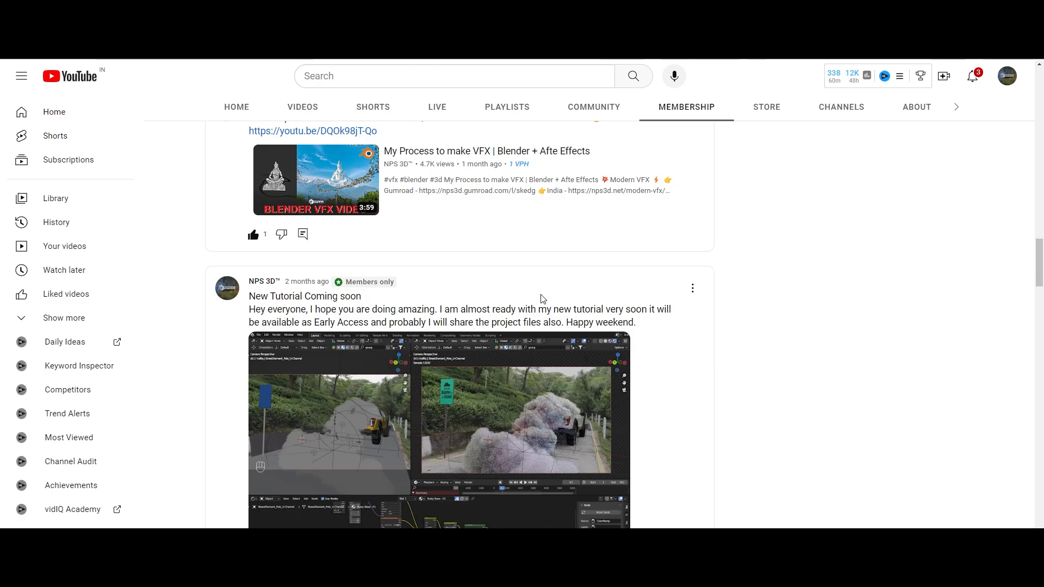
{"action": "scroll", "coordinate": [541, 298], "scroll_direction": "down", "scroll_amount": 10}
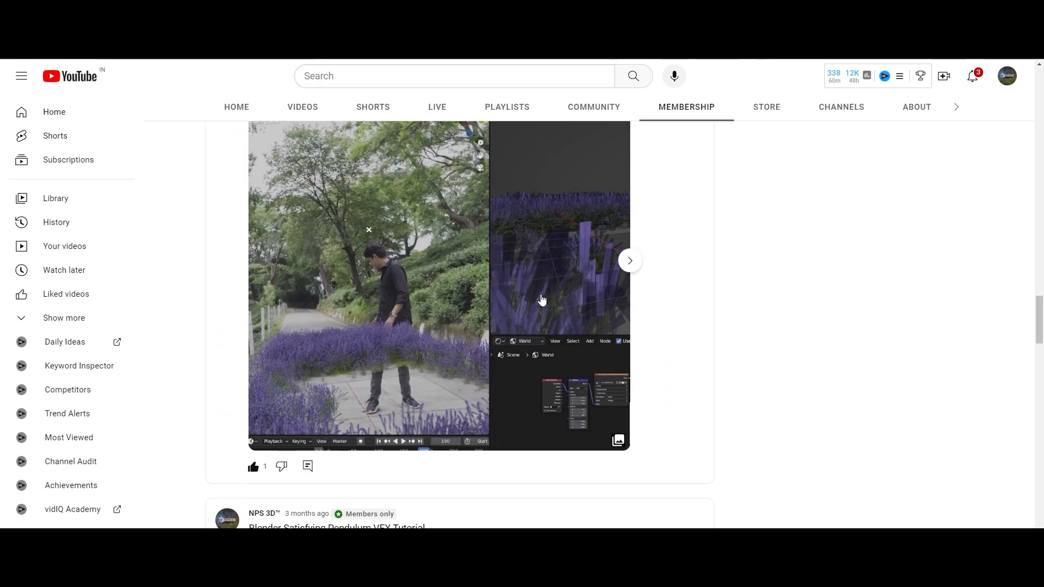
{"action": "scroll", "coordinate": [542, 298], "scroll_direction": "down", "scroll_amount": 3}
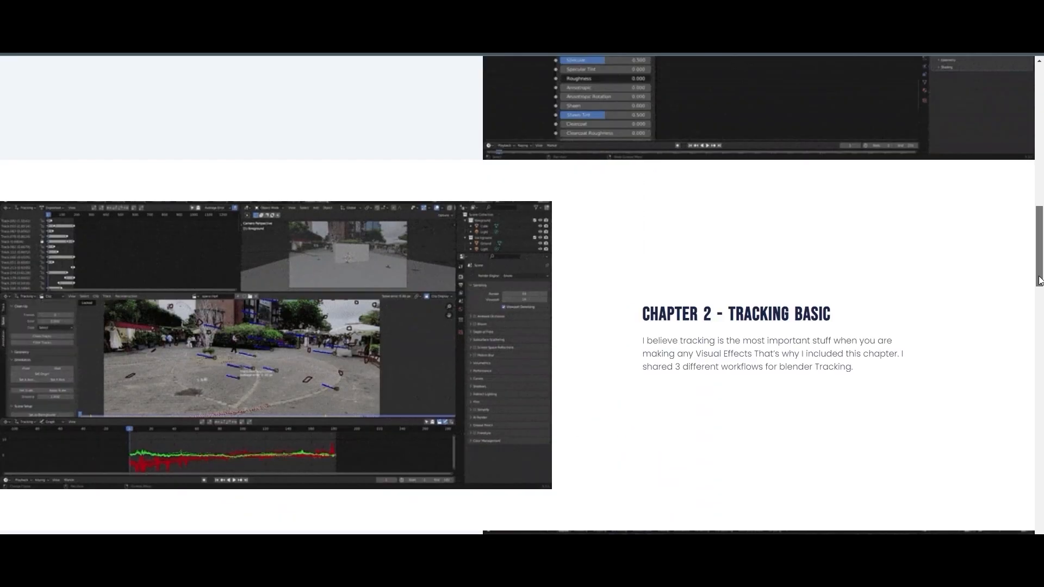
Step: Look through the VFX course page's chapter descriptions from Chapter 2 - Tracking Basic to Chapter 5 - VFX Car
{"action": "scroll", "coordinate": [1036, 320], "scroll_direction": "down", "scroll_amount": 4}
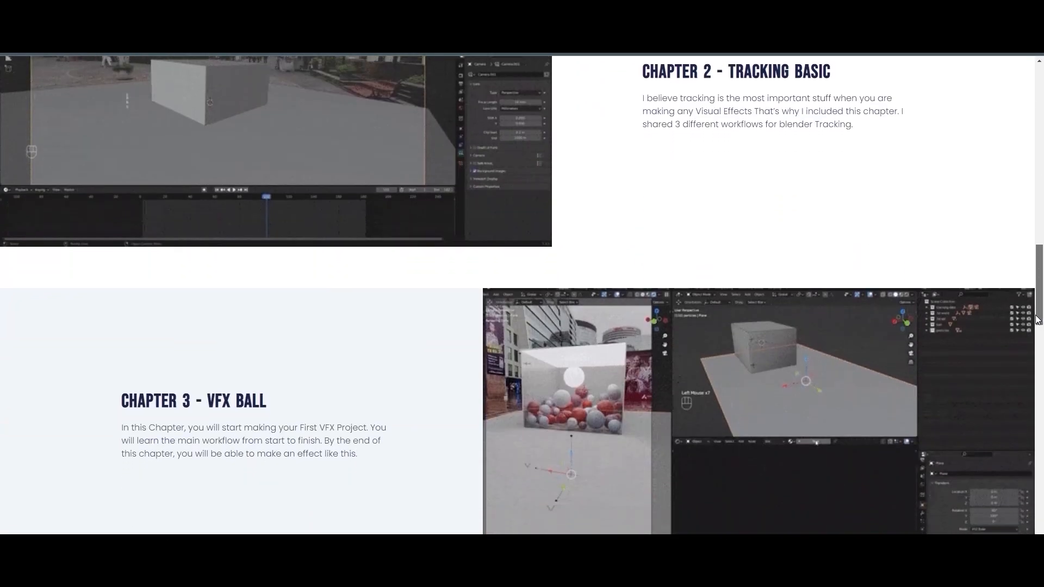
{"action": "left_click_drag", "start_coordinate": [1037, 320], "coordinate": [1029, 380]}
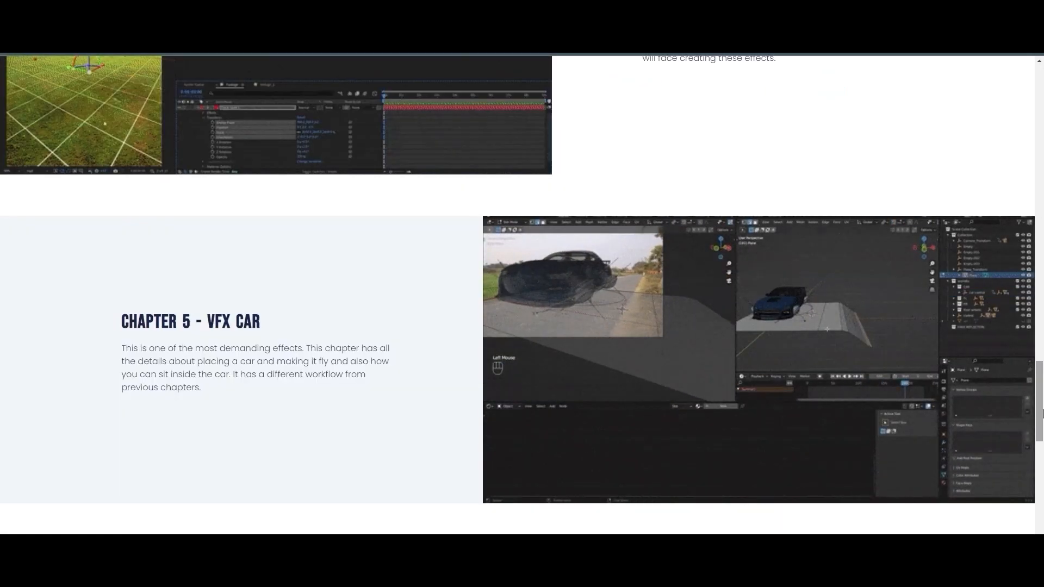
{"action": "left_click_drag", "start_coordinate": [1041, 414], "coordinate": [1041, 454]}
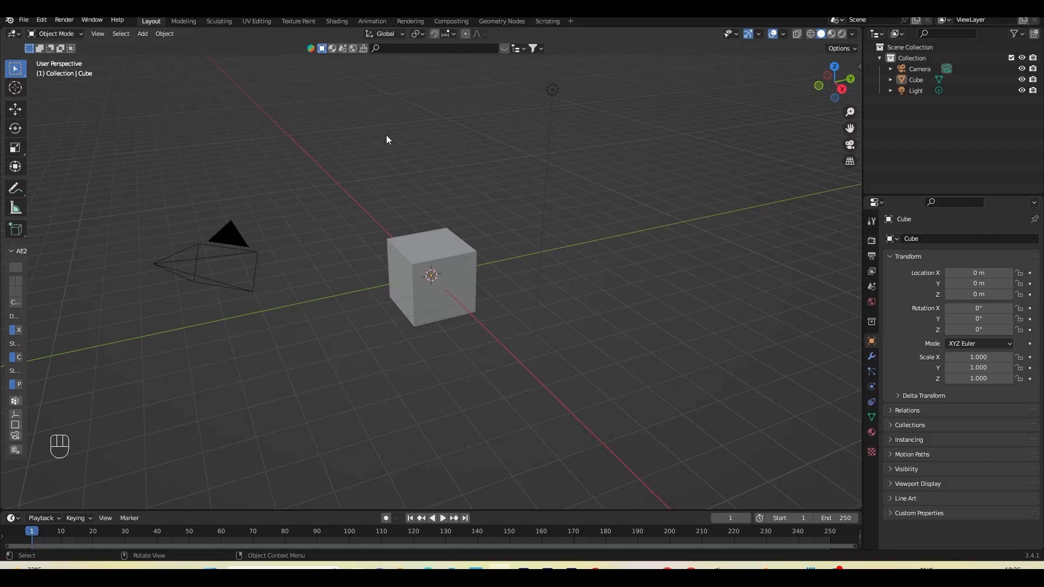
Step: Delete all default objects from the Blender scene and add a new cube mesh at the origin
{"action": "key", "text": "a"}
{"action": "key", "text": "Delete"}
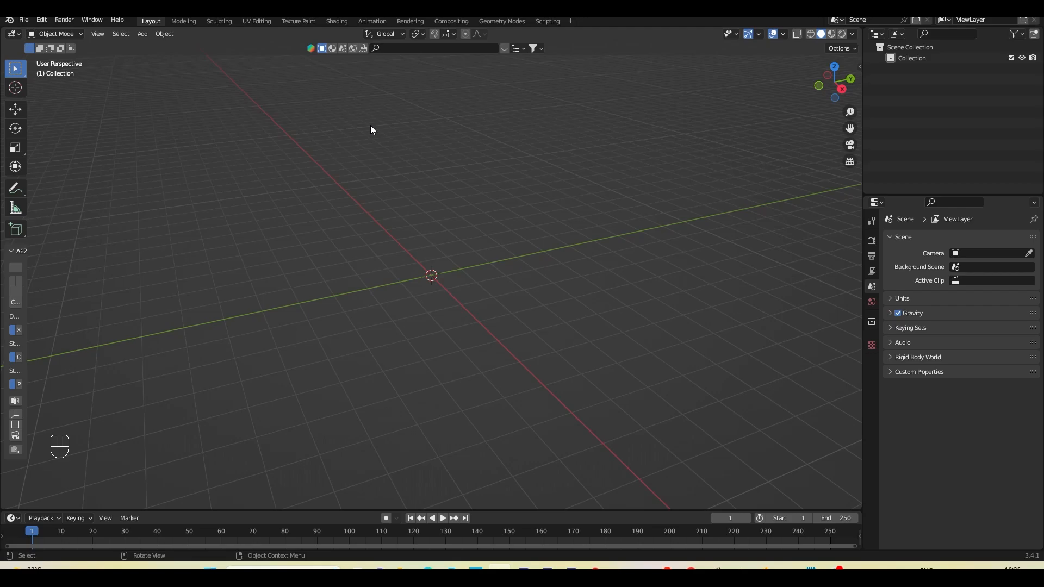
{"action": "middle_click_drag", "start_coordinate": [530, 158], "coordinate": [540, 185], "text": "shift"}
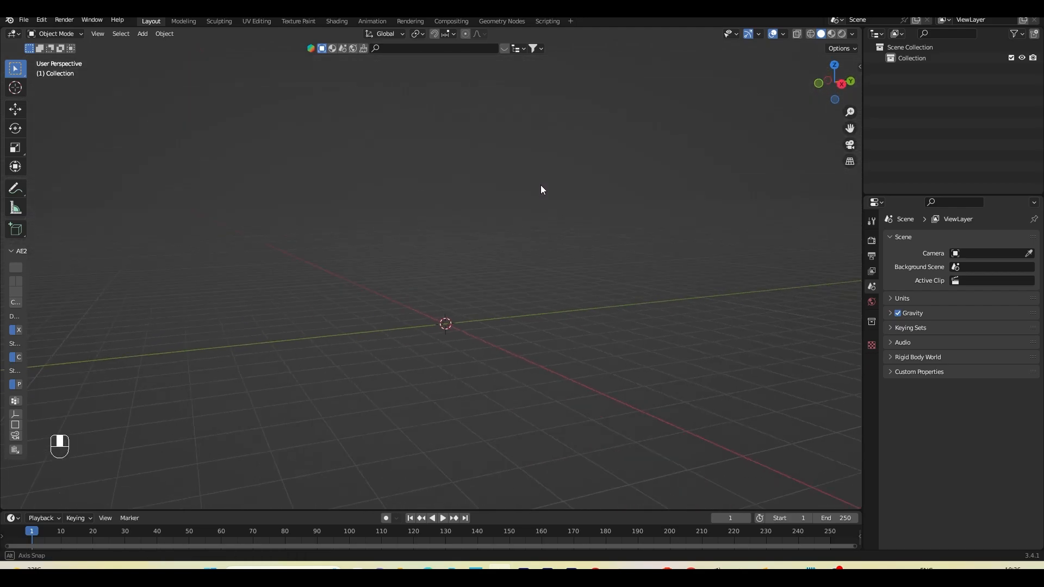
{"action": "middle_click_drag", "start_coordinate": [567, 258], "coordinate": [527, 261], "text": "shift"}
{"action": "middle_click_drag", "start_coordinate": [617, 217], "coordinate": [587, 257]}
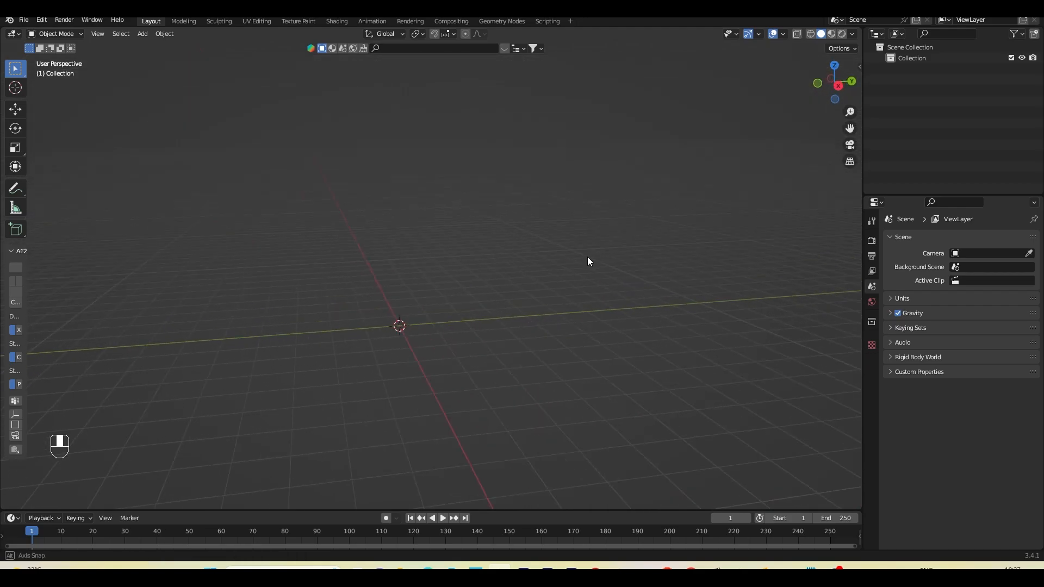
{"action": "key", "text": "shift+a"}
{"action": "mouse_move", "coordinate": [438, 240]}
{"action": "left_click", "coordinate": [503, 249]}
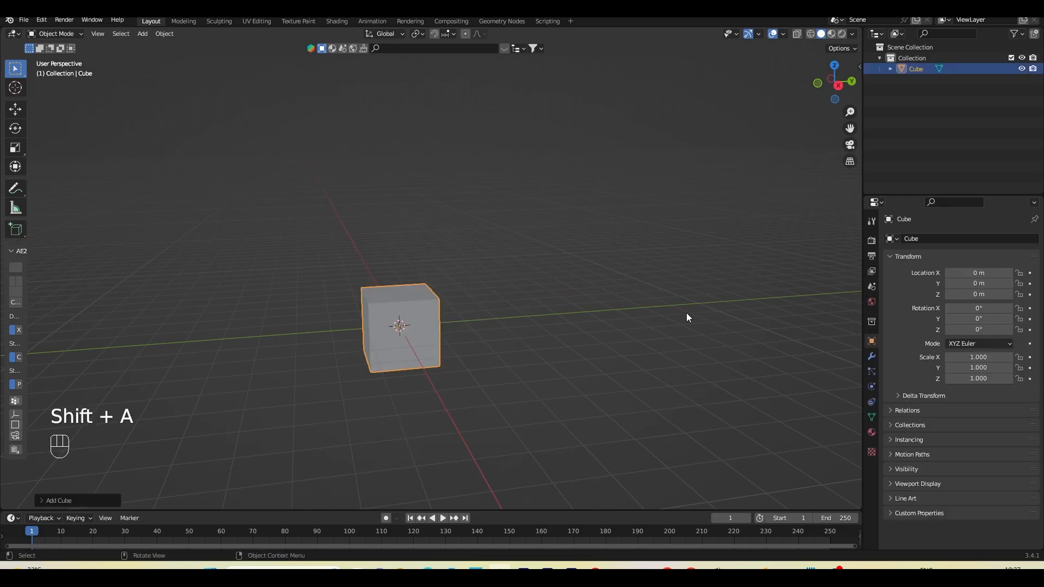
Step: Scale the cube down to about a third of its size and apply the scale
{"action": "key", "text": "s"}
{"action": "left_click", "coordinate": [571, 320]}
{"action": "key", "text": "ctrl+a"}
{"action": "left_click", "coordinate": [484, 314]}
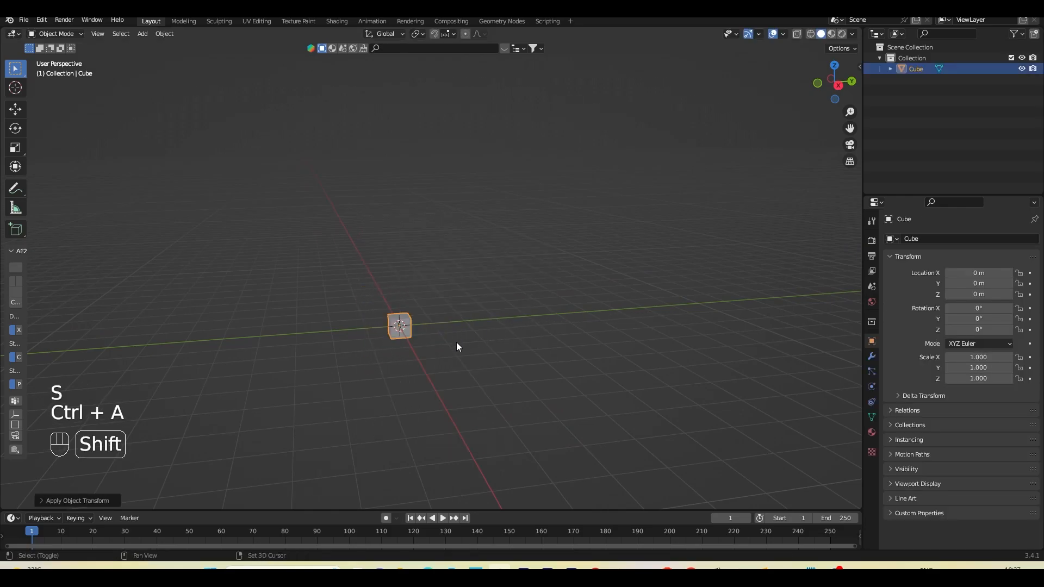
Step: Apply the Quick Smoke effect to the cube
{"action": "middle_click_drag", "start_coordinate": [457, 345], "coordinate": [585, 300], "text": "shift"}
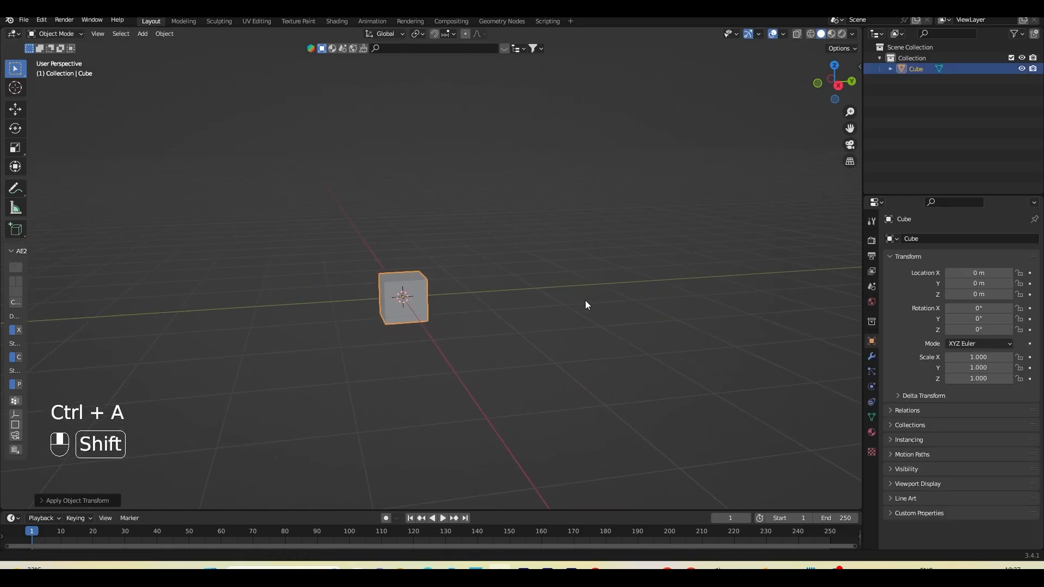
{"action": "left_click", "coordinate": [162, 33]}
{"action": "left_click_drag", "start_coordinate": [184, 235], "coordinate": [200, 351]}
{"action": "left_click", "coordinate": [162, 36]}
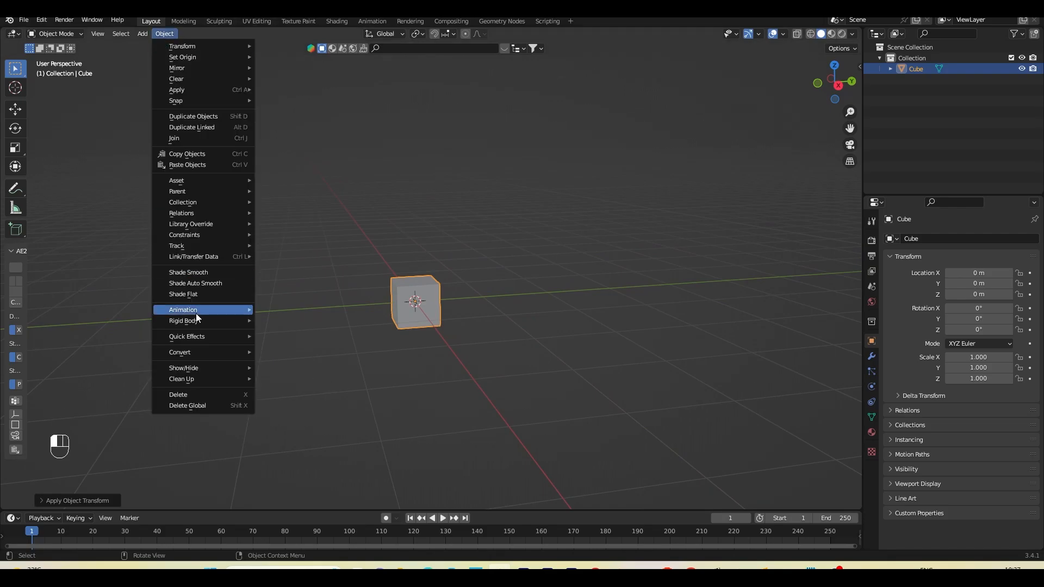
{"action": "mouse_move", "coordinate": [210, 340]}
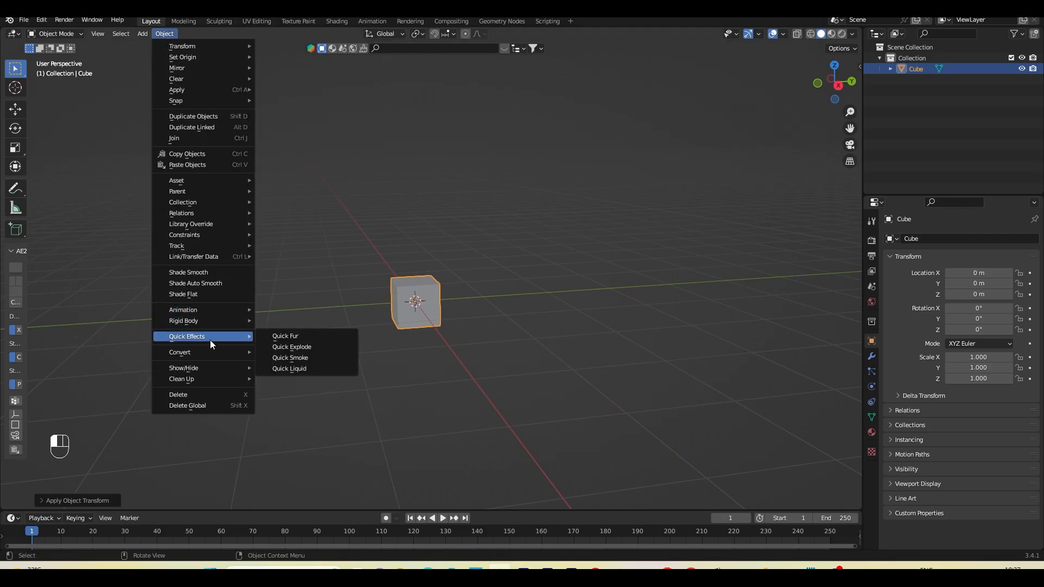
{"action": "left_click", "coordinate": [312, 358]}
Step: Play the smoke simulation from frame 1, pause it and reselect the smoke domain
{"action": "middle_click_drag", "start_coordinate": [458, 444], "coordinate": [460, 537], "text": "shift"}
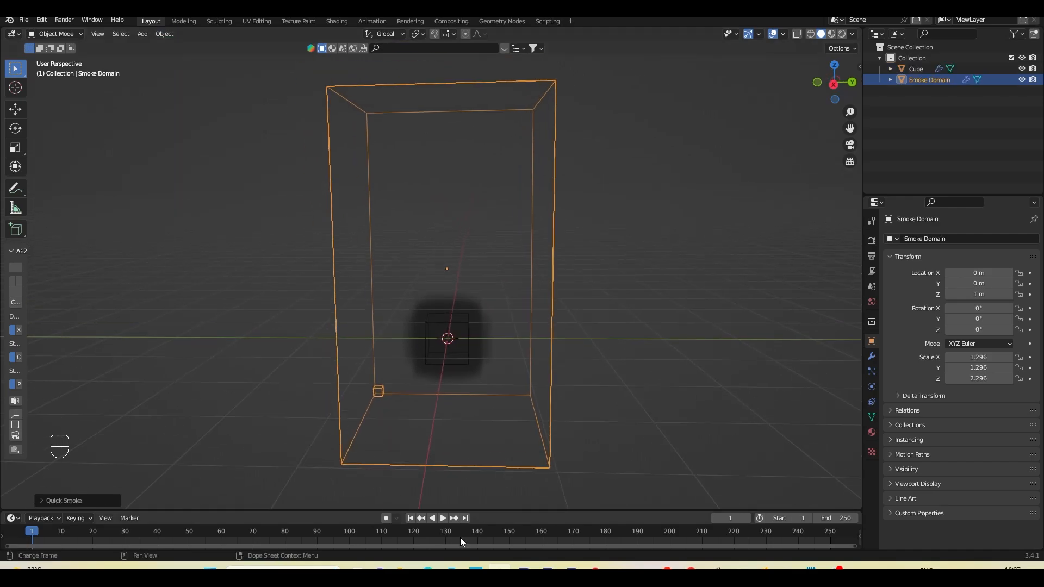
{"action": "left_click", "coordinate": [442, 519]}
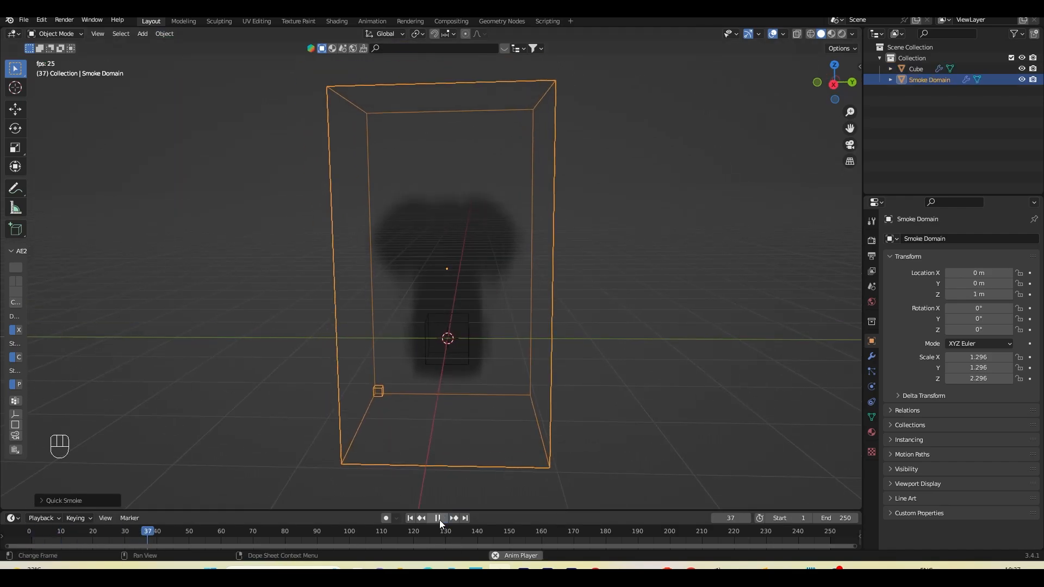
{"action": "middle_click_drag", "start_coordinate": [497, 437], "coordinate": [524, 427]}
{"action": "left_click", "coordinate": [438, 518]}
{"action": "left_click", "coordinate": [592, 346]}
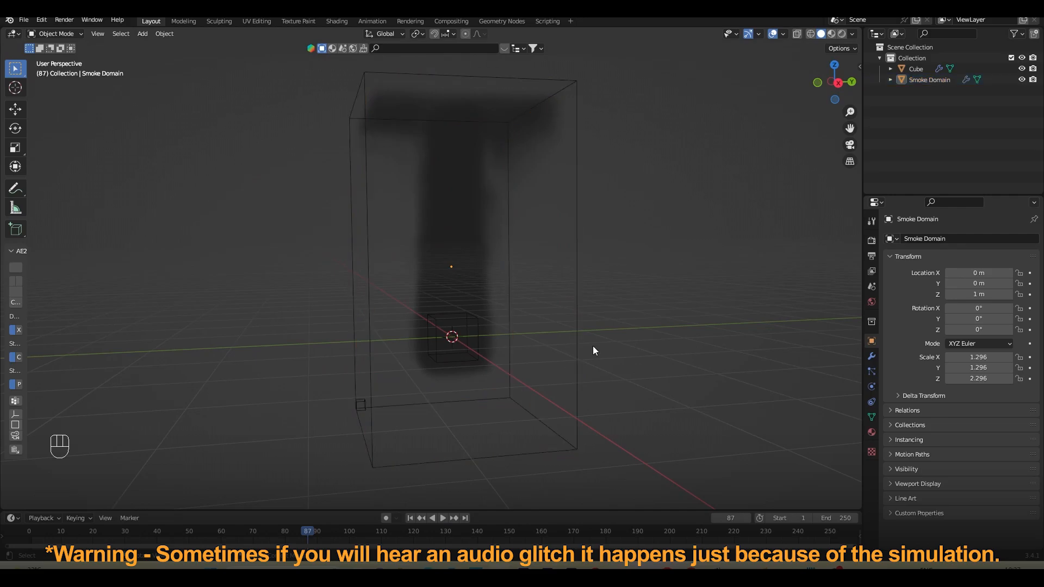
{"action": "left_click", "coordinate": [576, 335]}
{"action": "middle_click_drag", "start_coordinate": [470, 190], "coordinate": [550, 180]}
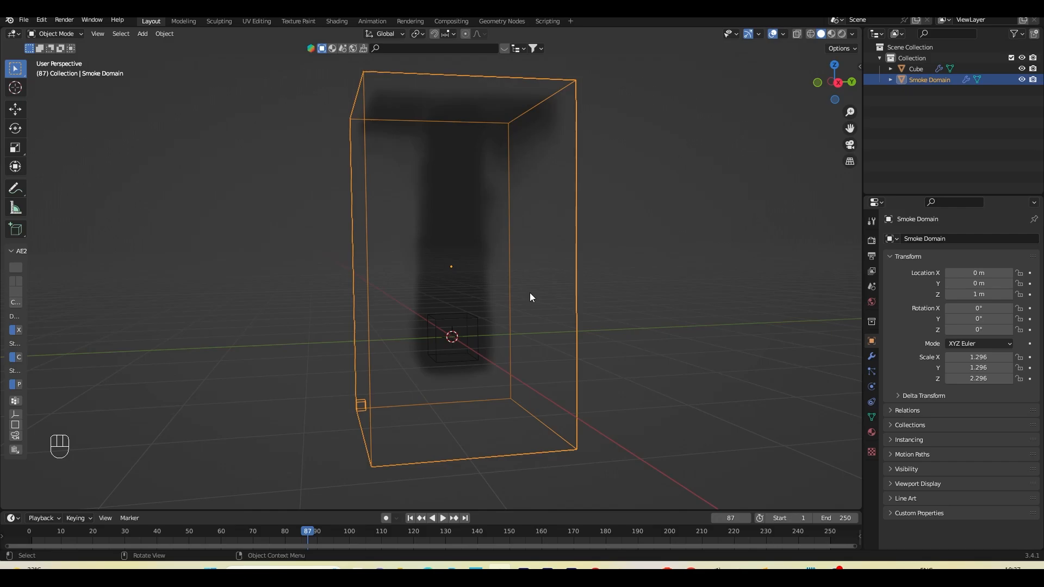
Step: Replay the smoke simulation from the start, watch it from different angles, and return to frame 1
{"action": "key", "text": "shift+Left"}
{"action": "key", "text": "space"}
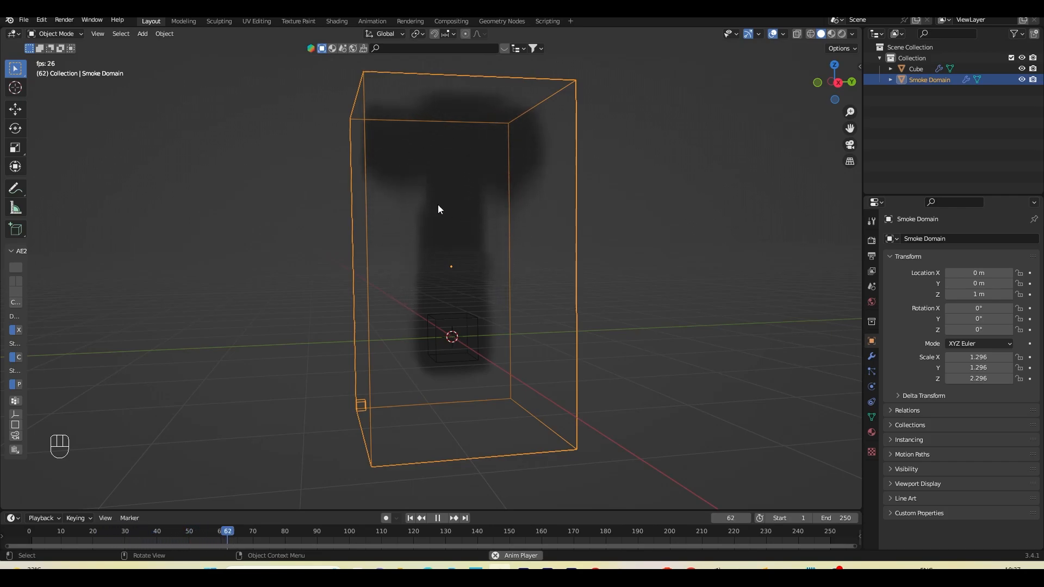
{"action": "middle_click_drag", "start_coordinate": [482, 277], "coordinate": [468, 276]}
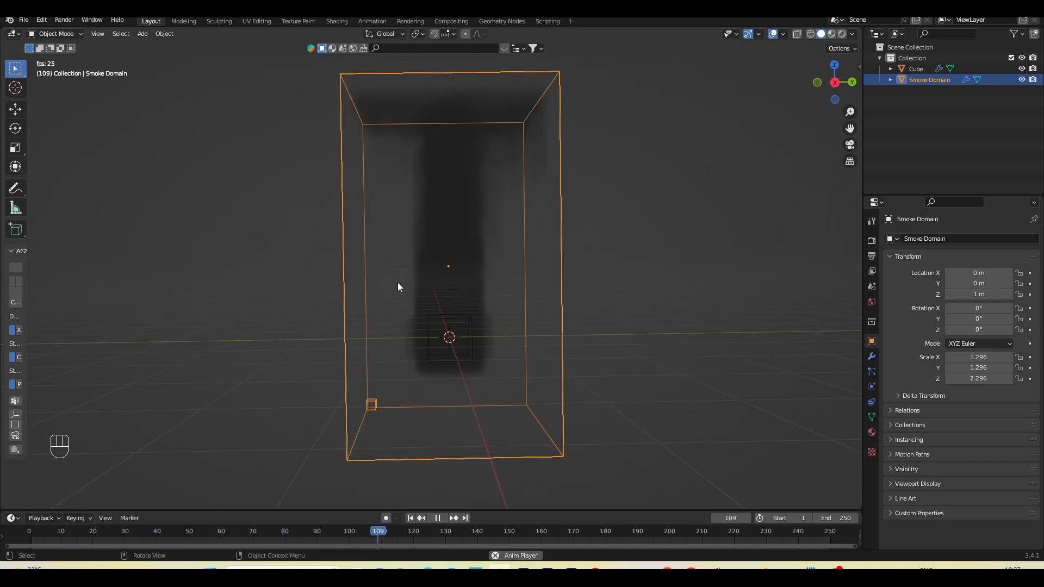
{"action": "middle_click_drag", "start_coordinate": [472, 280], "coordinate": [477, 150]}
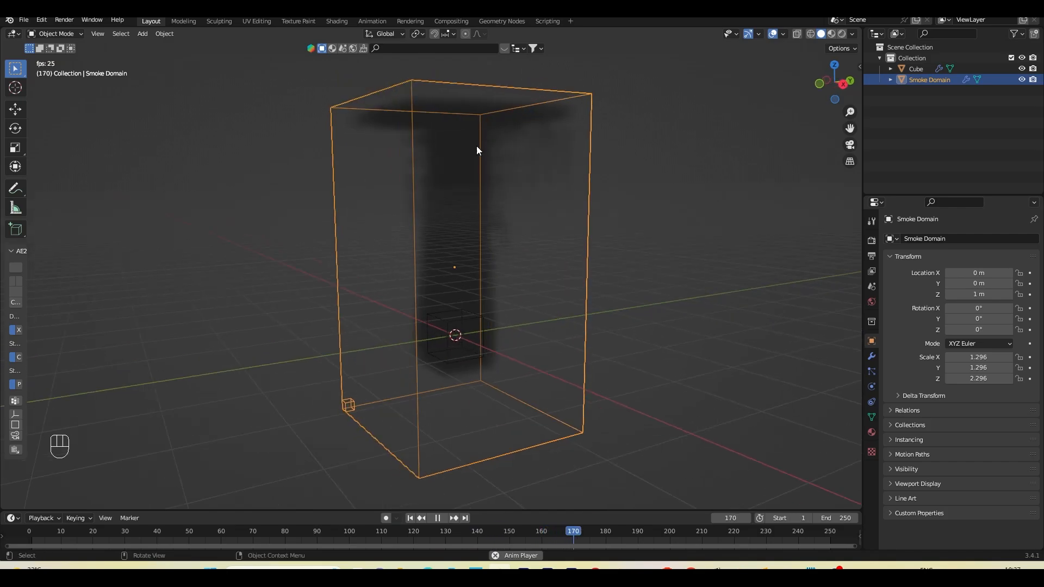
{"action": "left_click", "coordinate": [437, 517]}
{"action": "left_click", "coordinate": [410, 517]}
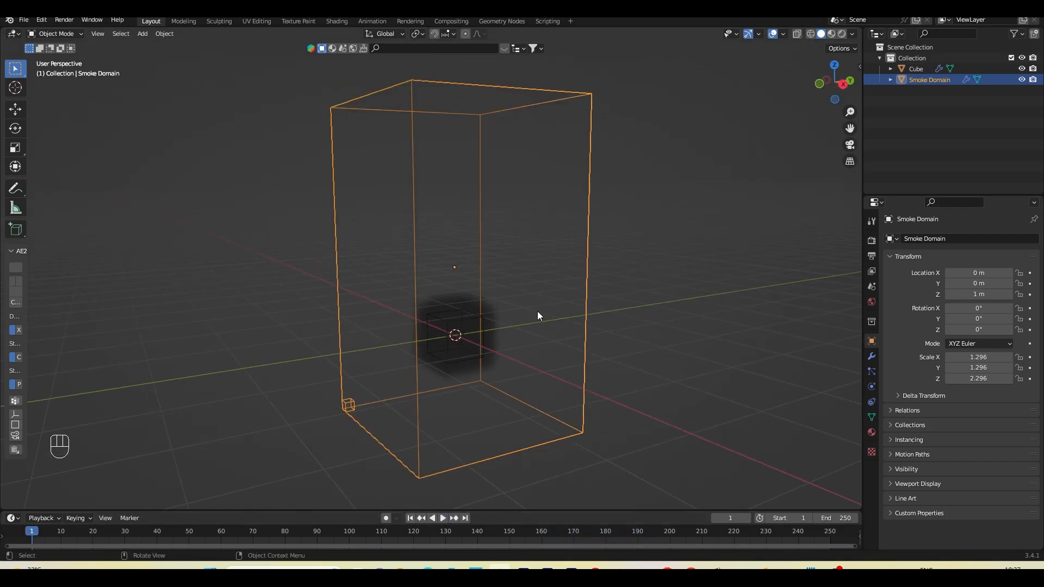
Step: Select the small cube that emits the smoke inside the smoke domain
{"action": "middle_click_drag", "start_coordinate": [538, 316], "coordinate": [481, 373]}
{"action": "left_click", "coordinate": [441, 325]}
{"action": "left_click", "coordinate": [450, 333]}
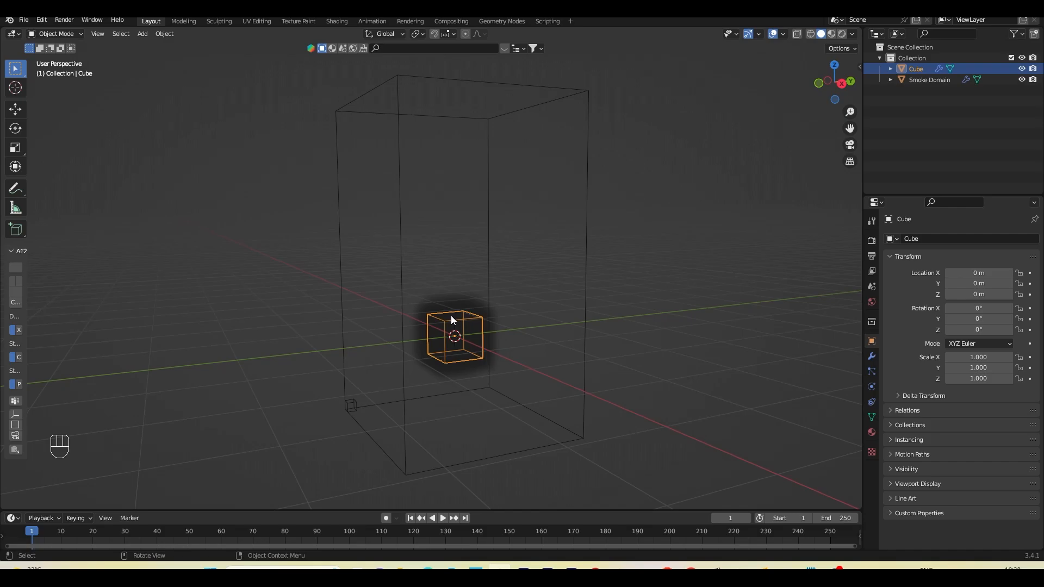
Step: Select the smoke domain and examine the small resolution cube at its lower corner against the whole domain box
{"action": "left_click", "coordinate": [356, 403]}
{"action": "middle_click_drag", "start_coordinate": [368, 401], "coordinate": [370, 341], "text": "shift"}
{"action": "scroll", "coordinate": [369, 341], "scroll_direction": "up", "scroll_amount": 4}
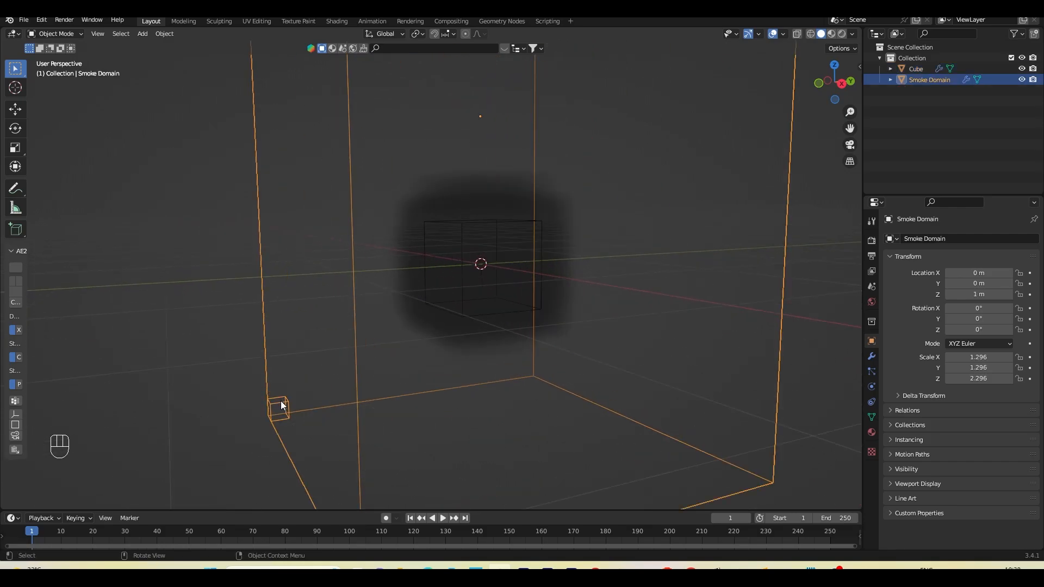
{"action": "scroll", "coordinate": [290, 403], "scroll_direction": "down", "scroll_amount": 3}
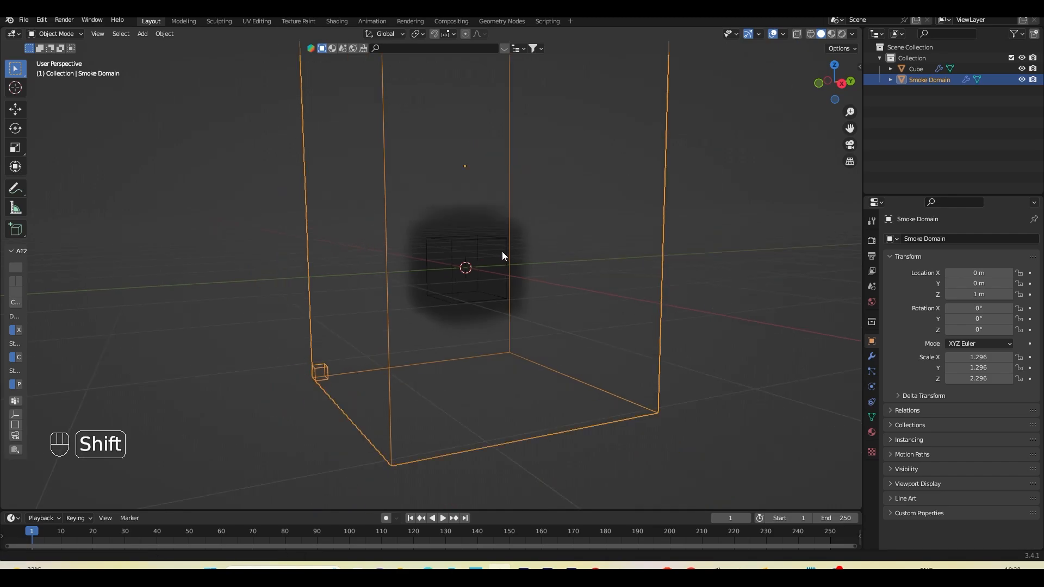
{"action": "middle_click_drag", "start_coordinate": [501, 251], "coordinate": [498, 309], "text": "shift"}
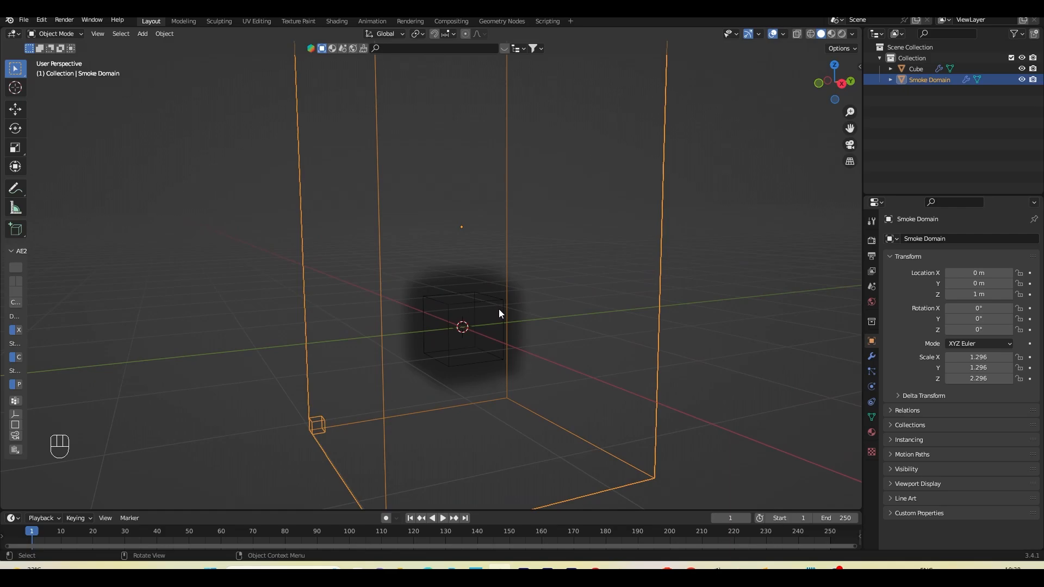
{"action": "scroll", "coordinate": [498, 309], "scroll_direction": "down", "scroll_amount": 3}
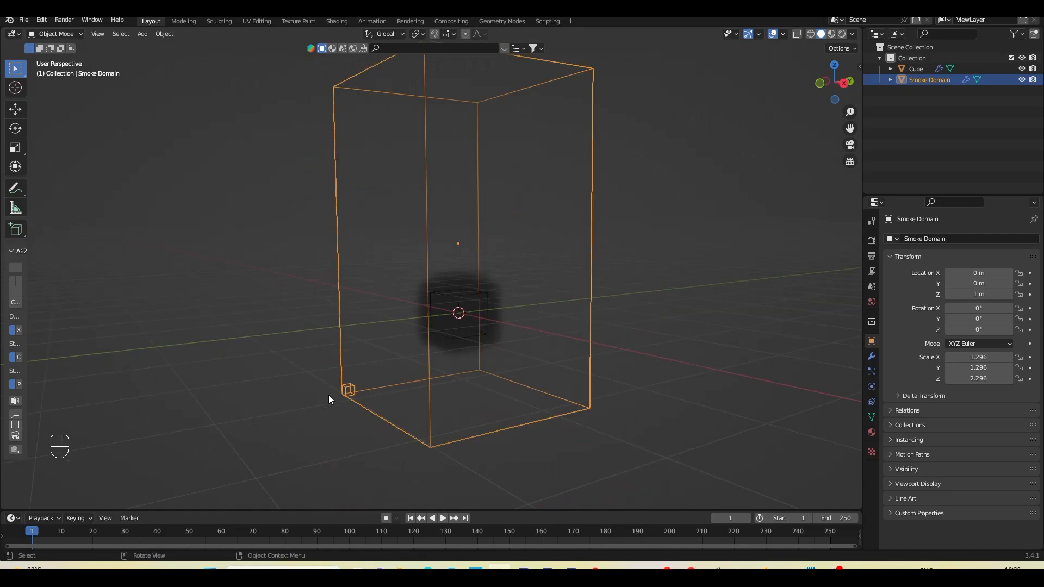
{"action": "left_click", "coordinate": [446, 433]}
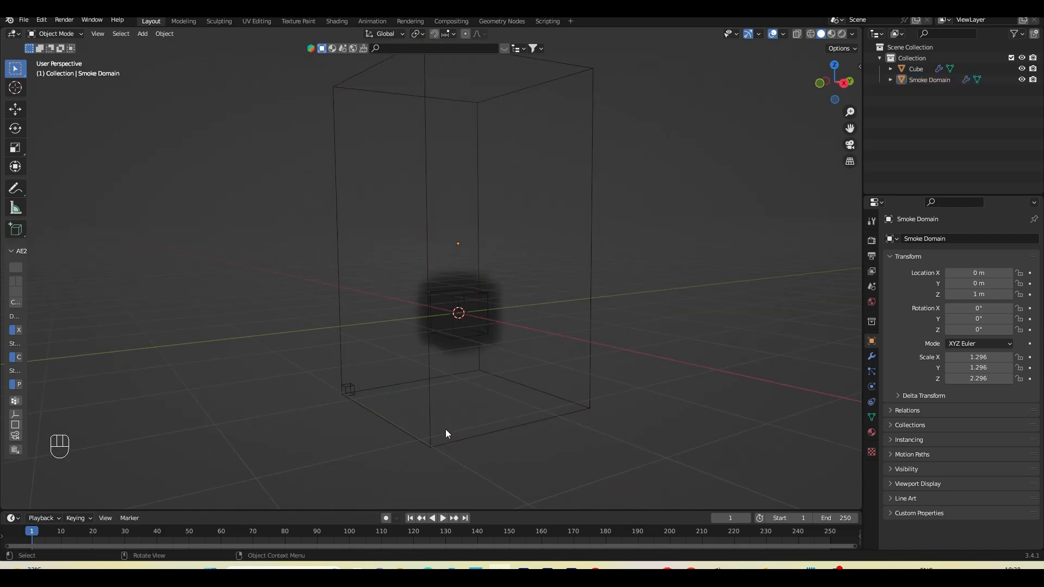
{"action": "left_click", "coordinate": [590, 95]}
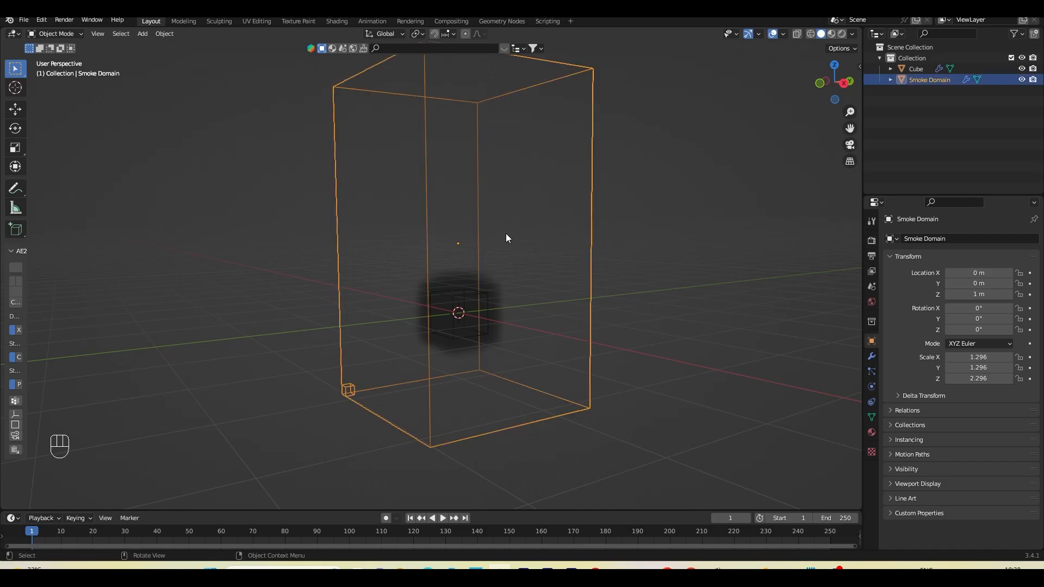
Step: Show the smoke domain's fluid physics settings and compare them with the emitter cube's flow settings
{"action": "left_click", "coordinate": [870, 386]}
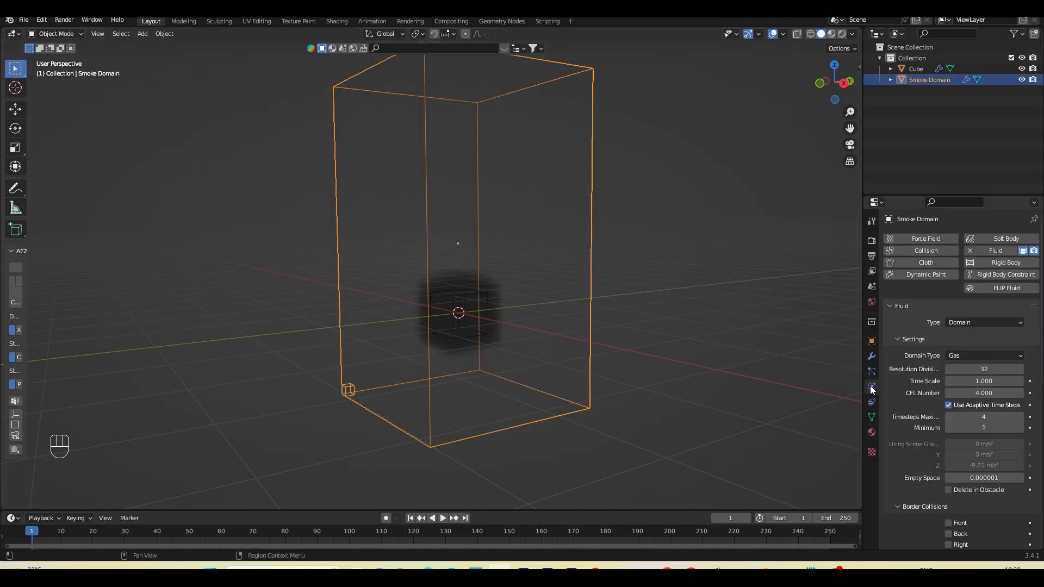
{"action": "scroll", "coordinate": [928, 491], "scroll_direction": "down", "scroll_amount": 8}
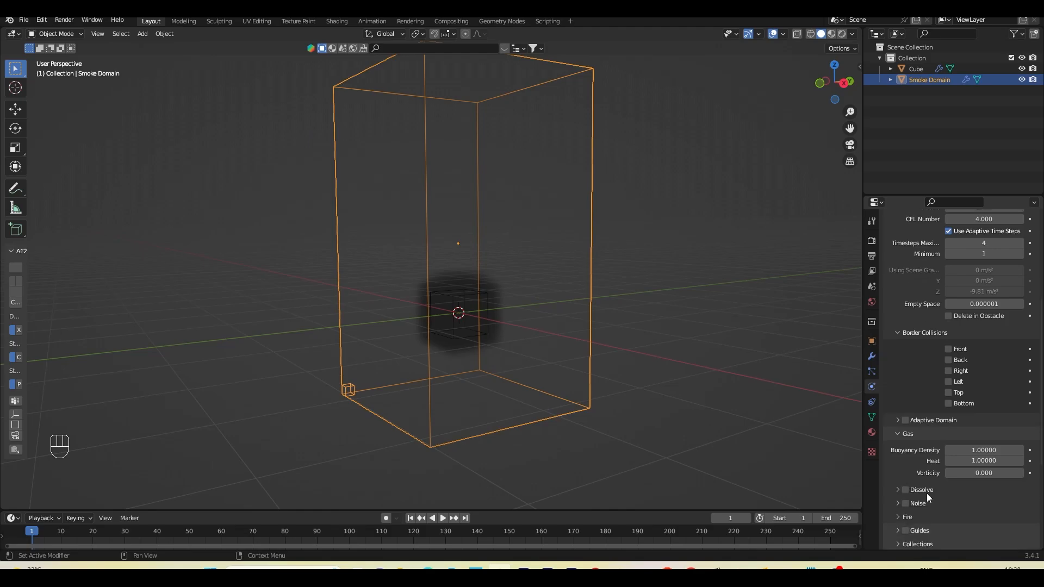
{"action": "left_click", "coordinate": [496, 299]}
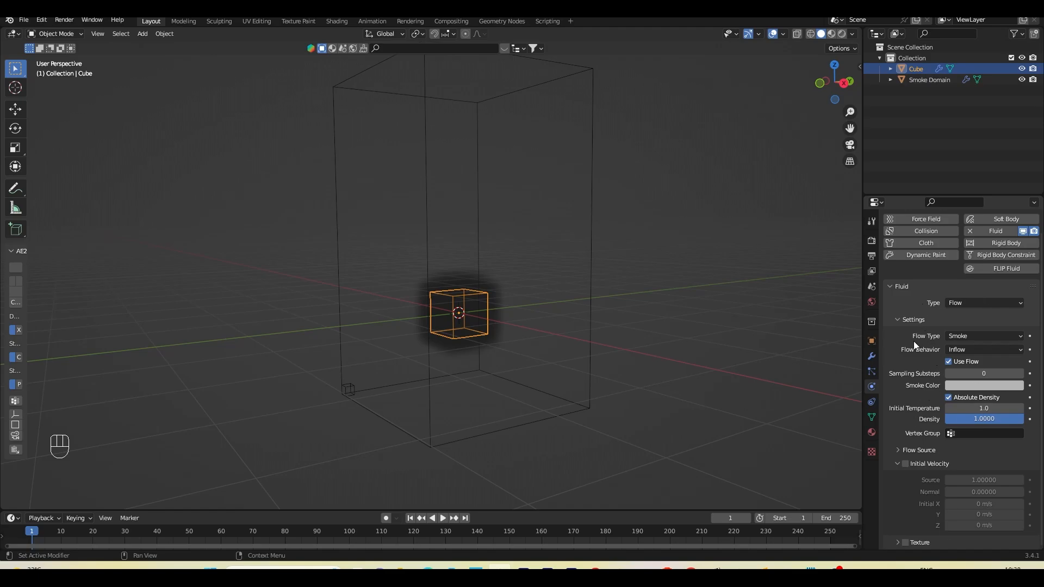
{"action": "middle_click_drag", "start_coordinate": [512, 322], "coordinate": [507, 320]}
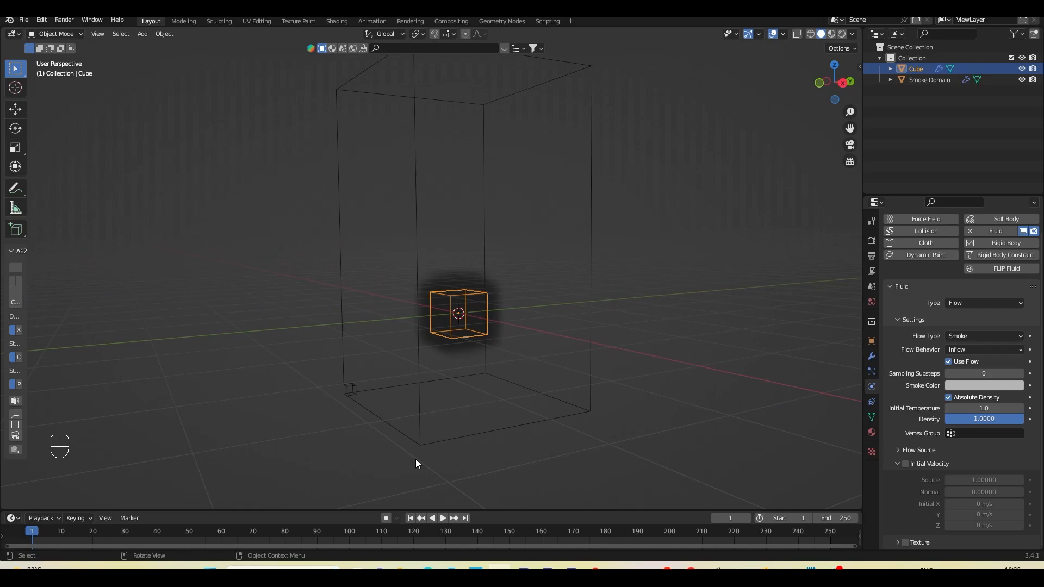
Step: Set the smoke domain's Resolution Divisions to 100 and inspect the finer smoke around the cube
{"action": "left_click", "coordinate": [424, 443]}
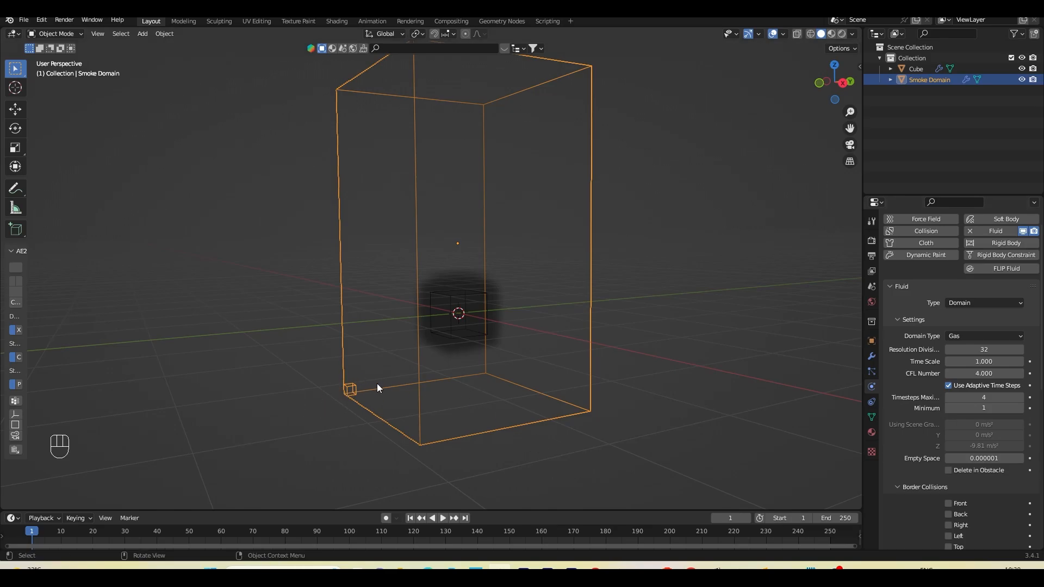
{"action": "left_click", "coordinate": [1003, 349]}
{"action": "key", "text": "Return"}
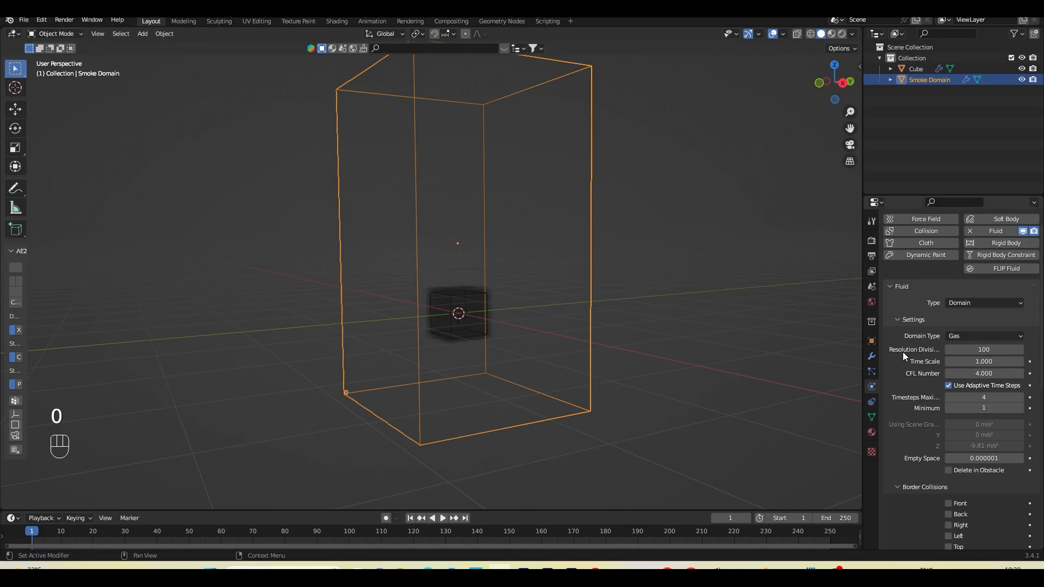
{"action": "scroll", "coordinate": [462, 314], "scroll_direction": "up", "scroll_amount": 3}
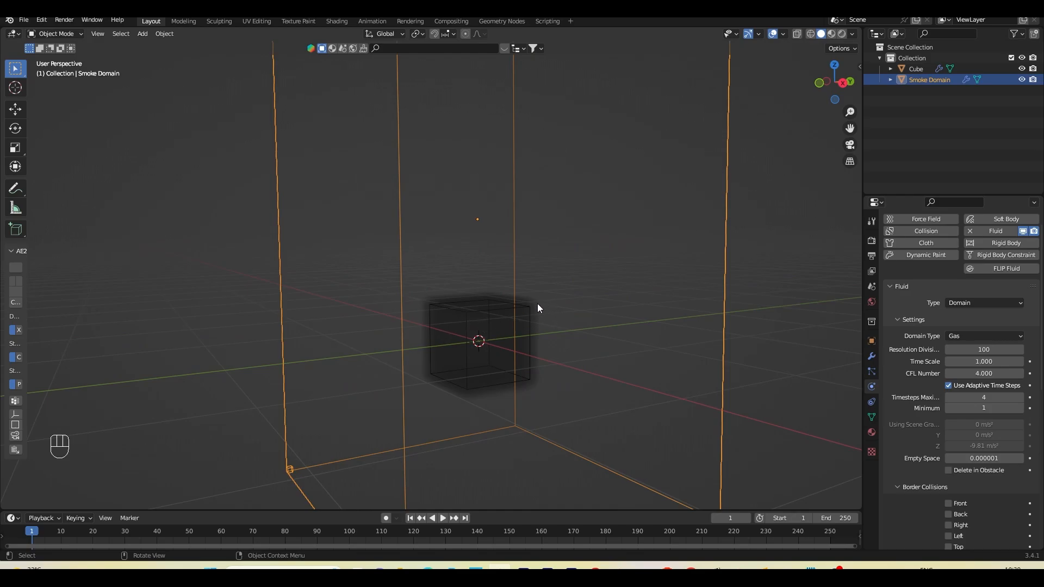
{"action": "scroll", "coordinate": [532, 325], "scroll_direction": "down", "scroll_amount": 3}
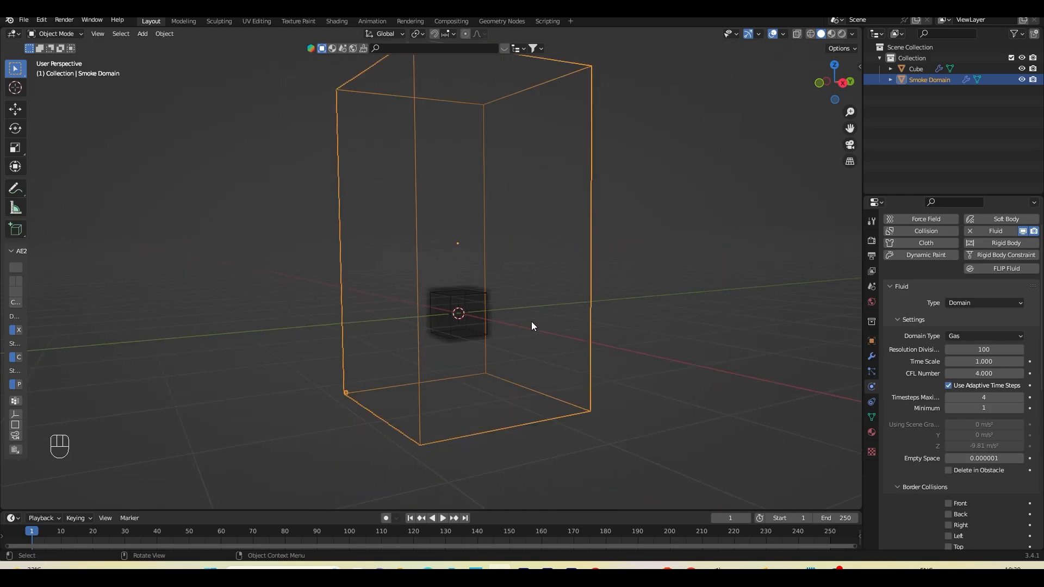
Step: Play the smoke simulation, pause it and examine the smoke up close with the viewport overlays temporarily hidden
{"action": "left_click", "coordinate": [442, 518]}
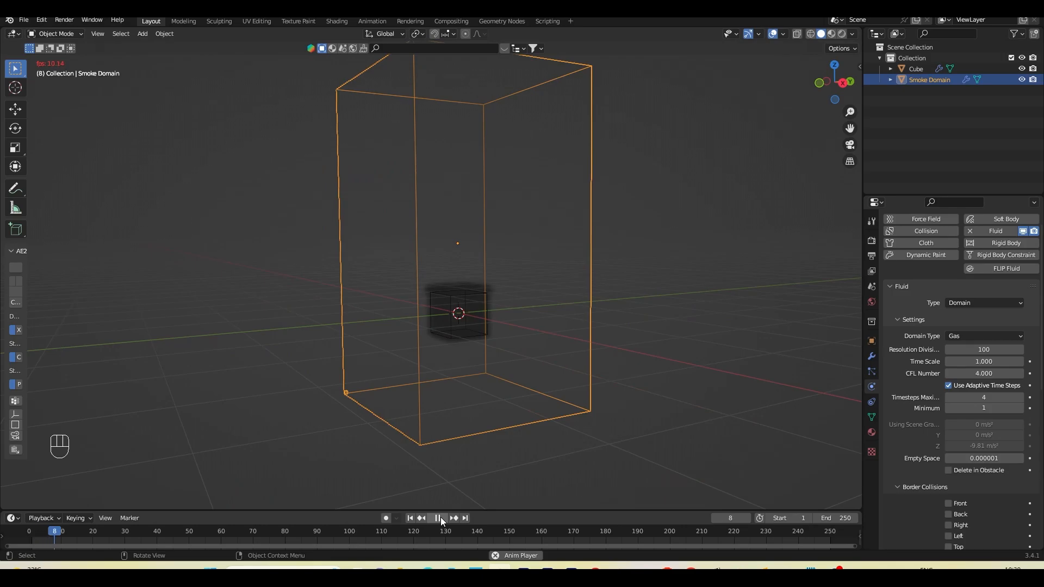
{"action": "middle_click_drag", "start_coordinate": [451, 228], "coordinate": [466, 199]}
{"action": "left_click", "coordinate": [773, 34]}
{"action": "left_click", "coordinate": [437, 518]}
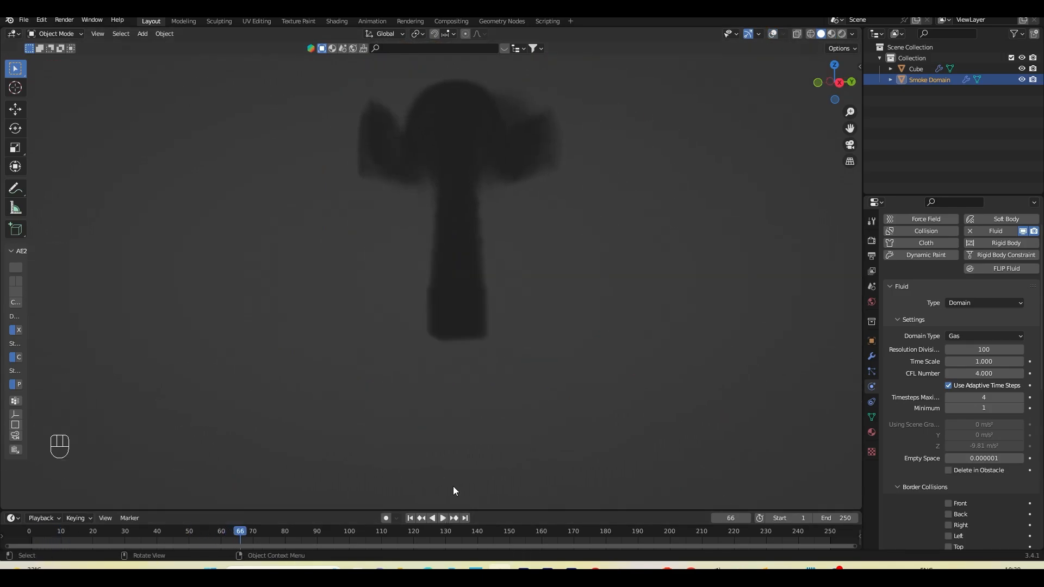
{"action": "middle_click_drag", "start_coordinate": [495, 270], "coordinate": [707, 230], "text": "shift"}
{"action": "scroll", "coordinate": [467, 188], "scroll_direction": "up", "scroll_amount": 2}
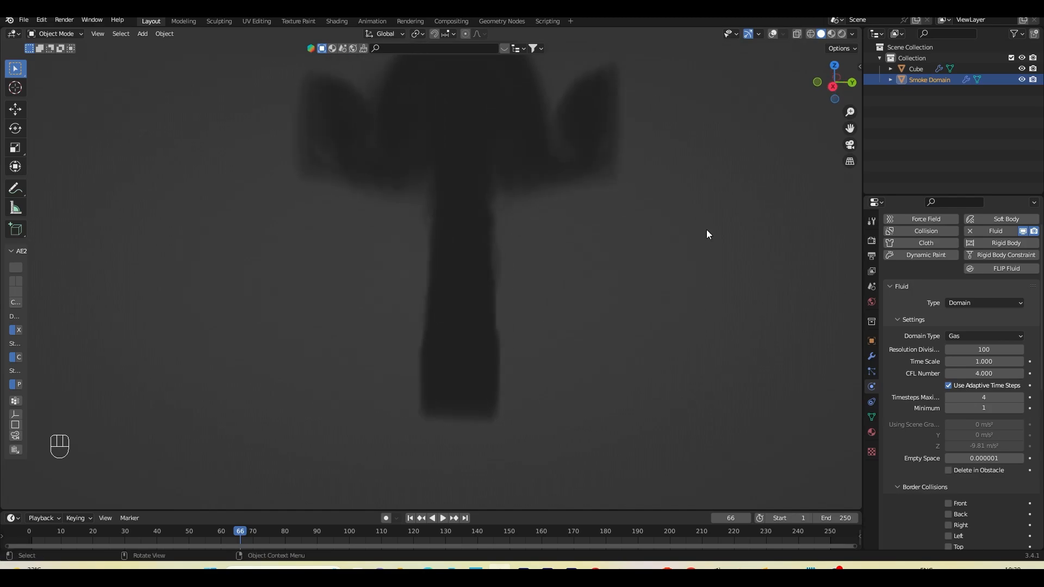
{"action": "left_click", "coordinate": [772, 34]}
{"action": "scroll", "coordinate": [632, 252], "scroll_direction": "down", "scroll_amount": 3}
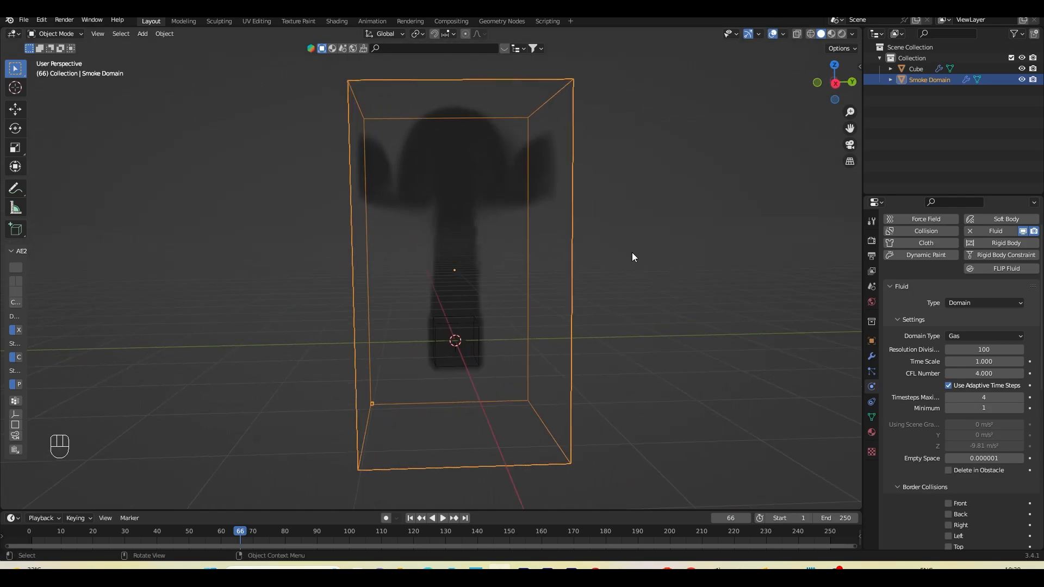
Step: Set the smoke domain's Resolution Divisions to 64 and replay the simulation briefly from frame 1
{"action": "left_click", "coordinate": [989, 347]}
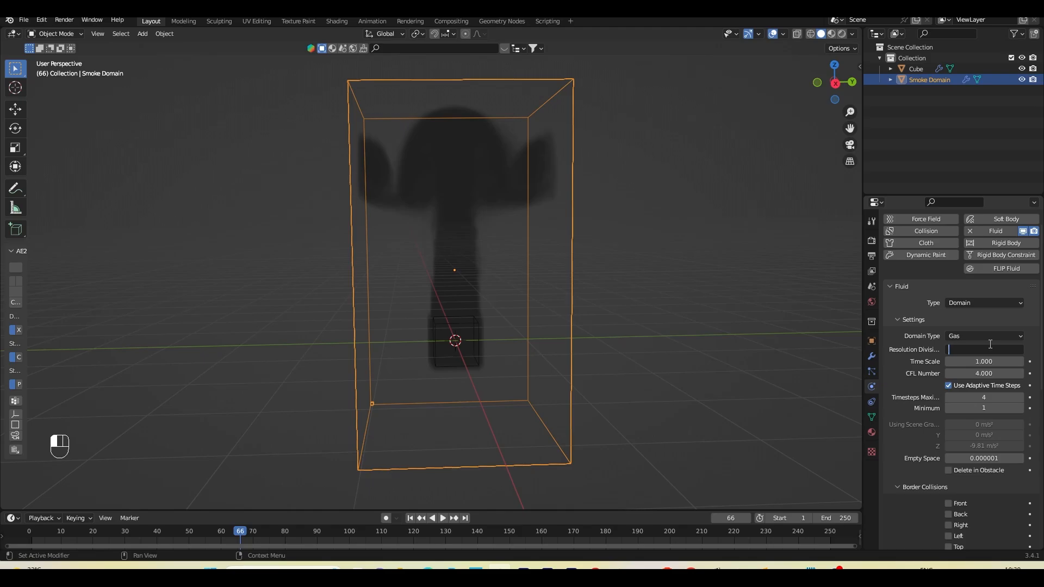
{"action": "type", "text": "64"}
{"action": "key", "text": "Return"}
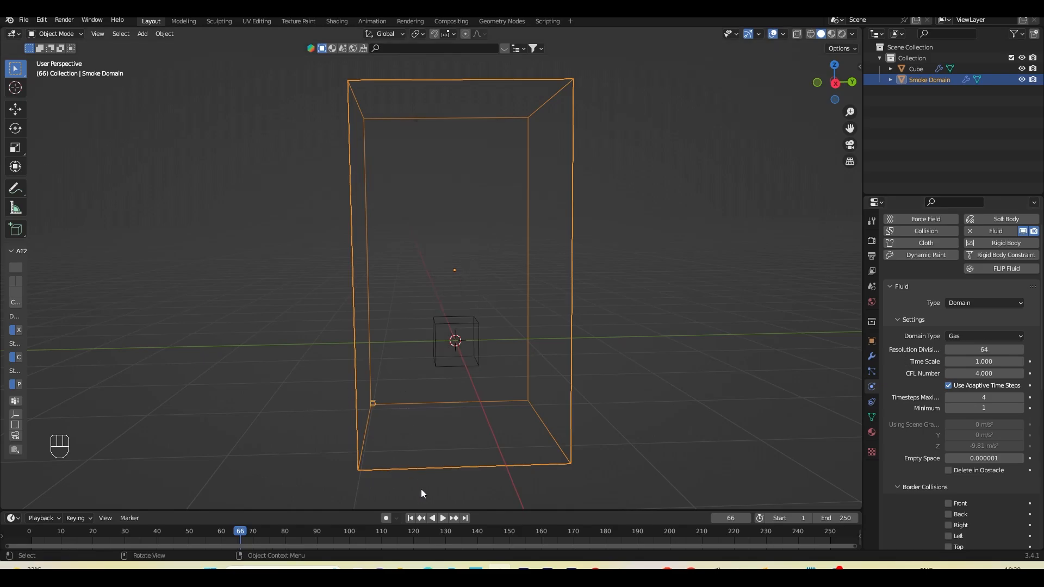
{"action": "left_click", "coordinate": [411, 518]}
{"action": "left_click", "coordinate": [443, 518]}
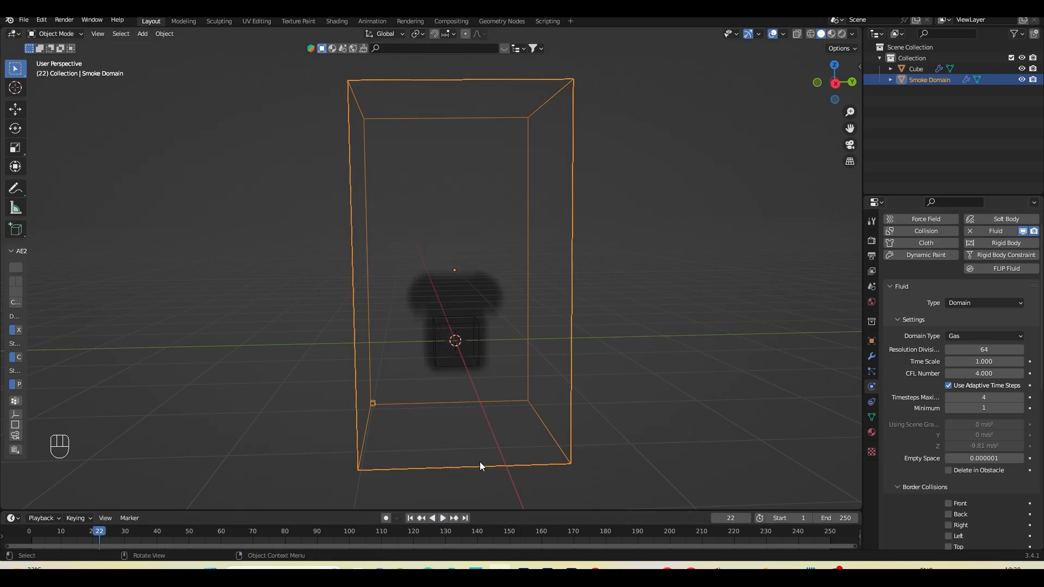
{"action": "middle_click_drag", "start_coordinate": [480, 462], "coordinate": [503, 452]}
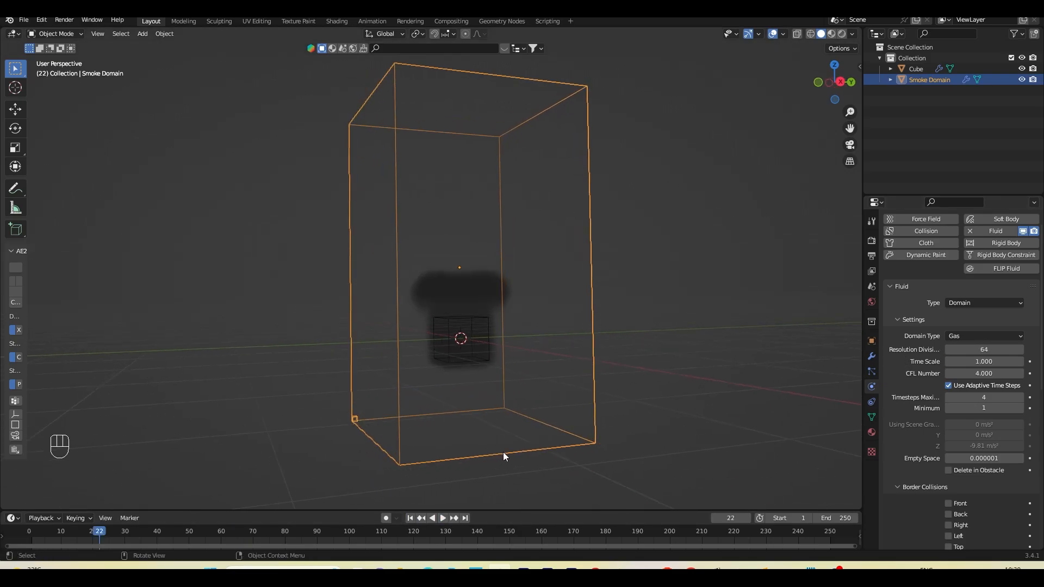
{"action": "middle_click_drag", "start_coordinate": [537, 392], "coordinate": [532, 403]}
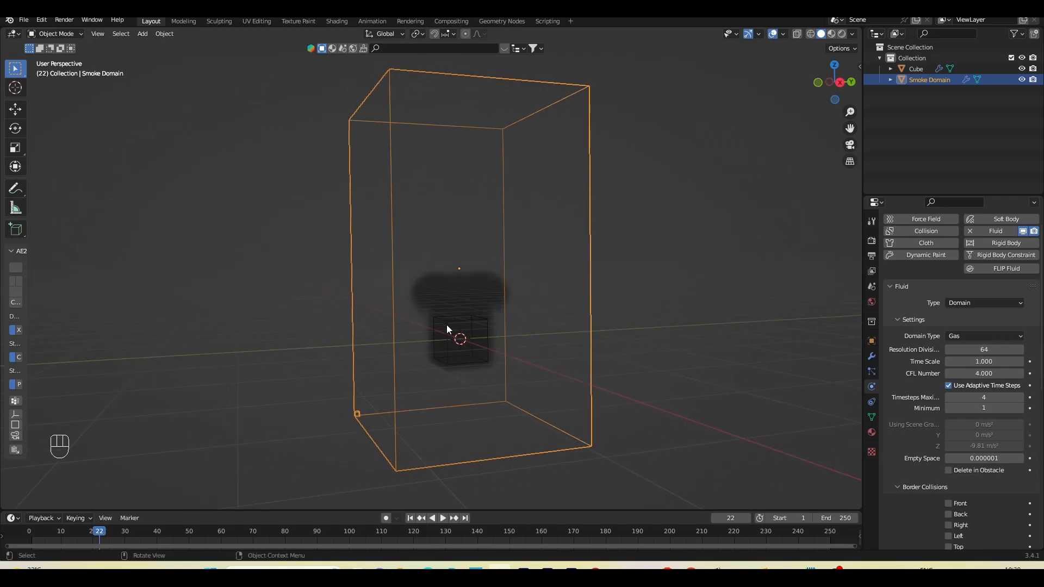
Step: Raise the smoke domain's Resolution Divisions to 66, play the simulation briefly and return to frame 1
{"action": "left_click", "coordinate": [456, 336]}
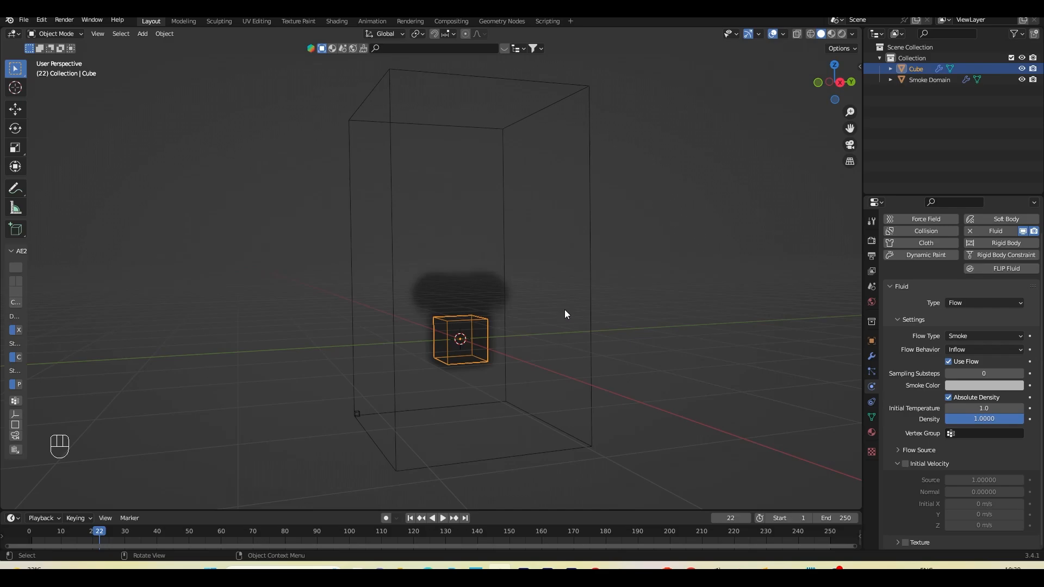
{"action": "left_click", "coordinate": [393, 448]}
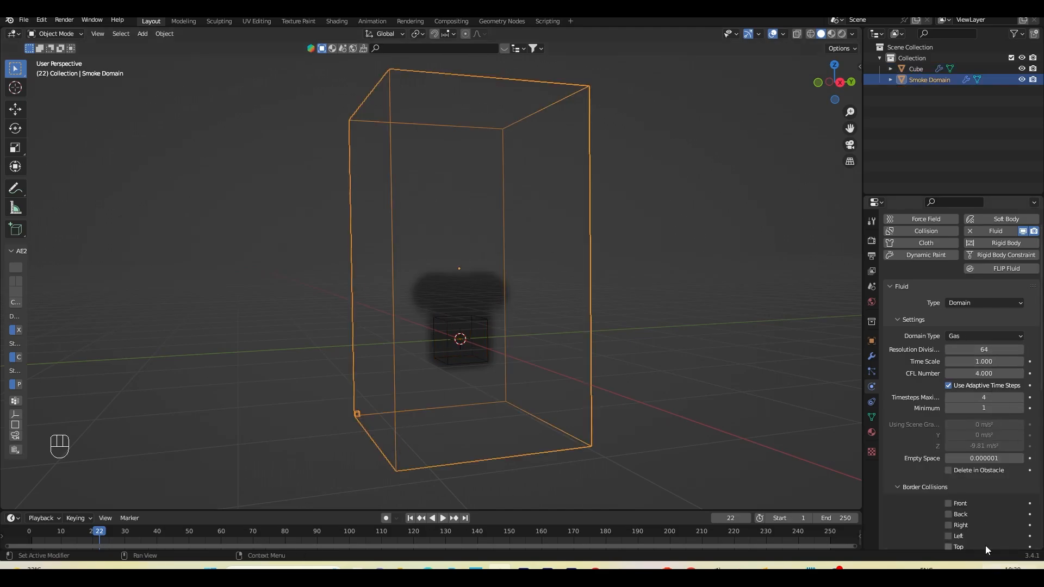
{"action": "scroll", "coordinate": [978, 490], "scroll_direction": "down", "scroll_amount": 8}
{"action": "scroll", "coordinate": [983, 449], "scroll_direction": "up", "scroll_amount": 8}
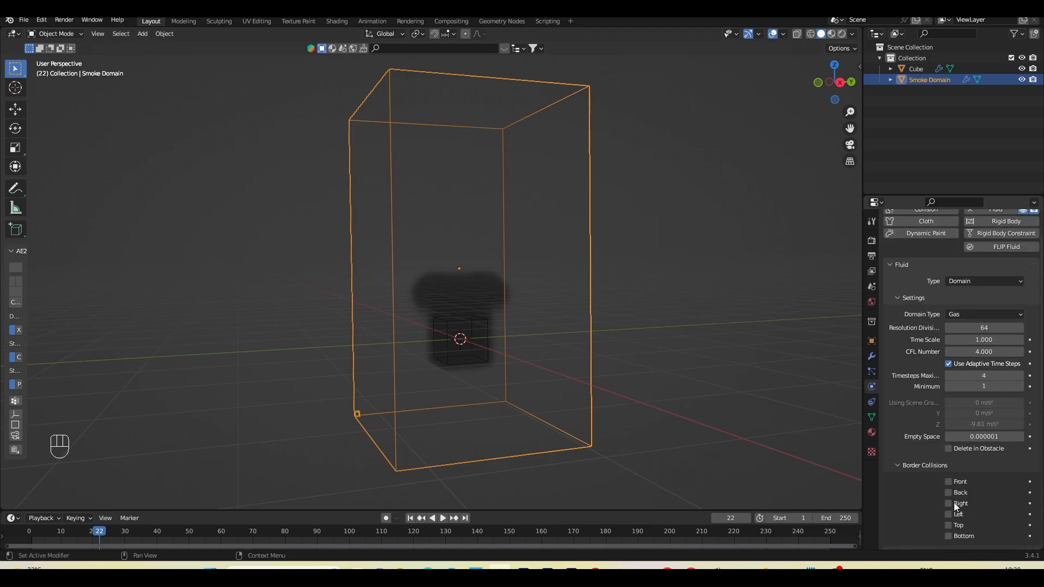
{"action": "left_click", "coordinate": [1020, 370]}
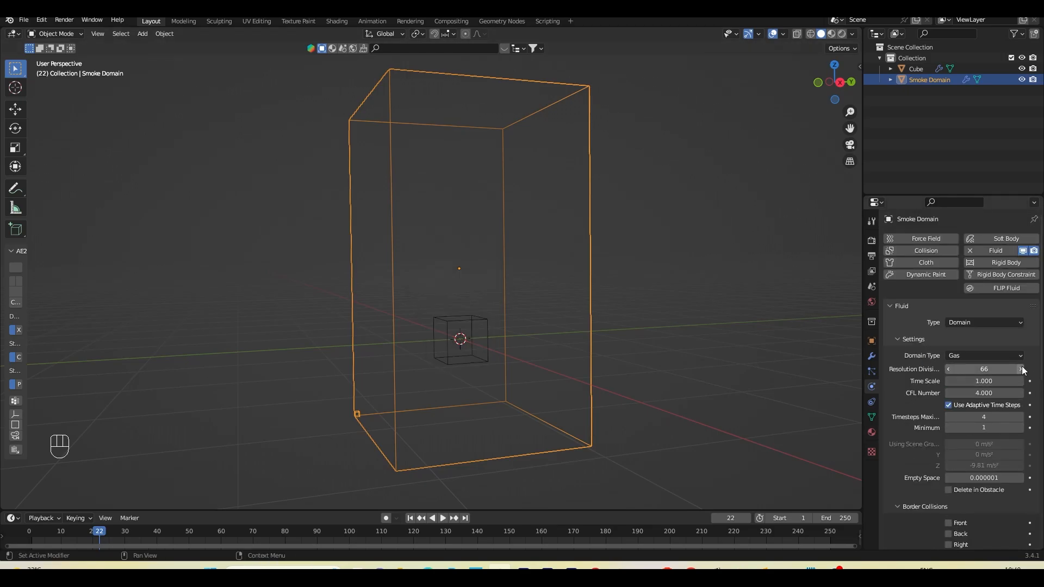
{"action": "left_click", "coordinate": [1020, 369]}
{"action": "left_click", "coordinate": [447, 517]}
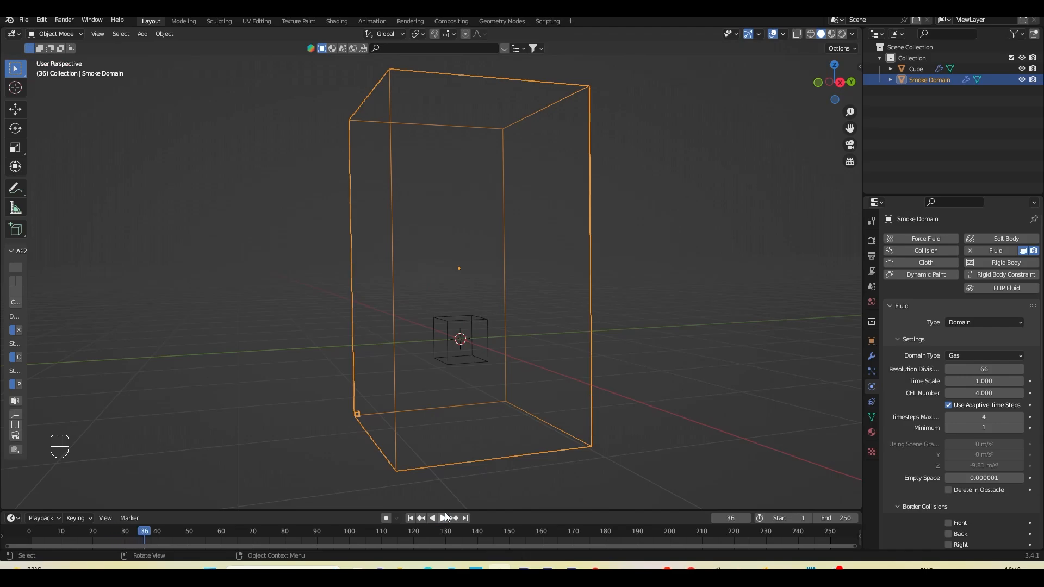
{"action": "left_click", "coordinate": [411, 519]}
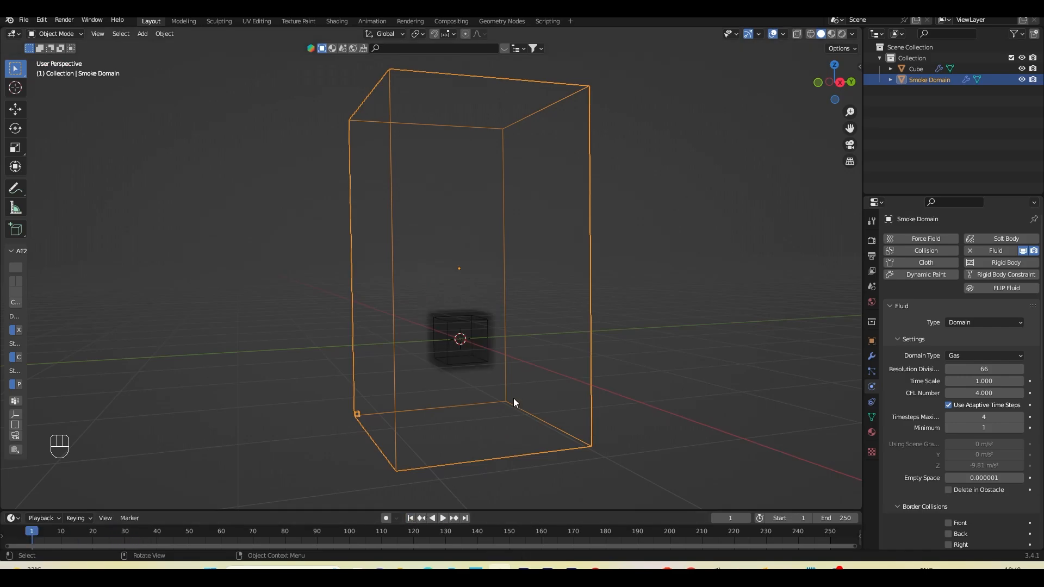
Step: Set the emitter cube's Flow Type to Fire + Smoke
{"action": "left_click", "coordinate": [468, 326]}
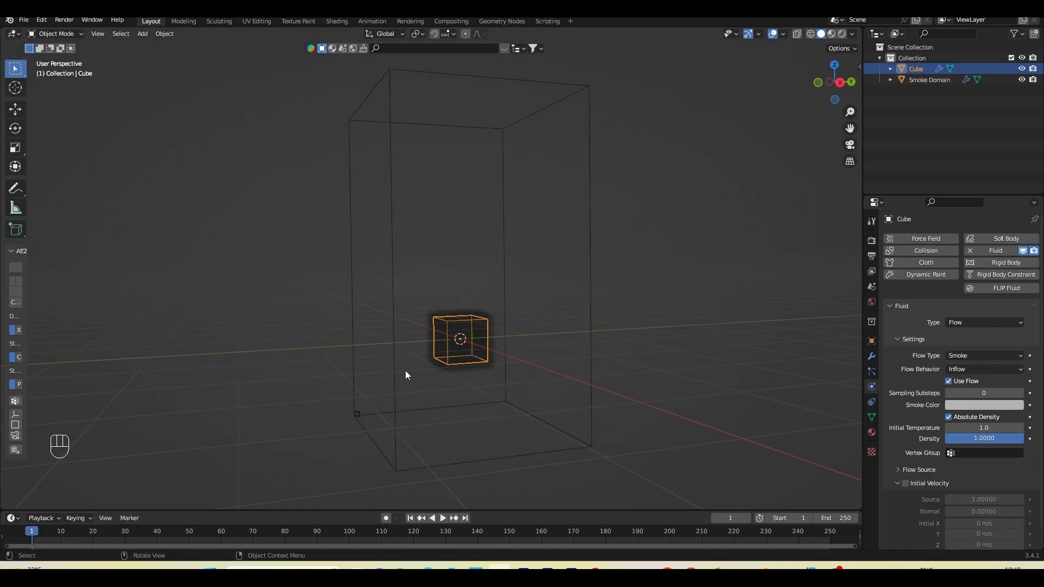
{"action": "left_click", "coordinate": [999, 356]}
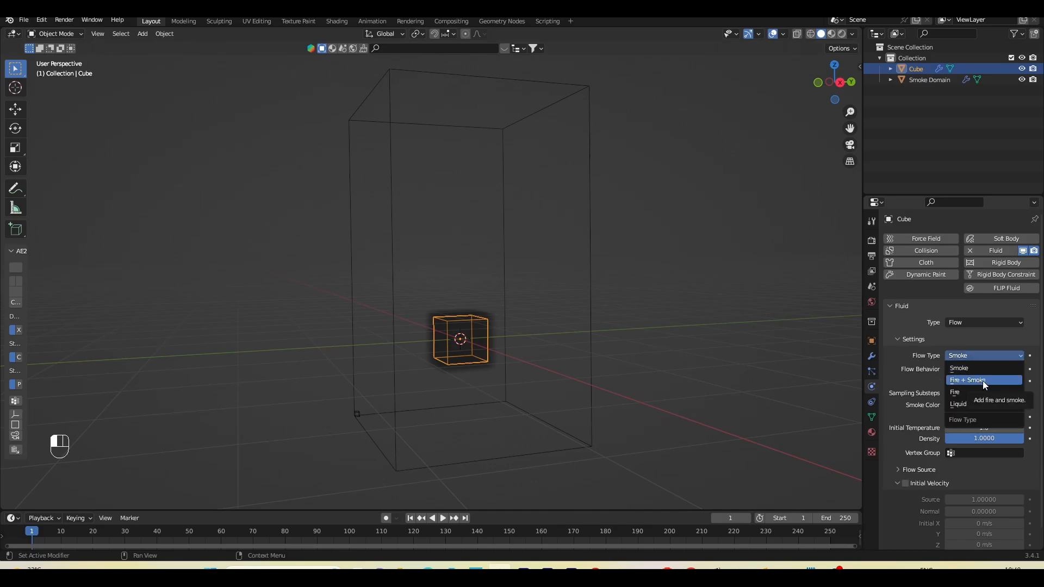
{"action": "left_click", "coordinate": [983, 381]}
Step: Play the fire and smoke simulation, watch it from the front, stop it and return to frame 1
{"action": "key", "text": "space"}
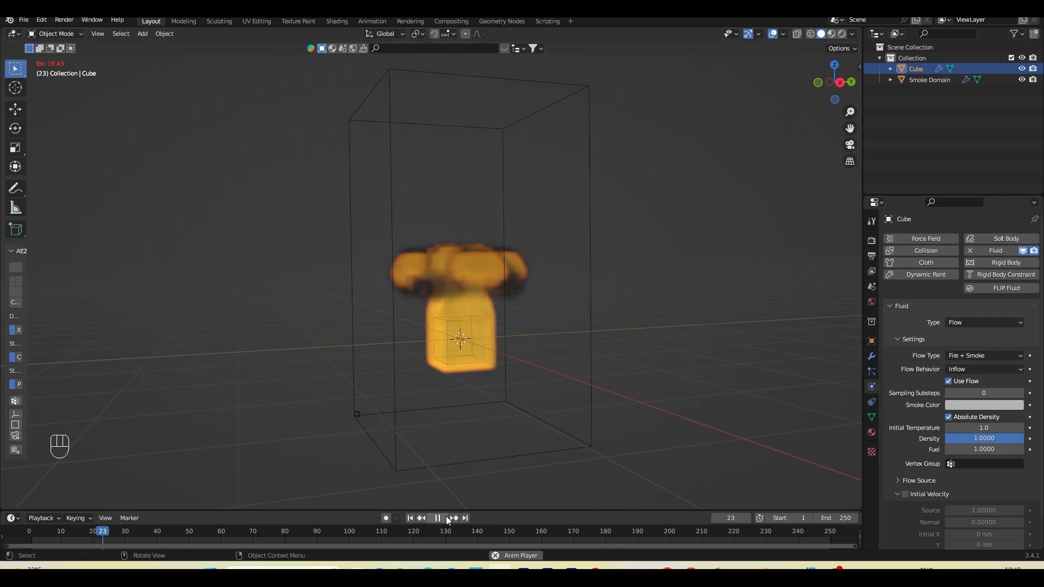
{"action": "mouse_move", "coordinate": [507, 442]}
{"action": "middle_mouse_down"}
{"action": "mouse_move", "coordinate": [479, 440]}
{"action": "mouse_move", "coordinate": [492, 441]}
{"action": "middle_mouse_up"}
{"action": "scroll", "coordinate": [479, 440], "scroll_direction": "up", "scroll_amount": 1}
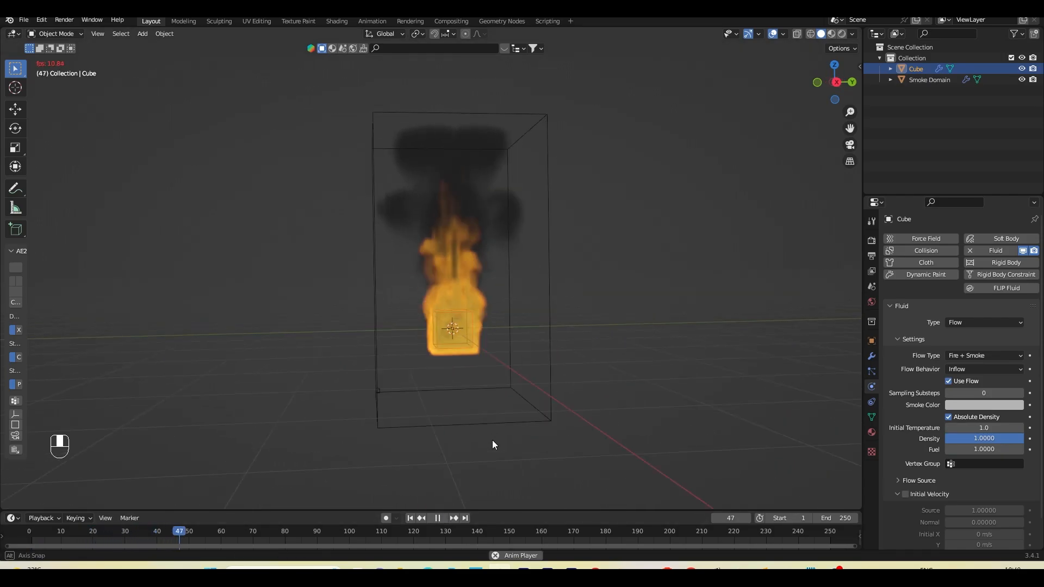
{"action": "scroll", "coordinate": [492, 440], "scroll_direction": "up", "scroll_amount": 1}
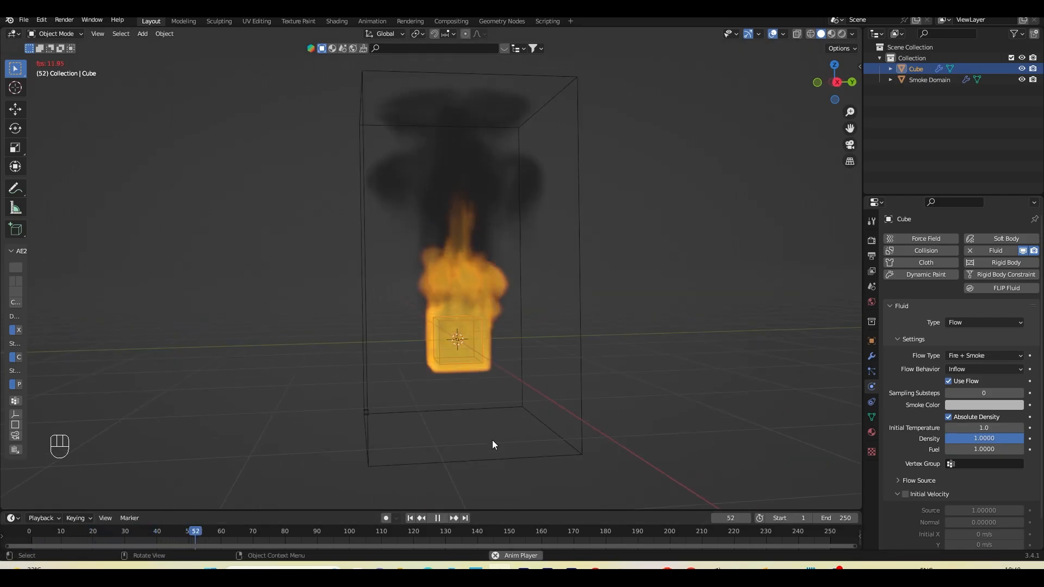
{"action": "left_click", "coordinate": [438, 522]}
{"action": "left_click", "coordinate": [409, 520]}
{"action": "scroll", "coordinate": [498, 445], "scroll_direction": "down", "scroll_amount": 2}
{"action": "mouse_move", "coordinate": [526, 437]}
{"action": "middle_mouse_down", "text": "shift"}
{"action": "mouse_move", "coordinate": [482, 432]}
{"action": "mouse_move", "coordinate": [485, 443]}
{"action": "mouse_move", "coordinate": [513, 440]}
{"action": "middle_mouse_up", "text": "shift"}
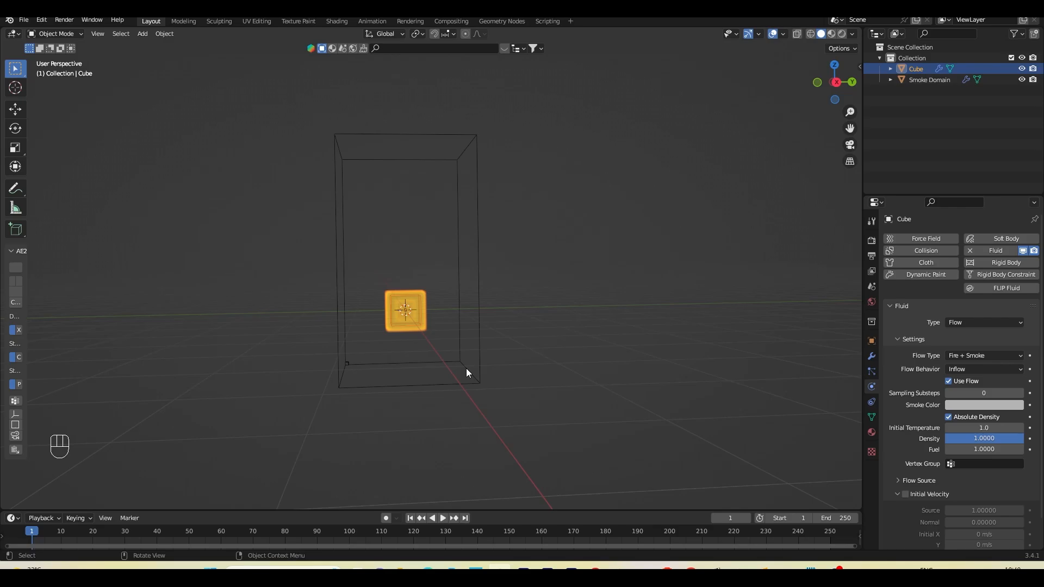
Step: Set the scene's end frame to 50 and bring the full frame range into view
{"action": "middle_click_drag", "start_coordinate": [409, 377], "coordinate": [490, 386], "text": "shift"}
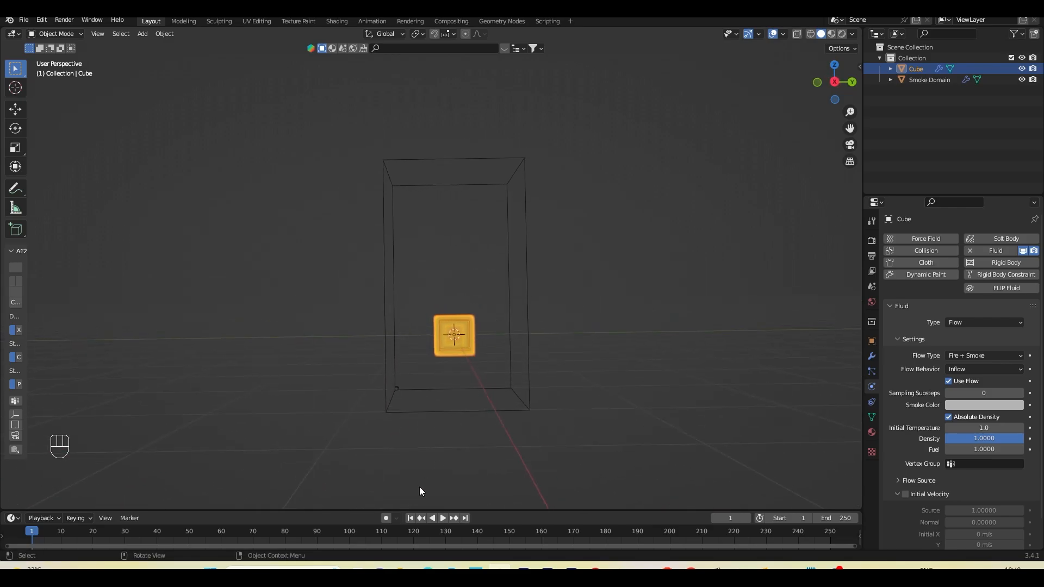
{"action": "left_click", "coordinate": [838, 517]}
{"action": "type", "text": "4"}
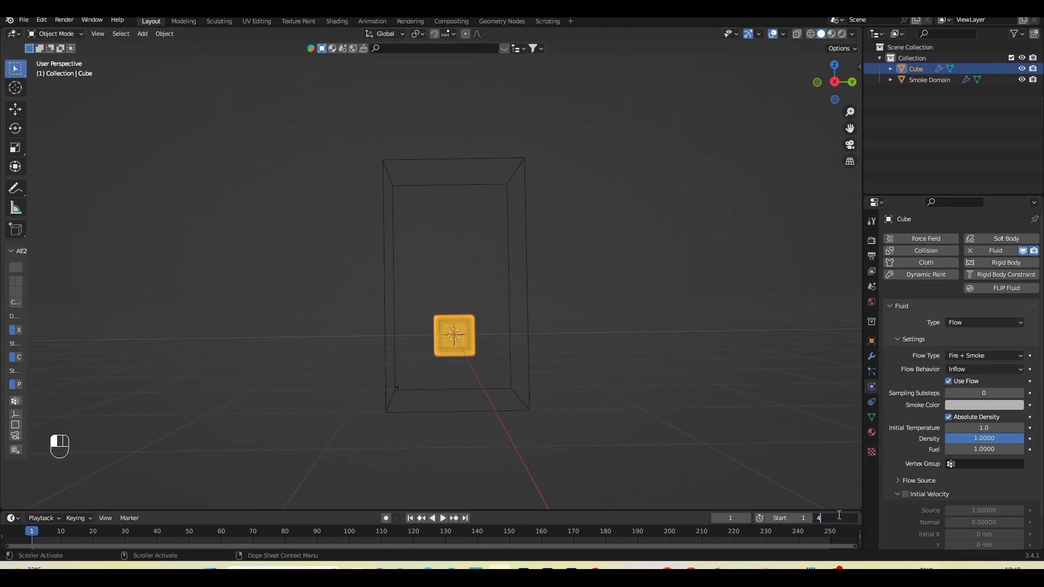
{"action": "type", "text": "0"}
{"action": "key", "text": "Return"}
{"action": "middle_click_drag", "start_coordinate": [426, 531], "coordinate": [705, 528], "text": "shift"}
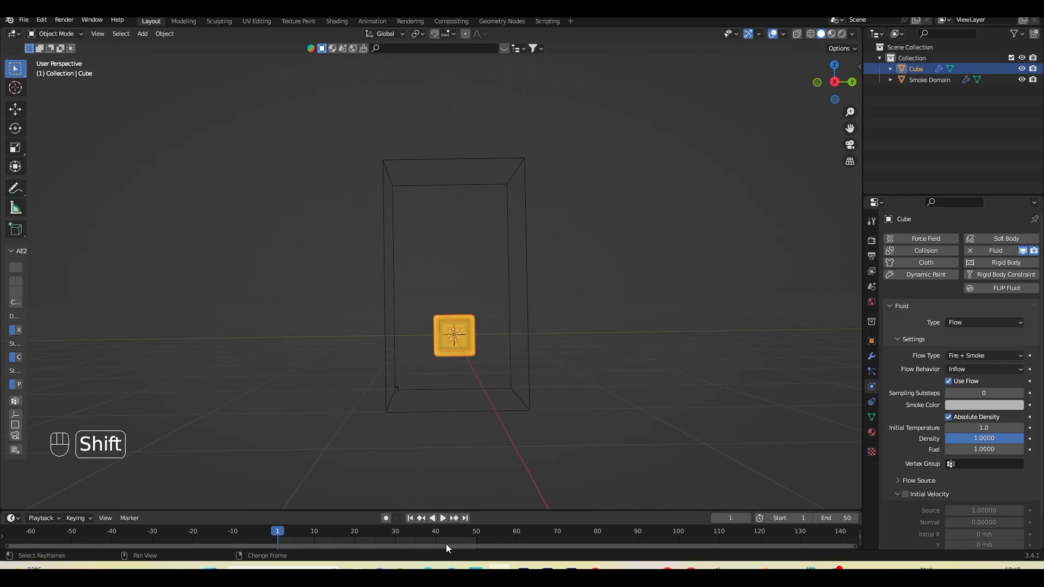
Step: Scale down the emitter cube in front view and apply its scale
{"action": "scroll", "coordinate": [446, 543], "scroll_direction": "up", "scroll_amount": 3}
{"action": "key", "text": "KP_1"}
{"action": "scroll", "coordinate": [489, 364], "scroll_direction": "up", "scroll_amount": 2}
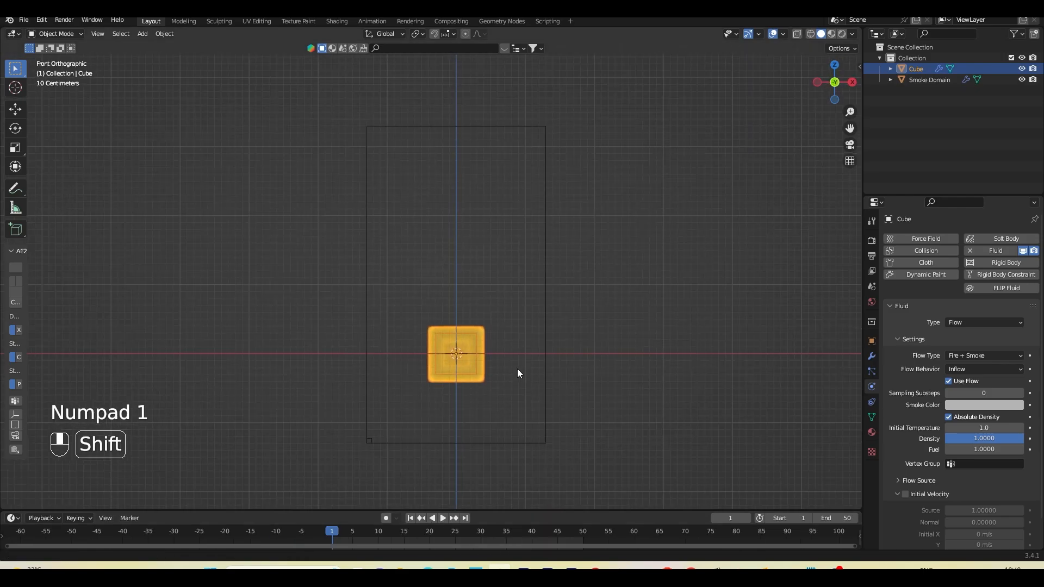
{"action": "key", "text": "s"}
{"action": "left_click", "coordinate": [611, 313]}
{"action": "key", "text": "ctrl+a"}
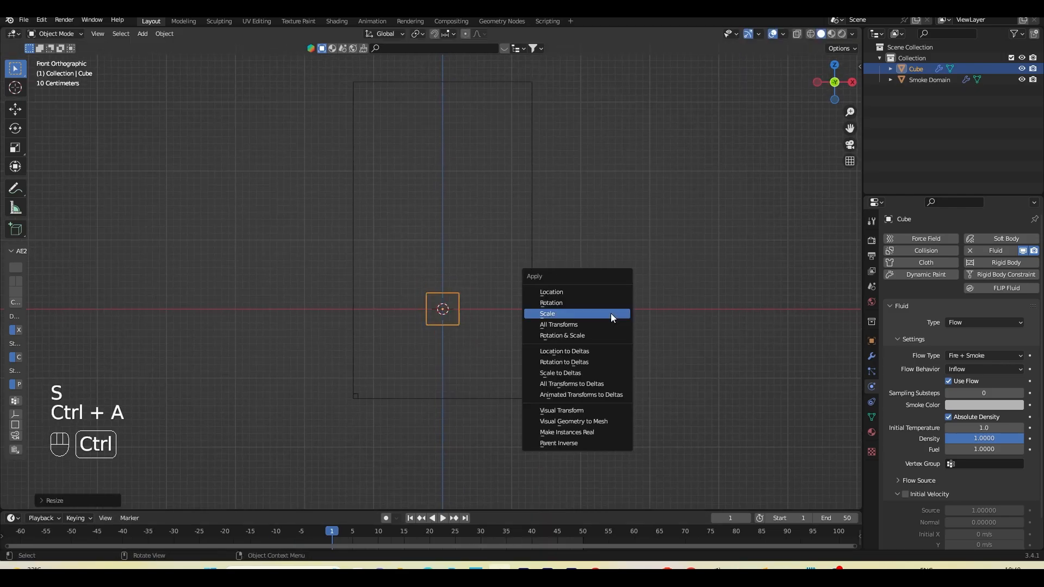
{"action": "left_click", "coordinate": [586, 311]}
{"action": "key", "text": "i"}
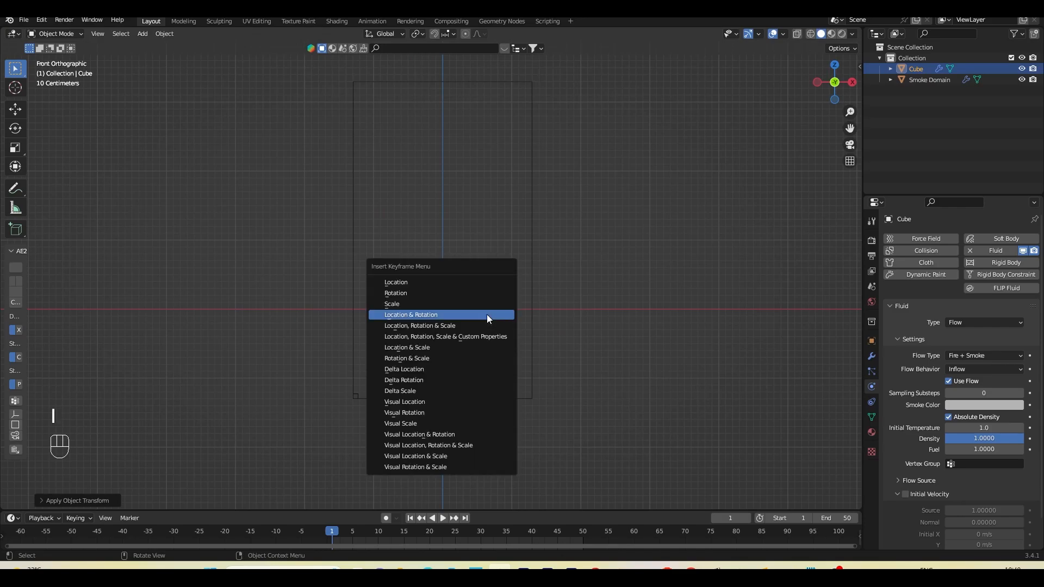
{"action": "left_click", "coordinate": [442, 452]}
{"action": "key", "text": "g"}
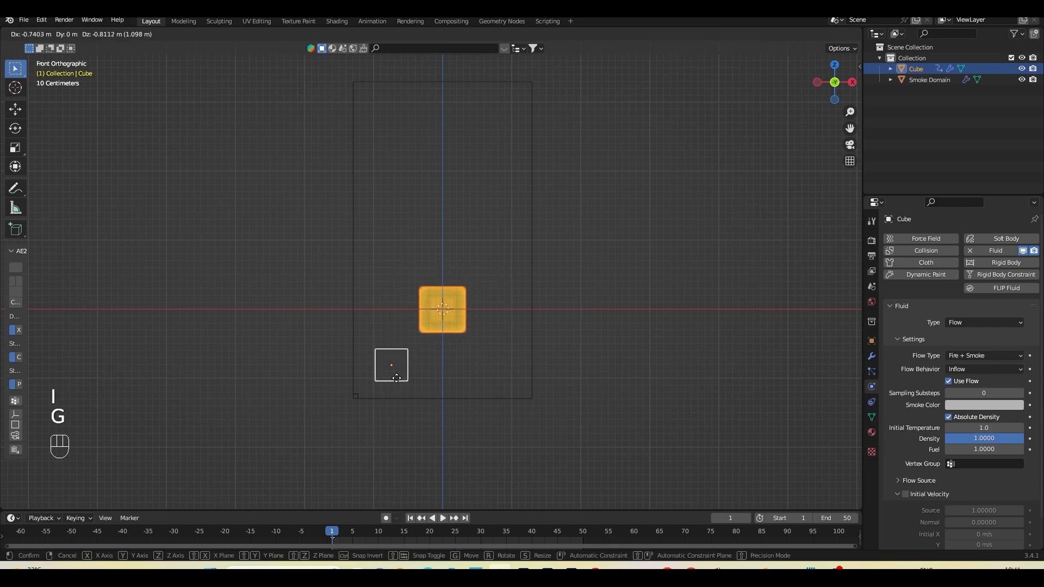
{"action": "left_click", "coordinate": [478, 360]}
{"action": "key", "text": "a"}
{"action": "key", "text": "Delete"}
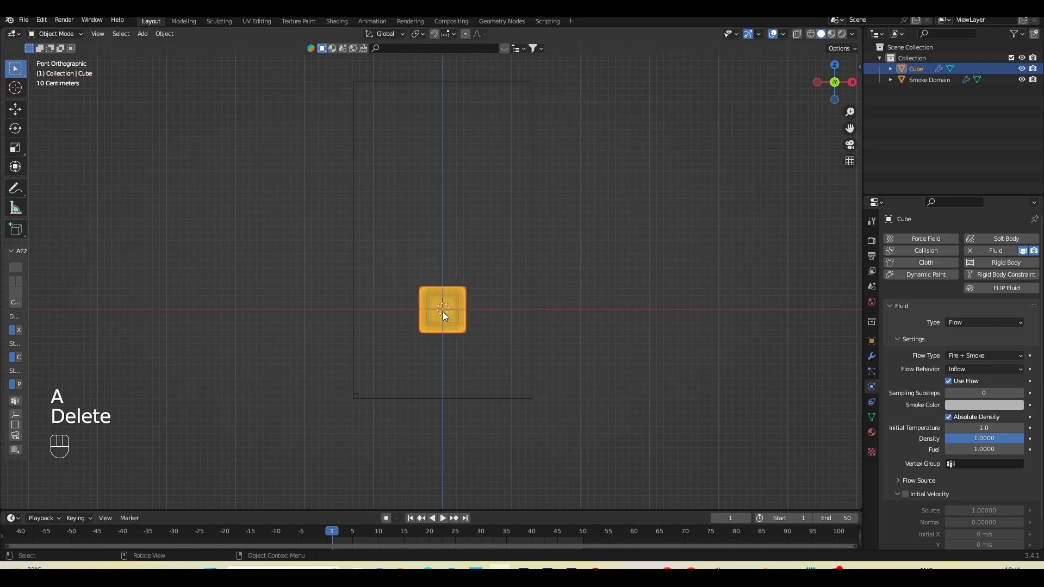
Step: Move the emitter cube into the domain's lower left area in front view and keyframe it at frame 1
{"action": "key", "text": "g"}
{"action": "left_click", "coordinate": [415, 345]}
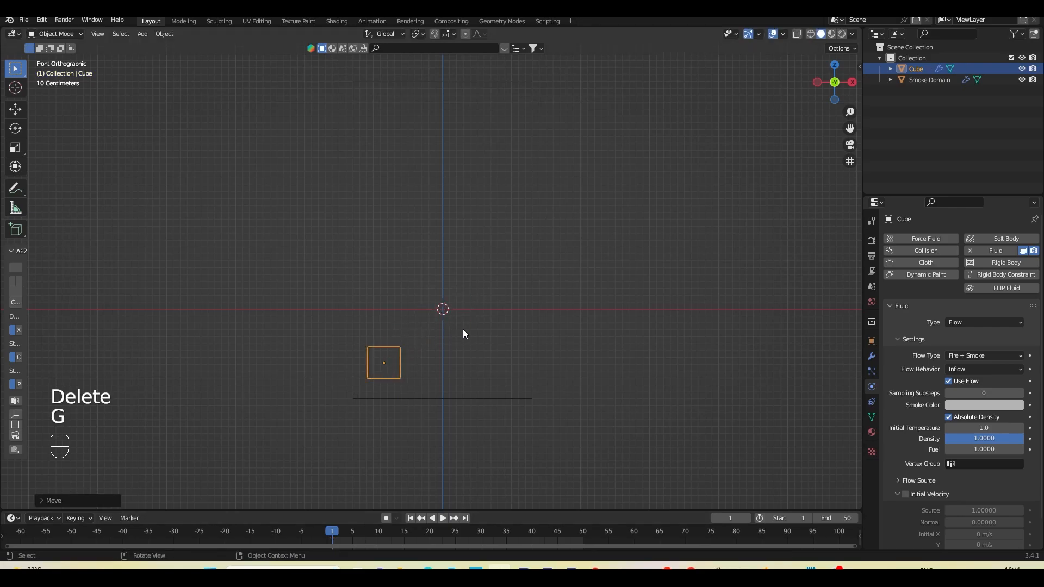
{"action": "key", "text": "i"}
{"action": "left_click", "coordinate": [462, 328]}
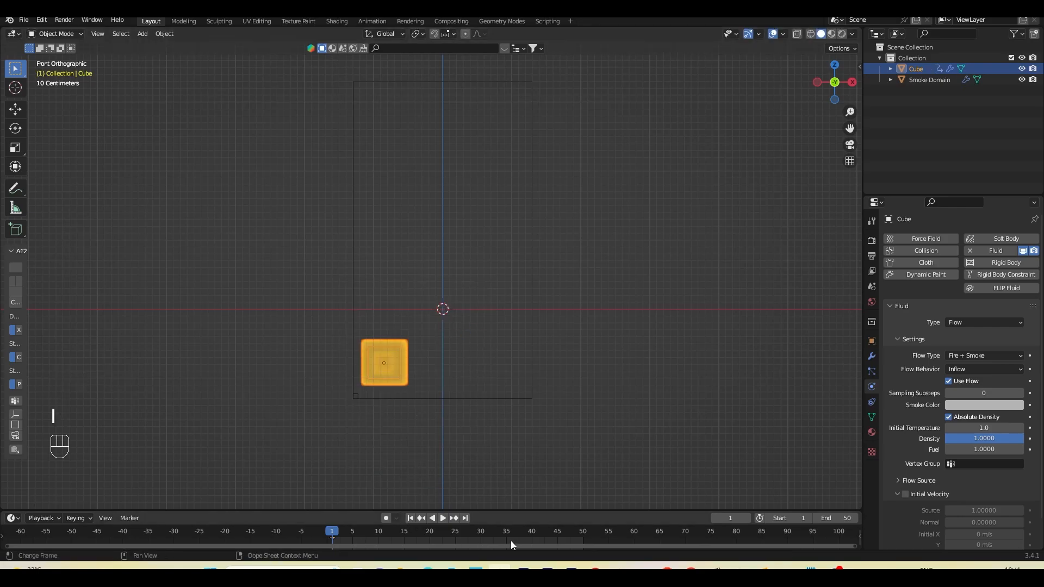
Step: Go to frame 50 and move the emitter cube to the domain's upper right area
{"action": "left_click", "coordinate": [466, 518]}
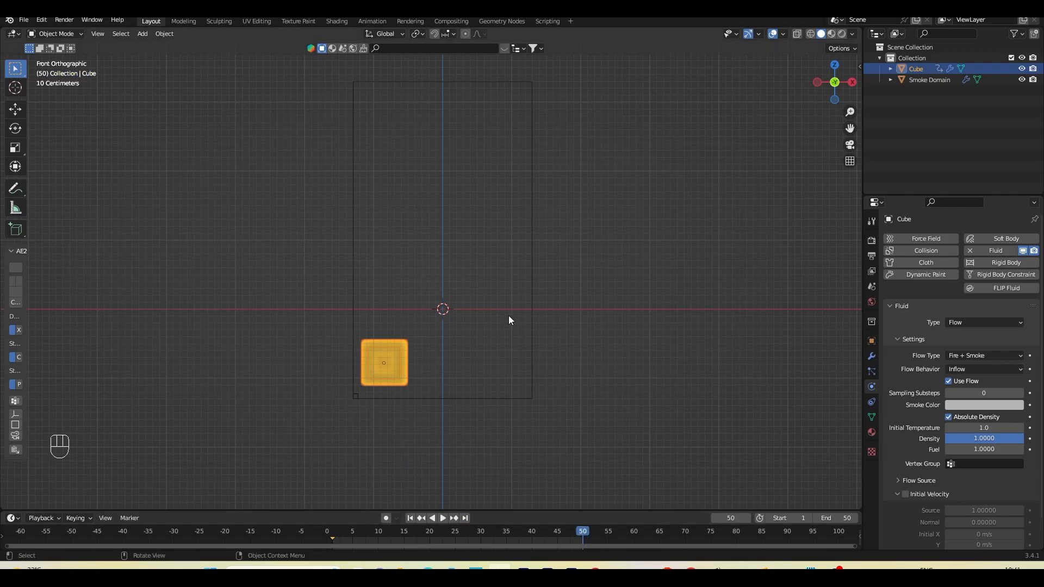
{"action": "key", "text": "g"}
{"action": "left_click", "coordinate": [611, 80]}
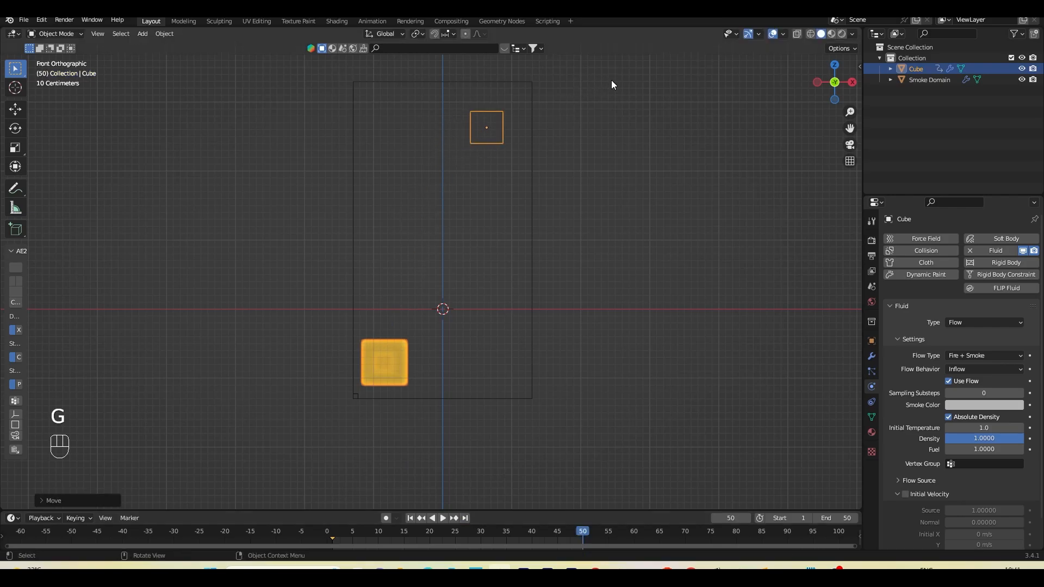
Step: Rotate the emitter cube freely about several axes and keyframe its transform at frame 50
{"action": "key", "text": "r"}
{"action": "key", "text": "x"}
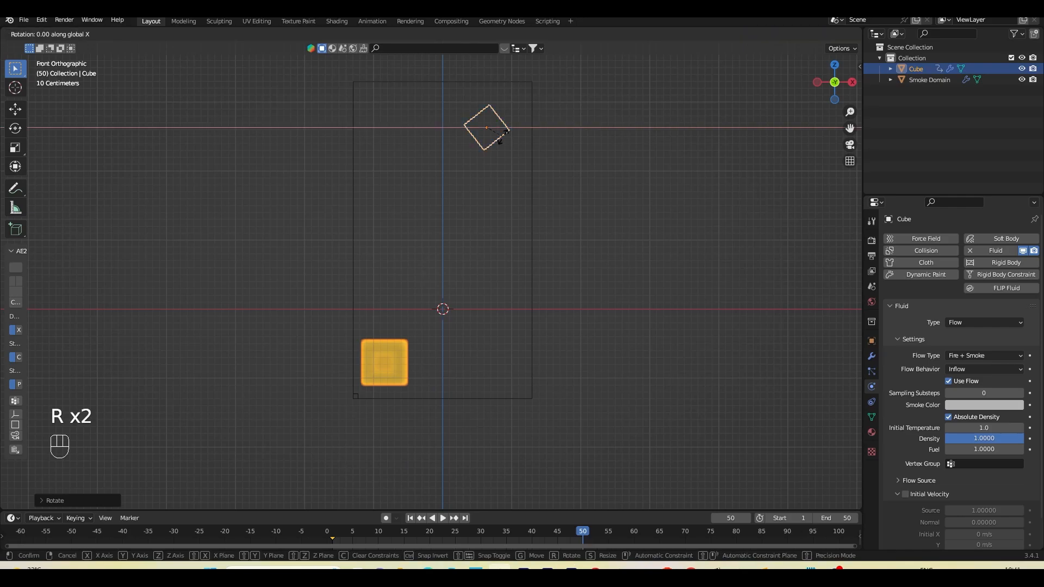
{"action": "left_click", "coordinate": [514, 146]}
{"action": "key", "text": "r"}
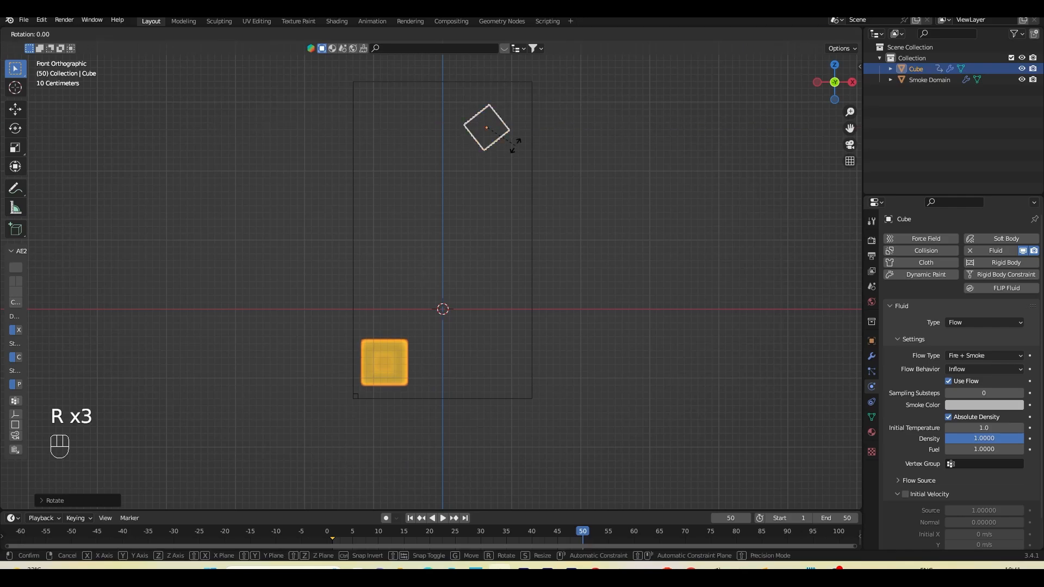
{"action": "key", "text": "r"}
{"action": "left_click", "coordinate": [515, 145]}
{"action": "key", "text": "i"}
{"action": "left_click", "coordinate": [539, 98]}
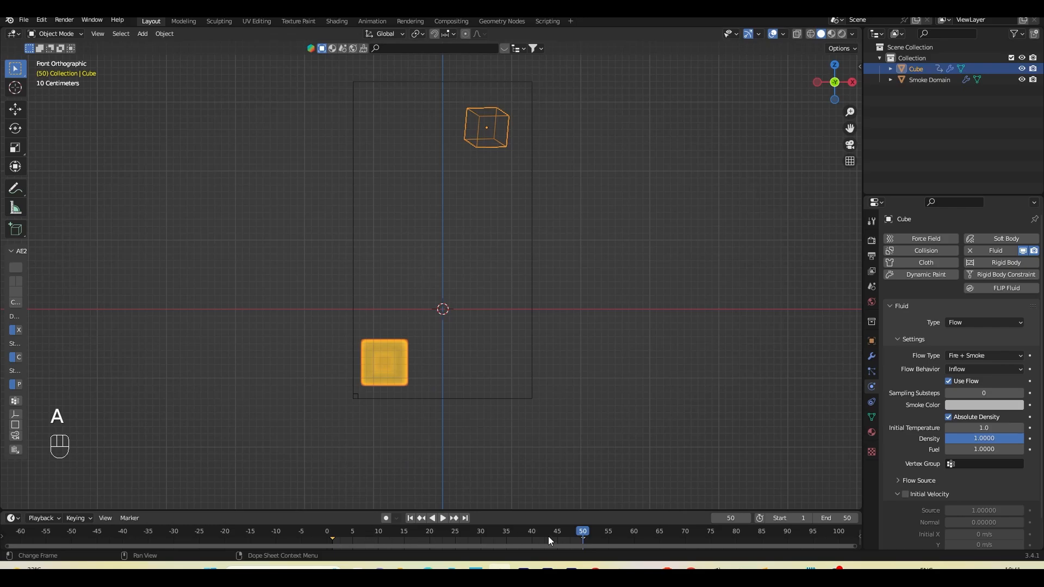
Step: Enlarge the timeline and set all of the cube's keyframes to Linear interpolation
{"action": "left_click_drag", "start_coordinate": [538, 511], "coordinate": [538, 474]}
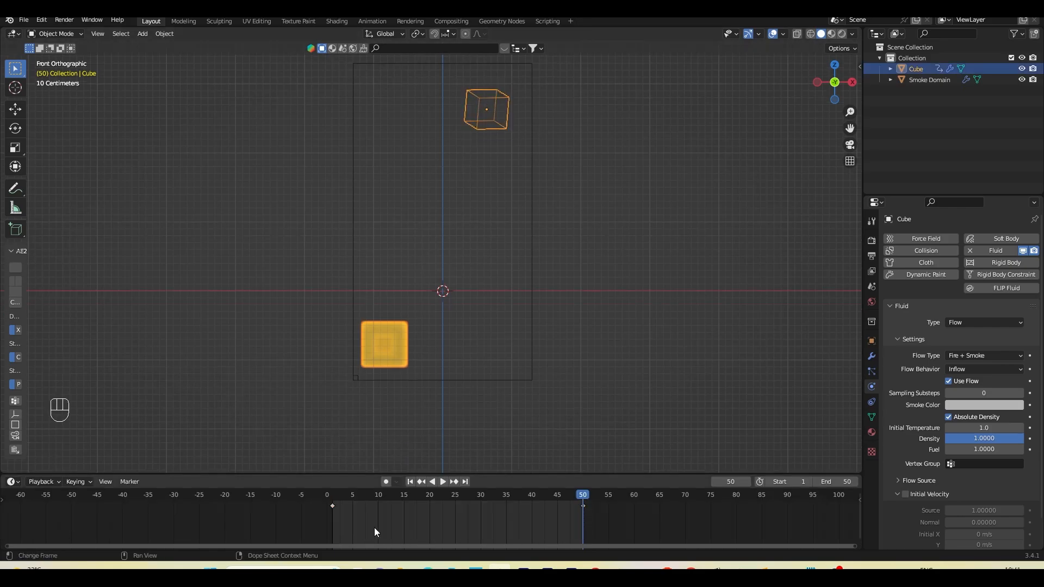
{"action": "key", "text": "t"}
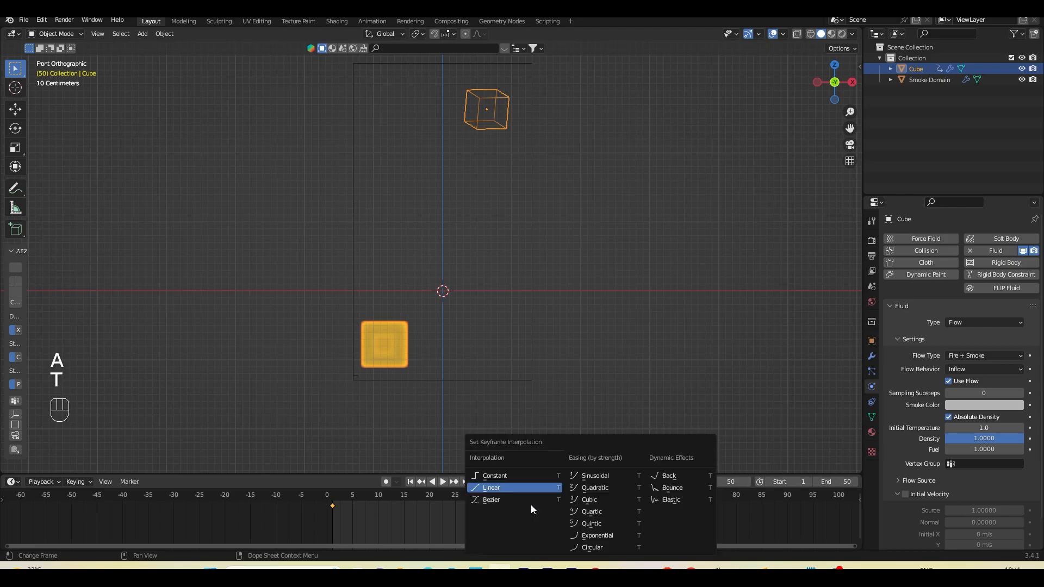
{"action": "left_click", "coordinate": [511, 487]}
Step: Play the moving emitter's fire simulation, stop it at frame 40 and view the flames at an angle
{"action": "left_click", "coordinate": [443, 482]}
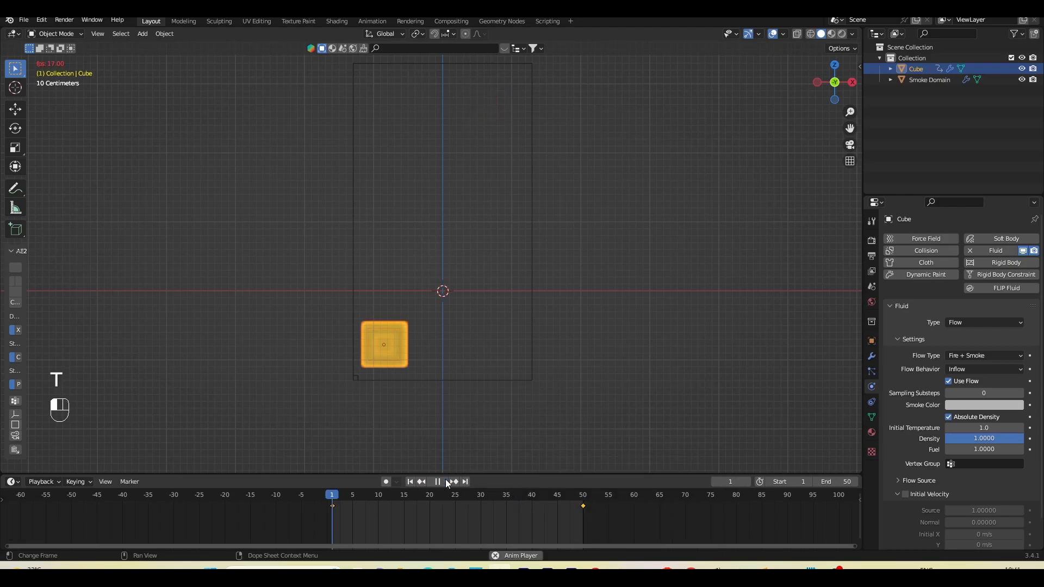
{"action": "scroll", "coordinate": [412, 342], "scroll_direction": "down", "scroll_amount": 2}
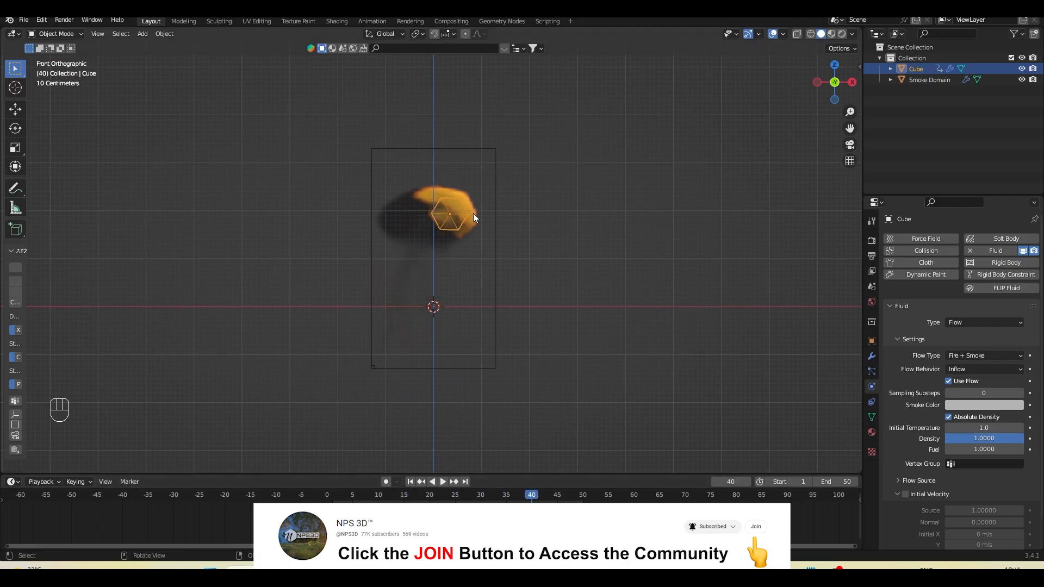
{"action": "key", "text": "space"}
{"action": "middle_click_drag", "start_coordinate": [473, 213], "coordinate": [538, 216]}
Step: Set the smoke domain's Resolution Divisions to 100, replay the simulation and return to frame 1
{"action": "left_click", "coordinate": [929, 80]}
{"action": "left_click", "coordinate": [992, 370]}
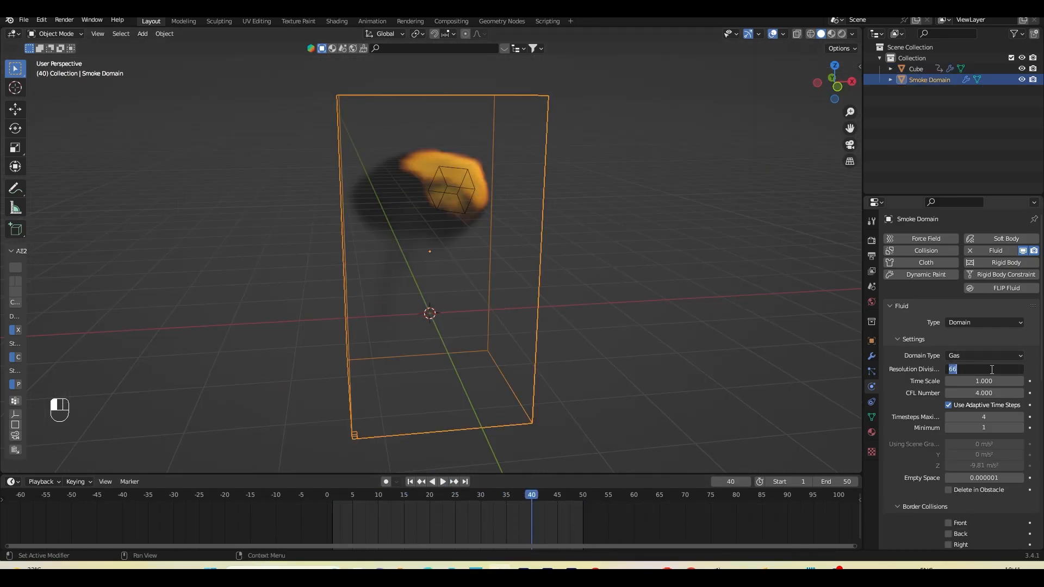
{"action": "type", "text": "100"}
{"action": "key", "text": "Return"}
{"action": "middle_click_drag", "start_coordinate": [579, 350], "coordinate": [596, 348]}
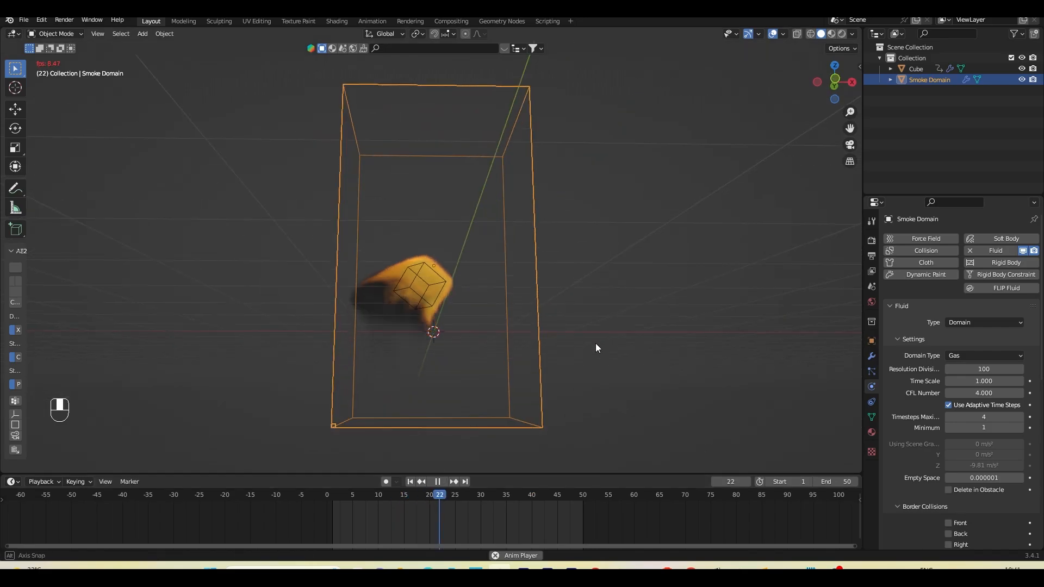
{"action": "left_click", "coordinate": [441, 482]}
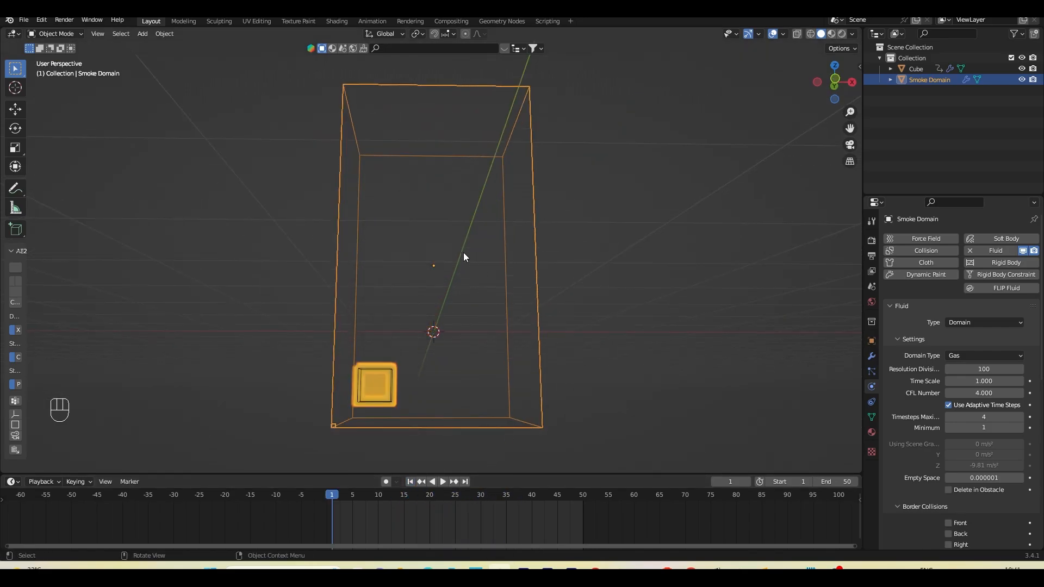
Step: Subdivide the emitter cube's mesh several times in Edit Mode and return to Object Mode
{"action": "middle_click_drag", "start_coordinate": [463, 363], "coordinate": [462, 317], "text": "shift"}
{"action": "middle_click_drag", "start_coordinate": [462, 317], "coordinate": [497, 365]}
{"action": "scroll", "coordinate": [477, 335], "scroll_direction": "up", "scroll_amount": 1}
{"action": "scroll", "coordinate": [498, 348], "scroll_direction": "up", "scroll_amount": 3}
{"action": "left_click", "coordinate": [356, 345]}
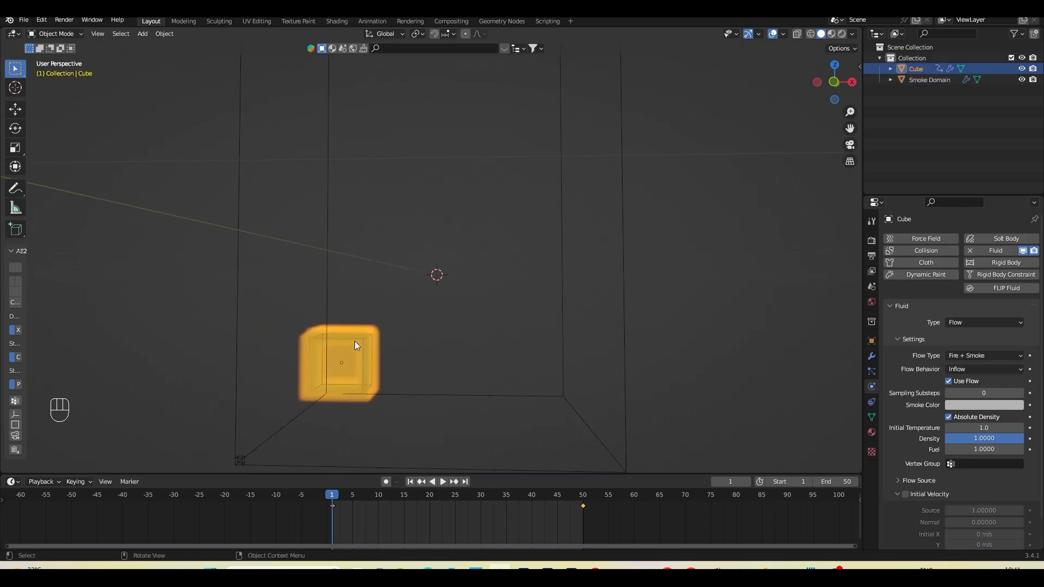
{"action": "key", "text": "Tab"}
{"action": "right_click", "coordinate": [355, 341]}
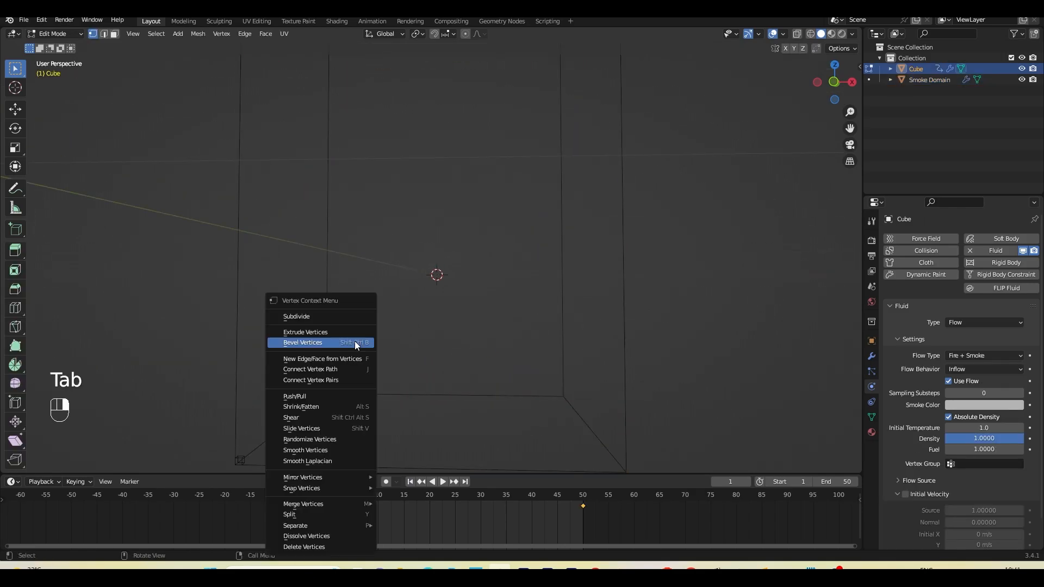
{"action": "key", "text": "Tab"}
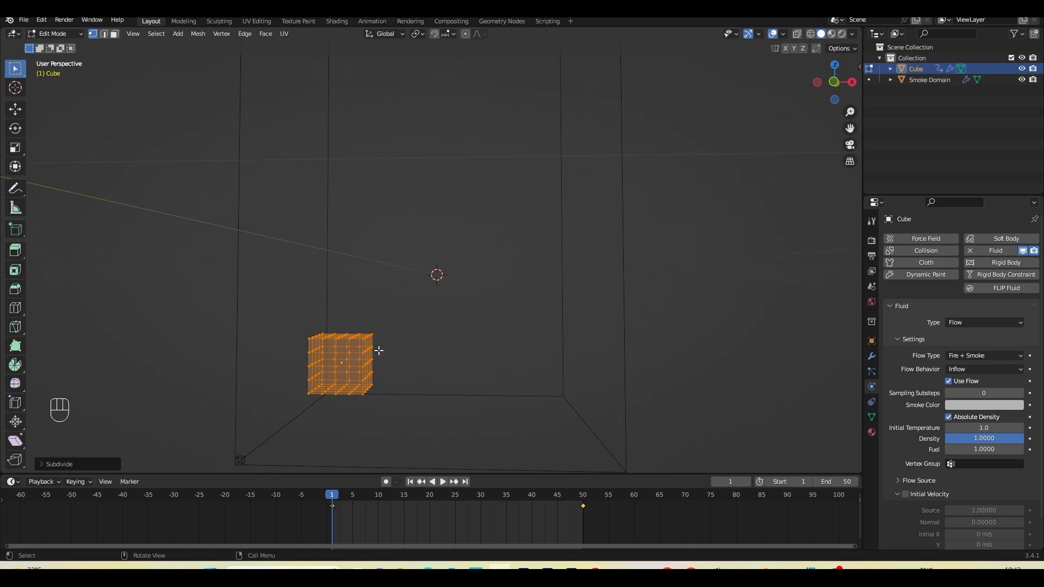
Step: Add a Displace modifier to the emitter cube and turn off the Fluid modifier's viewport display
{"action": "left_click", "coordinate": [871, 356]}
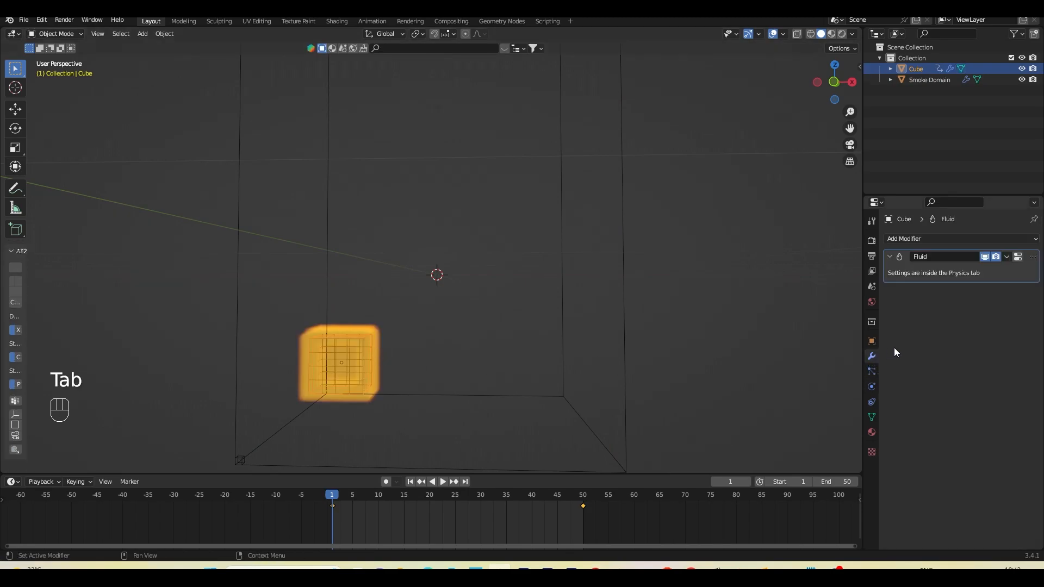
{"action": "left_click", "coordinate": [935, 238]}
{"action": "left_click", "coordinate": [921, 305]}
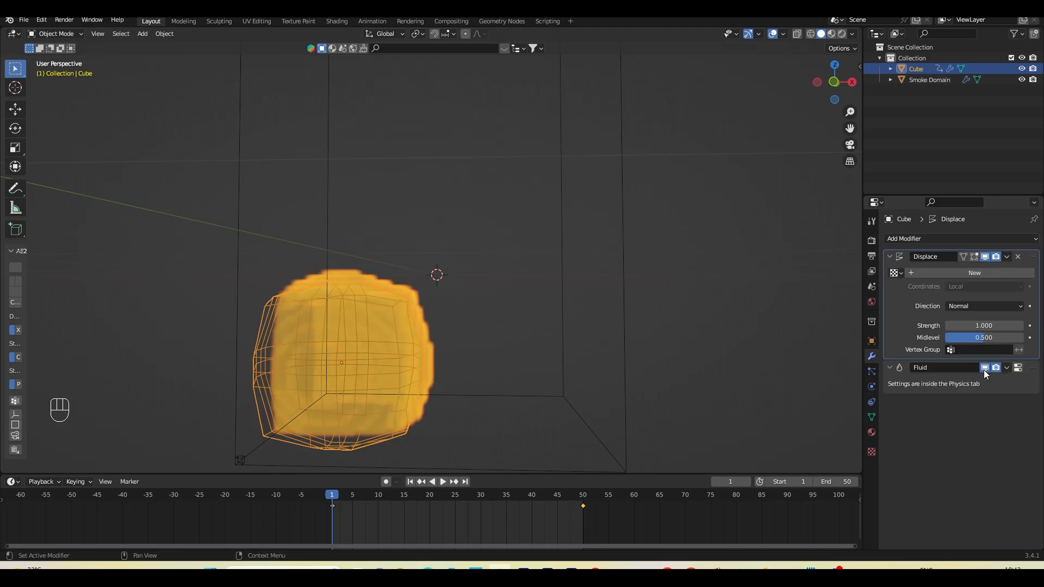
{"action": "left_click", "coordinate": [985, 369]}
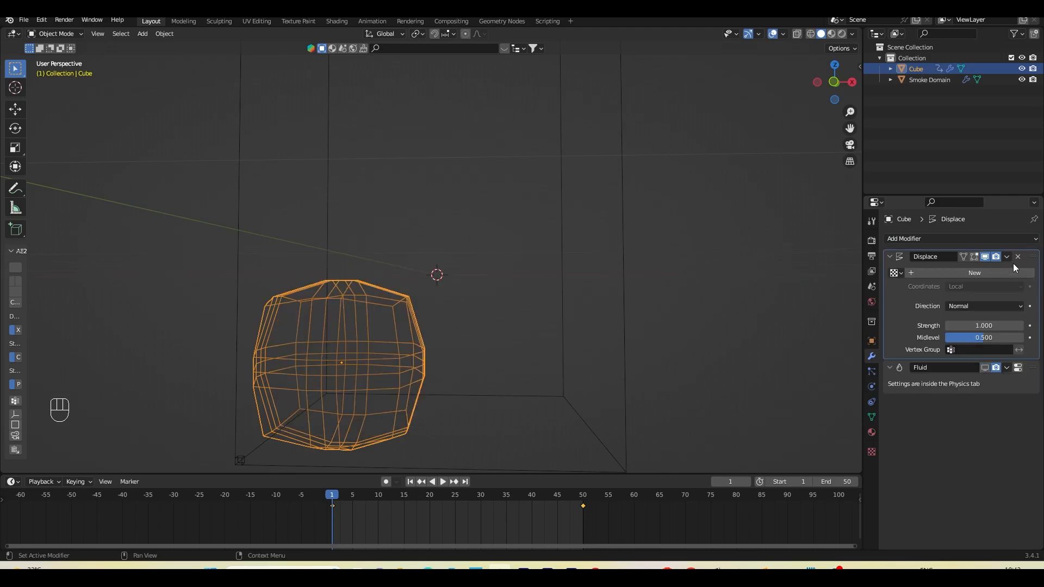
Step: Create a new texture for the Displace modifier and set its type to Clouds
{"action": "left_click", "coordinate": [979, 272]}
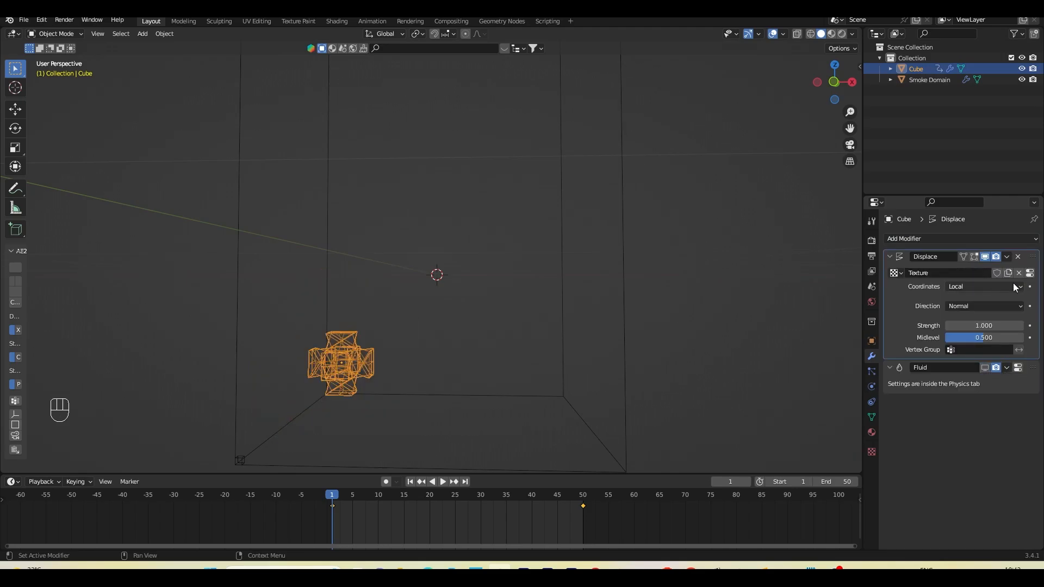
{"action": "left_click", "coordinate": [1014, 287]}
{"action": "left_click", "coordinate": [1030, 272]}
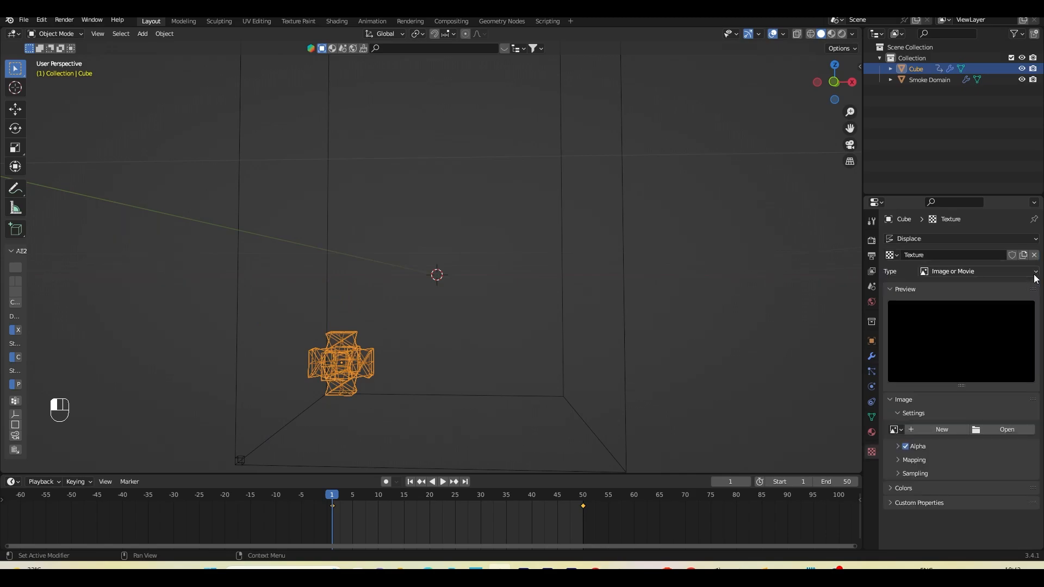
{"action": "left_click", "coordinate": [967, 271]}
{"action": "left_click", "coordinate": [955, 308]}
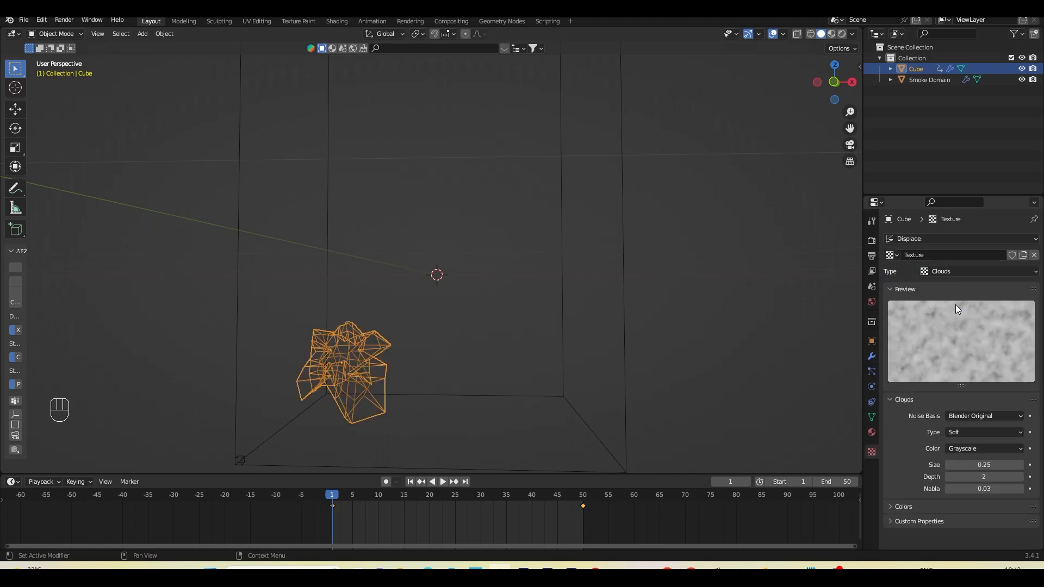
Step: Keyframe the Clouds texture's Size at 0.56 on frame 1 and about 0.98 on frame 50, then return to frame 1
{"action": "left_click_drag", "start_coordinate": [984, 464], "coordinate": [1021, 465]}
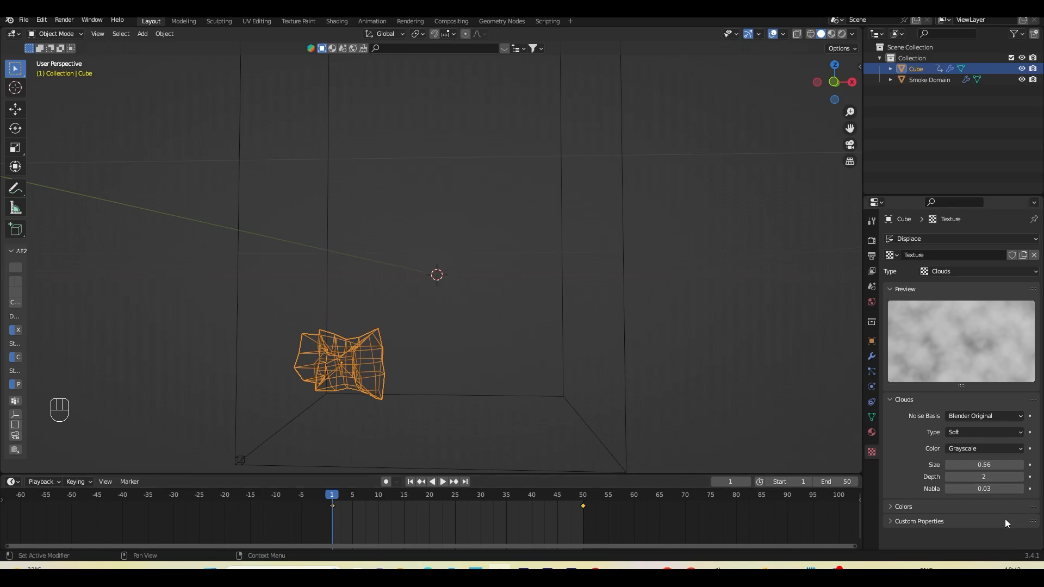
{"action": "key", "text": "i"}
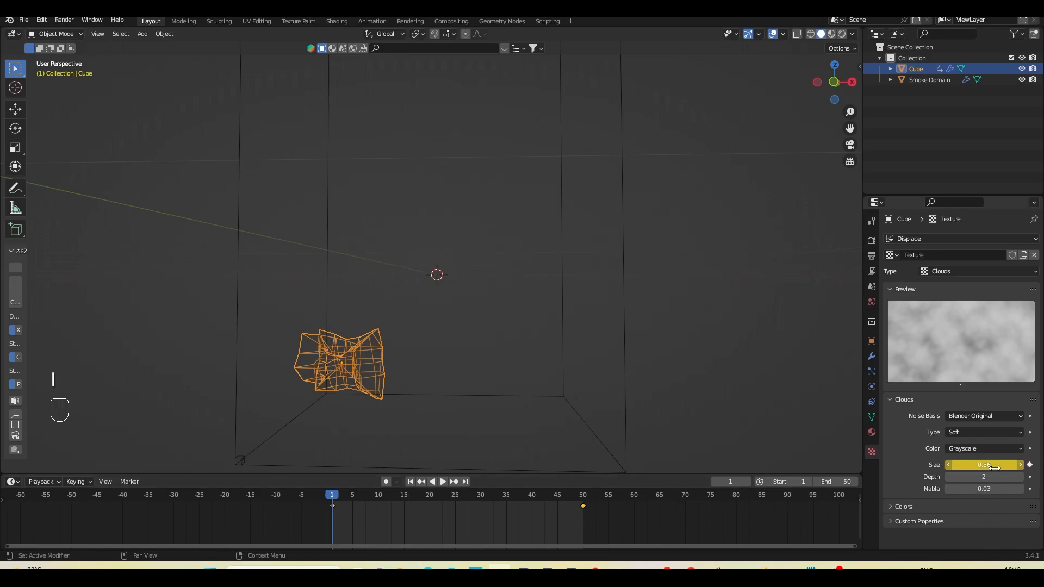
{"action": "left_click", "coordinate": [465, 481]}
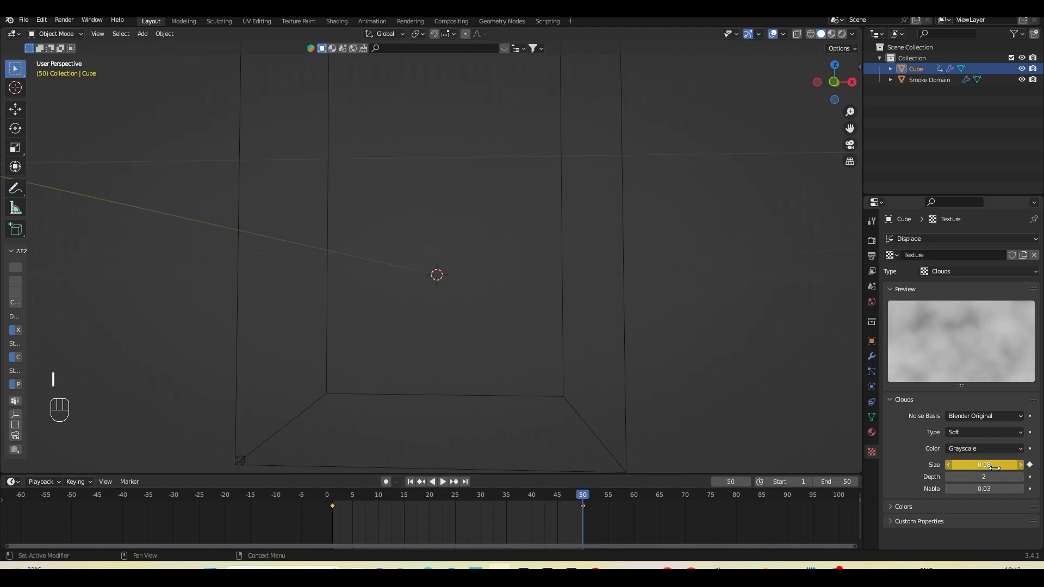
{"action": "left_click", "coordinate": [429, 500]}
{"action": "left_click", "coordinate": [421, 482]}
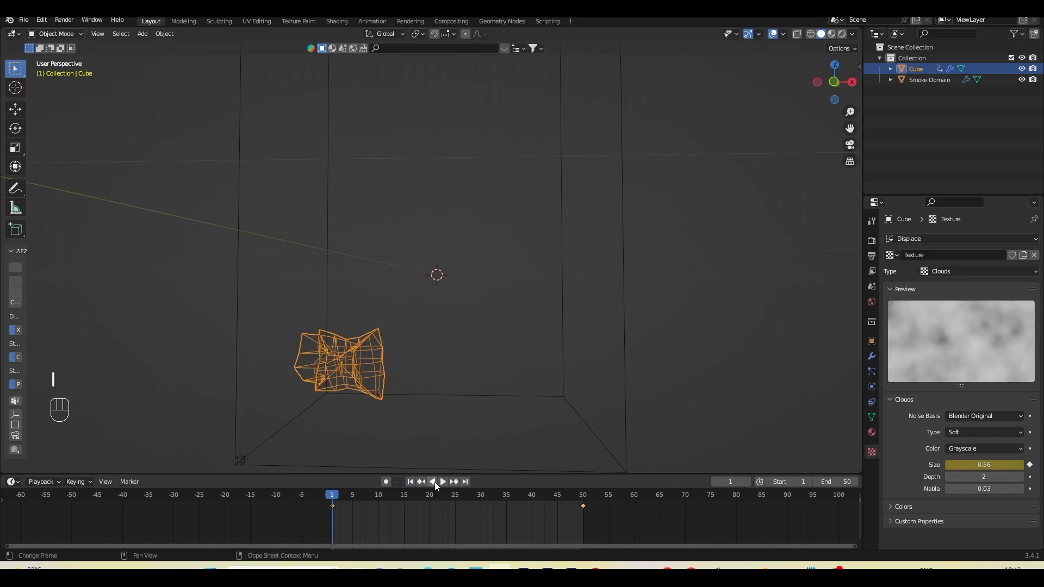
Step: Play the animation to check the displaced emitter's changing shape, then turn the Fluid modifier's viewport display back on
{"action": "left_click", "coordinate": [442, 482]}
{"action": "scroll", "coordinate": [416, 204], "scroll_direction": "down", "scroll_amount": 2}
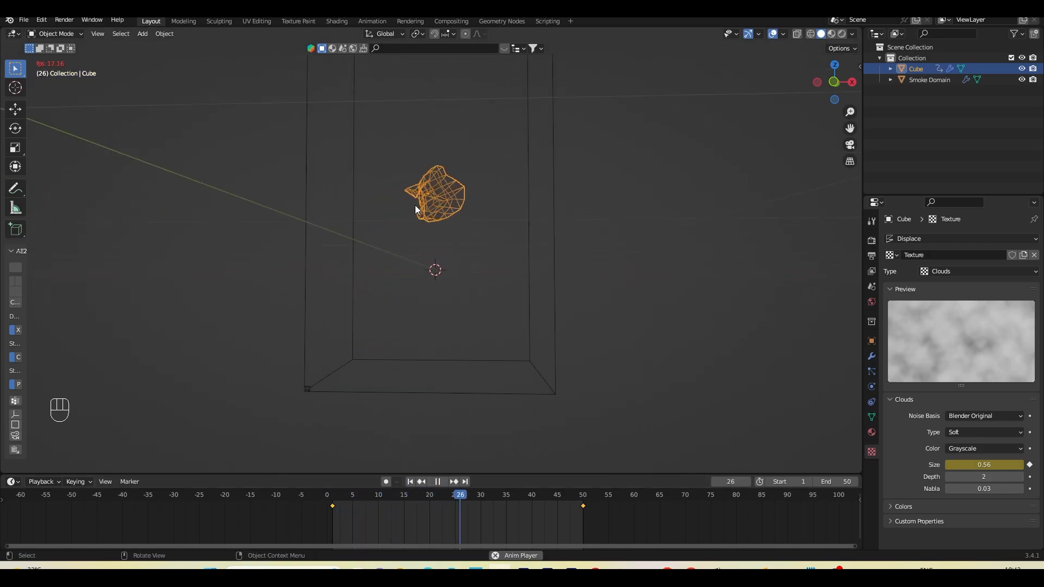
{"action": "left_click", "coordinate": [437, 482]}
{"action": "middle_click_drag", "start_coordinate": [460, 324], "coordinate": [456, 344], "text": "shift"}
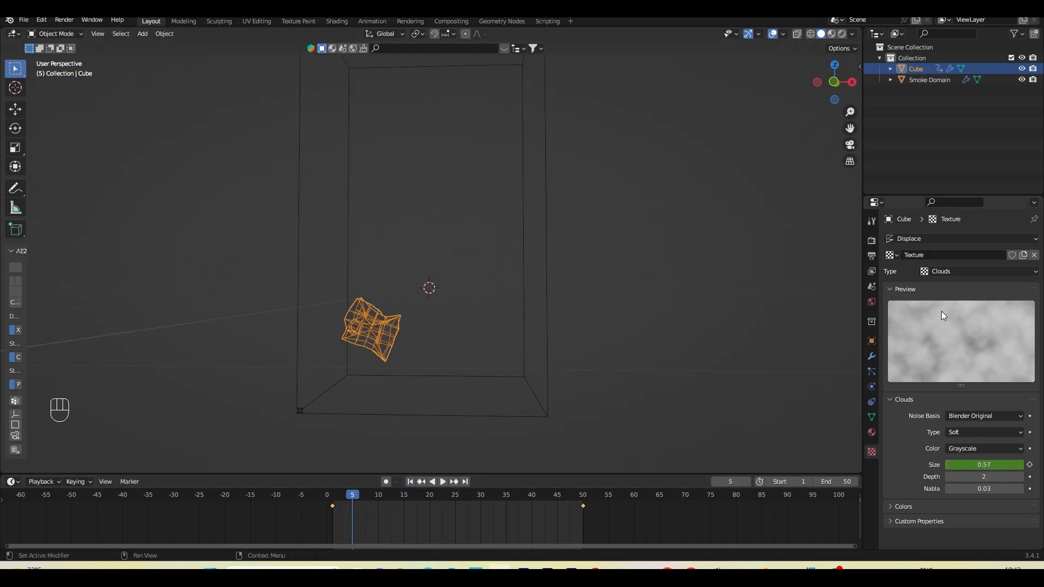
{"action": "left_click", "coordinate": [871, 355]}
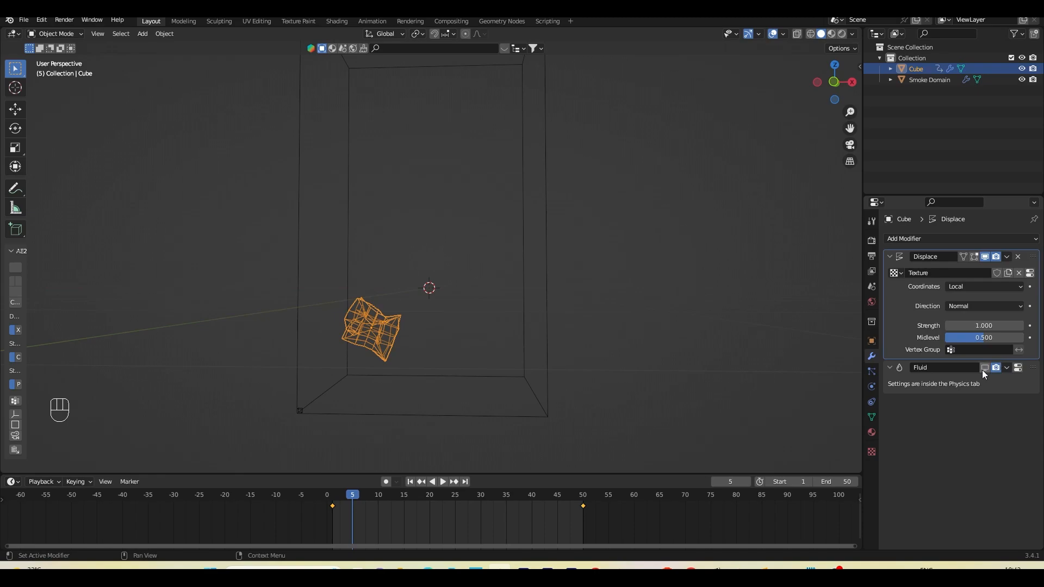
Step: Set the smoke domain's Resolution Divisions to 98 from frame 1
{"action": "left_click", "coordinate": [547, 326]}
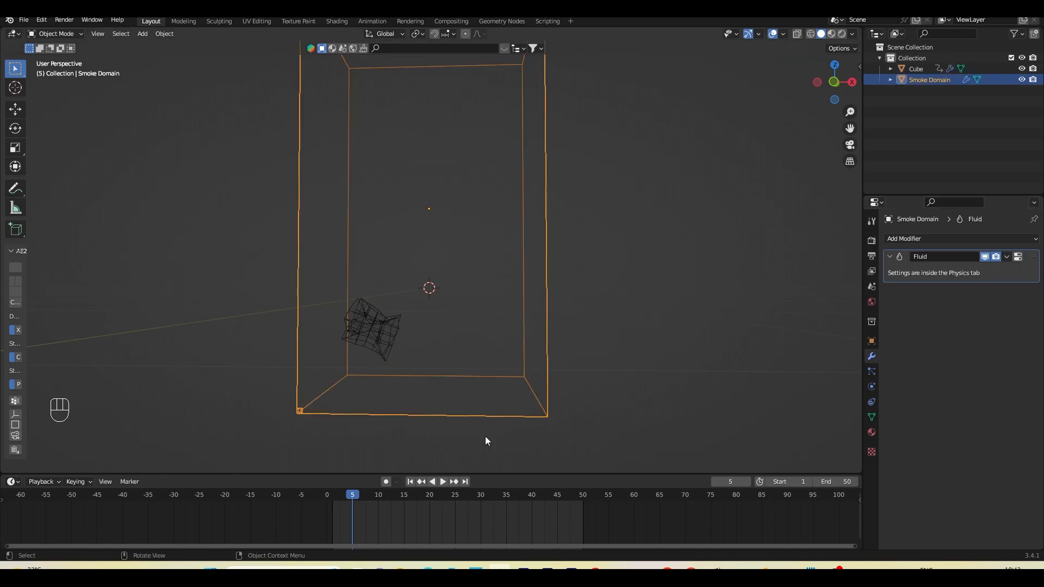
{"action": "left_click", "coordinate": [409, 481]}
{"action": "left_click", "coordinate": [872, 387]}
{"action": "left_click", "coordinate": [974, 370]}
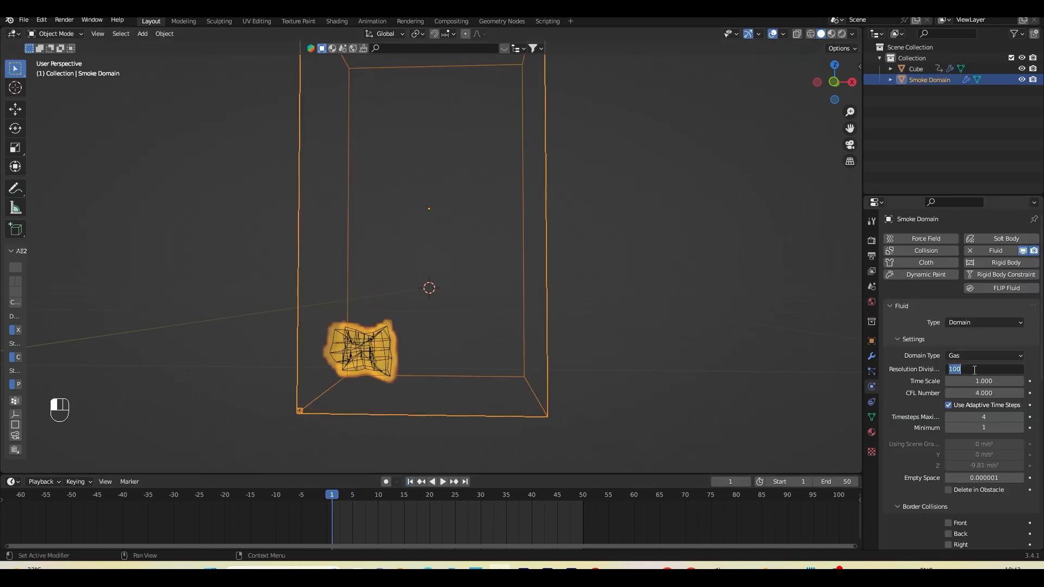
{"action": "type", "text": "98"}
{"action": "key", "text": "Return"}
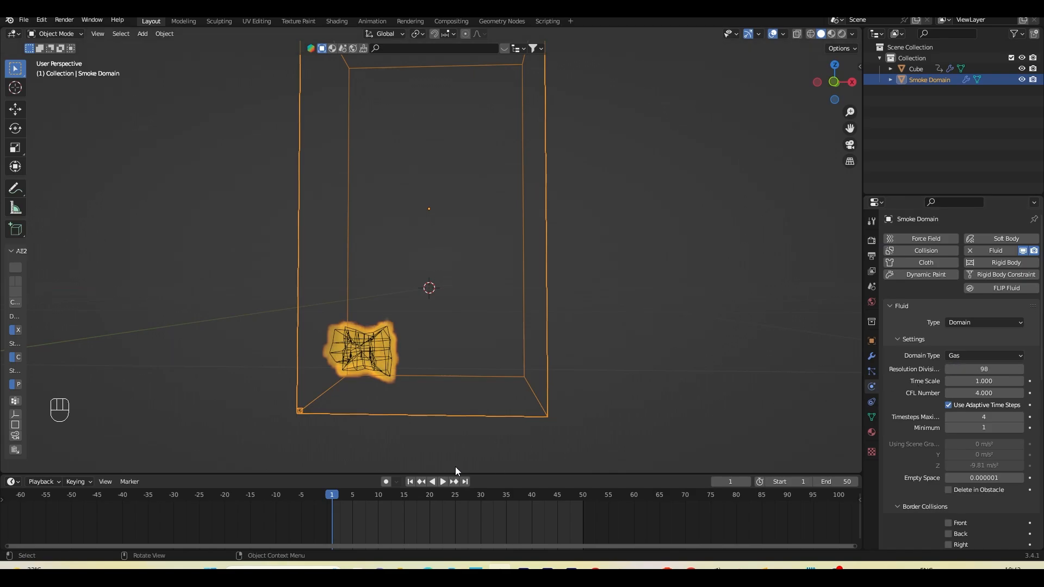
Step: Hide the emitter cube and play the simulation to examine the fire and smoke motion
{"action": "left_click", "coordinate": [450, 481]}
{"action": "left_click", "coordinate": [654, 401]}
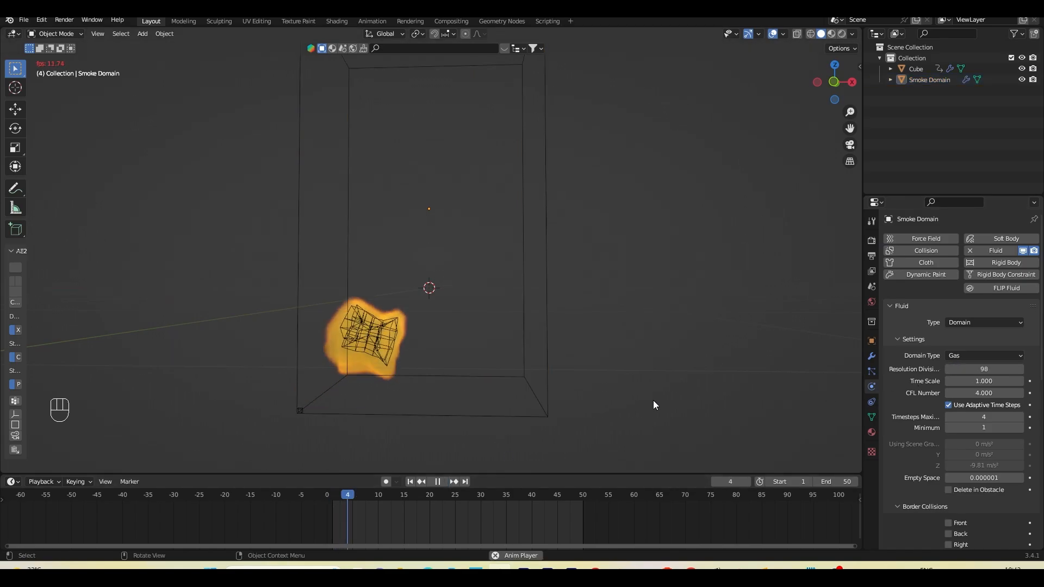
{"action": "left_click", "coordinate": [1022, 69]}
{"action": "middle_click_drag", "start_coordinate": [654, 221], "coordinate": [527, 266]}
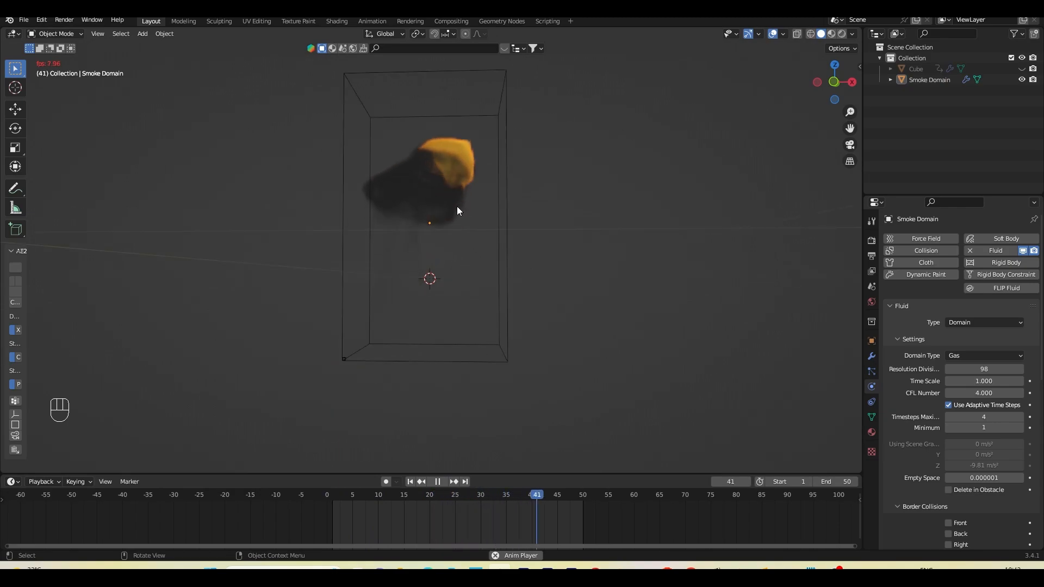
{"action": "left_click", "coordinate": [438, 482]}
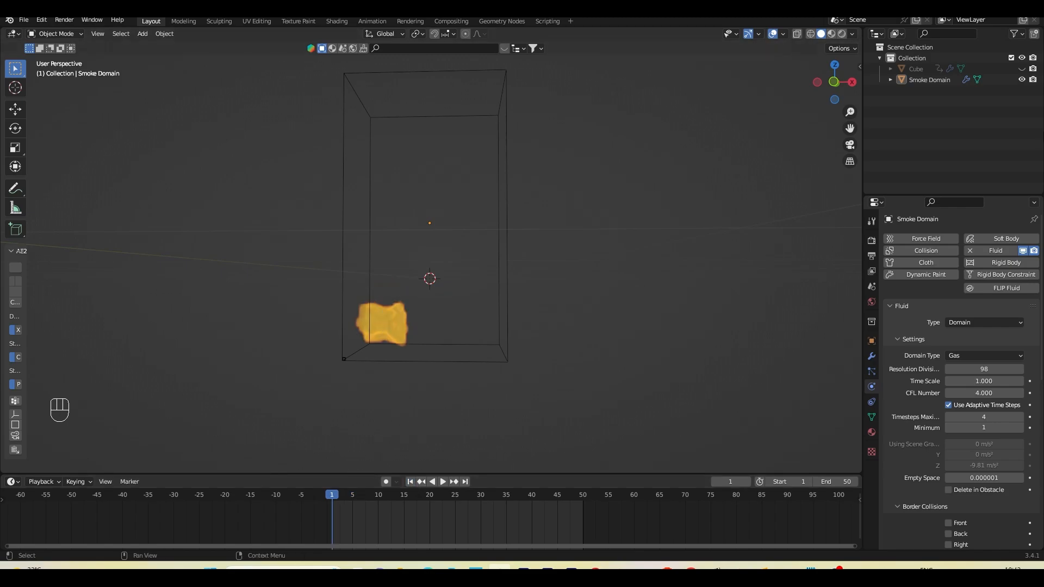
Step: Unhide the emitter cube and enable Initial Velocity in its flow settings with Initial X at 5 m/s
{"action": "left_click", "coordinate": [1022, 69]}
{"action": "left_click", "coordinate": [401, 322]}
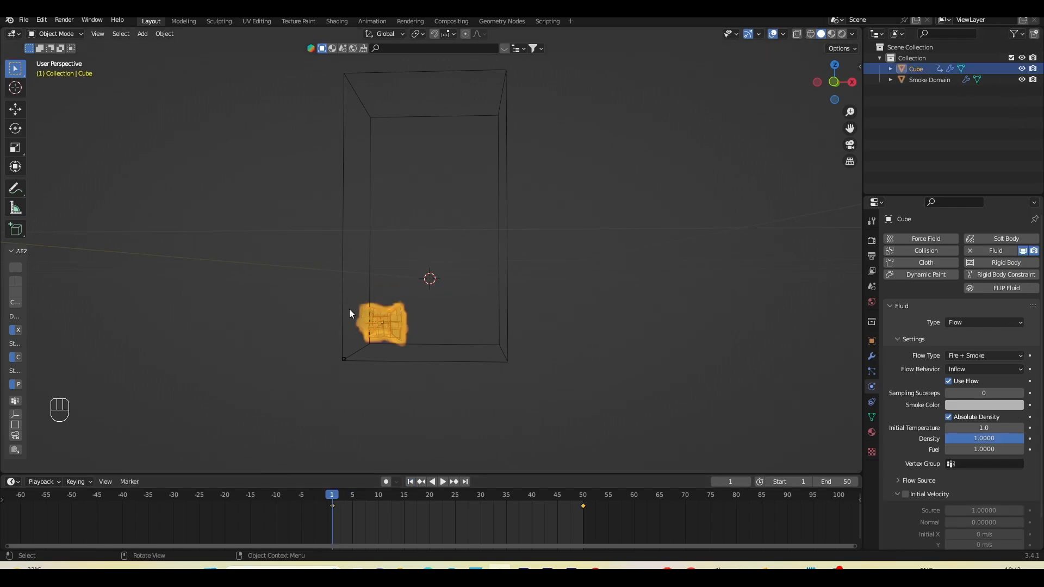
{"action": "middle_click_drag", "start_coordinate": [349, 309], "coordinate": [393, 319]}
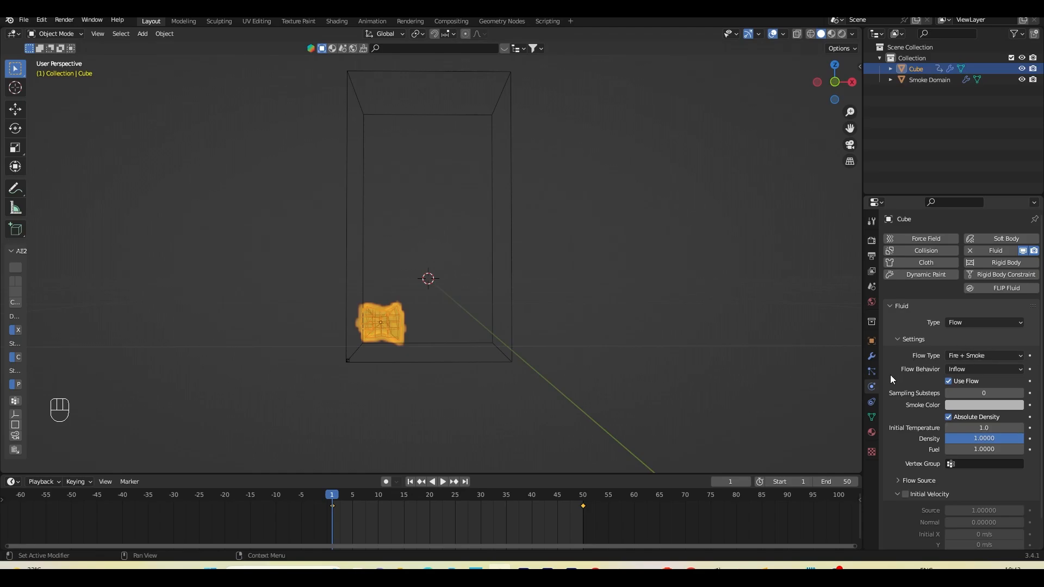
{"action": "scroll", "coordinate": [919, 451], "scroll_direction": "down", "scroll_amount": 2}
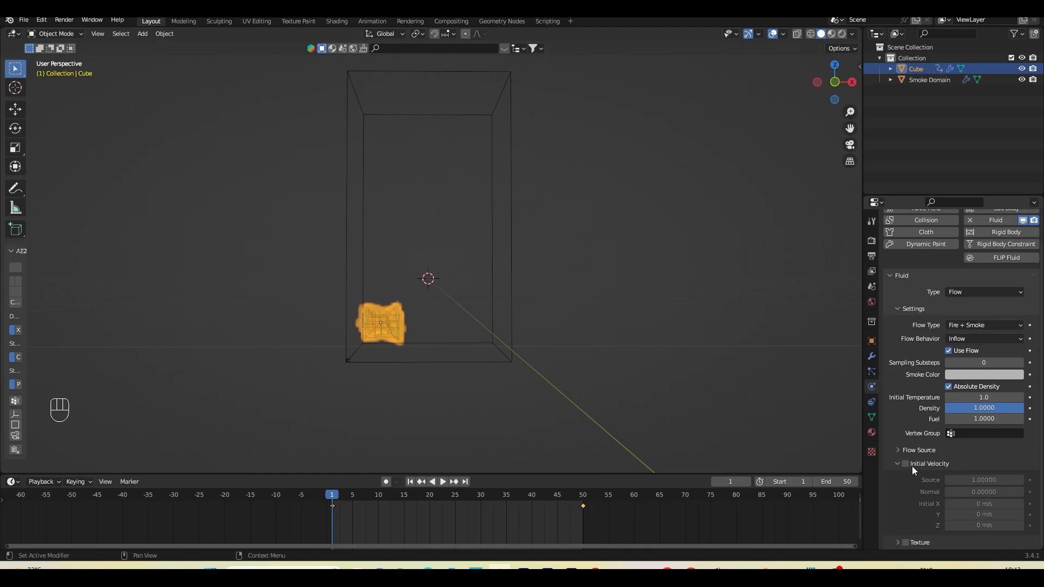
{"action": "left_click", "coordinate": [908, 464]}
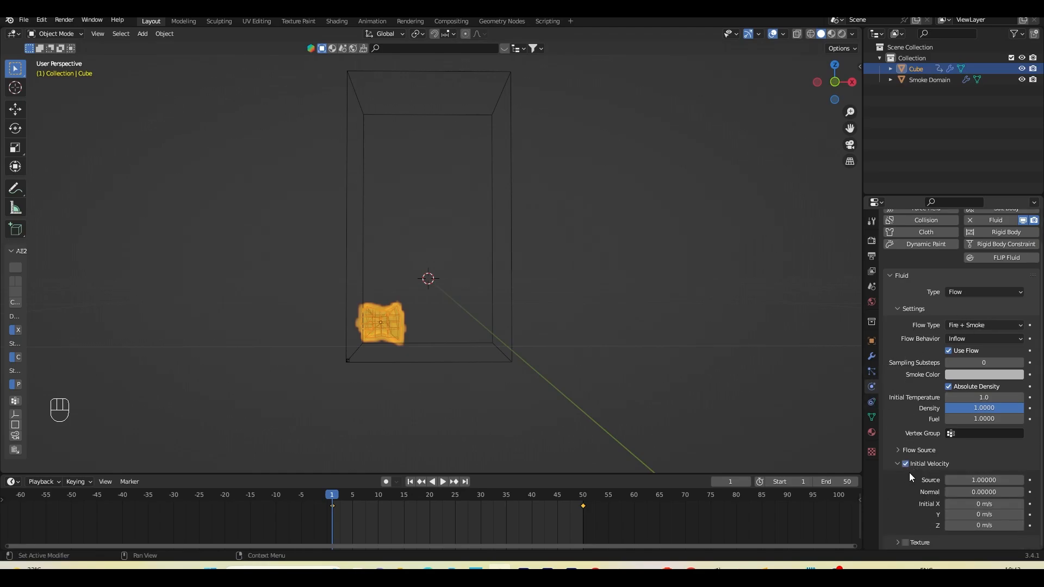
{"action": "left_click_drag", "start_coordinate": [974, 504], "coordinate": [1008, 505]}
{"action": "left_click", "coordinate": [976, 504]}
{"action": "type", "text": "5"}
{"action": "left_click", "coordinate": [916, 515]}
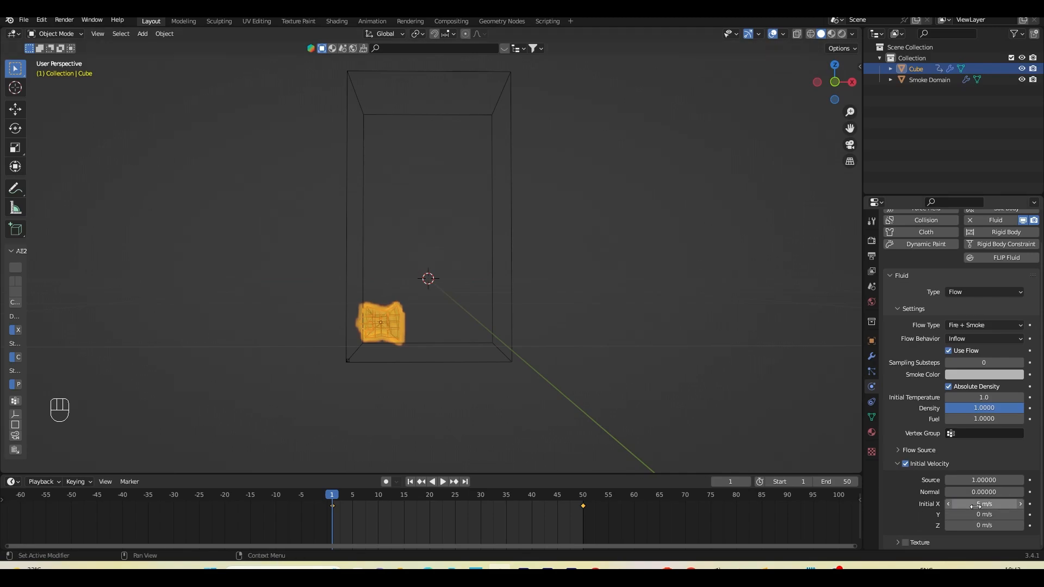
Step: Select the smoke domain, play the simulation to examine the effect of the initial velocity, and return to frame 1
{"action": "left_click", "coordinate": [511, 294]}
{"action": "left_click", "coordinate": [443, 482]}
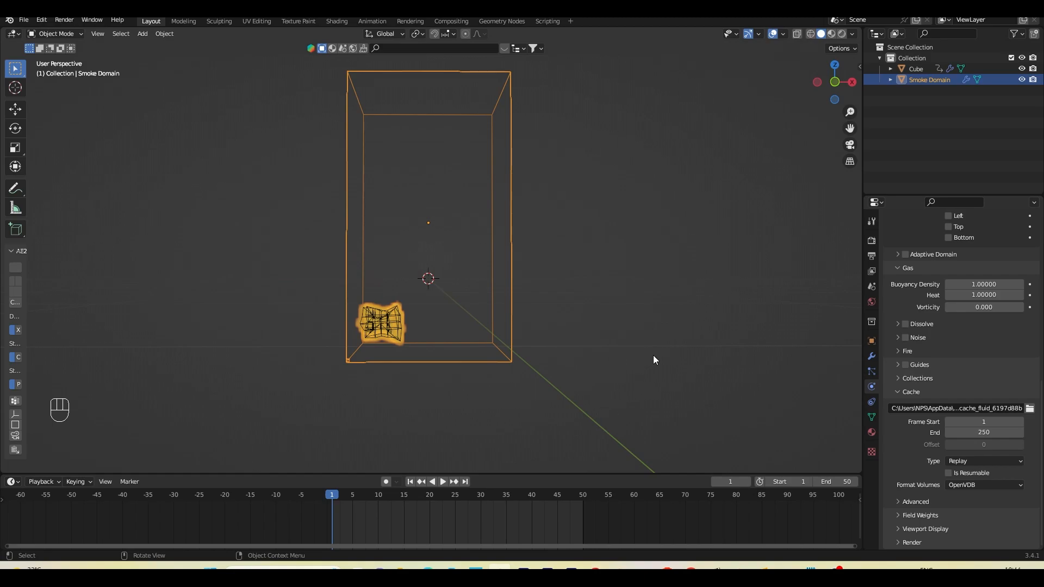
{"action": "middle_click_drag", "start_coordinate": [648, 334], "coordinate": [634, 360], "text": "shift"}
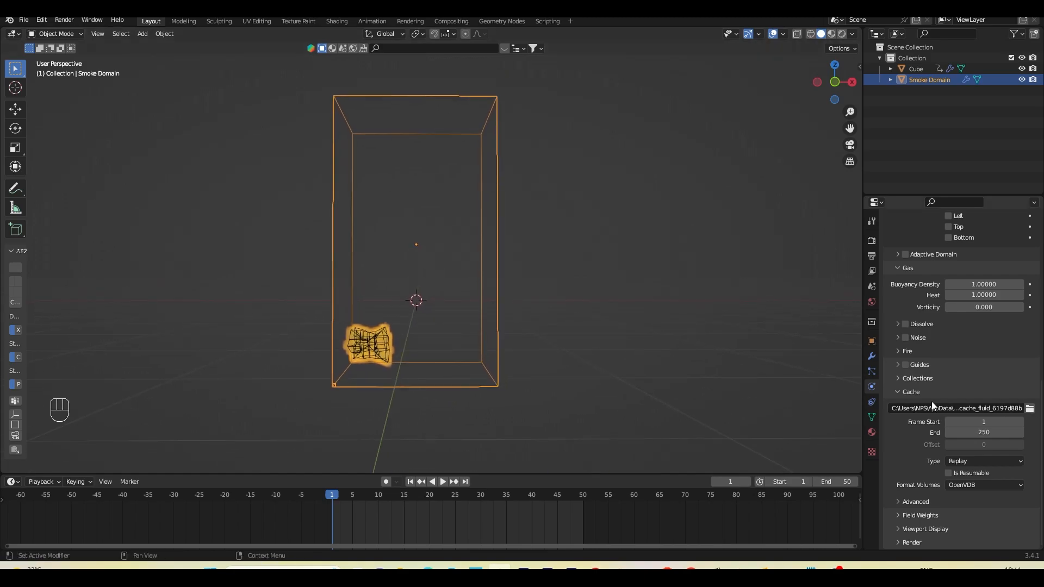
{"action": "left_click", "coordinate": [442, 481]}
{"action": "left_click", "coordinate": [444, 482]}
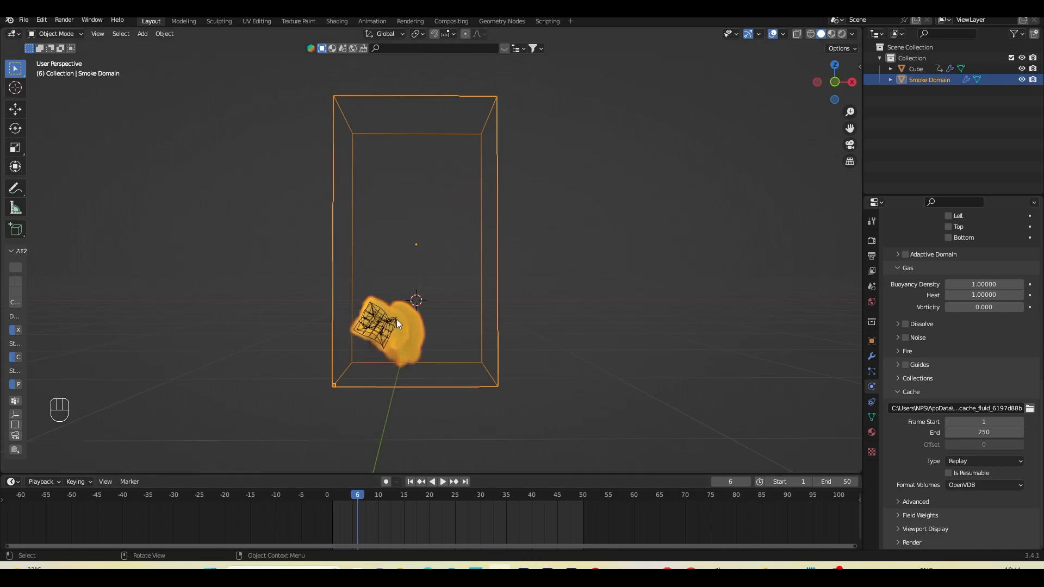
{"action": "left_click", "coordinate": [411, 483]}
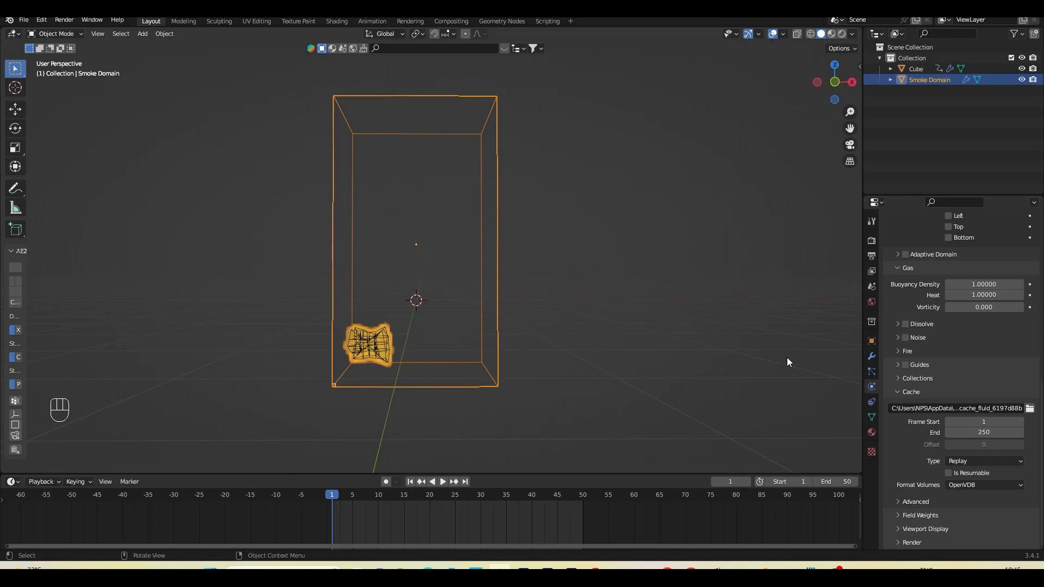
Step: Set the smoke domain's Resolution Divisions to 180 and briefly test the playback, returning to frame 1
{"action": "scroll", "coordinate": [974, 330], "scroll_direction": "up", "scroll_amount": 15}
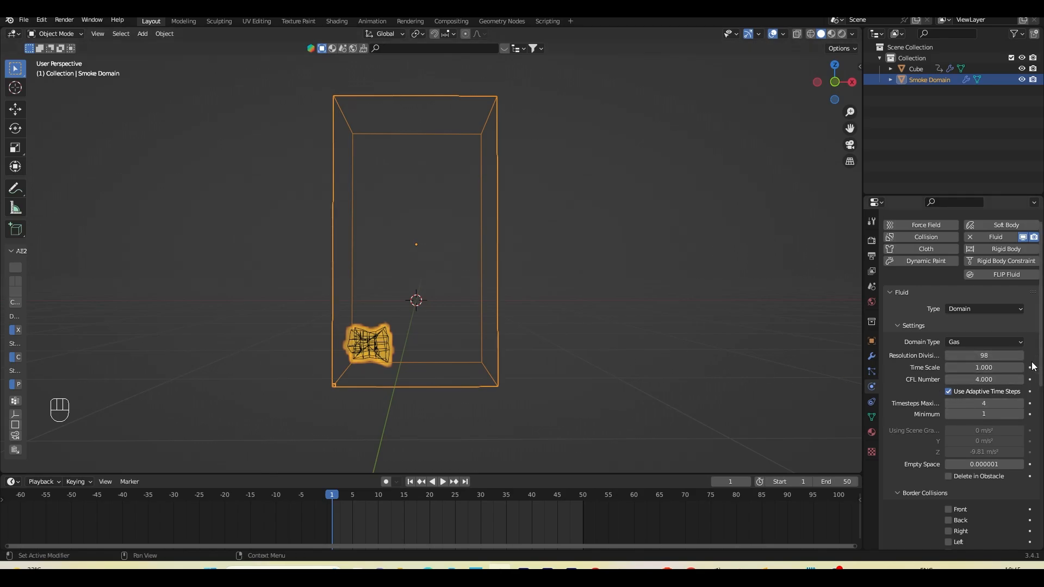
{"action": "left_click", "coordinate": [976, 356]}
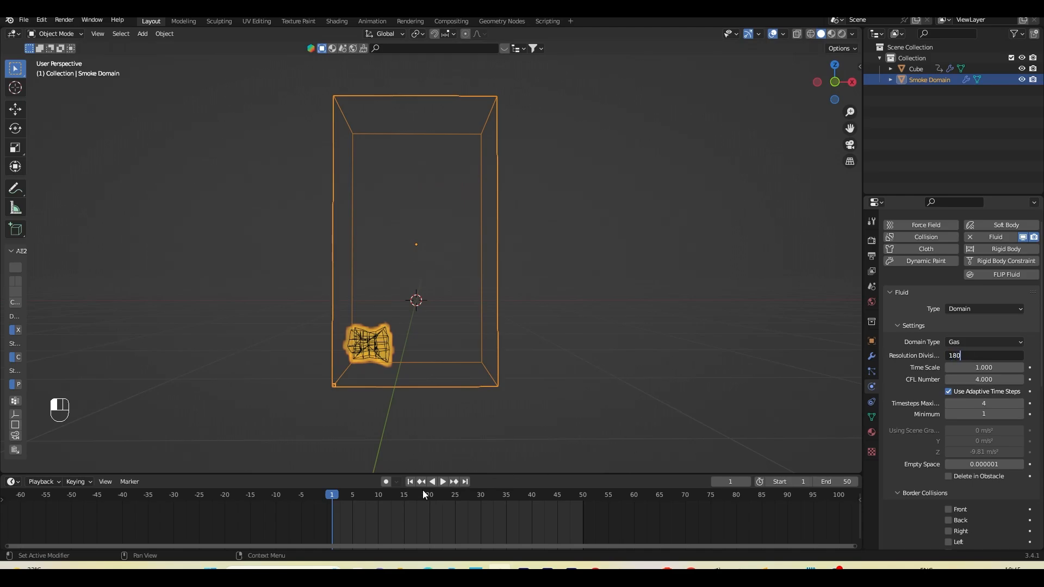
{"action": "type", "text": "180"}
{"action": "key", "text": "Return"}
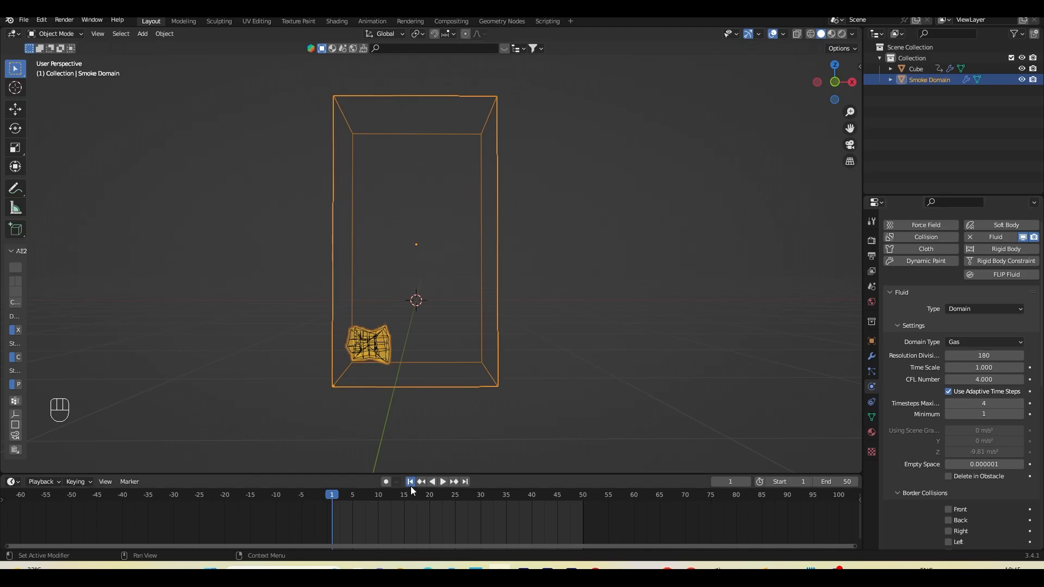
{"action": "left_click", "coordinate": [443, 482]}
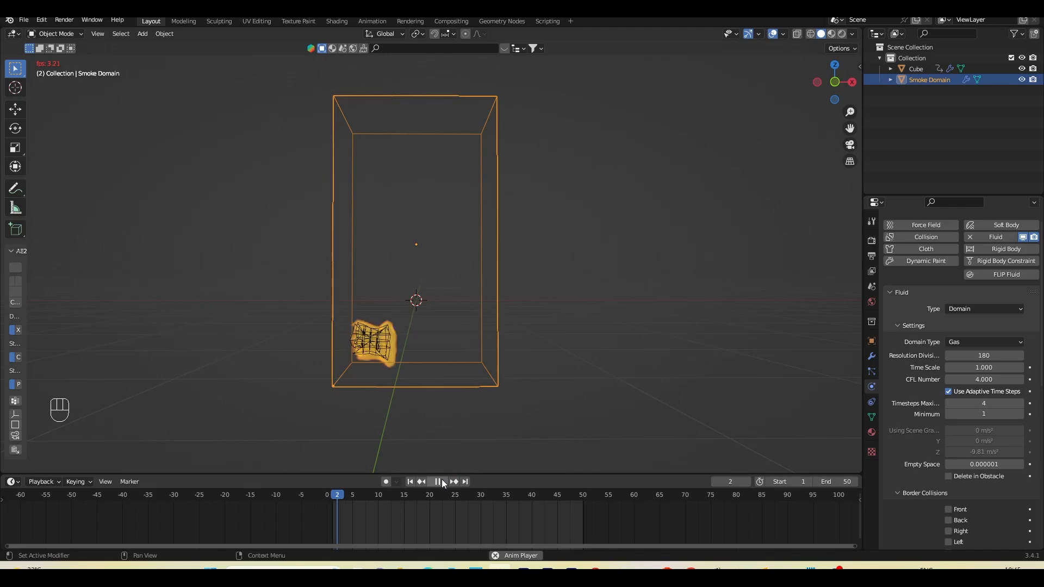
{"action": "left_click", "coordinate": [441, 481]}
{"action": "left_click", "coordinate": [409, 482]}
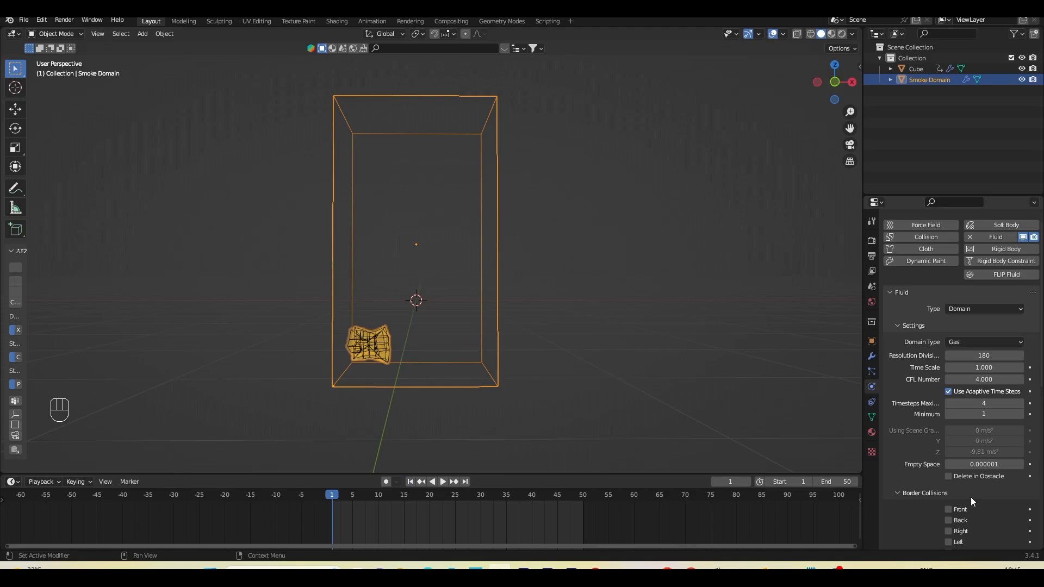
Step: Set the smoke domain's cache End frame to 50
{"action": "scroll", "coordinate": [908, 503], "scroll_direction": "down", "scroll_amount": 10}
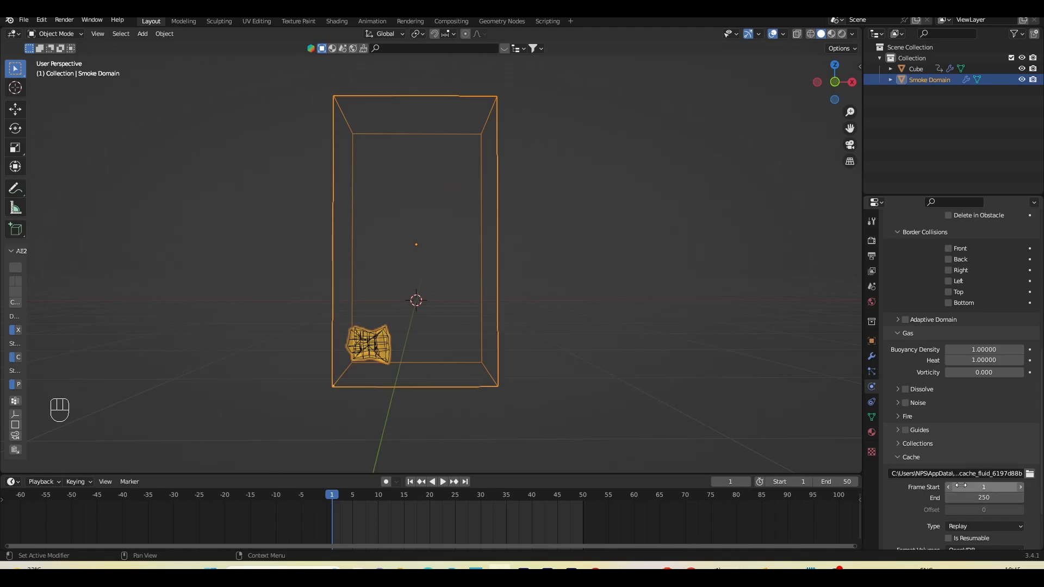
{"action": "left_click", "coordinate": [973, 498]}
{"action": "type", "text": "50"}
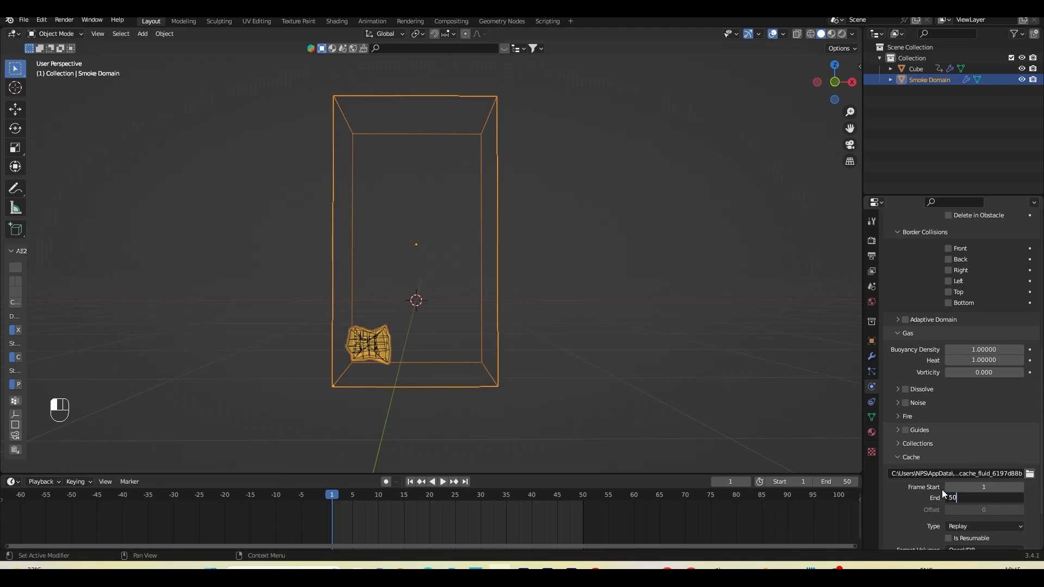
{"action": "key", "text": "Return"}
Step: Change the domain's cache Type to All and bake the entire simulation
{"action": "scroll", "coordinate": [928, 512], "scroll_direction": "down", "scroll_amount": 3}
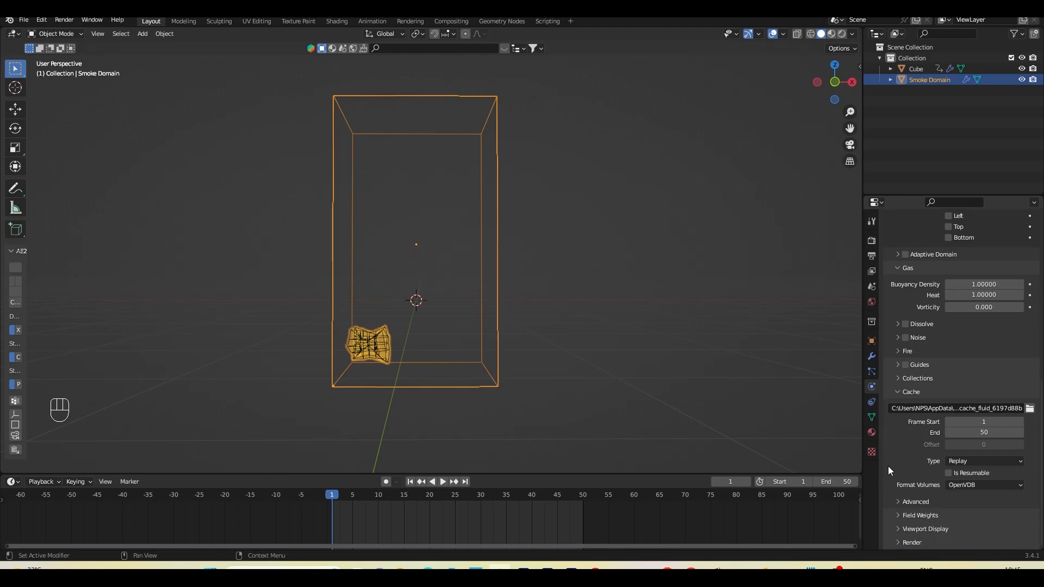
{"action": "left_click", "coordinate": [963, 459]}
{"action": "left_click", "coordinate": [964, 497]}
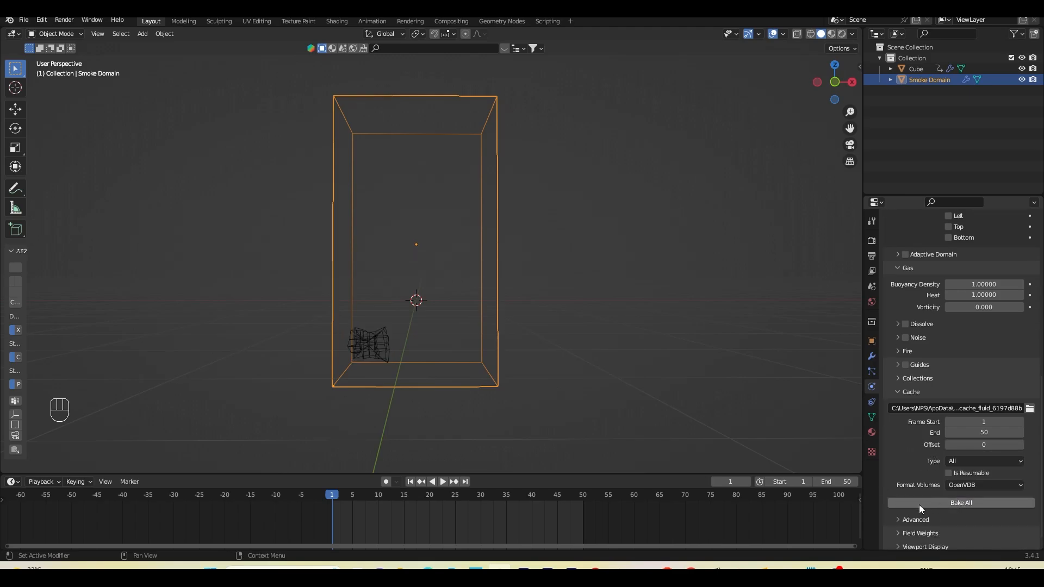
{"action": "left_click", "coordinate": [991, 505]}
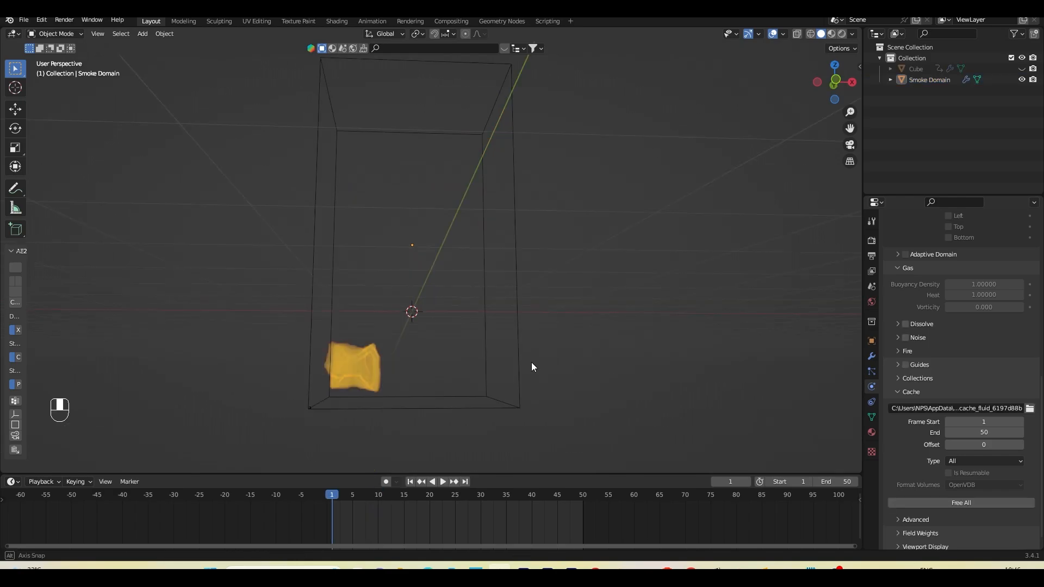
Step: Inspect the baked fire up close and in front view, playing and scrubbing through the frames before returning to the start
{"action": "mouse_move", "coordinate": [531, 362]}
{"action": "middle_mouse_down"}
{"action": "mouse_move", "coordinate": [491, 383]}
{"action": "mouse_move", "coordinate": [517, 350]}
{"action": "middle_mouse_up"}
{"action": "scroll", "coordinate": [491, 384], "scroll_direction": "up", "scroll_amount": 2}
{"action": "middle_click_drag", "start_coordinate": [410, 364], "coordinate": [432, 364]}
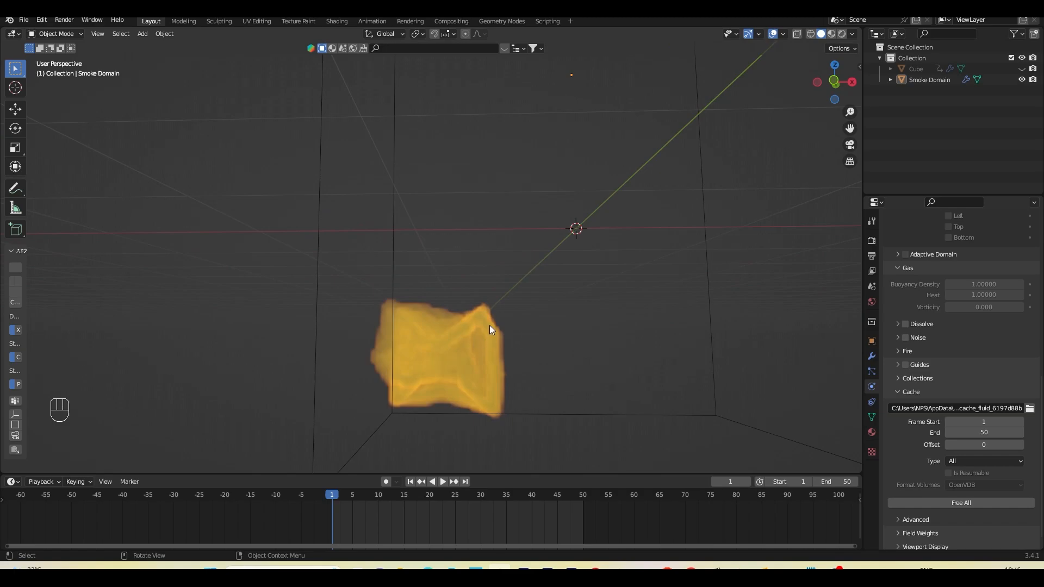
{"action": "scroll", "coordinate": [489, 325], "scroll_direction": "down", "scroll_amount": 5}
{"action": "middle_click_drag", "start_coordinate": [537, 303], "coordinate": [524, 324]}
{"action": "key", "text": "KP_1"}
{"action": "middle_click_drag", "start_coordinate": [560, 207], "coordinate": [571, 198], "text": "shift"}
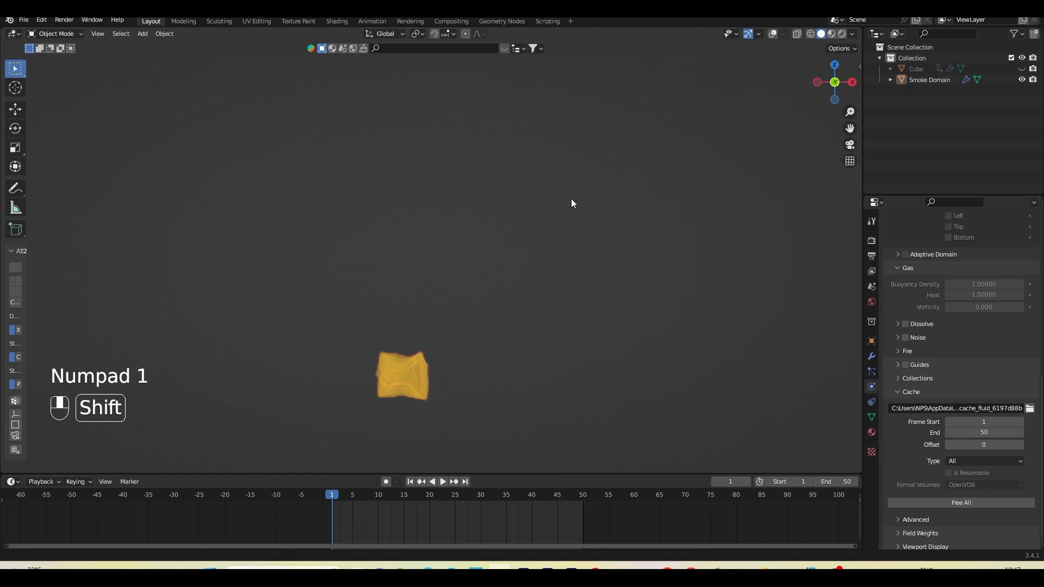
{"action": "left_click", "coordinate": [442, 481]}
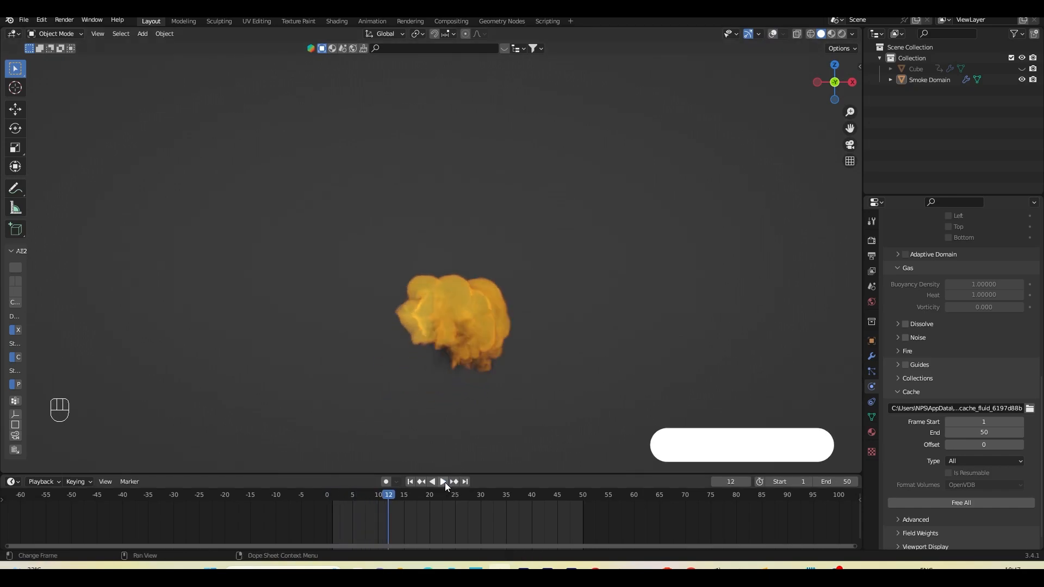
{"action": "mouse_move", "coordinate": [392, 498]}
{"action": "left_mouse_down"}
{"action": "mouse_move", "coordinate": [420, 497]}
{"action": "mouse_move", "coordinate": [368, 504]}
{"action": "mouse_move", "coordinate": [418, 491]}
{"action": "mouse_move", "coordinate": [410, 494]}
{"action": "left_mouse_up"}
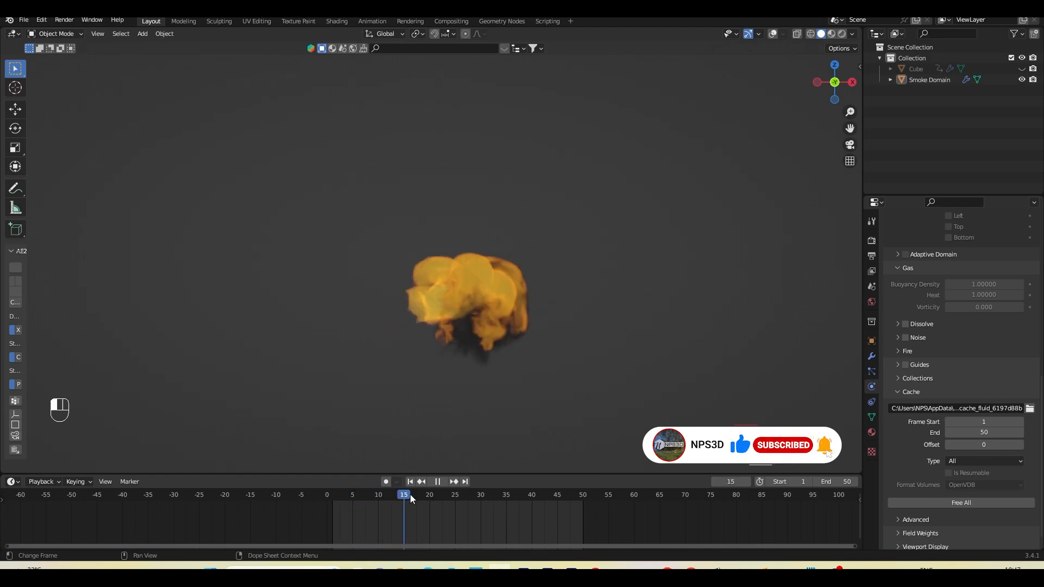
{"action": "middle_click_drag", "start_coordinate": [459, 366], "coordinate": [451, 286]}
{"action": "left_click", "coordinate": [410, 481]}
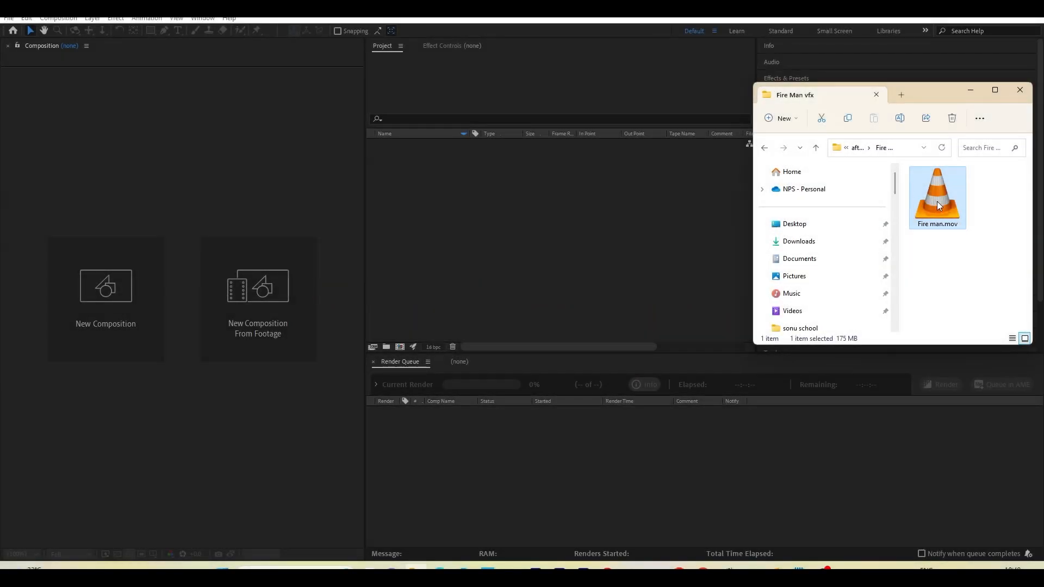
Step: Open Fire man.mov from the Fire Man vfx folder in the video player and watch the footage
{"action": "double_click", "coordinate": [937, 202]}
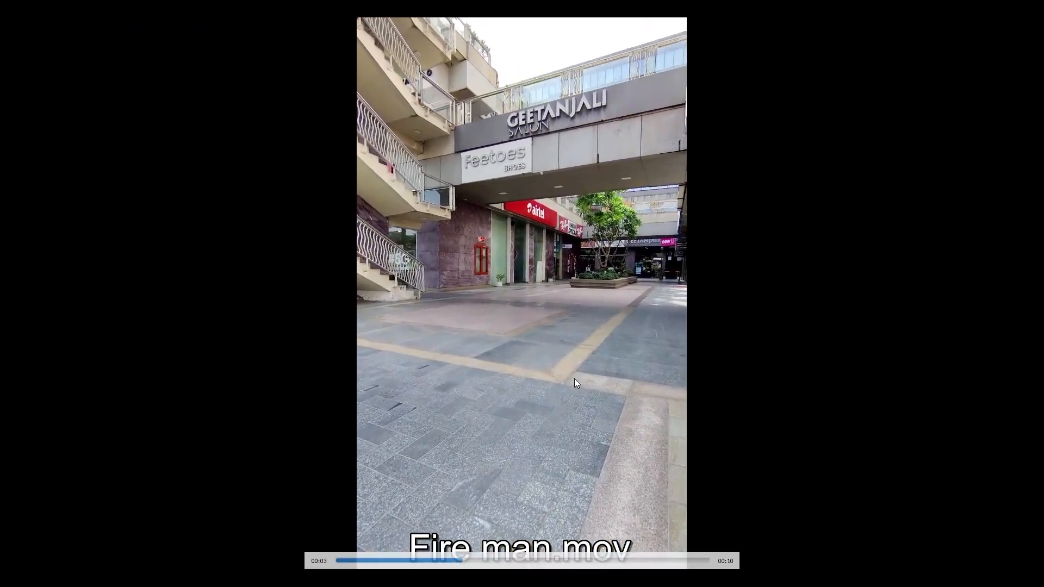
{"action": "double_click", "coordinate": [622, 330]}
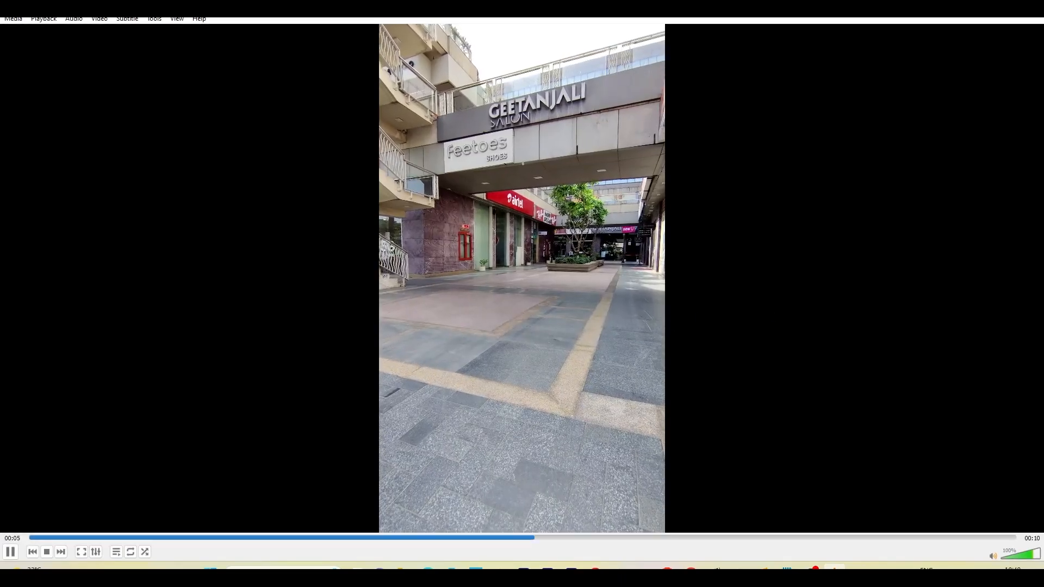
Step: Close the video player, import Fire man.mov into After Effects and create a composition from the footage
{"action": "key", "text": "alt+F4"}
{"action": "left_click_drag", "start_coordinate": [937, 196], "coordinate": [462, 226]}
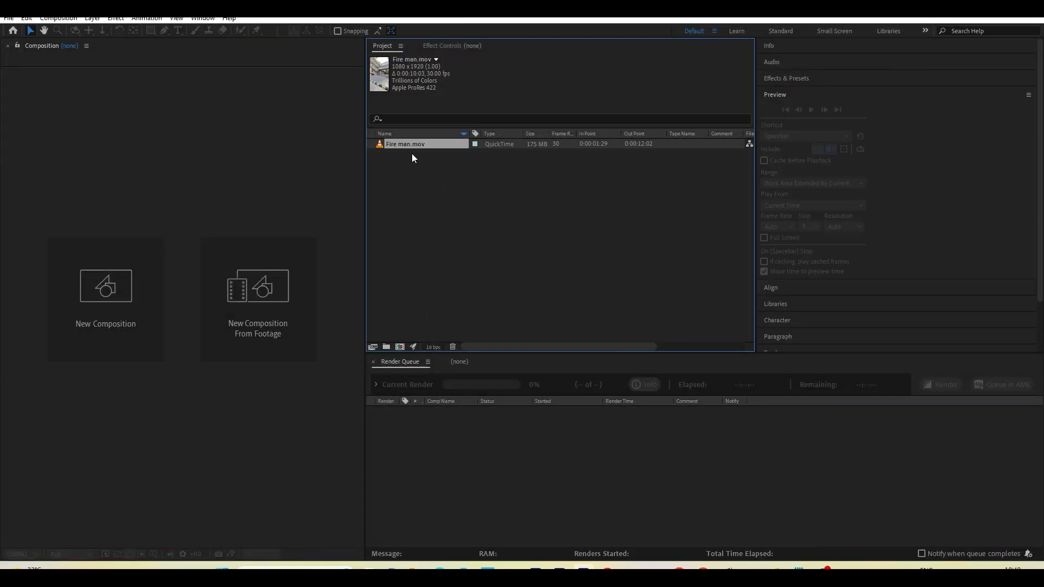
{"action": "left_click_drag", "start_coordinate": [396, 145], "coordinate": [402, 348]}
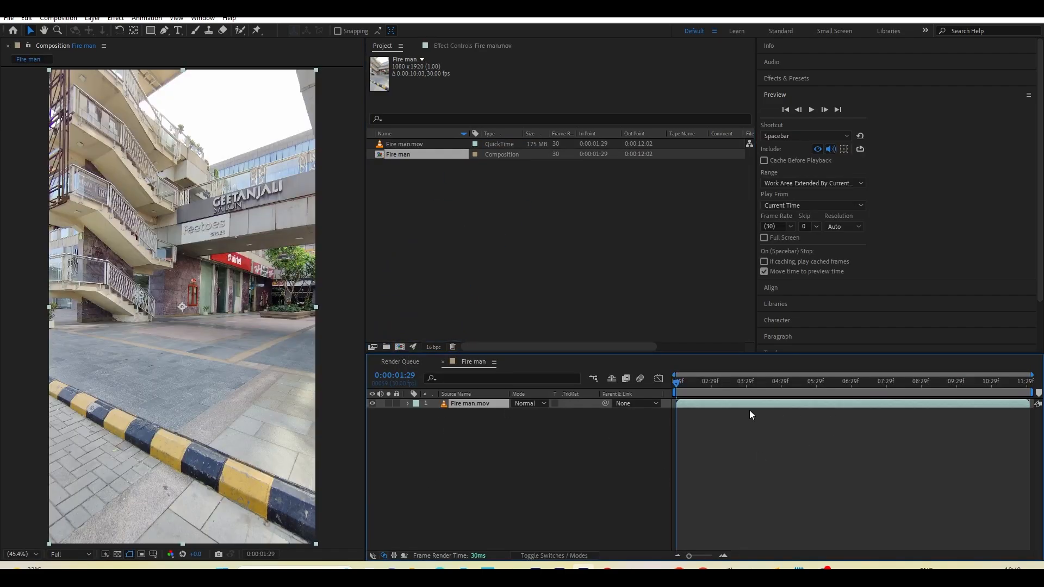
Step: Set the Fire man composition's start timecode to 0 in its settings
{"action": "left_click", "coordinate": [59, 18]}
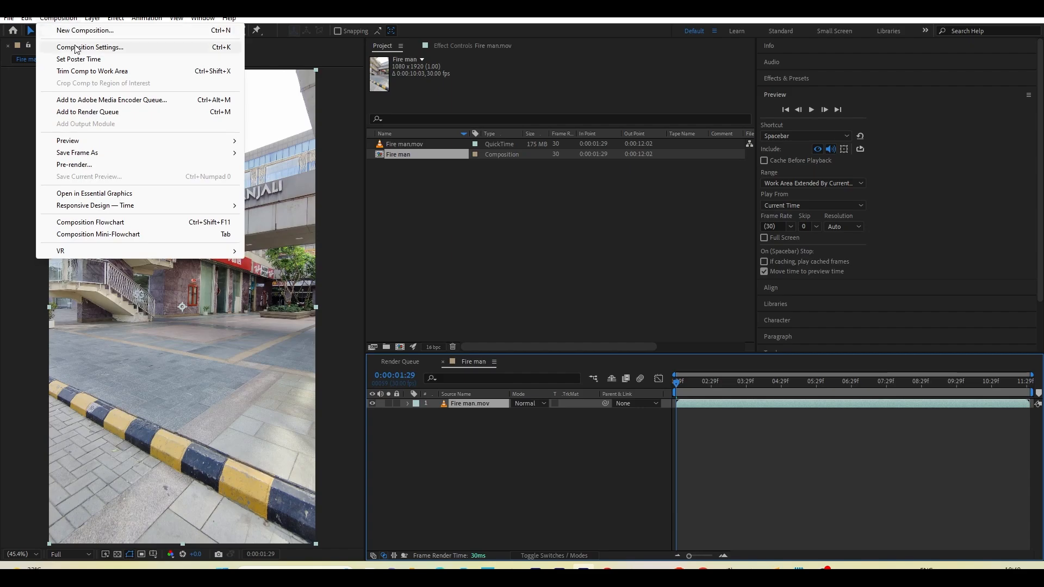
{"action": "left_click", "coordinate": [81, 44]}
{"action": "left_click", "coordinate": [585, 357]}
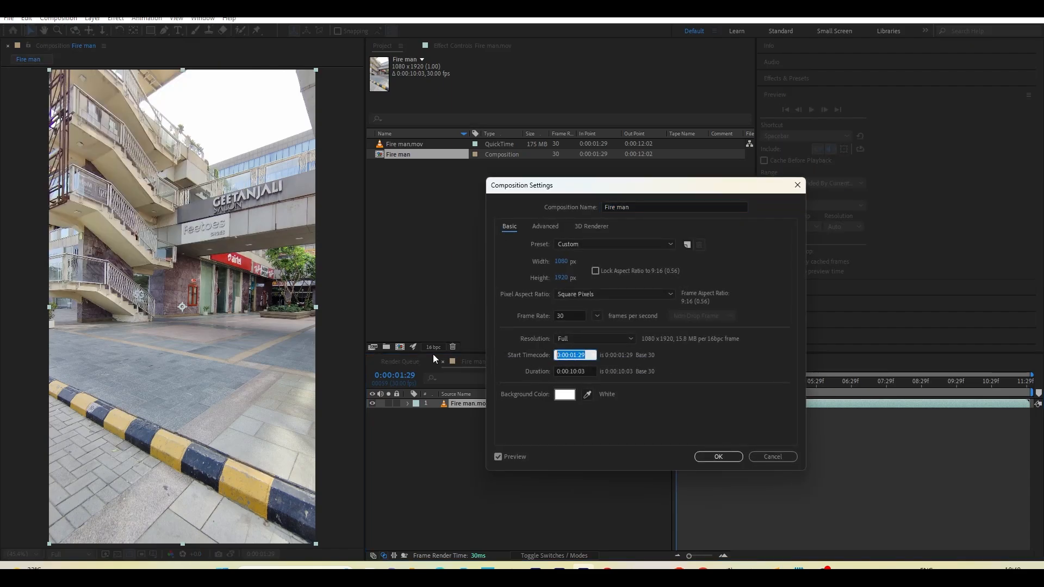
{"action": "type", "text": "0"}
{"action": "left_click", "coordinate": [749, 386]}
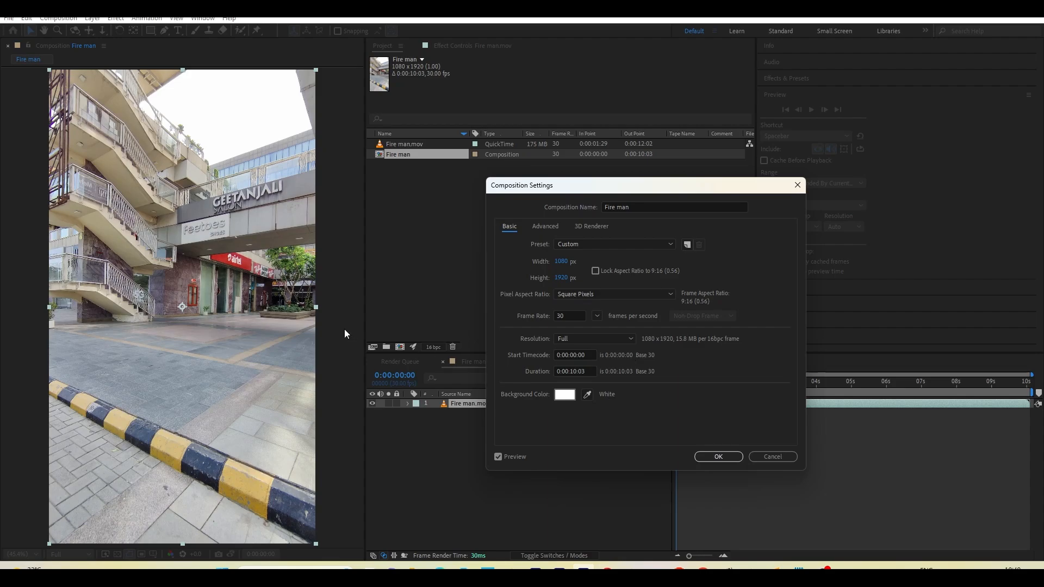
{"action": "left_click", "coordinate": [702, 457]}
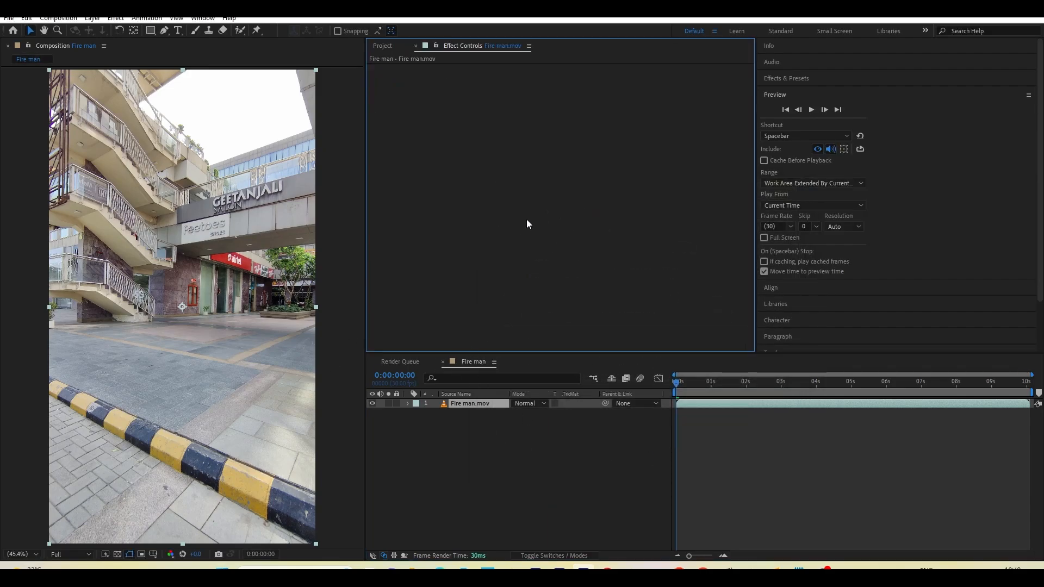
Step: Apply the 3D Camera Tracker effect to the Fire man.mov layer and collapse its advanced options after the solve
{"action": "key", "text": "ctrl+space"}
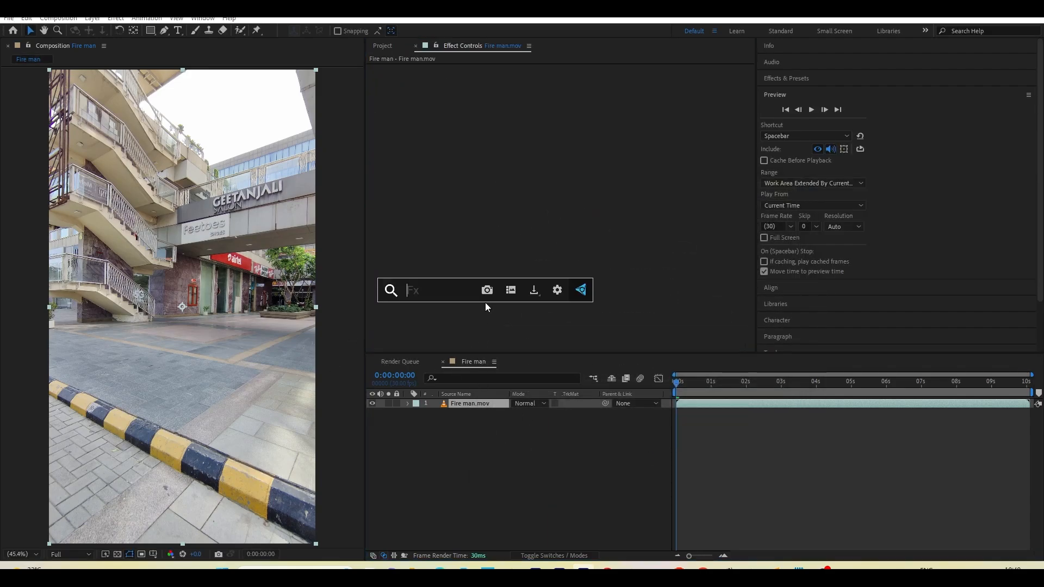
{"action": "type", "text": "3d"}
{"action": "left_click", "coordinate": [470, 322]}
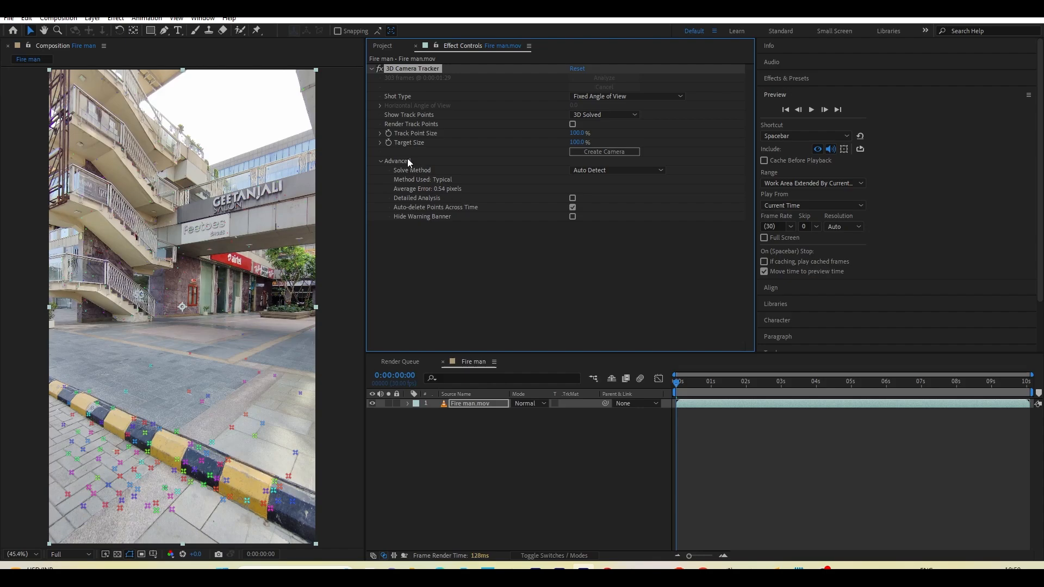
{"action": "left_click", "coordinate": [381, 161]}
Step: Scrub back and forth through the first four seconds to check how the solved track points stick to the ground
{"action": "left_click_drag", "start_coordinate": [695, 383], "coordinate": [708, 448]}
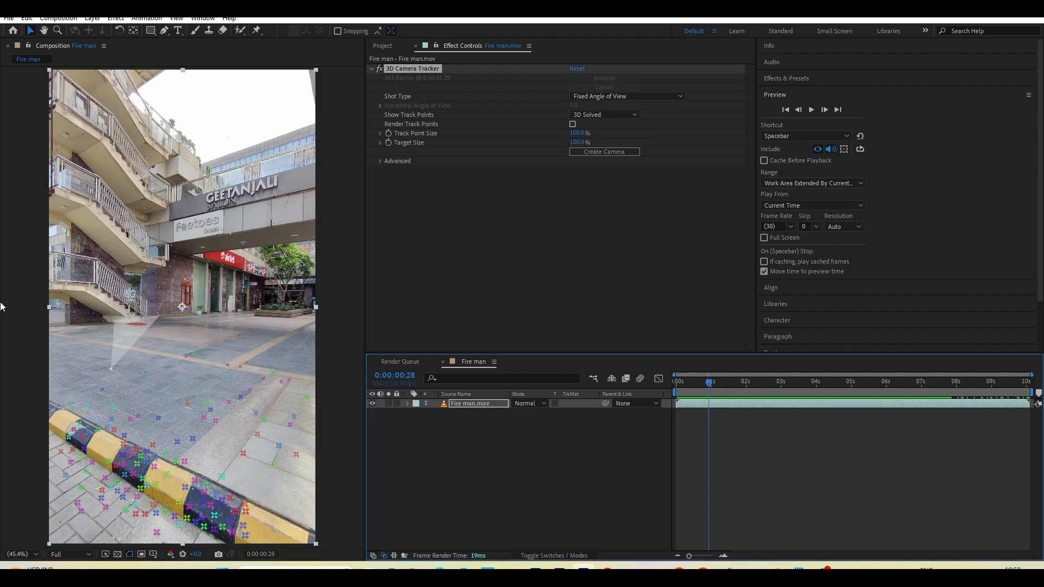
{"action": "left_click_drag", "start_coordinate": [728, 382], "coordinate": [806, 382]}
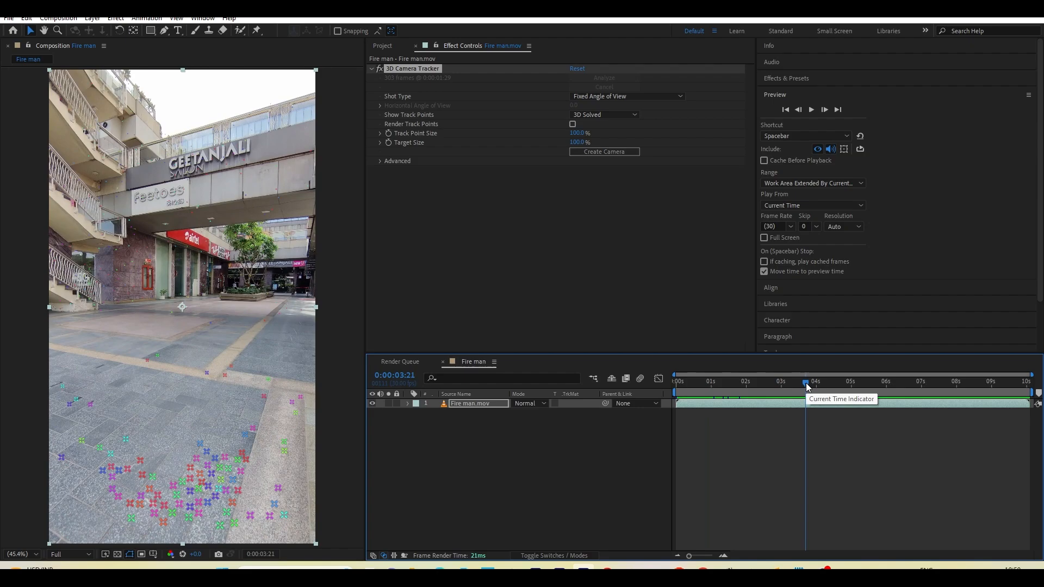
{"action": "left_click_drag", "start_coordinate": [806, 383], "coordinate": [730, 416]}
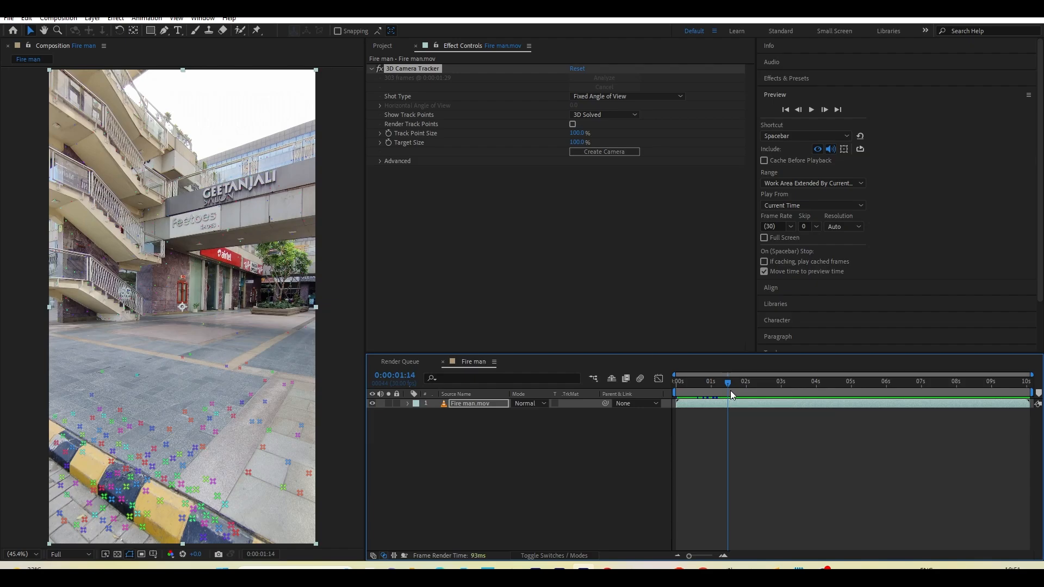
{"action": "left_click_drag", "start_coordinate": [730, 390], "coordinate": [724, 436]}
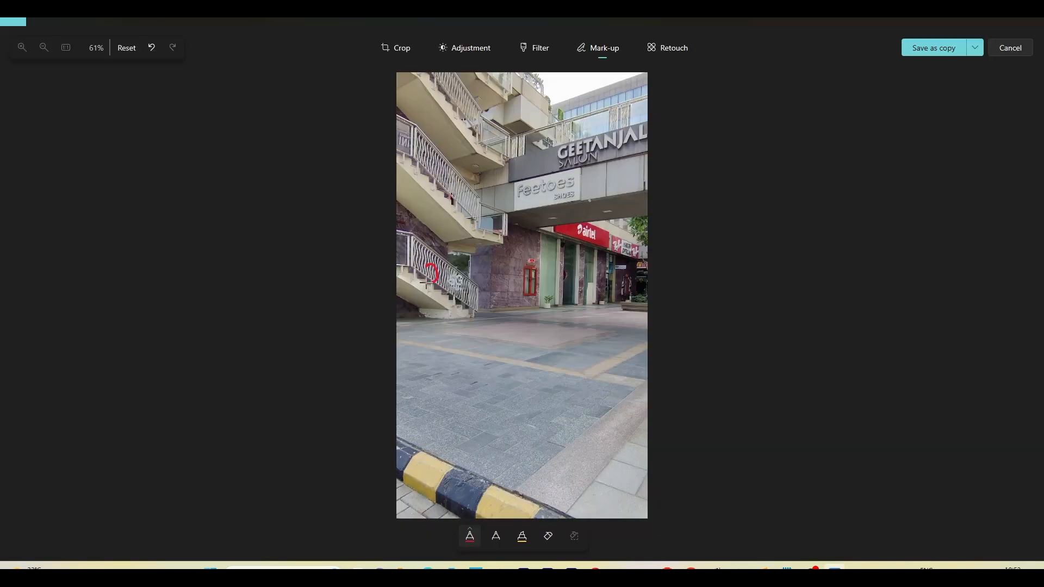
{"action": "mouse_move", "coordinate": [429, 265]}
{"action": "left_mouse_down"}
{"action": "mouse_move", "coordinate": [433, 314]}
{"action": "mouse_move", "coordinate": [422, 346]}
{"action": "mouse_move", "coordinate": [452, 356]}
{"action": "mouse_move", "coordinate": [430, 367]}
{"action": "left_mouse_up"}
{"action": "key", "text": "ctrl+z"}
{"action": "key", "text": "ctrl+z"}
{"action": "key", "text": "ctrl+z"}
{"action": "key", "text": "ctrl+z"}
Step: Draw a red stick figure beside the staircase on the still and red lines marking a walking path across the plaza
{"action": "mouse_move", "coordinate": [426, 230]}
{"action": "left_mouse_down"}
{"action": "mouse_move", "coordinate": [440, 333]}
{"action": "mouse_move", "coordinate": [414, 365]}
{"action": "mouse_move", "coordinate": [454, 370]}
{"action": "left_mouse_up"}
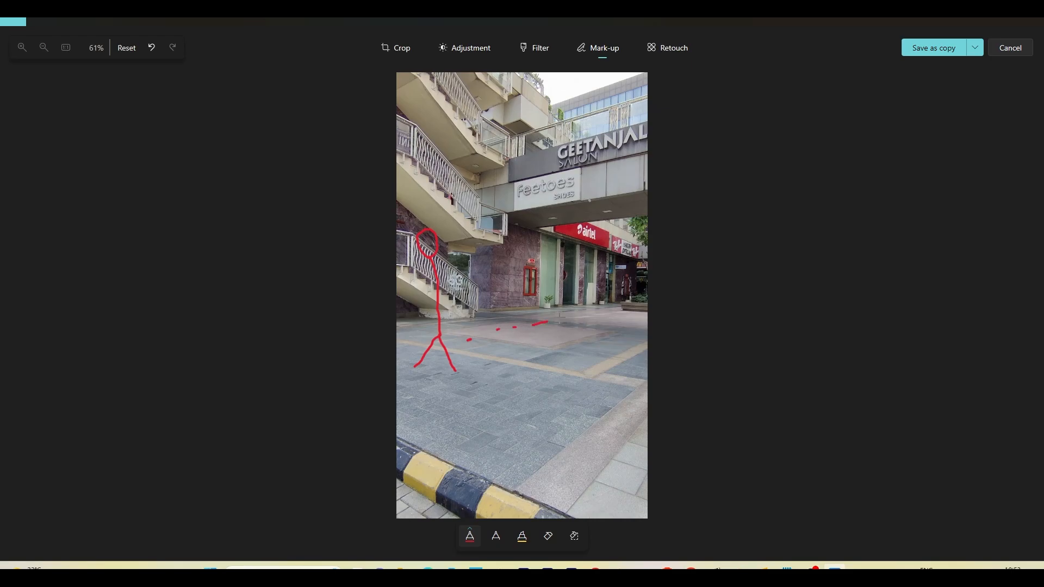
{"action": "mouse_move", "coordinate": [525, 340]}
{"action": "left_mouse_down"}
{"action": "mouse_move", "coordinate": [630, 306]}
{"action": "mouse_move", "coordinate": [638, 316]}
{"action": "mouse_move", "coordinate": [437, 403]}
{"action": "left_mouse_up"}
{"action": "left_click_drag", "start_coordinate": [401, 346], "coordinate": [438, 338]}
{"action": "left_click_drag", "start_coordinate": [468, 340], "coordinate": [592, 303]}
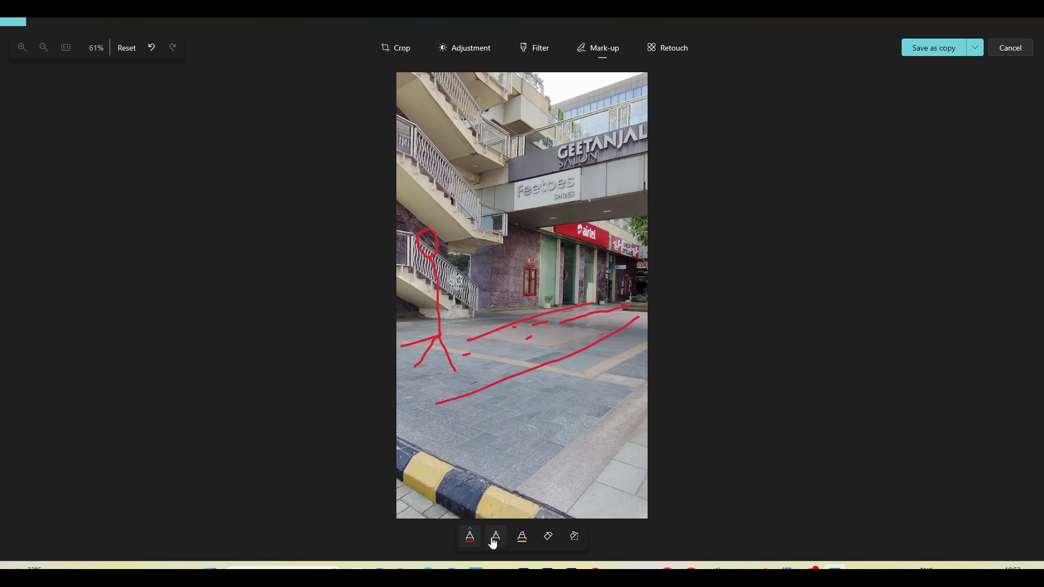
Step: Mark flames along the stick figure's body with yellow highlighter strokes
{"action": "left_click", "coordinate": [476, 543]}
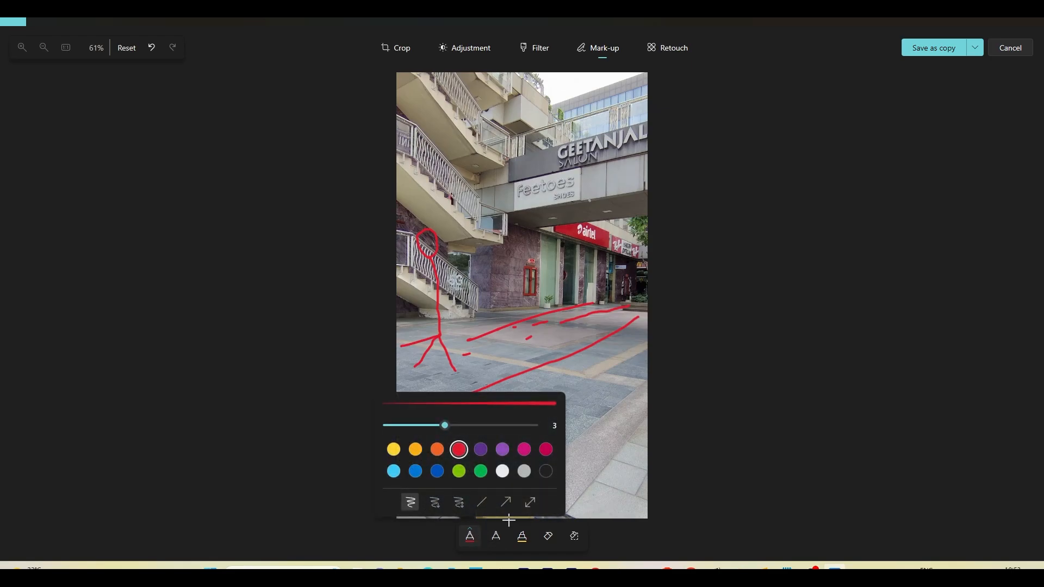
{"action": "left_click", "coordinate": [522, 536]}
{"action": "mouse_move", "coordinate": [438, 330]}
{"action": "left_mouse_down"}
{"action": "mouse_move", "coordinate": [377, 339]}
{"action": "mouse_move", "coordinate": [415, 323]}
{"action": "left_mouse_up"}
{"action": "mouse_move", "coordinate": [438, 287]}
{"action": "left_mouse_down"}
{"action": "mouse_move", "coordinate": [410, 287]}
{"action": "mouse_move", "coordinate": [402, 312]}
{"action": "mouse_move", "coordinate": [413, 277]}
{"action": "left_mouse_up"}
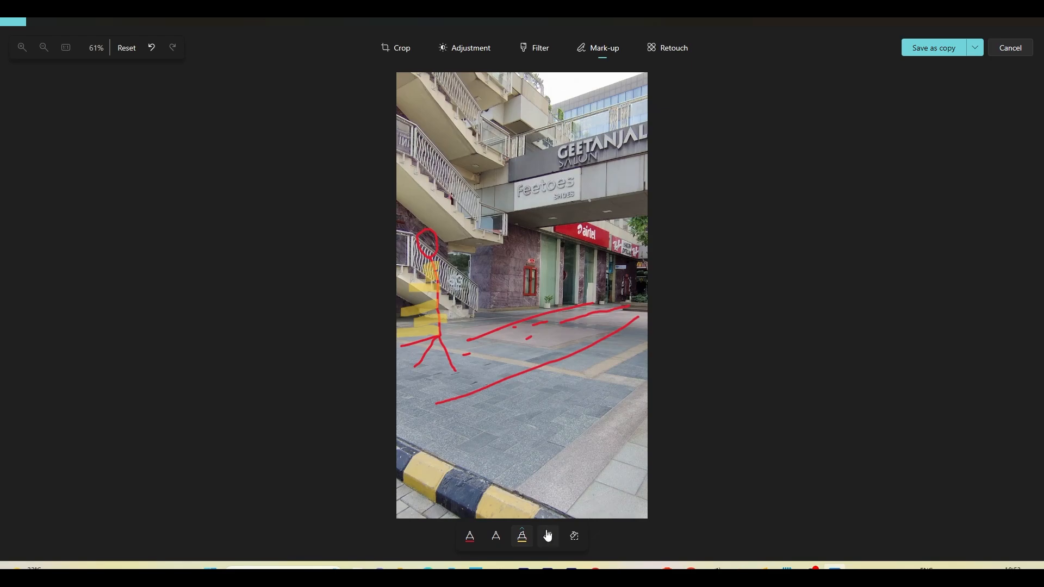
Step: Change the highlighter colour to grey and sketch smoke strokes trailing behind the stick figure
{"action": "left_click", "coordinate": [522, 536]}
{"action": "left_click", "coordinate": [577, 473]}
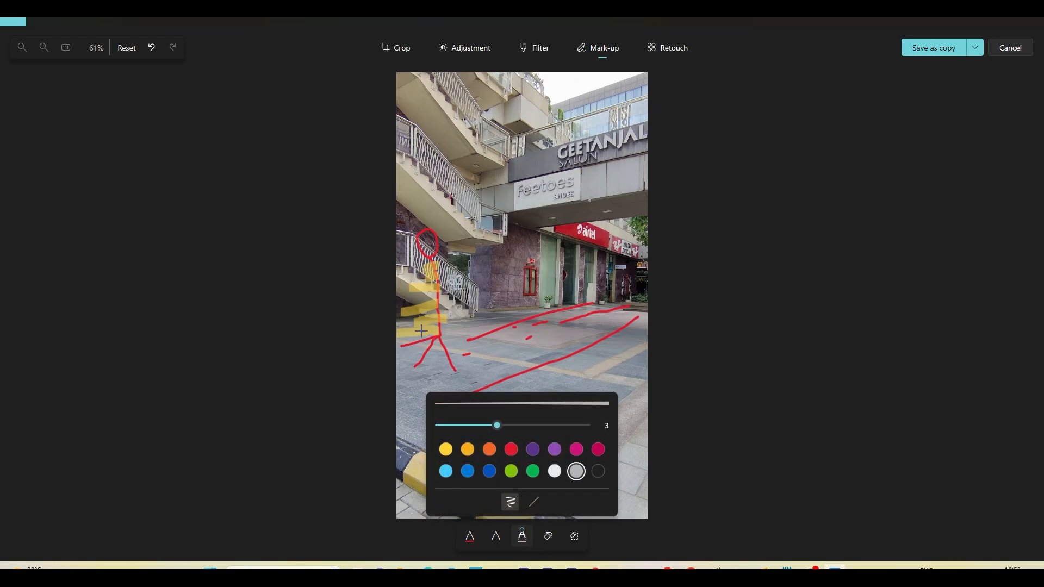
{"action": "left_click_drag", "start_coordinate": [421, 329], "coordinate": [400, 329]}
{"action": "left_click_drag", "start_coordinate": [426, 278], "coordinate": [401, 314]}
{"action": "left_click_drag", "start_coordinate": [445, 343], "coordinate": [399, 377]}
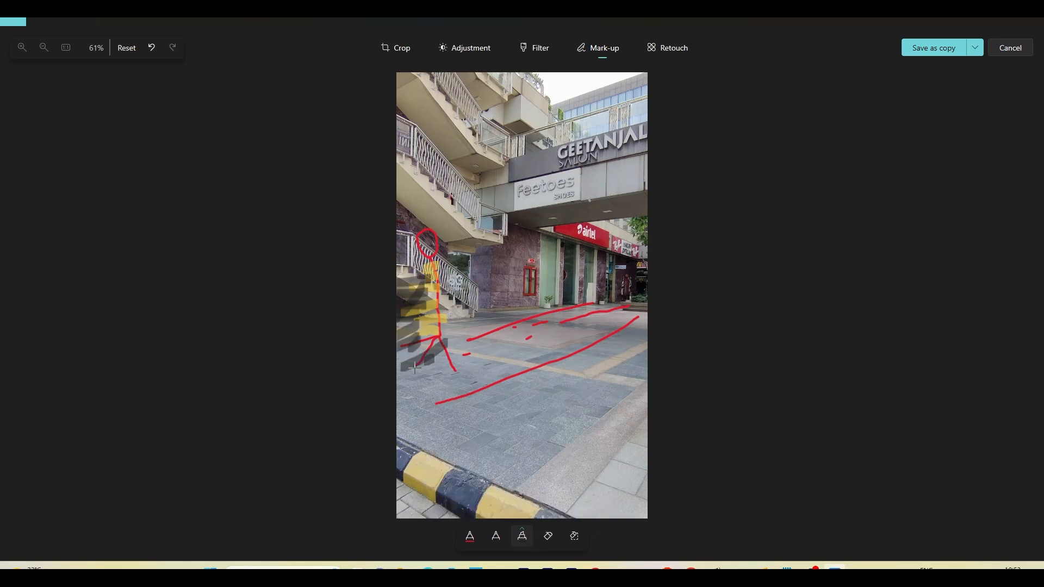
{"action": "left_click_drag", "start_coordinate": [401, 355], "coordinate": [417, 331]}
{"action": "mouse_move", "coordinate": [428, 254]}
{"action": "left_mouse_down"}
{"action": "mouse_move", "coordinate": [429, 267]}
{"action": "mouse_move", "coordinate": [388, 293]}
{"action": "left_mouse_up"}
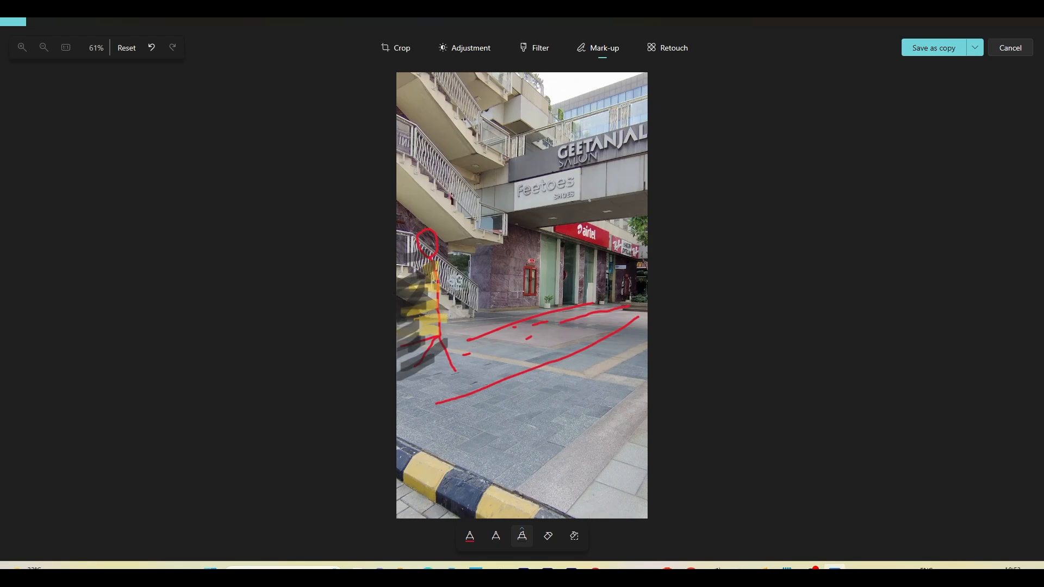
Step: Add arms to the stick figure with the red pen and return to After Effects
{"action": "left_click", "coordinate": [470, 543]}
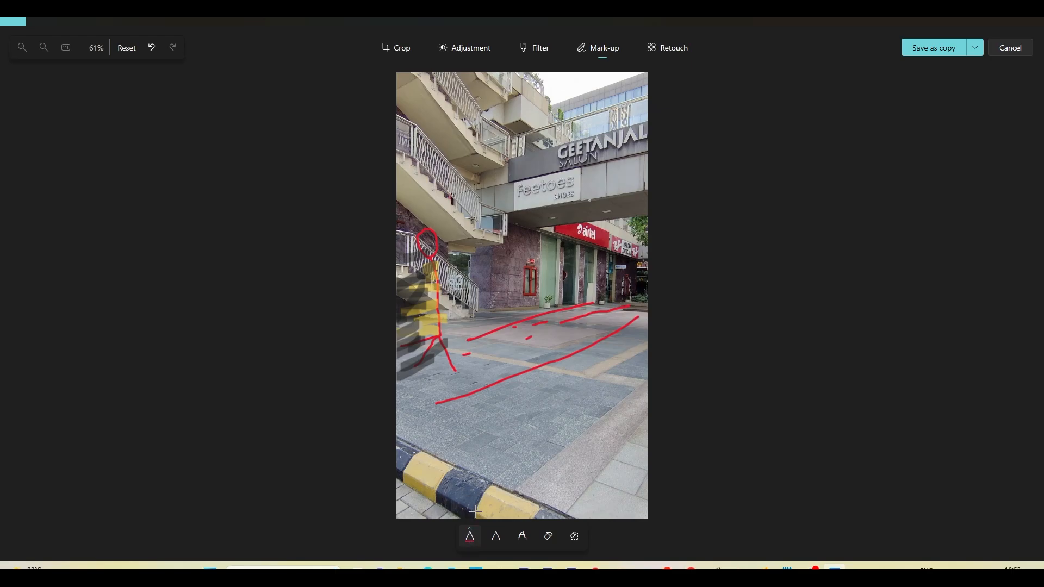
{"action": "left_click", "coordinate": [471, 544]}
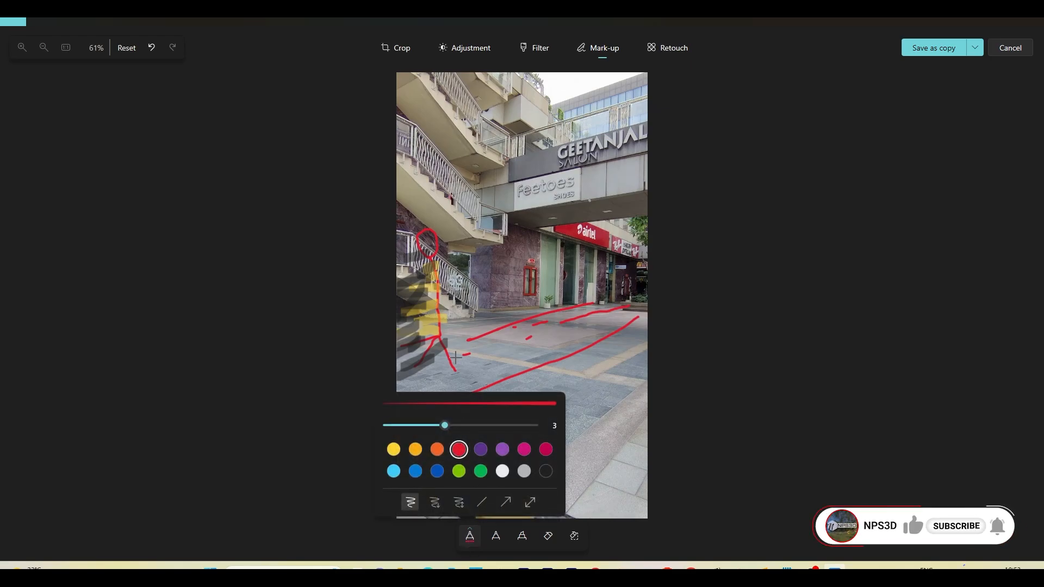
{"action": "mouse_move", "coordinate": [438, 283]}
{"action": "left_mouse_down"}
{"action": "mouse_move", "coordinate": [459, 294]}
{"action": "mouse_move", "coordinate": [410, 298]}
{"action": "left_mouse_up"}
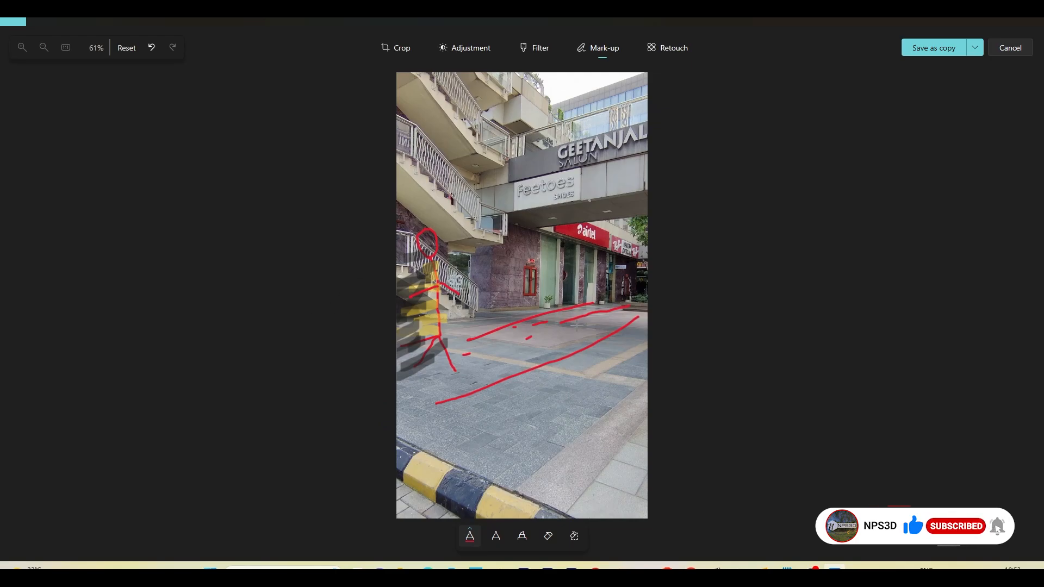
{"action": "key", "text": "Escape"}
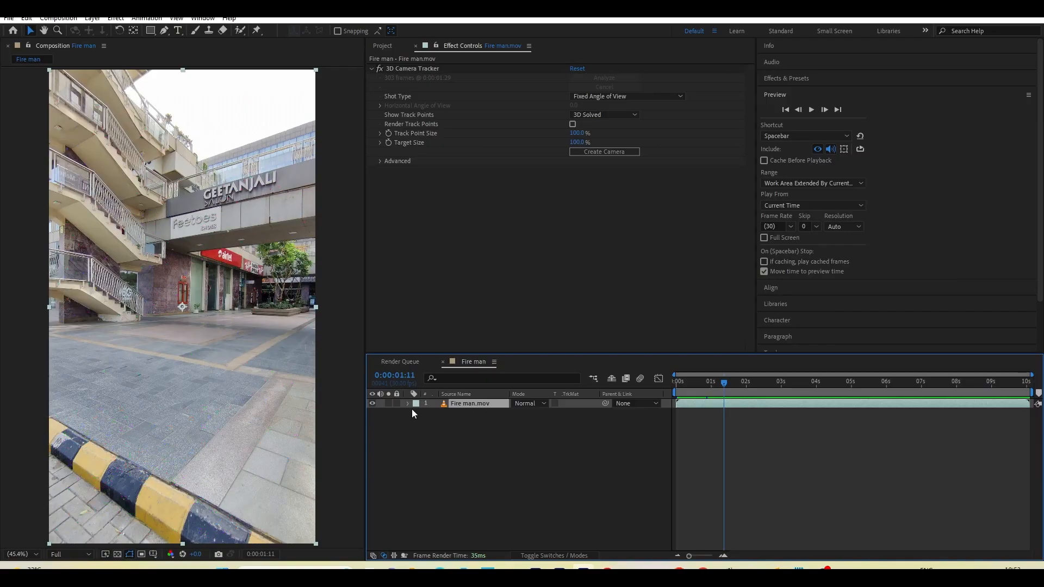
Step: Set the camera tracker's ground plane and origin from track points on the plaza floor at 0:00:02:15
{"action": "left_click", "coordinate": [399, 70]}
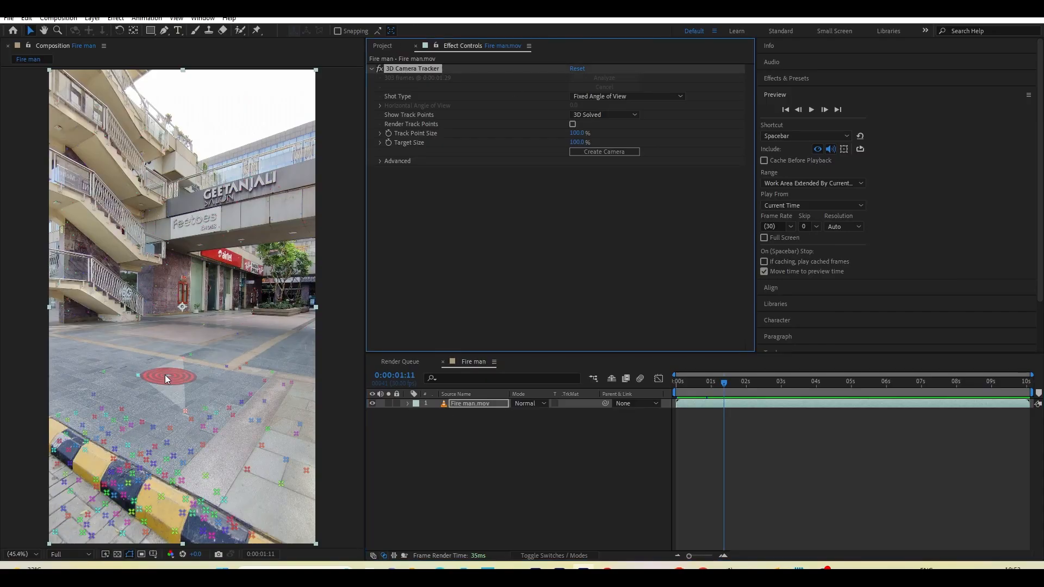
{"action": "mouse_move", "coordinate": [757, 383]}
{"action": "left_mouse_down"}
{"action": "mouse_move", "coordinate": [821, 380]}
{"action": "mouse_move", "coordinate": [763, 382]}
{"action": "left_mouse_up"}
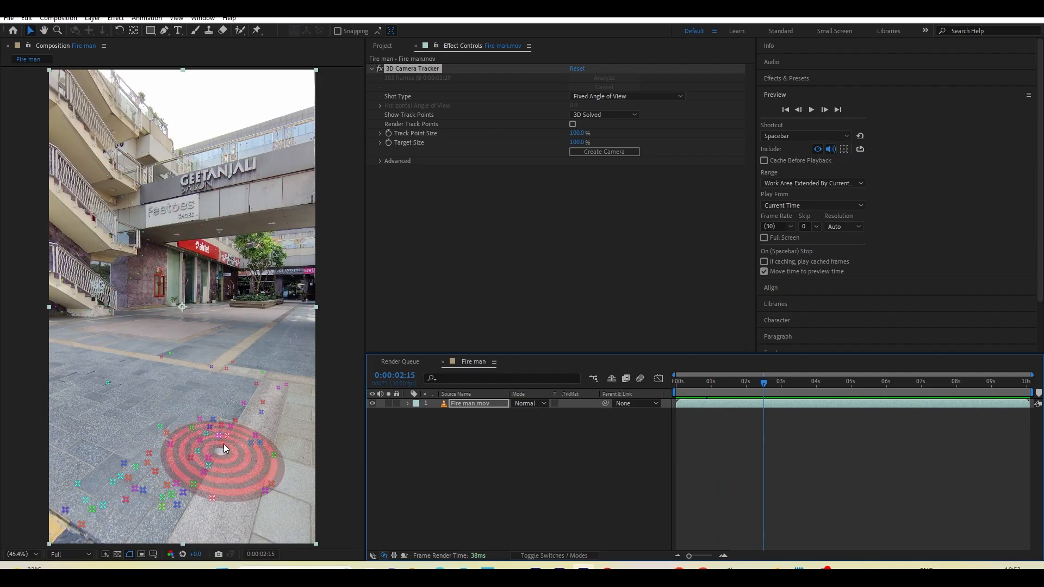
{"action": "right_click", "coordinate": [224, 444]}
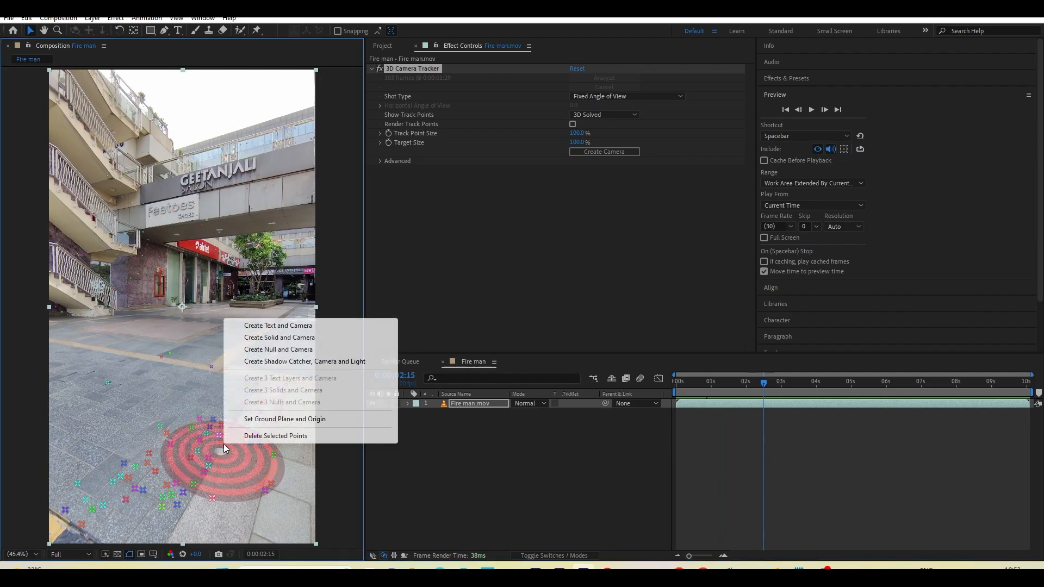
{"action": "left_click", "coordinate": [293, 423]}
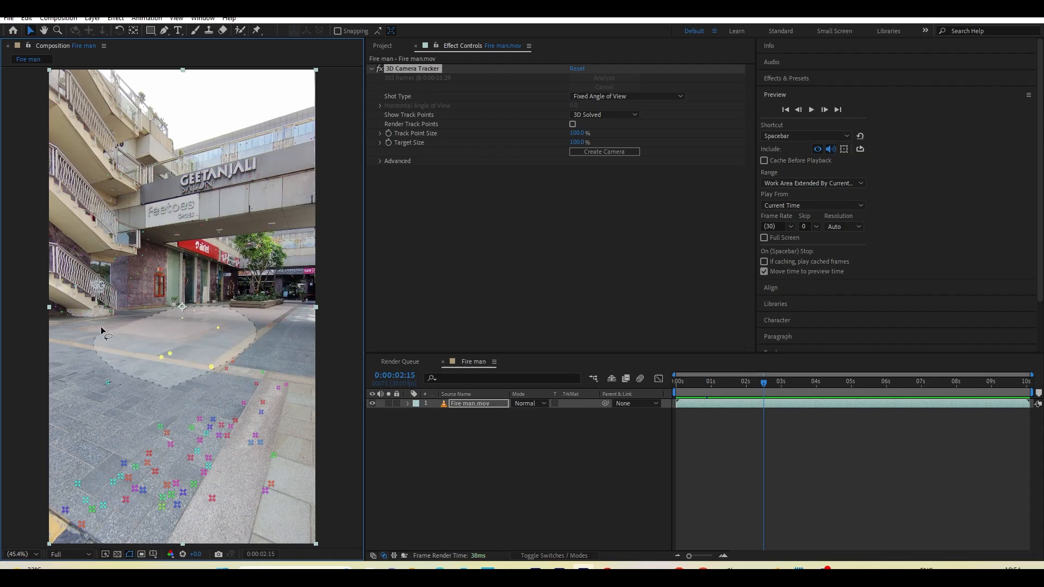
{"action": "right_click", "coordinate": [198, 333]}
{"action": "left_click", "coordinate": [304, 431]}
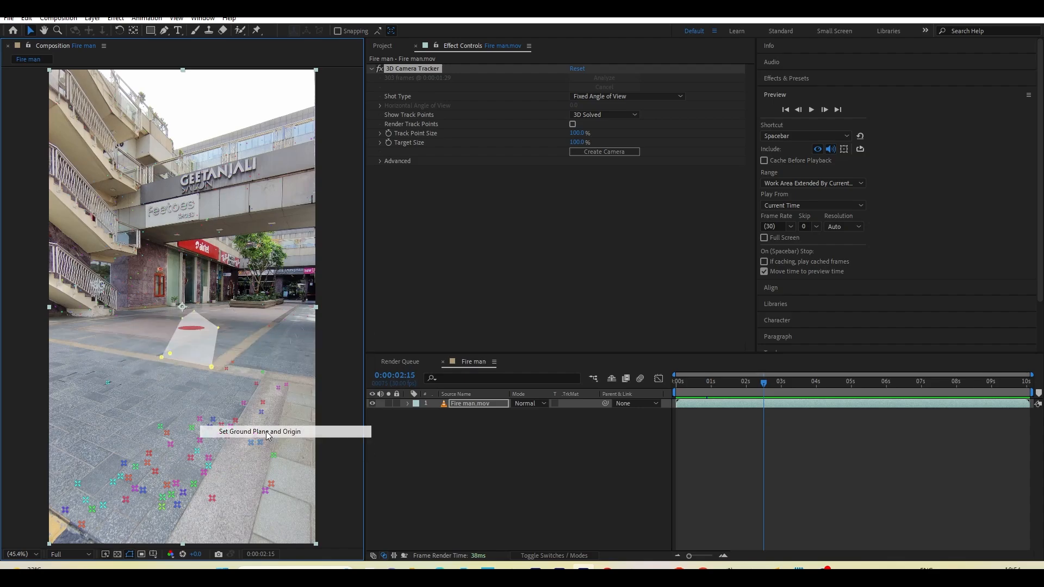
Step: Select the cluster of track points on the foreground paving and create a solid and camera from them
{"action": "mouse_move", "coordinate": [137, 425]}
{"action": "left_mouse_down"}
{"action": "mouse_move", "coordinate": [181, 492]}
{"action": "mouse_move", "coordinate": [160, 489]}
{"action": "left_mouse_up"}
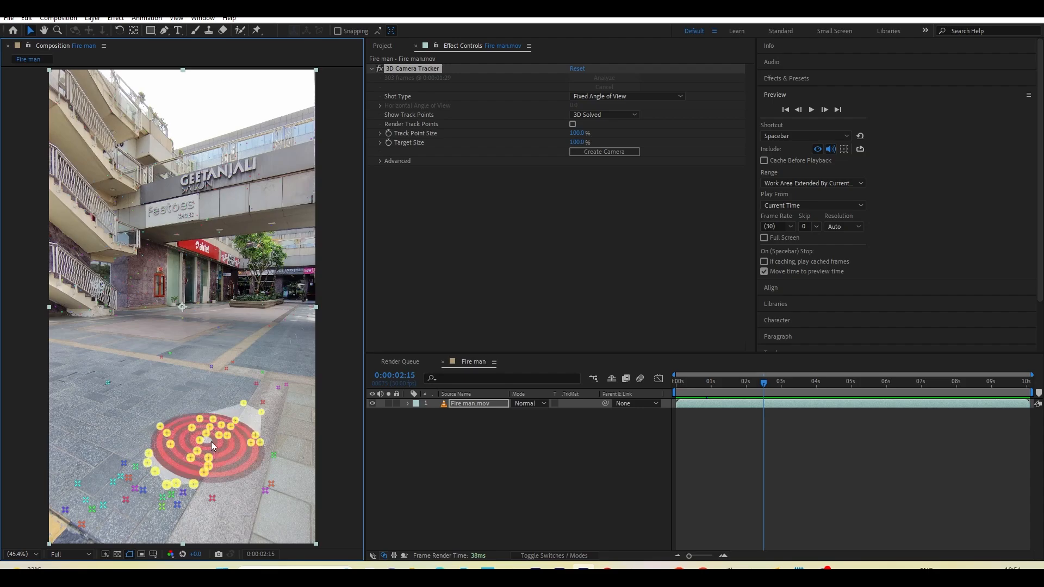
{"action": "right_click", "coordinate": [211, 441]}
{"action": "left_click", "coordinate": [253, 335]}
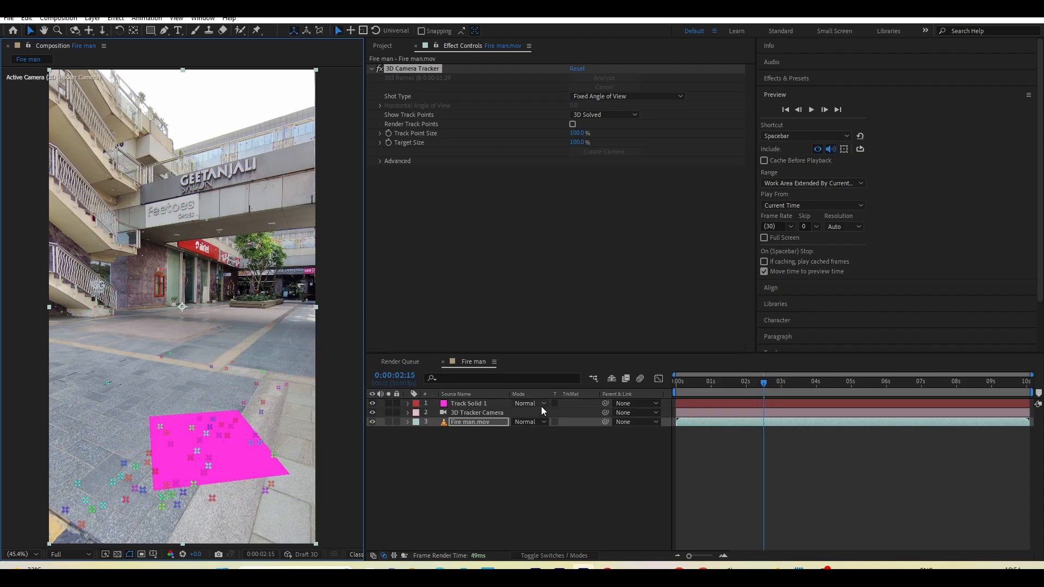
Step: Rotate Track Solid 1 flat on the ground to follow the paving direction and scale it up to about 335%
{"action": "left_click", "coordinate": [482, 403]}
{"action": "key", "text": "r"}
{"action": "key", "text": "r"}
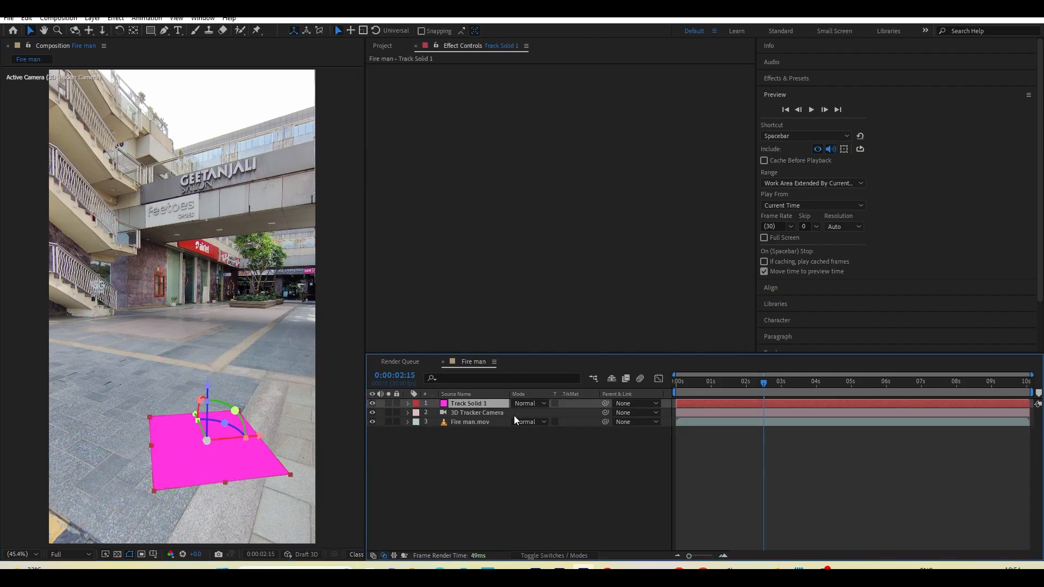
{"action": "key", "text": "w"}
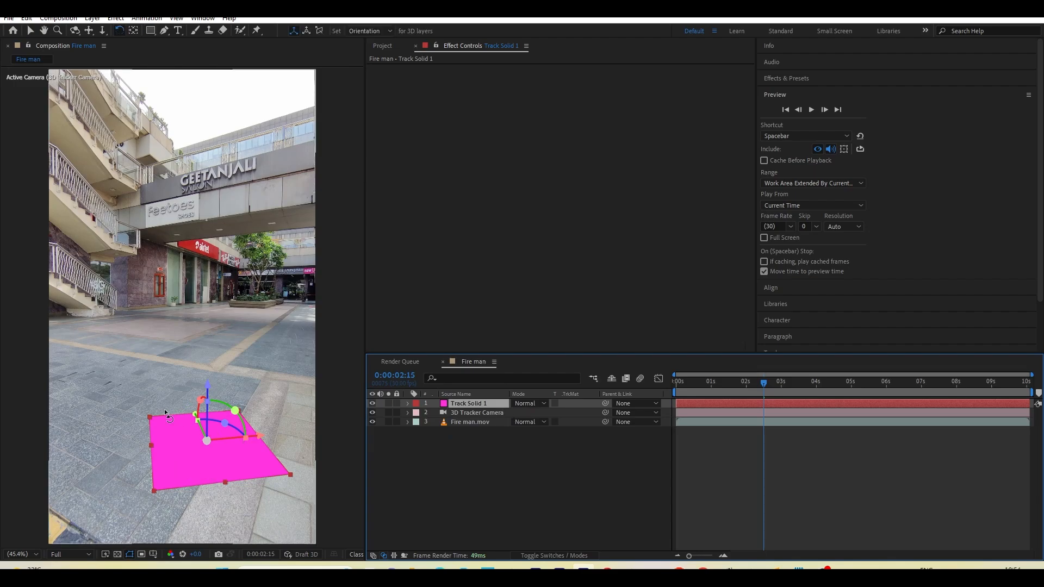
{"action": "left_click_drag", "start_coordinate": [148, 412], "coordinate": [186, 405]}
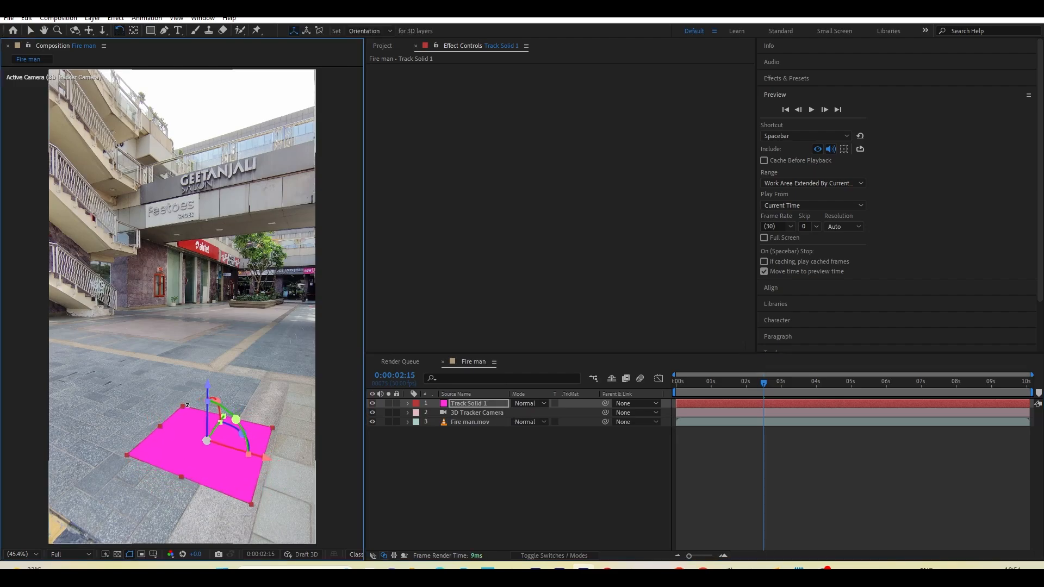
{"action": "key", "text": "s"}
{"action": "left_click_drag", "start_coordinate": [529, 413], "coordinate": [642, 404]}
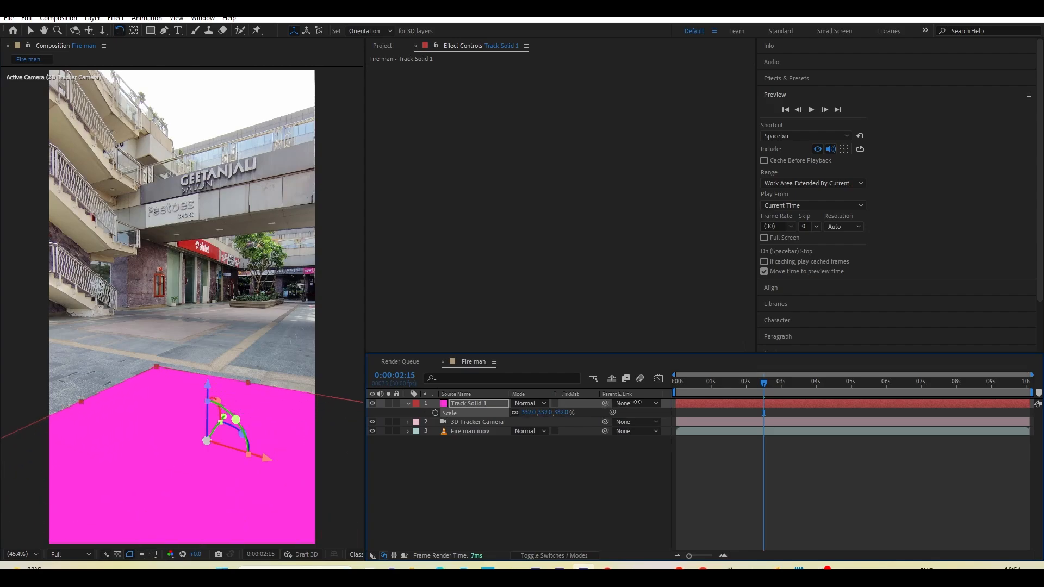
Step: Apply the Grid effect to Track Solid 1 and reposition the solid farther back on the plaza paving, beyond the kerb
{"action": "key", "text": "ctrl+space"}
{"action": "type", "text": "gr"}
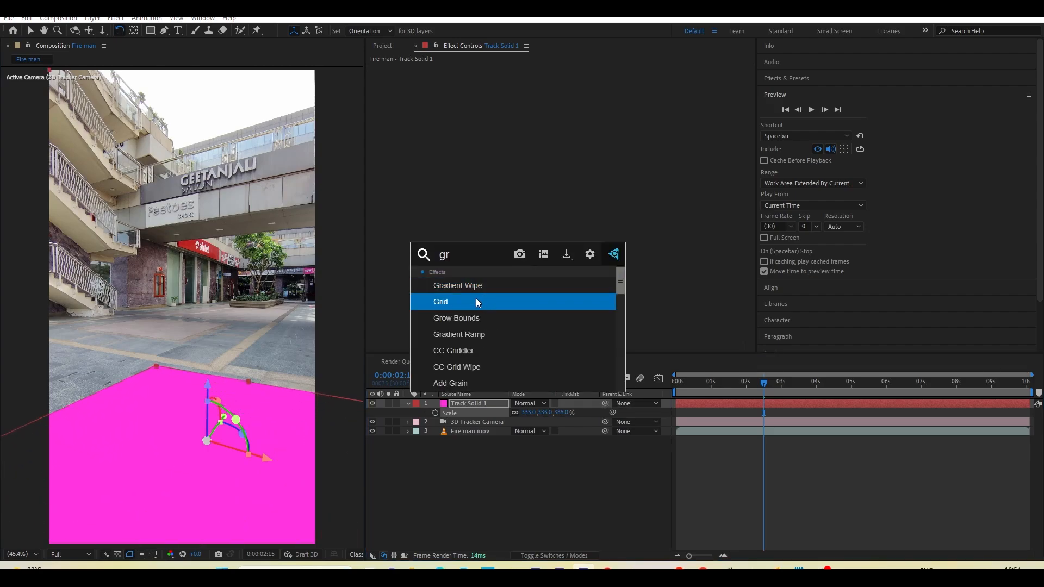
{"action": "left_click", "coordinate": [477, 301]}
{"action": "key", "text": "v"}
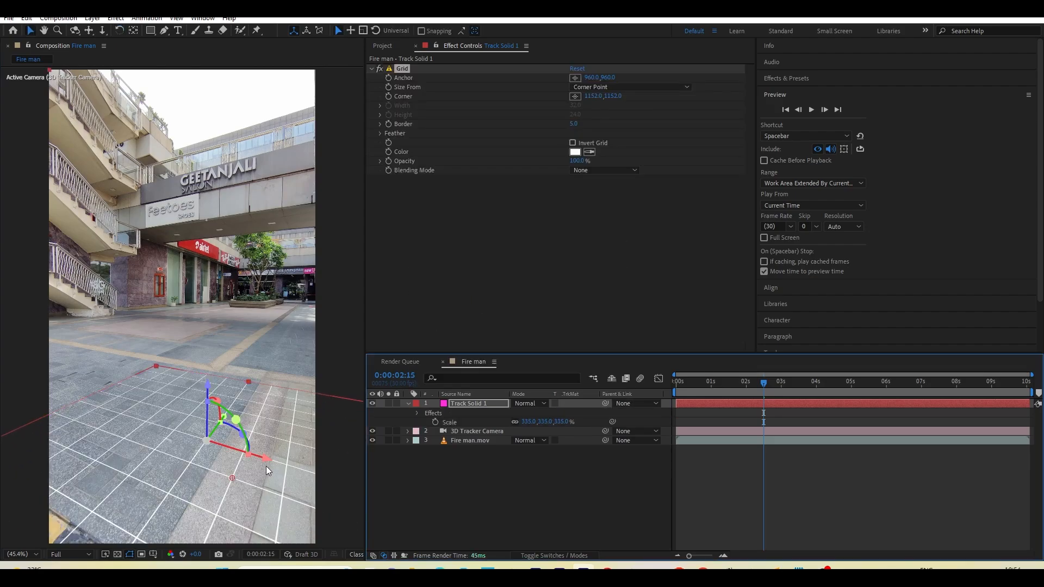
{"action": "left_click_drag", "start_coordinate": [266, 460], "coordinate": [140, 429]}
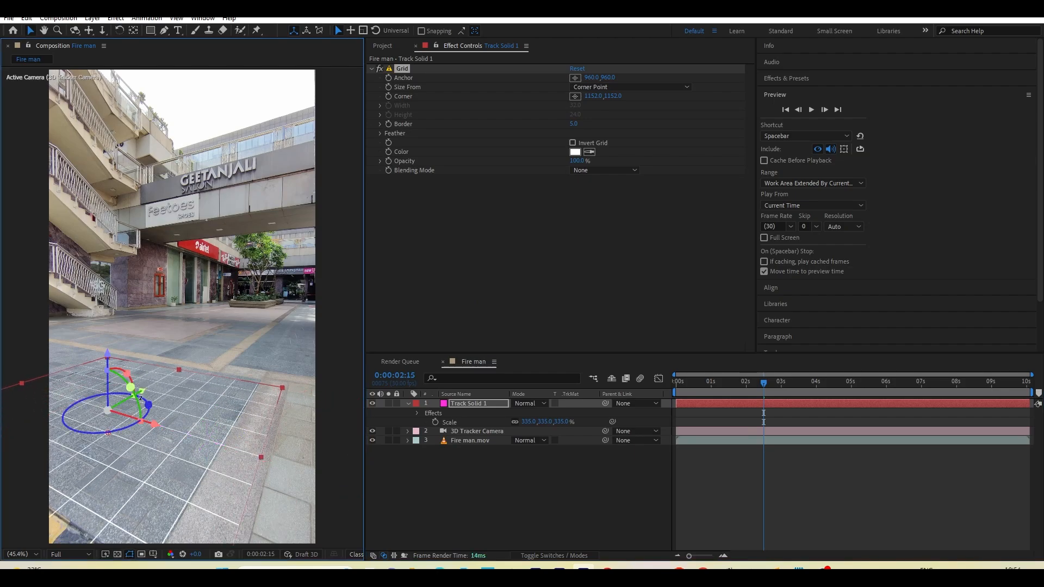
{"action": "left_click_drag", "start_coordinate": [128, 391], "coordinate": [195, 352]}
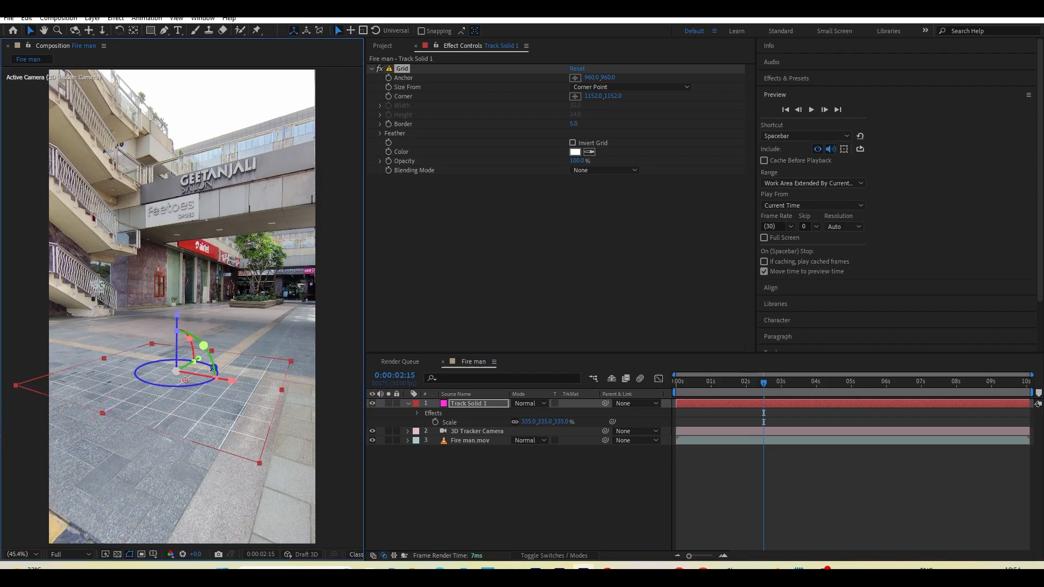
Step: Preview the composition to check that the grid sticks to the plaza floor
{"action": "left_click_drag", "start_coordinate": [718, 383], "coordinate": [696, 394]}
{"action": "key", "text": "space"}
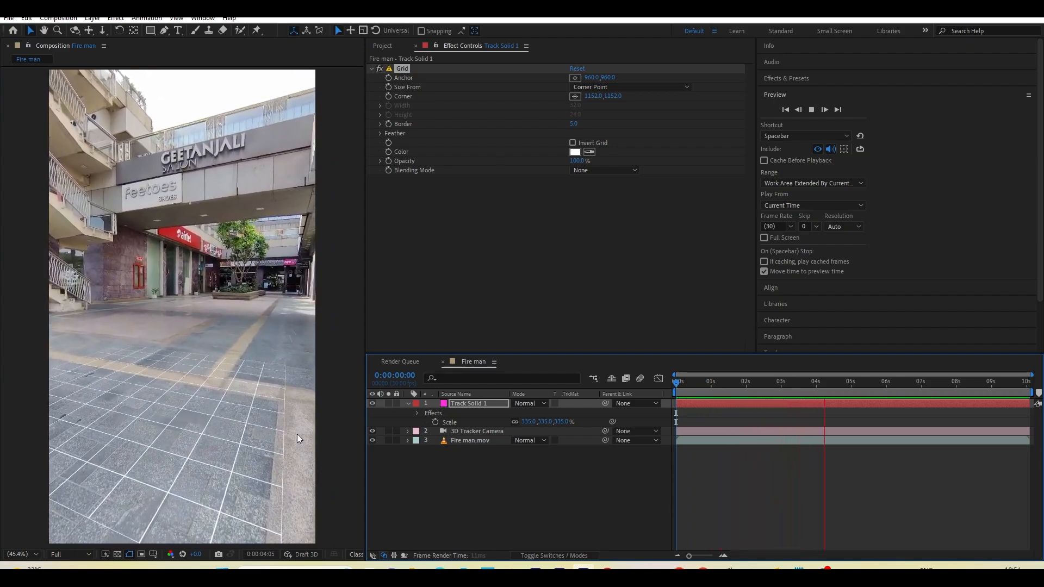
{"action": "key", "text": "space"}
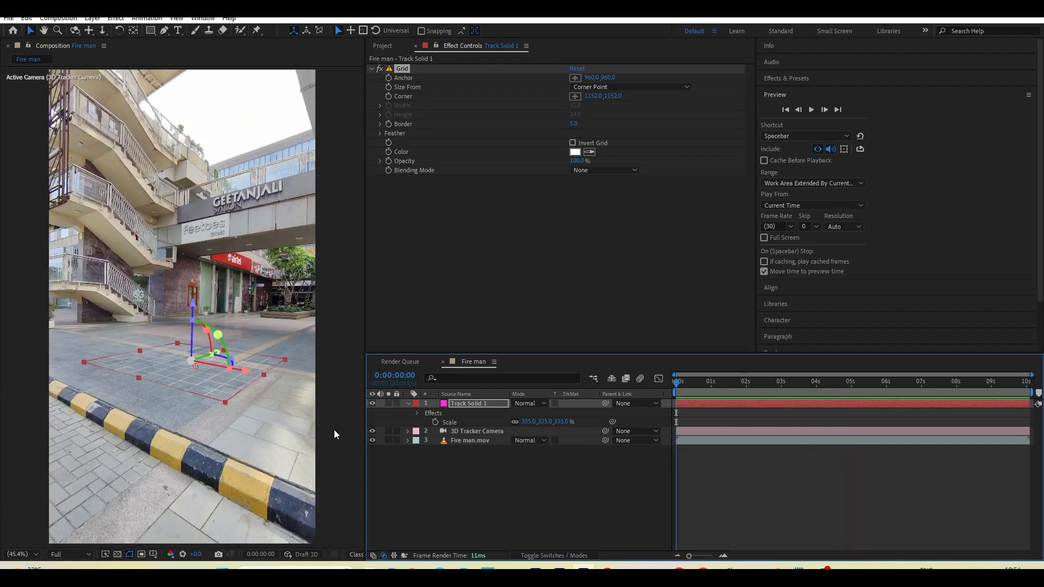
Step: Select the 3D Camera Tracker on Fire man.mov and create two nulls from track points on the striped kerb at the first frame
{"action": "left_click", "coordinate": [408, 404]}
{"action": "left_click", "coordinate": [478, 422]}
{"action": "left_click", "coordinate": [434, 68]}
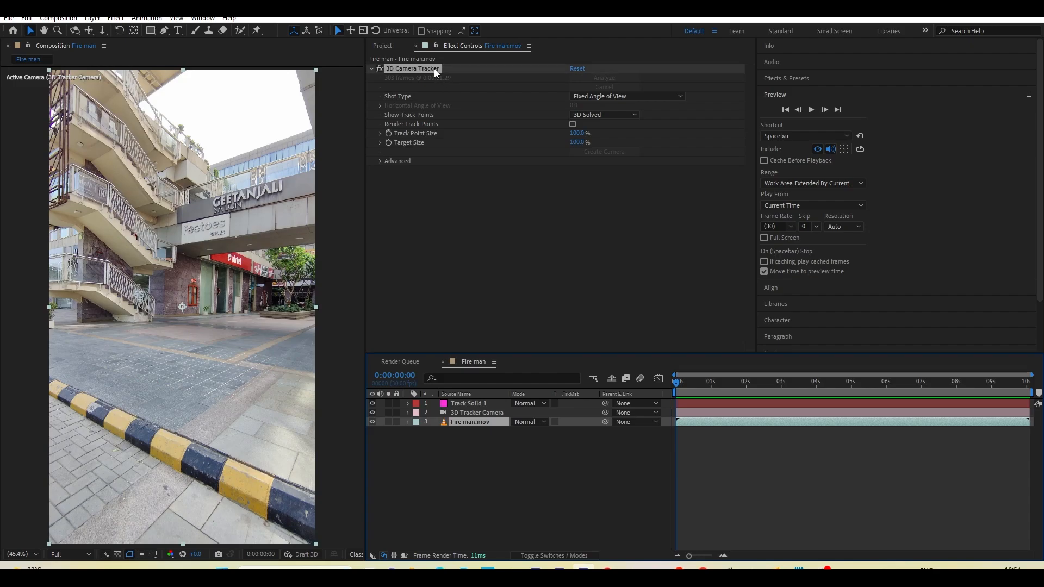
{"action": "right_click", "coordinate": [113, 409]}
{"action": "left_click", "coordinate": [151, 439]}
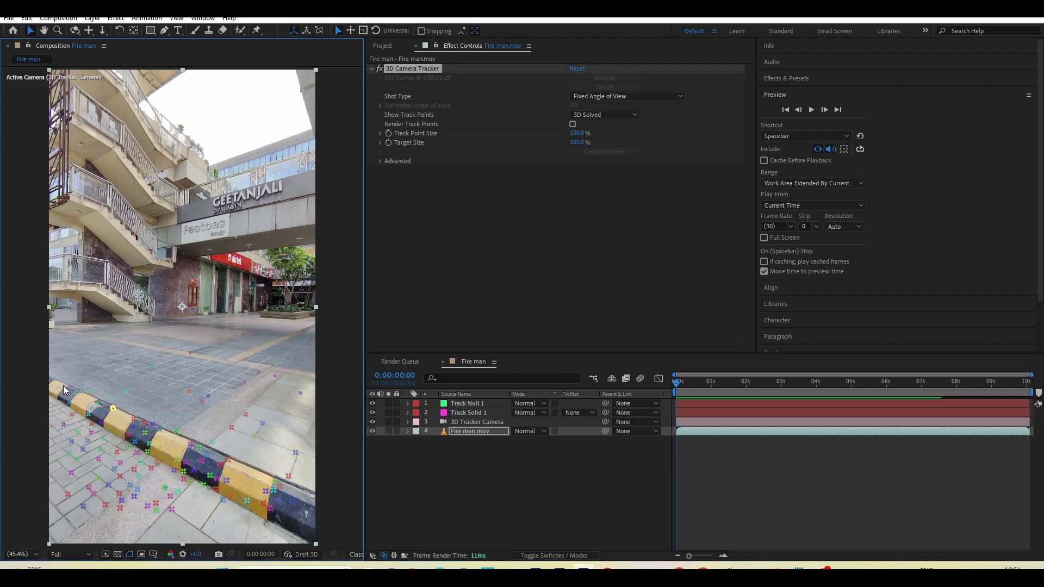
{"action": "right_click", "coordinate": [273, 484]}
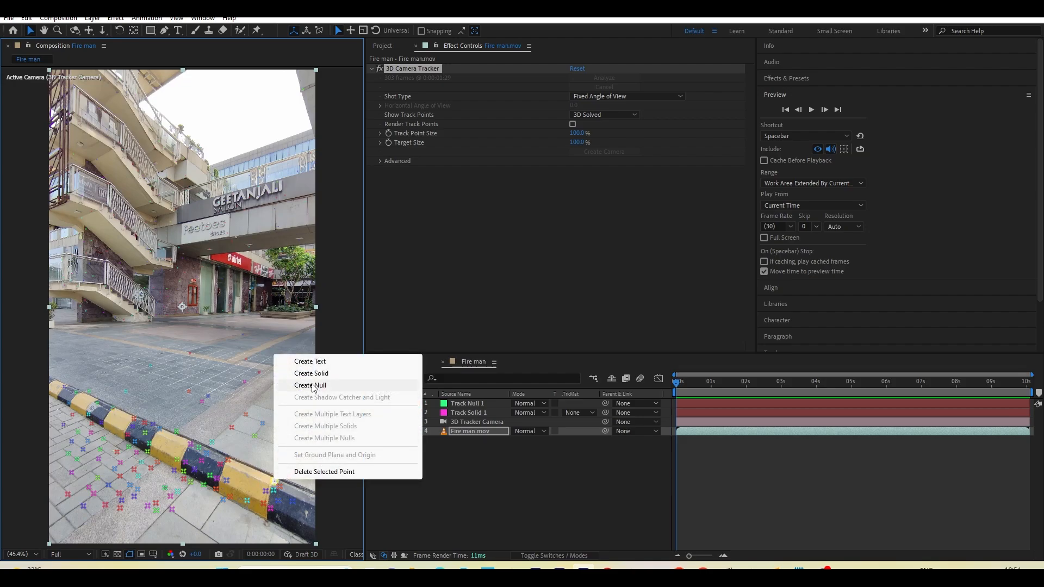
{"action": "left_click", "coordinate": [288, 386]}
Step: At 0:00:06:27, create two more nulls from track points, one along the floor's light strip and one at the base of the shopfront wall
{"action": "left_click", "coordinate": [782, 382]}
{"action": "left_click", "coordinate": [919, 391]}
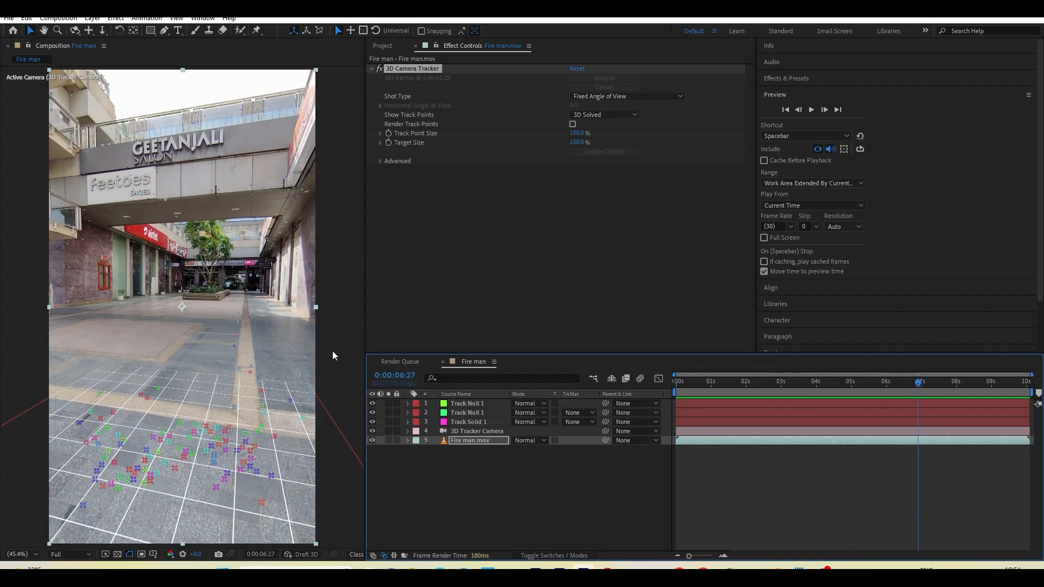
{"action": "right_click", "coordinate": [237, 321]}
{"action": "left_click", "coordinate": [267, 352]}
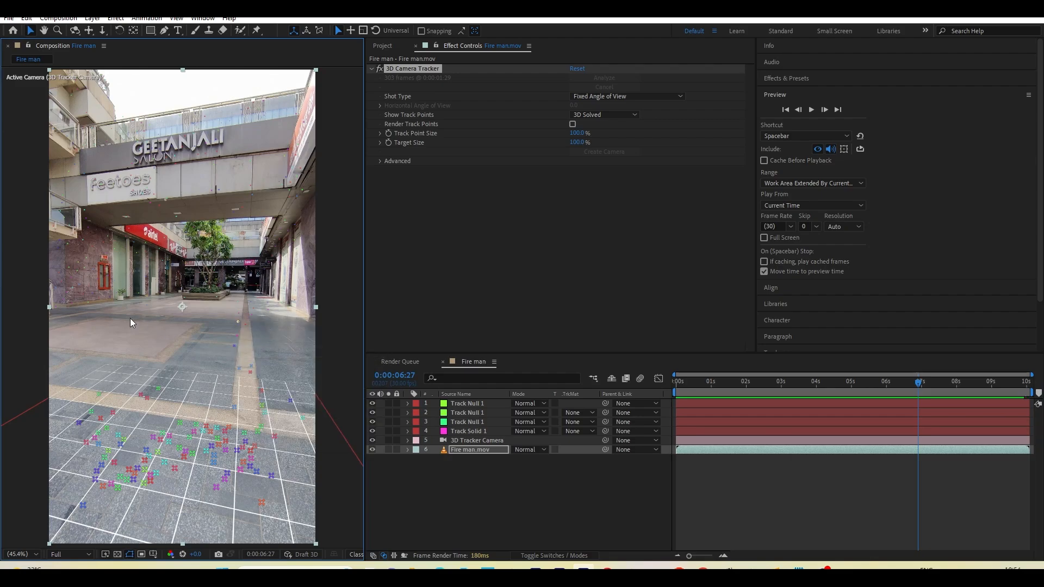
{"action": "right_click", "coordinate": [89, 300]}
{"action": "left_click", "coordinate": [129, 332]}
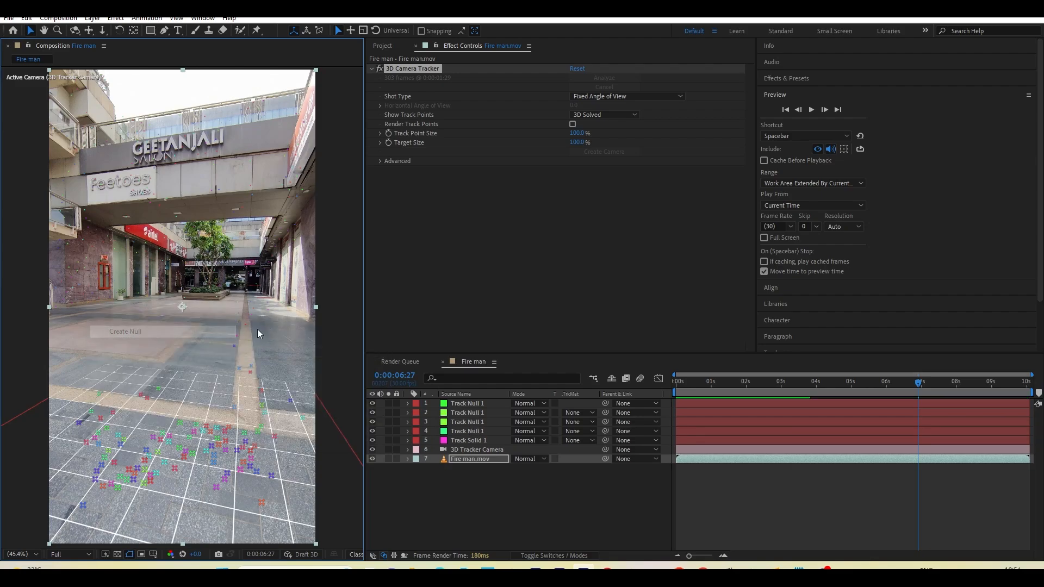
Step: At 0:00:00:28, create two nulls from track points, one on the far plaza floor and one on the overhead bridge
{"action": "left_click", "coordinate": [708, 383]}
{"action": "right_click", "coordinate": [157, 320]}
{"action": "left_click", "coordinate": [187, 351]}
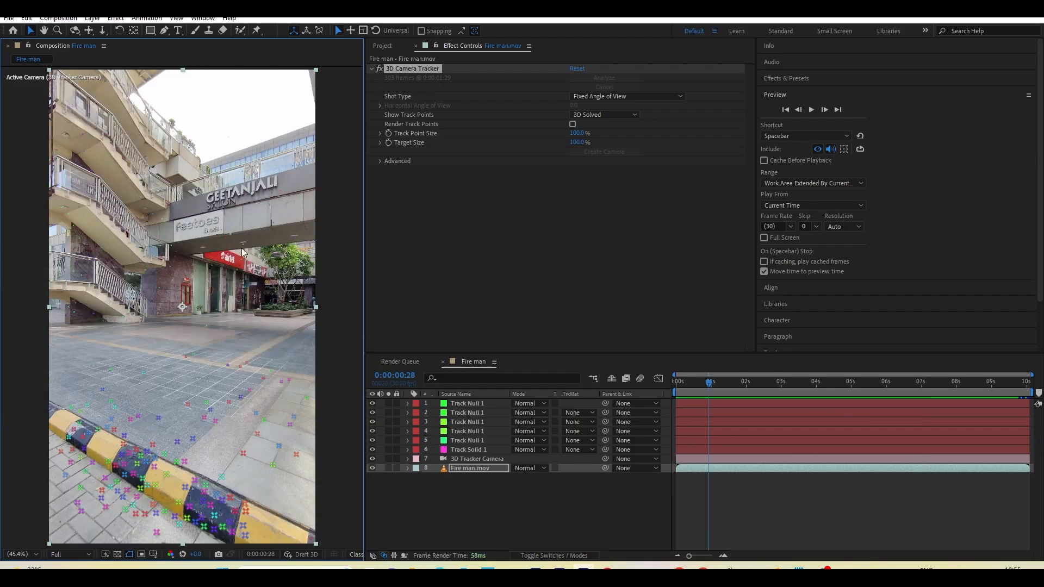
{"action": "right_click", "coordinate": [229, 235]}
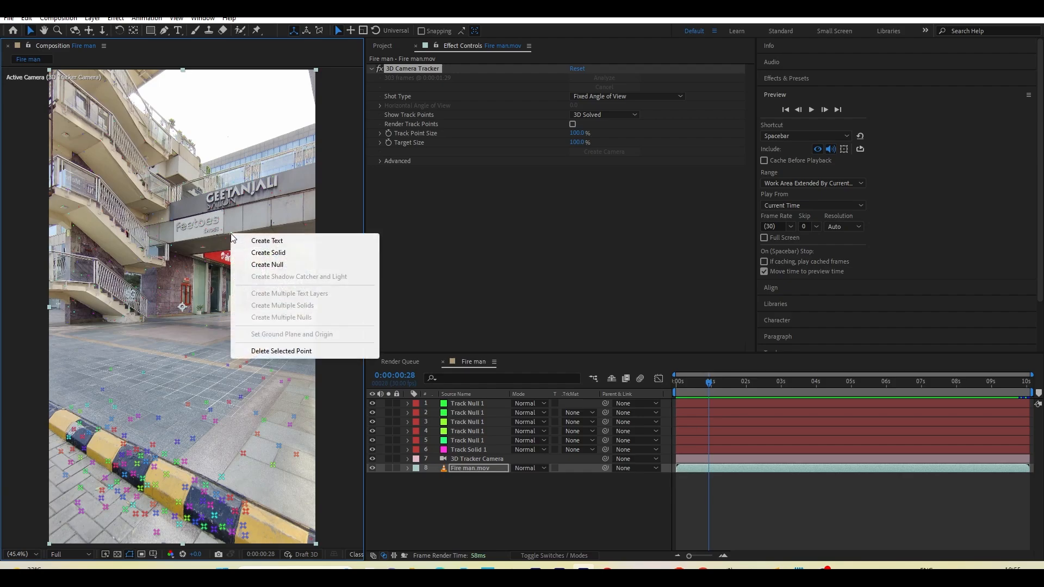
{"action": "left_click", "coordinate": [267, 265]}
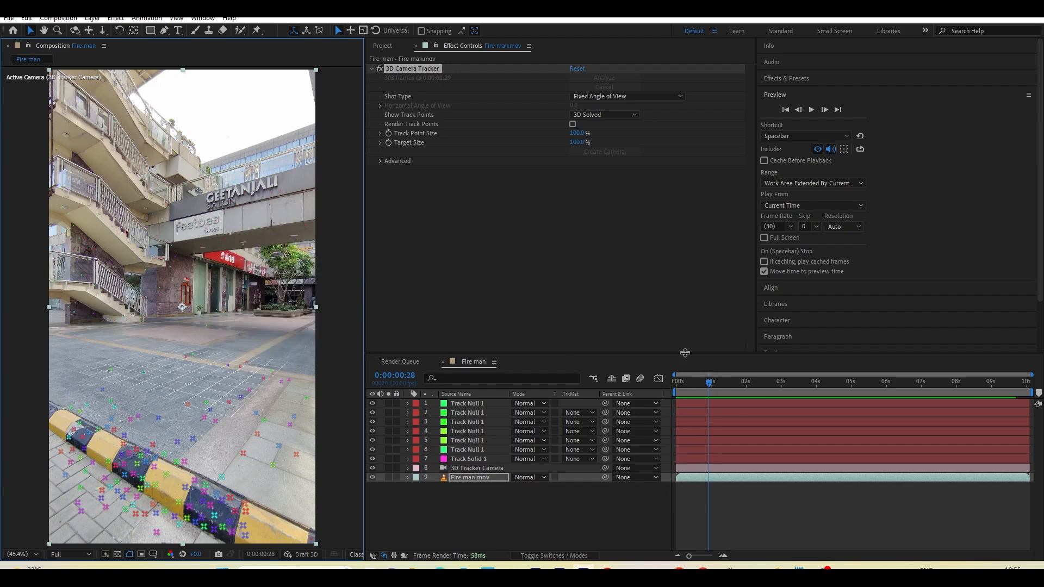
Step: Select all six track nulls and preview how they follow the footage from the first frame
{"action": "left_click", "coordinate": [474, 450]}
{"action": "left_click", "coordinate": [471, 403], "text": "shift"}
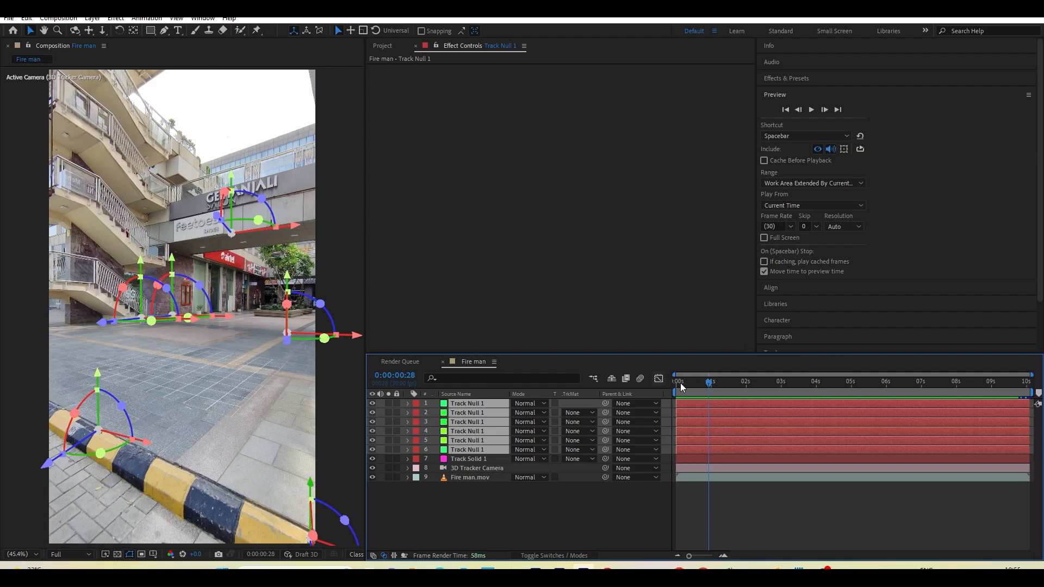
{"action": "key", "text": "space"}
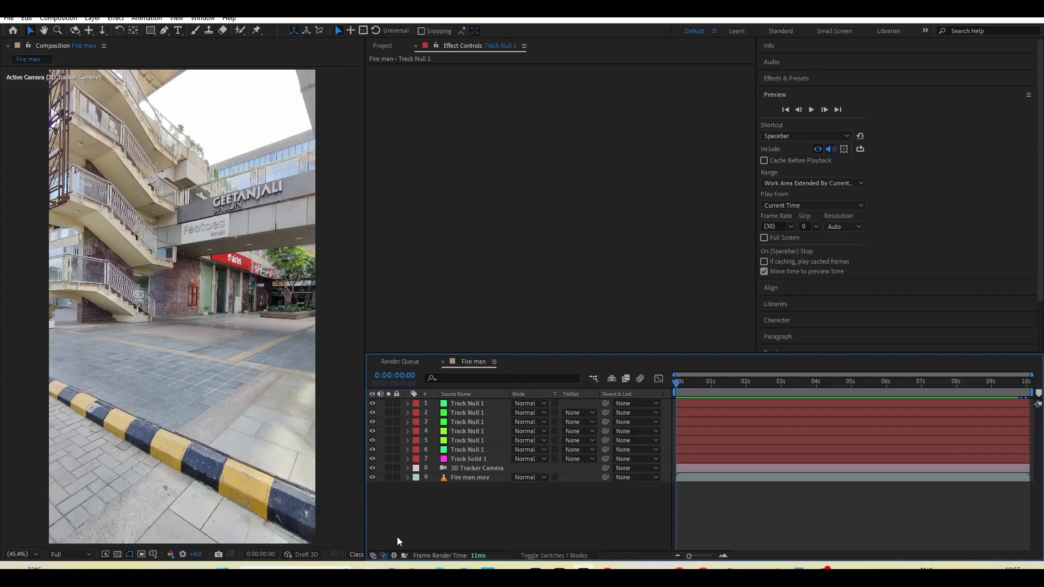
Step: Switch to Blender and delete all default objects from the scene
{"action": "left_click", "coordinate": [511, 568]}
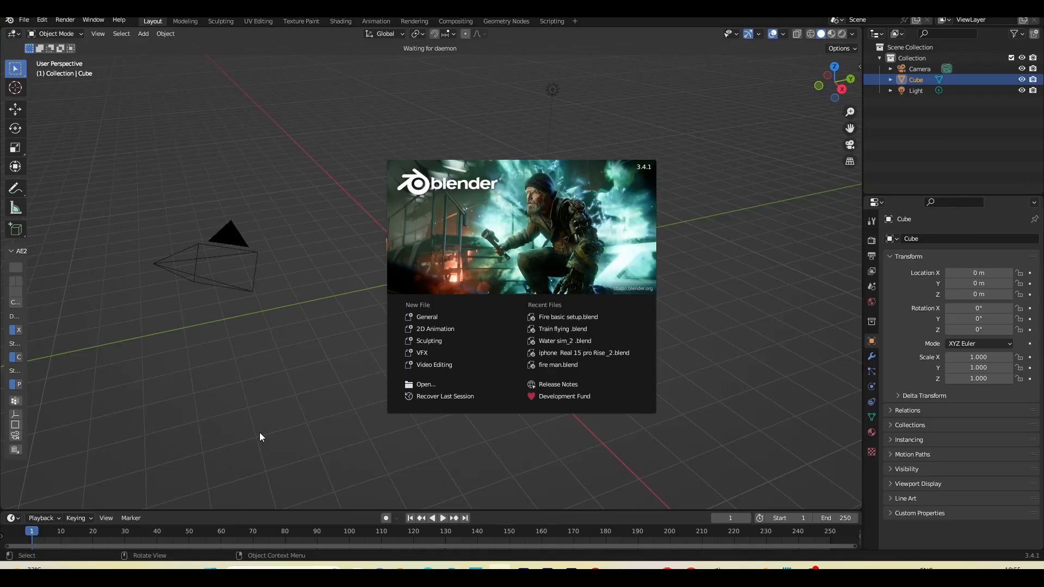
{"action": "left_click", "coordinate": [264, 434]}
{"action": "key", "text": "a"}
{"action": "key", "text": "Delete"}
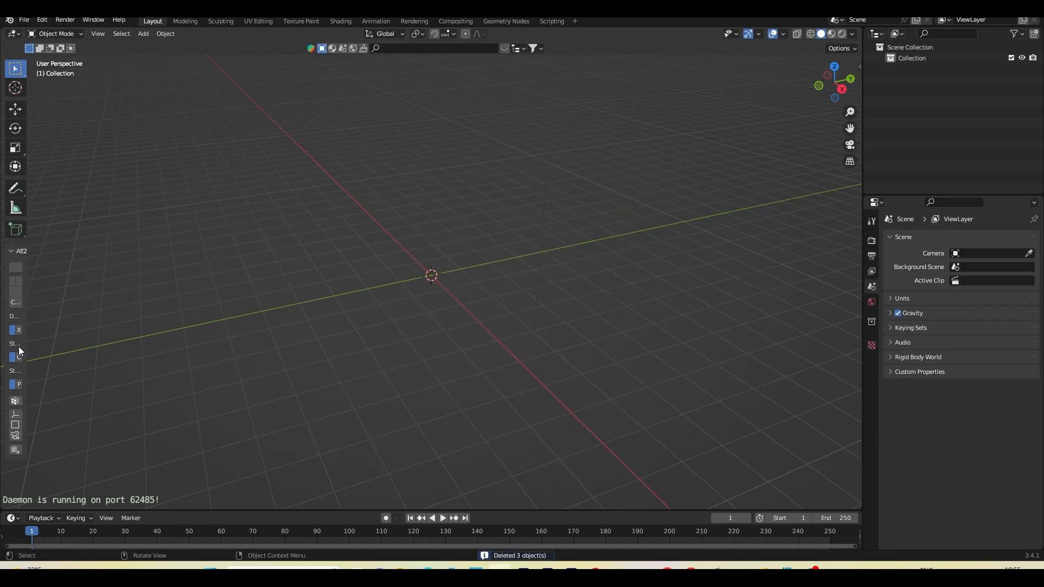
Step: Widen the viewport's tool area until the AE2Blend options are readable and show the splash screen to check the Blender version
{"action": "left_click_drag", "start_coordinate": [28, 348], "coordinate": [85, 348]}
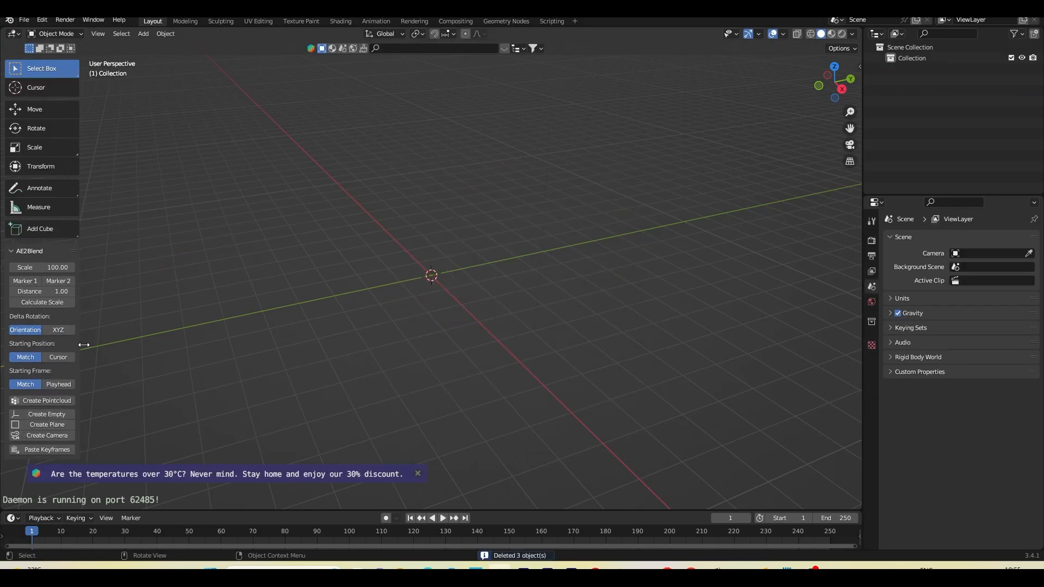
{"action": "left_click", "coordinate": [9, 20]}
{"action": "left_click", "coordinate": [27, 34]}
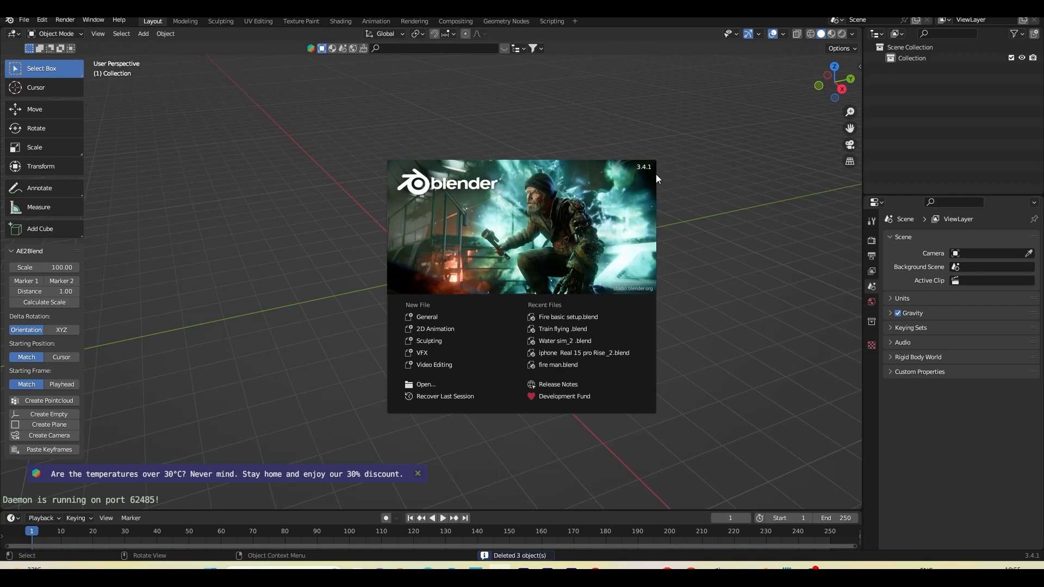
{"action": "left_click", "coordinate": [108, 373]}
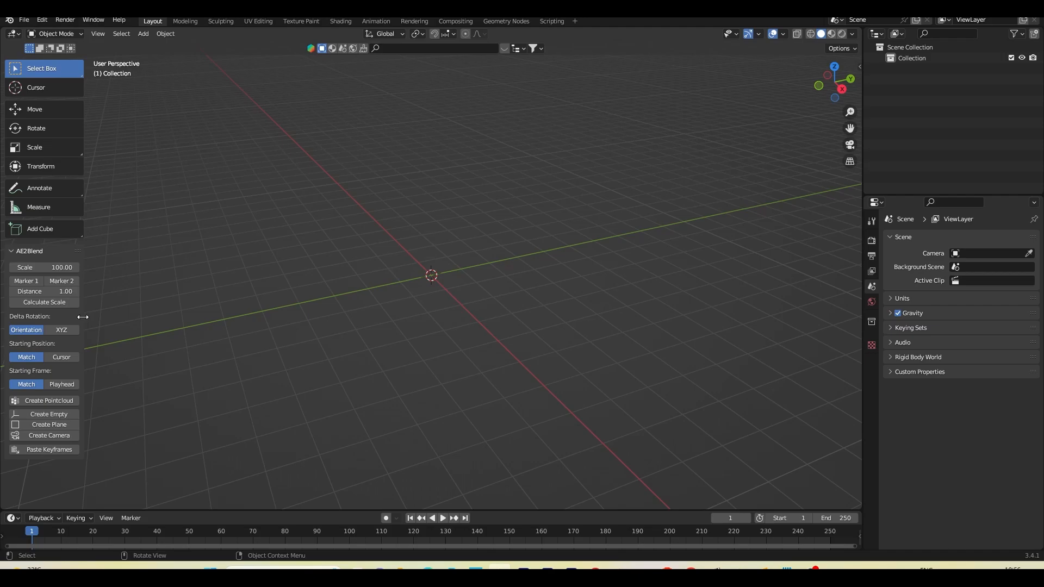
{"action": "mouse_move", "coordinate": [84, 318]}
{"action": "left_mouse_down"}
{"action": "mouse_move", "coordinate": [137, 315]}
{"action": "mouse_move", "coordinate": [107, 324]}
{"action": "mouse_move", "coordinate": [116, 324]}
{"action": "left_mouse_up"}
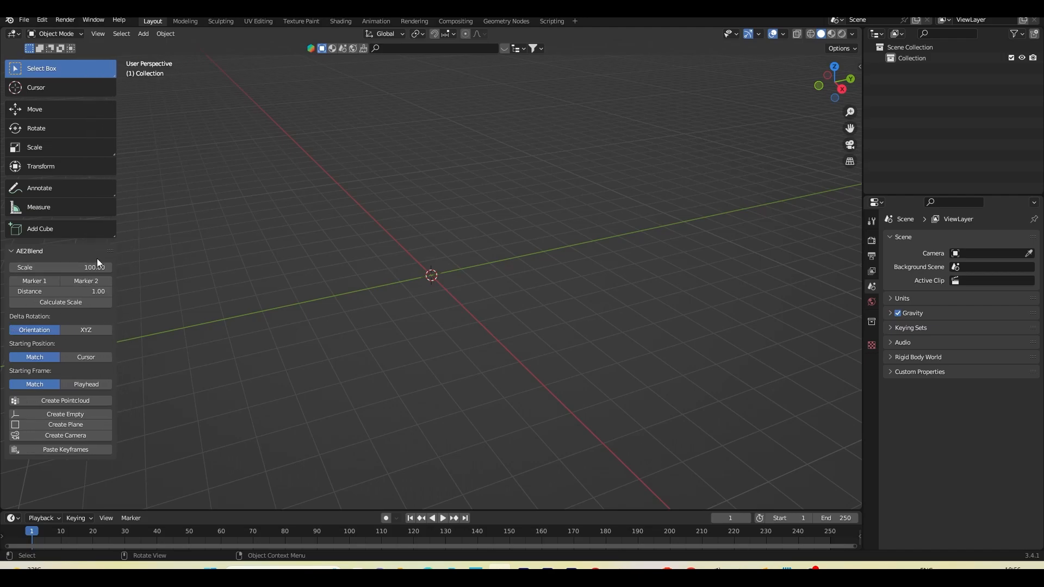
{"action": "left_click_drag", "start_coordinate": [117, 256], "coordinate": [95, 256]}
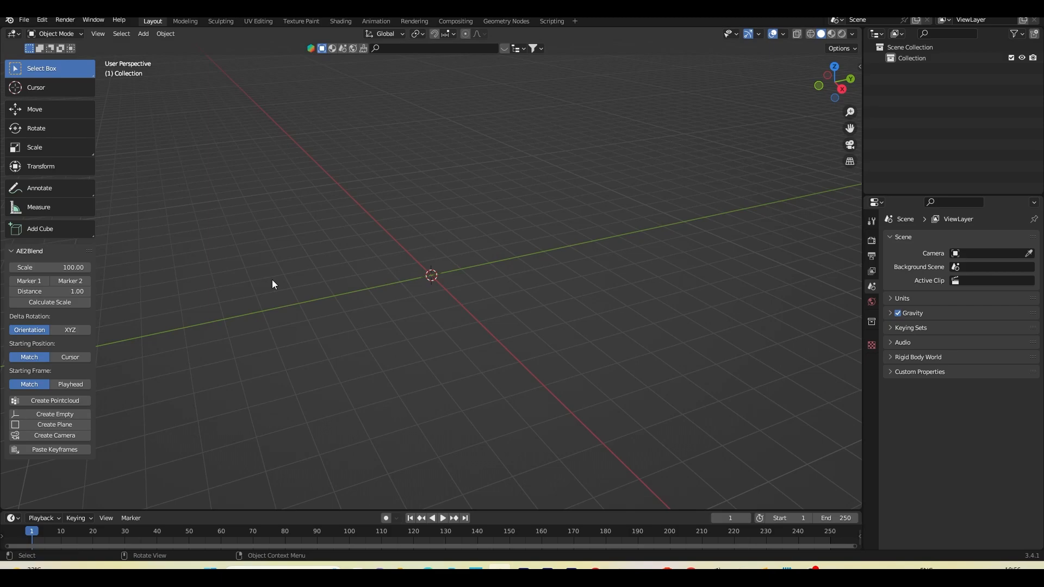
Step: Copy the 3D Tracker Camera's Position and Orientation keyframes in After Effects and create a camera from them with AE2Blend in Blender
{"action": "left_click", "coordinate": [571, 569]}
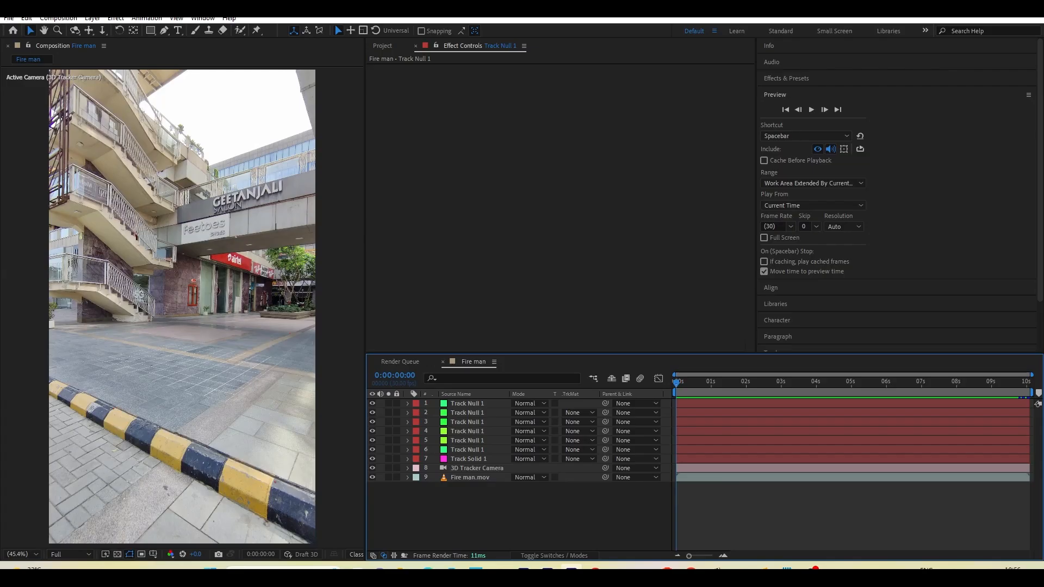
{"action": "left_click", "coordinate": [489, 468]}
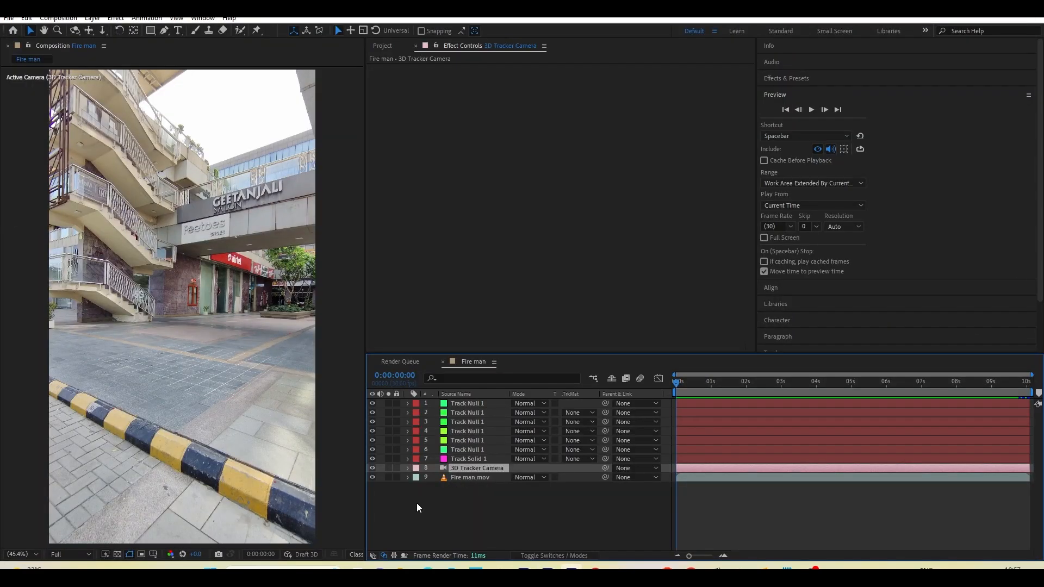
{"action": "key", "text": "u"}
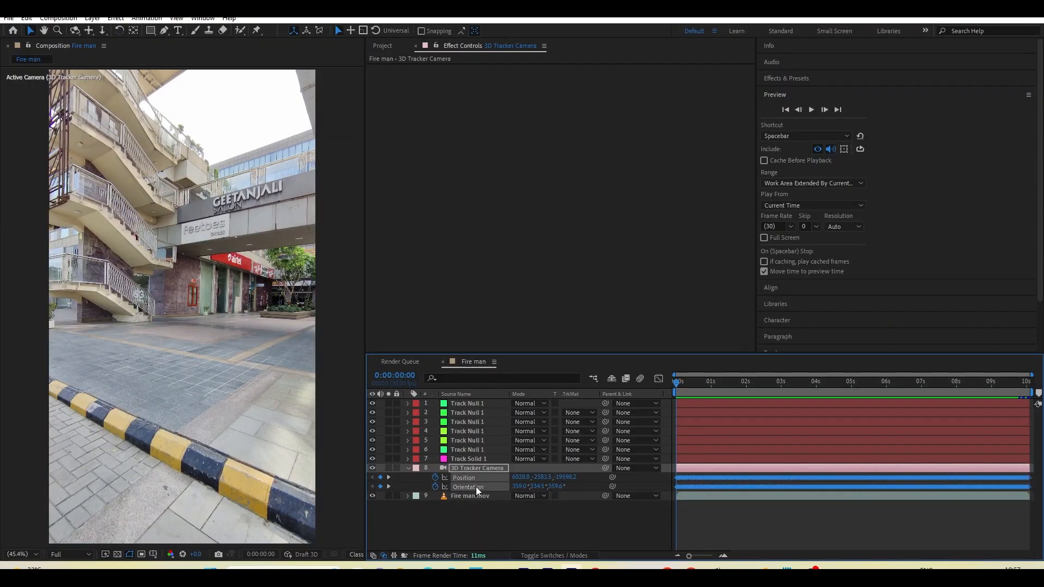
{"action": "left_click", "coordinate": [524, 568]}
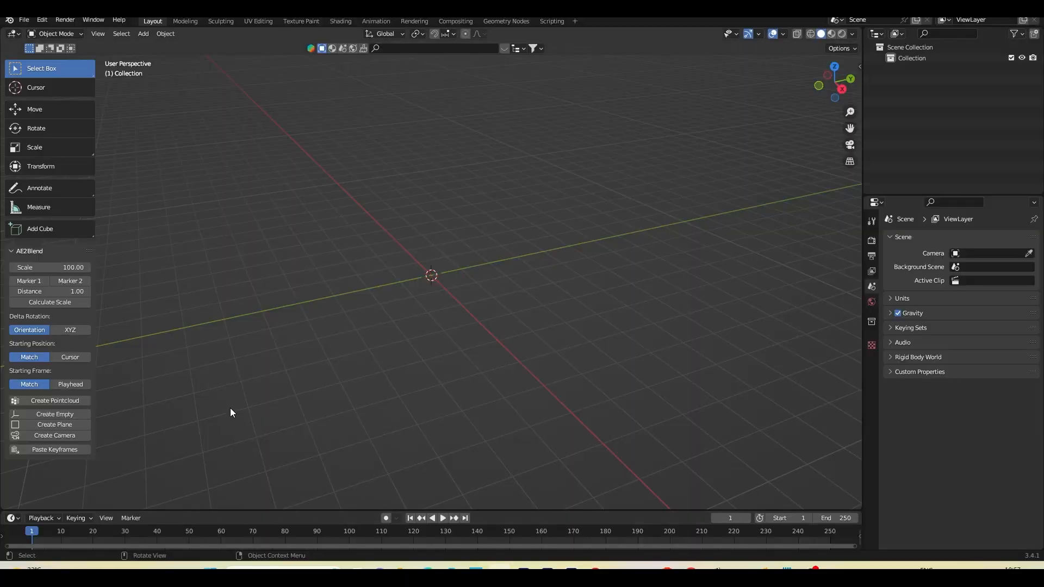
{"action": "left_click", "coordinate": [61, 436]}
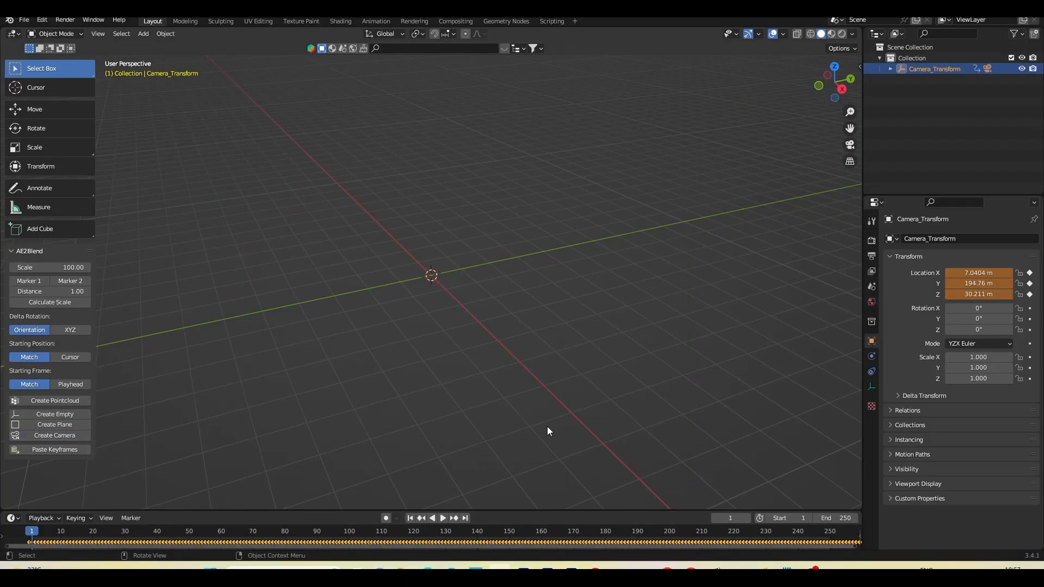
Step: Set the output to 1080 × 1920 px at 30 fps with end frame 302, checking the footage's last frame in After Effects
{"action": "left_click", "coordinate": [869, 260]}
{"action": "left_click", "coordinate": [1006, 254]}
{"action": "type", "text": "1080"}
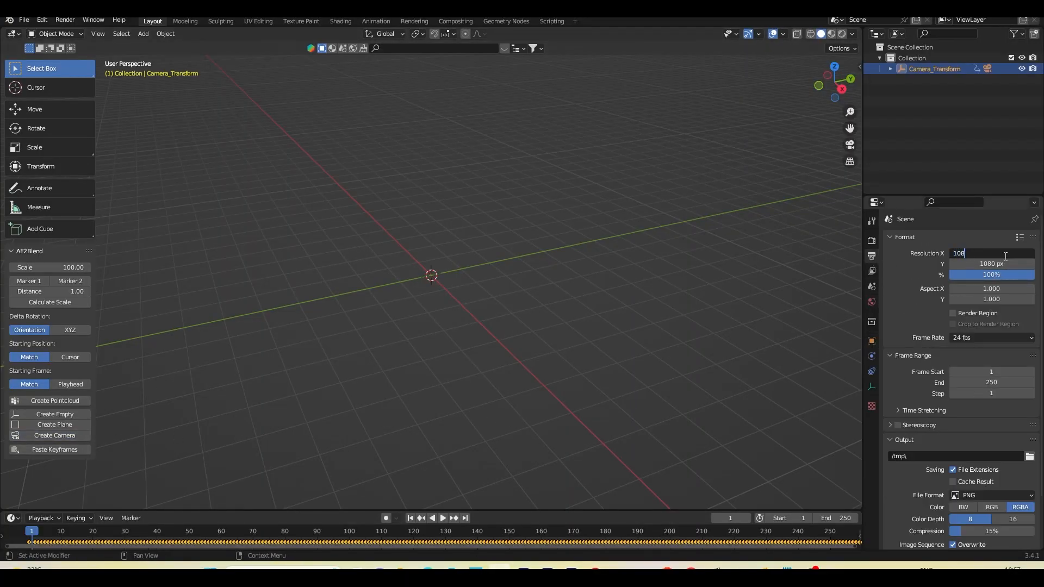
{"action": "key", "text": "Tab"}
{"action": "type", "text": "192"}
{"action": "key", "text": "Return"}
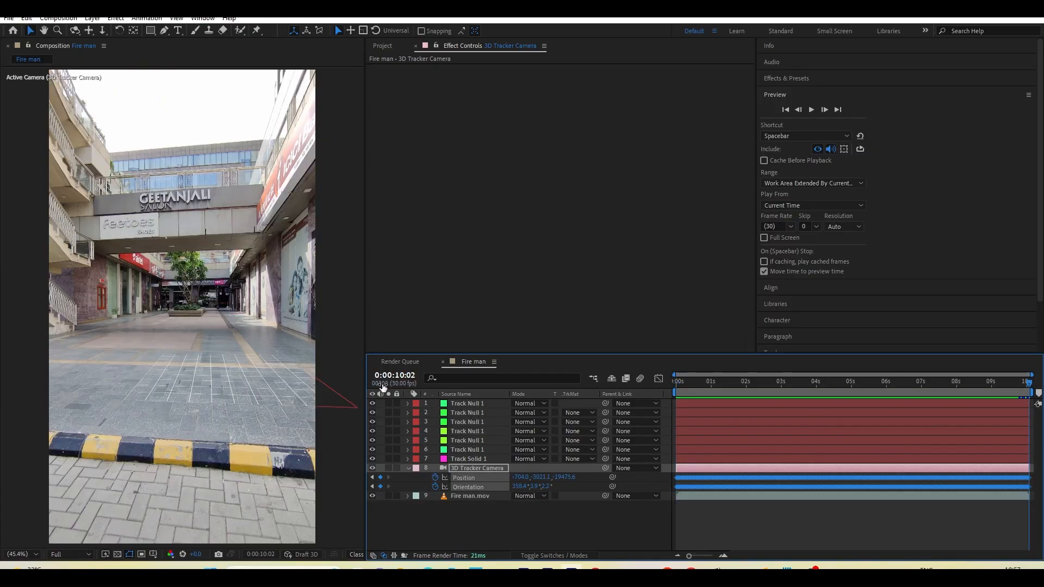
{"action": "left_click", "coordinate": [499, 568]}
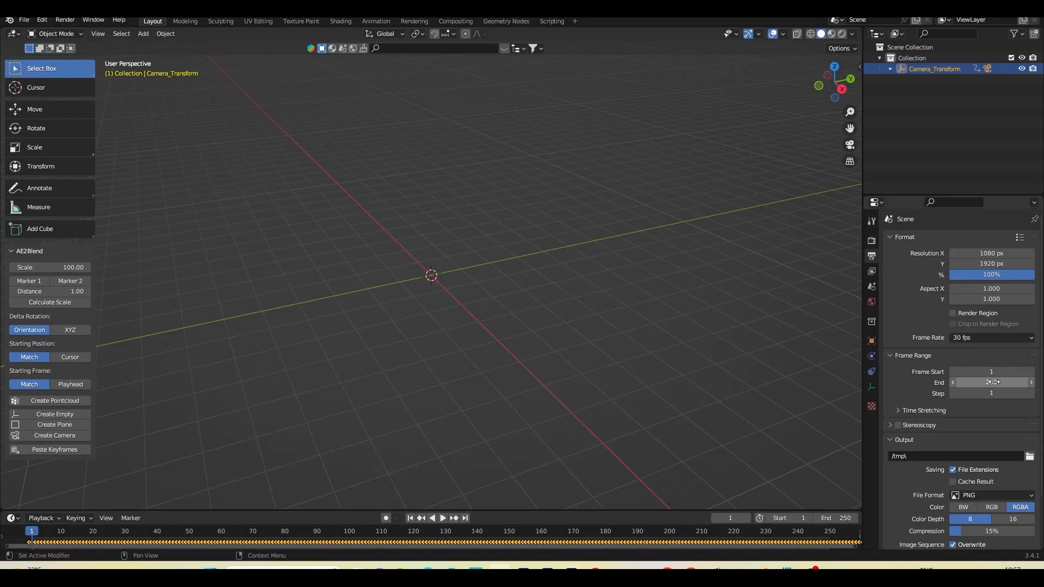
{"action": "double_click", "coordinate": [995, 383]}
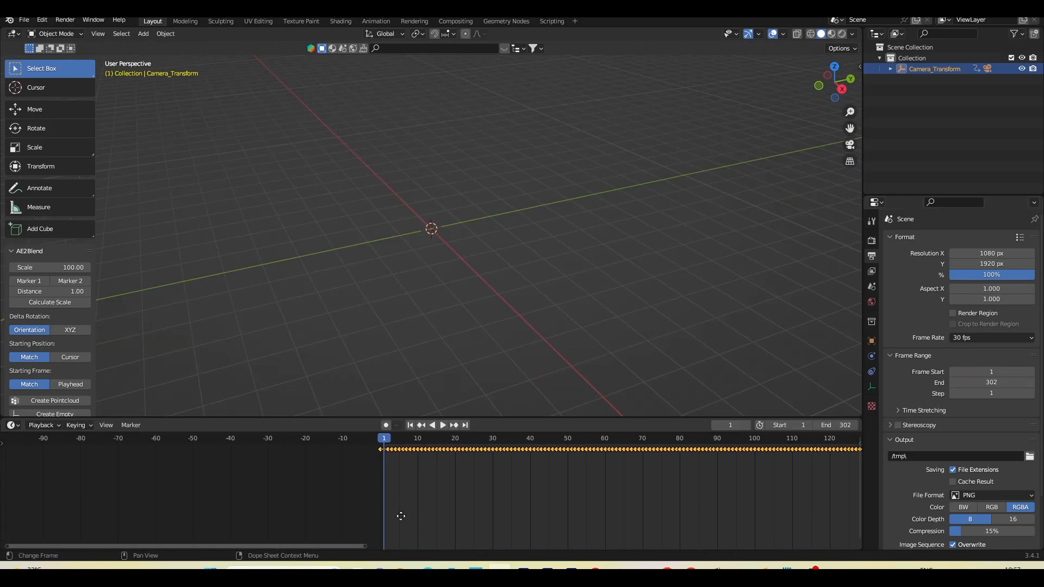
Step: Move all the camera's keyframes forward by one frame so that they start at frame 1
{"action": "scroll", "coordinate": [325, 491], "scroll_direction": "down", "scroll_amount": 3}
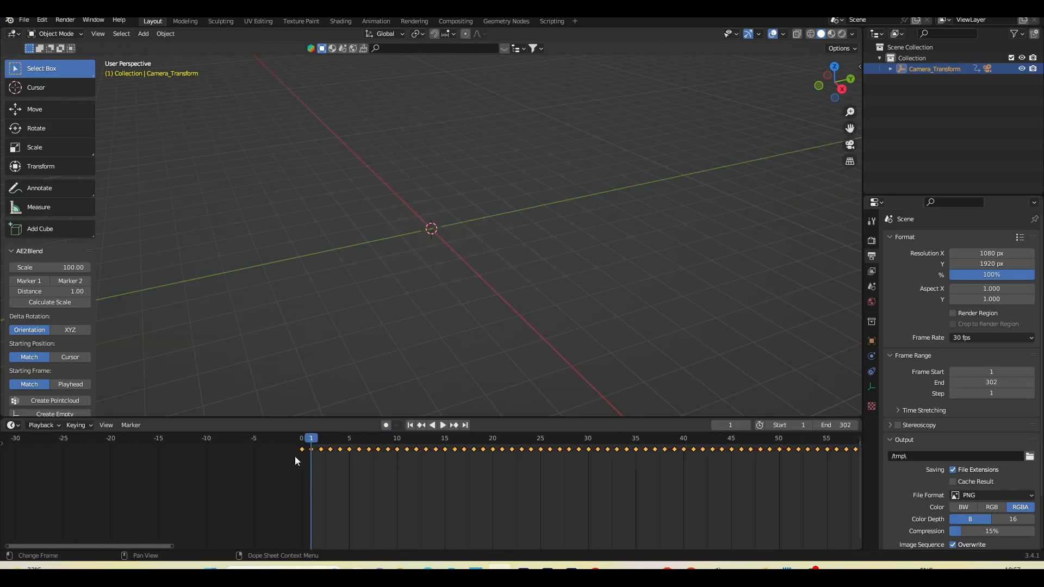
{"action": "left_click_drag", "start_coordinate": [329, 451], "coordinate": [337, 450]}
{"action": "scroll", "coordinate": [358, 468], "scroll_direction": "down", "scroll_amount": 6}
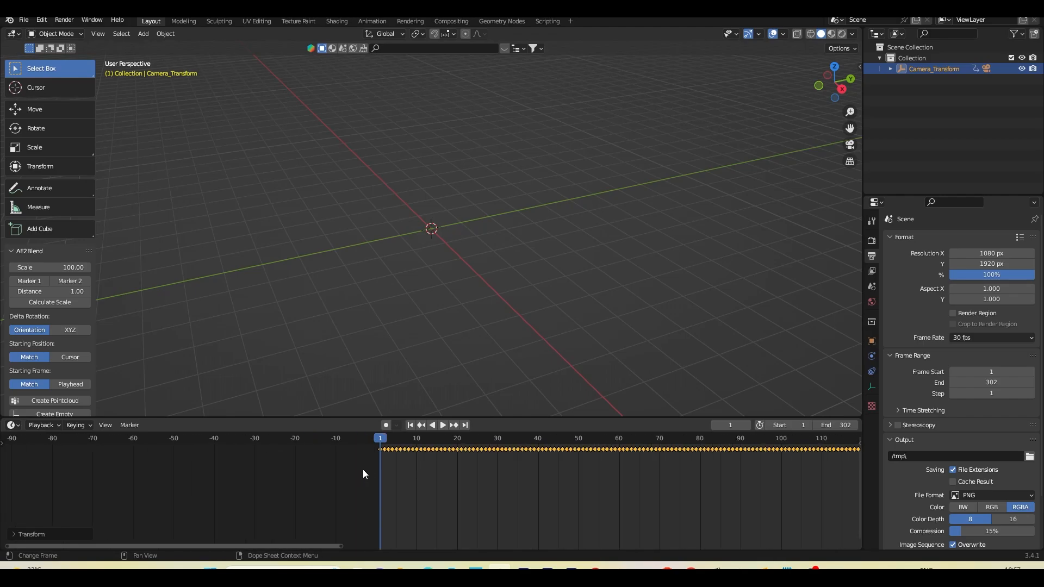
Step: Shrink the timeline area and show the whole range of camera keyframes up to frame 302
{"action": "left_click_drag", "start_coordinate": [543, 418], "coordinate": [535, 485]}
{"action": "middle_click_drag", "start_coordinate": [568, 520], "coordinate": [287, 526]}
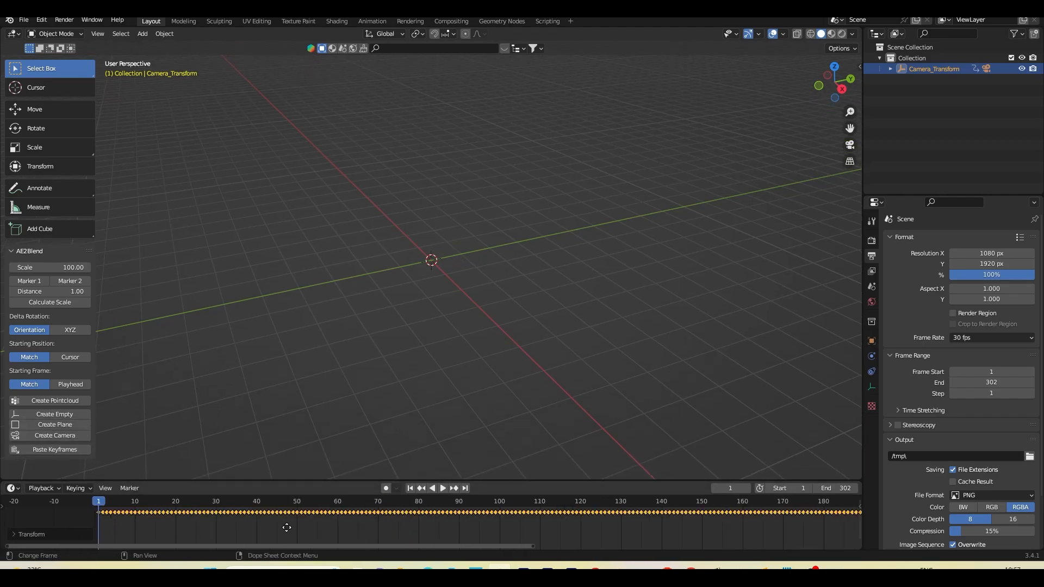
{"action": "scroll", "coordinate": [290, 528], "scroll_direction": "down", "scroll_amount": 4}
{"action": "middle_click_drag", "start_coordinate": [665, 530], "coordinate": [486, 507]}
{"action": "scroll", "coordinate": [508, 510], "scroll_direction": "down", "scroll_amount": 4}
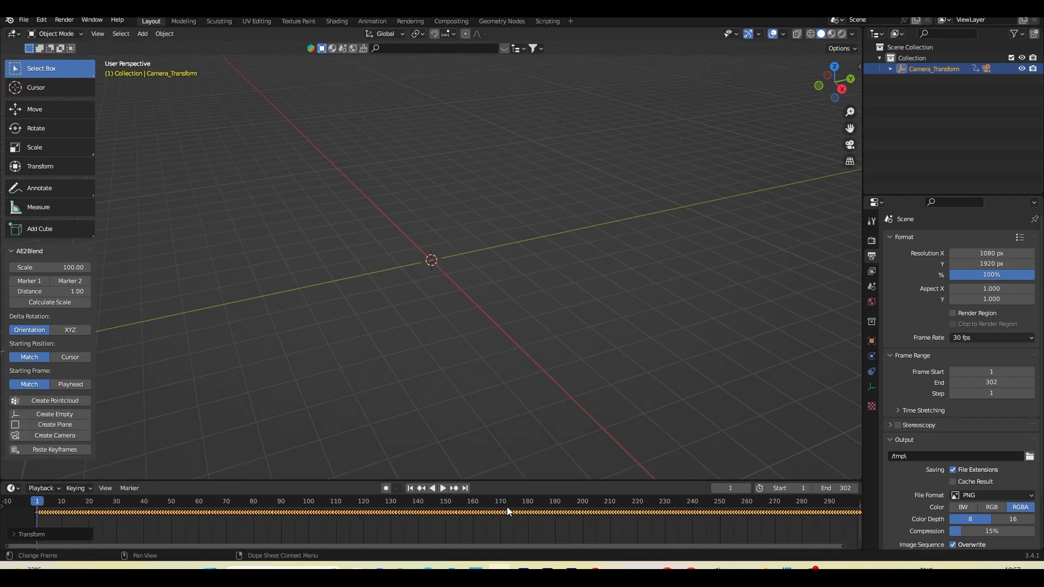
Step: Enable background images on the camera under Camera_Transform and load Fire man.mov as a movie clip
{"action": "left_click", "coordinate": [889, 69]}
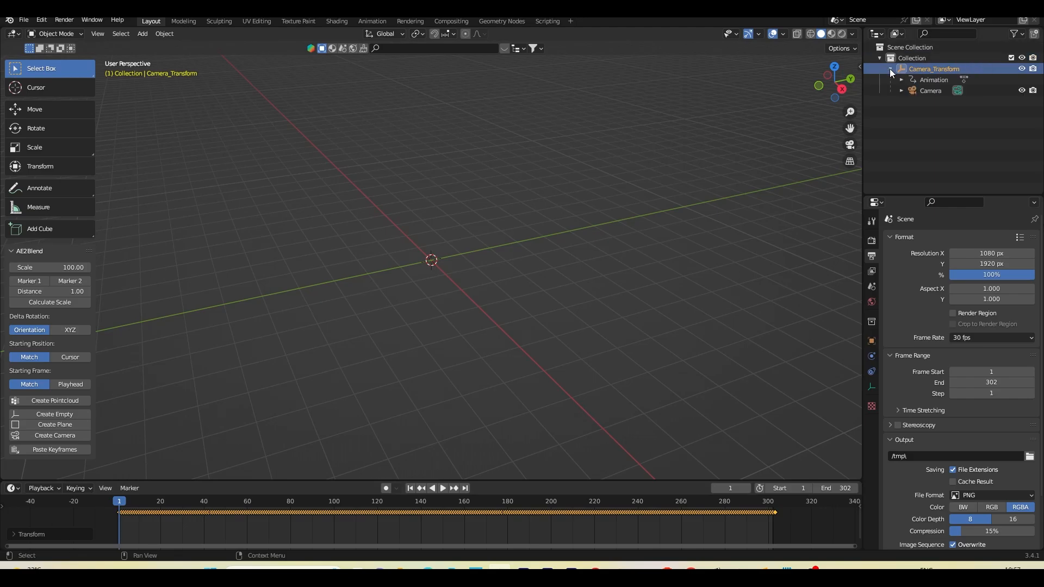
{"action": "left_click", "coordinate": [925, 89]}
{"action": "left_click", "coordinate": [870, 385]}
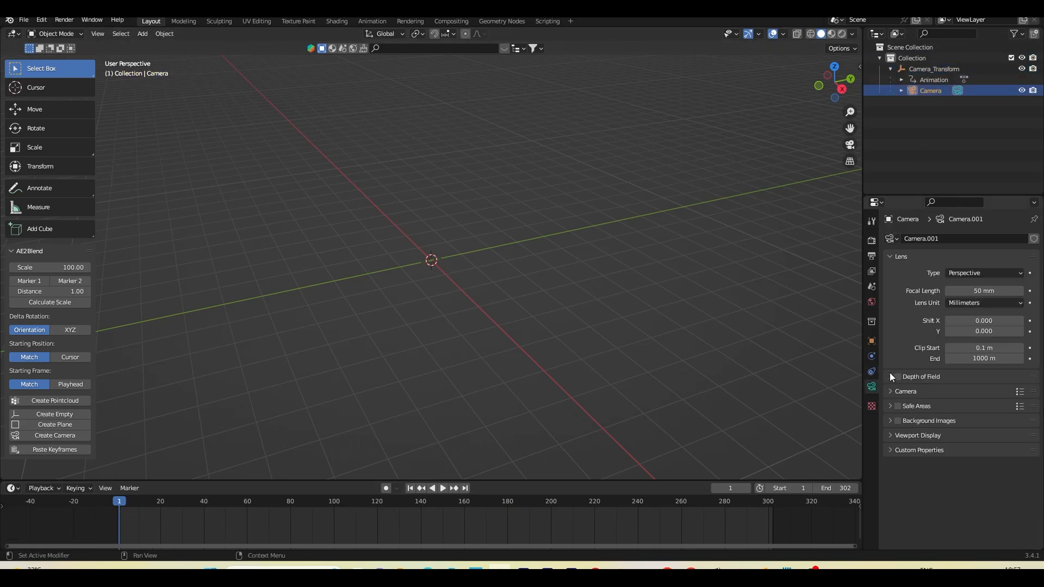
{"action": "left_click", "coordinate": [898, 421]}
{"action": "left_click", "coordinate": [891, 421]}
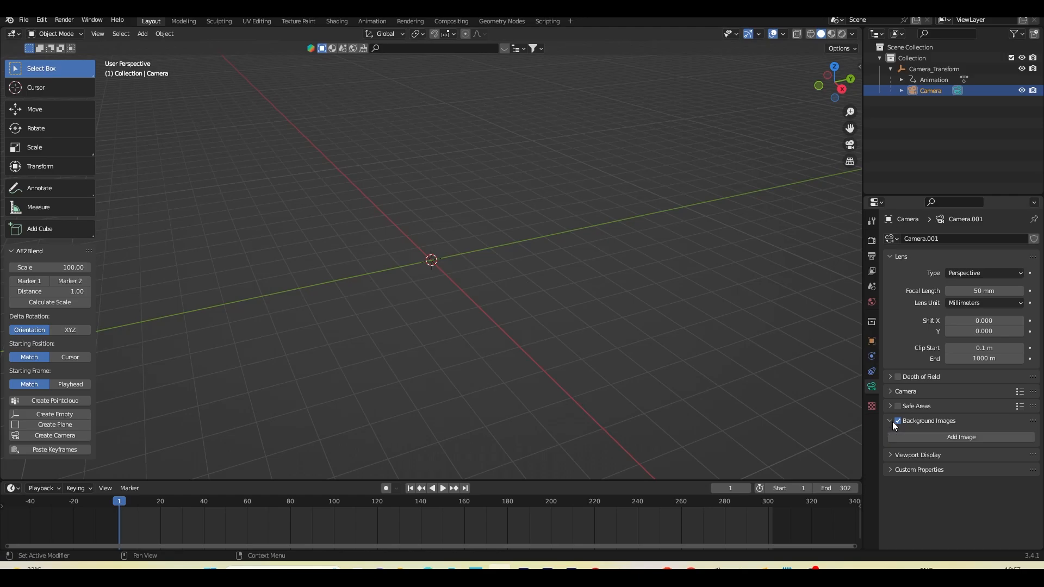
{"action": "left_click", "coordinate": [958, 440]}
{"action": "left_click", "coordinate": [1011, 469]}
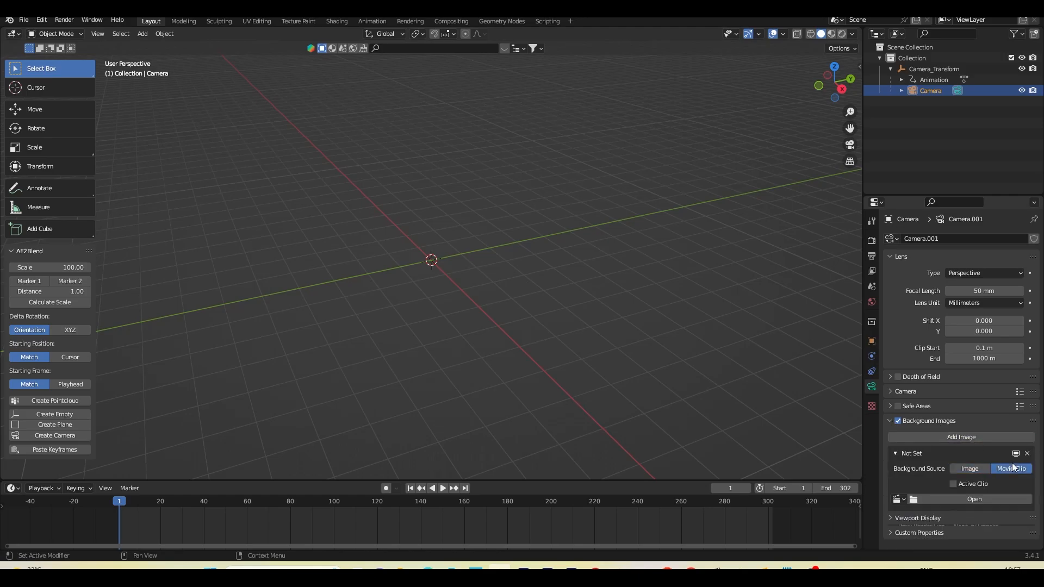
{"action": "left_click", "coordinate": [987, 498]}
{"action": "left_click", "coordinate": [269, 384]}
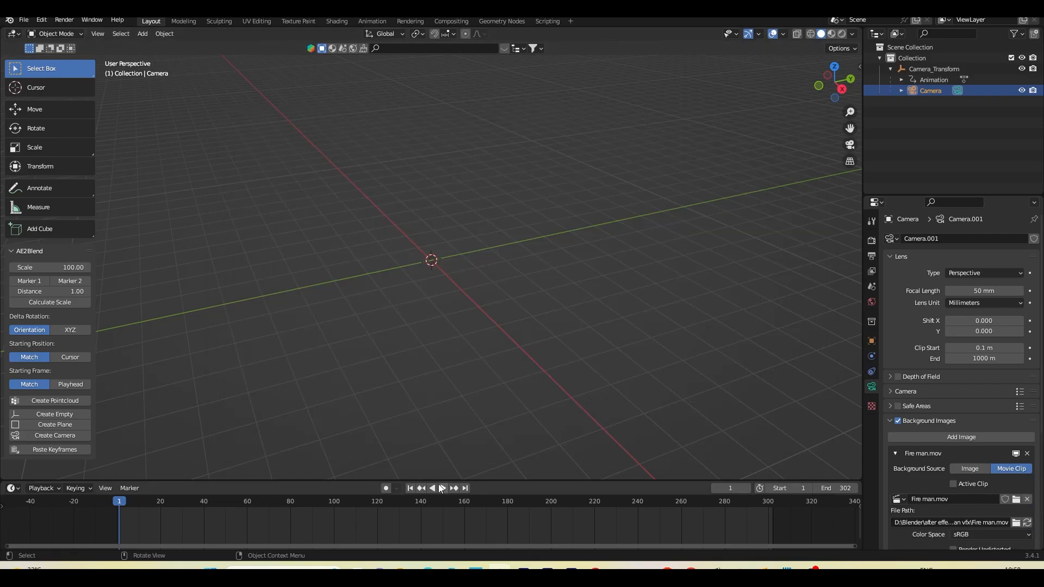
Step: Look through the camera, play the animation briefly with the footage behind it, and return to frame 1
{"action": "left_click", "coordinate": [442, 488]}
{"action": "left_click", "coordinate": [412, 488]}
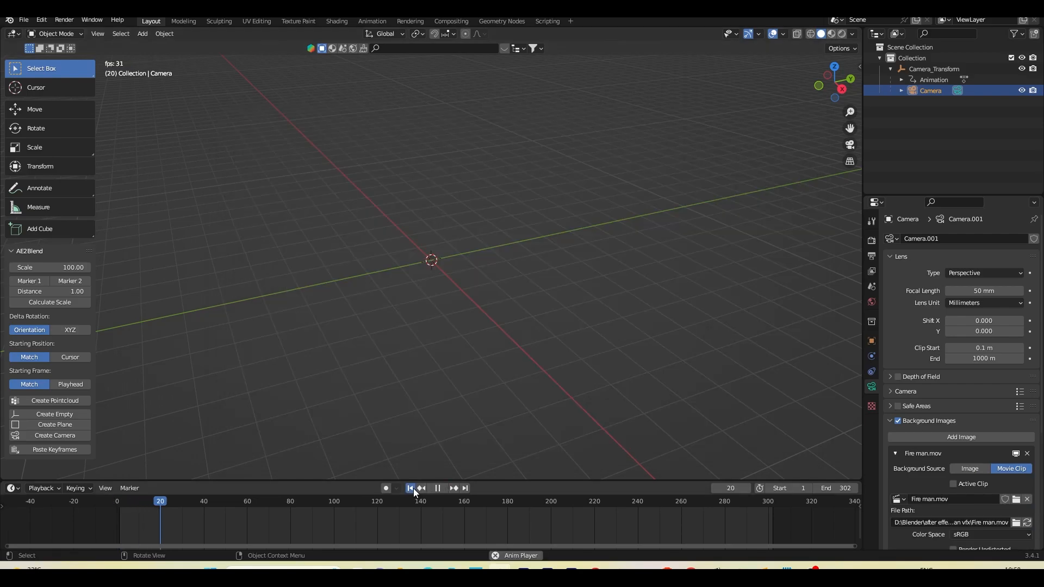
{"action": "key", "text": "Escape"}
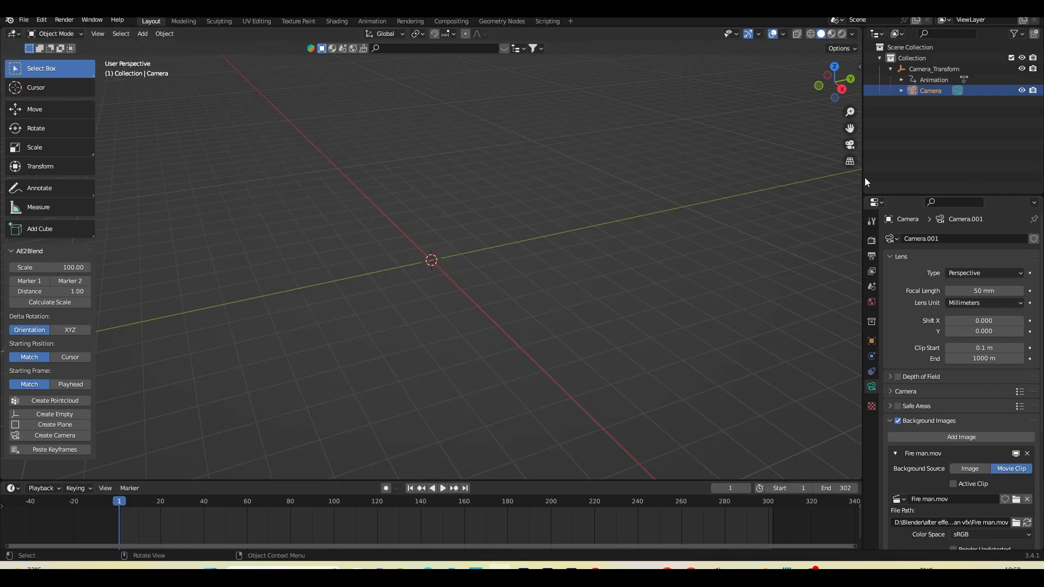
{"action": "left_click", "coordinate": [851, 147]}
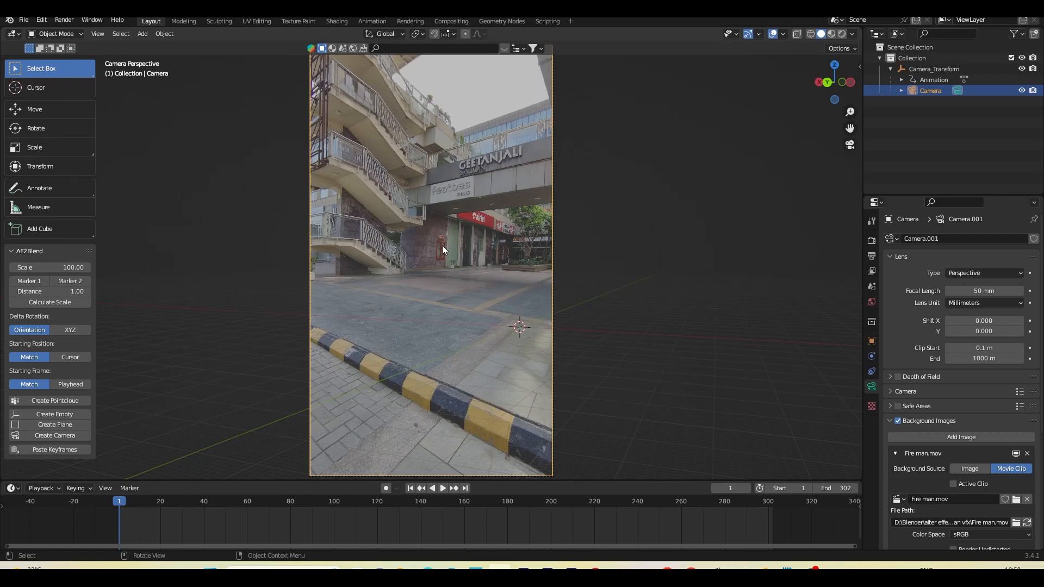
{"action": "left_click", "coordinate": [440, 487]}
{"action": "left_click", "coordinate": [437, 487]}
{"action": "left_click", "coordinate": [406, 488]}
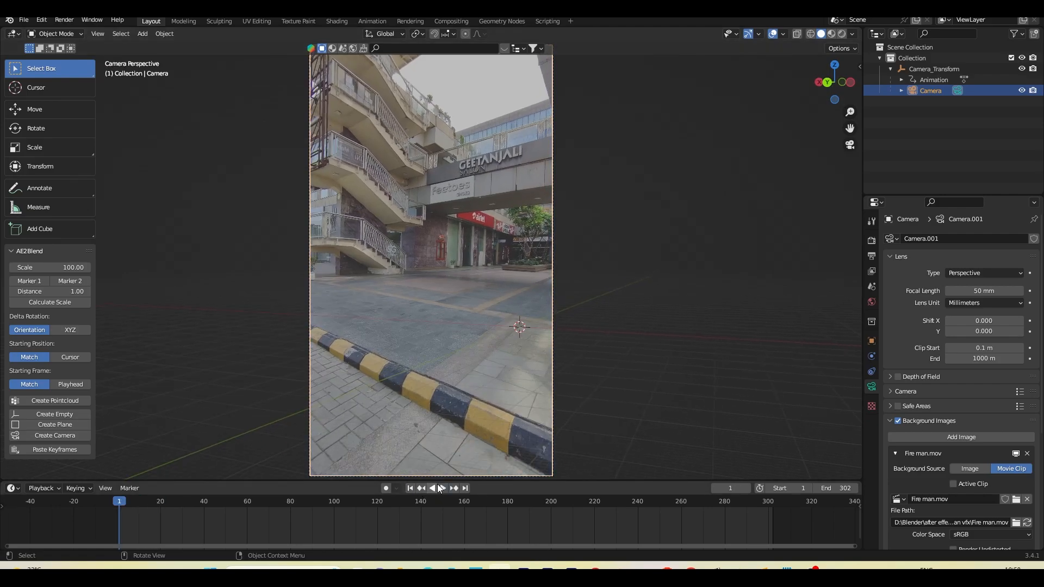
Step: Set the background clip's opacity to 1.000 and play the shot to check the footage
{"action": "scroll", "coordinate": [933, 472], "scroll_direction": "down", "scroll_amount": 5}
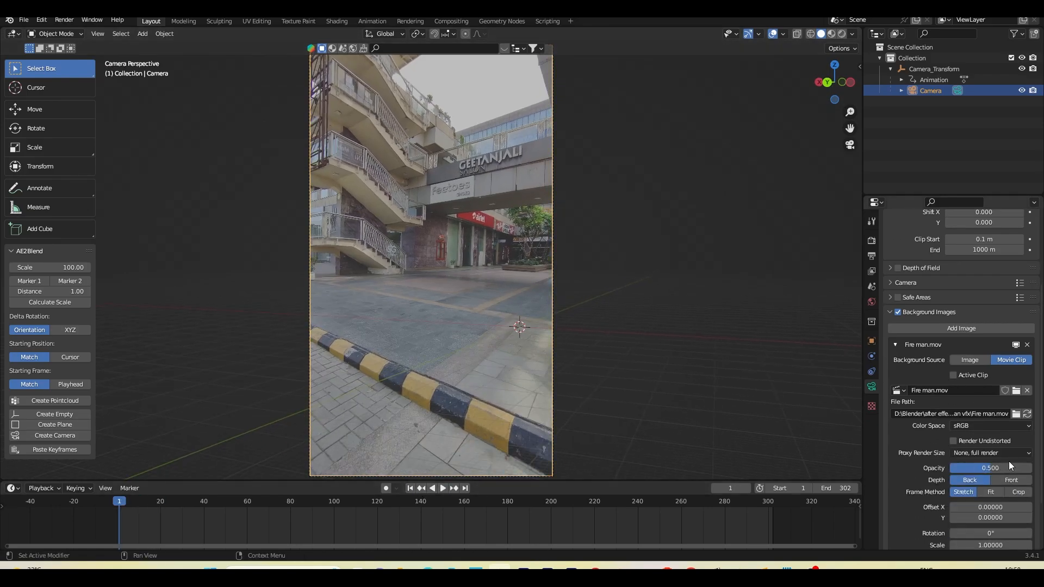
{"action": "left_click_drag", "start_coordinate": [997, 465], "coordinate": [1036, 466]}
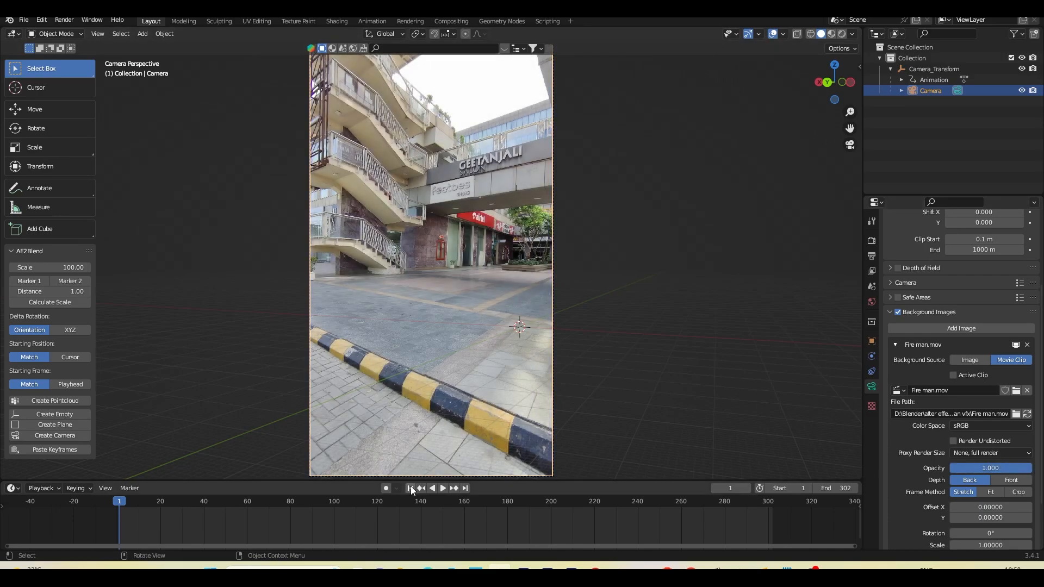
{"action": "left_click", "coordinate": [442, 488]}
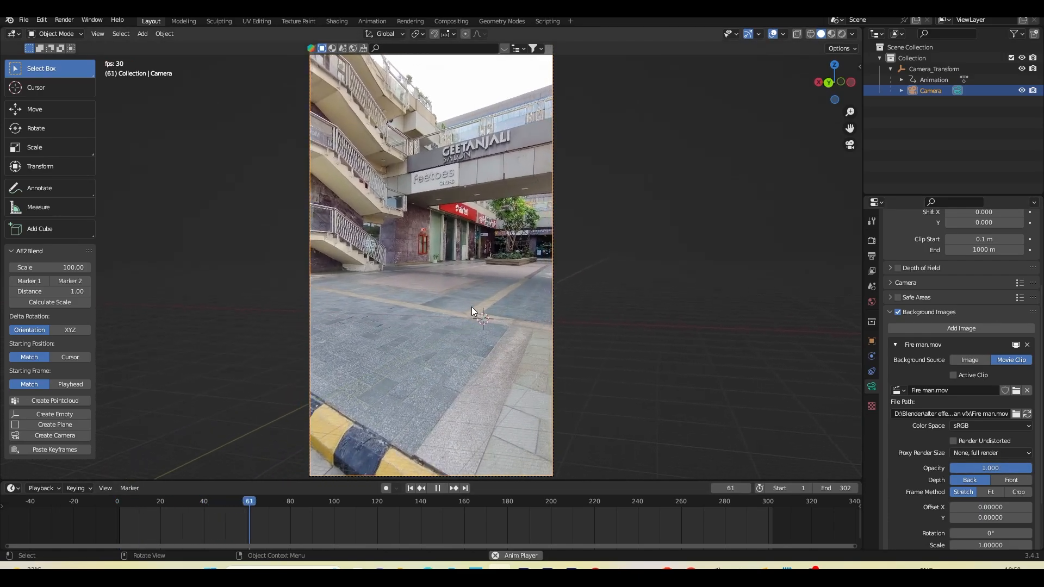
{"action": "key", "text": "Escape"}
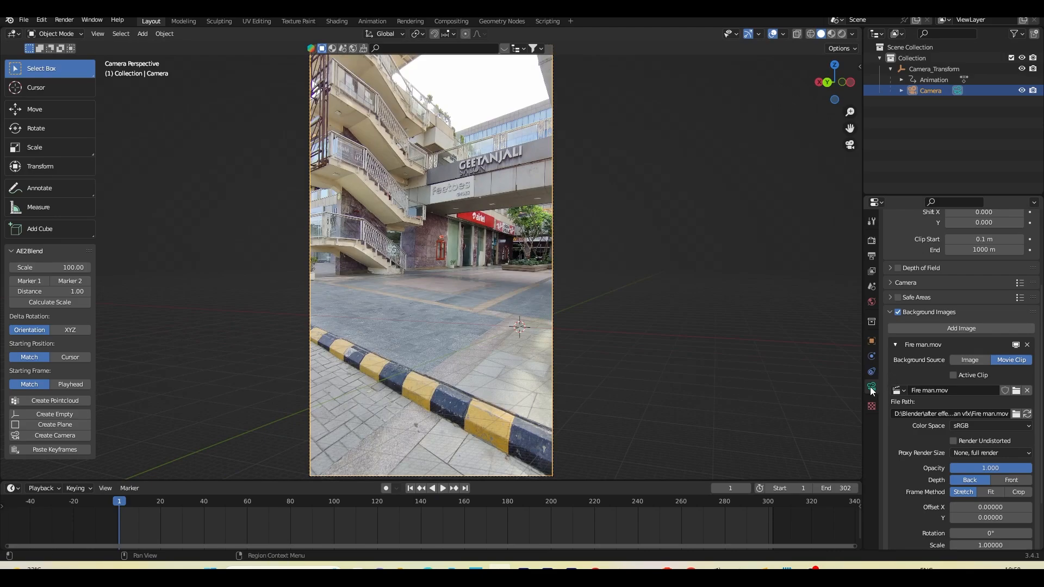
Step: In After Effects, copy the focal length of 33.132 mm from the 3D Tracker Camera's settings
{"action": "scroll", "coordinate": [870, 386], "scroll_direction": "up", "scroll_amount": 6}
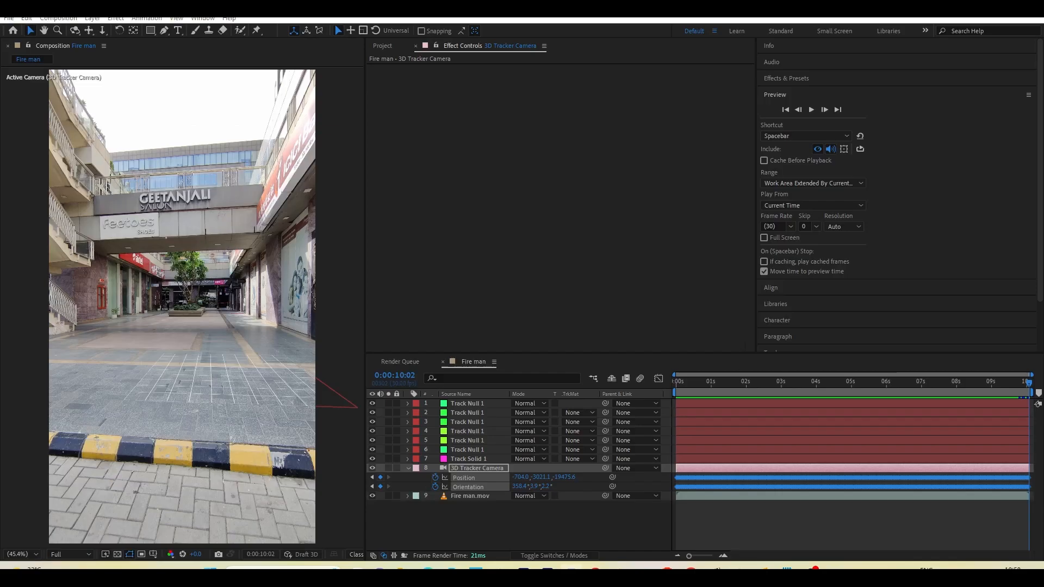
{"action": "left_click", "coordinate": [443, 491]}
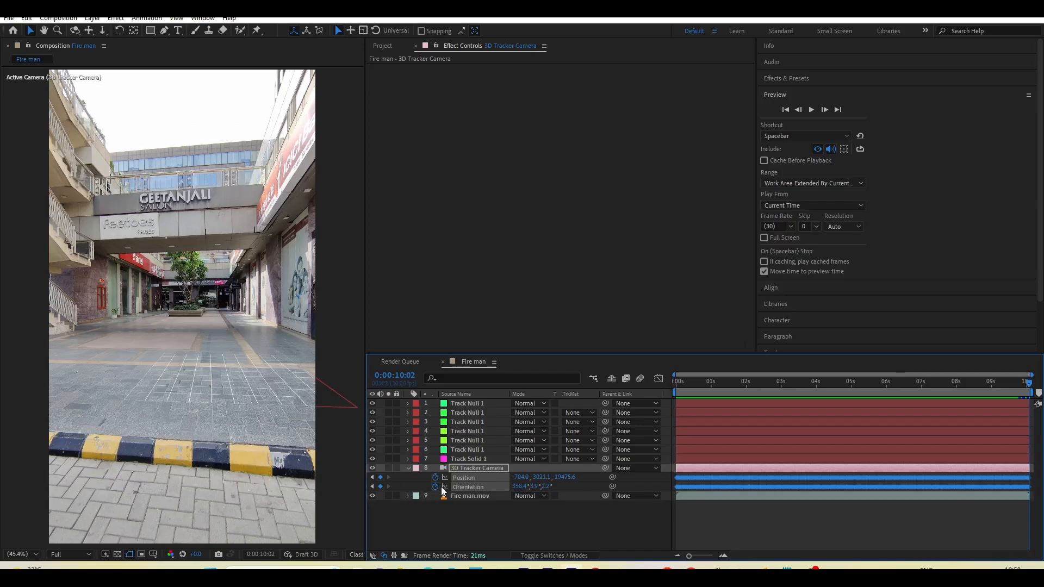
{"action": "double_click", "coordinate": [457, 470]}
{"action": "left_click", "coordinate": [459, 319]}
{"action": "key", "text": "ctrl+c"}
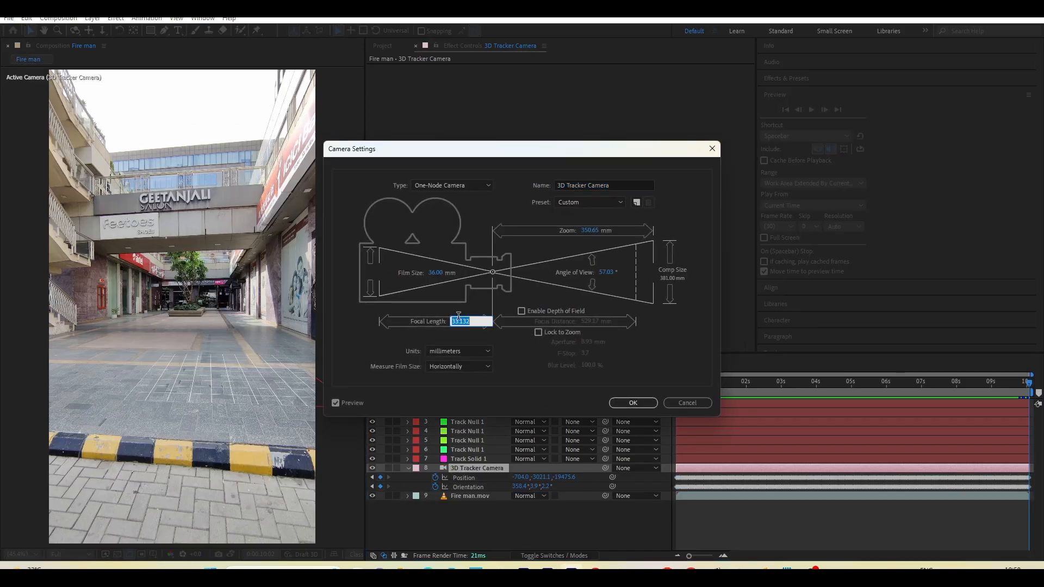
{"action": "left_click", "coordinate": [646, 399]}
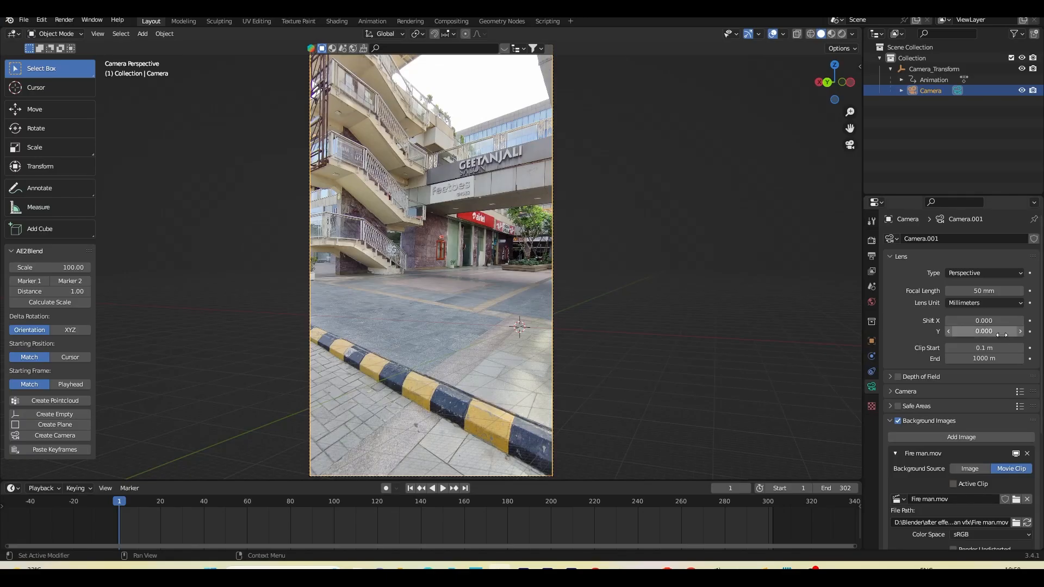
Step: Paste the copied focal length of 33.132 mm into the Blender camera and play the shot to check the match
{"action": "left_click", "coordinate": [982, 291]}
{"action": "key", "text": "ctrl+v"}
{"action": "key", "text": "Return"}
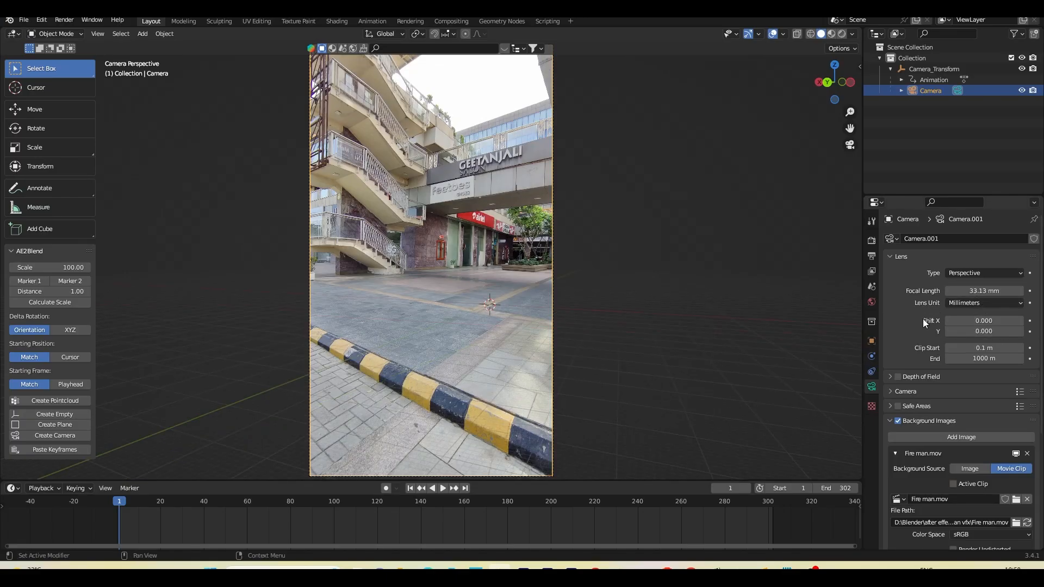
{"action": "left_click", "coordinate": [443, 488]}
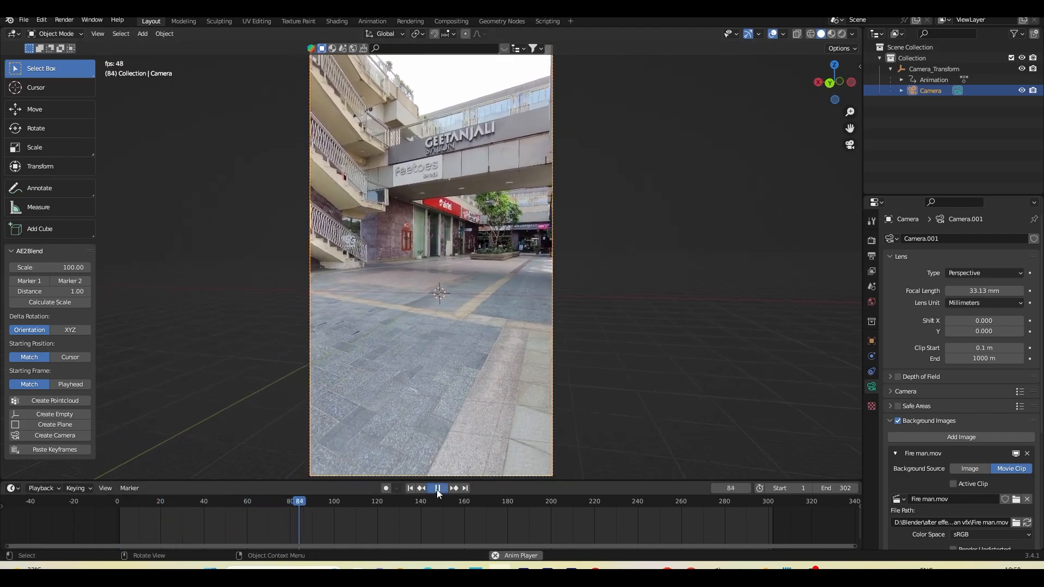
{"action": "left_click", "coordinate": [439, 489]}
Step: Divide the camera's focal length by 1.777798 and play the shot from the first frame to check the tracking
{"action": "double_click", "coordinate": [1007, 290]}
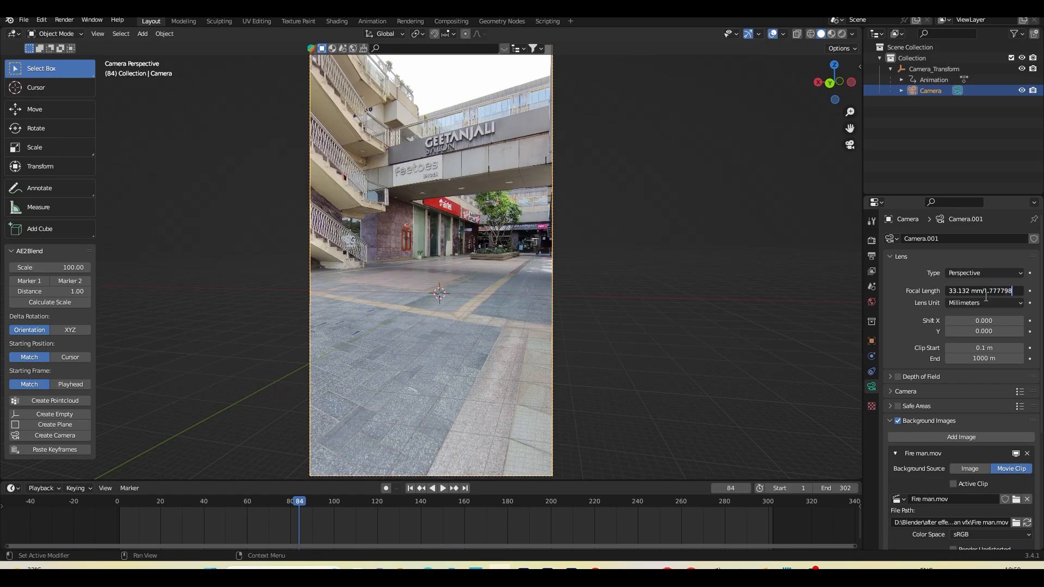
{"action": "key", "text": "Return"}
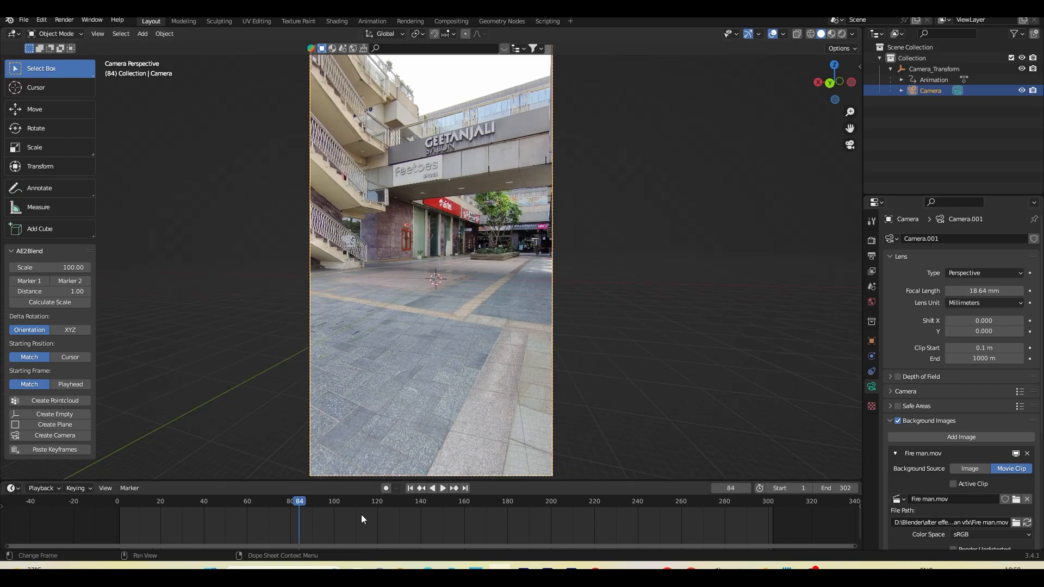
{"action": "left_click", "coordinate": [410, 489]}
{"action": "left_click", "coordinate": [447, 487]}
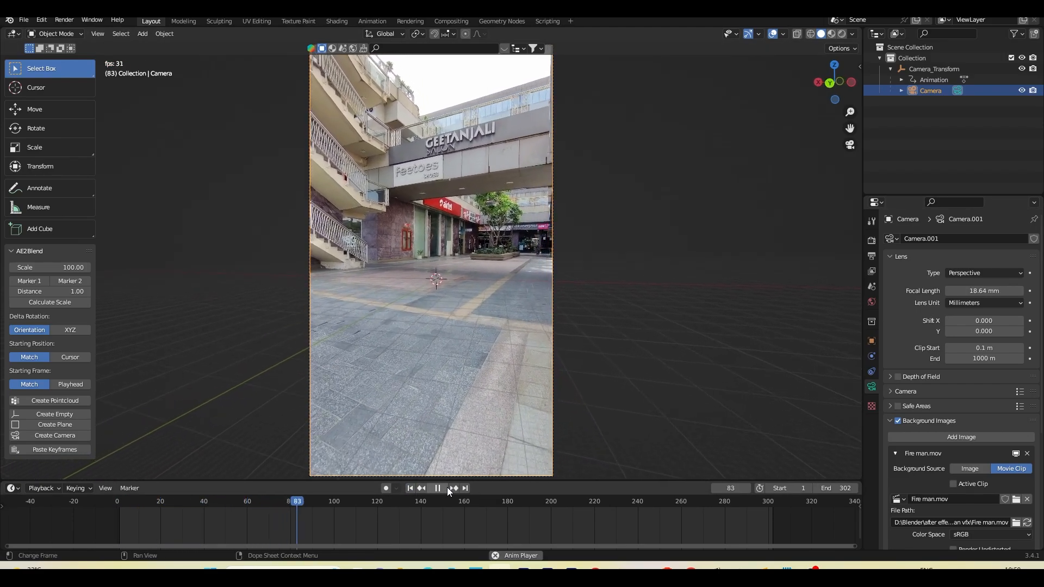
{"action": "left_click", "coordinate": [410, 488]}
{"action": "left_click_drag", "start_coordinate": [361, 509], "coordinate": [286, 530]}
{"action": "left_click", "coordinate": [410, 488]}
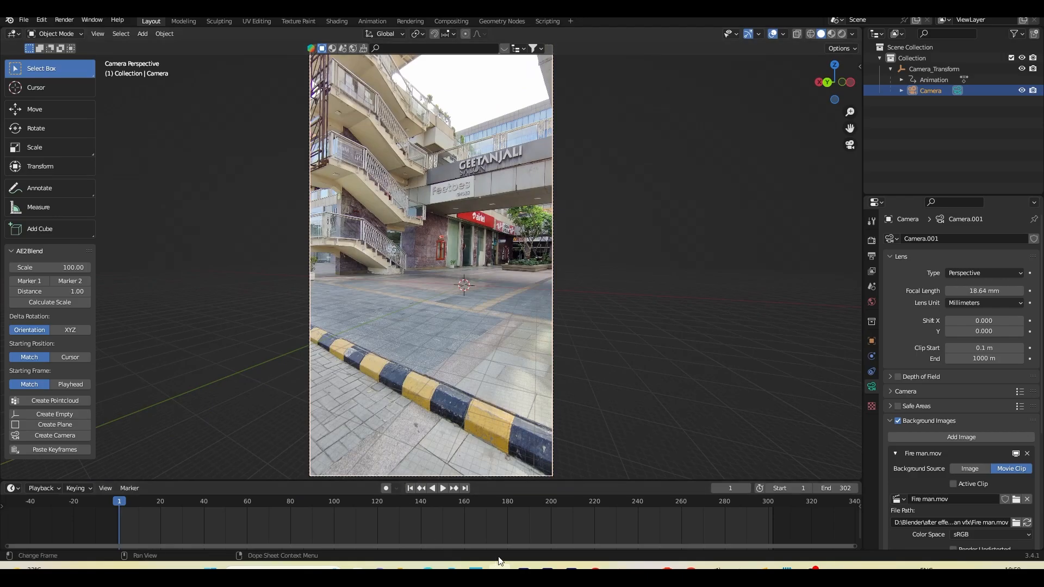
Step: Switch to After Effects and move Track Solid 1 sideways across the pavement along its X axis
{"action": "left_click", "coordinate": [571, 573]}
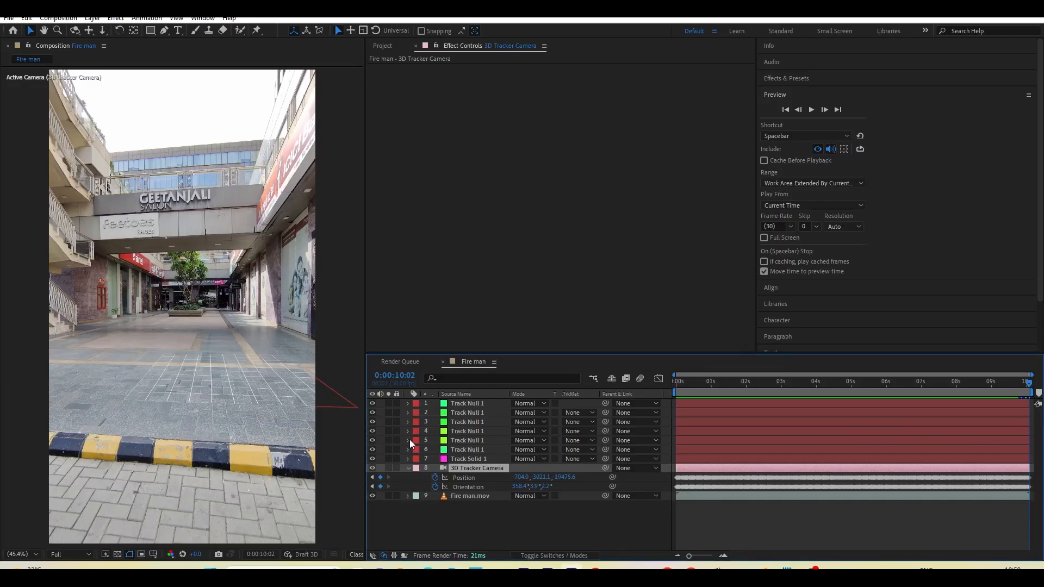
{"action": "left_click", "coordinate": [471, 459]}
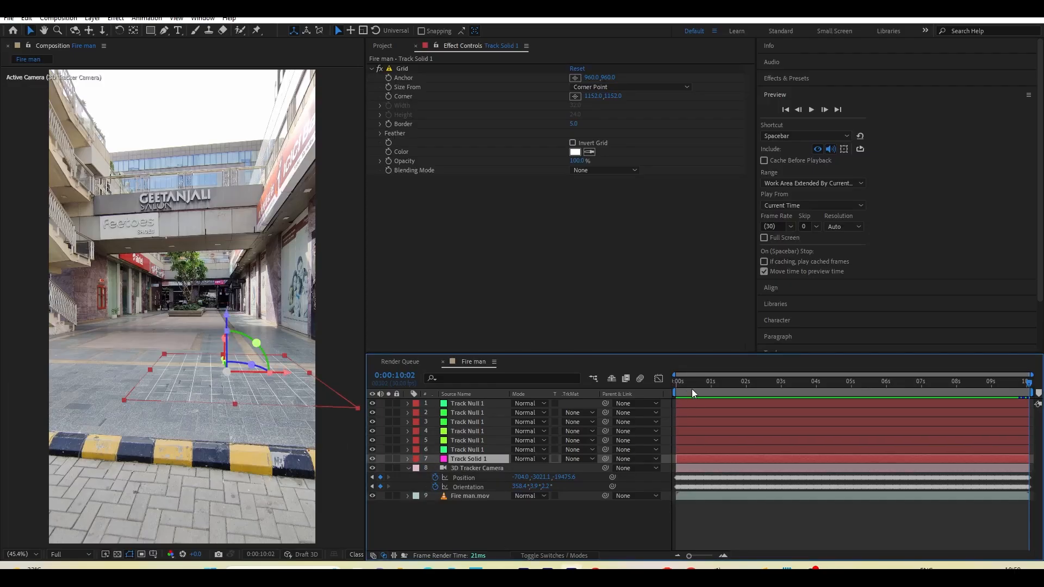
{"action": "left_click_drag", "start_coordinate": [287, 373], "coordinate": [218, 374]}
Step: Copy Track Solid 1's Anchor Point, Position, Scale and Orientation and create a plane from them with AE2Blend in Blender
{"action": "left_click", "coordinate": [409, 459]}
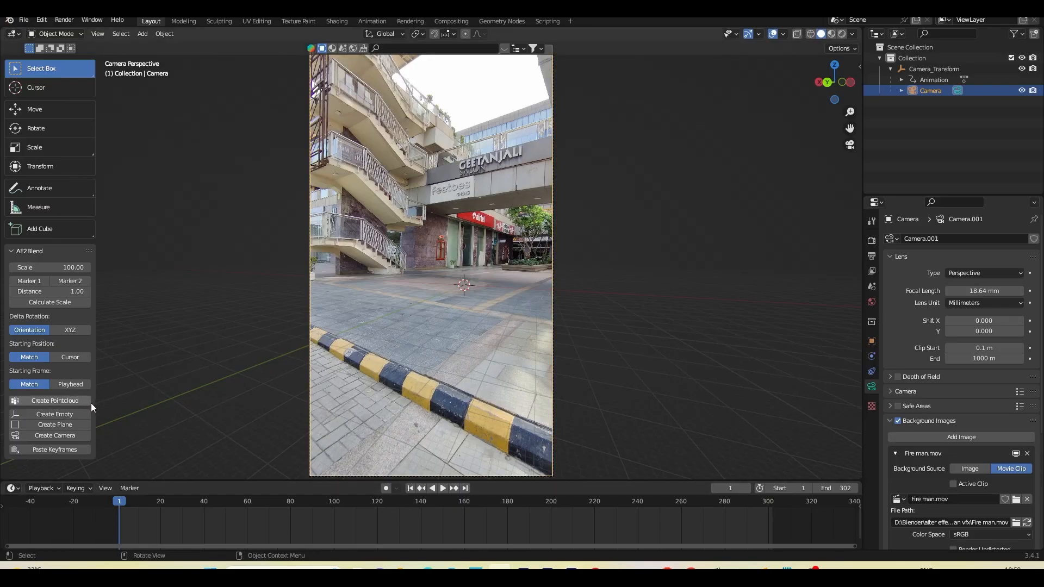
{"action": "left_click", "coordinate": [70, 425]}
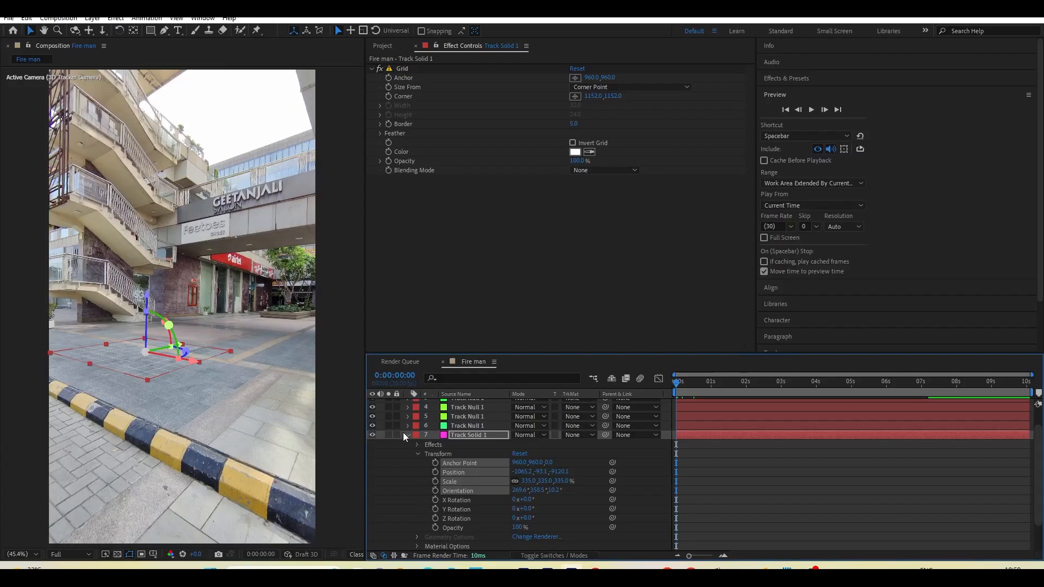
{"action": "left_click", "coordinate": [408, 435]}
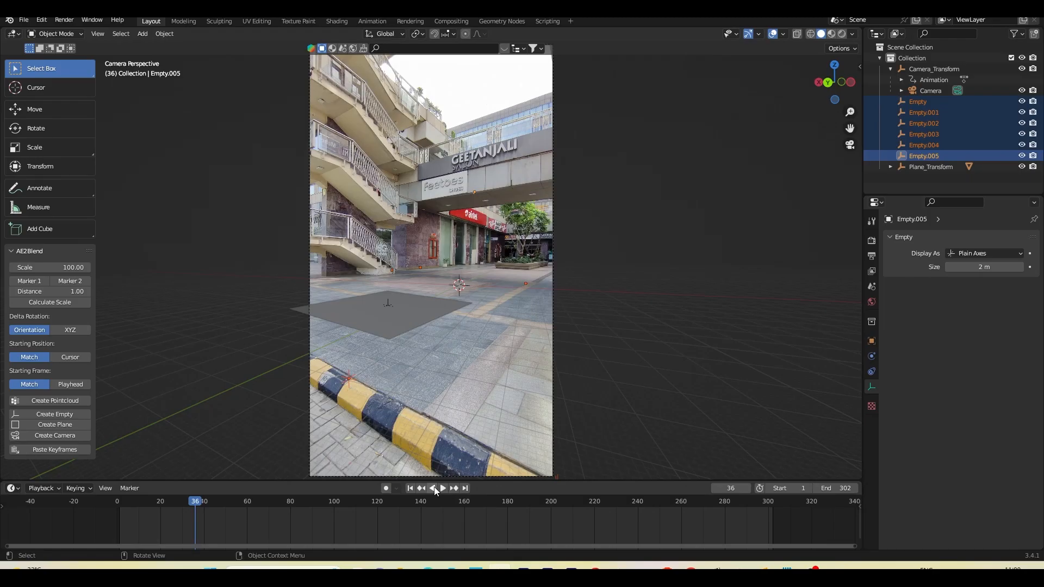
Step: Play the animation in Blender from frame 1 to check how the plane and empties follow the footage, then return to the start
{"action": "left_click", "coordinate": [410, 488]}
{"action": "left_click", "coordinate": [443, 489]}
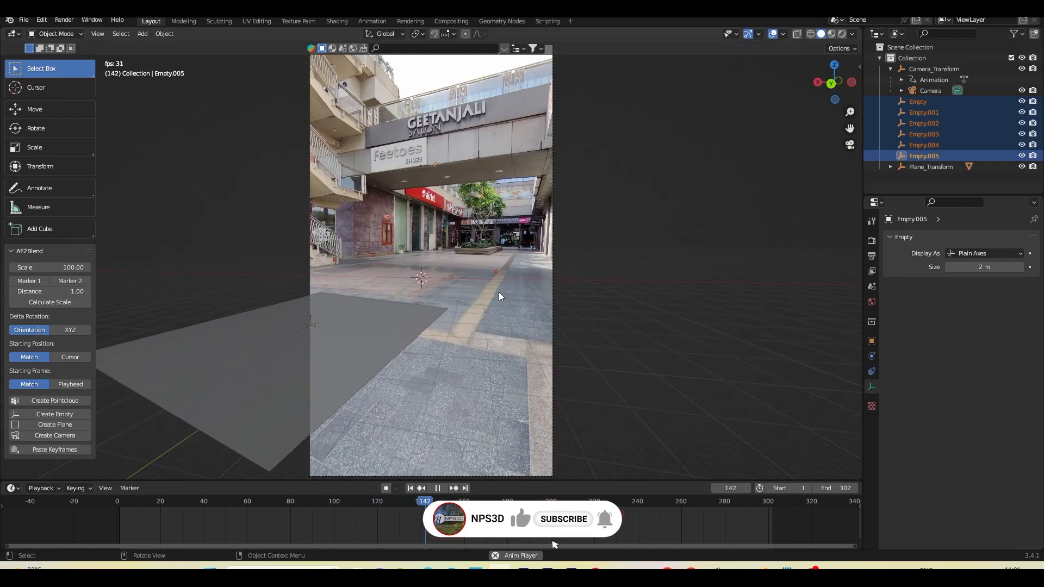
{"action": "left_click", "coordinate": [437, 488]}
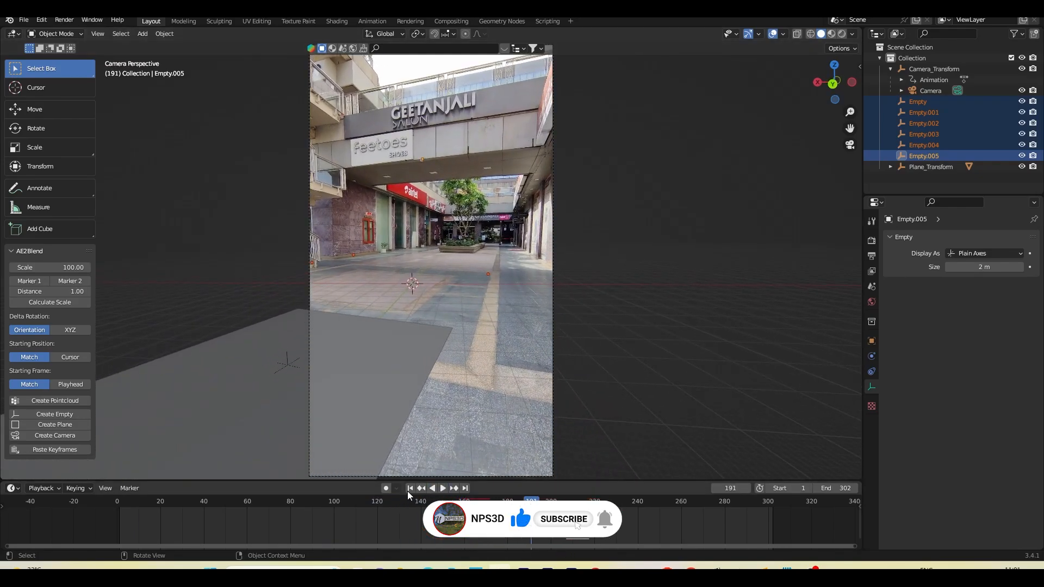
{"action": "left_click", "coordinate": [410, 488]}
Step: Save the Blender file as "Actual camera" in the fire man vfx folder
{"action": "key", "text": "ctrl+s"}
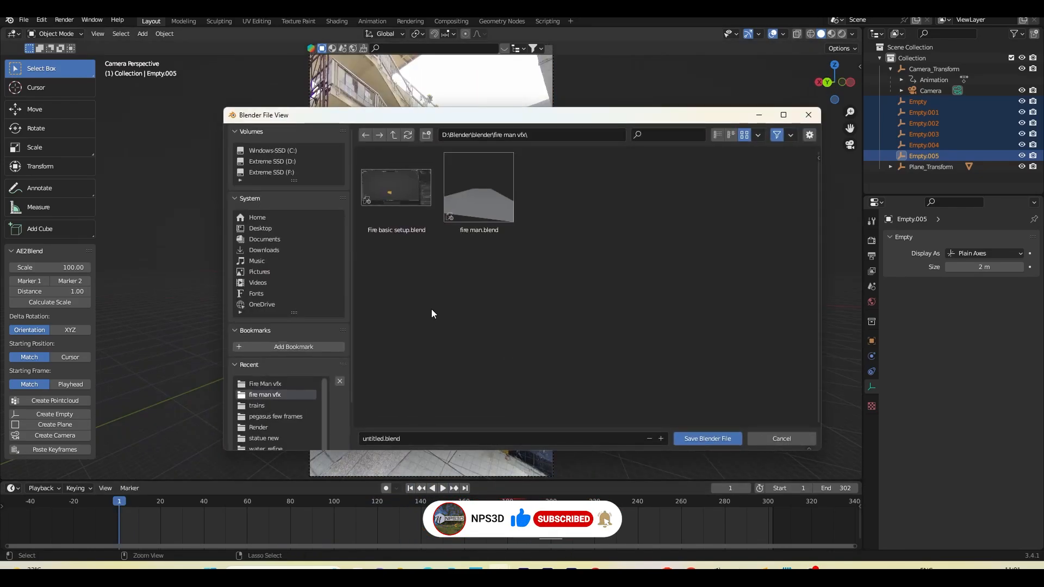
{"action": "left_click", "coordinate": [424, 432]}
{"action": "type", "text": "Actua"}
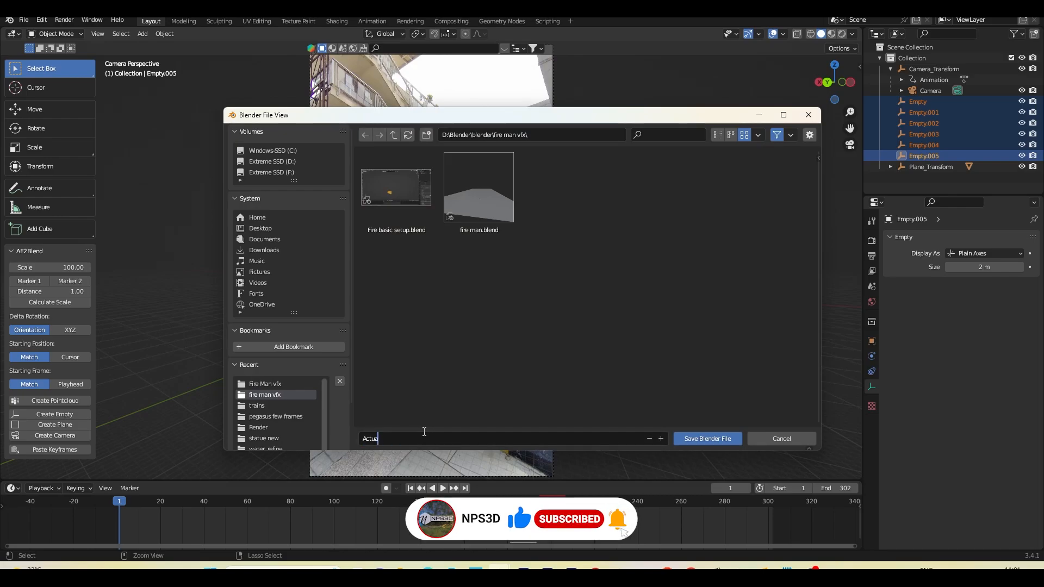
{"action": "type", "text": "l camera"}
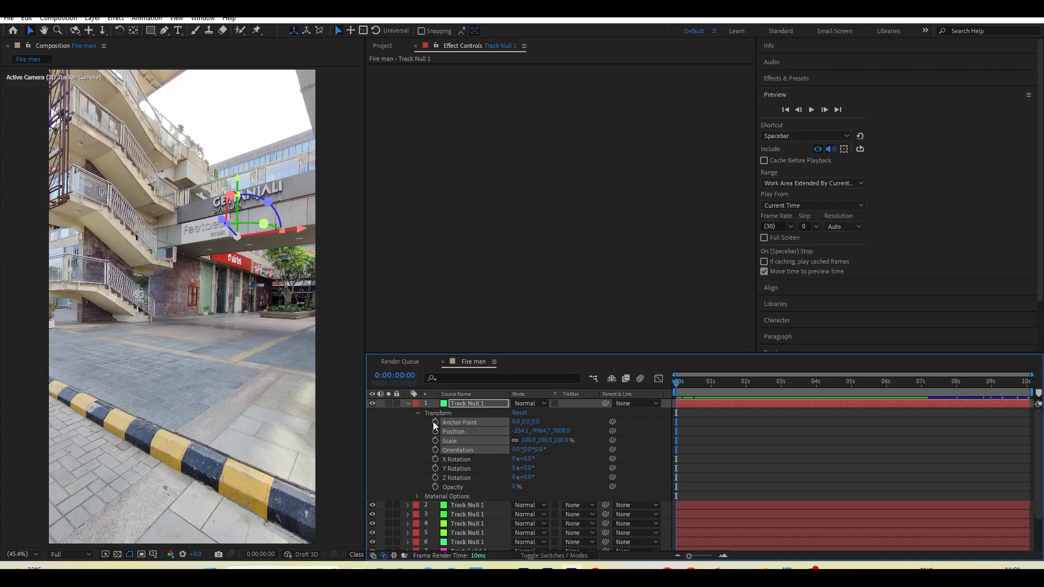
Step: Collapse Track Null 1's properties, switch to Blender and reset the stopped animation to frame 1 with Camera_Transform collapsed
{"action": "left_click", "coordinate": [408, 403]}
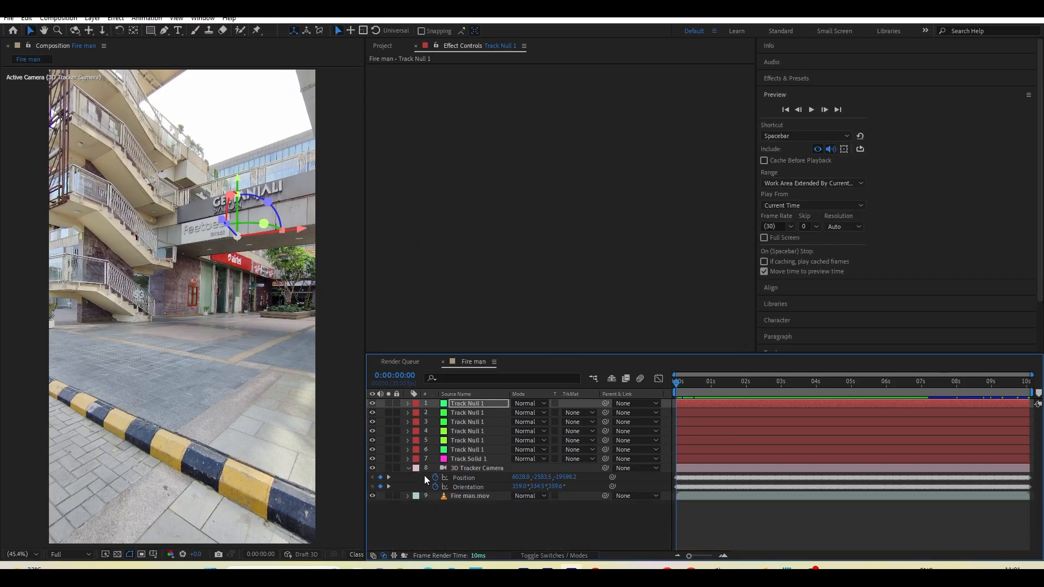
{"action": "left_click", "coordinate": [1031, 7]}
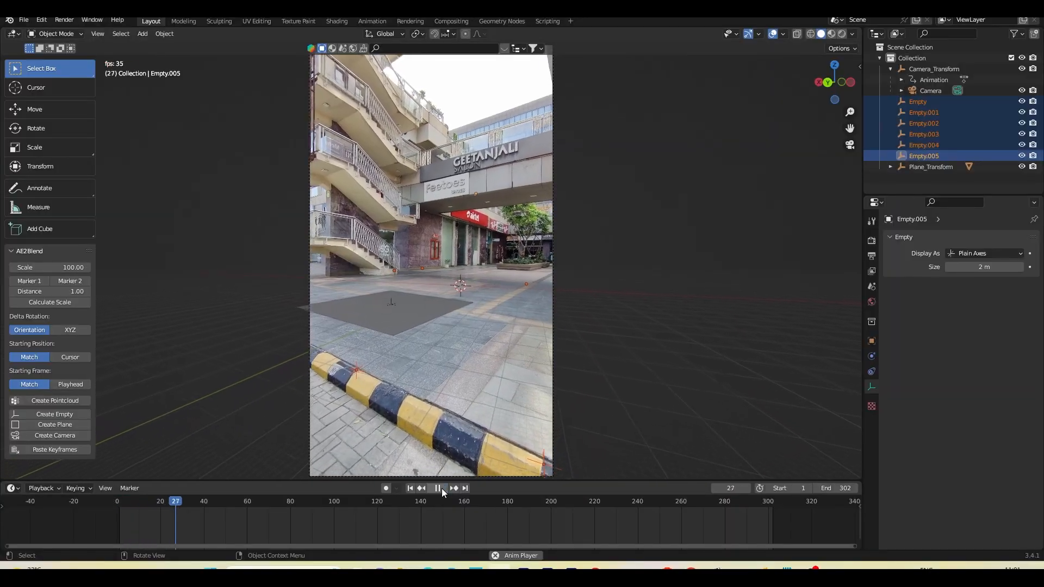
{"action": "left_click", "coordinate": [441, 488]}
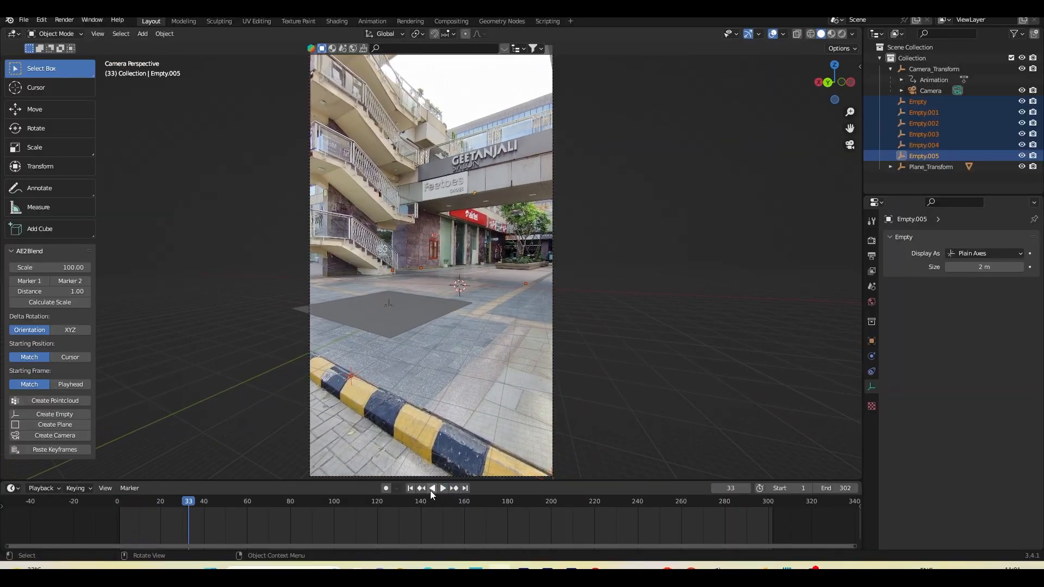
{"action": "left_click", "coordinate": [412, 488]}
{"action": "left_click", "coordinate": [890, 69]}
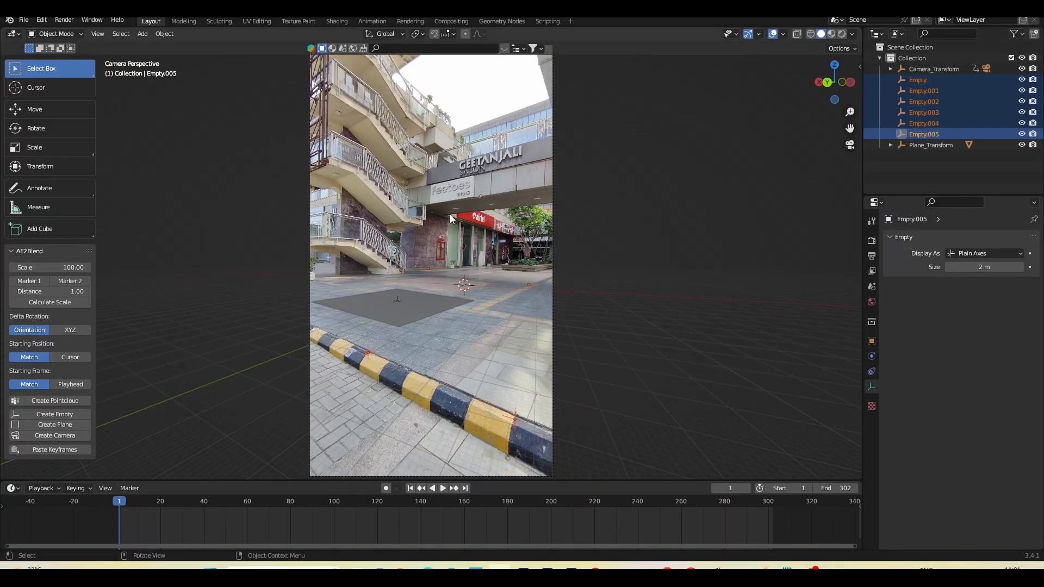
Step: Add a cube at the scene origin and rename it "1 control"
{"action": "key", "text": "shift+a"}
{"action": "mouse_move", "coordinate": [470, 211]}
{"action": "left_click", "coordinate": [526, 222]}
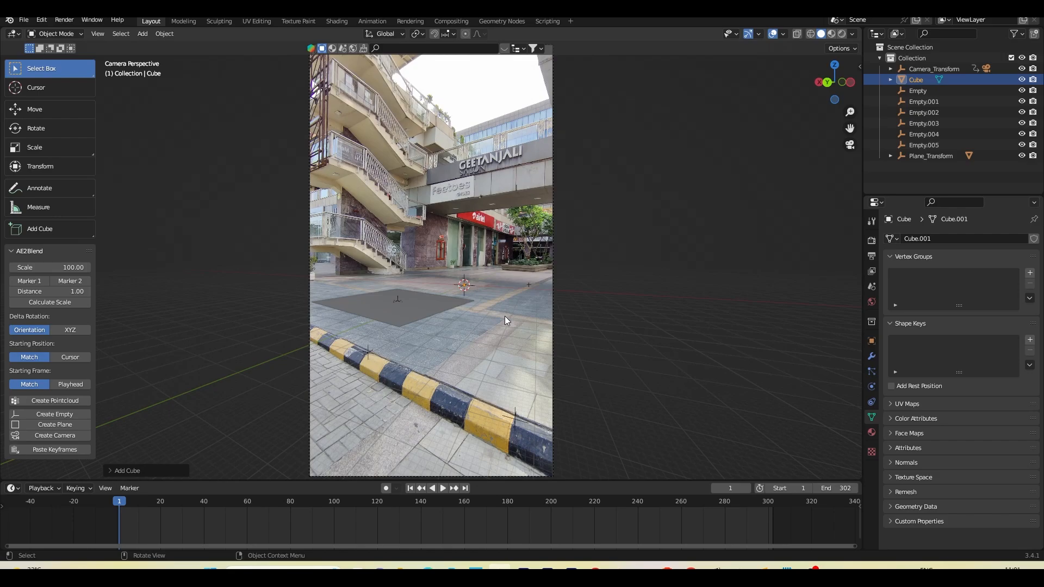
{"action": "double_click", "coordinate": [917, 80]}
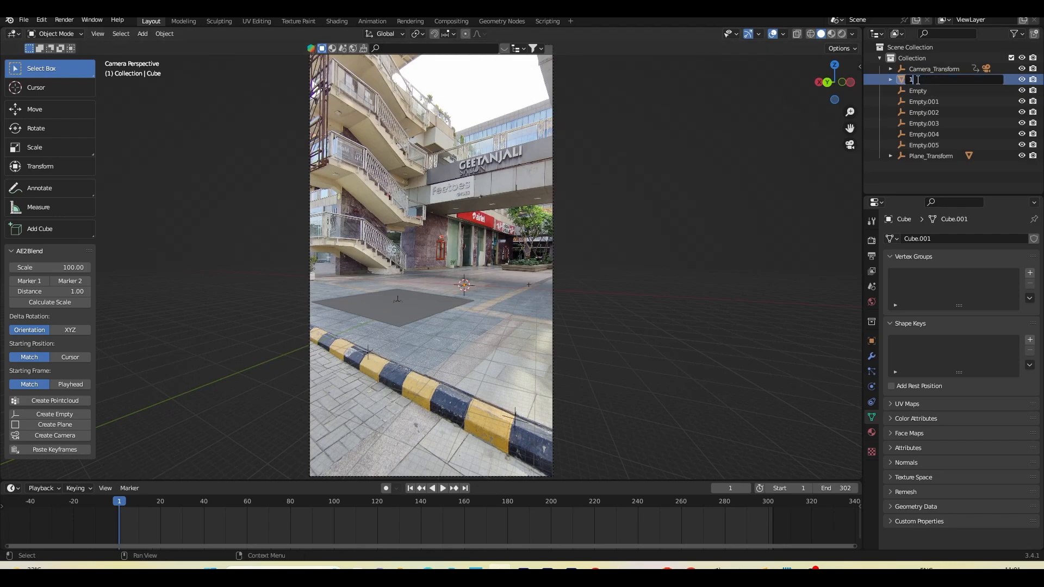
{"action": "type", "text": "1 control"}
{"action": "key", "text": "Return"}
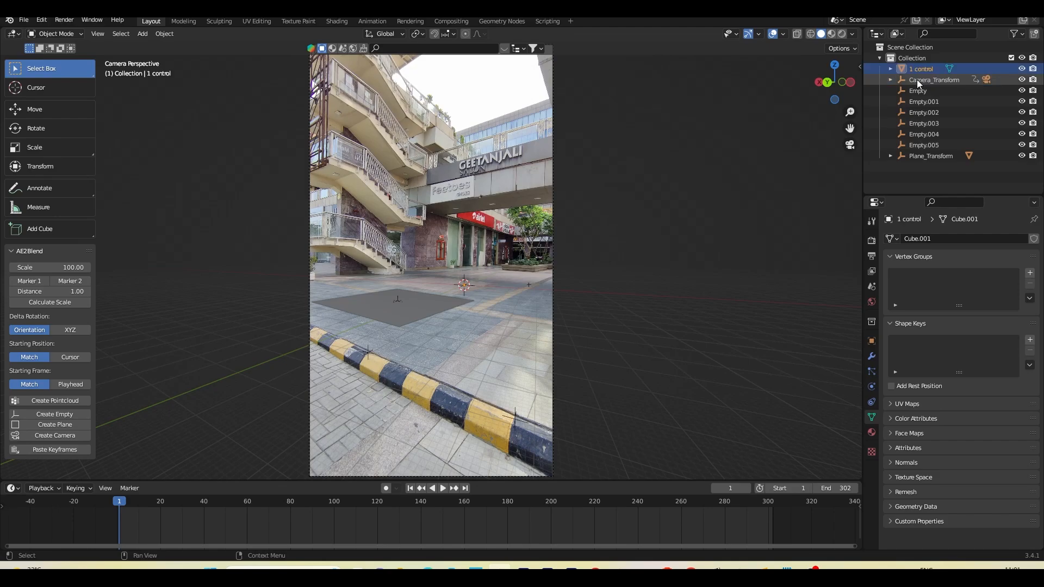
Step: Parent Camera_Transform, all six empties and Plane_Transform to the 1 control cube using Object (Keep Transform)
{"action": "left_click", "coordinate": [916, 79]}
{"action": "left_click", "coordinate": [927, 156], "text": "shift"}
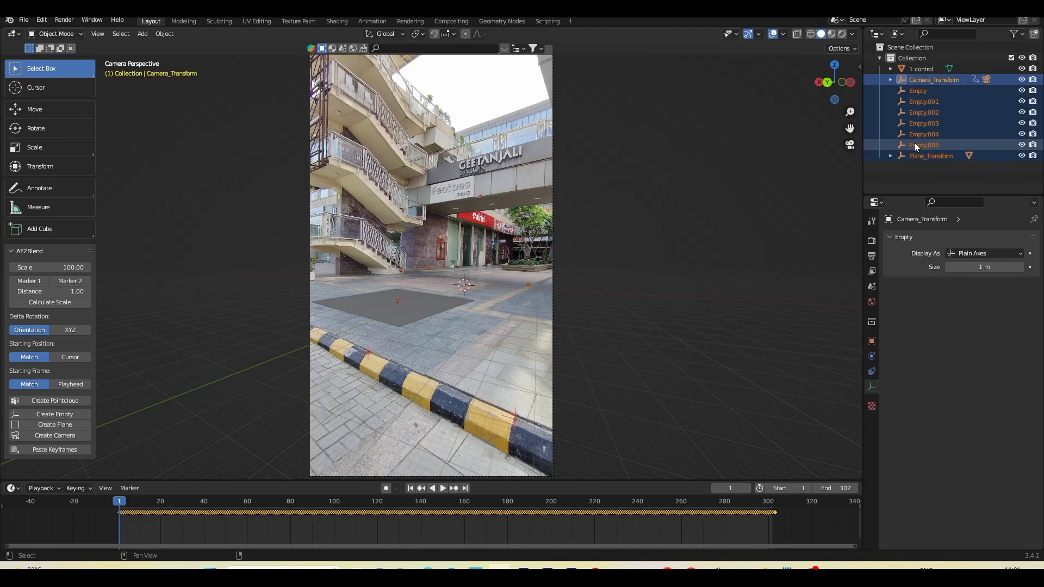
{"action": "scroll", "coordinate": [537, 330], "scroll_direction": "up", "scroll_amount": 15}
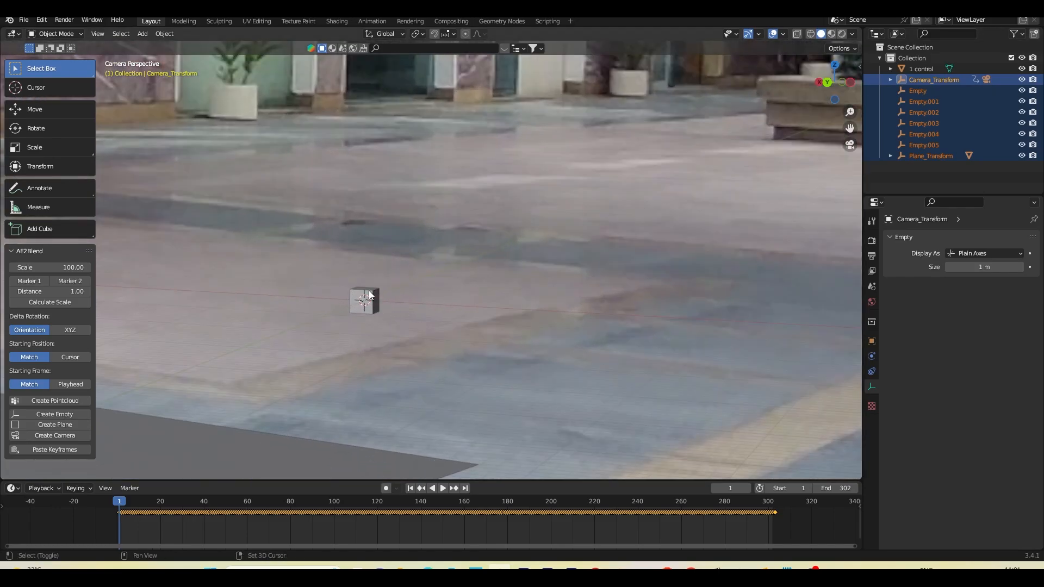
{"action": "left_click", "coordinate": [365, 296], "text": "shift"}
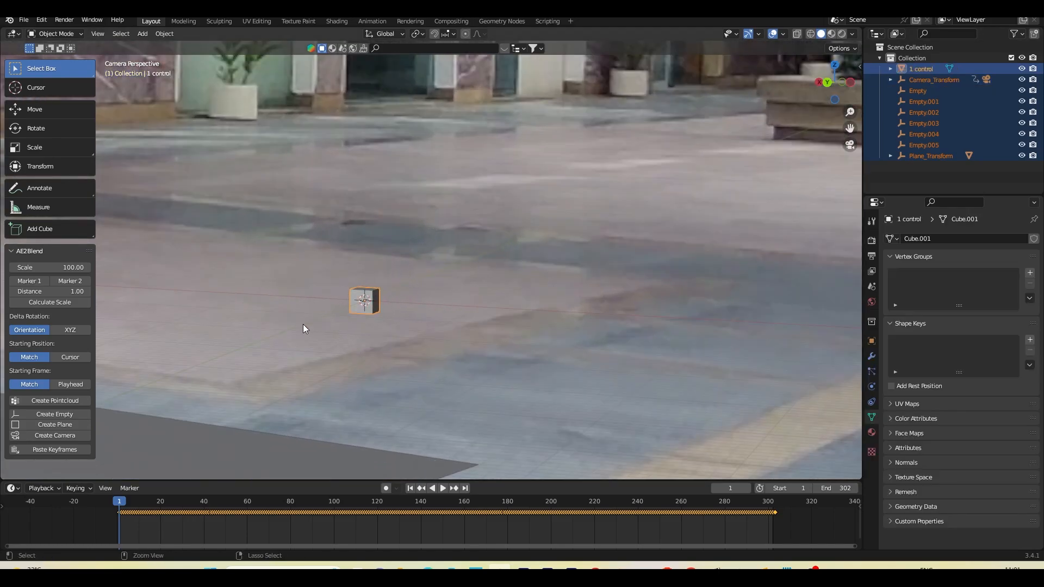
{"action": "key", "text": "ctrl+p"}
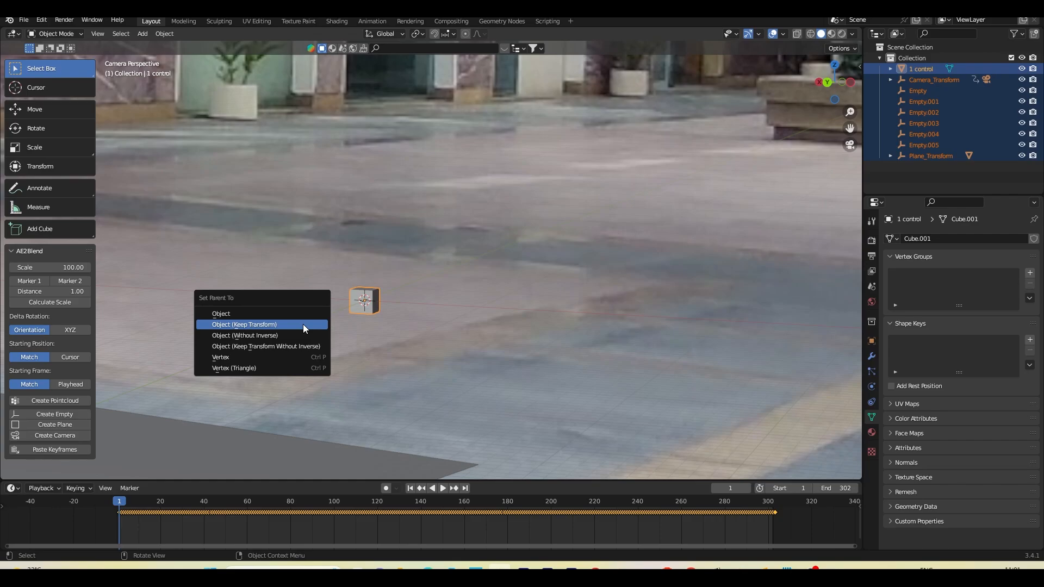
{"action": "left_click", "coordinate": [302, 324]}
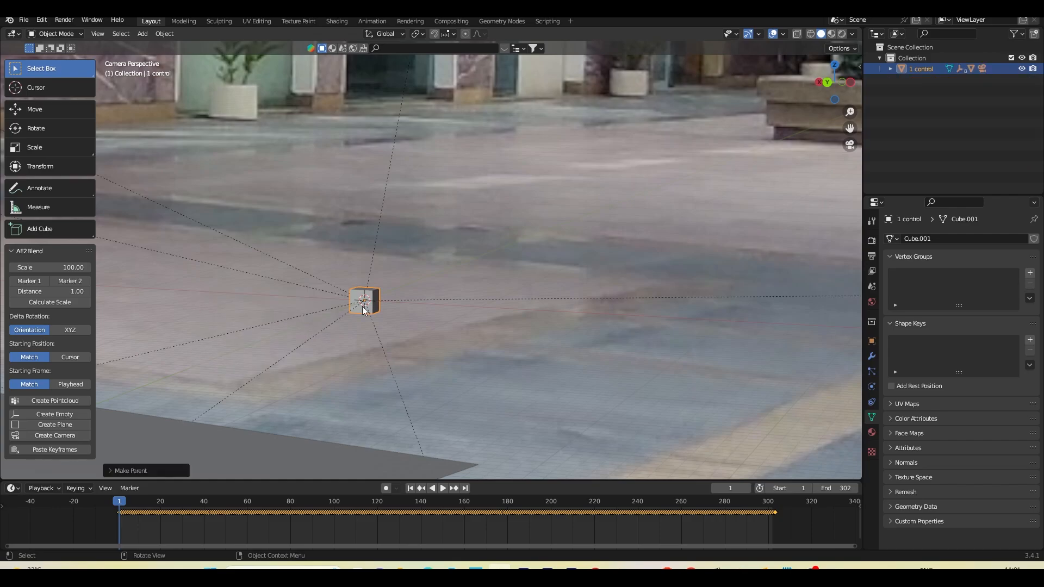
Step: Scale the 1 control cube and its children down uniformly to about 0.146
{"action": "key", "text": "Home"}
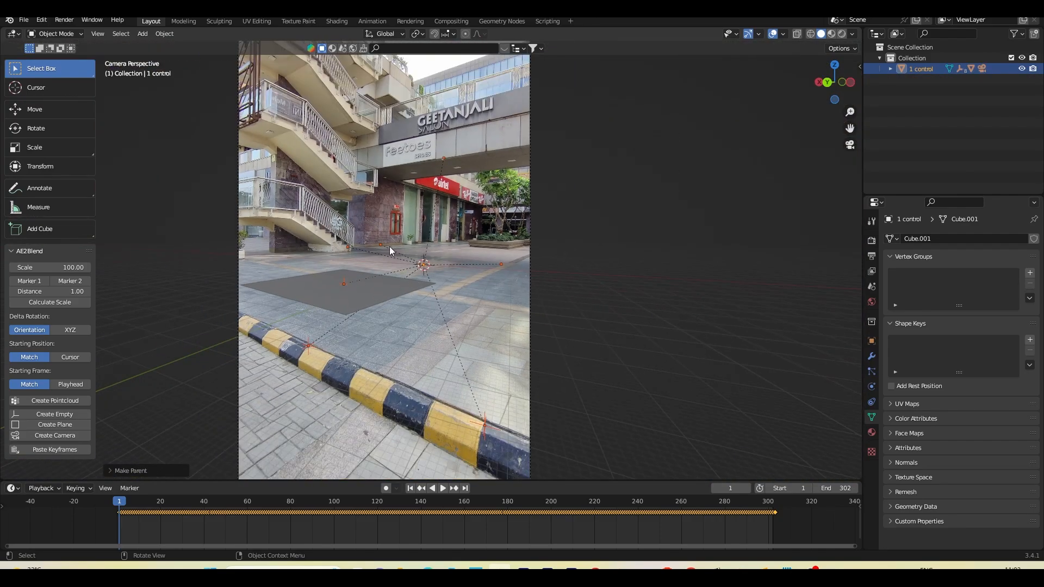
{"action": "scroll", "coordinate": [470, 274], "scroll_direction": "up", "scroll_amount": 4}
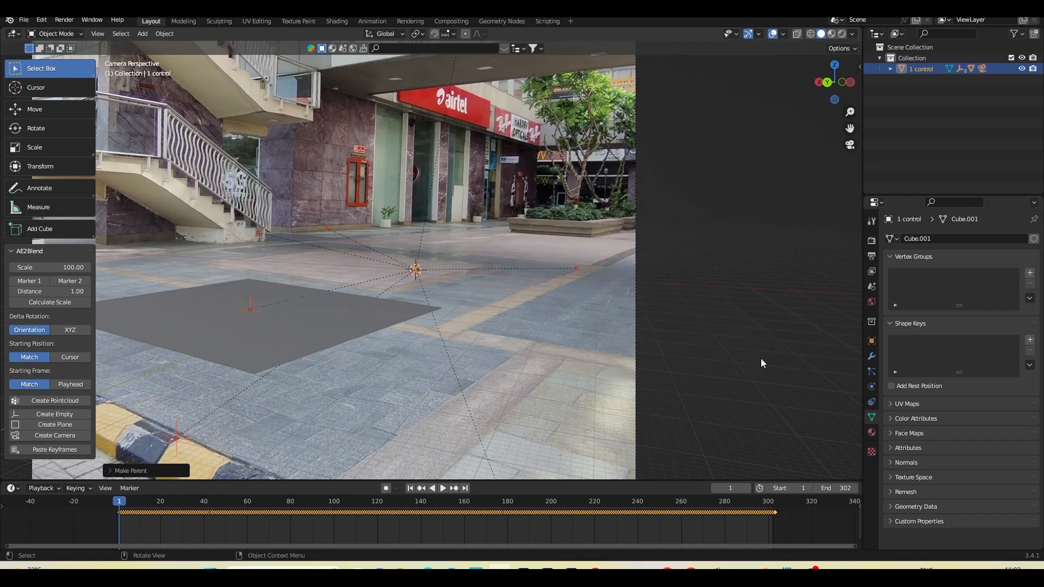
{"action": "key", "text": "s"}
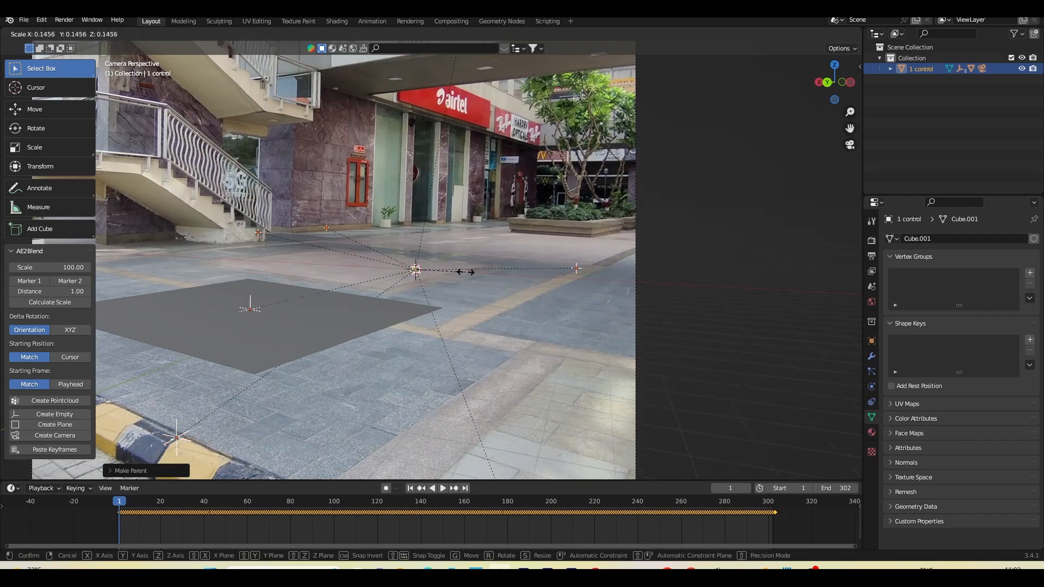
{"action": "left_click", "coordinate": [465, 272]}
Step: Add a second cube at the origin as a size reference and check its dimensions
{"action": "key", "text": "shift+a"}
{"action": "mouse_move", "coordinate": [454, 279]}
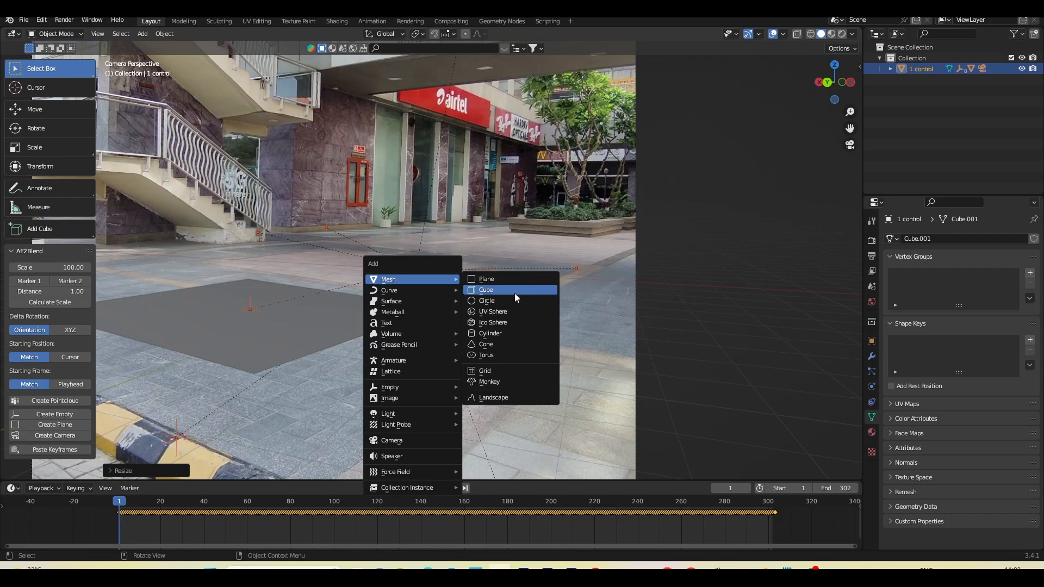
{"action": "left_click", "coordinate": [514, 293]}
{"action": "scroll", "coordinate": [494, 329], "scroll_direction": "down", "scroll_amount": 4}
{"action": "scroll", "coordinate": [467, 278], "scroll_direction": "up", "scroll_amount": 3}
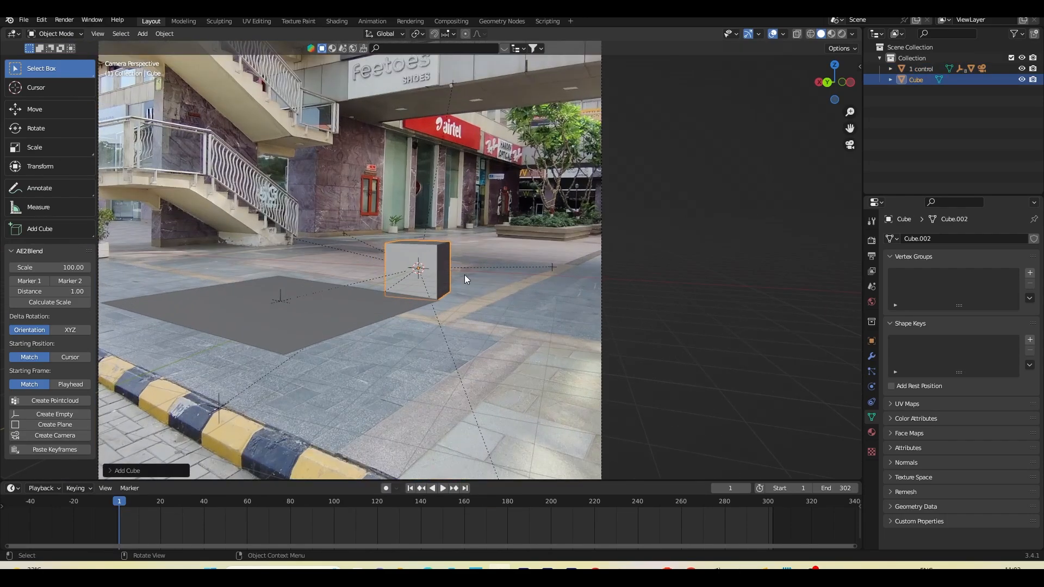
{"action": "key", "text": "n"}
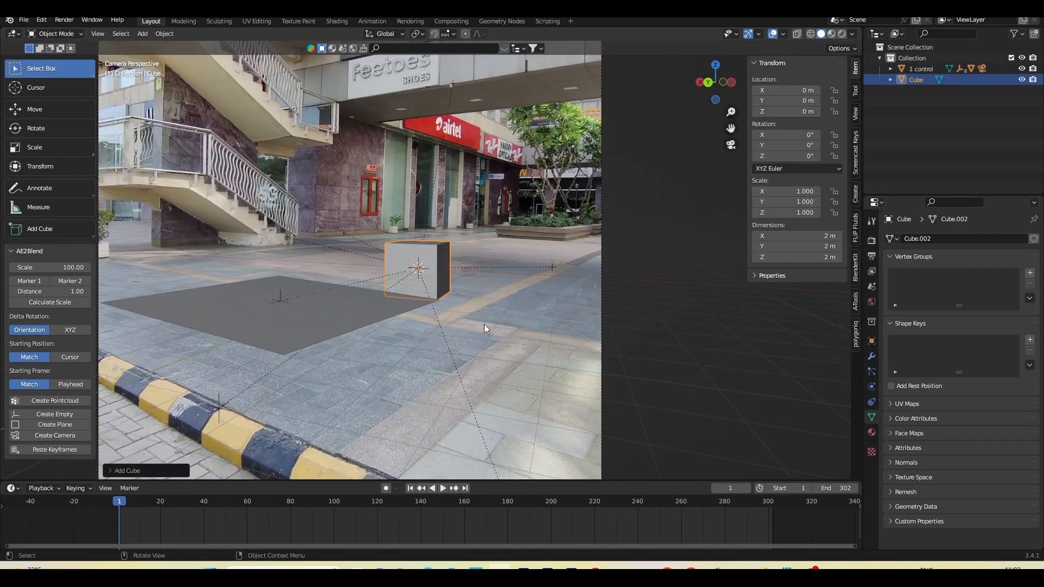
{"action": "key", "text": "n"}
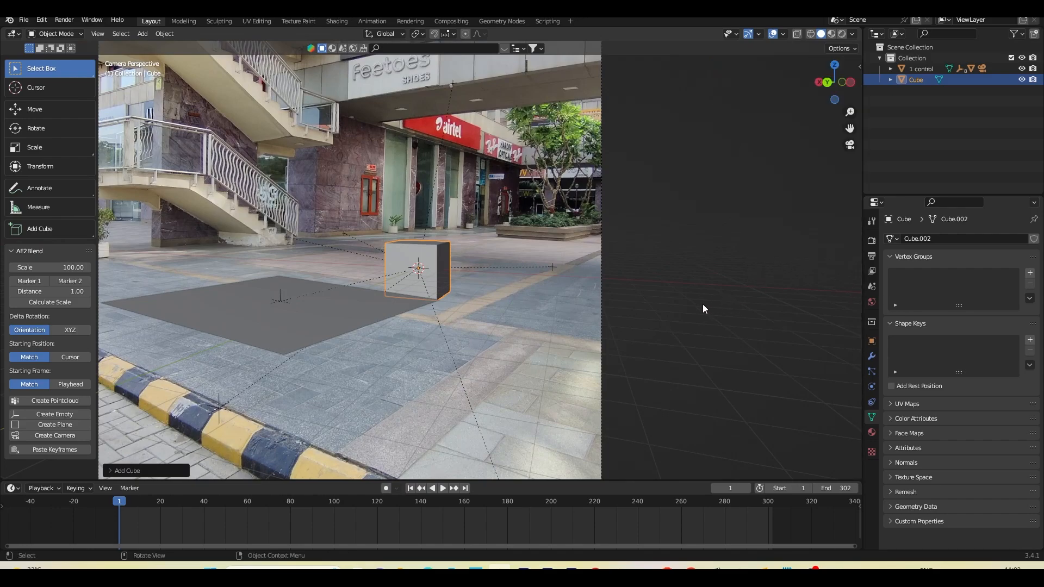
Step: Scale 1 control down further so that the reference cube looks larger against the footage
{"action": "left_click", "coordinate": [919, 72]}
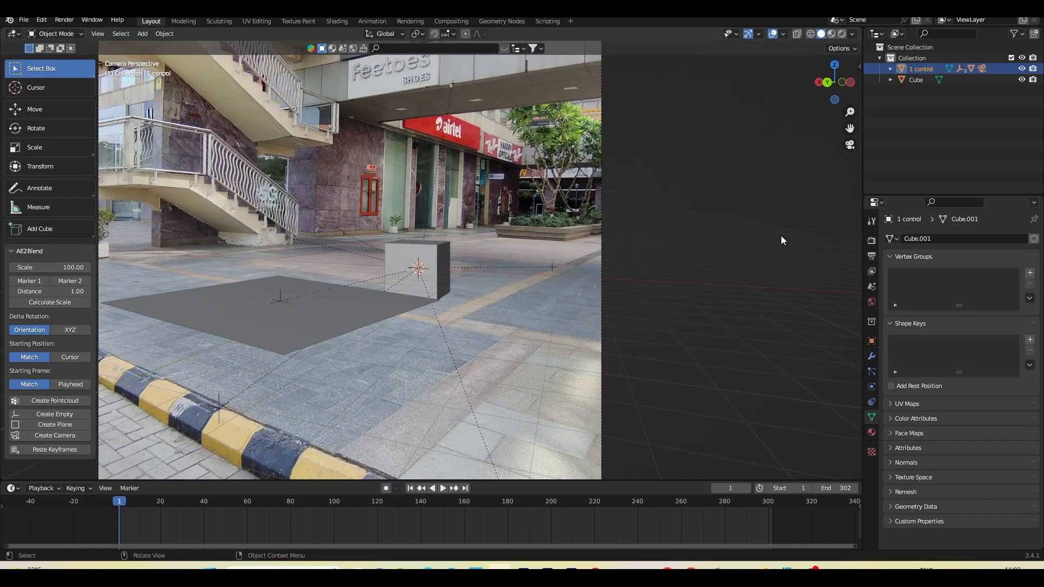
{"action": "key", "text": "s"}
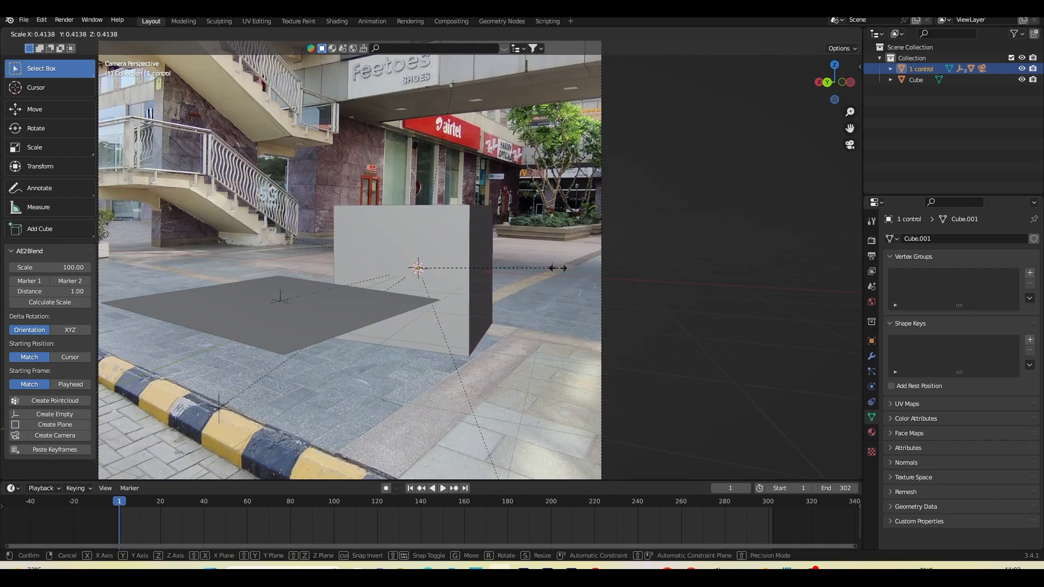
{"action": "left_click", "coordinate": [585, 261]}
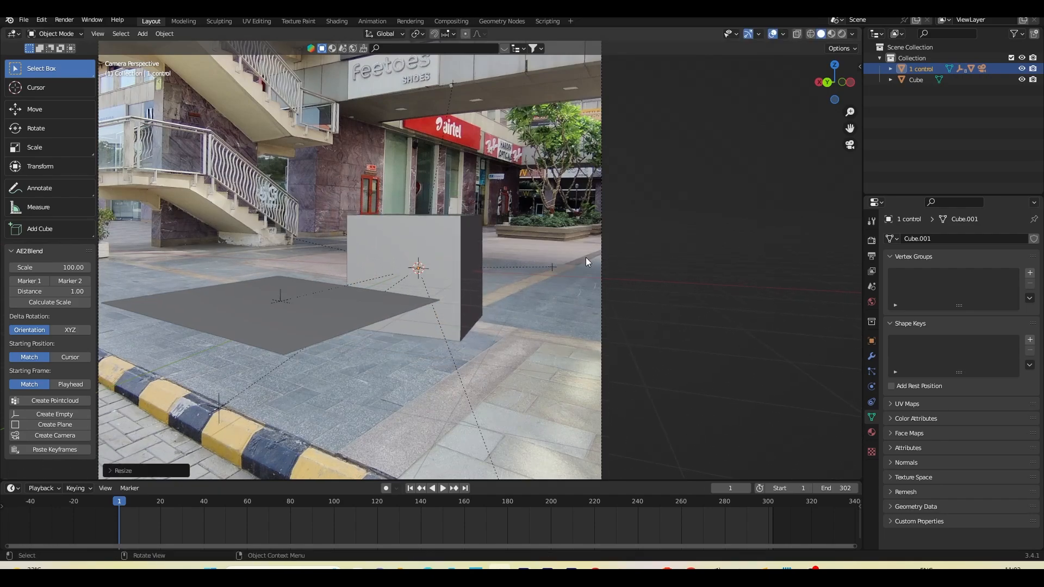
Step: Rotate 1 control slightly about the global Z axis and play the animation to check the reference cube's alignment
{"action": "scroll", "coordinate": [497, 319], "scroll_direction": "down", "scroll_amount": 4}
{"action": "middle_click_drag", "start_coordinate": [572, 305], "coordinate": [537, 317], "text": "shift"}
{"action": "scroll", "coordinate": [544, 316], "scroll_direction": "up", "scroll_amount": 1}
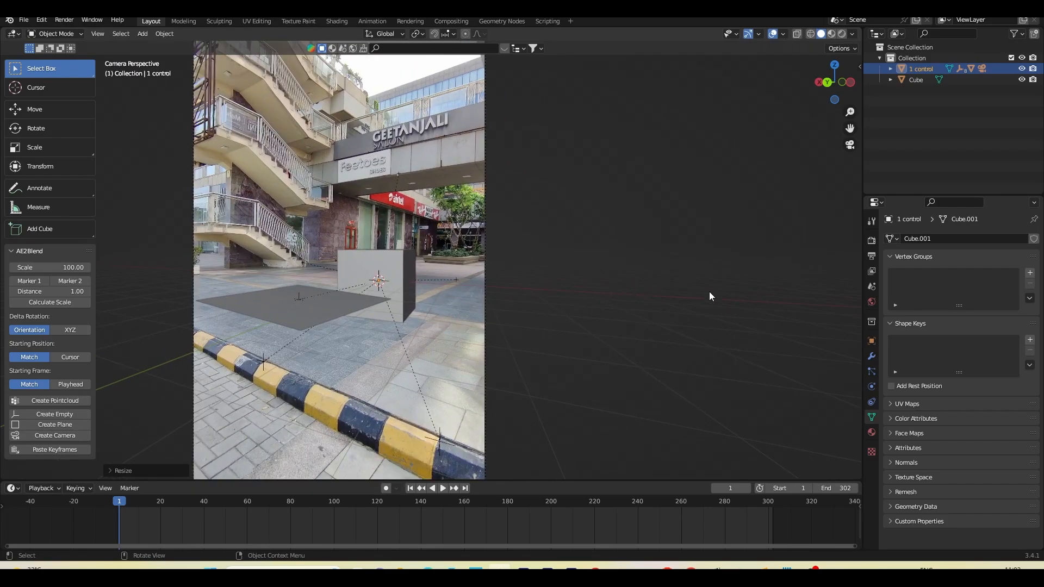
{"action": "key", "text": "r"}
{"action": "key", "text": "z"}
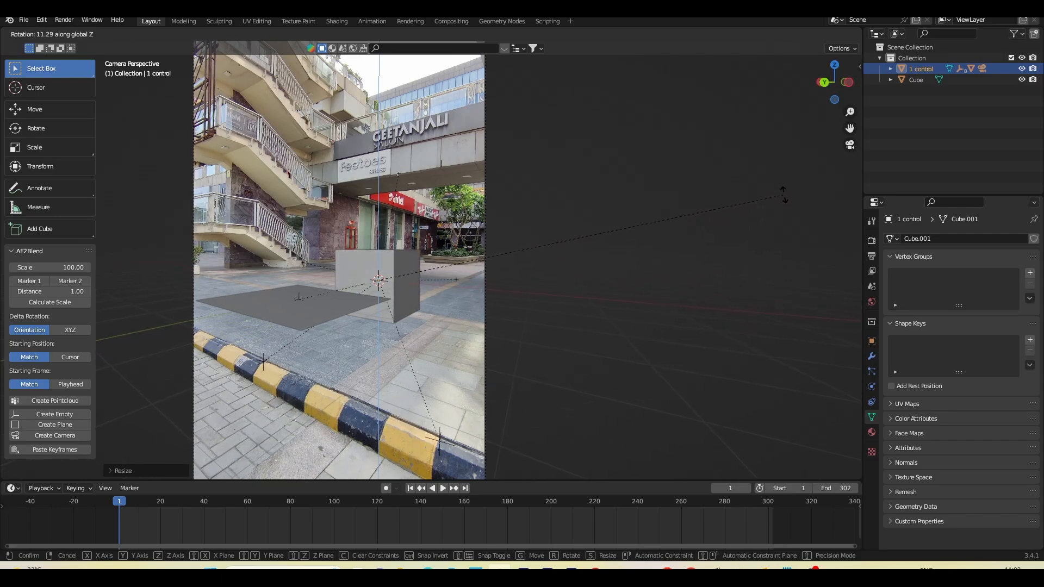
{"action": "left_click", "coordinate": [773, 202]}
{"action": "left_click", "coordinate": [443, 488]}
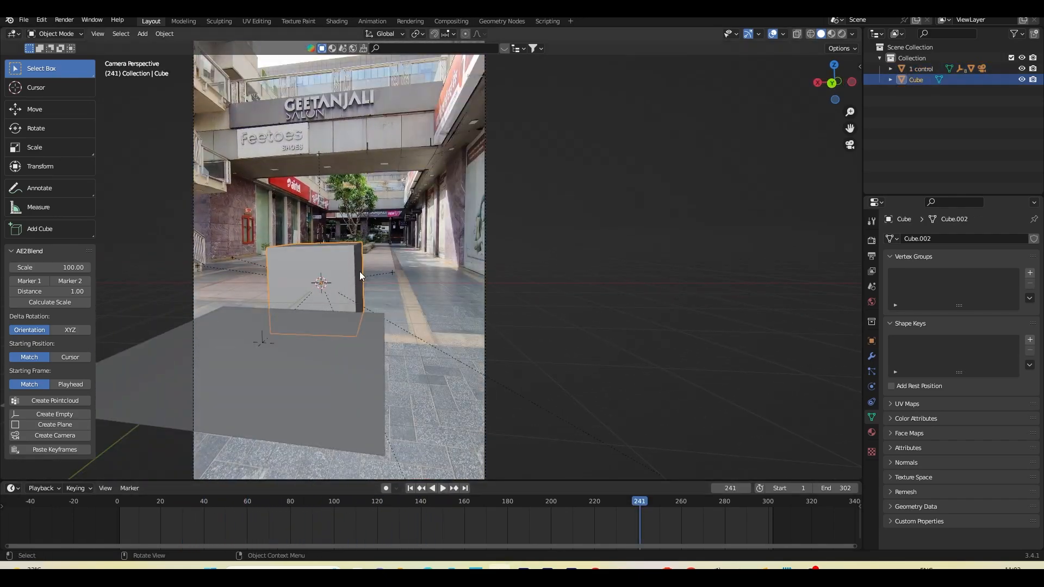
Step: Delete the reference cube and turn off Relationship Lines in the viewport overlays
{"action": "key", "text": "Delete"}
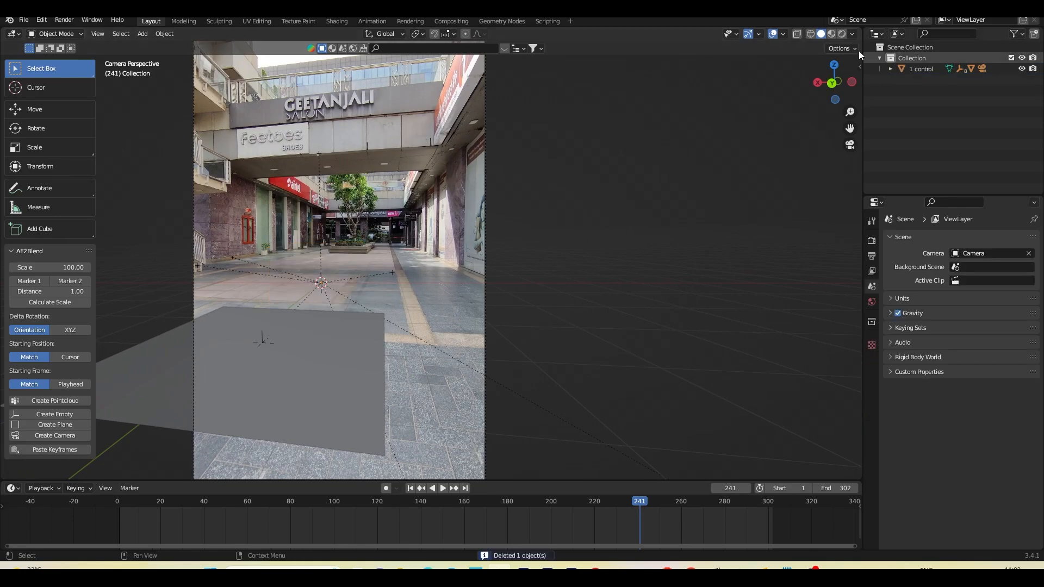
{"action": "left_click", "coordinate": [783, 34]}
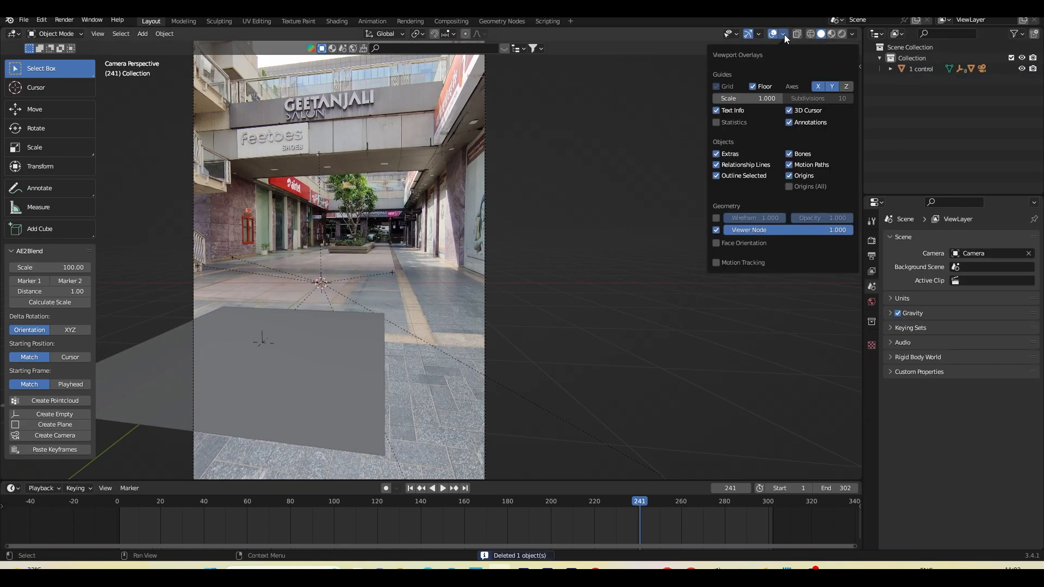
{"action": "left_click", "coordinate": [716, 165]}
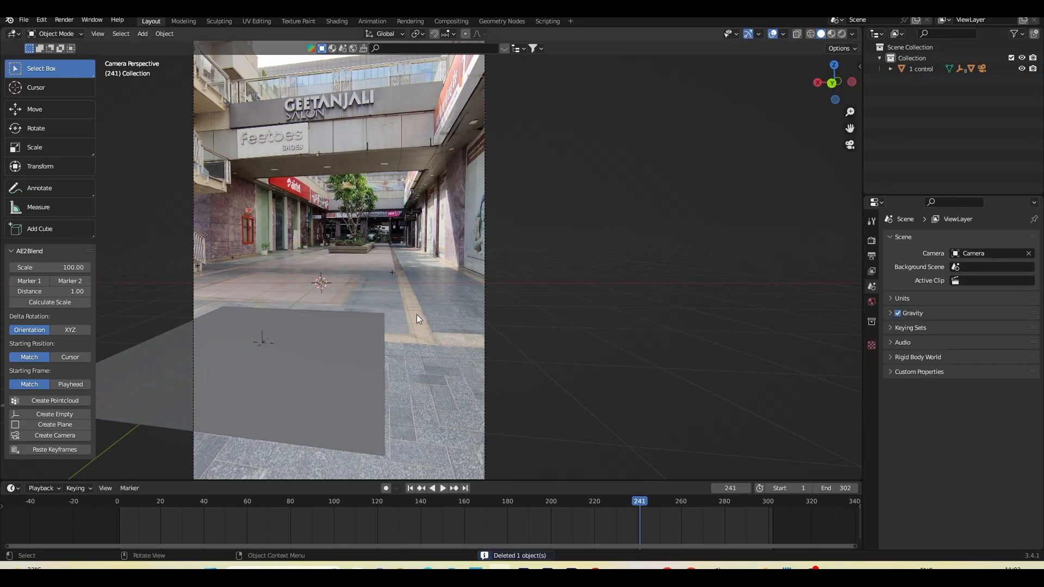
Step: Scrub the timeline up to frame 290 to check the plane's tracking, return to frame 1 and save the Blender file
{"action": "left_click_drag", "start_coordinate": [283, 518], "coordinate": [681, 516]}
{"action": "middle_click_drag", "start_coordinate": [386, 355], "coordinate": [338, 360], "text": "shift"}
{"action": "left_click_drag", "start_coordinate": [682, 503], "coordinate": [745, 501]}
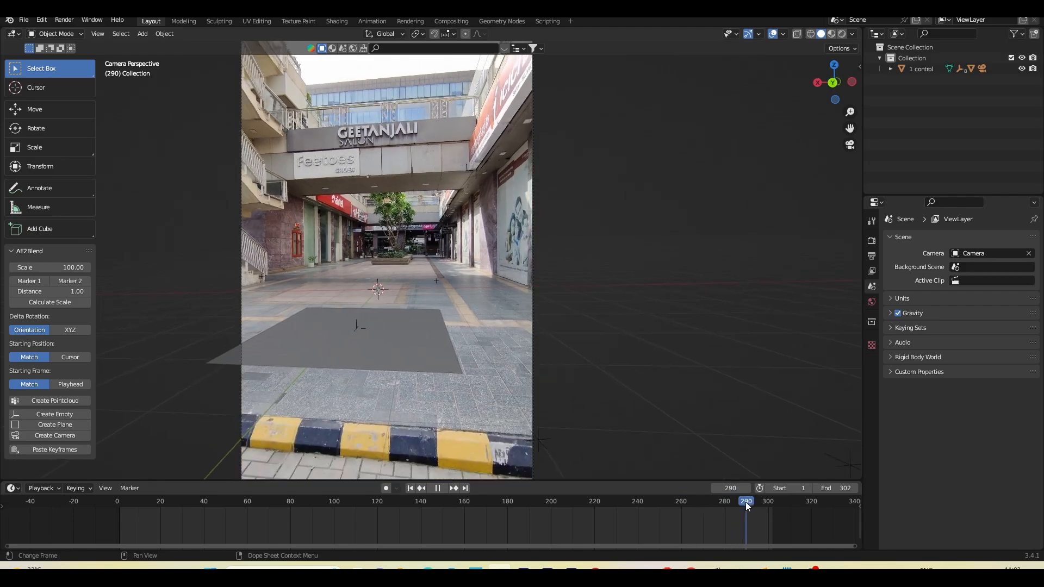
{"action": "mouse_move", "coordinate": [504, 351]}
{"action": "middle_mouse_down", "text": "shift"}
{"action": "mouse_move", "coordinate": [527, 358]}
{"action": "mouse_move", "coordinate": [495, 370]}
{"action": "middle_mouse_up", "text": "shift"}
{"action": "scroll", "coordinate": [439, 350], "scroll_direction": "up", "scroll_amount": 2}
{"action": "middle_click_drag", "start_coordinate": [439, 350], "coordinate": [452, 311], "text": "shift"}
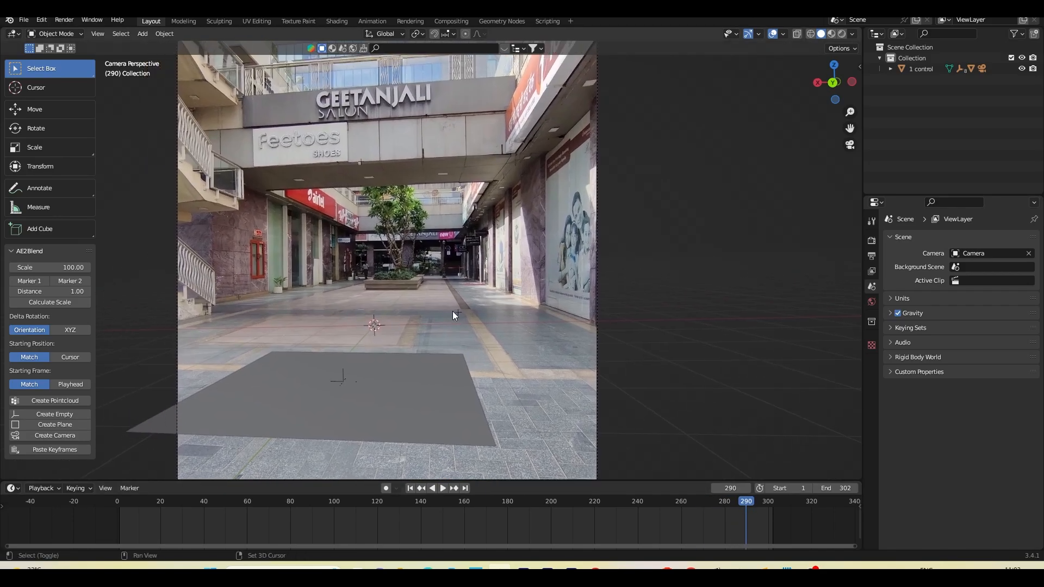
{"action": "left_click", "coordinate": [414, 489]}
{"action": "key", "text": "ctrl+s"}
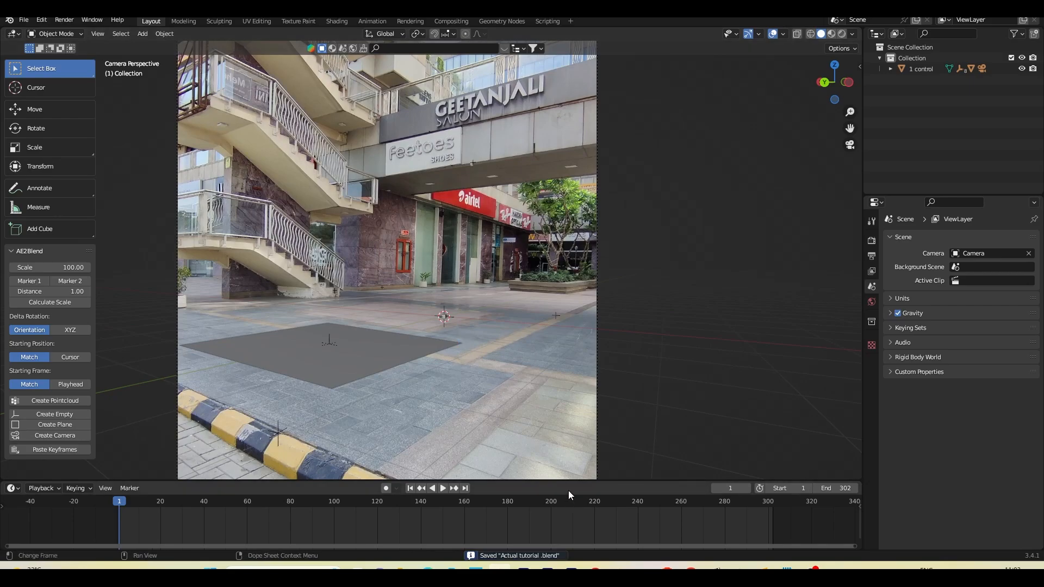
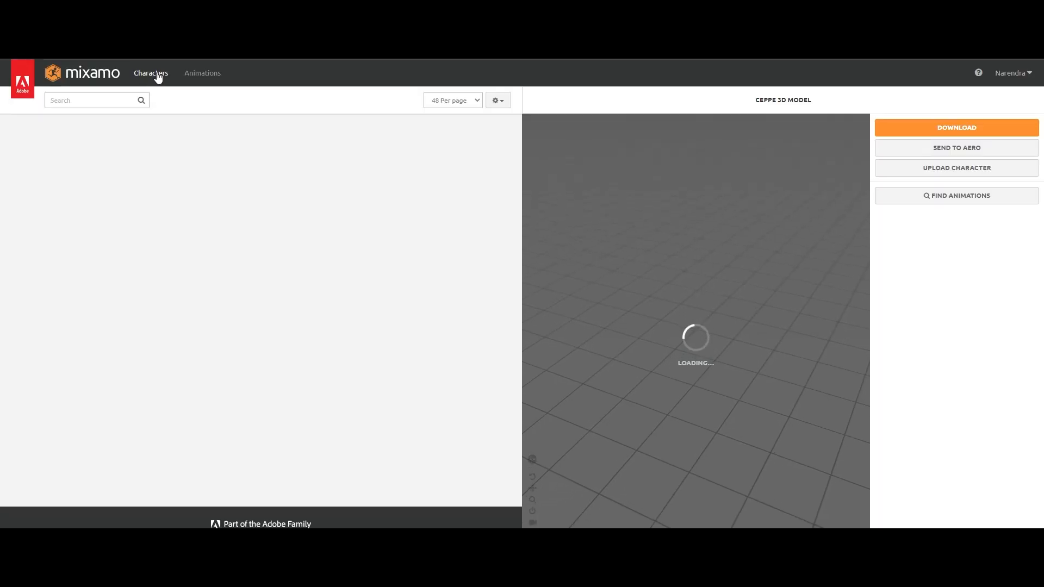
Step: Browse the Mixamo character library, load the Alien Soldier character and view it from the front
{"action": "left_click", "coordinate": [156, 74]}
{"action": "scroll", "coordinate": [308, 461], "scroll_direction": "down", "scroll_amount": 4}
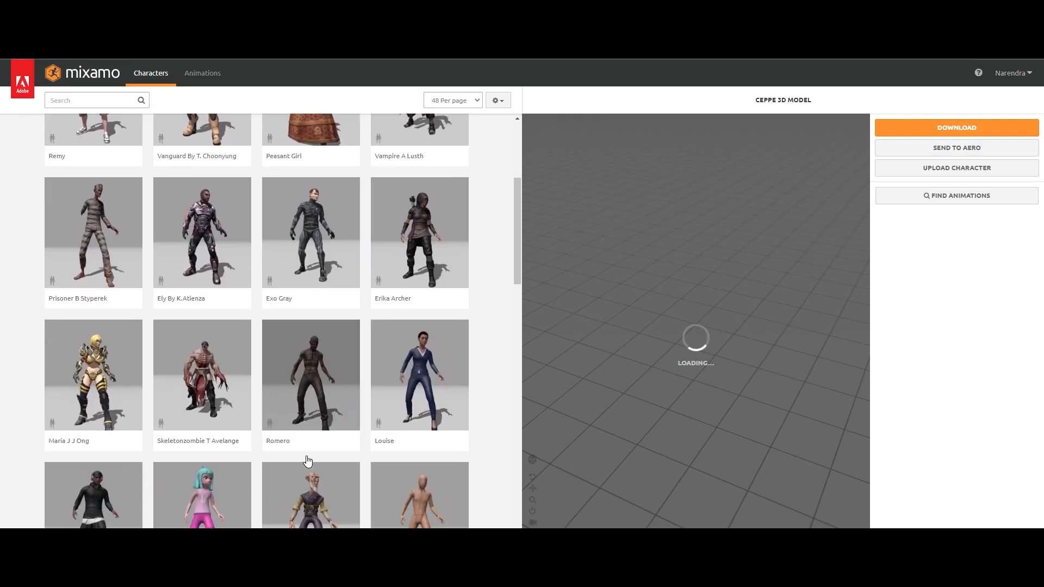
{"action": "scroll", "coordinate": [308, 461], "scroll_direction": "down", "scroll_amount": 5}
{"action": "scroll", "coordinate": [308, 461], "scroll_direction": "down", "scroll_amount": 8}
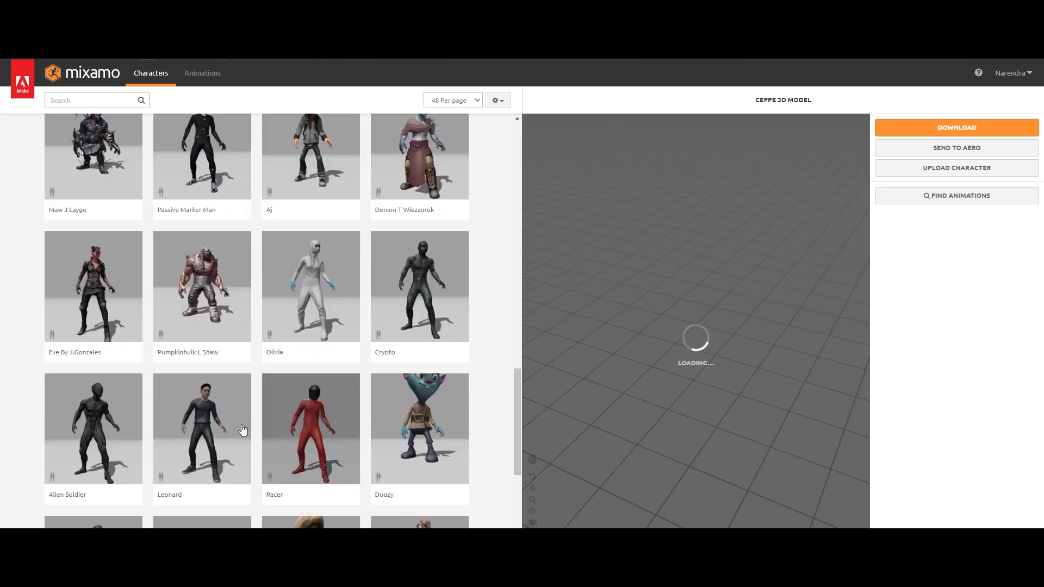
{"action": "left_click", "coordinate": [231, 422]}
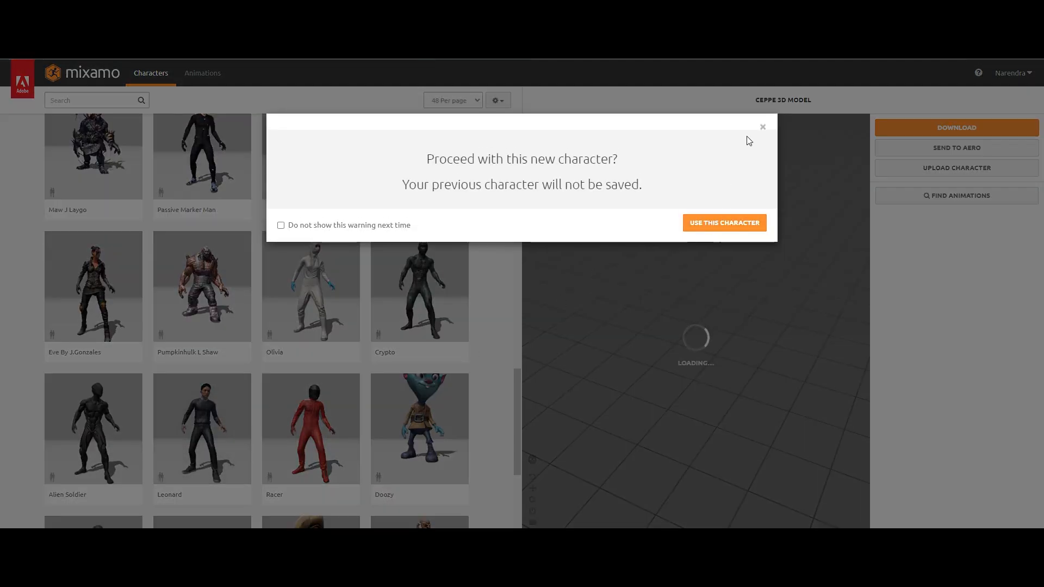
{"action": "left_click", "coordinate": [763, 128]}
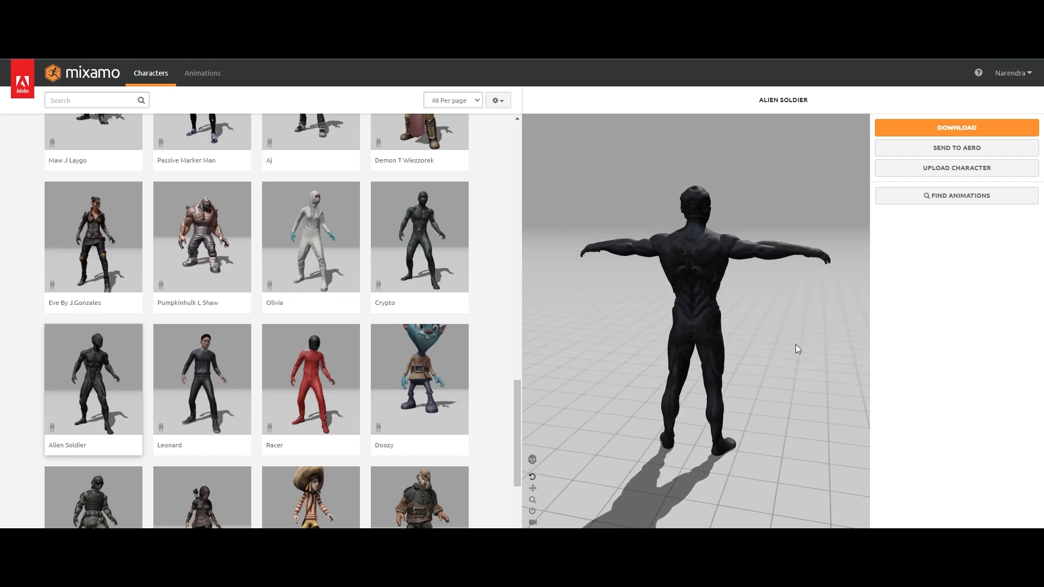
{"action": "left_click_drag", "start_coordinate": [651, 358], "coordinate": [704, 313]}
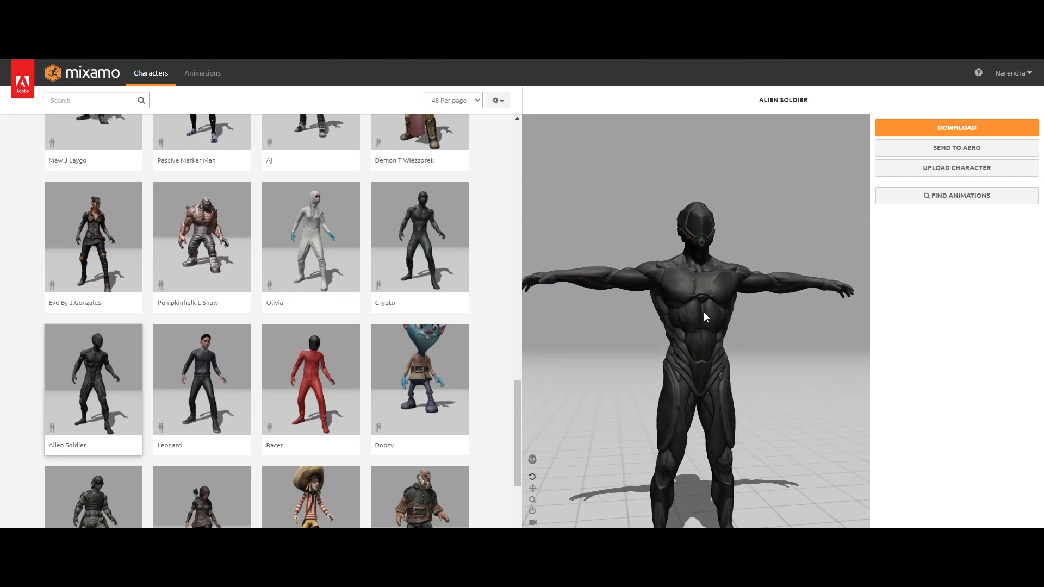
Step: Search the Mixamo animation library for "walking"
{"action": "left_click", "coordinate": [205, 76]}
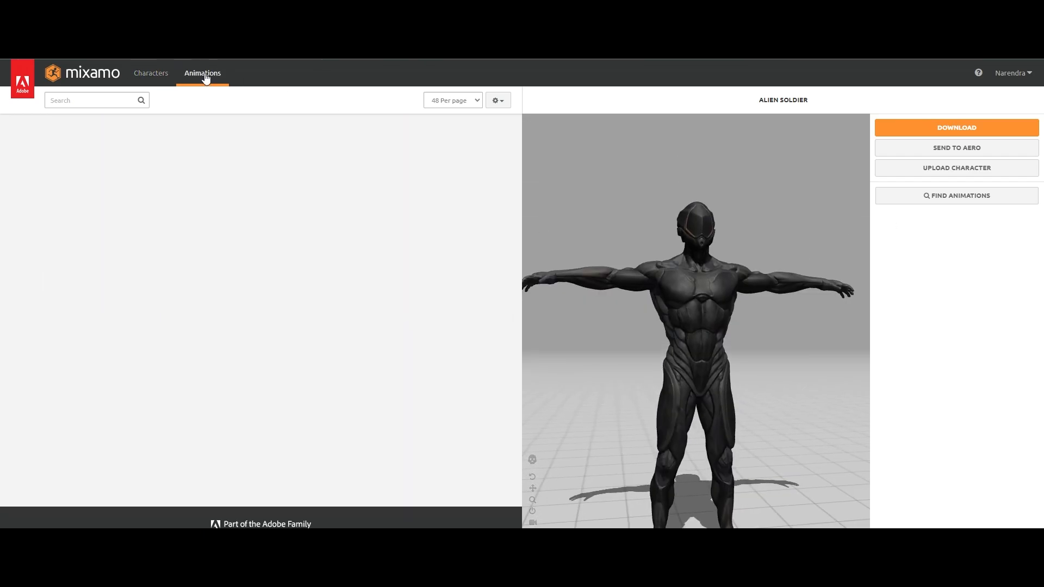
{"action": "left_click", "coordinate": [104, 107]}
{"action": "type", "text": "wal"}
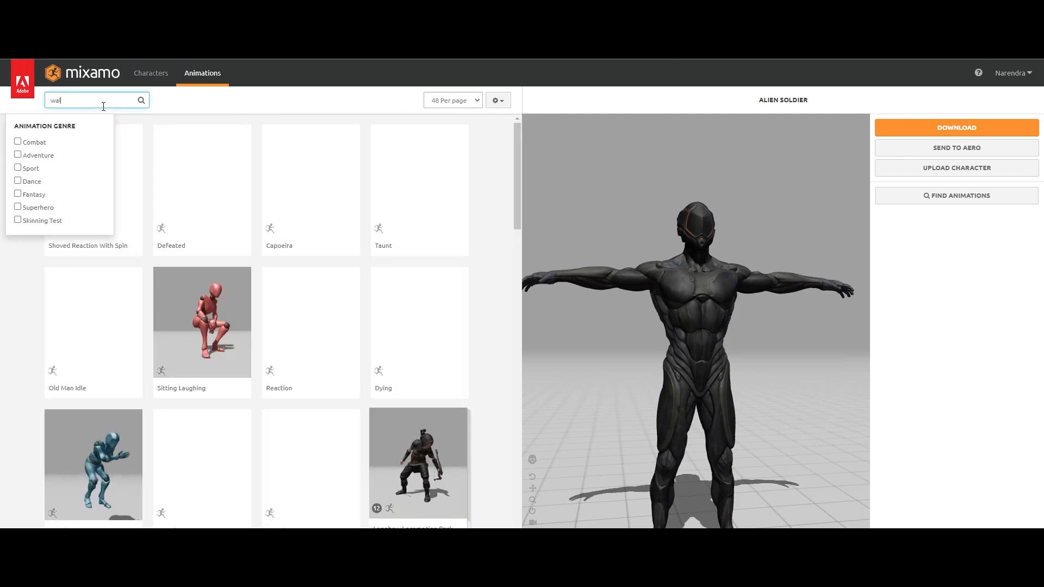
{"action": "type", "text": "king"}
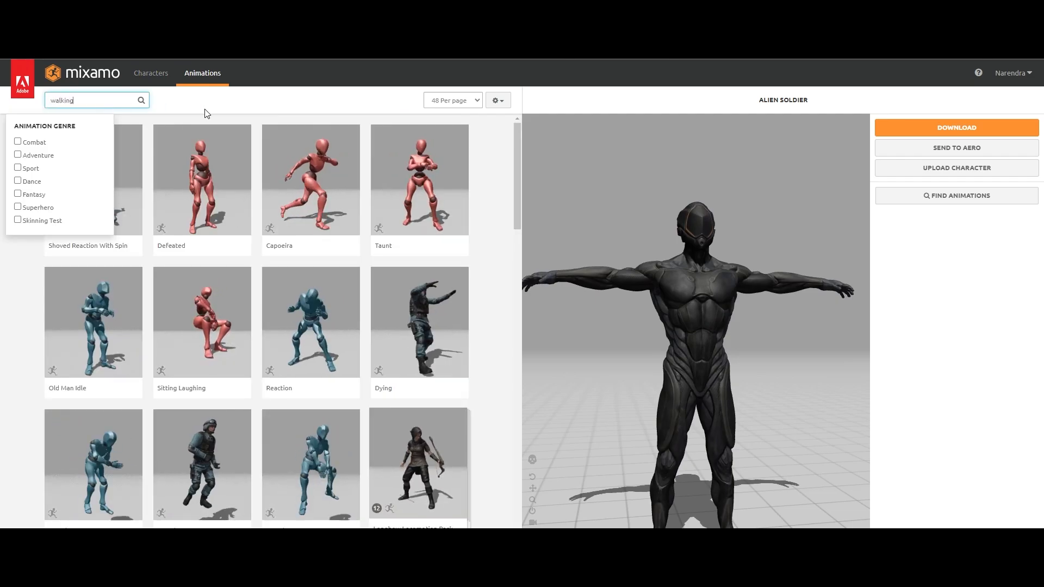
{"action": "left_click", "coordinate": [82, 99]}
{"action": "key", "text": "Return"}
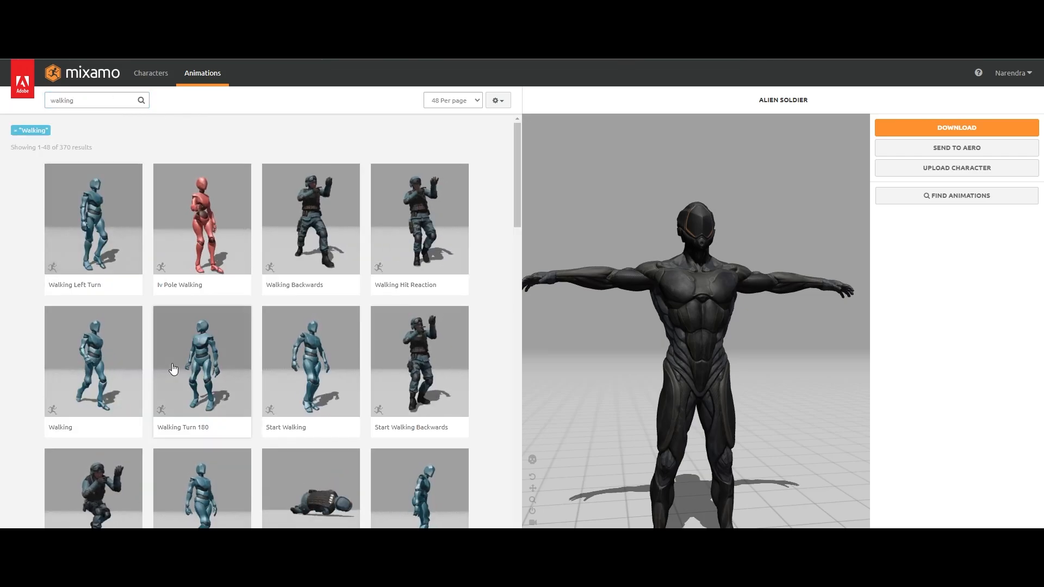
Step: Apply the Walking animation with In Place enabled and download it as FBX Binary with skin at 30 frames per second
{"action": "left_click", "coordinate": [103, 364]}
{"action": "left_click", "coordinate": [885, 320]}
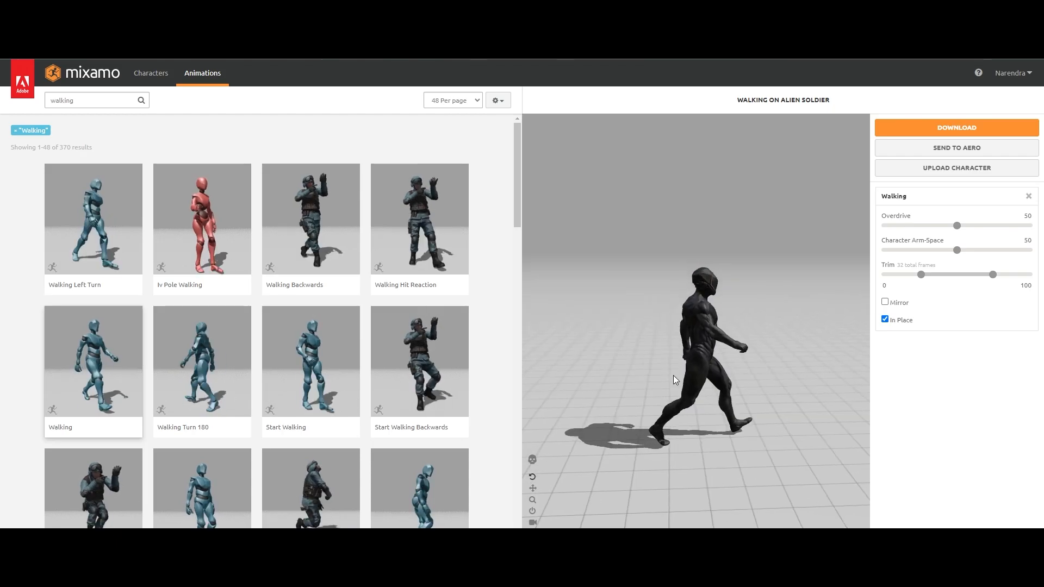
{"action": "left_click", "coordinate": [952, 127]}
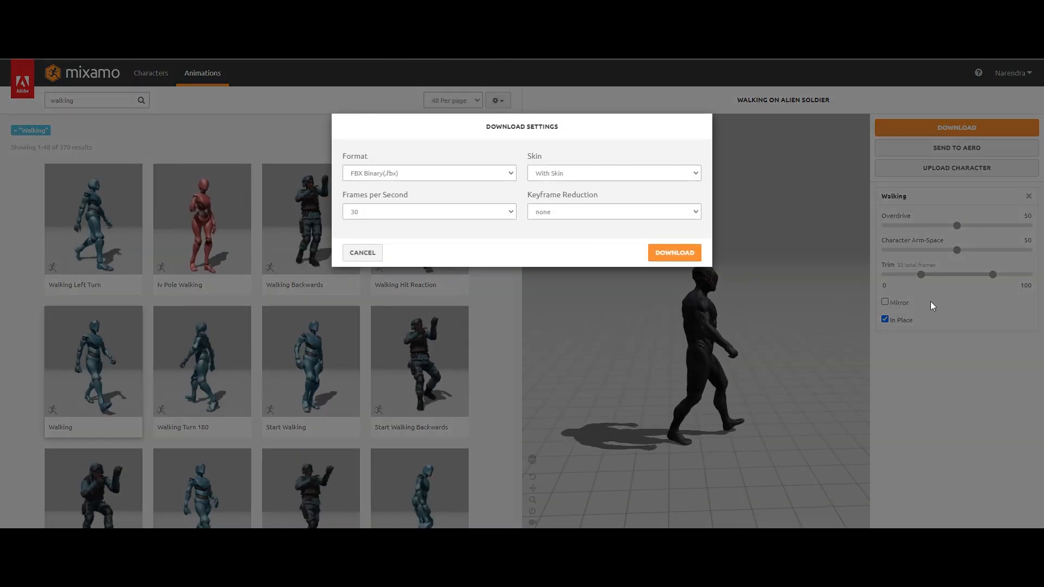
{"action": "left_click", "coordinate": [696, 259]}
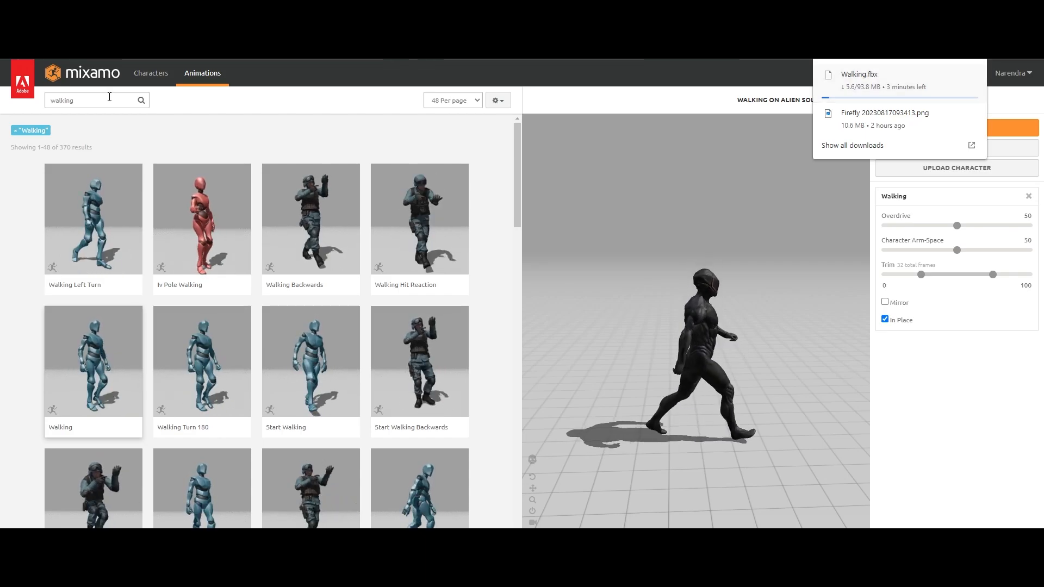
Step: Replace the character with Racer, keeping the Walking animation, and download the animated character
{"action": "left_click", "coordinate": [157, 74]}
{"action": "left_click", "coordinate": [292, 458]}
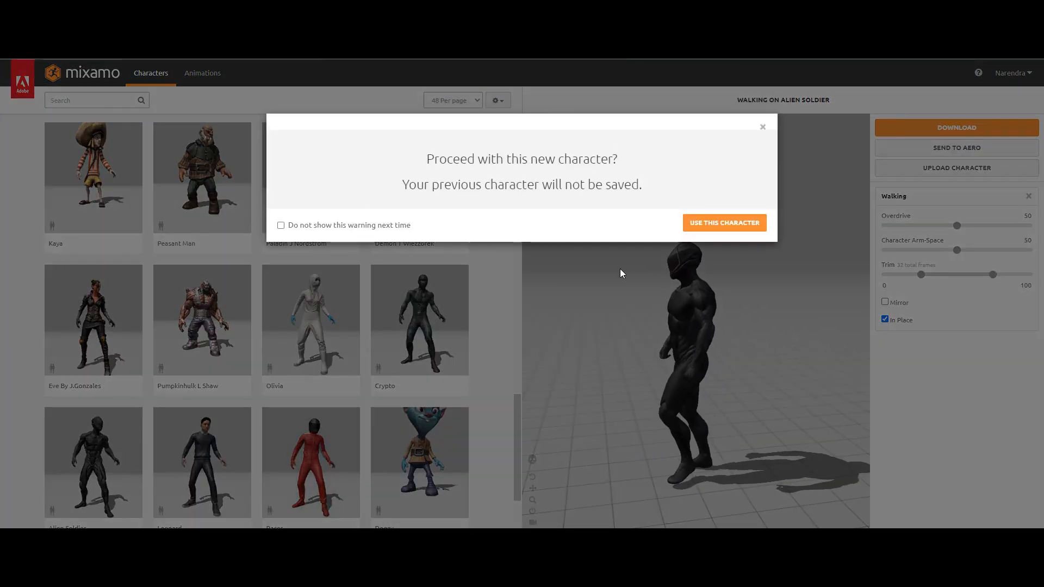
{"action": "left_click", "coordinate": [725, 223]}
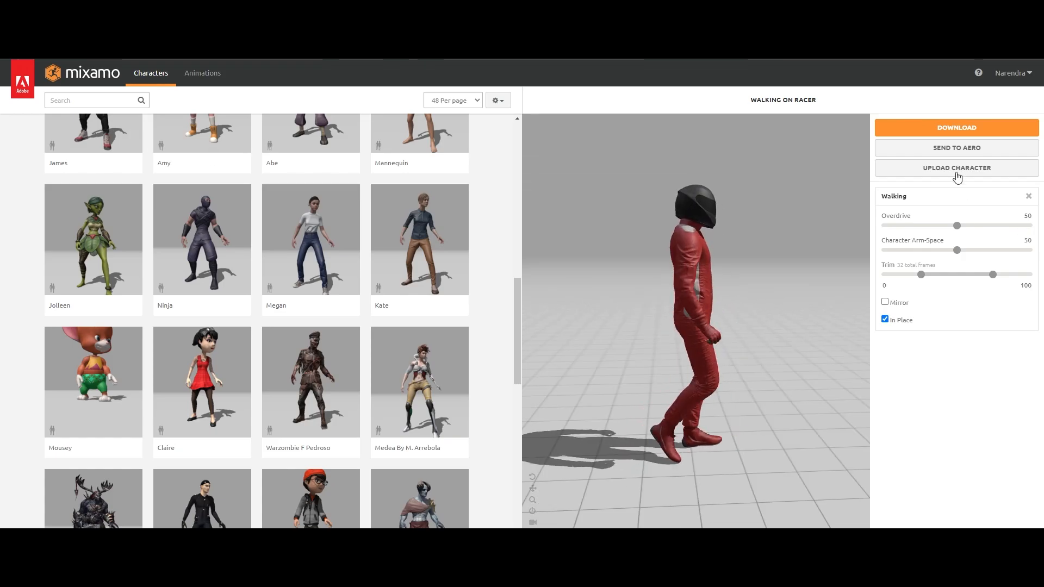
{"action": "left_click", "coordinate": [952, 127]}
{"action": "left_click", "coordinate": [673, 249]}
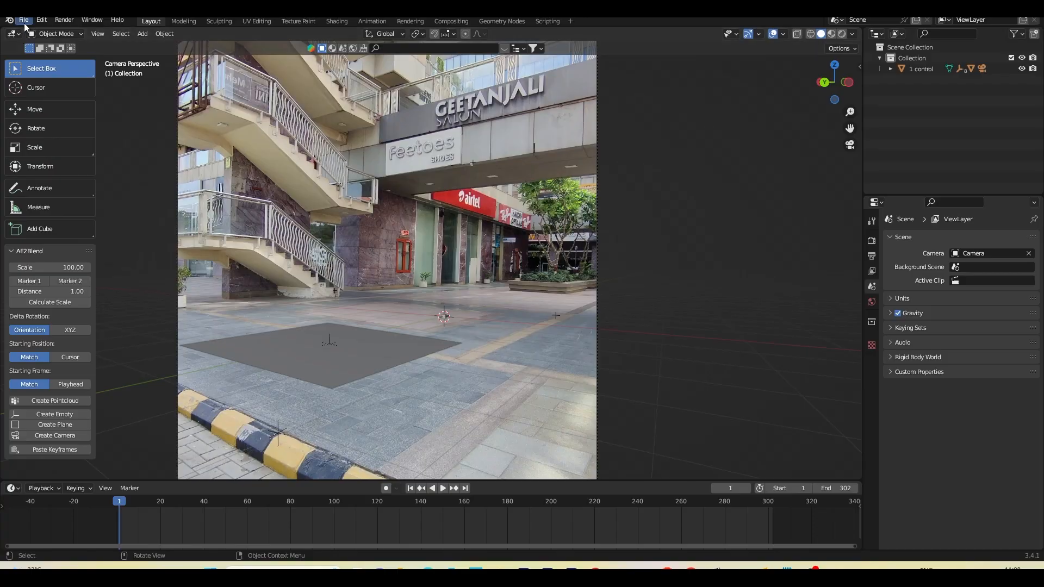
Step: Switch to Blender and import the FBX file "Walking (1).fbx" from the fire man vfx folder
{"action": "left_click", "coordinate": [25, 22]}
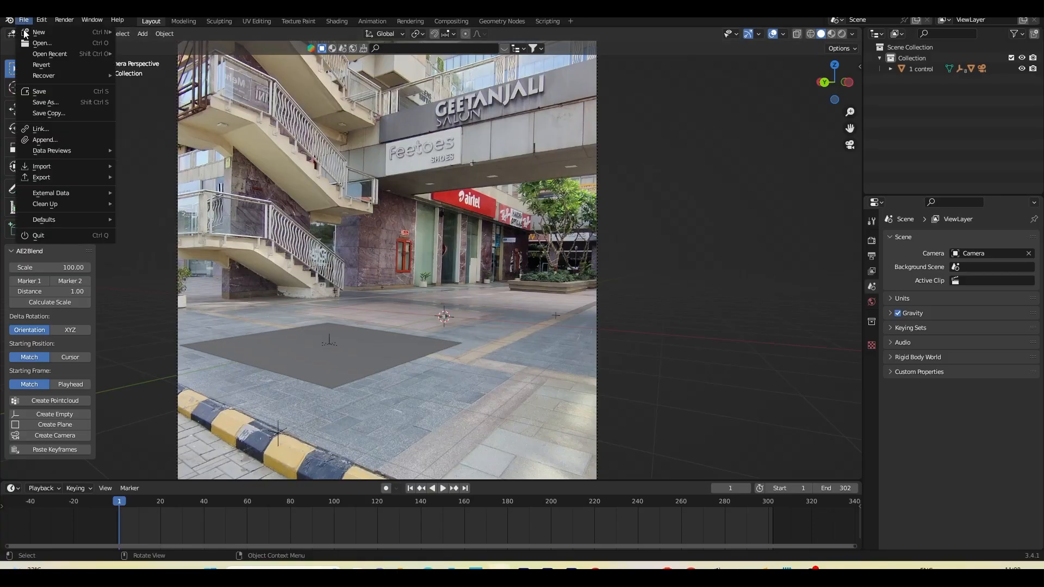
{"action": "mouse_move", "coordinate": [74, 169]}
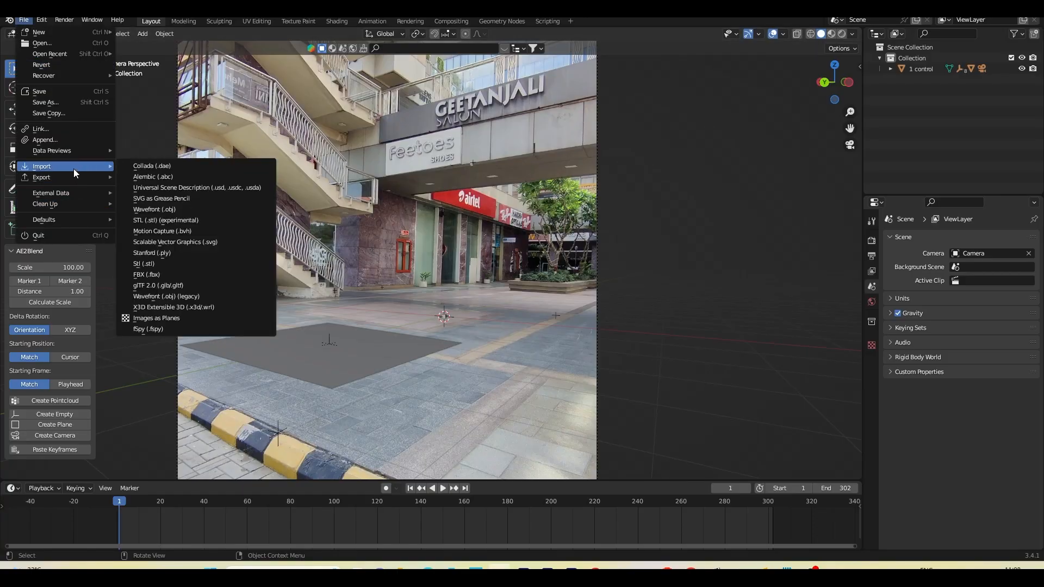
{"action": "left_click", "coordinate": [208, 275]}
{"action": "left_click", "coordinate": [404, 229]}
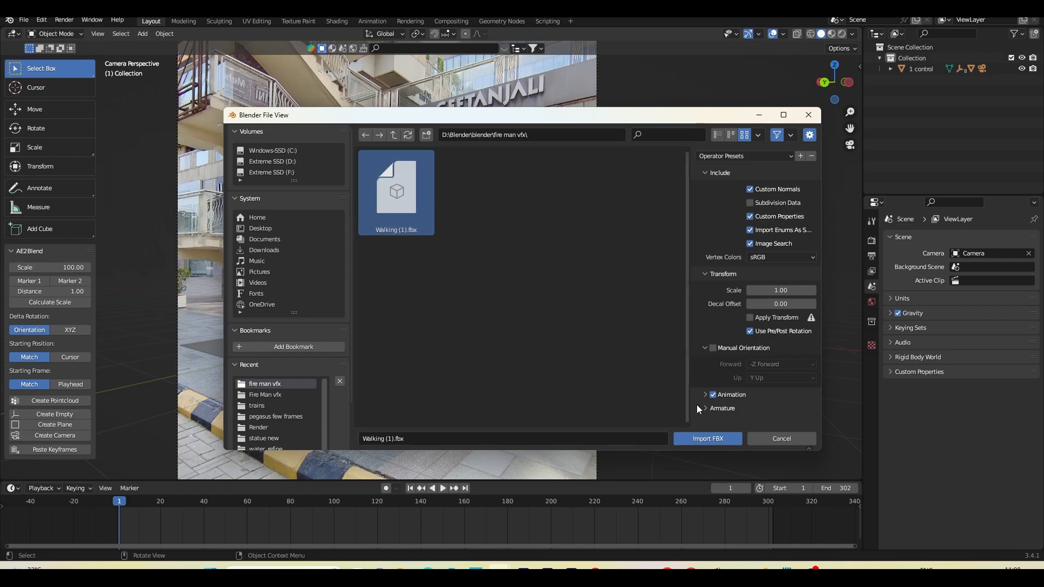
{"action": "left_click", "coordinate": [713, 438]}
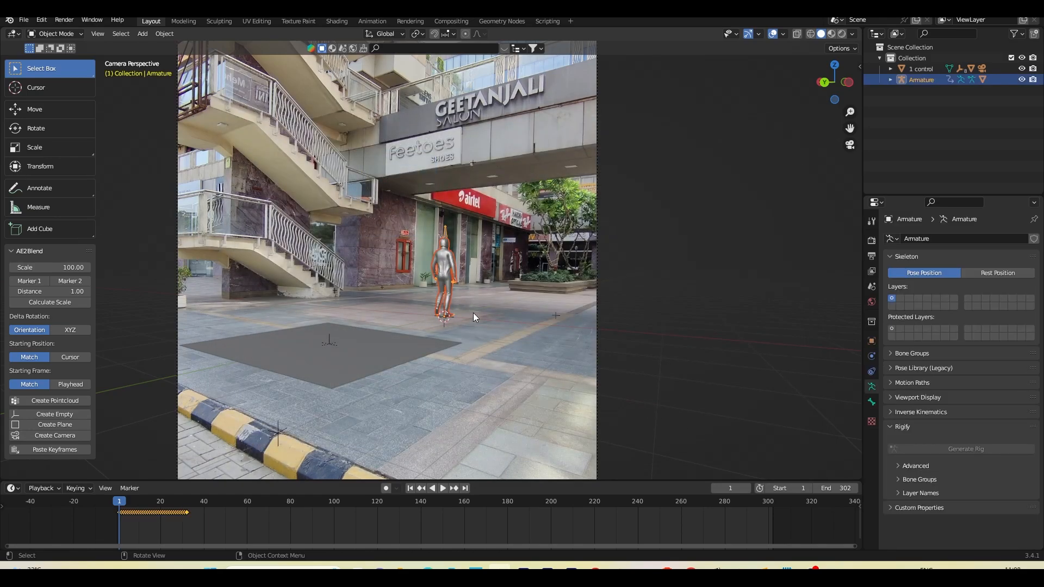
Step: Hide the 1 control cube at the character's feet in both the viewport and the render
{"action": "middle_click_drag", "start_coordinate": [494, 315], "coordinate": [461, 317]}
{"action": "scroll", "coordinate": [564, 393], "scroll_direction": "up", "scroll_amount": 4}
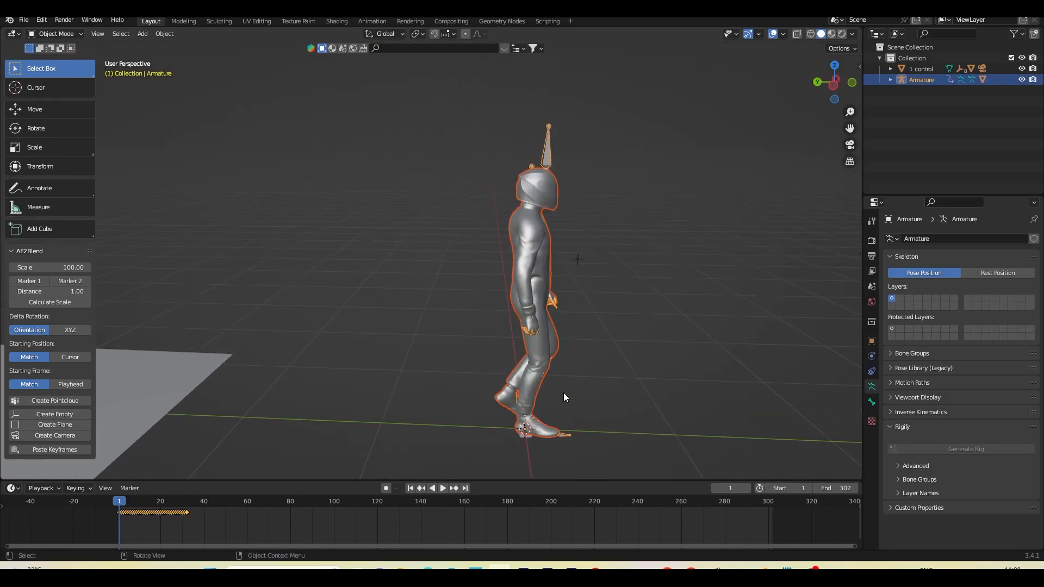
{"action": "middle_click_drag", "start_coordinate": [563, 393], "coordinate": [530, 379]}
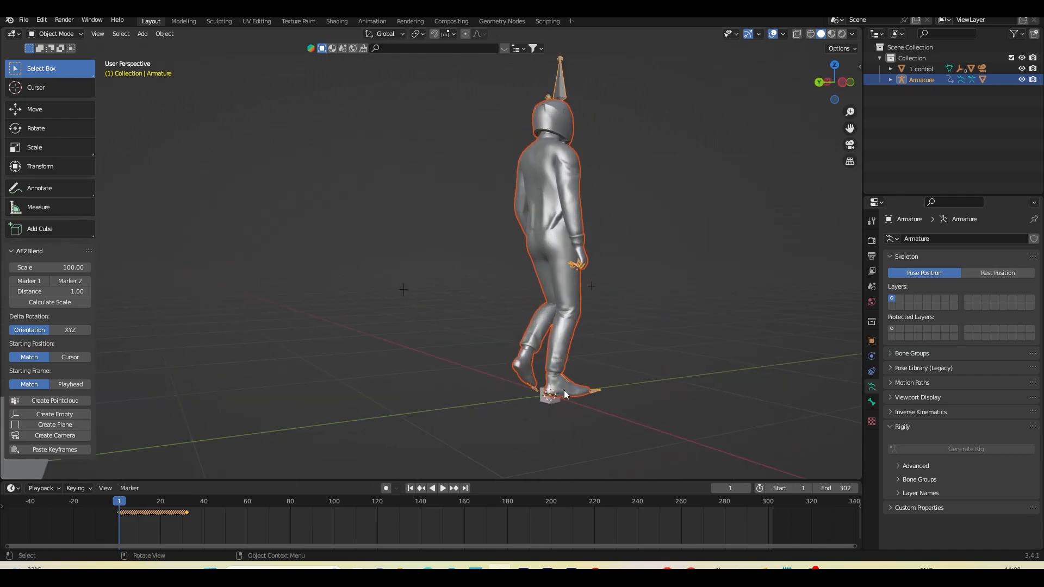
{"action": "left_click", "coordinate": [546, 403]}
{"action": "left_click", "coordinate": [1020, 71]}
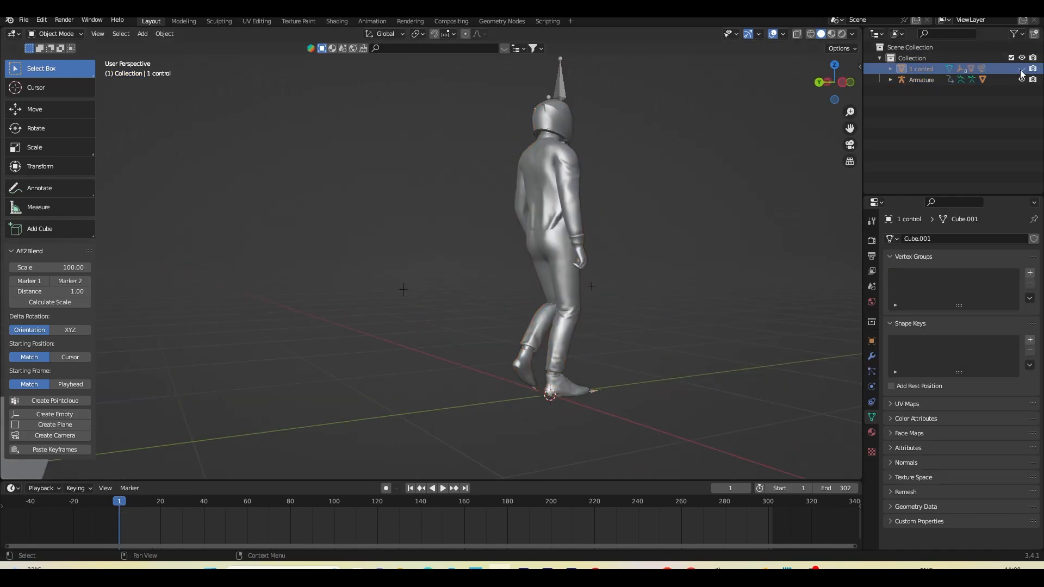
{"action": "left_click", "coordinate": [1032, 70]}
{"action": "left_click", "coordinate": [890, 69]}
{"action": "left_click", "coordinate": [891, 69]}
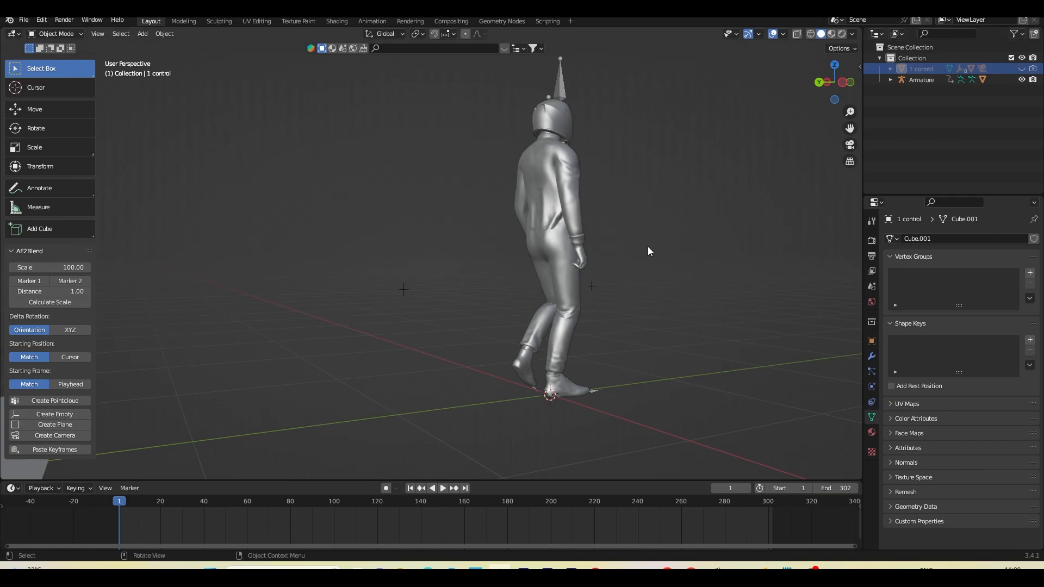
Step: Play the animation through the camera to check the walking character against the footage, and return to frame 1
{"action": "middle_click_drag", "start_coordinate": [648, 247], "coordinate": [556, 268]}
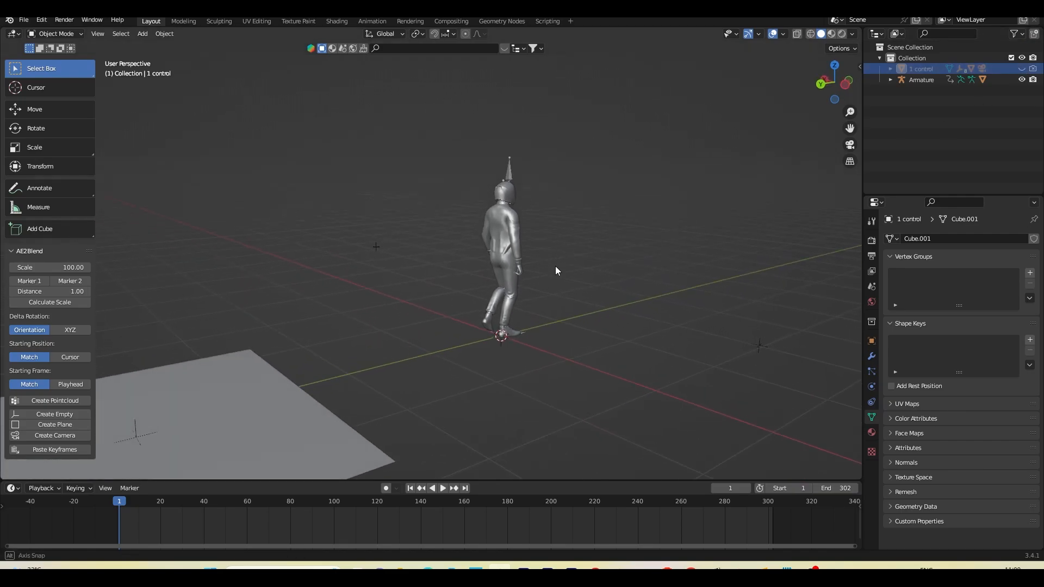
{"action": "left_click", "coordinate": [851, 146]}
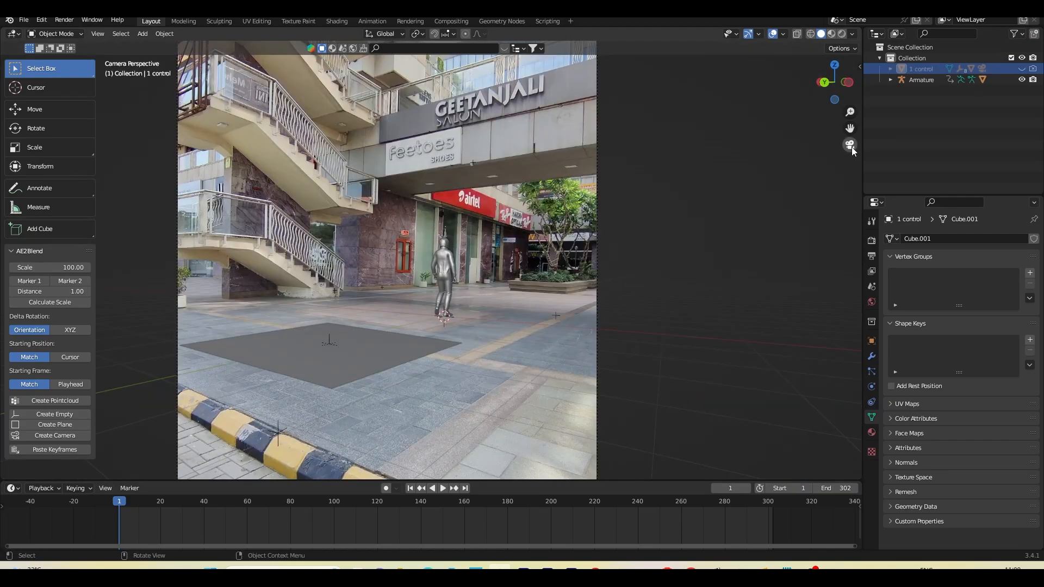
{"action": "left_click", "coordinate": [443, 489]}
{"action": "left_click", "coordinate": [443, 490]}
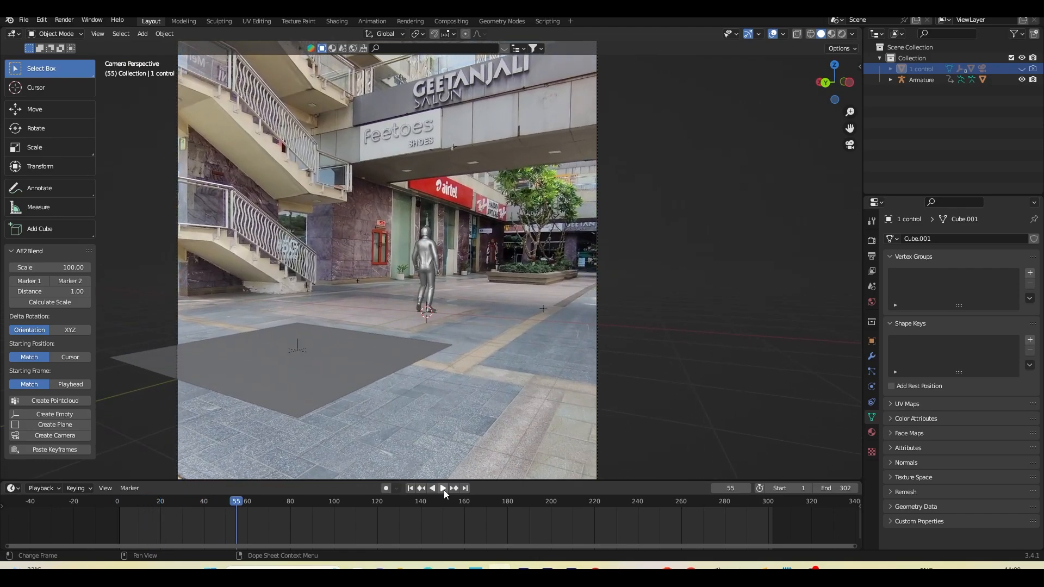
{"action": "left_click_drag", "start_coordinate": [217, 497], "coordinate": [169, 520]}
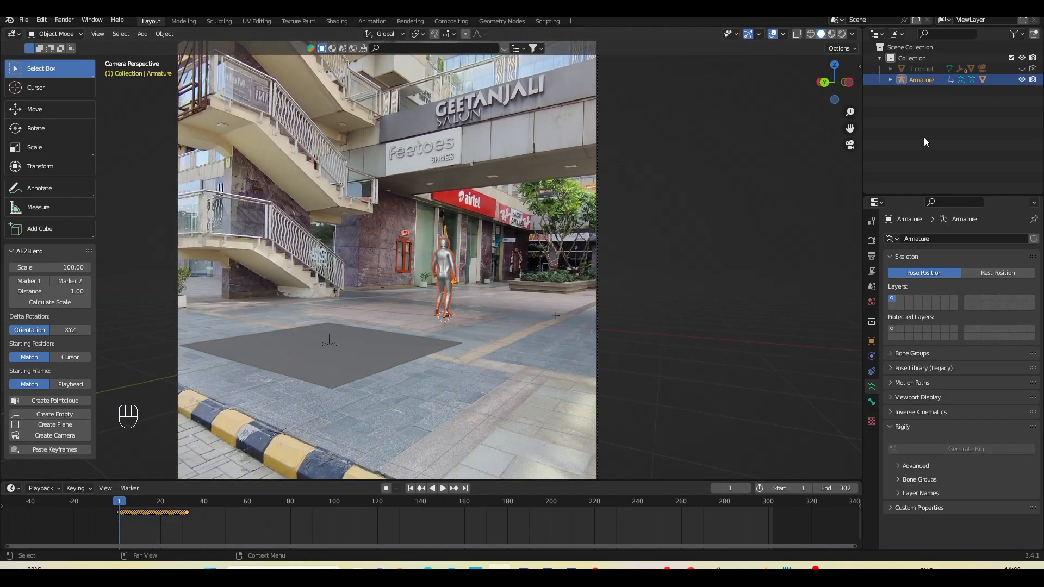
Step: Select the Armature with its whole hierarchy and move it to a new collection named "Fire man"
{"action": "right_click", "coordinate": [926, 80]}
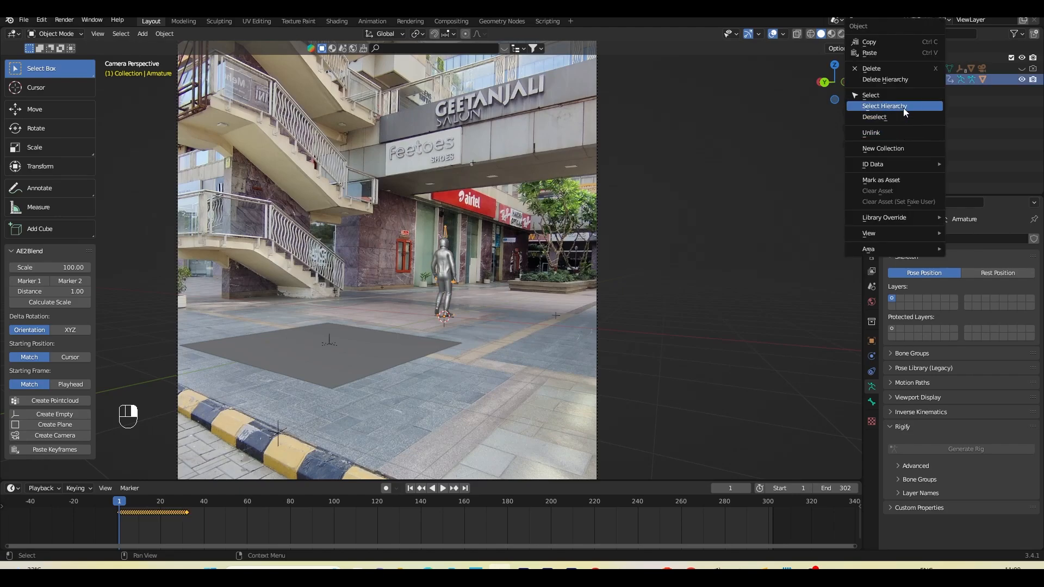
{"action": "left_click", "coordinate": [903, 106]}
{"action": "key", "text": "m"}
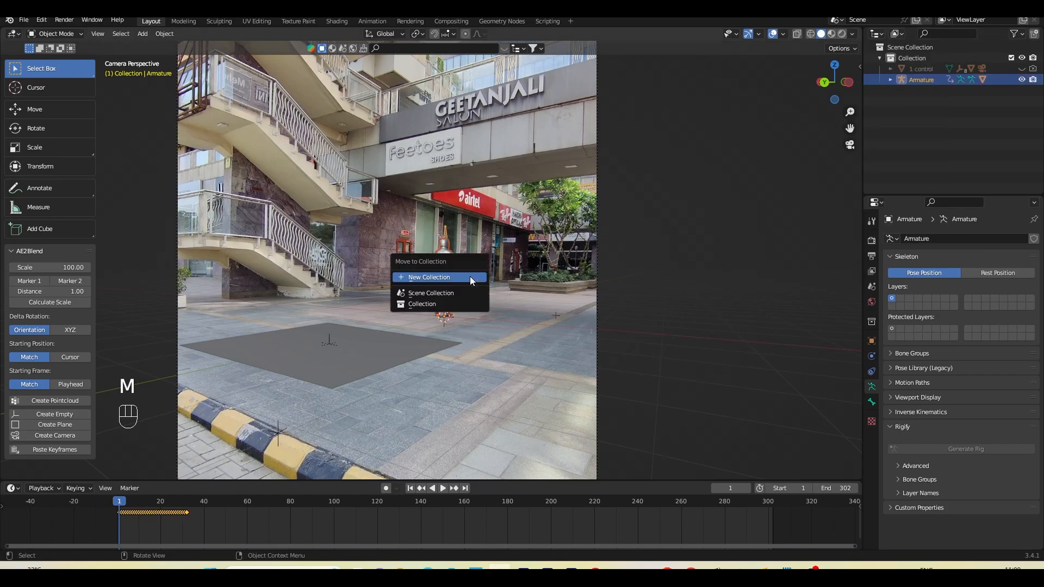
{"action": "left_click", "coordinate": [469, 277]}
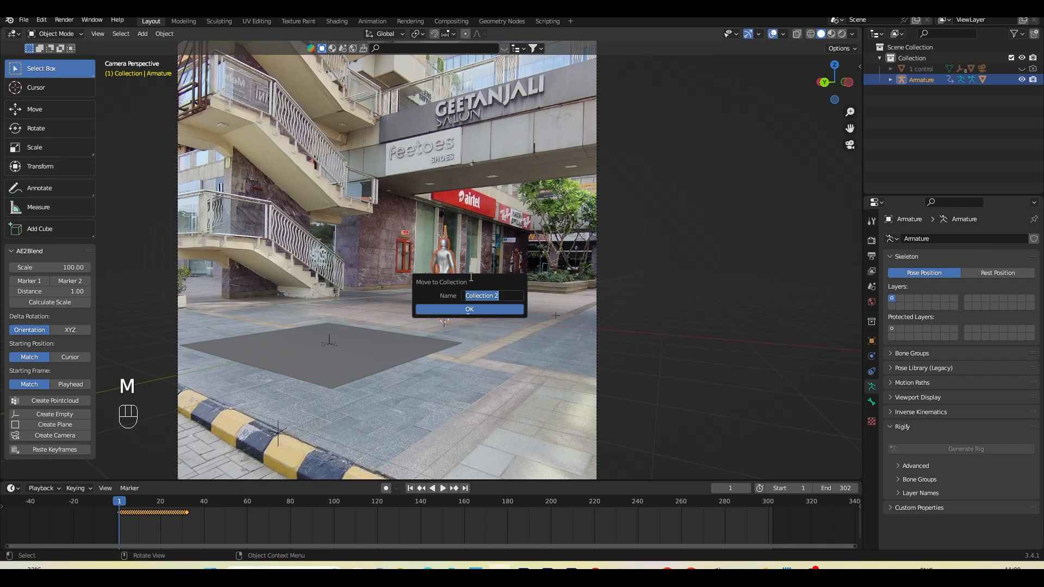
{"action": "type", "text": "Ric"}
{"action": "key", "text": "BackSpace"}
{"action": "key", "text": "BackSpace"}
{"action": "type", "text": "ire man"}
{"action": "key", "text": "Return"}
Step: Add an Arrows empty at the walking character's feet
{"action": "key", "text": "shift+a"}
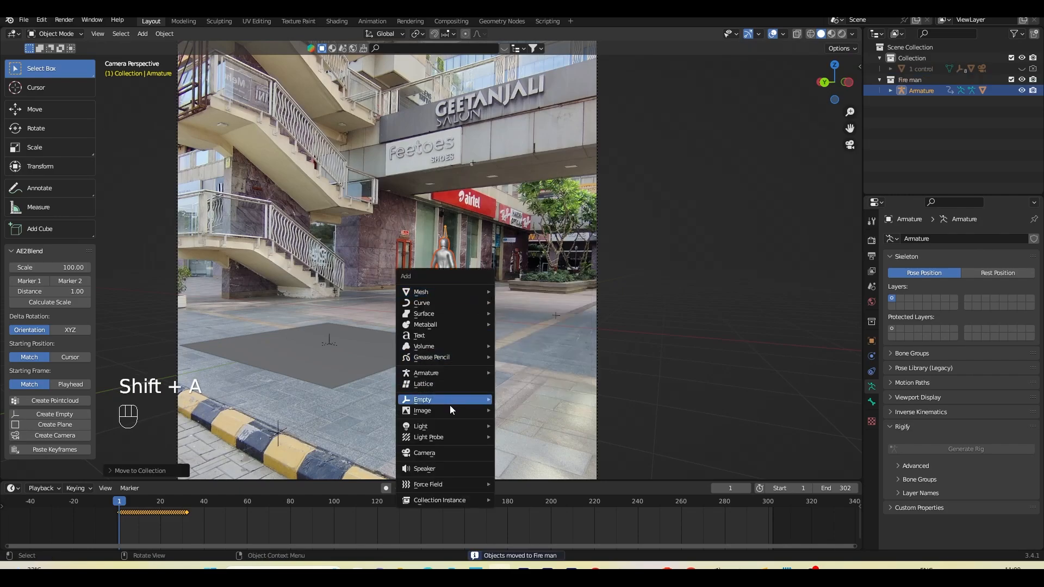
{"action": "mouse_move", "coordinate": [446, 399]}
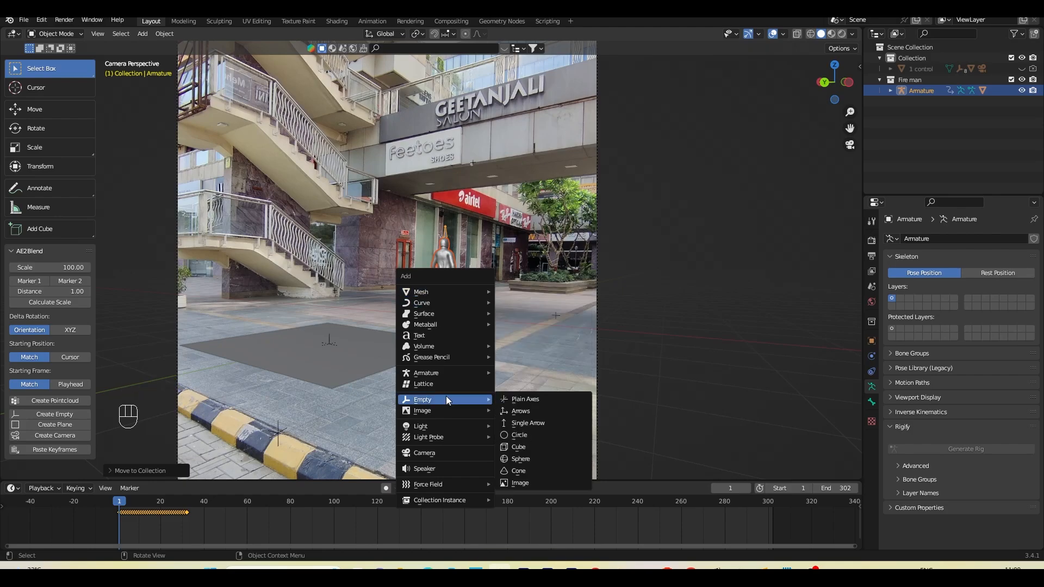
{"action": "left_click", "coordinate": [533, 413]}
{"action": "middle_click_drag", "start_coordinate": [478, 333], "coordinate": [679, 326]}
Step: Parent the Armature to the Arrows empty using Object (Keep Transform)
{"action": "left_click", "coordinate": [922, 101]}
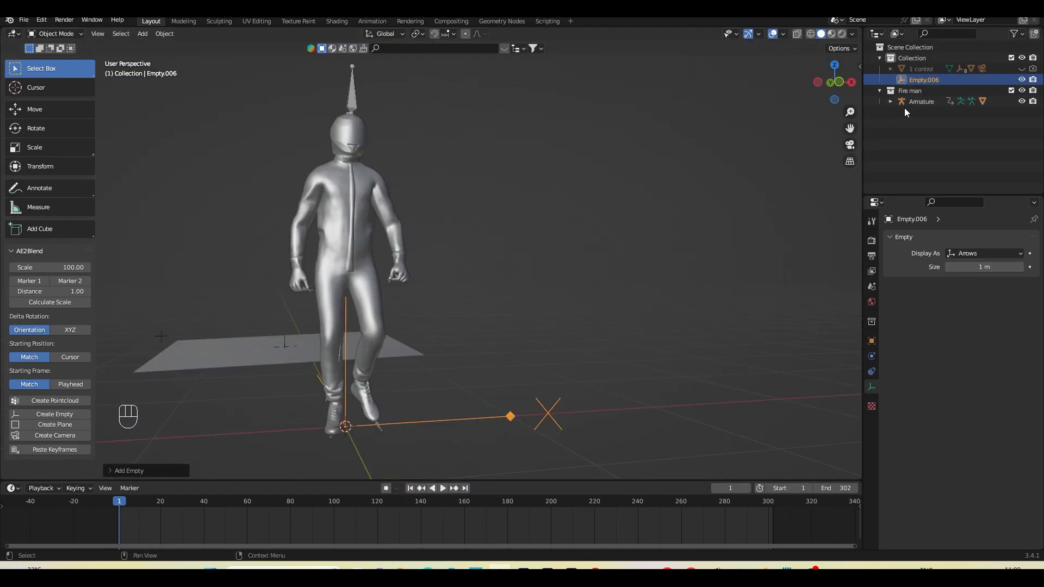
{"action": "left_click", "coordinate": [504, 416], "text": "shift"}
{"action": "key", "text": "ctrl+p"}
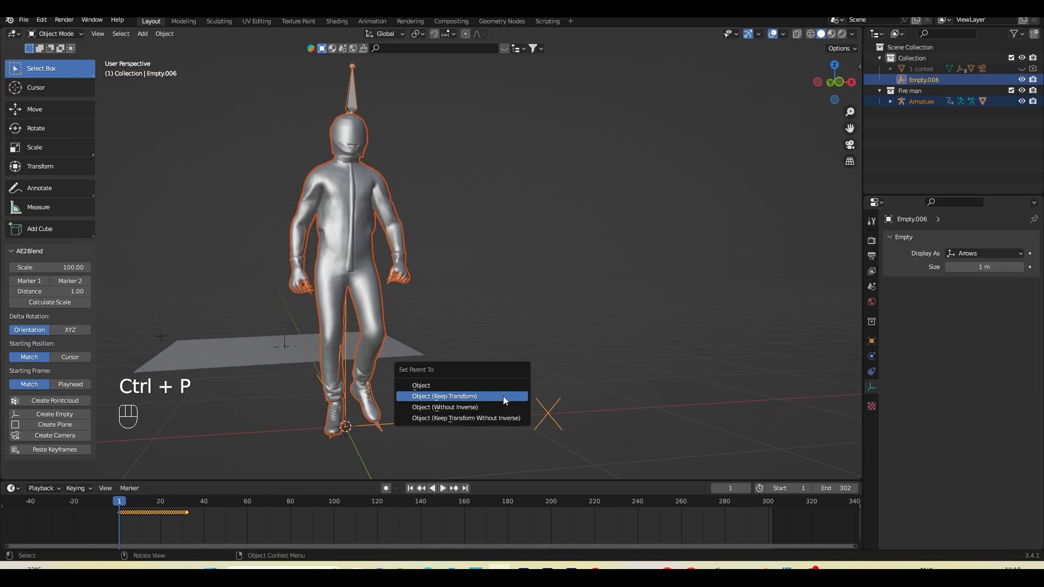
{"action": "left_click", "coordinate": [504, 401]}
{"action": "left_click", "coordinate": [932, 150]}
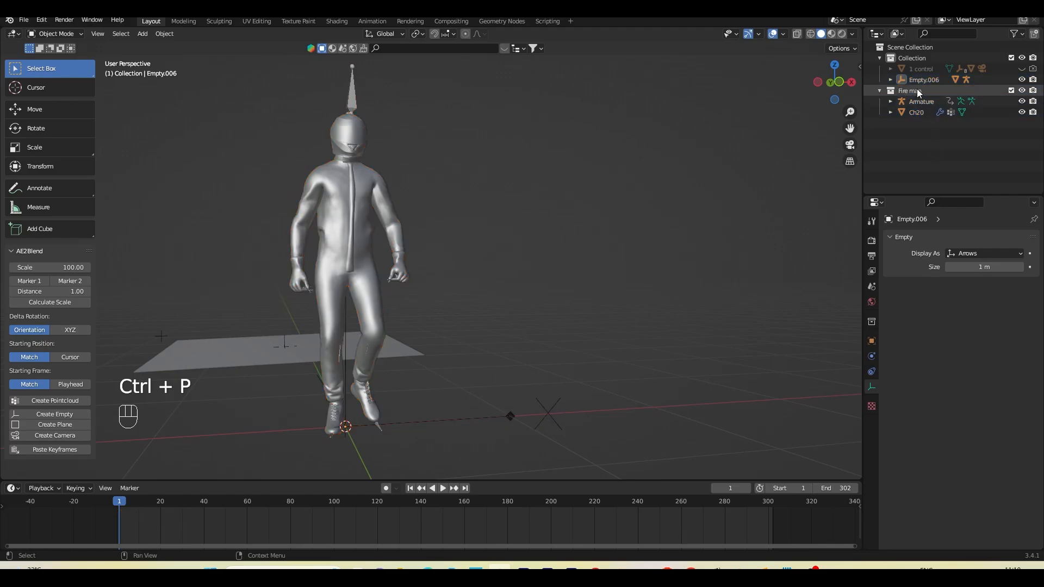
Step: Move the Arrows empty with its parented character into the "Fire man" collection and rename the empty "Control"
{"action": "left_click_drag", "start_coordinate": [912, 80], "coordinate": [921, 92]}
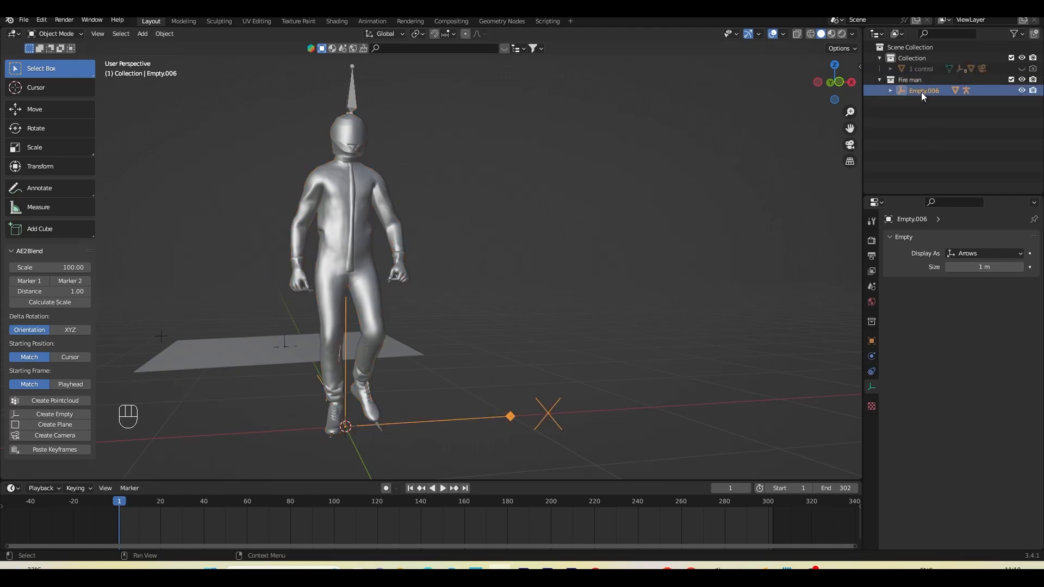
{"action": "double_click", "coordinate": [921, 93]}
{"action": "type", "text": "Contr"}
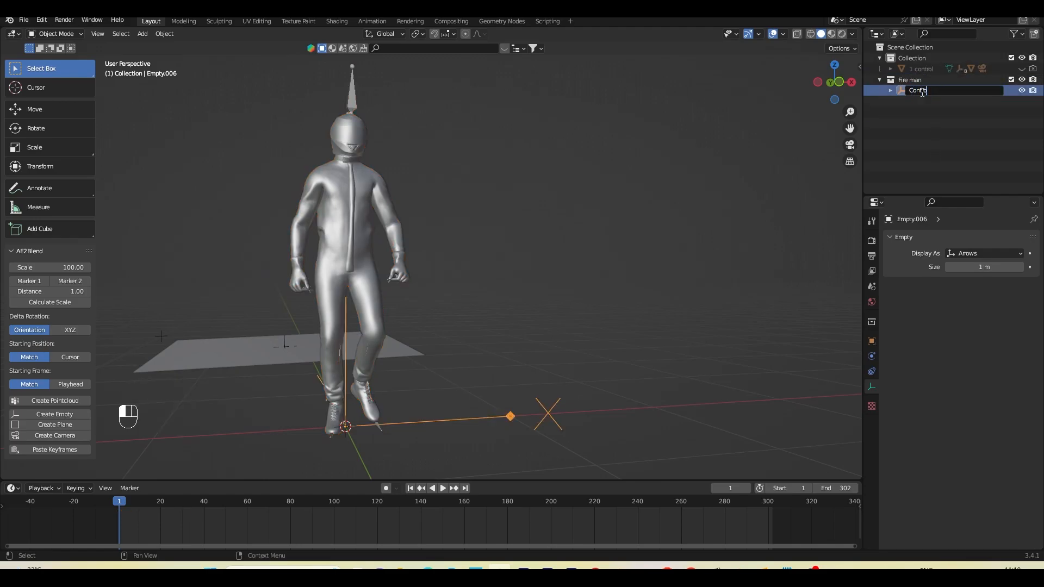
{"action": "type", "text": "ol"}
{"action": "key", "text": "Return"}
Step: Try moving and scaling the Control empty to test whether the character follows it, undoing each change
{"action": "key", "text": "g"}
{"action": "left_click", "coordinate": [487, 364]}
{"action": "key", "text": "ctrl+z"}
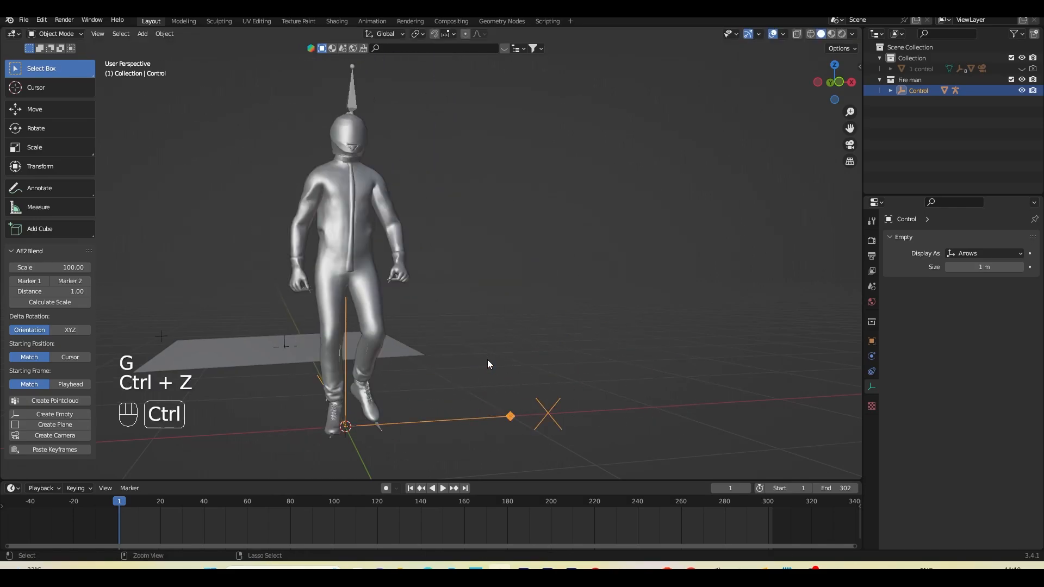
{"action": "scroll", "coordinate": [487, 365], "scroll_direction": "down", "scroll_amount": 5}
{"action": "middle_click_drag", "start_coordinate": [473, 366], "coordinate": [629, 366]}
{"action": "key", "text": "s"}
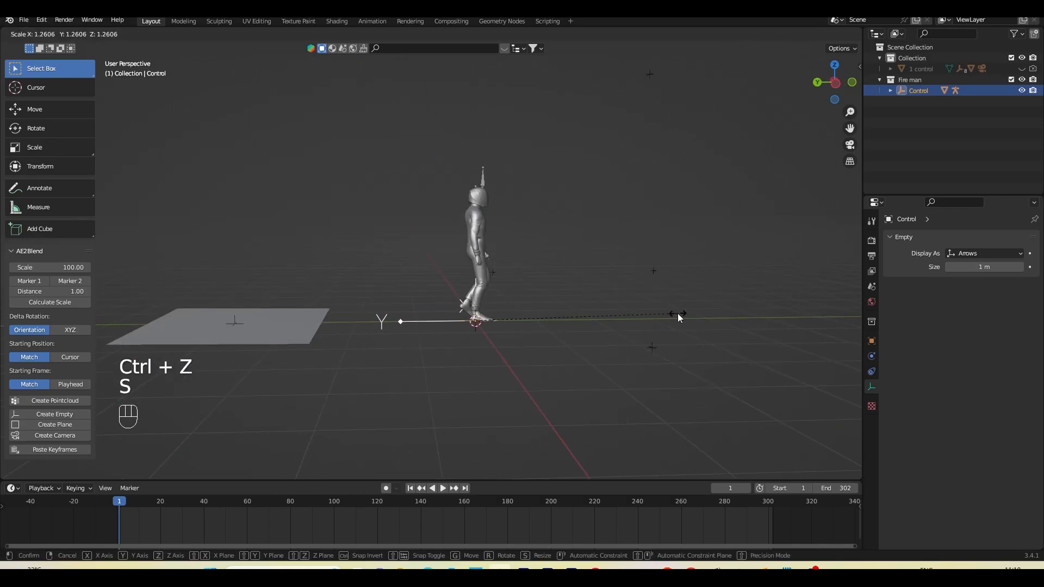
{"action": "left_click", "coordinate": [677, 314]}
{"action": "key", "text": "ctrl+z"}
Step: Look through the scene camera to check the character's placement against the footage
{"action": "middle_click_drag", "start_coordinate": [565, 332], "coordinate": [606, 355], "text": "shift"}
{"action": "scroll", "coordinate": [606, 354], "scroll_direction": "up", "scroll_amount": 2}
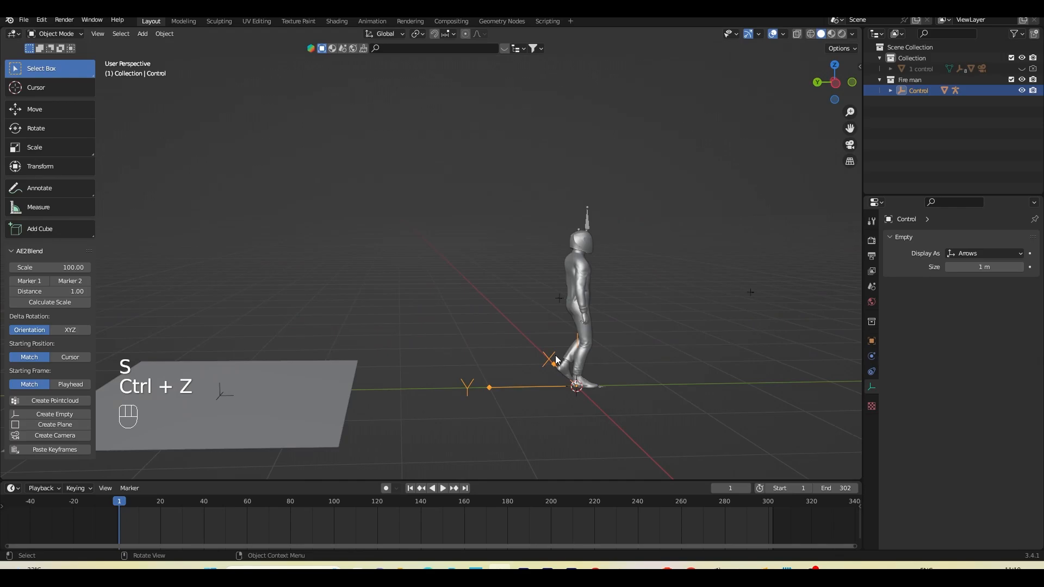
{"action": "left_click", "coordinate": [850, 145]}
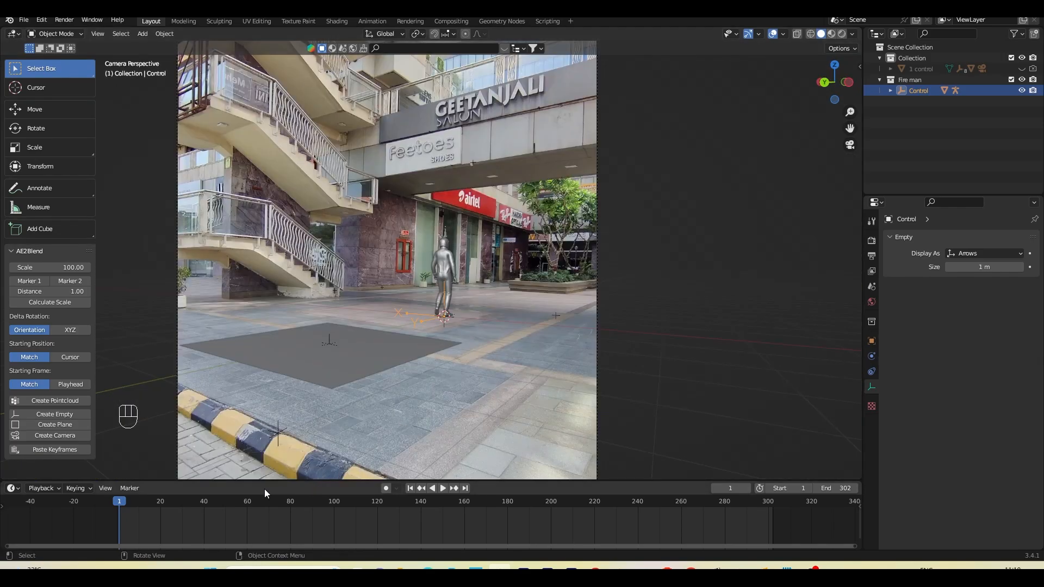
Step: Draw an annotation line across the pavement toward the planter to mark the character's walking path, and preview the shot to frame 297
{"action": "left_click", "coordinate": [40, 188]}
{"action": "left_click_drag", "start_coordinate": [190, 389], "coordinate": [243, 373]}
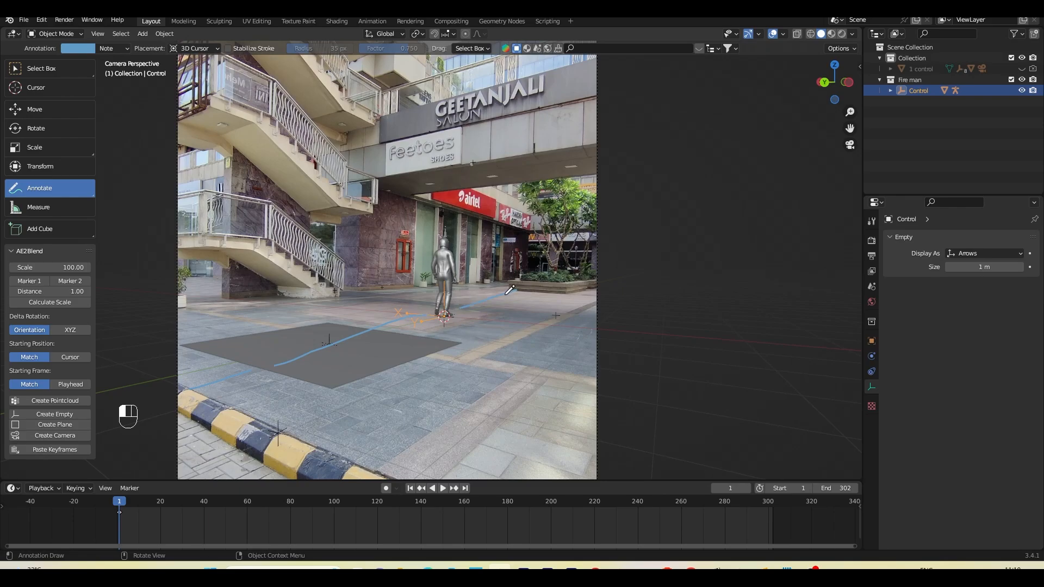
{"action": "key", "text": "space"}
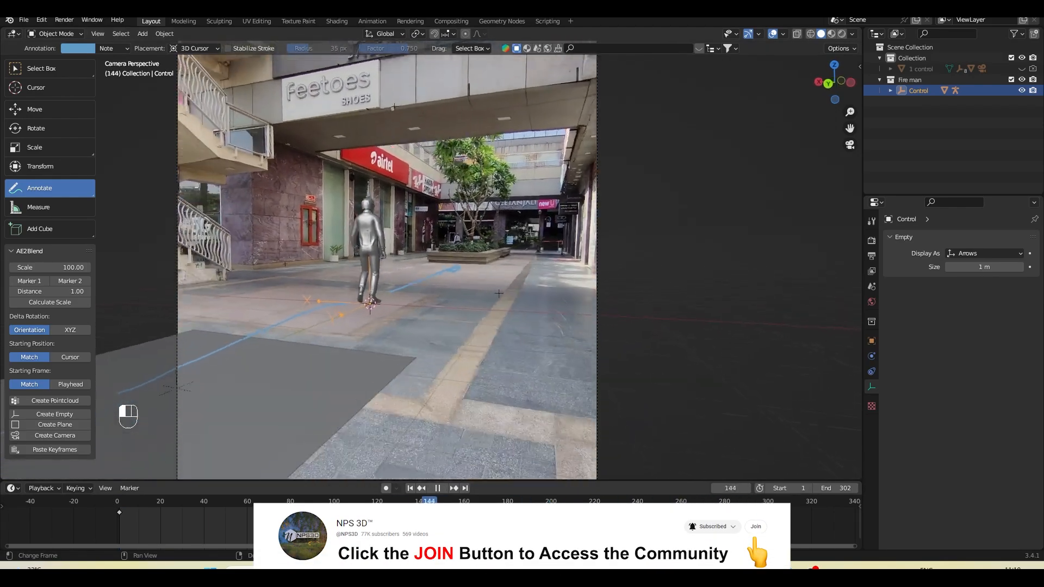
{"action": "left_click_drag", "start_coordinate": [429, 502], "coordinate": [243, 501]}
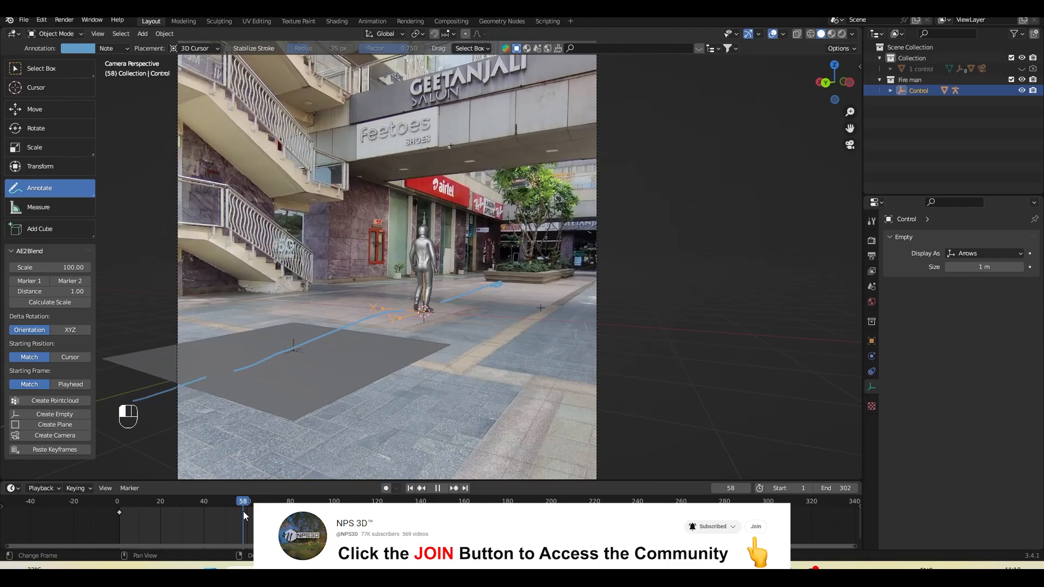
{"action": "left_click", "coordinate": [411, 489]}
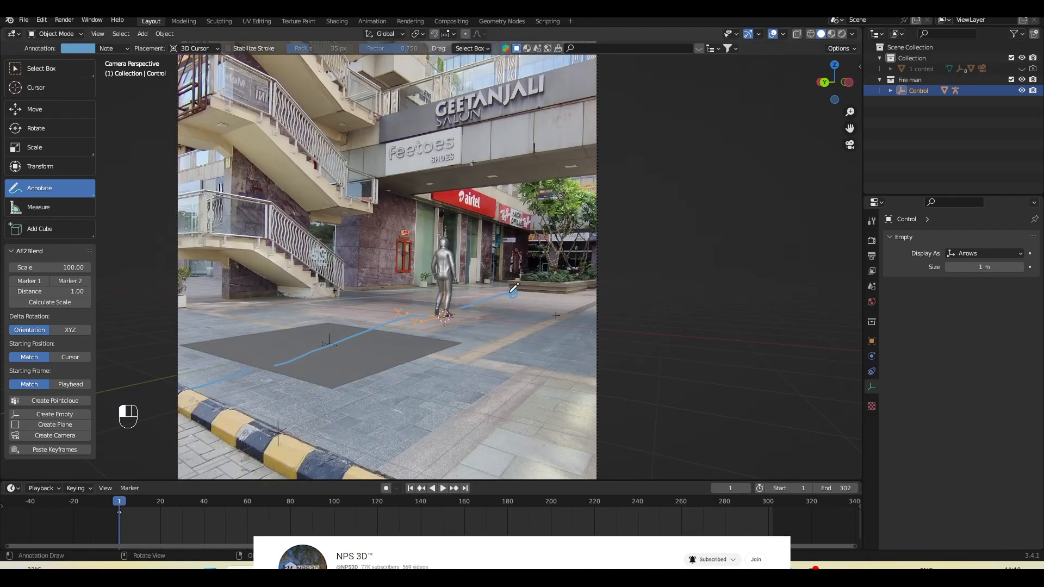
{"action": "left_click_drag", "start_coordinate": [513, 293], "coordinate": [509, 267]}
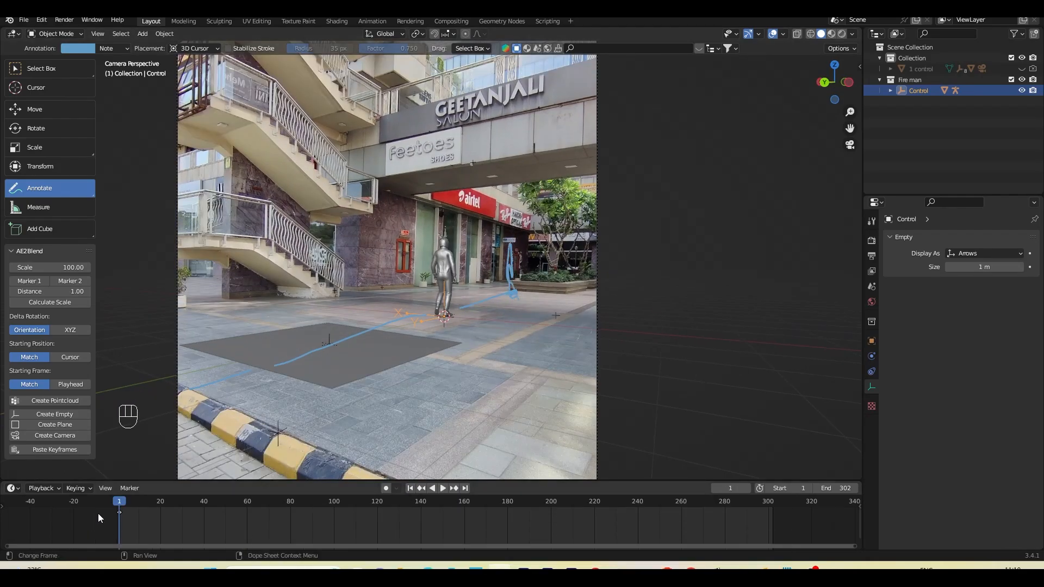
{"action": "left_click_drag", "start_coordinate": [122, 506], "coordinate": [761, 501]}
{"action": "key", "text": "i"}
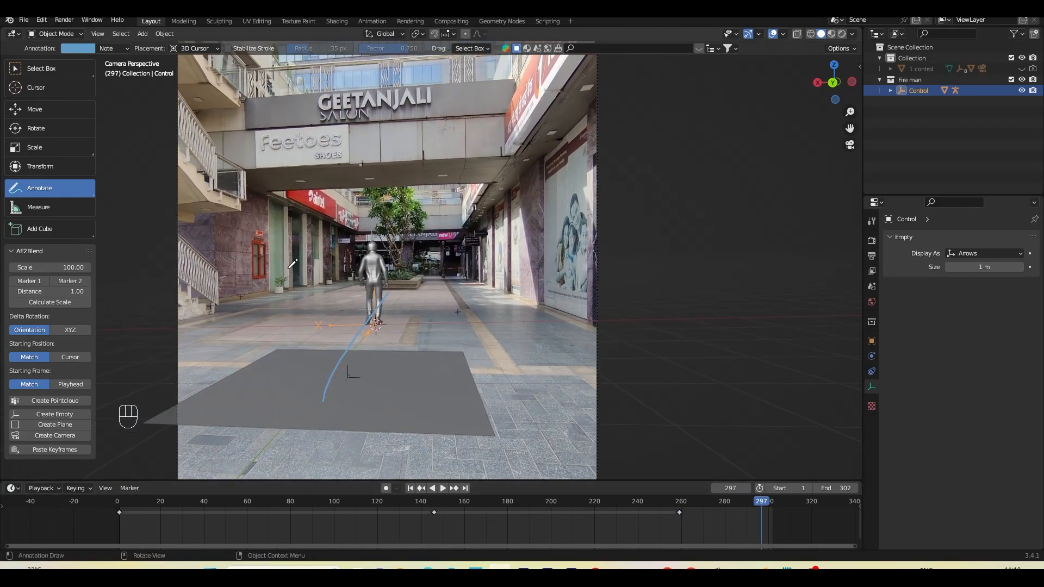
Step: Delete the annotation's Note layer to remove the drawn path
{"action": "left_click", "coordinate": [122, 50]}
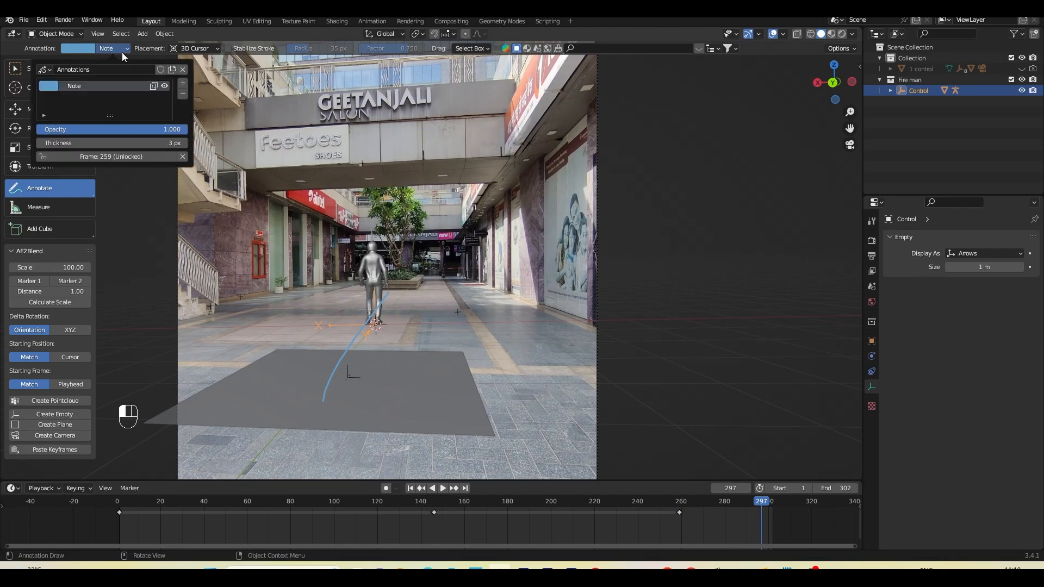
{"action": "left_click", "coordinate": [173, 88]}
Step: Move the Control empty so the character stands on the grey ground plane, preview the shot, and return to frame 1
{"action": "left_click", "coordinate": [116, 517]}
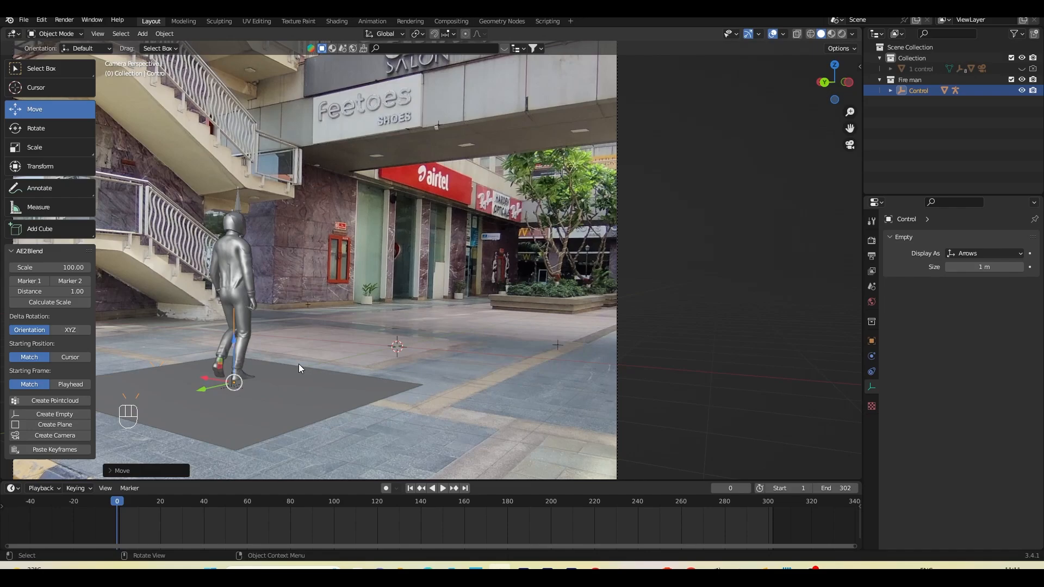
{"action": "scroll", "coordinate": [367, 357], "scroll_direction": "down", "scroll_amount": 2}
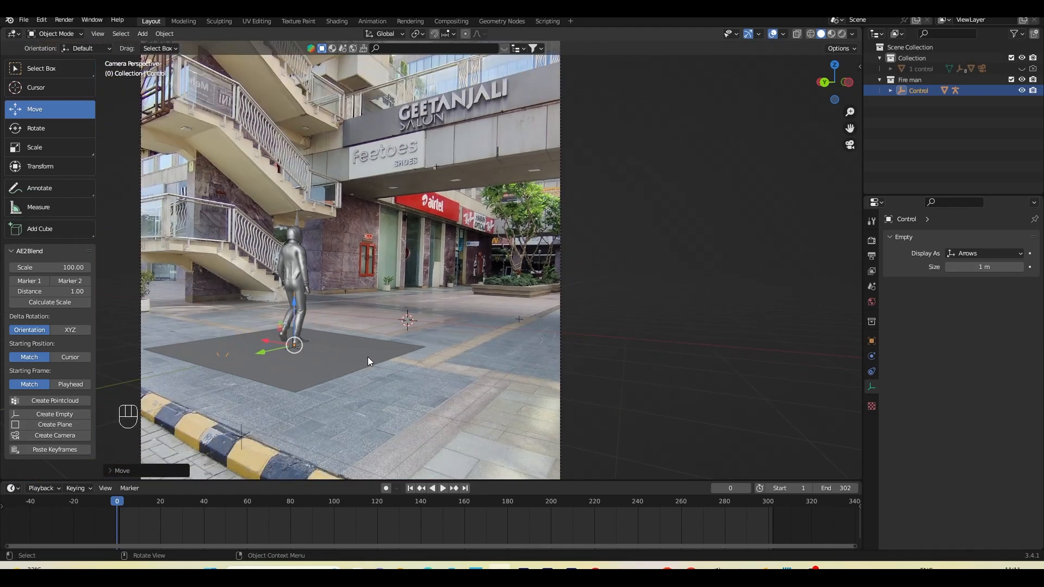
{"action": "key", "text": "space"}
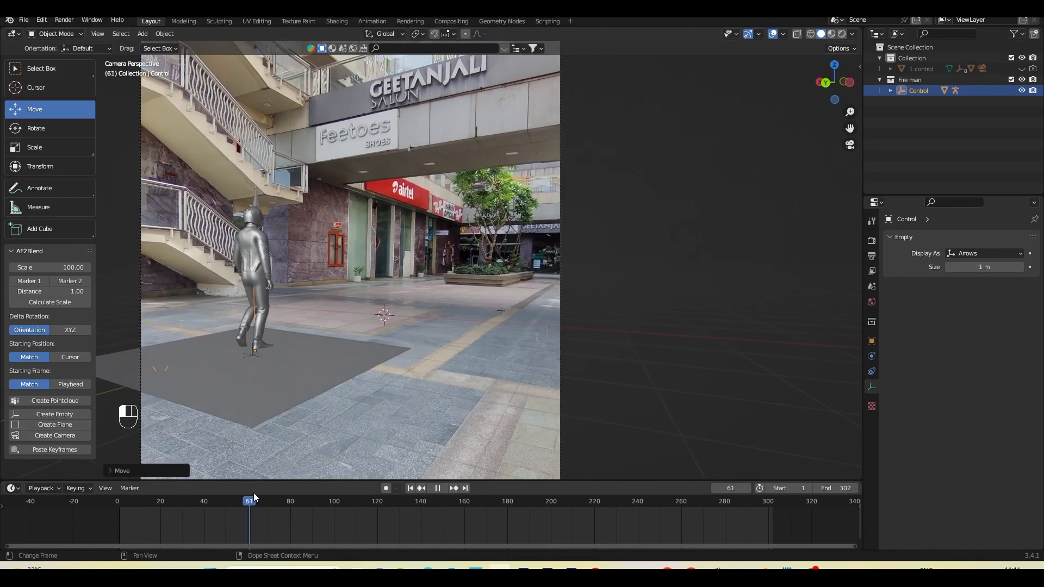
{"action": "left_click_drag", "start_coordinate": [280, 491], "coordinate": [252, 492]}
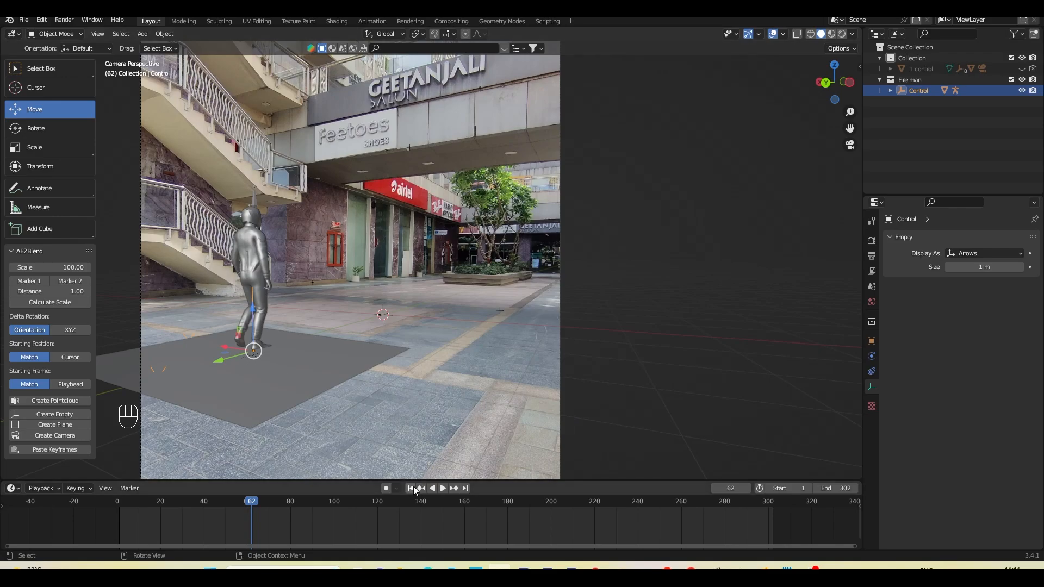
{"action": "left_click", "coordinate": [411, 488]}
Step: Select the character's armature and switch it to Pose Mode
{"action": "left_click", "coordinate": [302, 232]}
{"action": "scroll", "coordinate": [423, 267], "scroll_direction": "up", "scroll_amount": 4}
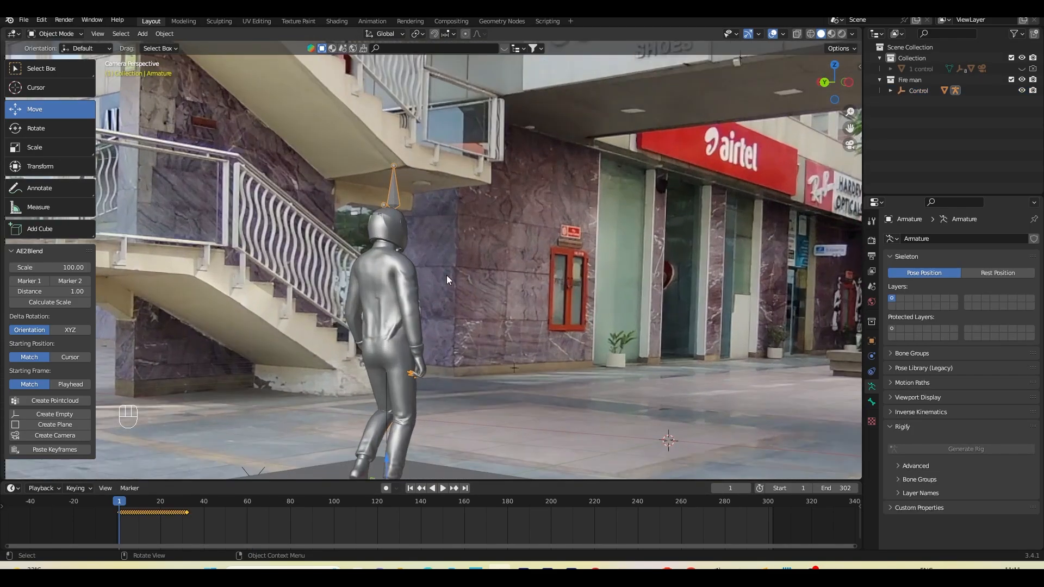
{"action": "middle_click_drag", "start_coordinate": [446, 276], "coordinate": [484, 297], "text": "shift"}
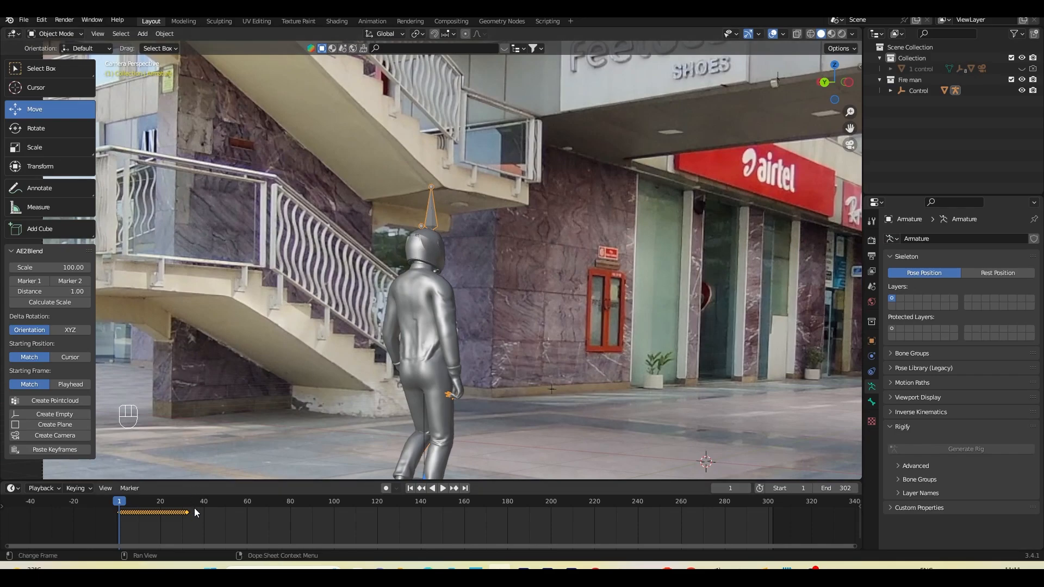
{"action": "scroll", "coordinate": [199, 506], "scroll_direction": "up", "scroll_amount": 2}
{"action": "middle_click_drag", "start_coordinate": [173, 524], "coordinate": [199, 525]}
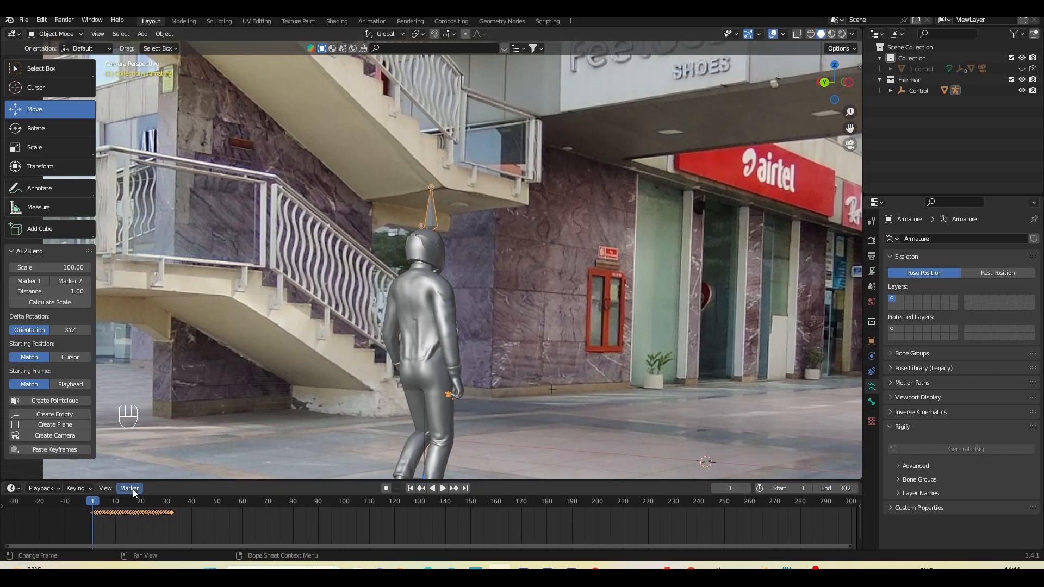
{"action": "left_click", "coordinate": [54, 34]}
{"action": "left_click", "coordinate": [57, 71]}
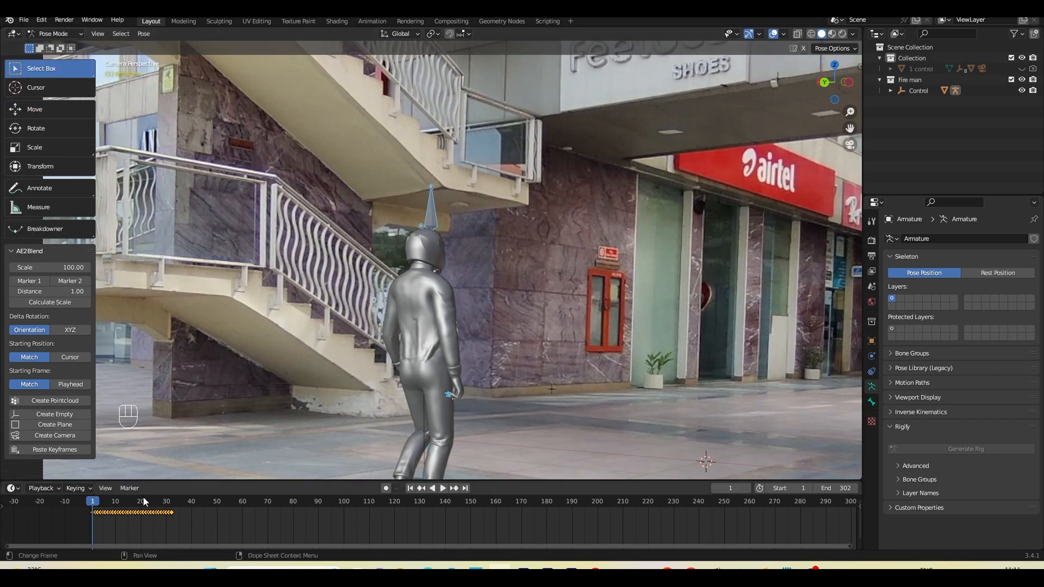
Step: Duplicate all of the armature's walk keyframes directly after the originals, play the extended walk, and return to frame 1
{"action": "key", "text": "a"}
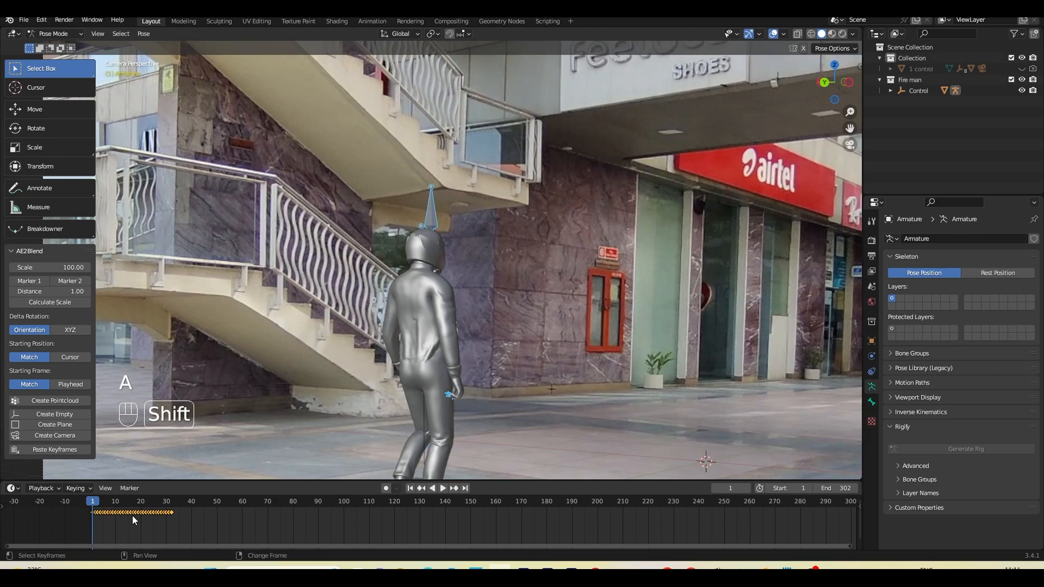
{"action": "key", "text": "shift+d"}
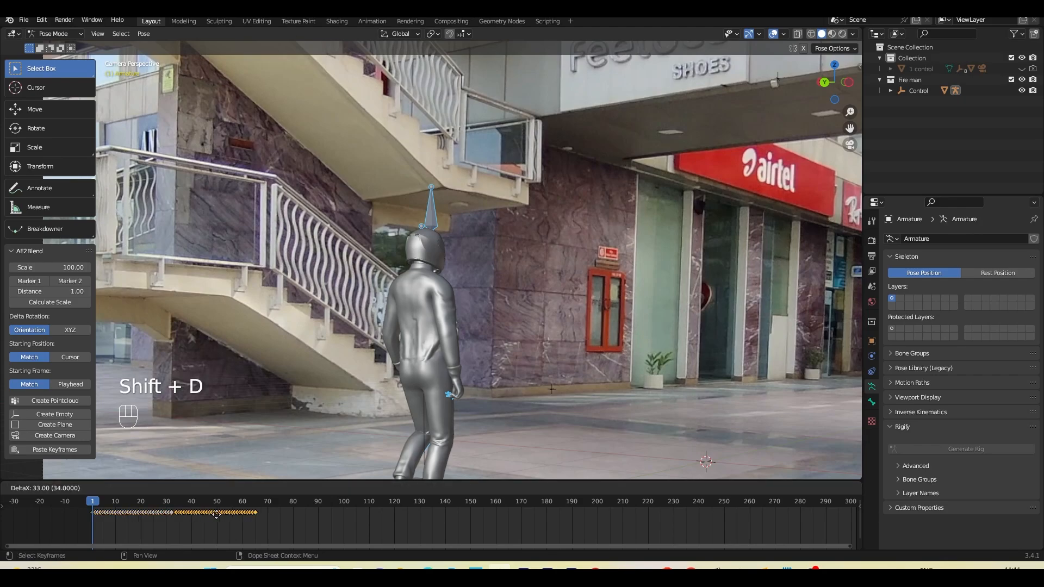
{"action": "left_click", "coordinate": [213, 514]}
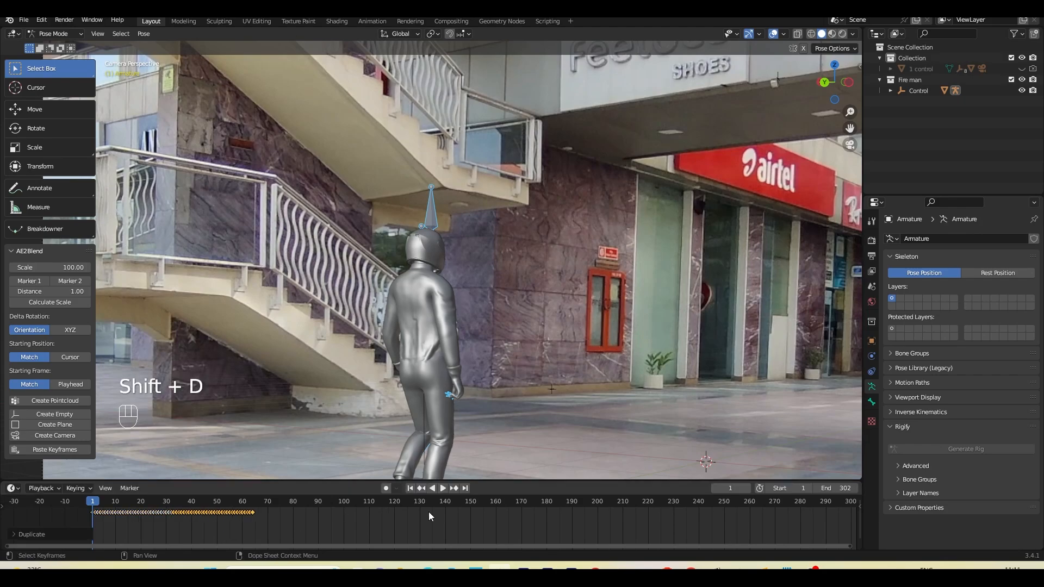
{"action": "left_click", "coordinate": [448, 486]}
{"action": "scroll", "coordinate": [492, 406], "scroll_direction": "down", "scroll_amount": 3}
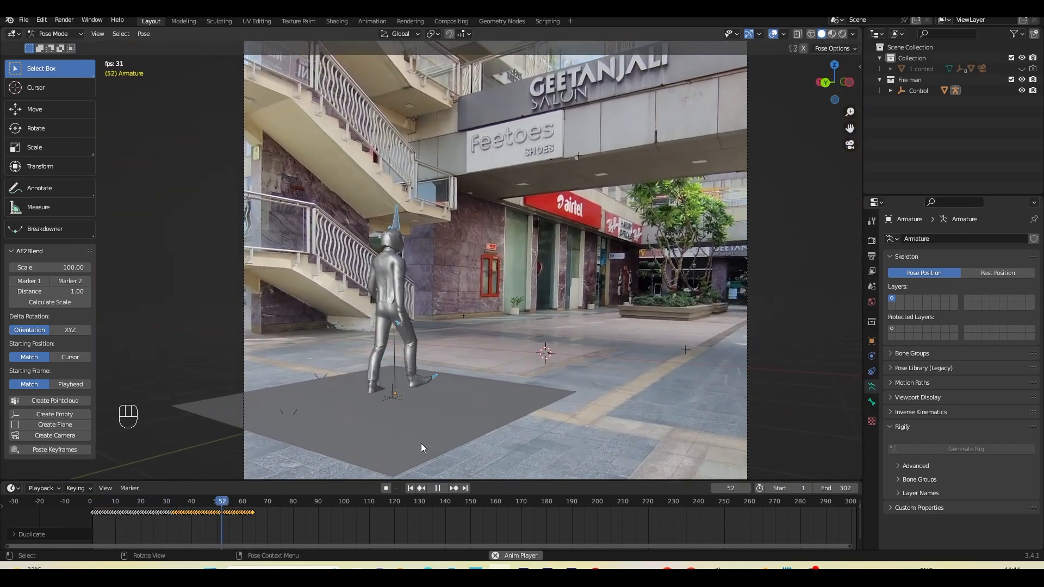
{"action": "left_click", "coordinate": [435, 488]}
{"action": "left_click", "coordinate": [411, 487]}
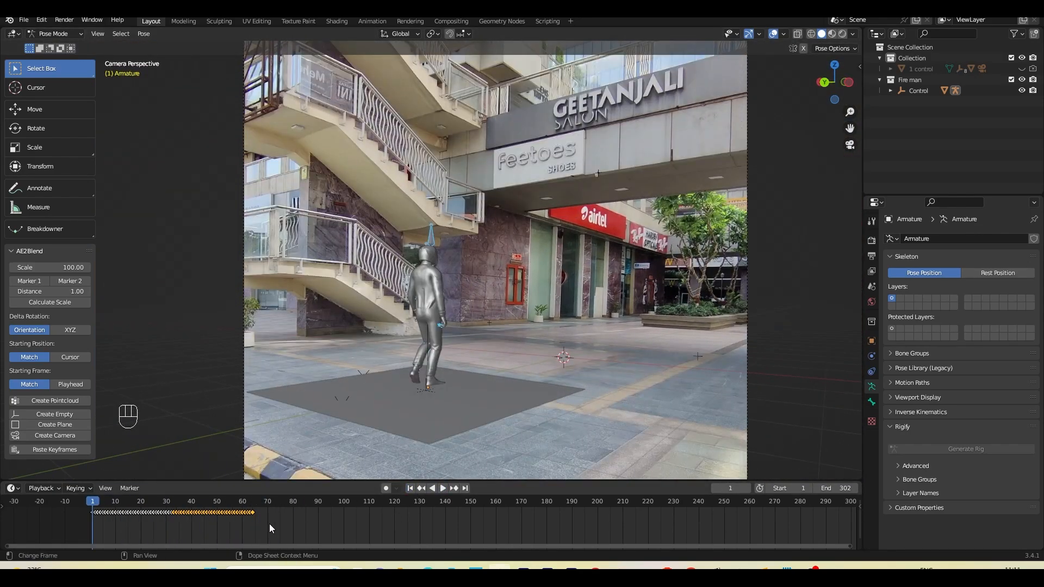
Step: Repeat the keyframe duplication until the walk cycle extends to about frame 320, and play it back
{"action": "key", "text": "shift+r"}
{"action": "key", "text": "shift+r"}
{"action": "key", "text": "shift+r"}
{"action": "key", "text": "shift+r"}
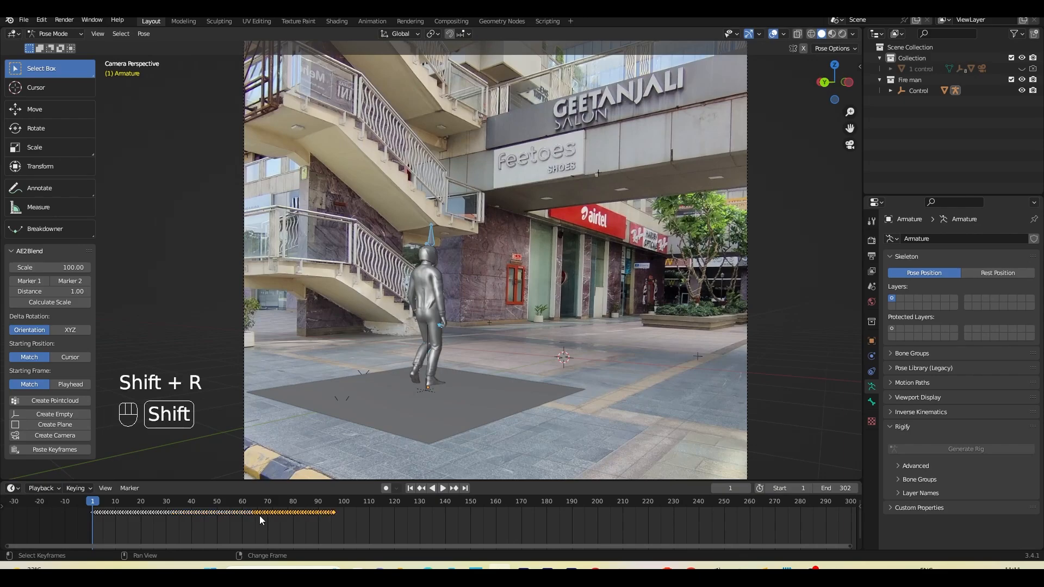
{"action": "key", "text": "shift+r"}
{"action": "key", "text": "shift+r"}
{"action": "key", "text": "shift+r"}
{"action": "key", "text": "shift+r"}
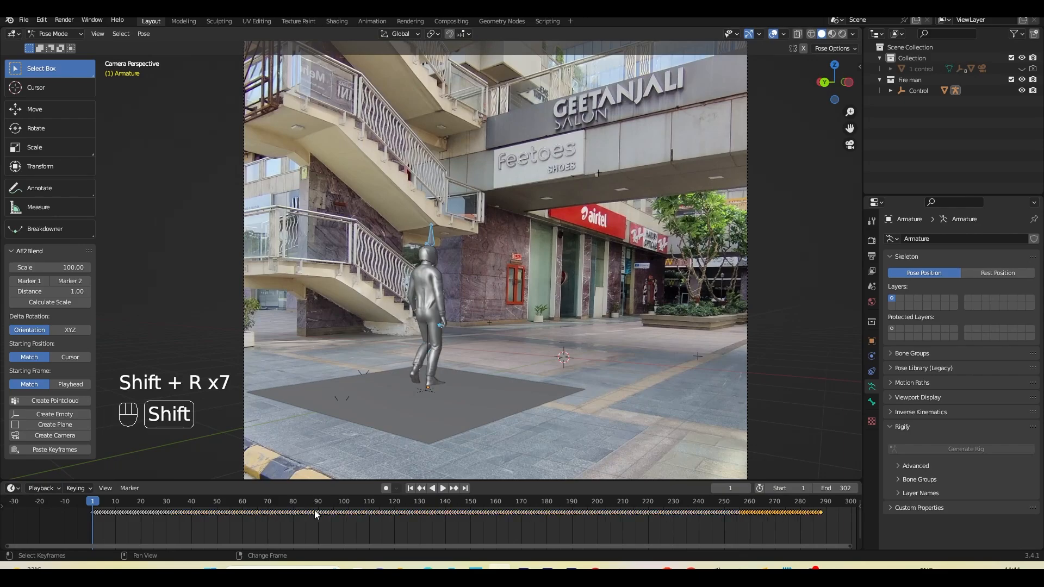
{"action": "key", "text": "Home"}
{"action": "left_click", "coordinate": [443, 487]}
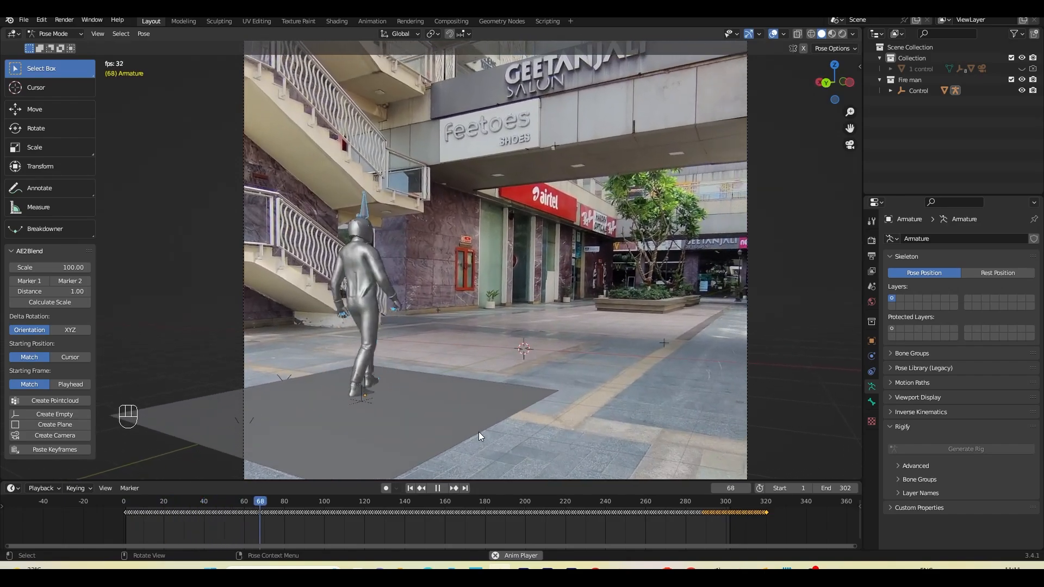
Step: Return to Object Mode and move the Control empty about 1.8 m along the Y axis toward the camera frame's left edge
{"action": "key", "text": "g"}
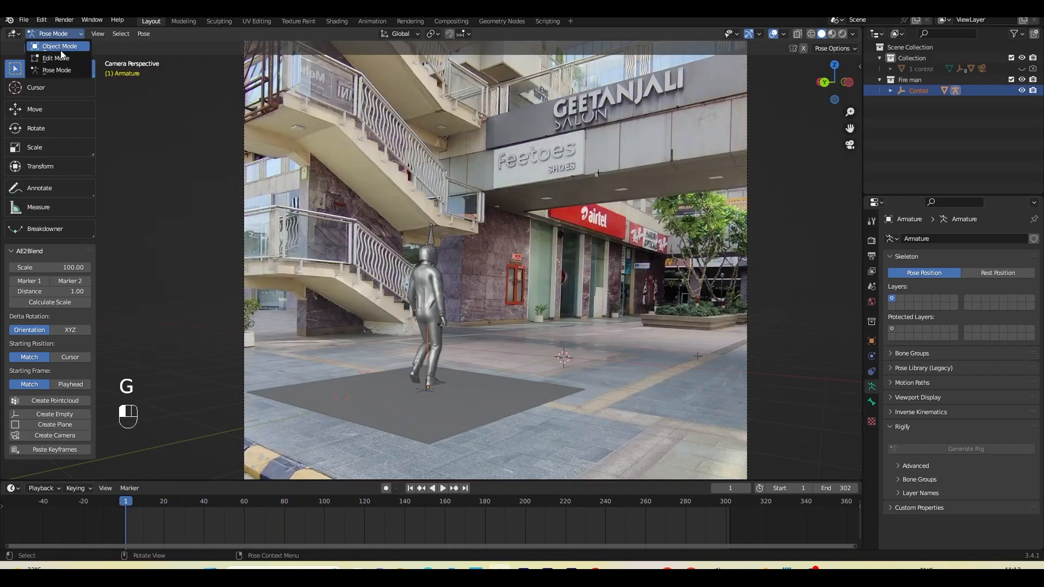
{"action": "left_click", "coordinate": [918, 91]}
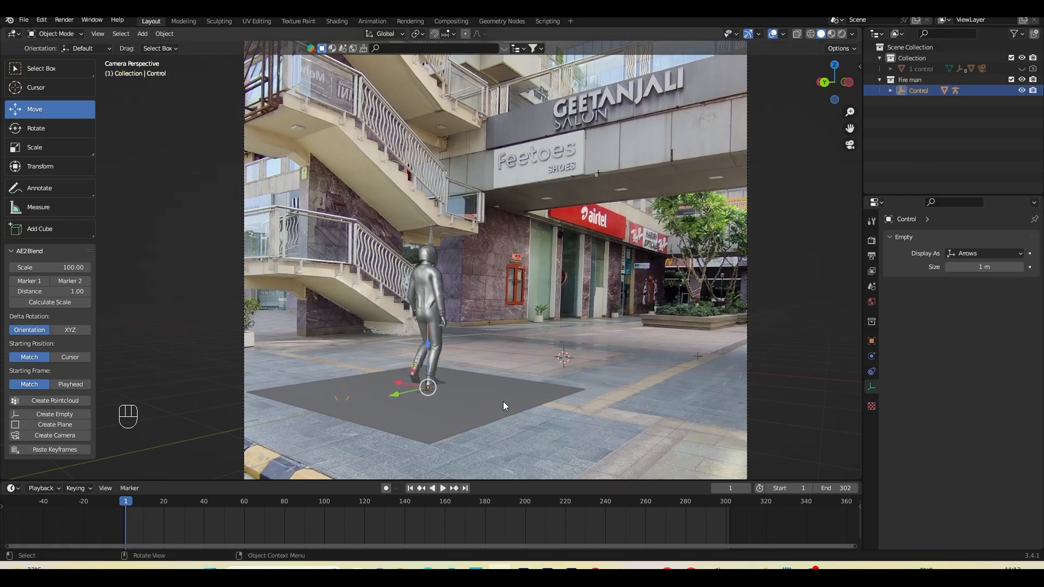
{"action": "key", "text": "g"}
{"action": "key", "text": "y"}
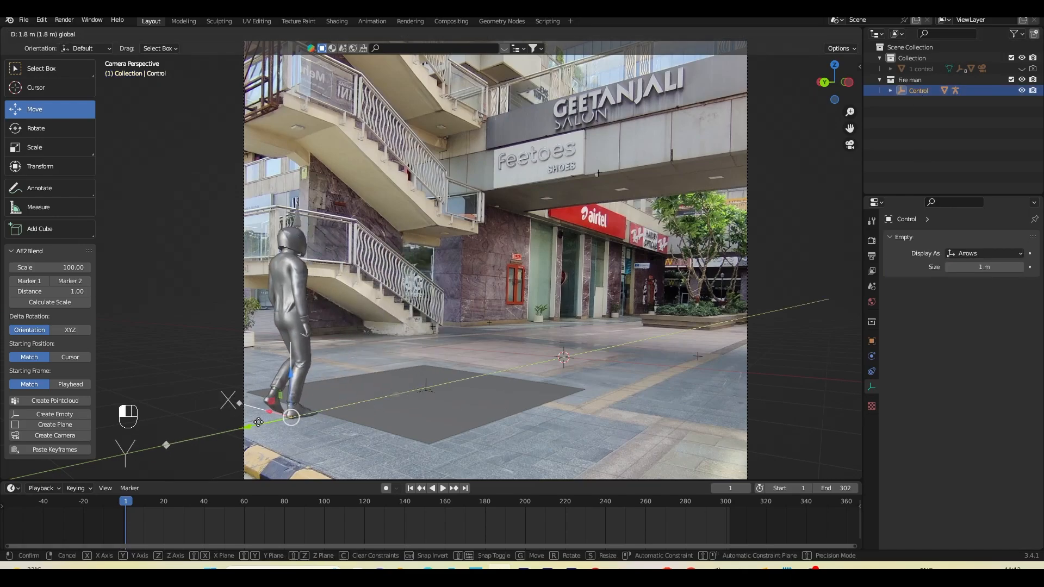
{"action": "key", "text": "Return"}
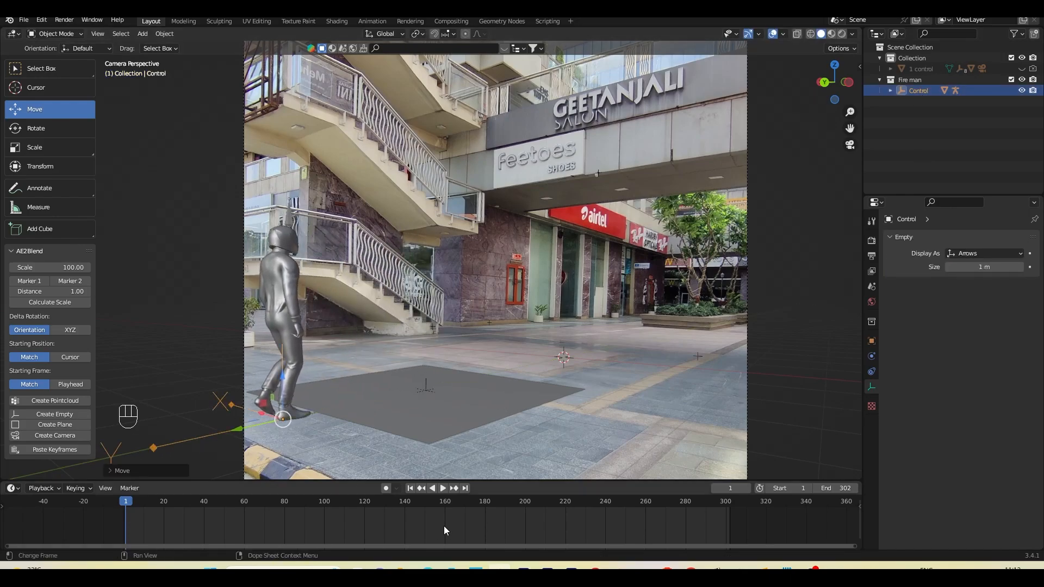
Step: Play and scrub the shot to frame 200, and set the scene's end frame to 200
{"action": "left_click", "coordinate": [443, 488]}
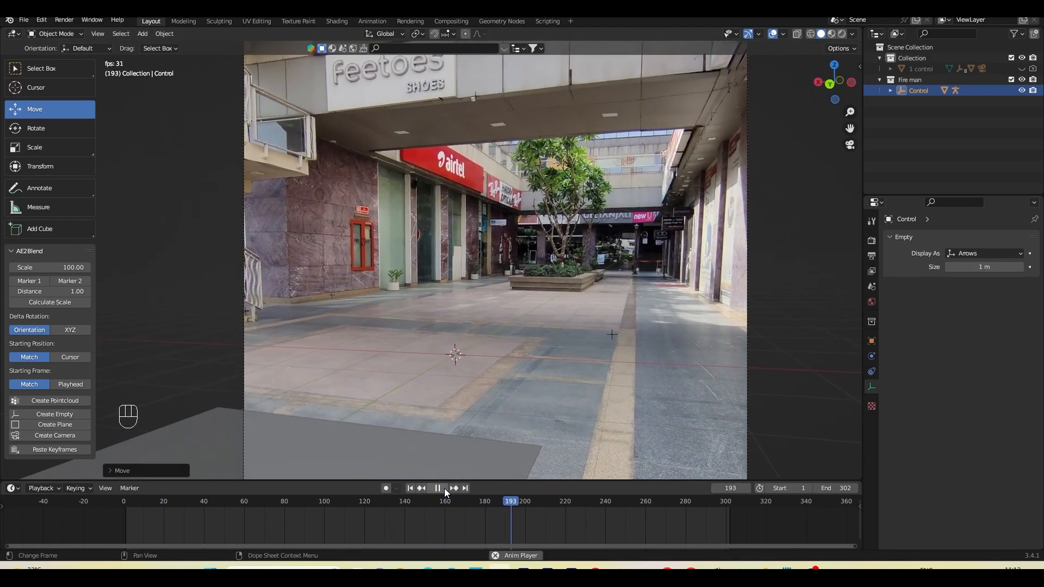
{"action": "left_click", "coordinate": [445, 488]}
{"action": "left_click_drag", "start_coordinate": [543, 499], "coordinate": [524, 501]}
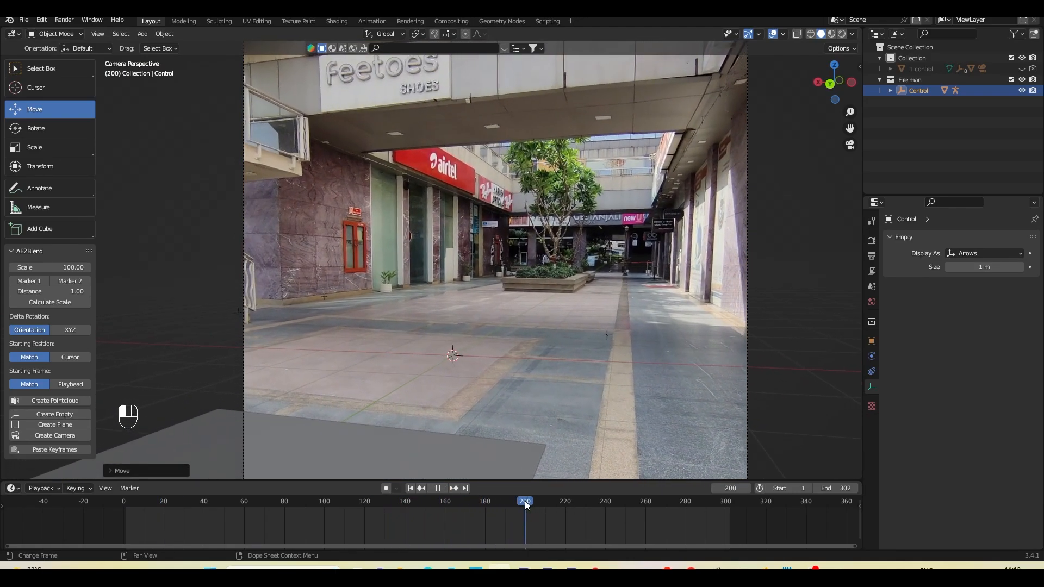
{"action": "left_click", "coordinate": [846, 488]}
{"action": "type", "text": "200"}
{"action": "key", "text": "Return"}
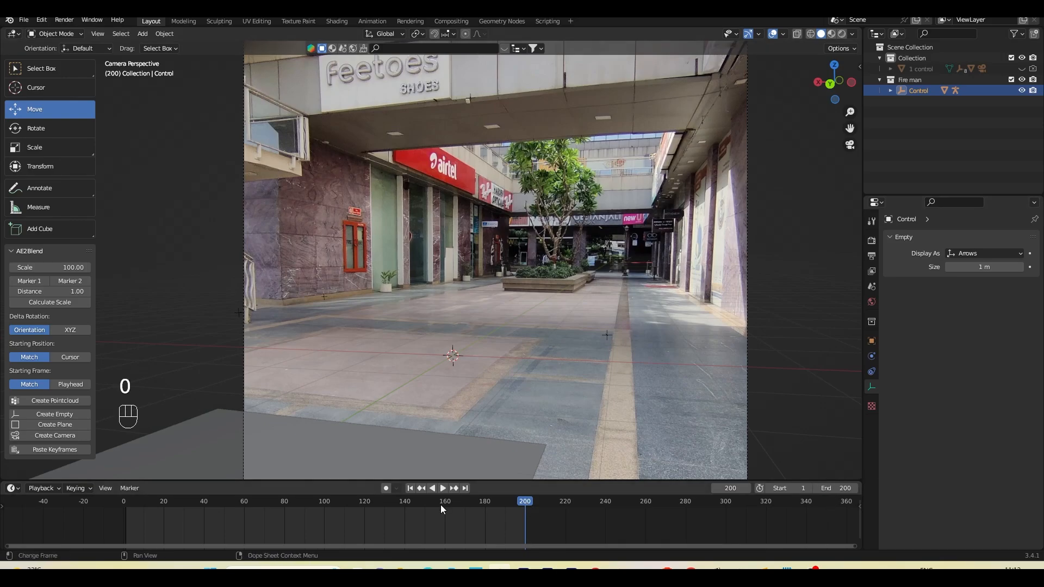
Step: Insert a keyframe on the Control empty at frame 1
{"action": "middle_click_drag", "start_coordinate": [420, 513], "coordinate": [529, 522]}
{"action": "key", "text": "shift+Left"}
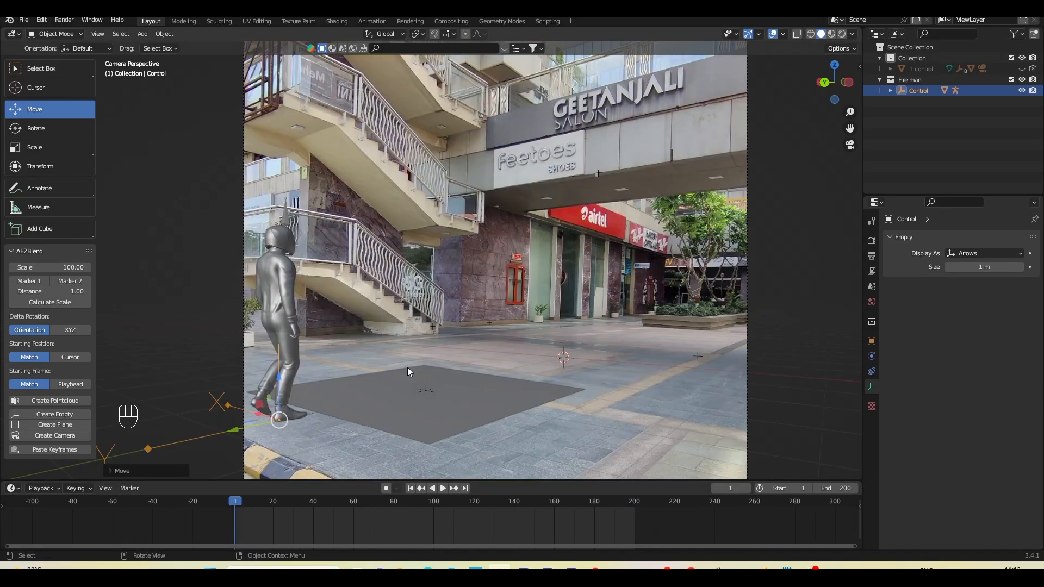
{"action": "key", "text": "i"}
{"action": "left_click", "coordinate": [406, 367]}
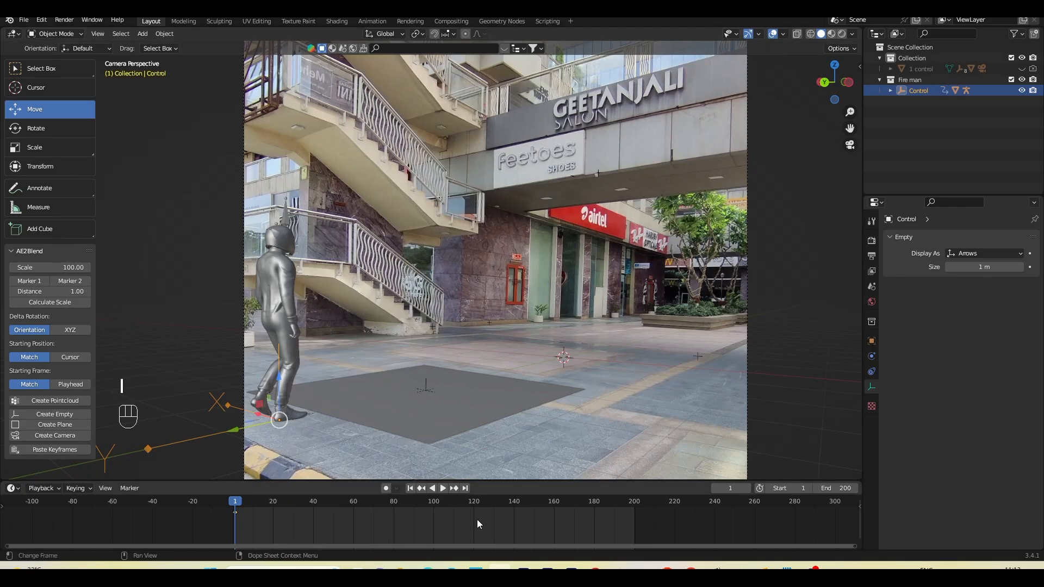
Step: At frame 200, move the Control empty across the plaza toward the tree planter and insert a Location keyframe
{"action": "left_click", "coordinate": [464, 487]}
{"action": "scroll", "coordinate": [590, 331], "scroll_direction": "down", "scroll_amount": 8}
{"action": "left_click_drag", "start_coordinate": [111, 475], "coordinate": [418, 291]}
{"action": "scroll", "coordinate": [490, 280], "scroll_direction": "up", "scroll_amount": 6}
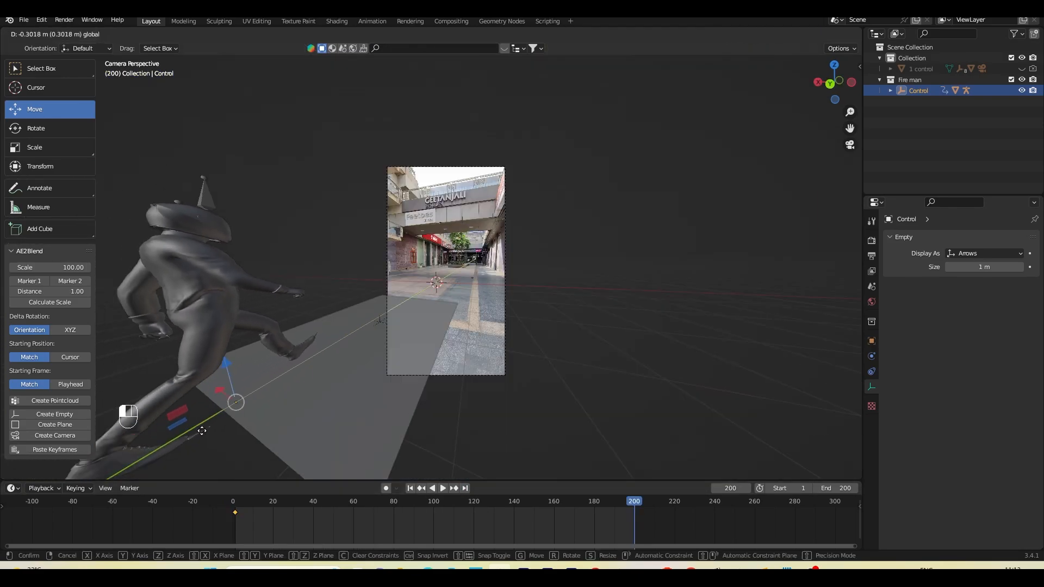
{"action": "key", "text": "i"}
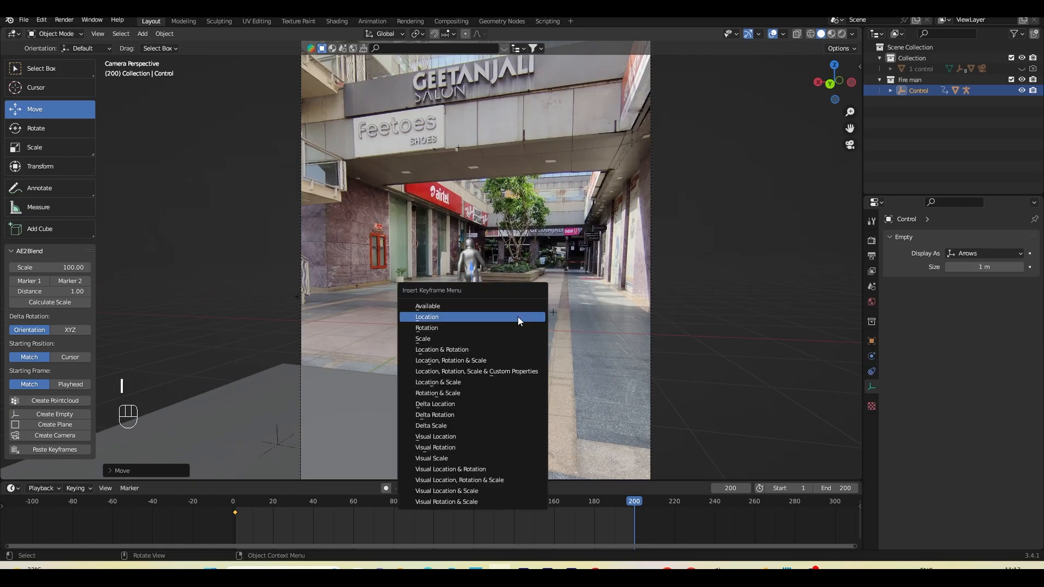
{"action": "left_click", "coordinate": [518, 316]}
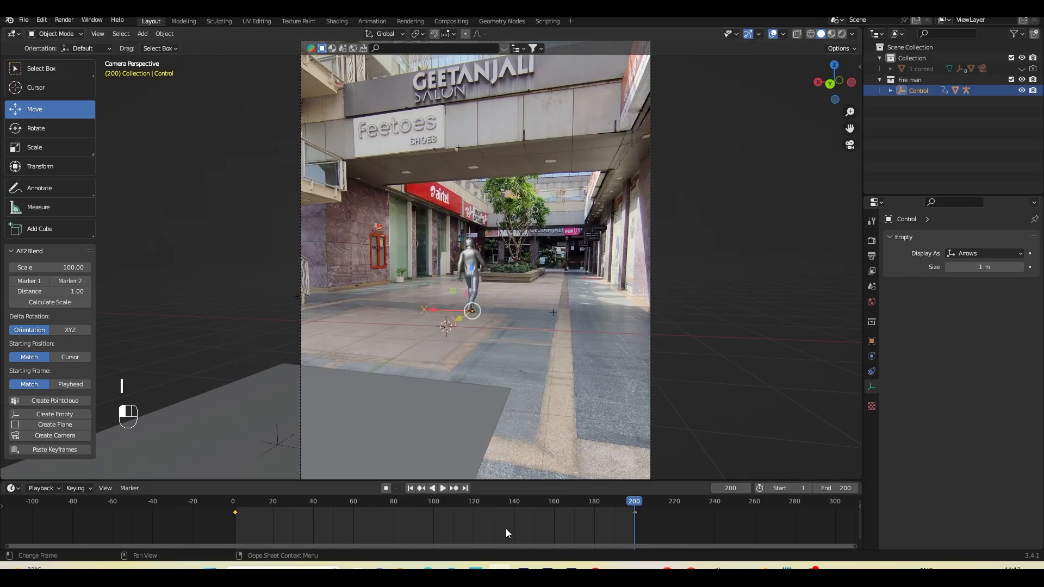
Step: Set the Control empty's keyframes to Linear interpolation and play the walk from the start
{"action": "key", "text": "t"}
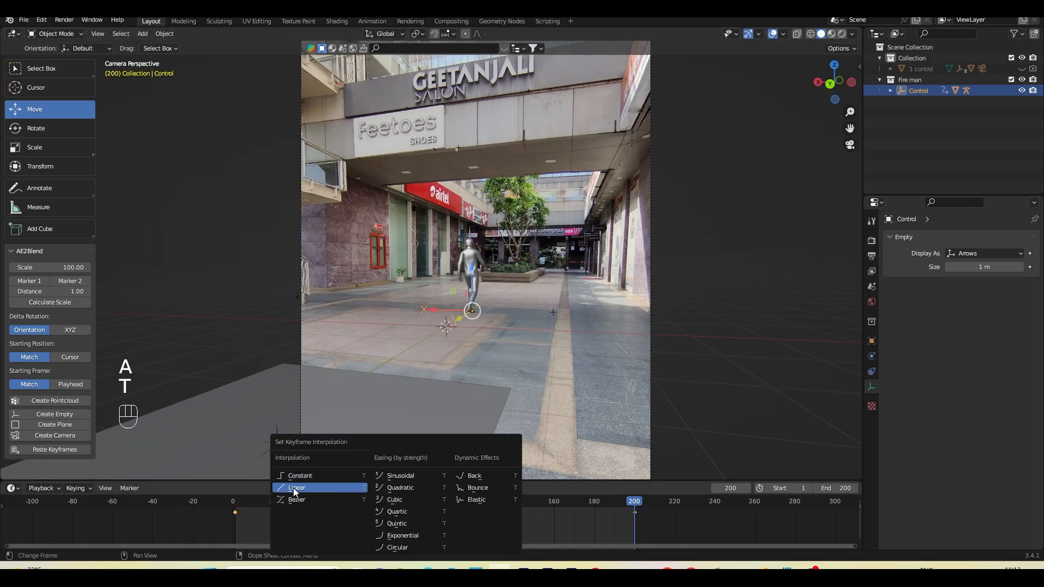
{"action": "left_click", "coordinate": [293, 488]}
{"action": "left_click", "coordinate": [421, 488]}
{"action": "left_click", "coordinate": [443, 488]}
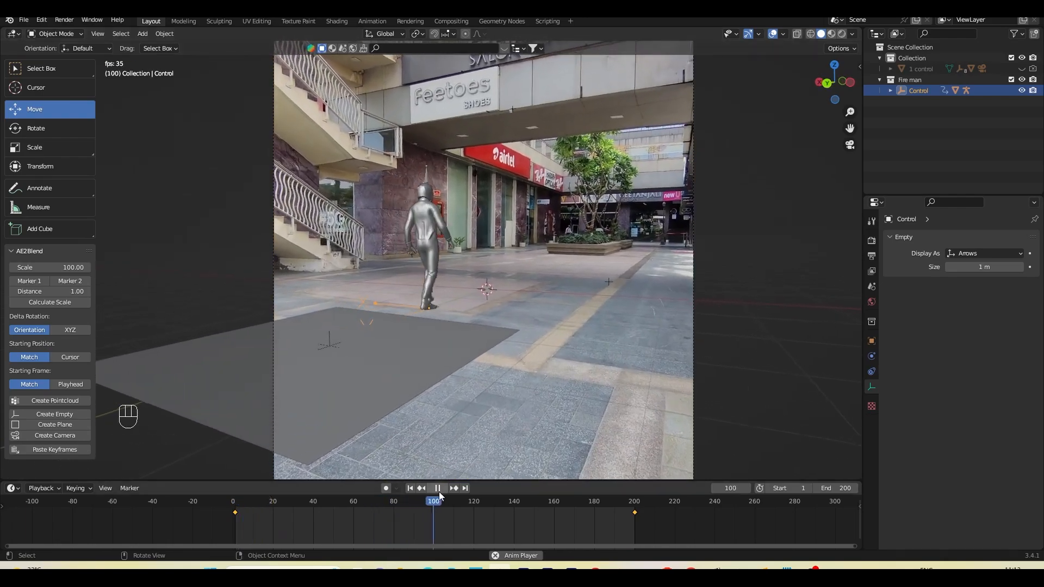
{"action": "key", "text": "space"}
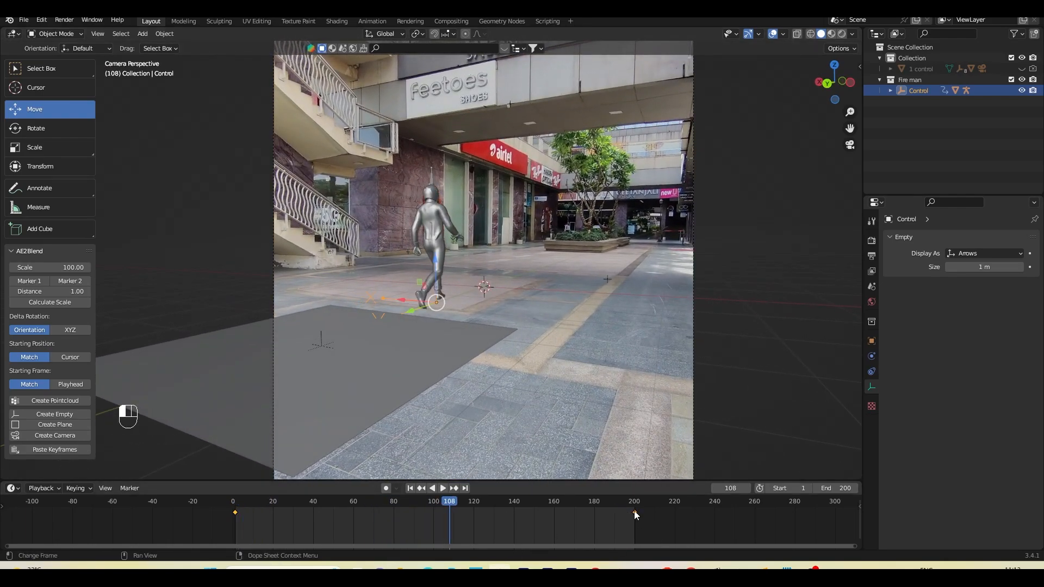
Step: Try the Control empty's last keyframe at about frame 150, replay the walk, and return the keyframe to frame 200
{"action": "left_click_drag", "start_coordinate": [634, 513], "coordinate": [536, 513]}
{"action": "left_click", "coordinate": [418, 489]}
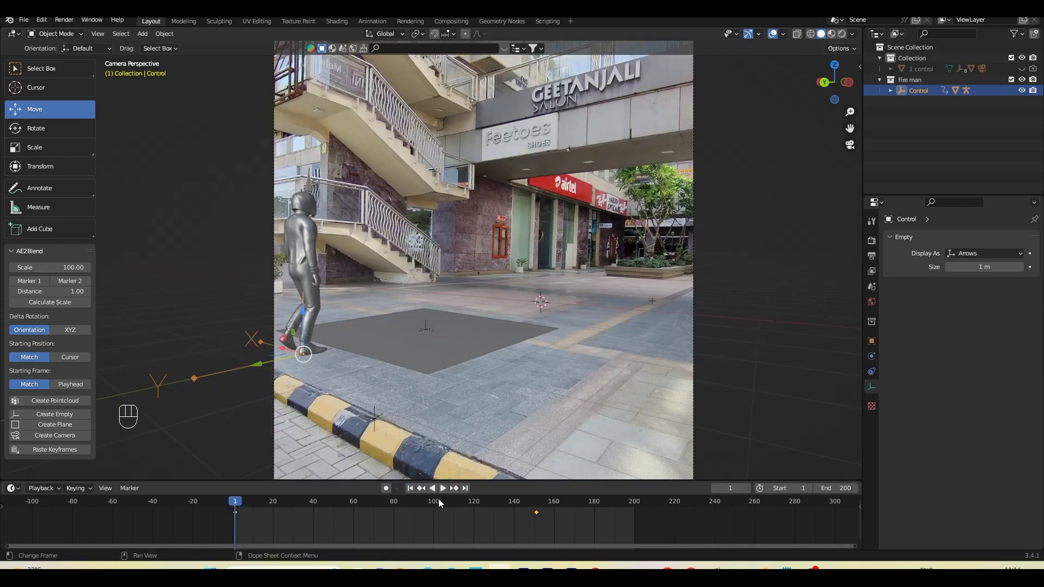
{"action": "left_click", "coordinate": [445, 491]}
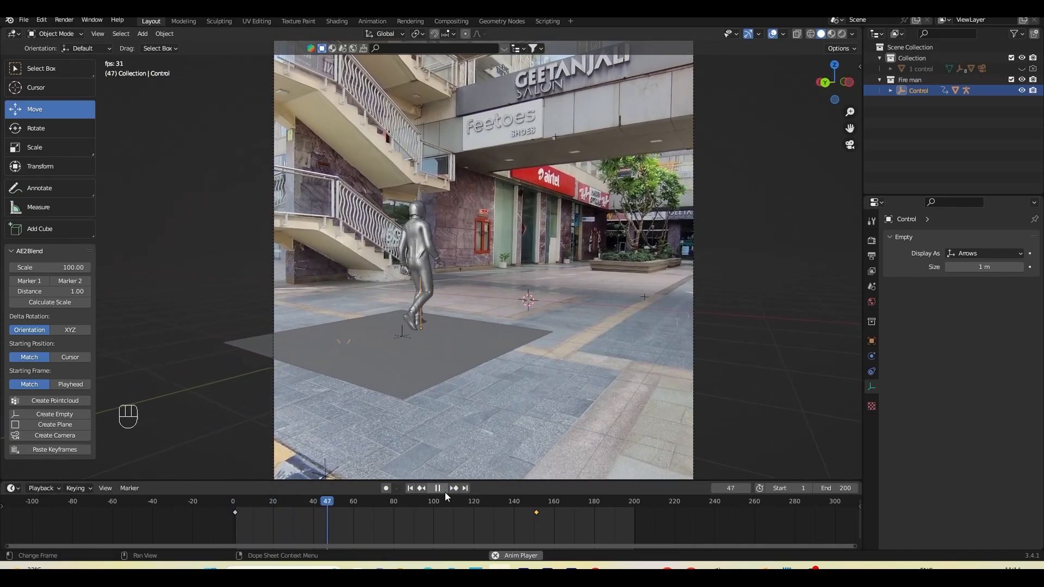
{"action": "left_click", "coordinate": [444, 491]}
{"action": "left_click_drag", "start_coordinate": [536, 513], "coordinate": [635, 513]}
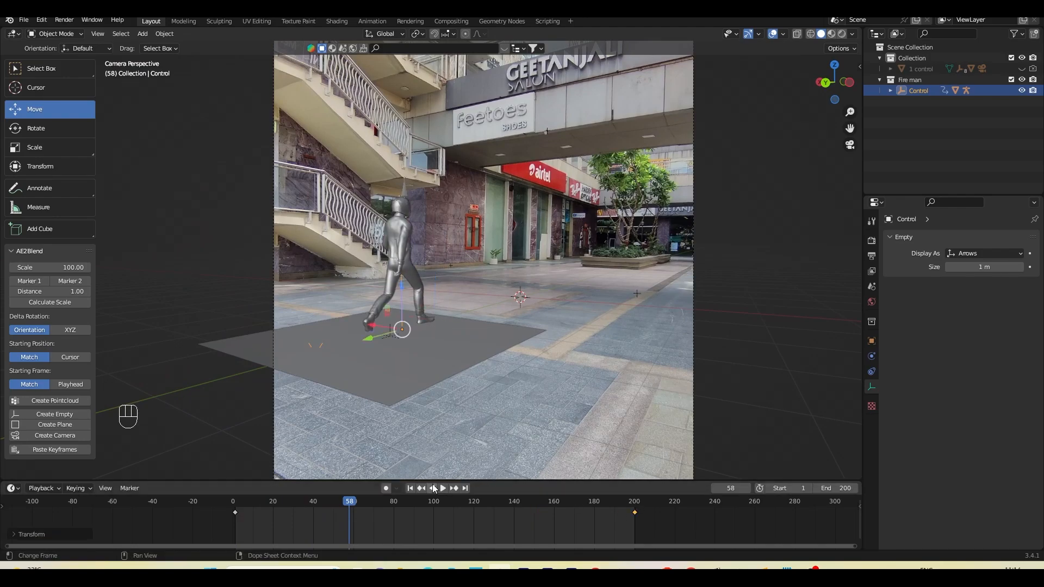
{"action": "left_click", "coordinate": [443, 489]}
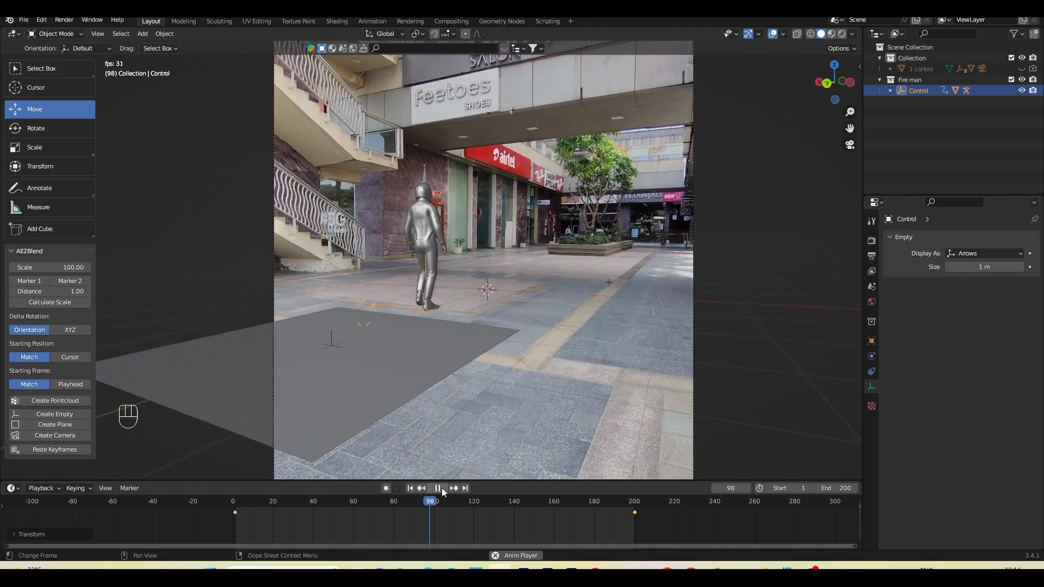
{"action": "left_click", "coordinate": [442, 487]}
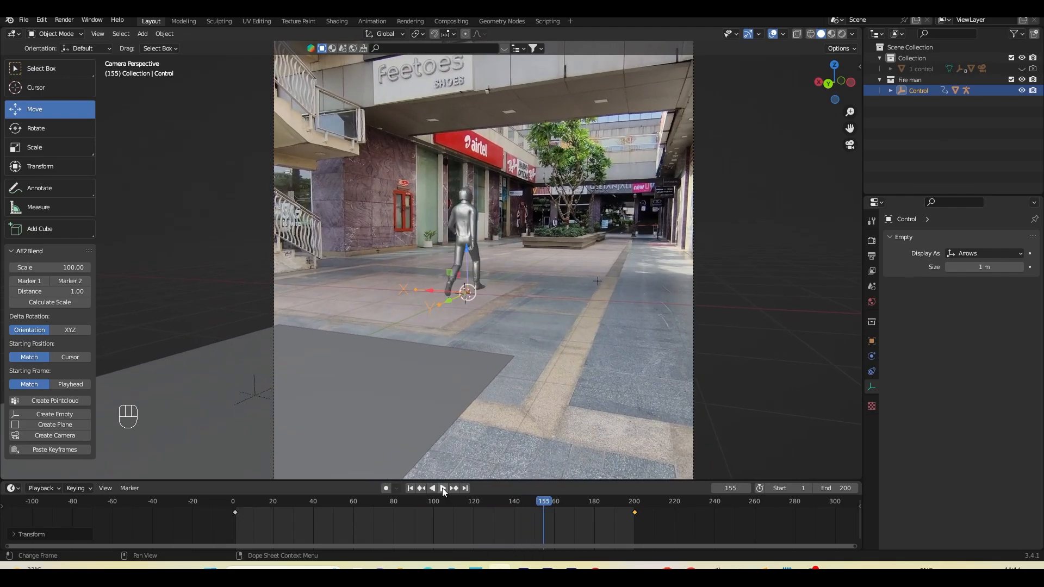
Step: Shift the last keyframe to frame 180, move the Control empty farther toward the tree planter there, and re-key its location
{"action": "left_click_drag", "start_coordinate": [636, 512], "coordinate": [594, 513]}
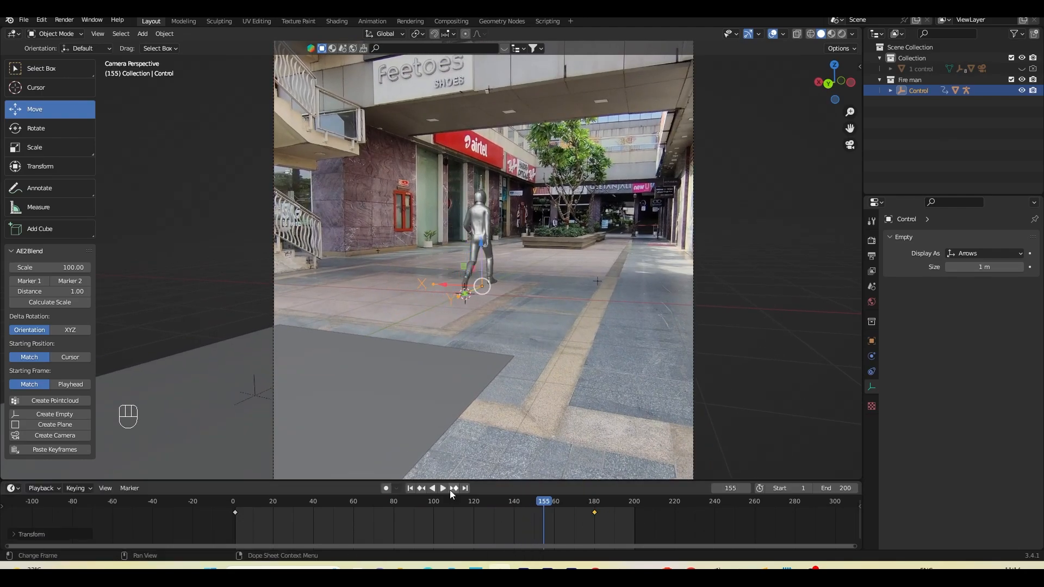
{"action": "left_click", "coordinate": [420, 487]}
{"action": "left_click", "coordinate": [454, 487]}
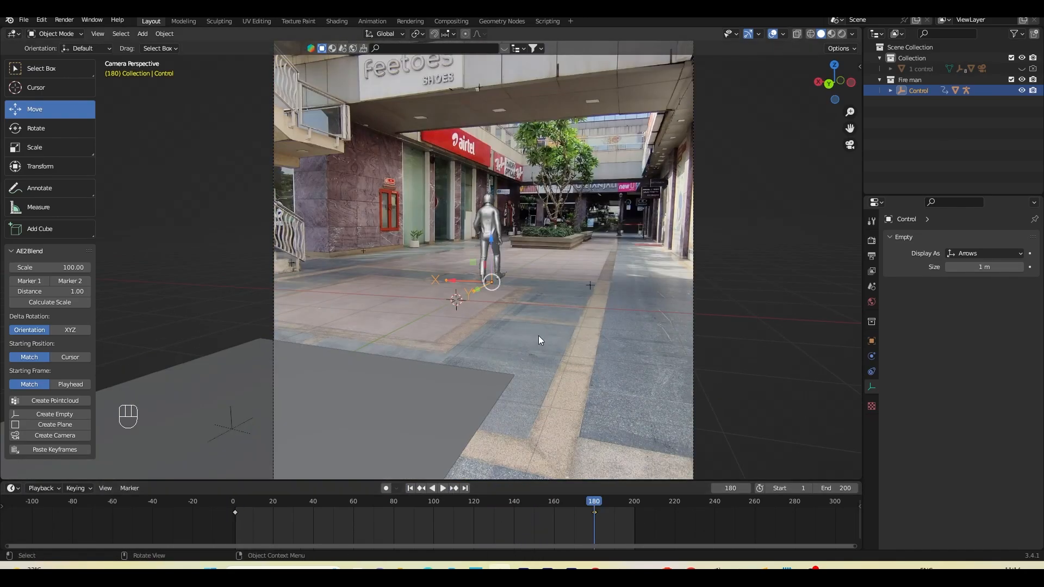
{"action": "left_click_drag", "start_coordinate": [476, 291], "coordinate": [511, 281]}
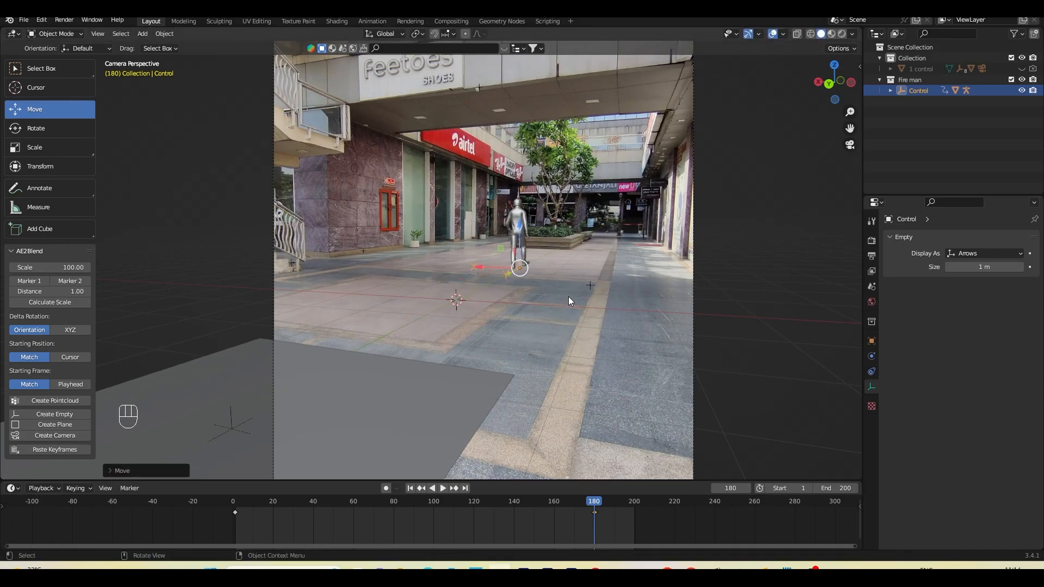
{"action": "key", "text": "i"}
{"action": "left_click", "coordinate": [568, 296]}
{"action": "left_click", "coordinate": [441, 488]}
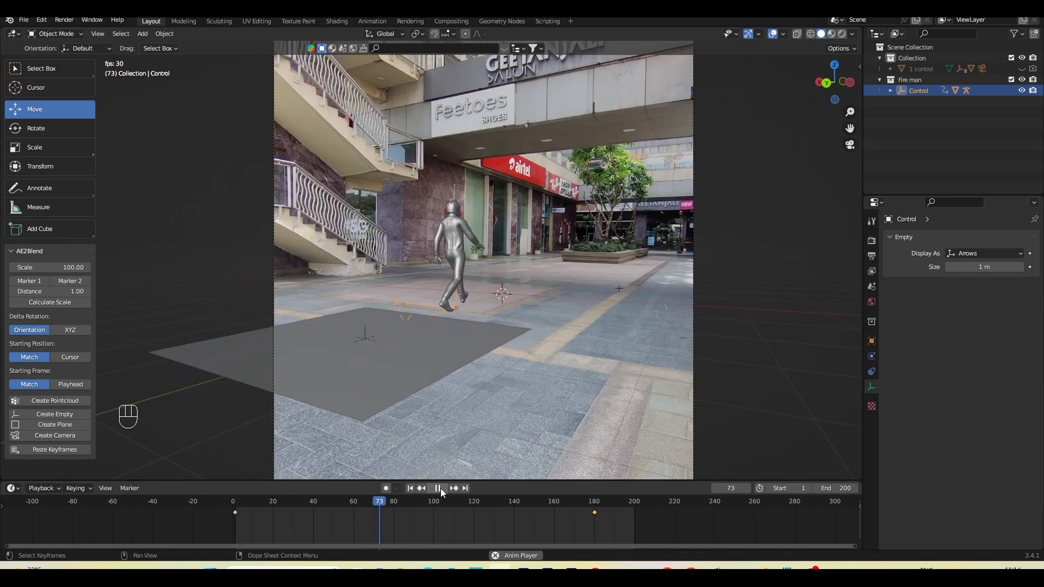
{"action": "left_click", "coordinate": [440, 489]}
Step: Shift the Control empty's last keyframe to about frame 217 and play the walk from frame 1
{"action": "left_click_drag", "start_coordinate": [594, 512], "coordinate": [669, 513]}
{"action": "left_click", "coordinate": [407, 488]}
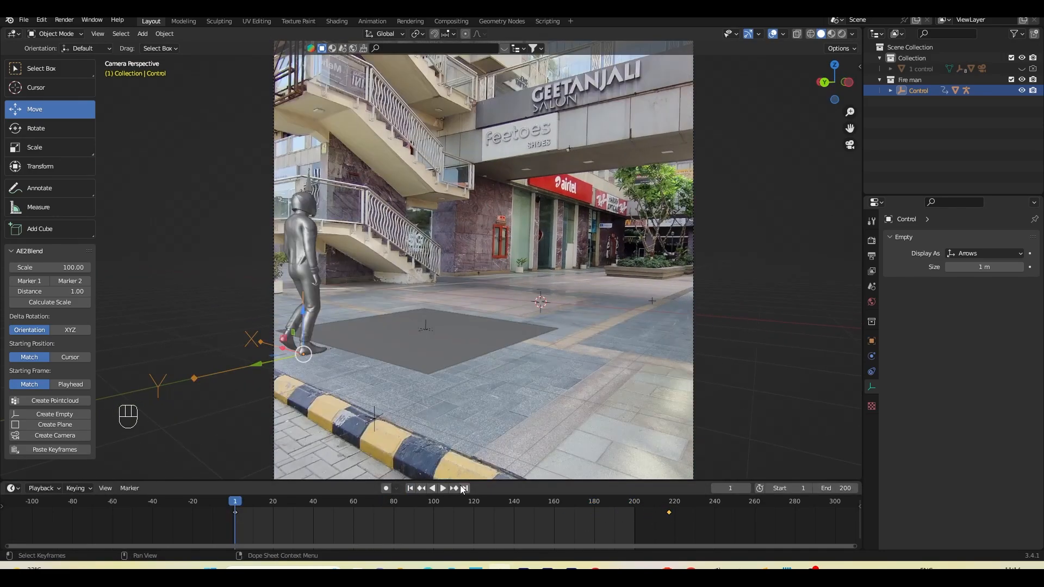
{"action": "left_click", "coordinate": [443, 488]}
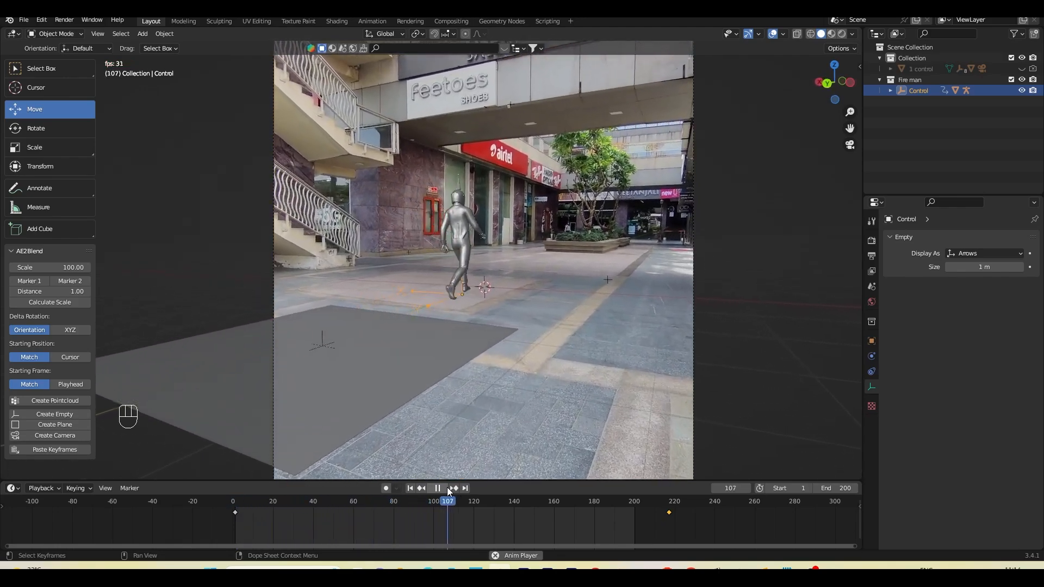
{"action": "left_click", "coordinate": [447, 488]}
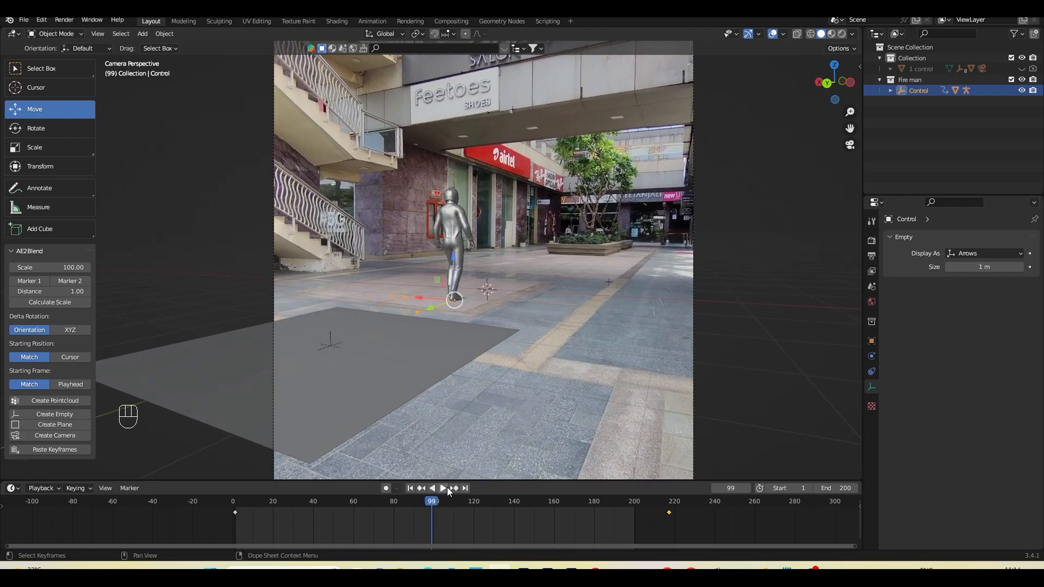
Step: At frame 1, scale the ground plane up along X and then along Y to cover more of the plaza
{"action": "left_click", "coordinate": [420, 488]}
{"action": "left_click", "coordinate": [471, 365]}
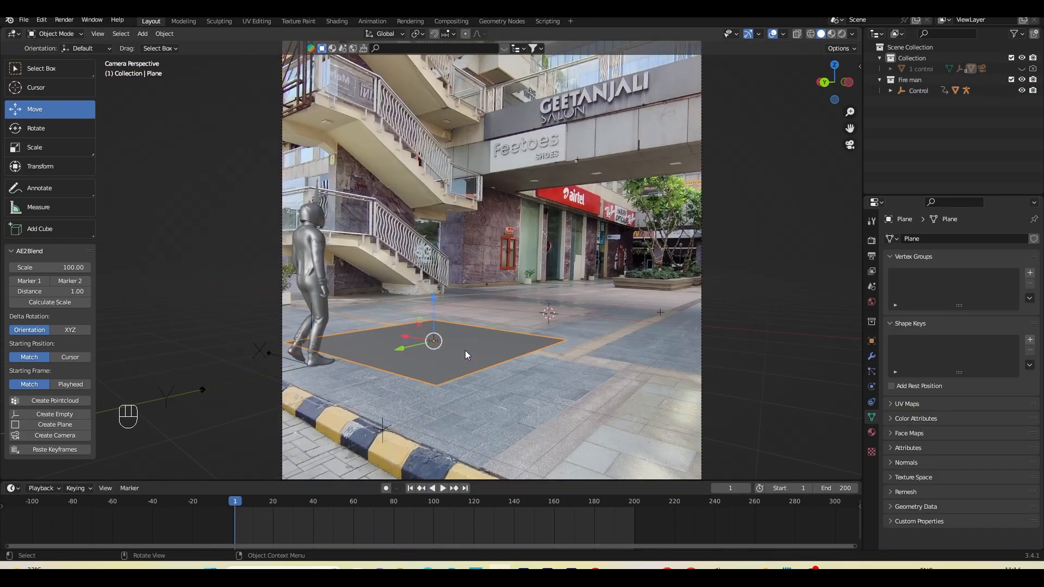
{"action": "key", "text": "s"}
{"action": "key", "text": "x"}
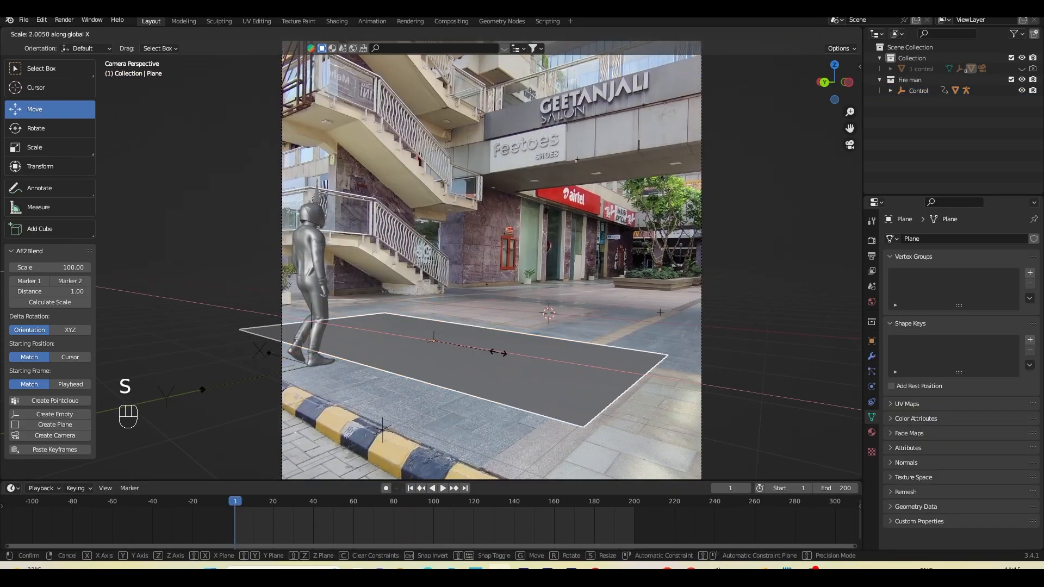
{"action": "left_click", "coordinate": [506, 354]}
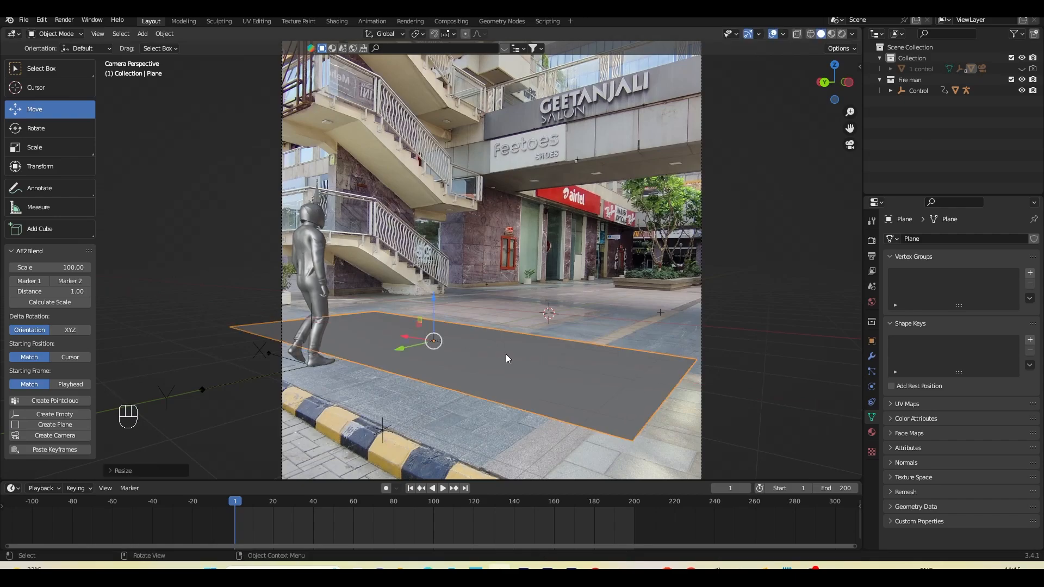
{"action": "key", "text": "s"}
{"action": "key", "text": "y"}
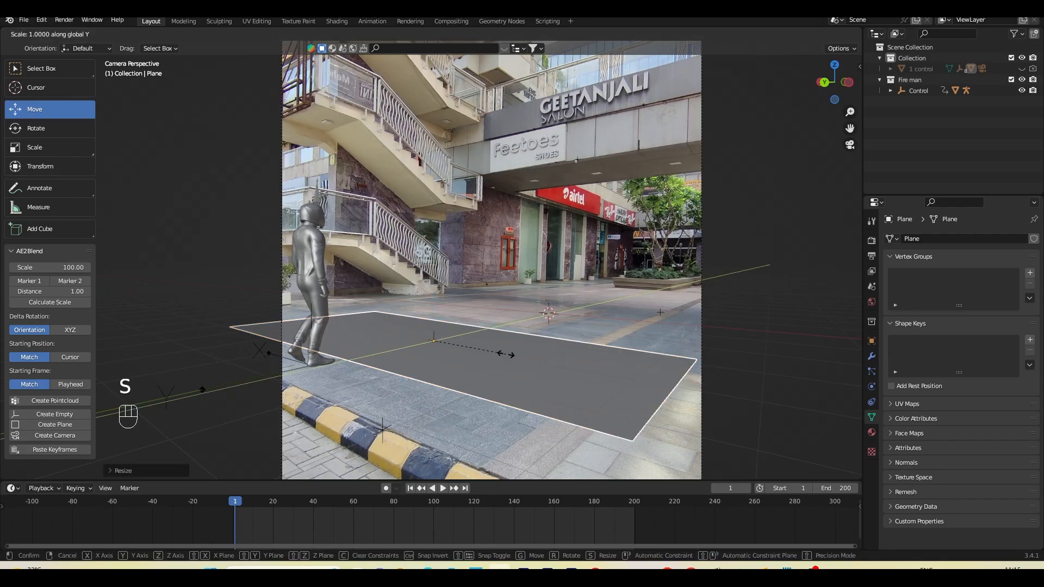
{"action": "left_click", "coordinate": [658, 294]}
Step: Move the enlarged ground plane about 2.4 m in the negative Y direction, deeper into the plaza
{"action": "key", "text": "g"}
{"action": "key", "text": "y"}
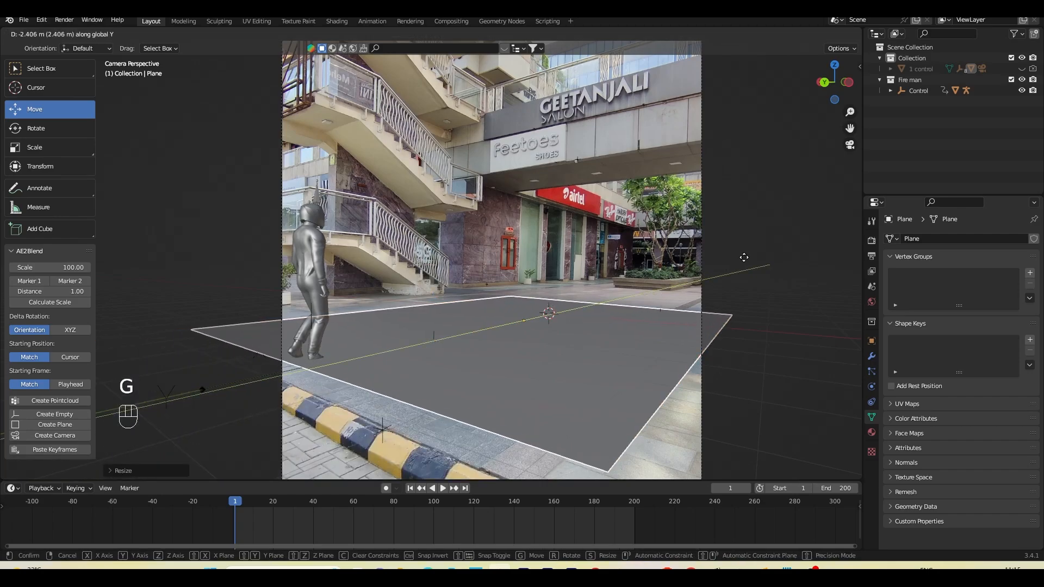
{"action": "left_click", "coordinate": [735, 258]}
Step: At frame 199, stretch the ground plane further along Y and X so it extends past the character's feet
{"action": "left_click", "coordinate": [632, 501]}
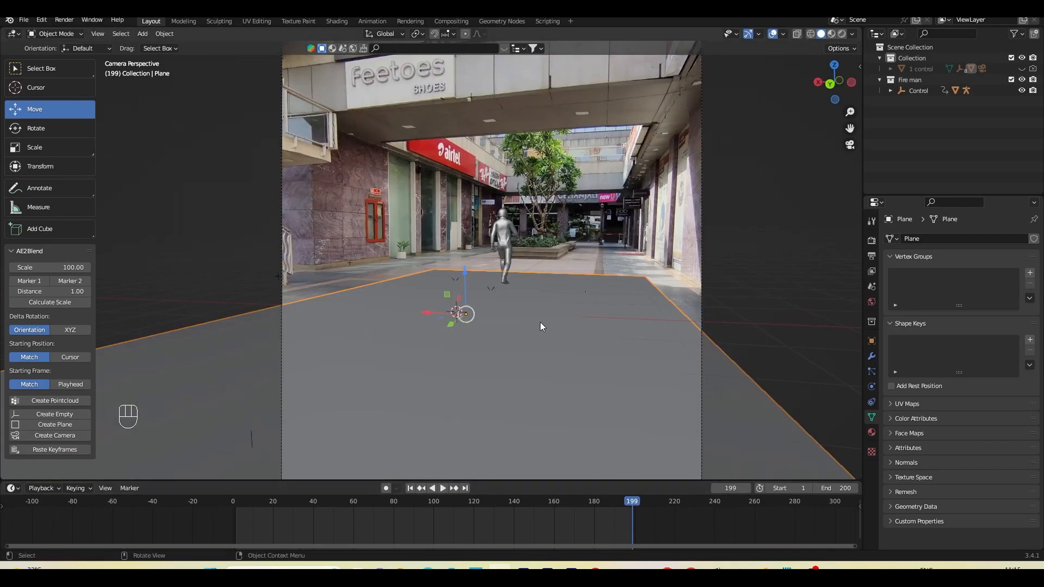
{"action": "key", "text": "s"}
{"action": "key", "text": "y"}
{"action": "left_click", "coordinate": [579, 313]}
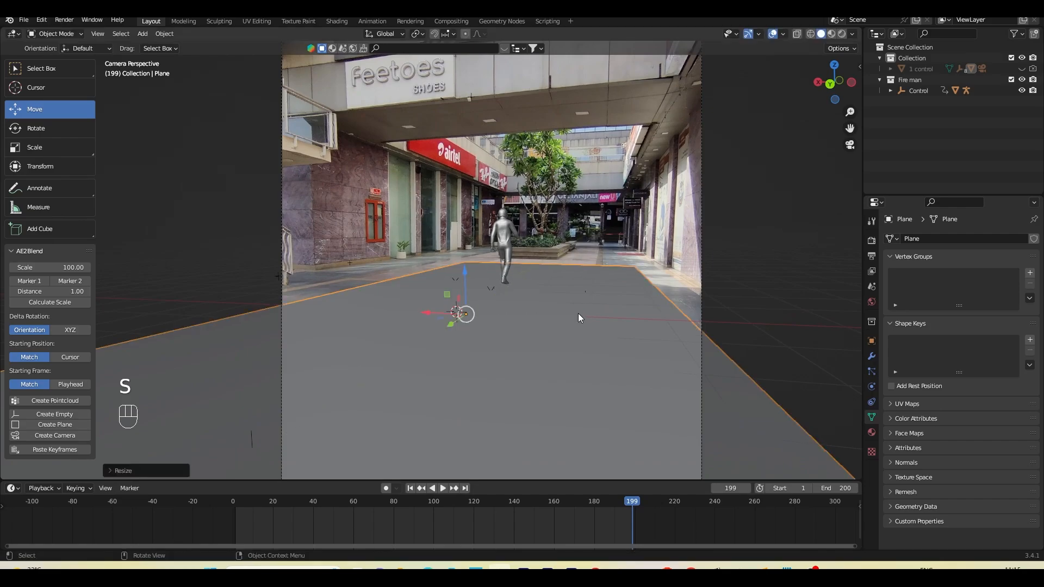
{"action": "key", "text": "s"}
{"action": "key", "text": "x"}
{"action": "left_click", "coordinate": [579, 324]}
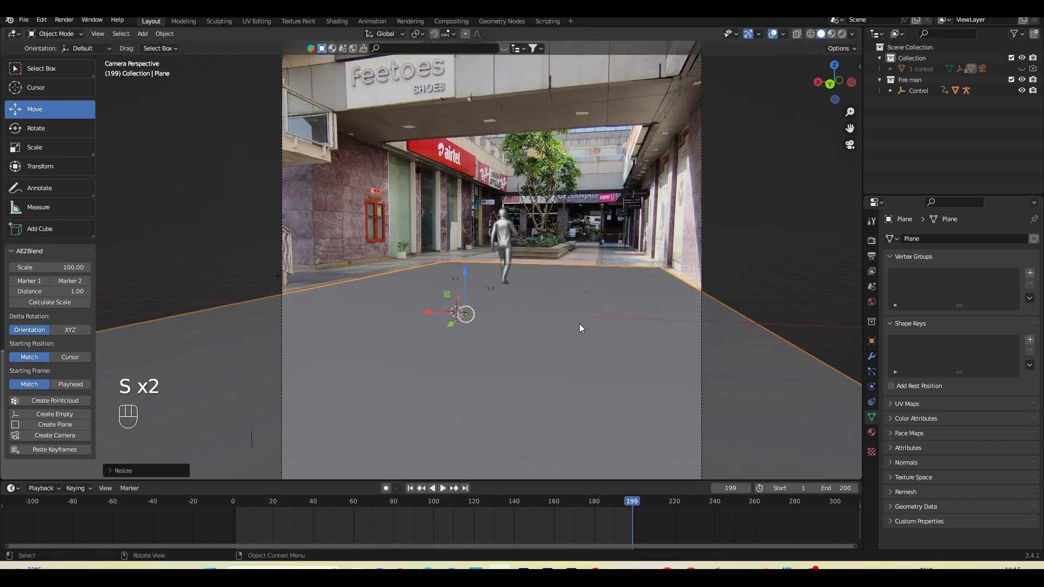
Step: Return to the start of the shot and lower the ground plane slightly along Z beneath the character's feet
{"action": "left_click", "coordinate": [233, 517]}
{"action": "key", "text": "space"}
{"action": "left_click_drag", "start_coordinate": [210, 520], "coordinate": [210, 521]}
{"action": "middle_click_drag", "start_coordinate": [401, 393], "coordinate": [475, 308], "text": "shift"}
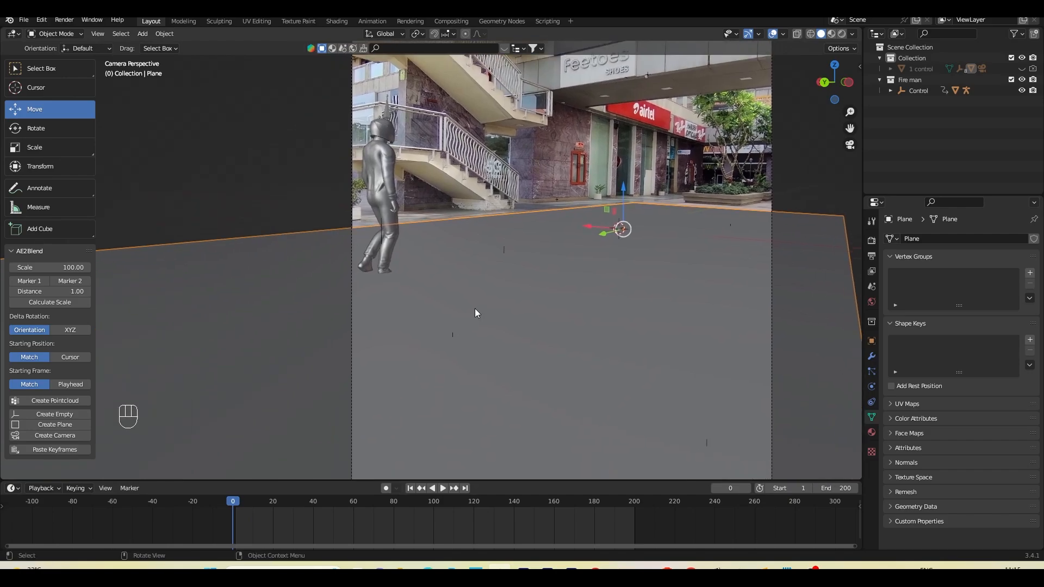
{"action": "scroll", "coordinate": [484, 304], "scroll_direction": "up", "scroll_amount": 2}
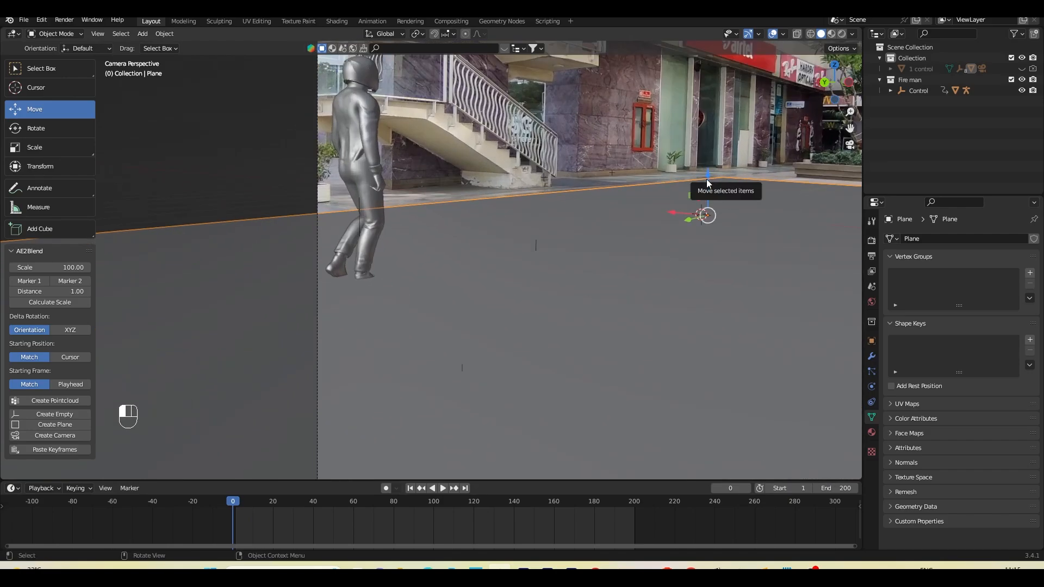
{"action": "left_click_drag", "start_coordinate": [708, 184], "coordinate": [708, 193]}
Step: Play and scrub through the shot to check the character against the ground plane, and save the file
{"action": "key", "text": "space"}
{"action": "left_click_drag", "start_coordinate": [277, 501], "coordinate": [508, 500]}
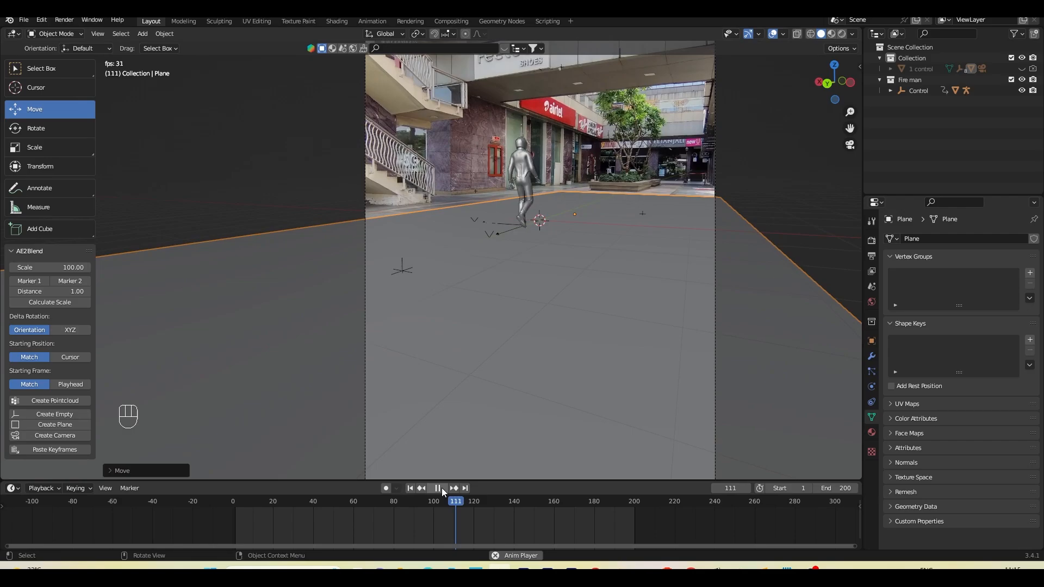
{"action": "left_click", "coordinate": [438, 488]}
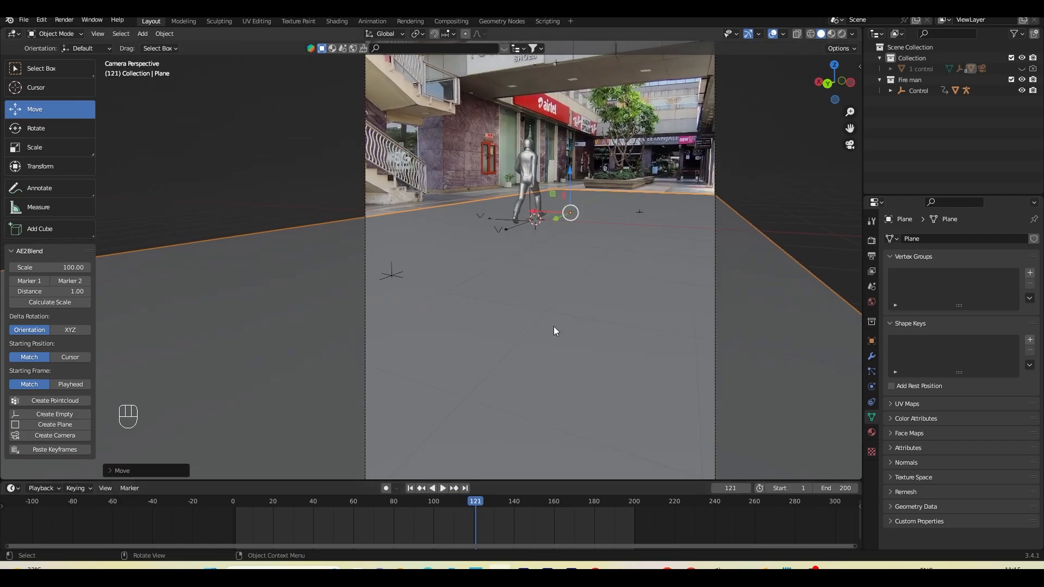
{"action": "key", "text": "ctrl+s"}
Step: Switch the viewport to rendered shading and set the render engine to Cycles with GPU Compute as the device
{"action": "scroll", "coordinate": [553, 325], "scroll_direction": "up", "scroll_amount": 5}
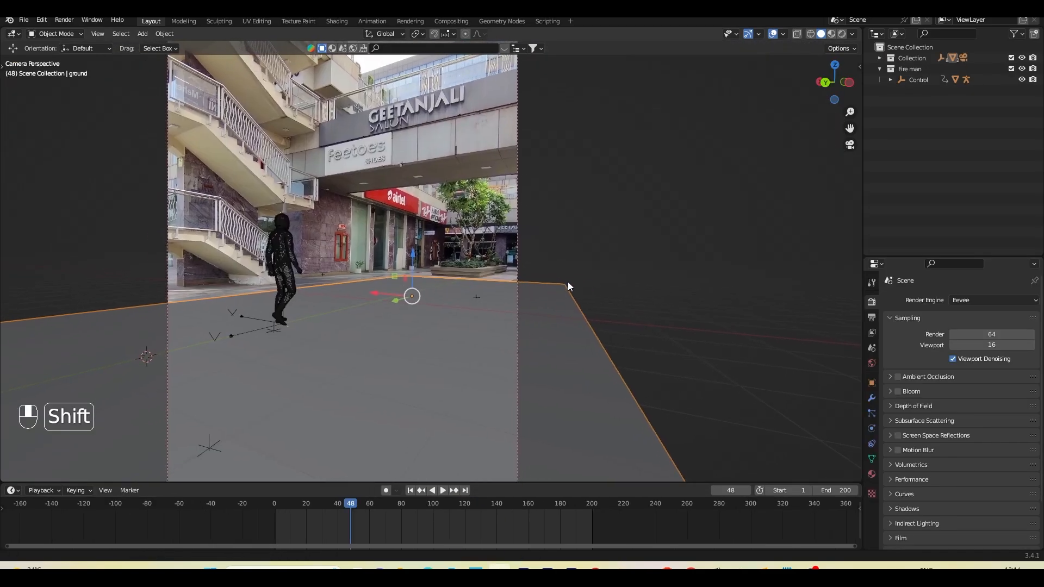
{"action": "middle_click_drag", "start_coordinate": [566, 282], "coordinate": [598, 306], "text": "shift"}
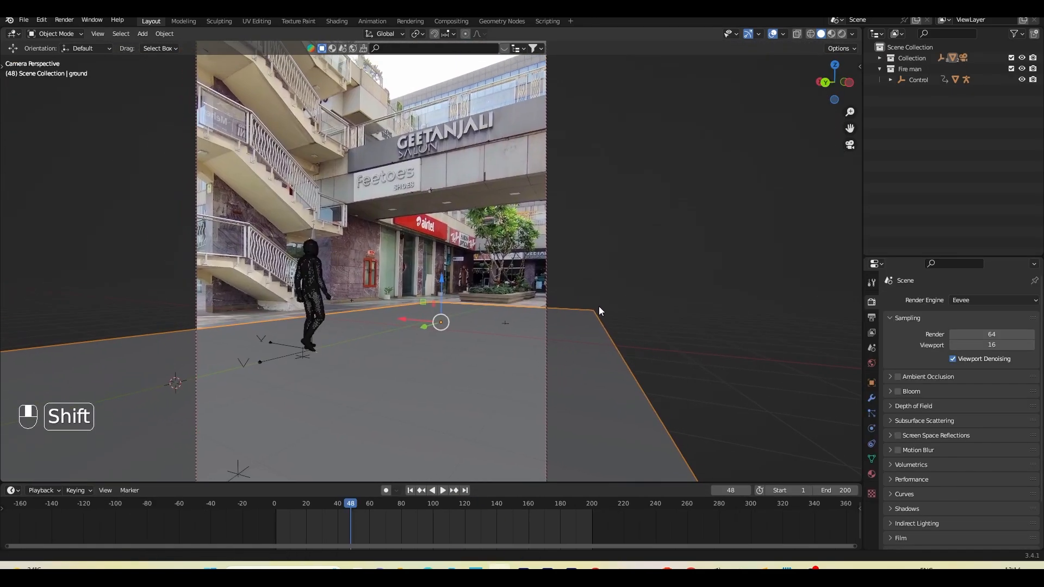
{"action": "left_click", "coordinate": [844, 35]}
{"action": "left_click", "coordinate": [980, 299]}
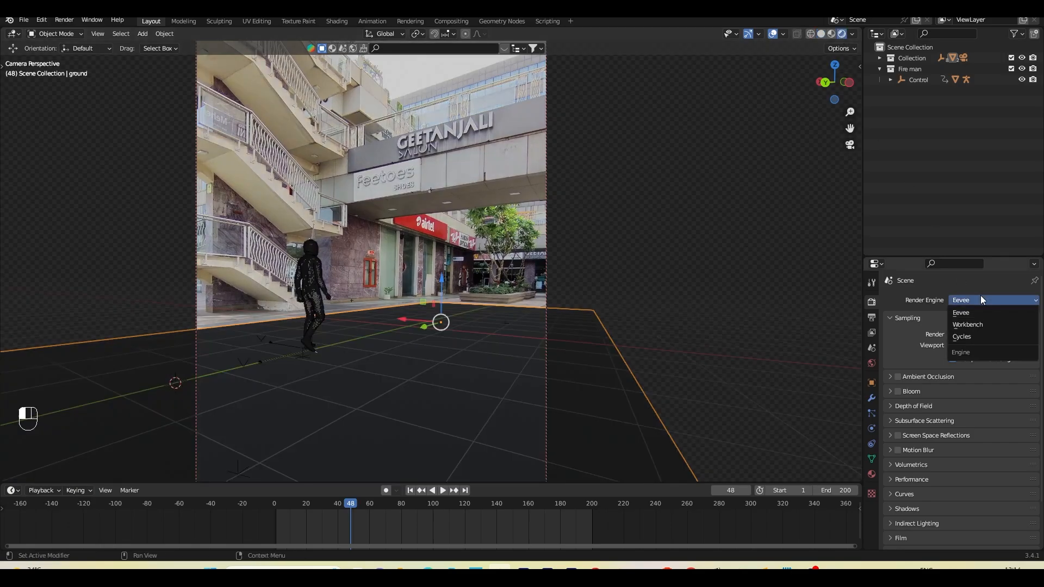
{"action": "left_click", "coordinate": [963, 337]}
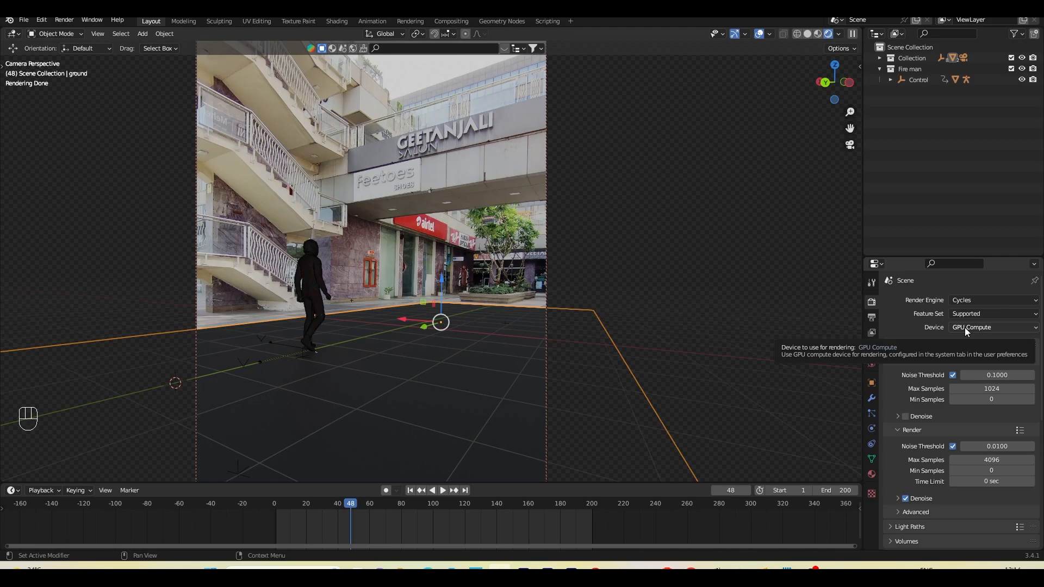
{"action": "left_click", "coordinate": [965, 327]}
{"action": "left_click", "coordinate": [961, 340]}
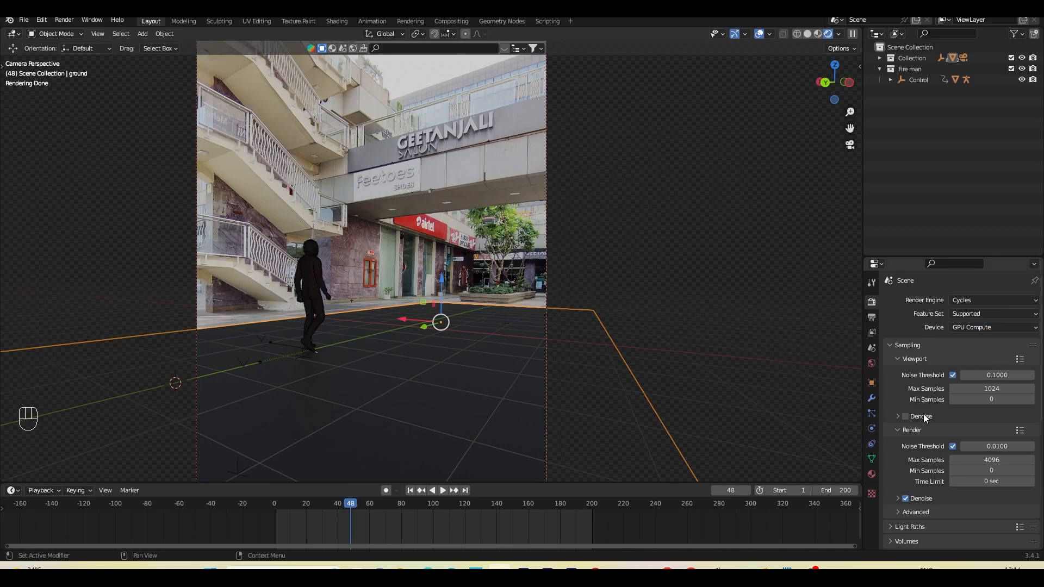
Step: Set the final render's maximum samples to 256
{"action": "scroll", "coordinate": [930, 442], "scroll_direction": "down", "scroll_amount": 2}
{"action": "left_click", "coordinate": [986, 415]}
{"action": "type", "text": "256"}
{"action": "key", "text": "Return"}
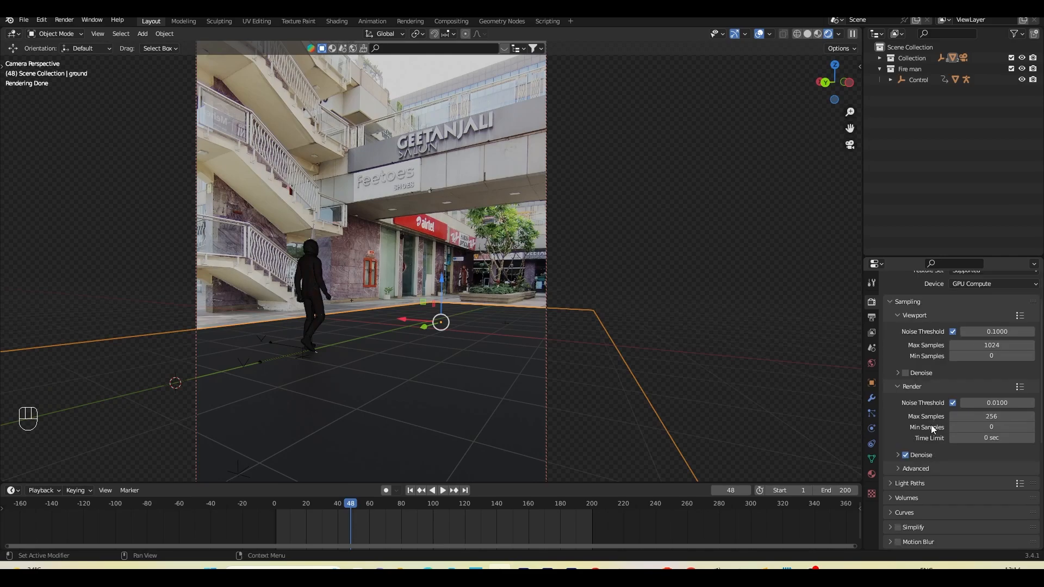
{"action": "scroll", "coordinate": [981, 412], "scroll_direction": "up", "scroll_amount": 2}
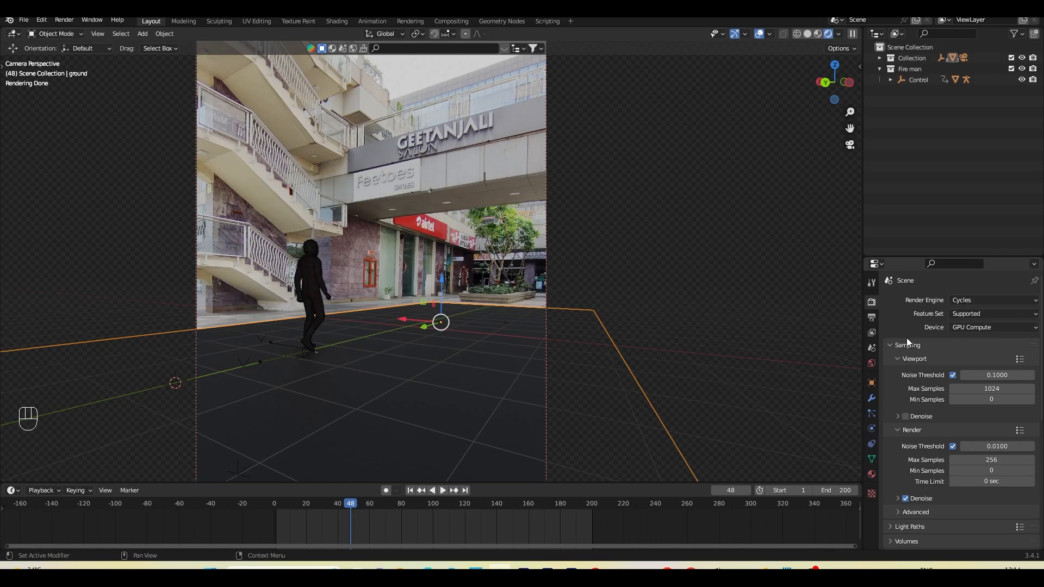
Step: Set the world background's color source to an Environment Texture
{"action": "left_click", "coordinate": [872, 365]}
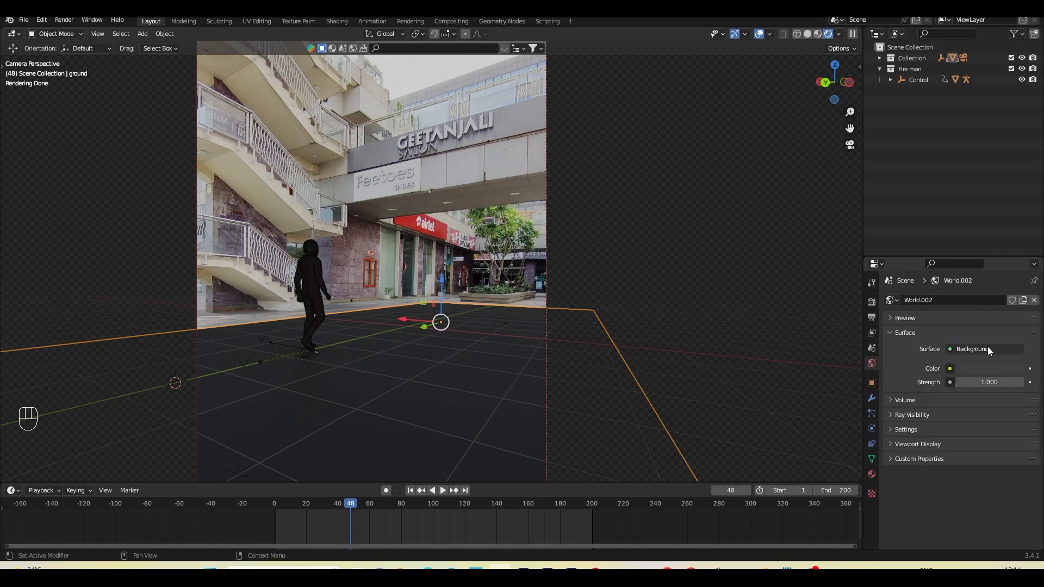
{"action": "left_click", "coordinate": [951, 369]}
{"action": "left_click", "coordinate": [751, 420]}
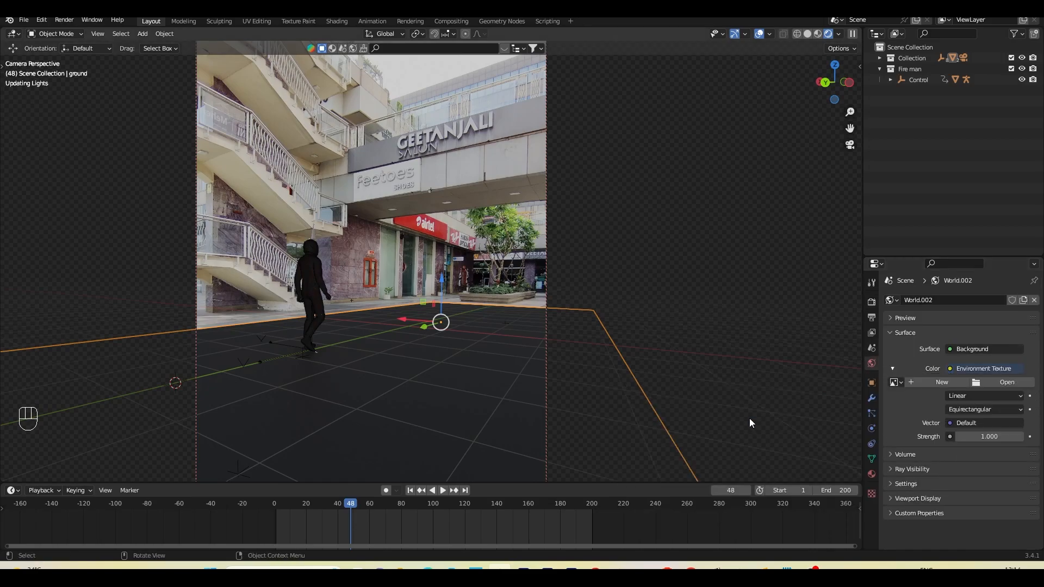
Step: Switch to File Explorer and inspect the plaza photosphere image PXL_20230616_085445206.PHOTOSPHERE.jpg in the phone footage folder
{"action": "left_click", "coordinate": [401, 568]}
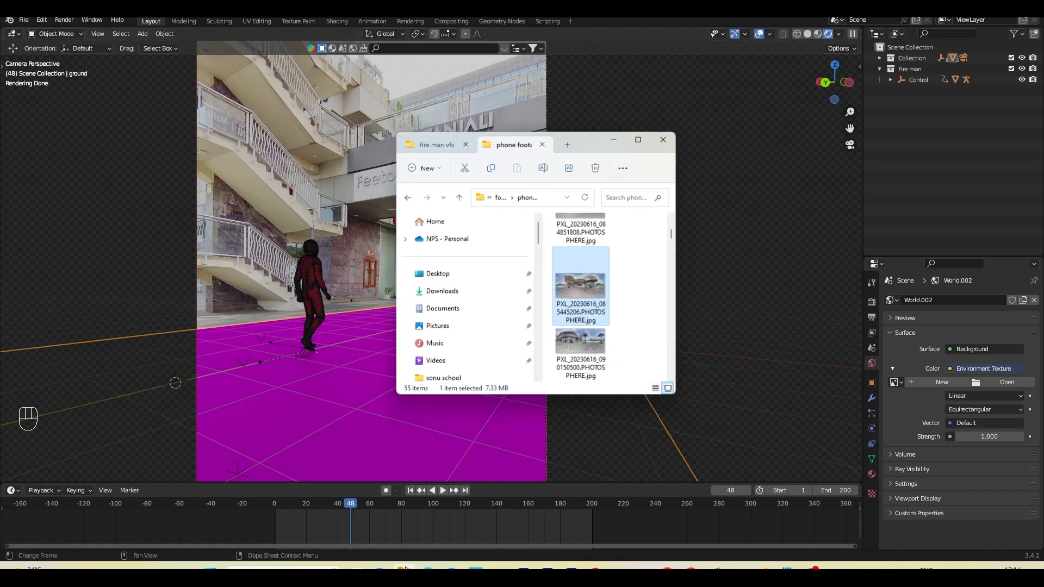
{"action": "double_click", "coordinate": [580, 307]}
{"action": "scroll", "coordinate": [546, 384], "scroll_direction": "up", "scroll_amount": 3}
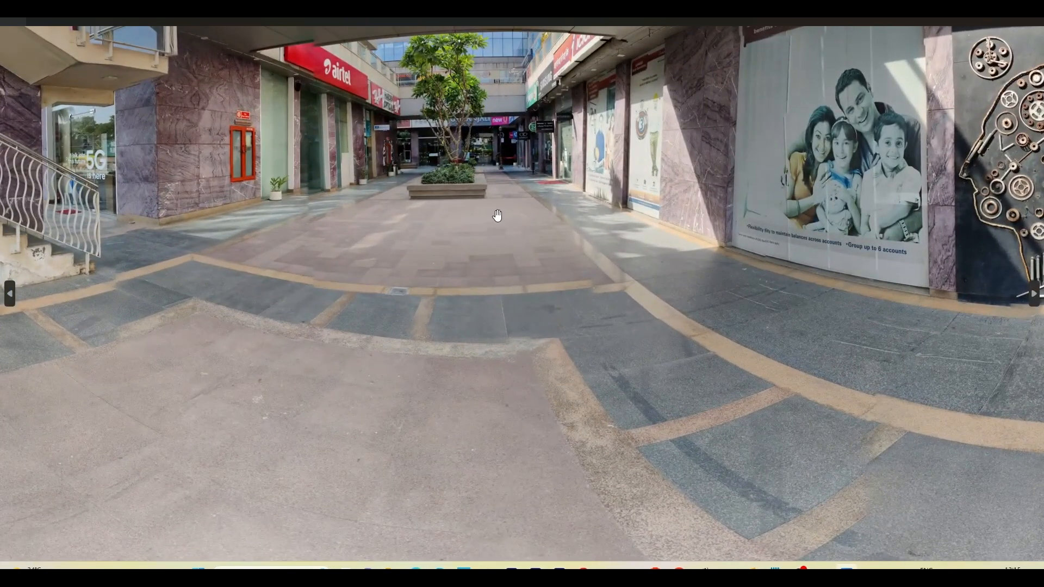
{"action": "left_click_drag", "start_coordinate": [498, 215], "coordinate": [562, 372]}
{"action": "left_click", "coordinate": [1031, 19]}
Step: Copy the phone footage folder's path and load the PXL_20230616_085445206.PHOTOSPHERE.jpg image into the world's environment texture
{"action": "left_click", "coordinate": [546, 196]}
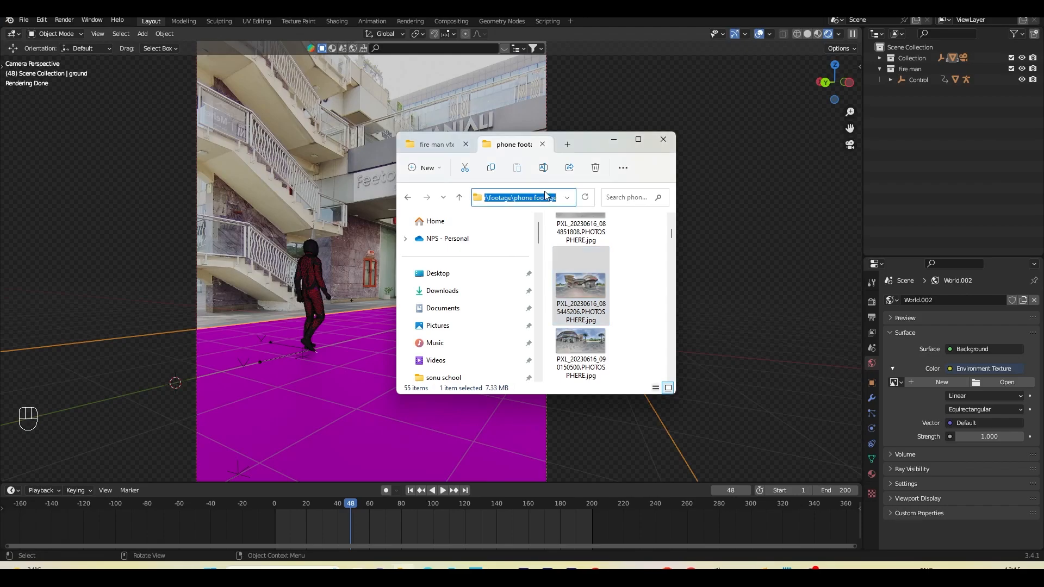
{"action": "left_click", "coordinate": [655, 145]}
{"action": "left_click", "coordinate": [1006, 382]}
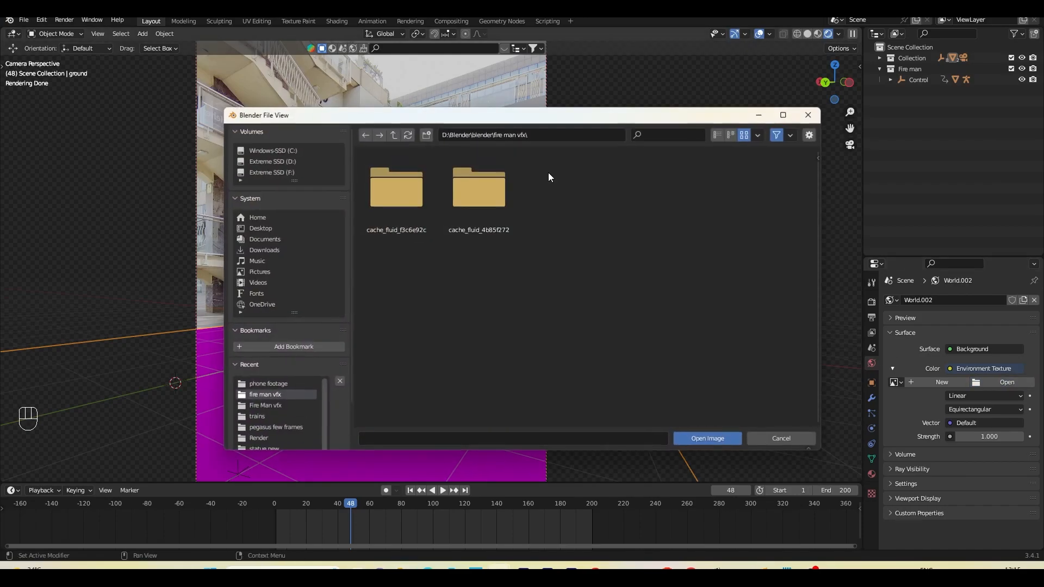
{"action": "left_click", "coordinate": [551, 137]}
{"action": "key", "text": "ctrl+v"}
{"action": "key", "text": "Return"}
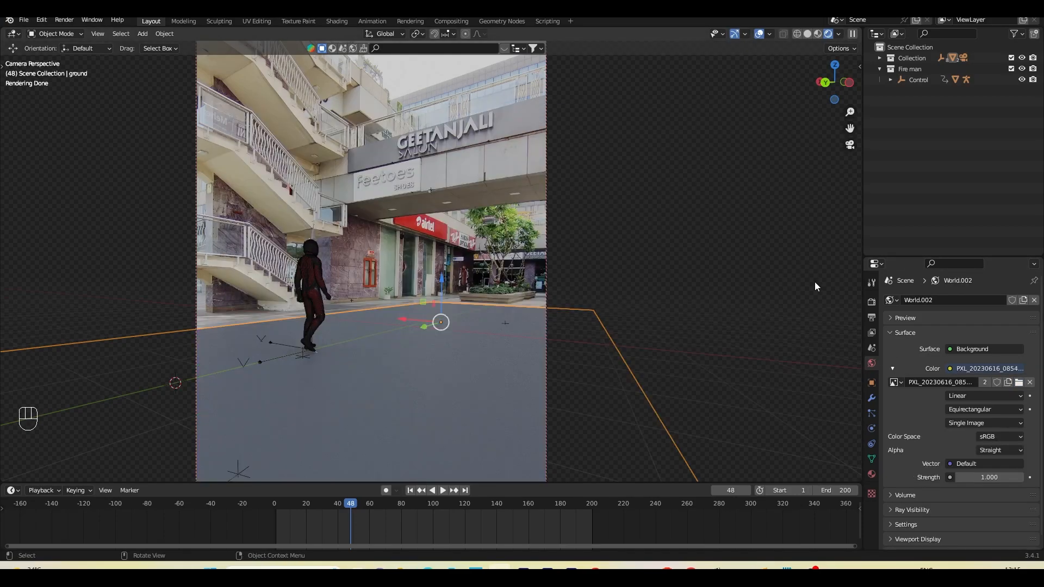
Step: Turn off film transparency in the render settings so the environment image shows behind the character
{"action": "left_click", "coordinate": [871, 301]}
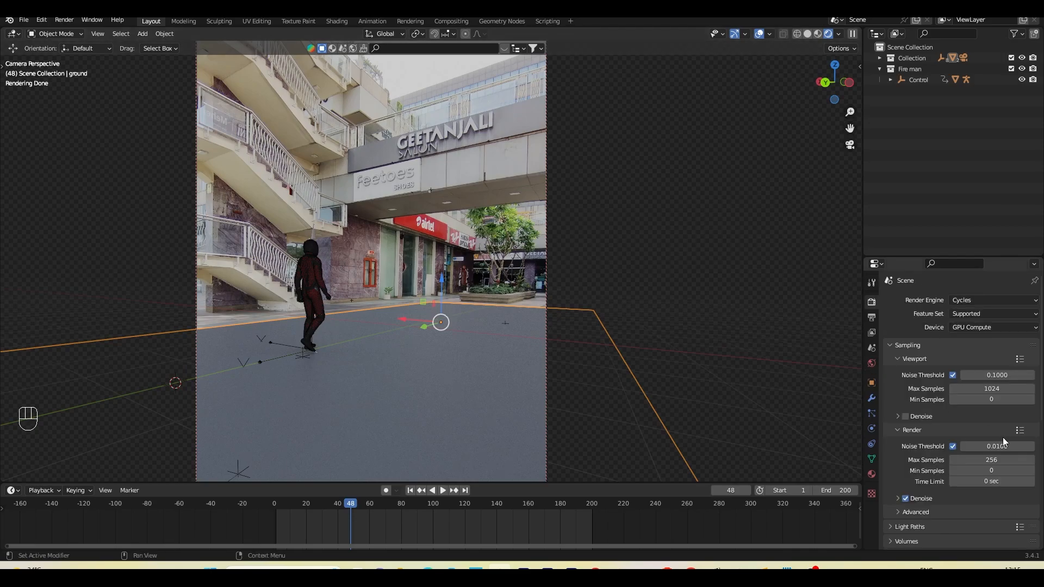
{"action": "scroll", "coordinate": [894, 458], "scroll_direction": "down", "scroll_amount": 8}
{"action": "left_click", "coordinate": [898, 483]}
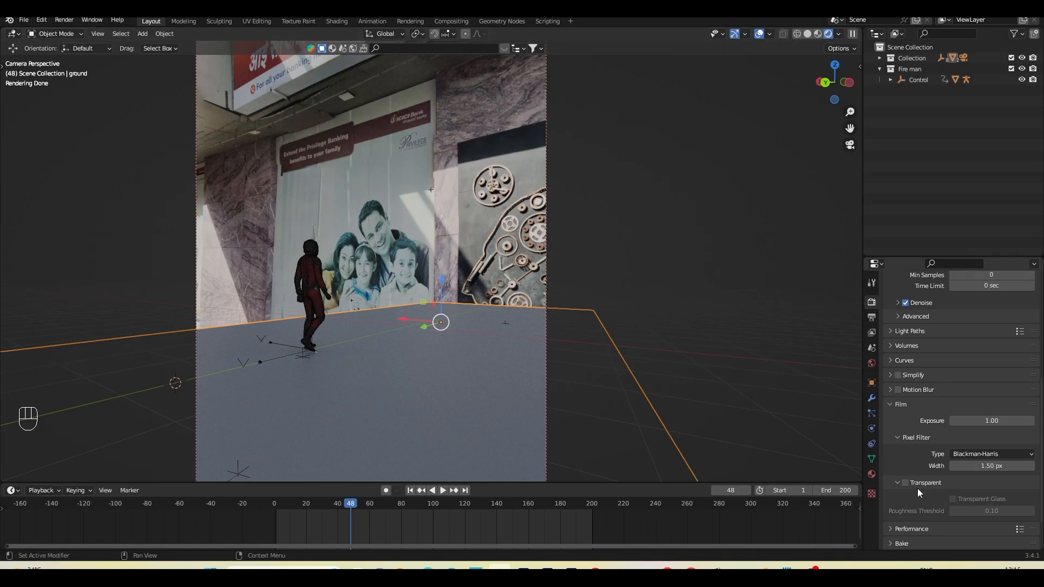
Step: Split the viewport and make the new area a Shader Editor showing the world nodes beside the camera view
{"action": "left_click_drag", "start_coordinate": [859, 481], "coordinate": [412, 380]}
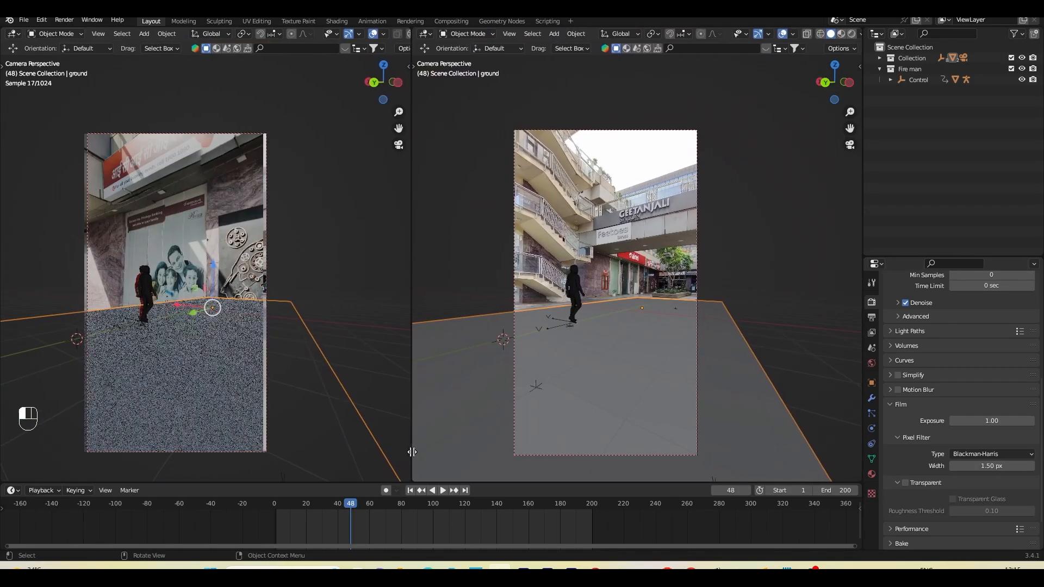
{"action": "left_click", "coordinate": [426, 34]}
{"action": "left_click", "coordinate": [450, 135]}
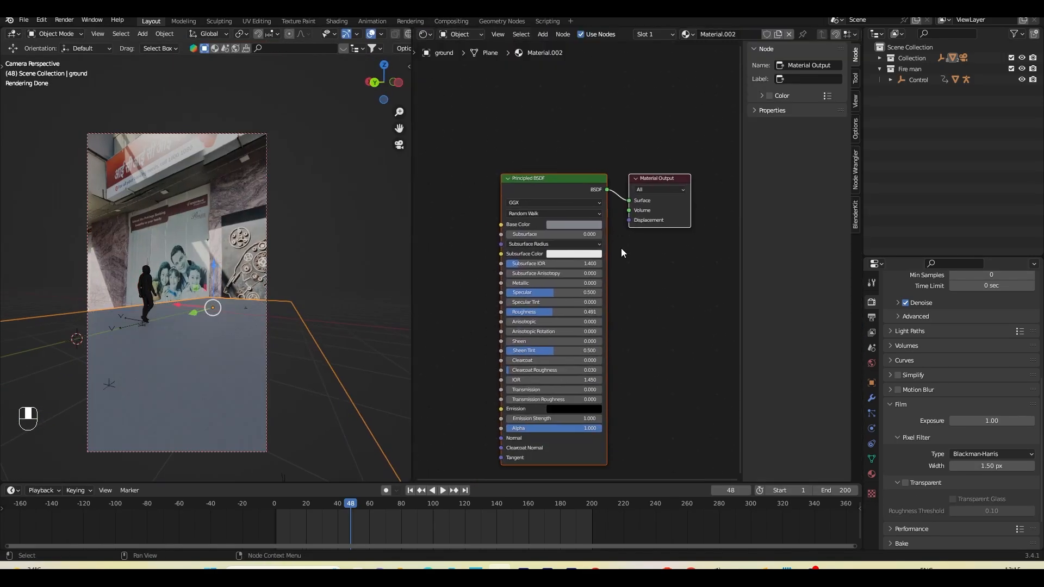
{"action": "left_click", "coordinate": [461, 34]}
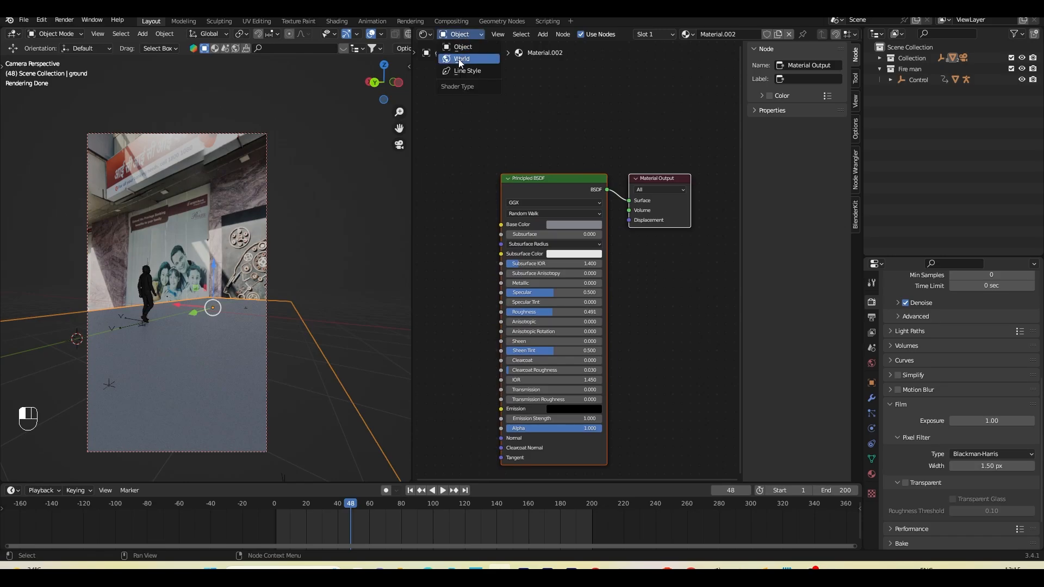
{"action": "left_click", "coordinate": [458, 59]}
{"action": "scroll", "coordinate": [238, 319], "scroll_direction": "up", "scroll_amount": 2}
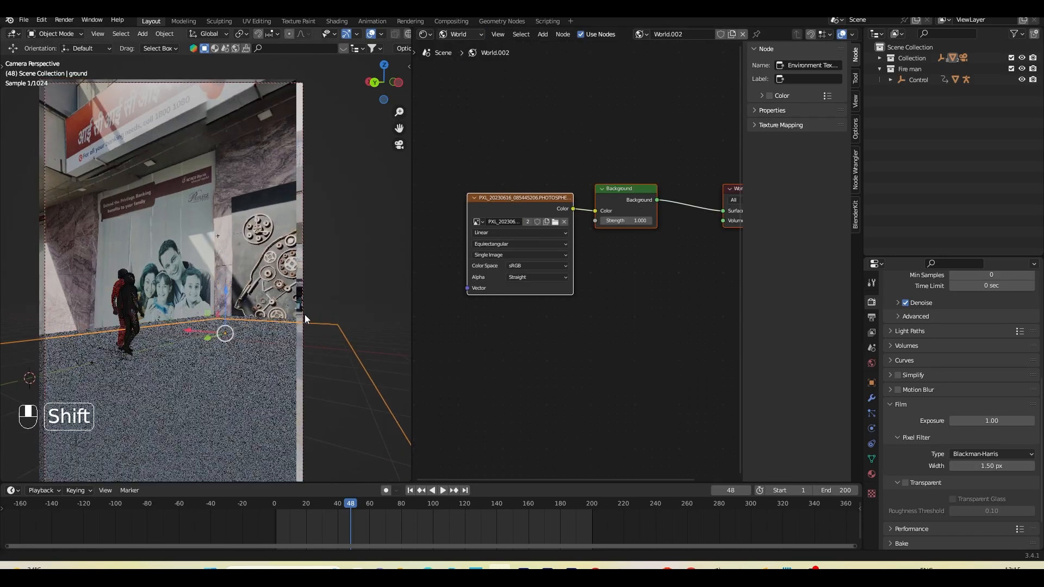
{"action": "middle_click_drag", "start_coordinate": [305, 318], "coordinate": [337, 332], "text": "shift"}
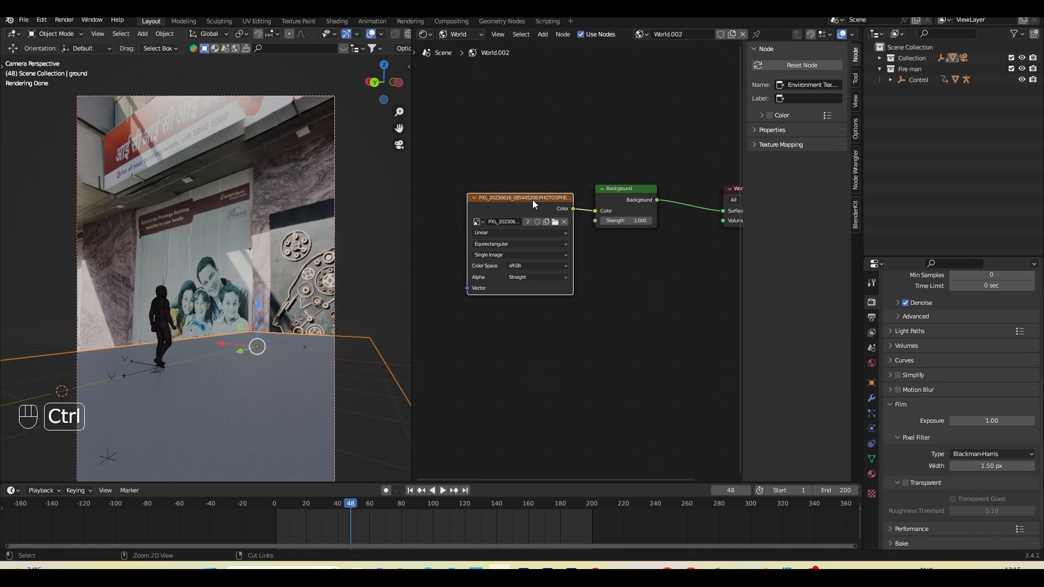
Step: Add Texture Coordinate and Mapping nodes to the environment texture and set the mapping's Z rotation to 85°
{"action": "key", "text": "ctrl+t"}
{"action": "left_click_drag", "start_coordinate": [587, 313], "coordinate": [594, 313]}
{"action": "left_click", "coordinate": [587, 314]}
{"action": "type", "text": "90"}
{"action": "key", "text": "Return"}
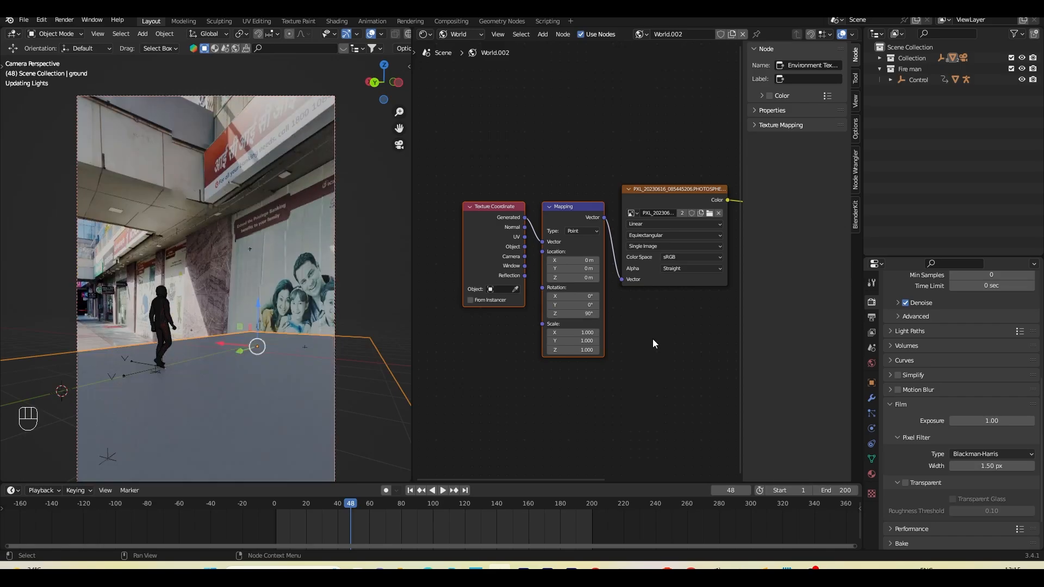
{"action": "left_click", "coordinate": [589, 314]}
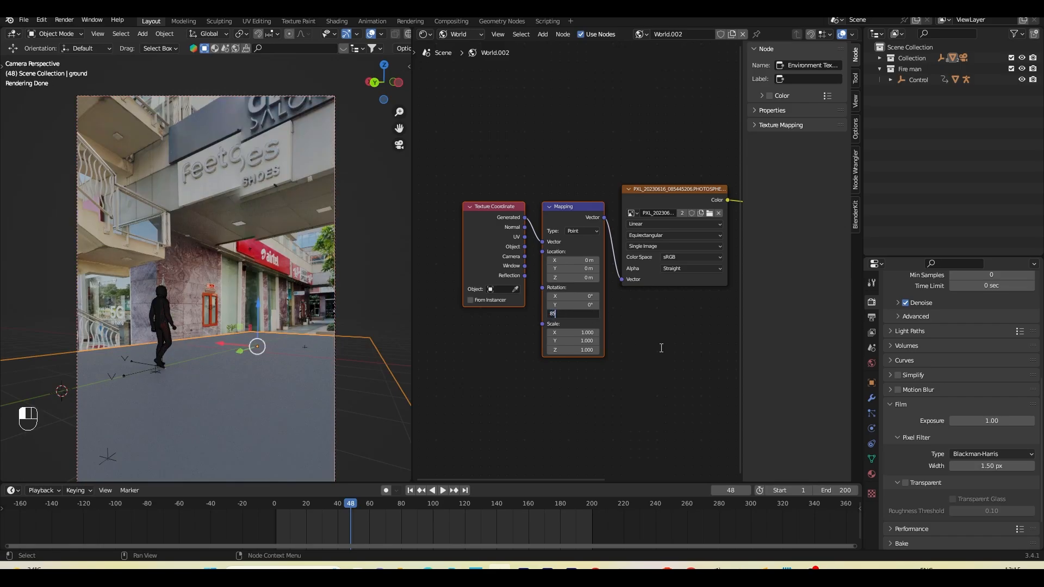
{"action": "type", "text": "85"}
{"action": "key", "text": "Return"}
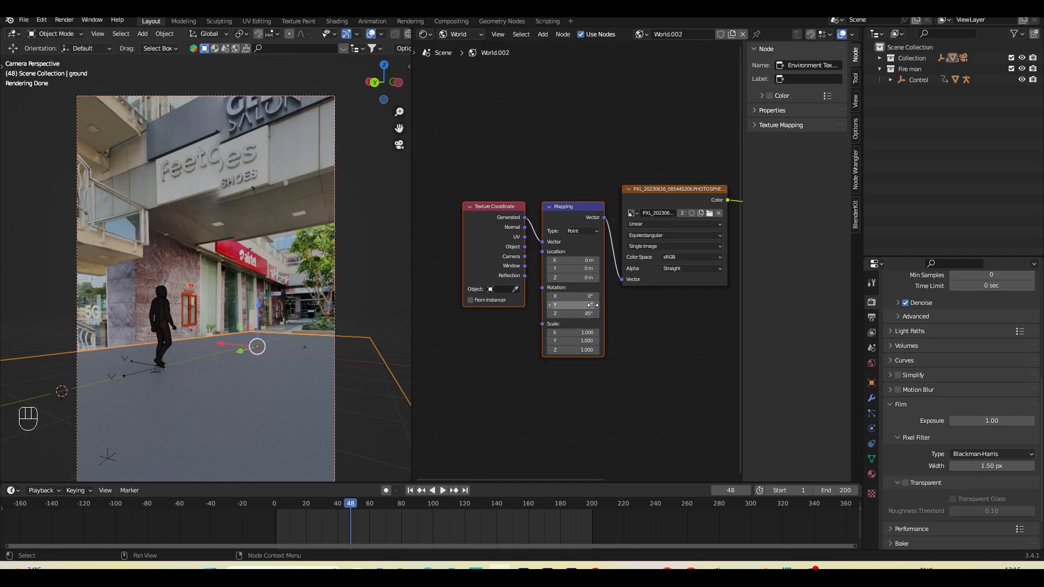
Step: Set the world Background node's strength to 2
{"action": "middle_click_drag", "start_coordinate": [605, 299], "coordinate": [566, 373]}
{"action": "left_click_drag", "start_coordinate": [553, 305], "coordinate": [571, 313]}
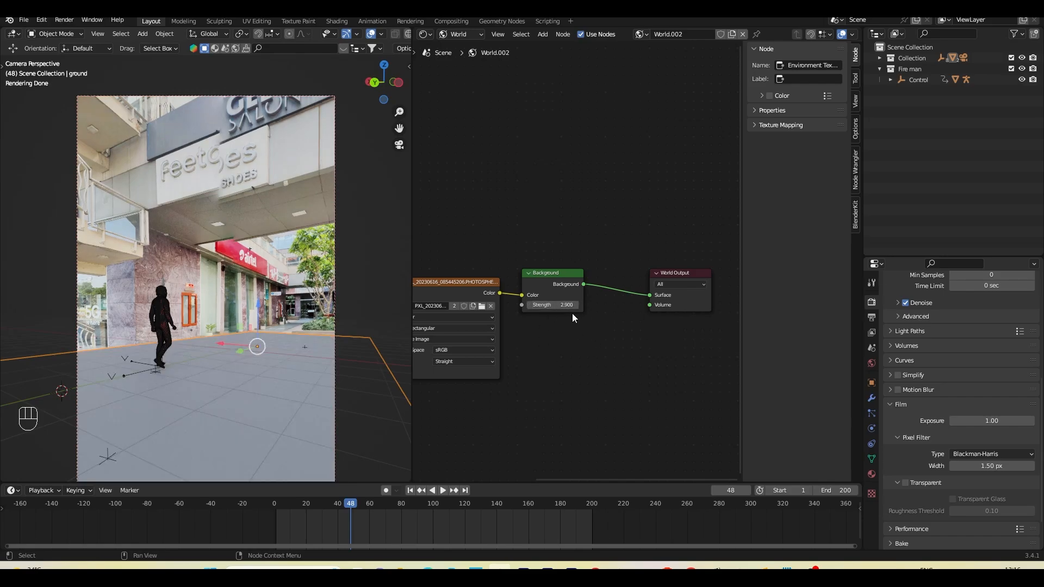
{"action": "left_click", "coordinate": [564, 305]}
{"action": "type", "text": "2"}
{"action": "key", "text": "Return"}
{"action": "middle_click_drag", "start_coordinate": [568, 362], "coordinate": [610, 356]}
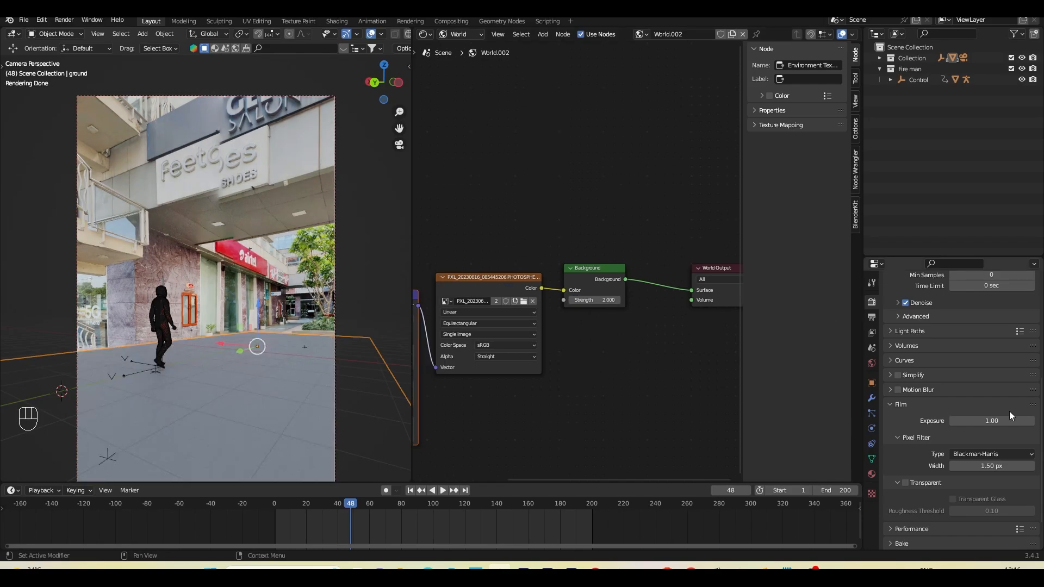
Step: Enable transparent film so the tracked footage shows behind the character again
{"action": "scroll", "coordinate": [1009, 411], "scroll_direction": "up", "scroll_amount": 7}
{"action": "scroll", "coordinate": [947, 371], "scroll_direction": "down", "scroll_amount": 8}
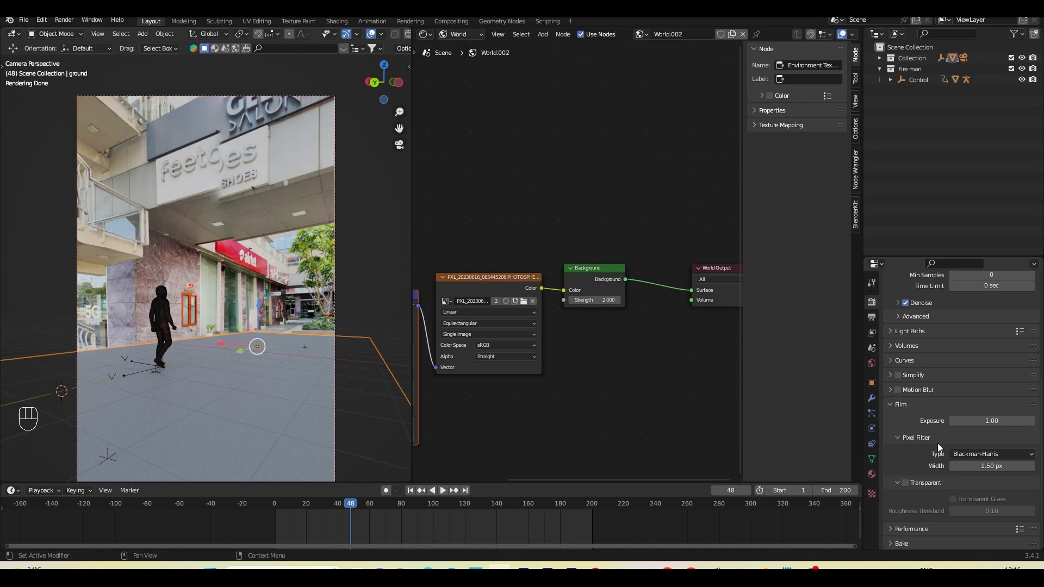
{"action": "left_click", "coordinate": [904, 482]}
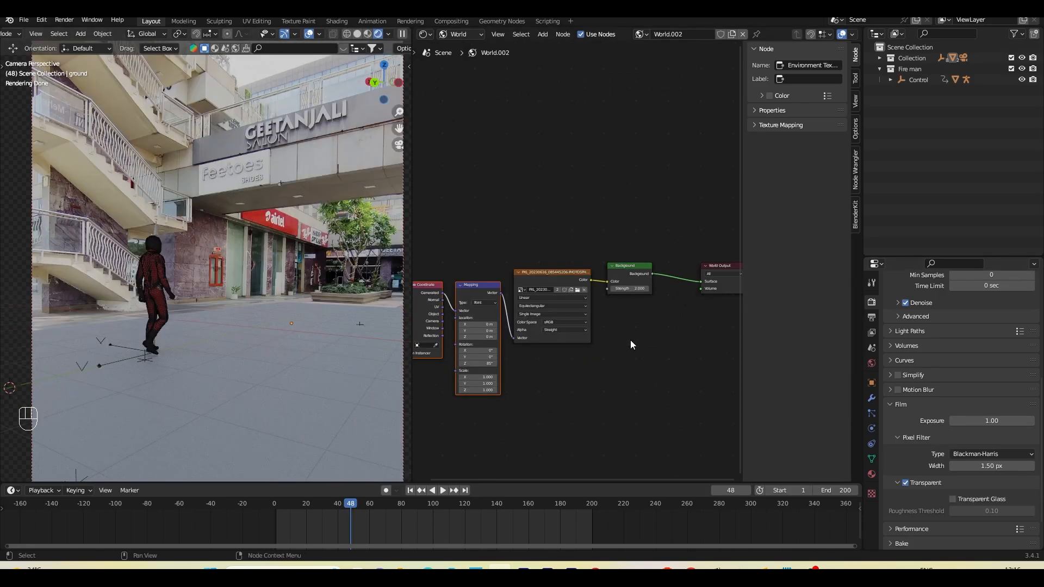
Step: Turn the Shader Editor back into a 3D viewport, join the two areas into one, and save the file
{"action": "key", "text": "shift+F5"}
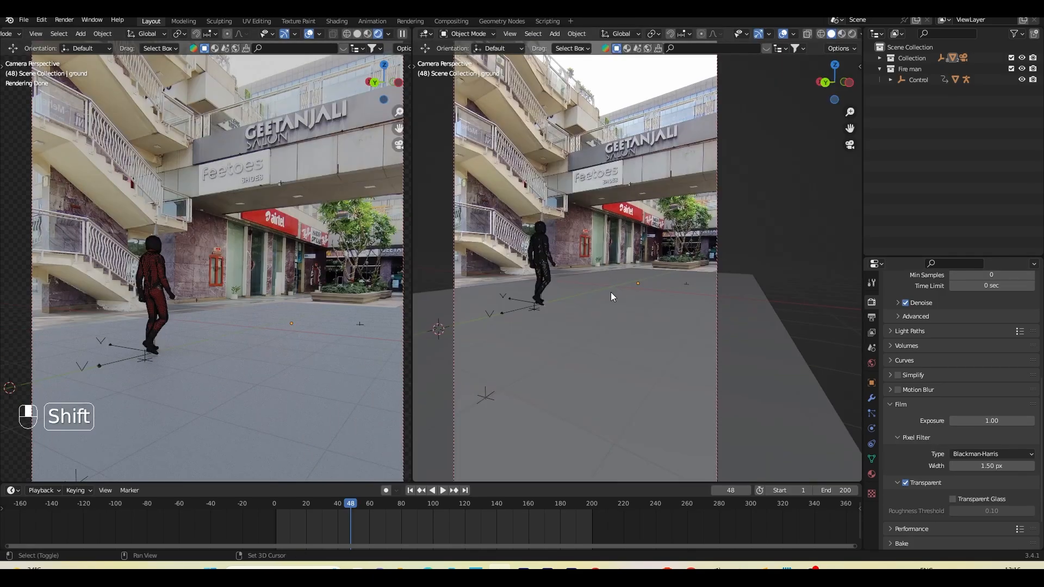
{"action": "right_click", "coordinate": [411, 299]}
{"action": "left_click", "coordinate": [621, 313]}
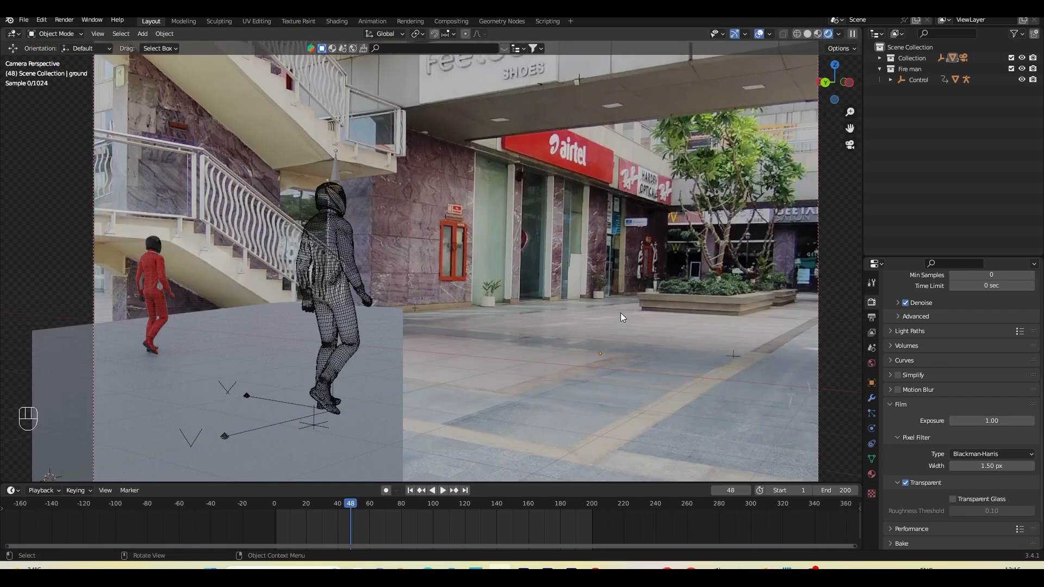
{"action": "key", "text": "ctrl+s"}
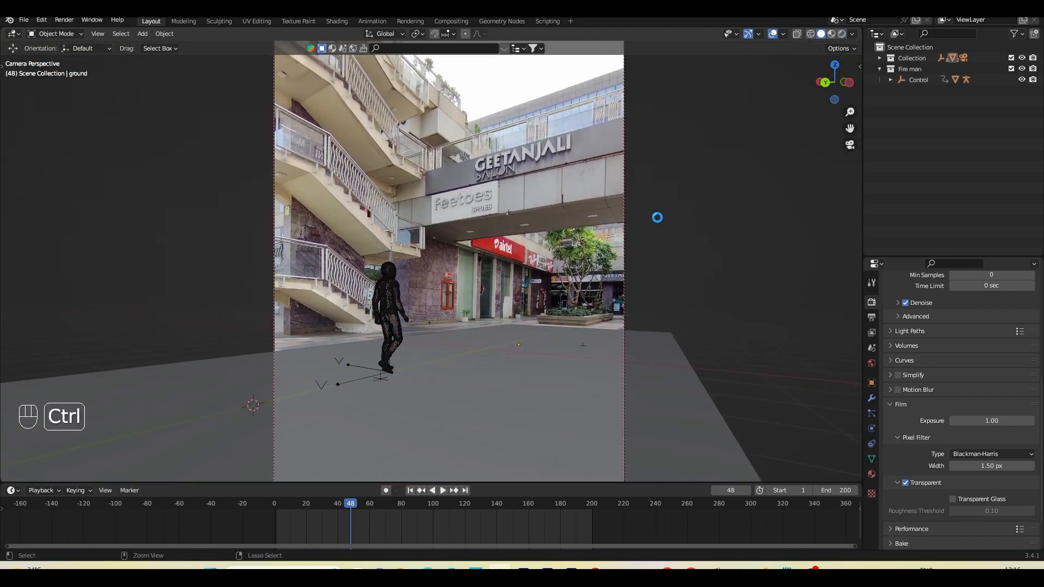
Step: Select the character mesh and look up the Quick Smoke option among its quick effects
{"action": "middle_click_drag", "start_coordinate": [624, 358], "coordinate": [626, 307], "text": "shift"}
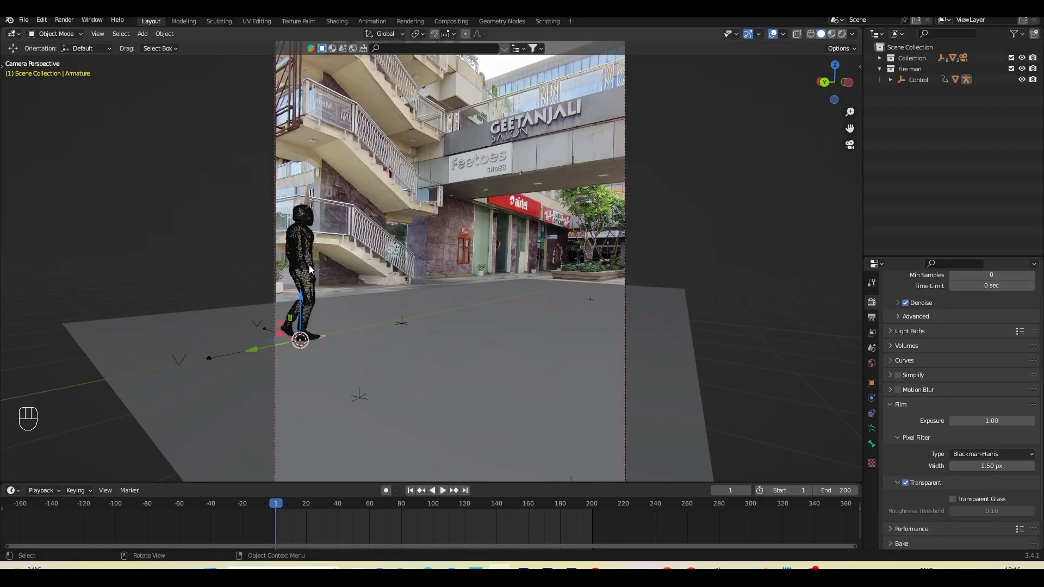
{"action": "left_click", "coordinate": [309, 268]}
{"action": "left_click", "coordinate": [164, 34]}
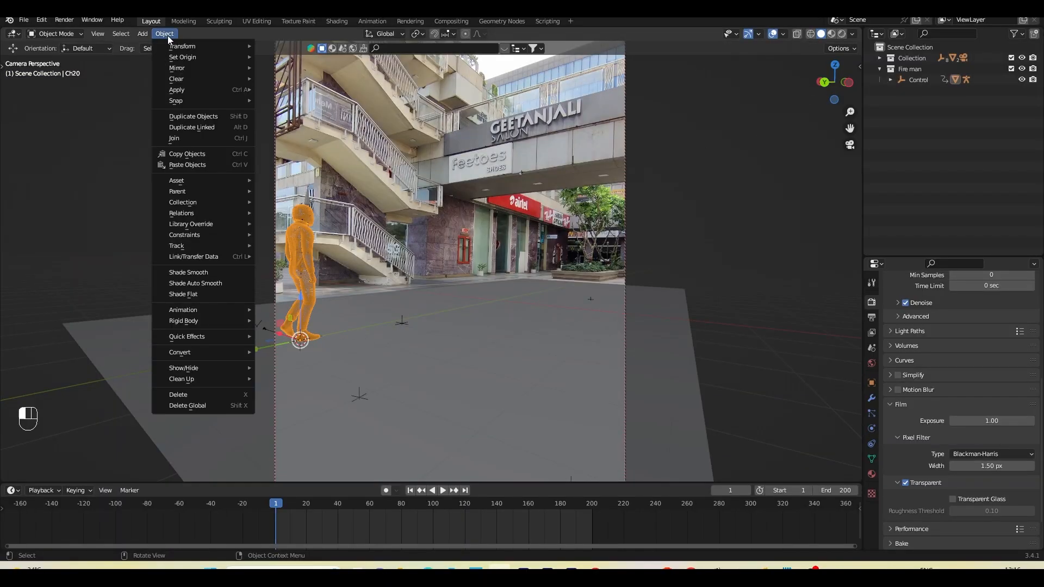
{"action": "mouse_move", "coordinate": [216, 341]}
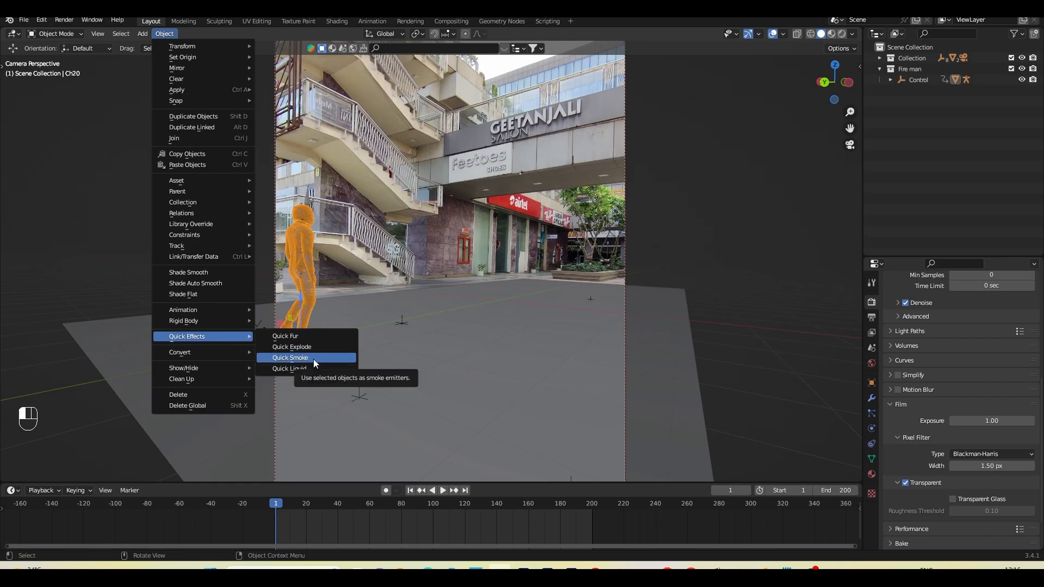
Step: Try adding fluid physics to the character as a Flow object with the Fire + Smoke flow type
{"action": "left_click", "coordinate": [871, 431]}
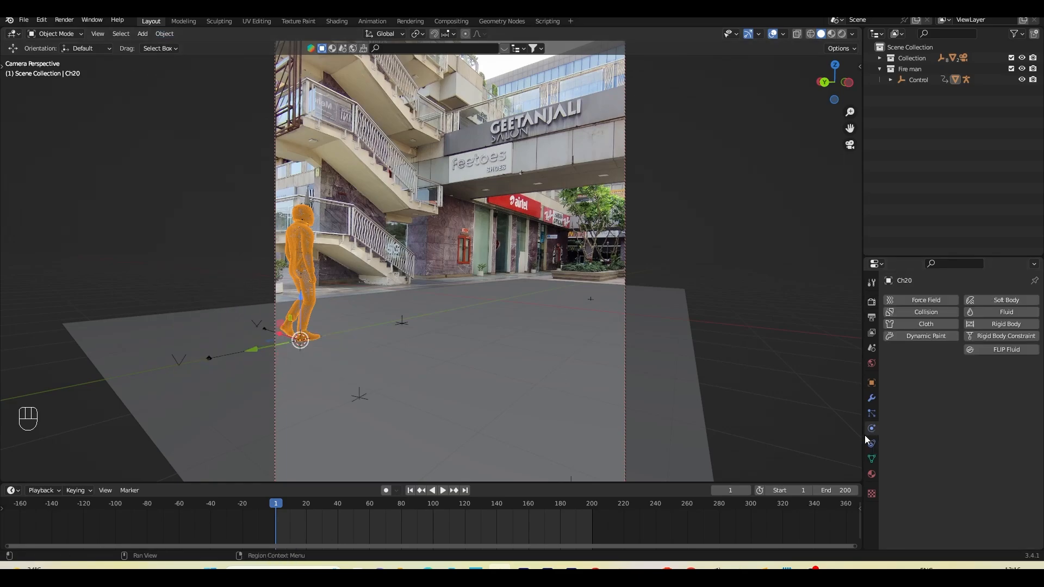
{"action": "left_click", "coordinate": [1005, 312]}
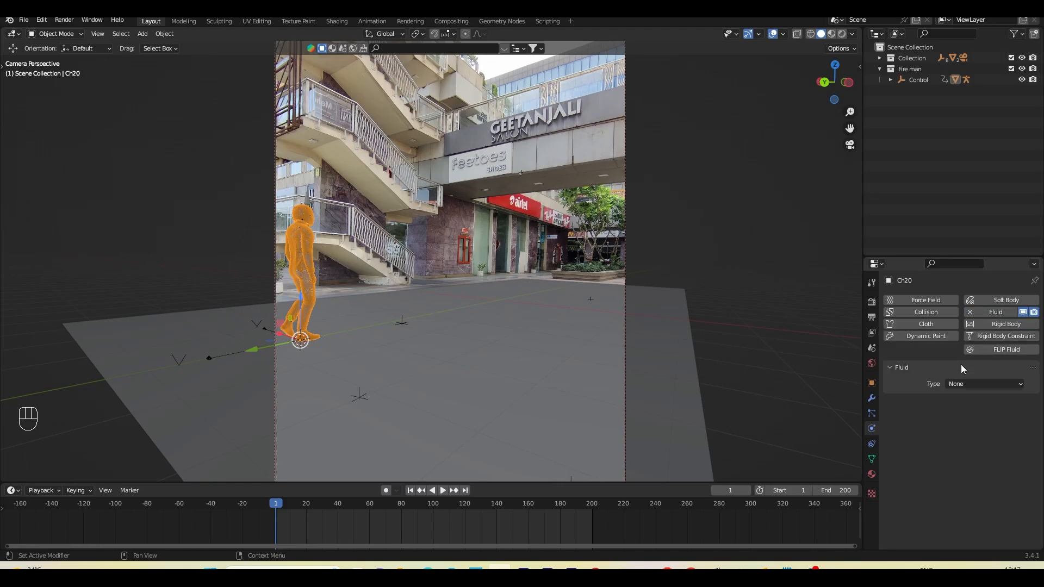
{"action": "left_click", "coordinate": [968, 383]}
{"action": "left_click", "coordinate": [960, 426]}
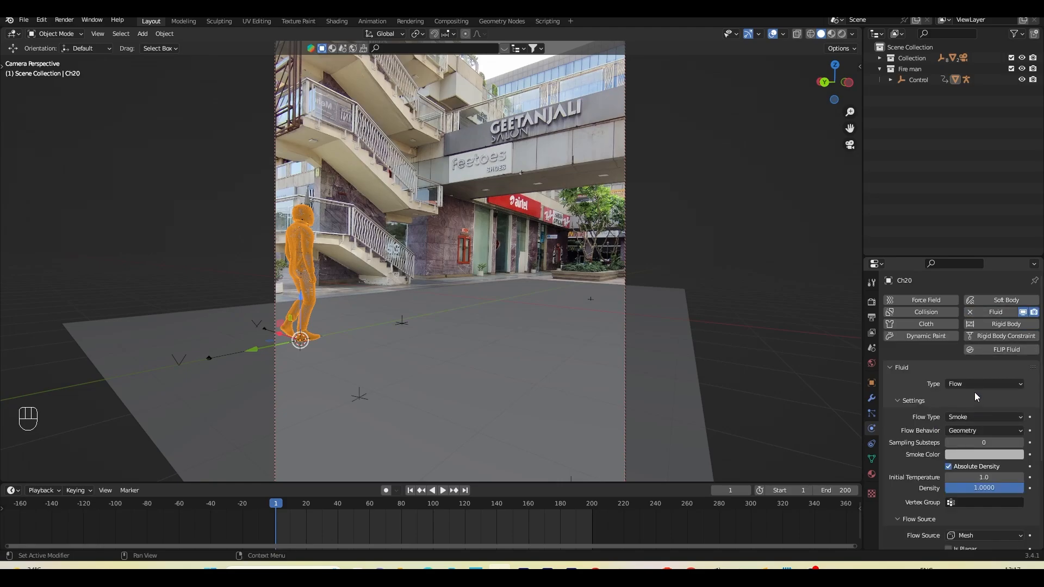
{"action": "left_click", "coordinate": [960, 417]}
{"action": "left_click", "coordinate": [979, 440]}
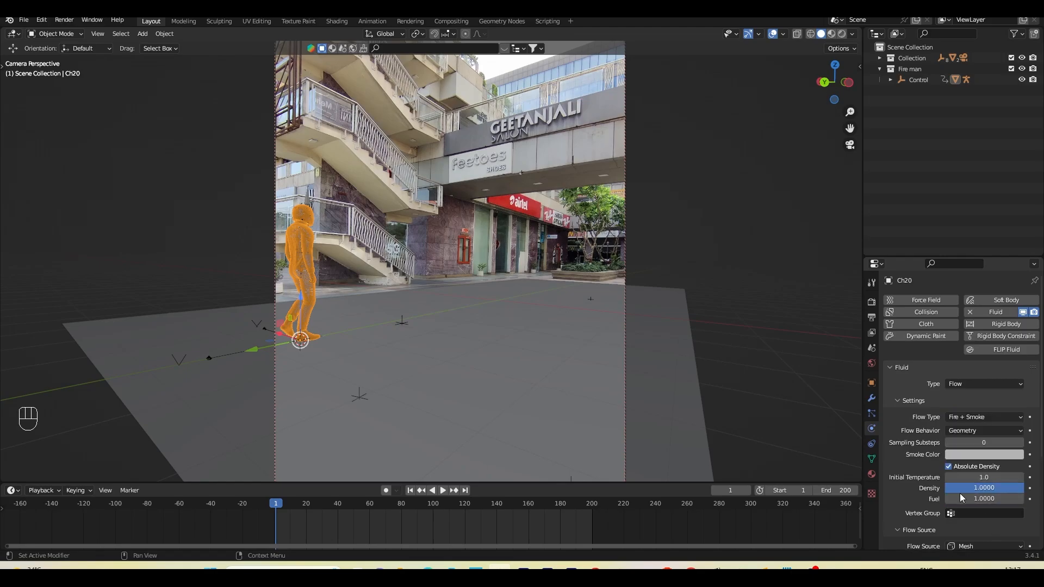
{"action": "scroll", "coordinate": [959, 495], "scroll_direction": "down", "scroll_amount": 6}
{"action": "scroll", "coordinate": [948, 422], "scroll_direction": "up", "scroll_amount": 6}
{"action": "left_click", "coordinate": [970, 312]}
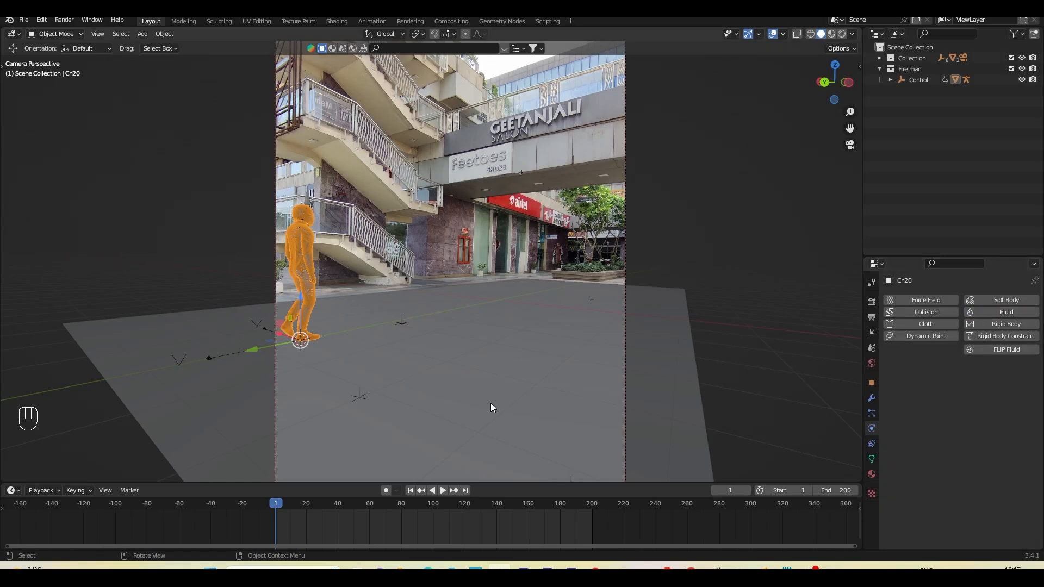
Step: Add a cube at the character, scale it up to enclose the figure, and raise it above the ground plane
{"action": "key", "text": "shift+a"}
{"action": "left_click", "coordinate": [379, 306]}
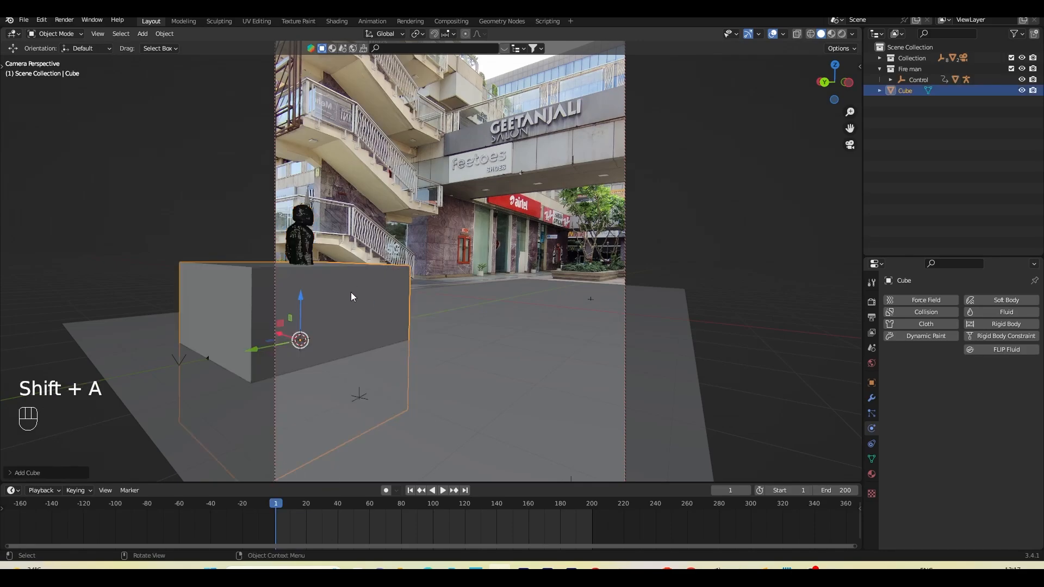
{"action": "key", "text": "g"}
{"action": "key", "text": "s"}
{"action": "key", "text": "s"}
{"action": "key", "text": "s"}
{"action": "key", "text": "s"}
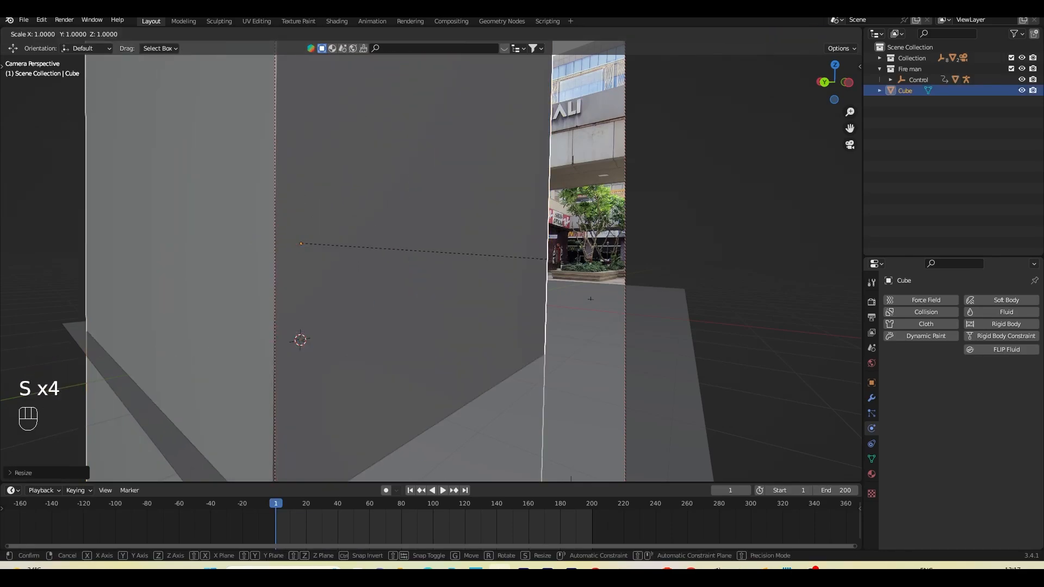
{"action": "right_click", "coordinate": [461, 262]}
{"action": "key", "text": "g"}
{"action": "left_click", "coordinate": [462, 182]}
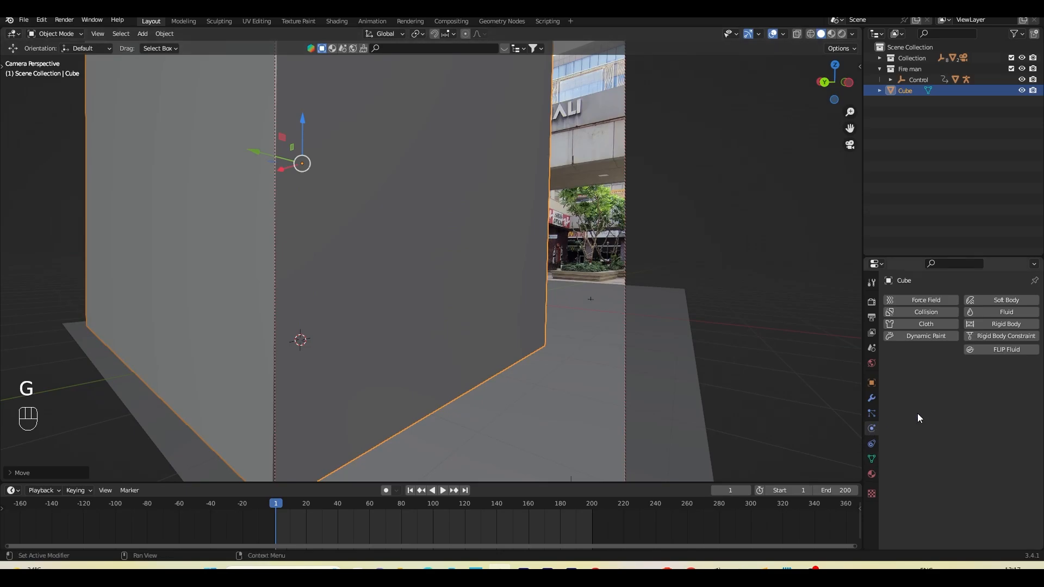
Step: Try adding fluid physics to the cube with the type set to Domain
{"action": "left_click", "coordinate": [1000, 312]}
{"action": "left_click", "coordinate": [970, 384]}
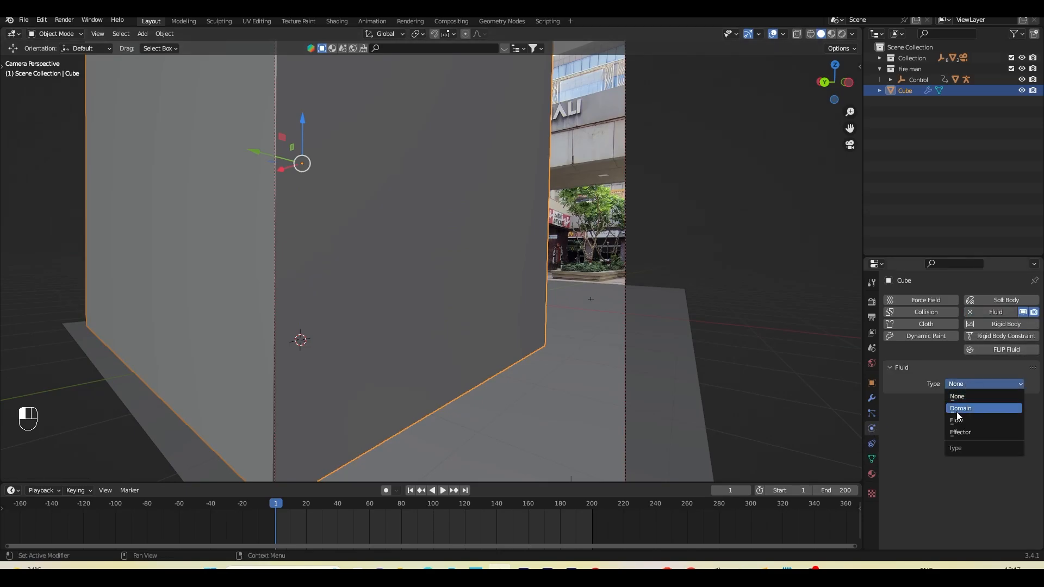
{"action": "left_click", "coordinate": [960, 409]}
{"action": "middle_click_drag", "start_coordinate": [807, 382], "coordinate": [487, 394]}
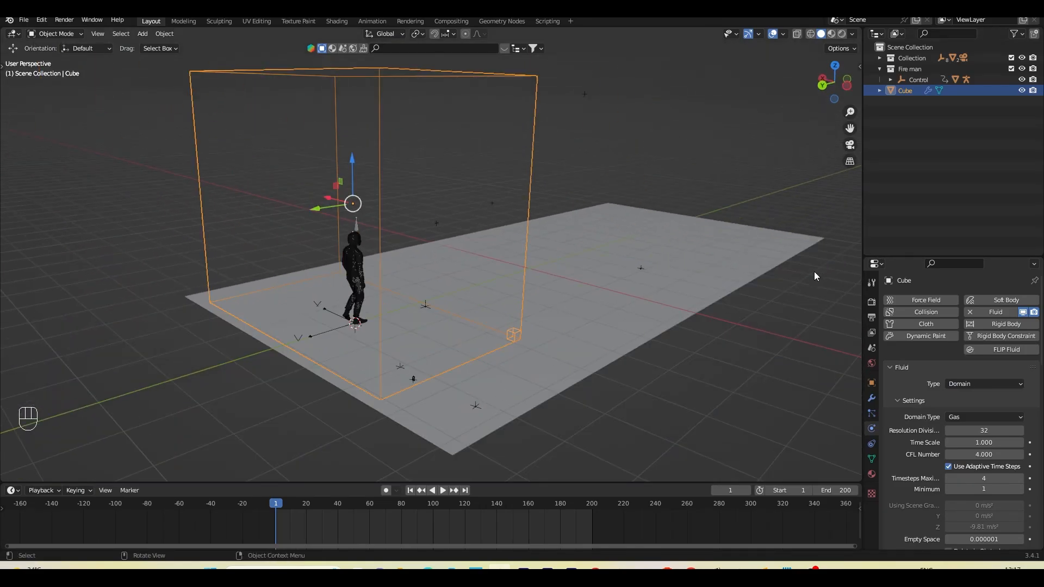
Step: Delete the cube and apply the Quick Smoke effect to the character mesh
{"action": "key", "text": "Delete"}
{"action": "middle_click_drag", "start_coordinate": [524, 297], "coordinate": [304, 245]}
{"action": "left_click", "coordinate": [304, 290]}
{"action": "left_click", "coordinate": [329, 288]}
{"action": "left_click", "coordinate": [164, 34]}
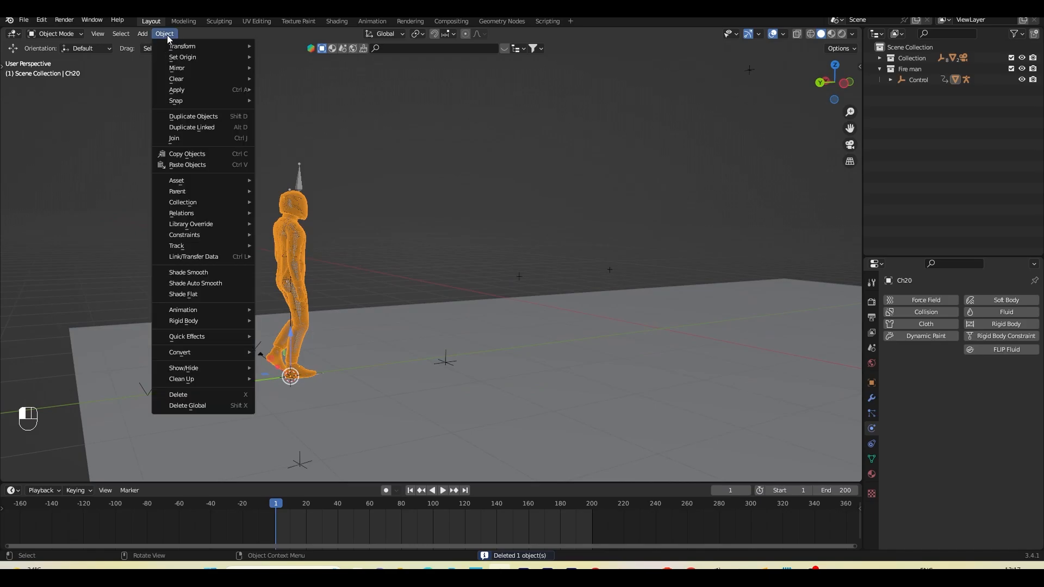
{"action": "mouse_move", "coordinate": [218, 336]}
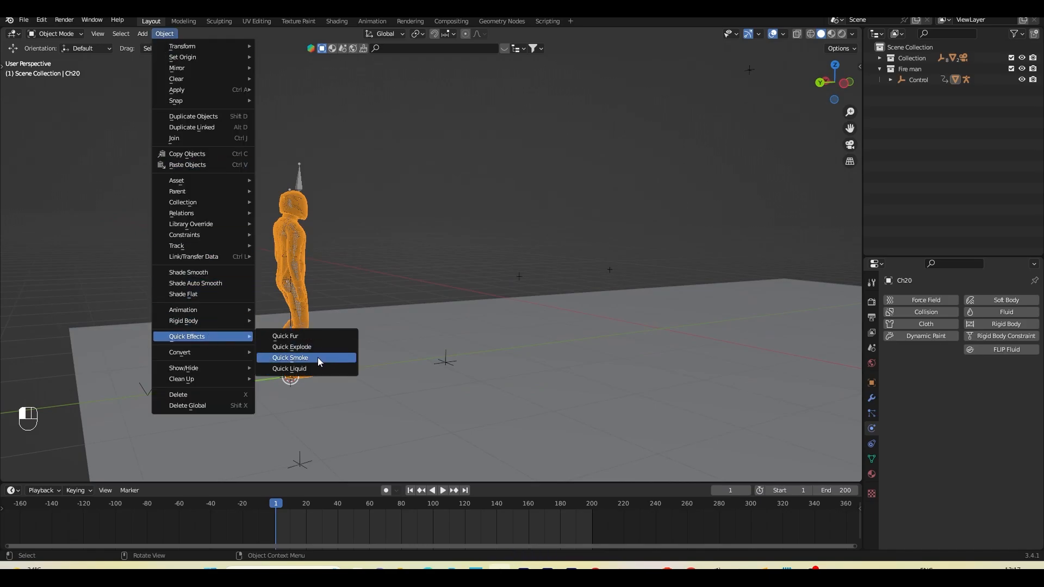
{"action": "left_click", "coordinate": [317, 357]}
Step: Raise the smoke domain about 0.94 m along Z so its base sits just at the ground plane
{"action": "mouse_move", "coordinate": [390, 340]}
{"action": "middle_mouse_down", "text": "shift"}
{"action": "mouse_move", "coordinate": [429, 345]}
{"action": "mouse_move", "coordinate": [393, 313]}
{"action": "mouse_move", "coordinate": [359, 320]}
{"action": "mouse_move", "coordinate": [383, 314]}
{"action": "mouse_move", "coordinate": [375, 346]}
{"action": "middle_mouse_up", "text": "shift"}
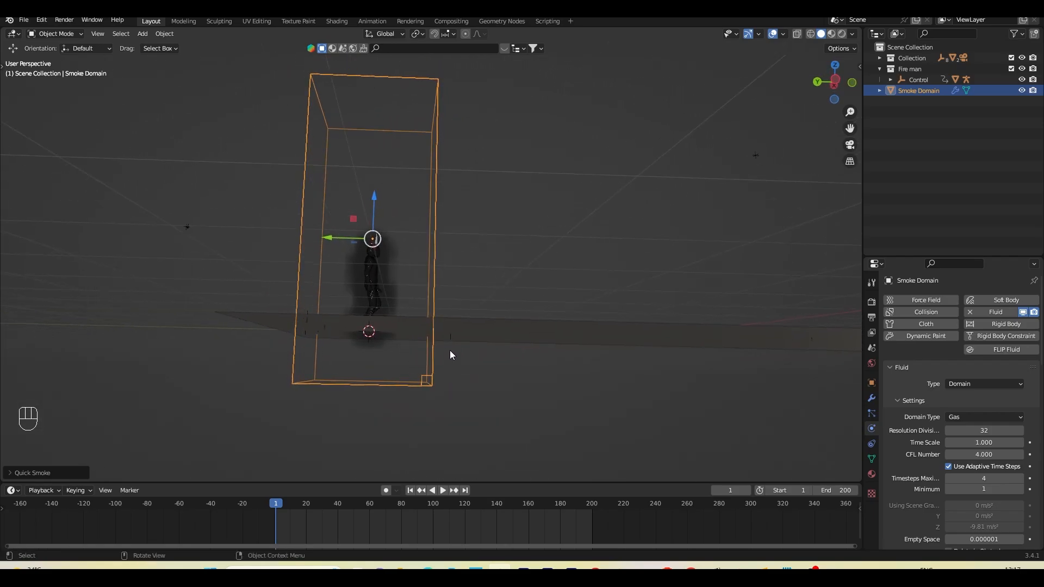
{"action": "key", "text": "KP_1"}
{"action": "scroll", "coordinate": [559, 360], "scroll_direction": "up", "scroll_amount": 3}
{"action": "middle_click_drag", "start_coordinate": [559, 360], "coordinate": [492, 346], "text": "shift"}
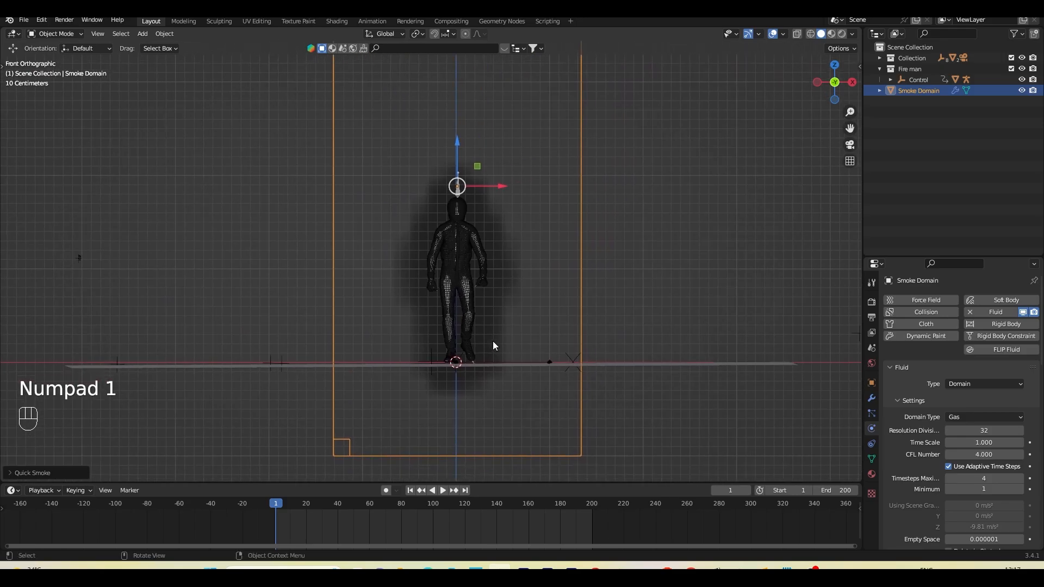
{"action": "key", "text": "g"}
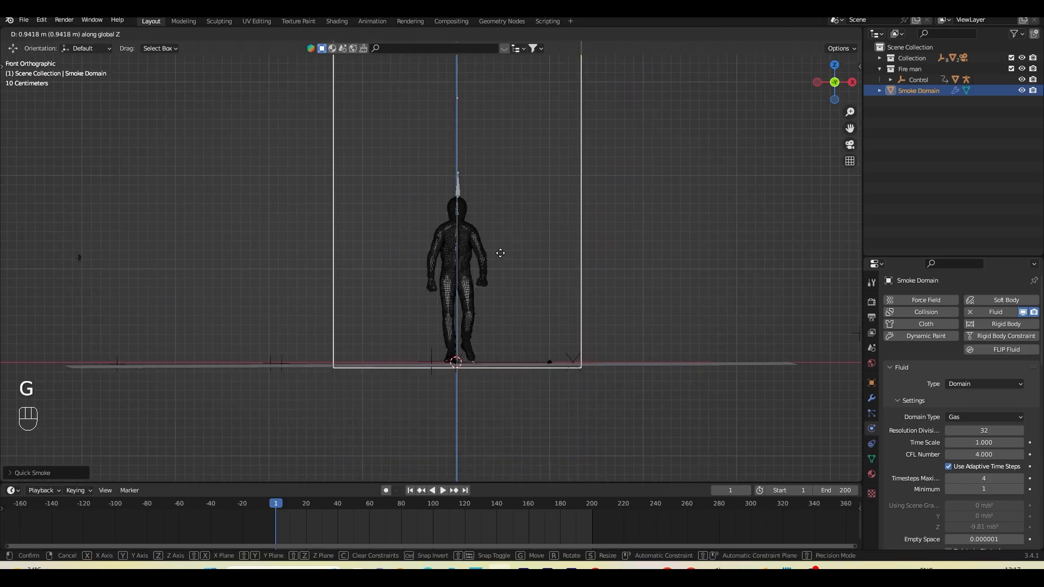
{"action": "left_click", "coordinate": [500, 253]}
{"action": "middle_click_drag", "start_coordinate": [500, 253], "coordinate": [544, 348]}
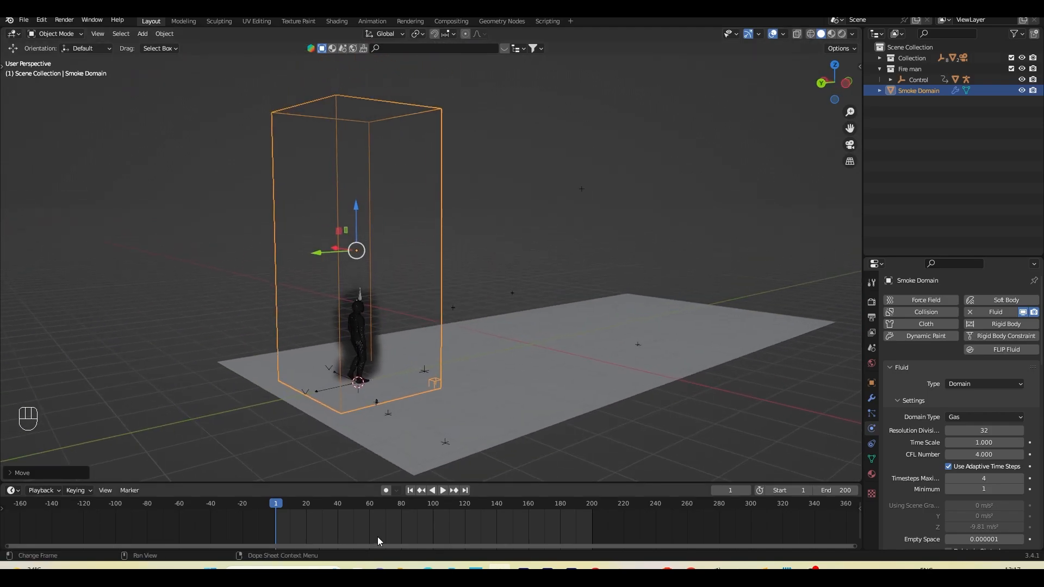
Step: Play the animation from frame 1 to about frame 20 to preview the smoke coming off the walking character
{"action": "left_click", "coordinate": [442, 491]}
{"action": "middle_click_drag", "start_coordinate": [442, 467], "coordinate": [436, 318]}
{"action": "scroll", "coordinate": [444, 393], "scroll_direction": "up", "scroll_amount": 3}
{"action": "middle_click_drag", "start_coordinate": [497, 342], "coordinate": [508, 377]}
{"action": "left_click", "coordinate": [437, 490]}
{"action": "middle_click_drag", "start_coordinate": [368, 397], "coordinate": [458, 369], "text": "shift"}
{"action": "left_click", "coordinate": [411, 490]}
{"action": "middle_click_drag", "start_coordinate": [457, 413], "coordinate": [409, 389]}
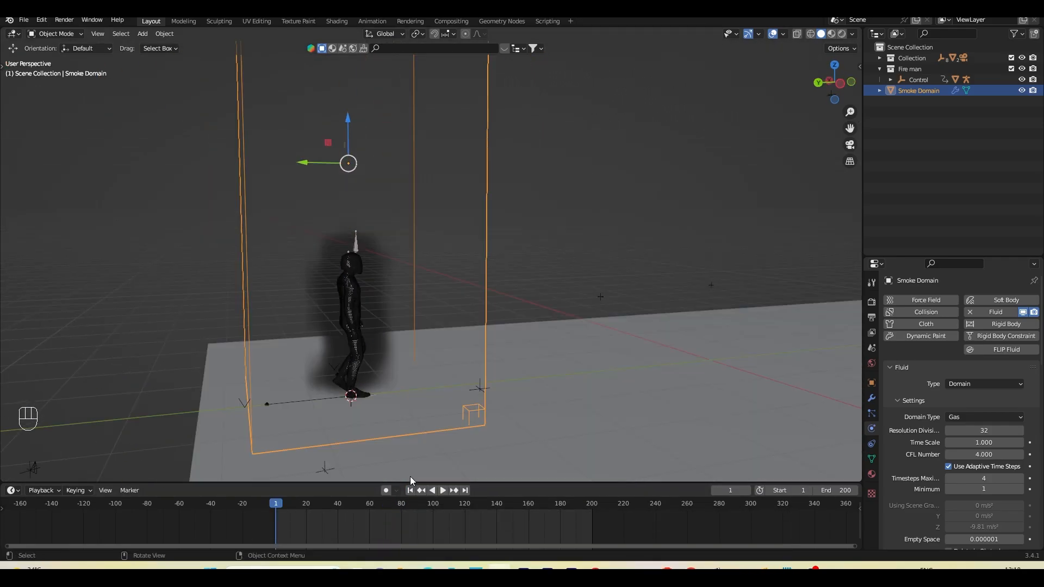
{"action": "left_click", "coordinate": [445, 490]}
{"action": "left_click", "coordinate": [445, 489]}
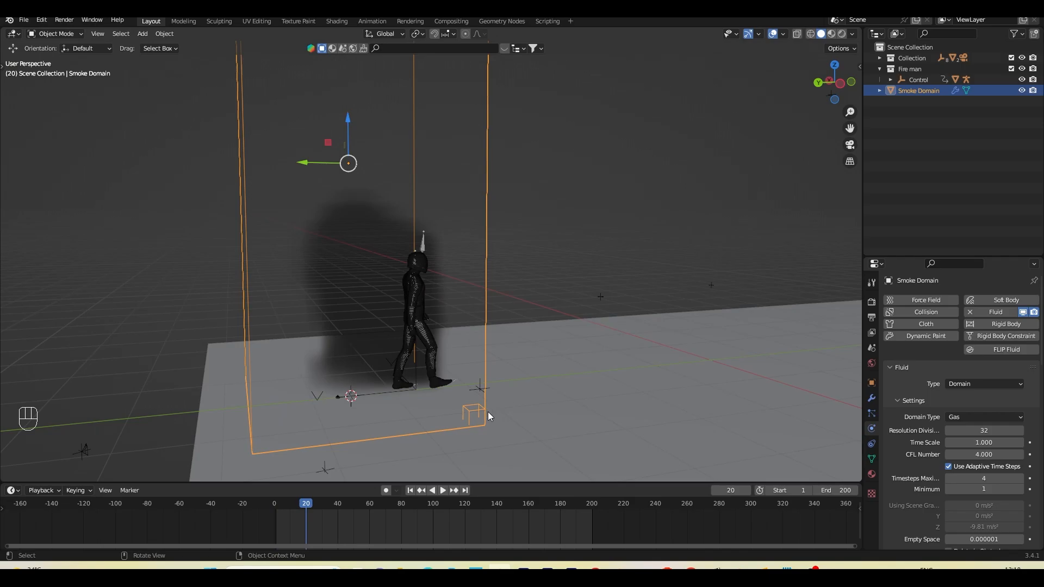
Step: Continue the playback to frame 192 to compare the character's walking path with the extent of the smoke domain
{"action": "scroll", "coordinate": [487, 412], "scroll_direction": "down", "scroll_amount": 4}
{"action": "mouse_move", "coordinate": [471, 332]}
{"action": "middle_mouse_down", "text": "shift"}
{"action": "mouse_move", "coordinate": [434, 373]}
{"action": "mouse_move", "coordinate": [458, 345]}
{"action": "middle_mouse_up", "text": "shift"}
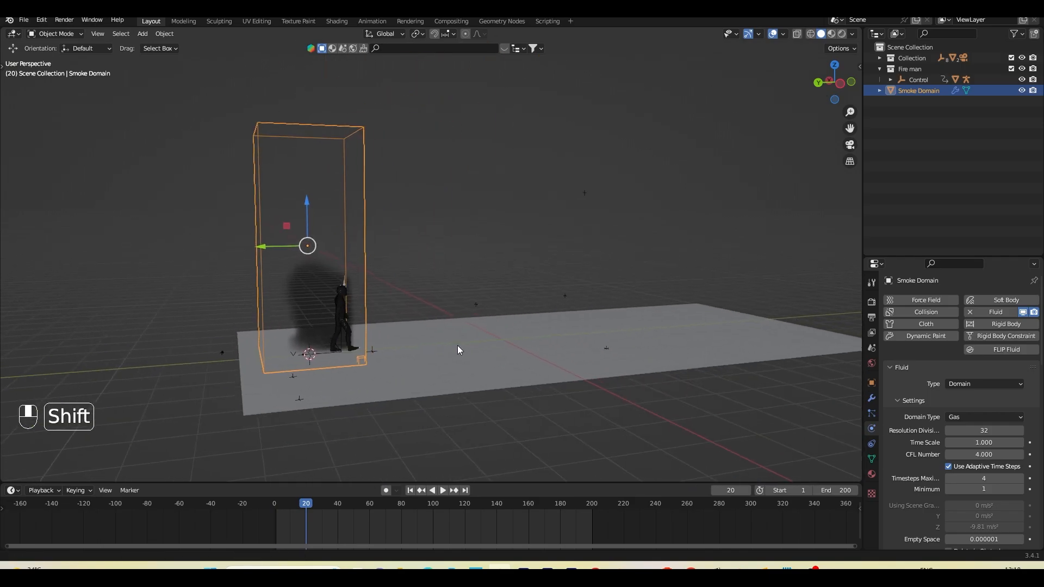
{"action": "scroll", "coordinate": [483, 360], "scroll_direction": "up", "scroll_amount": 2}
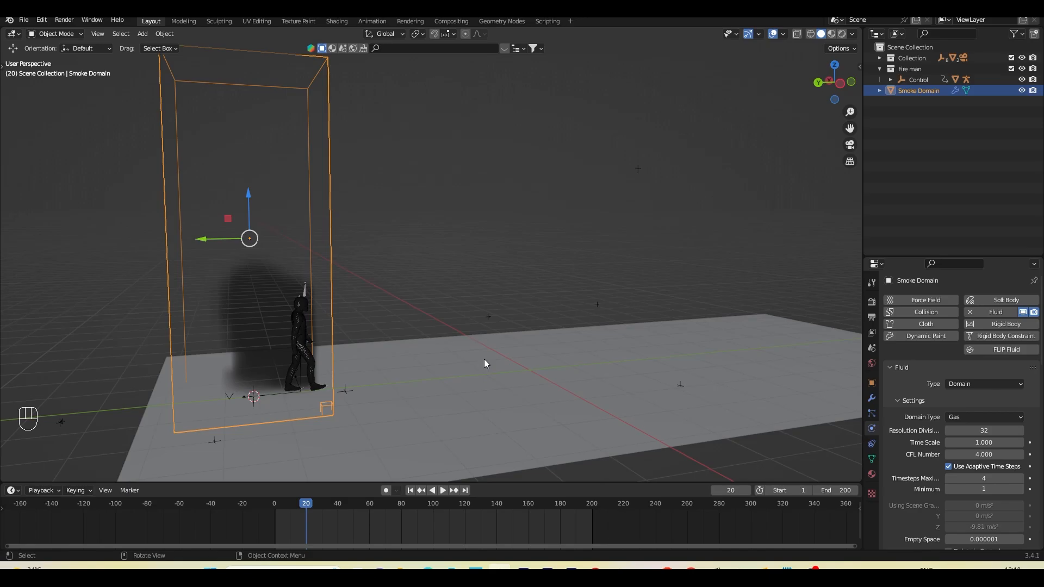
{"action": "scroll", "coordinate": [424, 375], "scroll_direction": "down", "scroll_amount": 1}
{"action": "key", "text": "space"}
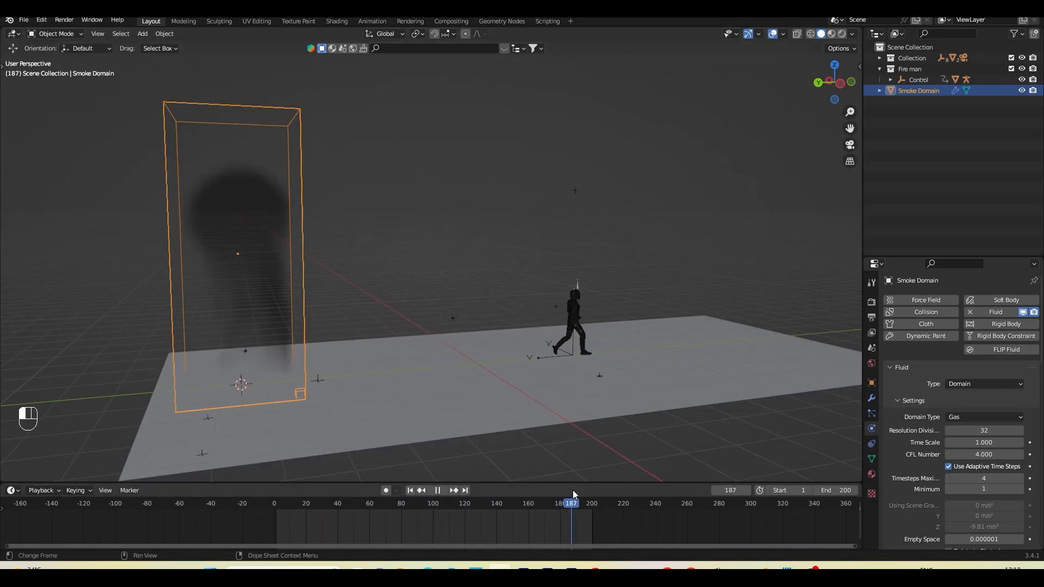
{"action": "key", "text": "space"}
{"action": "middle_click_drag", "start_coordinate": [239, 252], "coordinate": [283, 243], "text": "shift"}
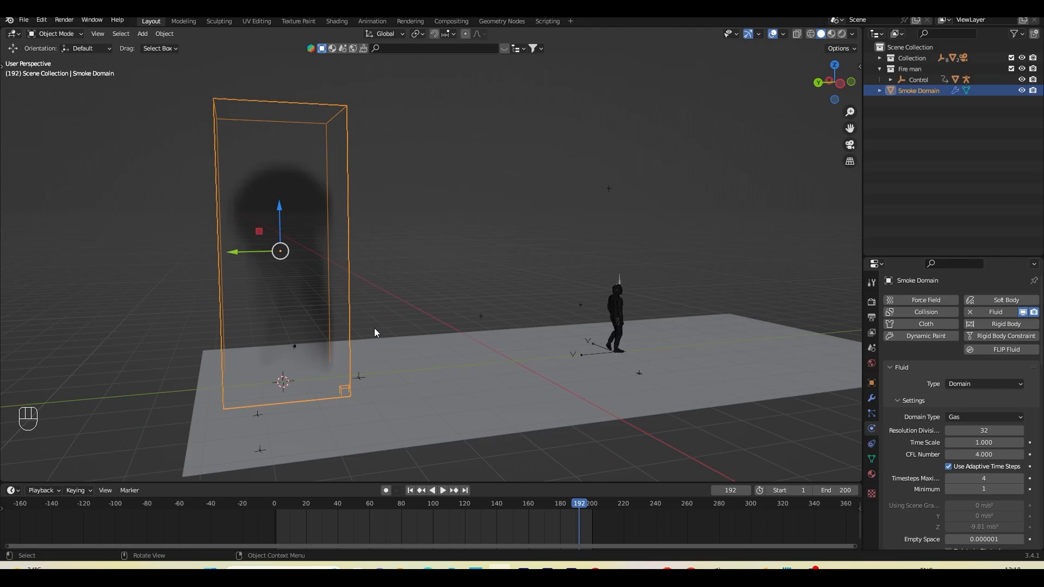
{"action": "middle_click_drag", "start_coordinate": [374, 328], "coordinate": [314, 291]}
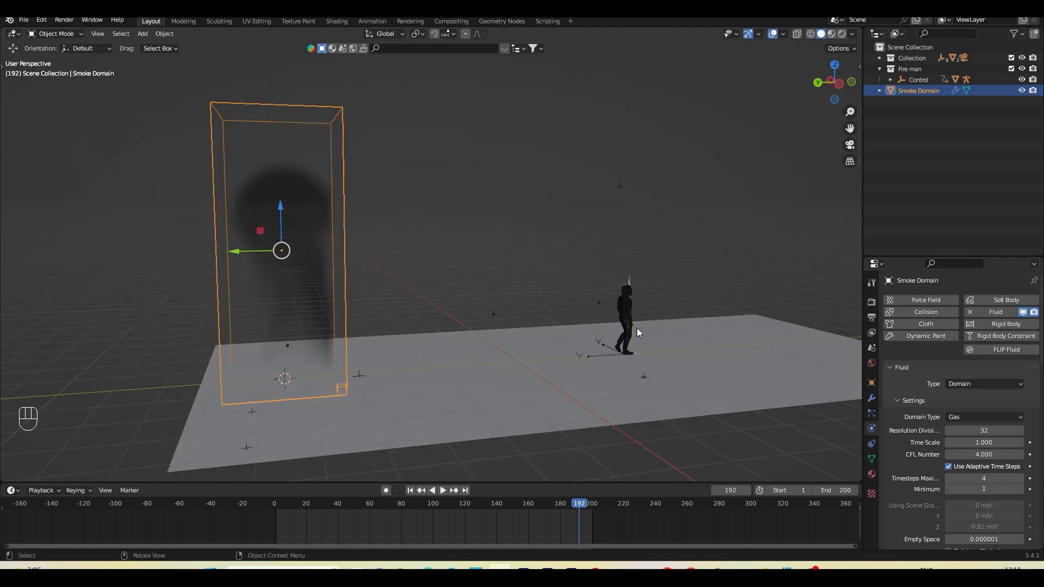
Step: Try scaling the smoke domain's height to about 0.52 along Z around its own centre
{"action": "key", "text": "s"}
{"action": "key", "text": "z"}
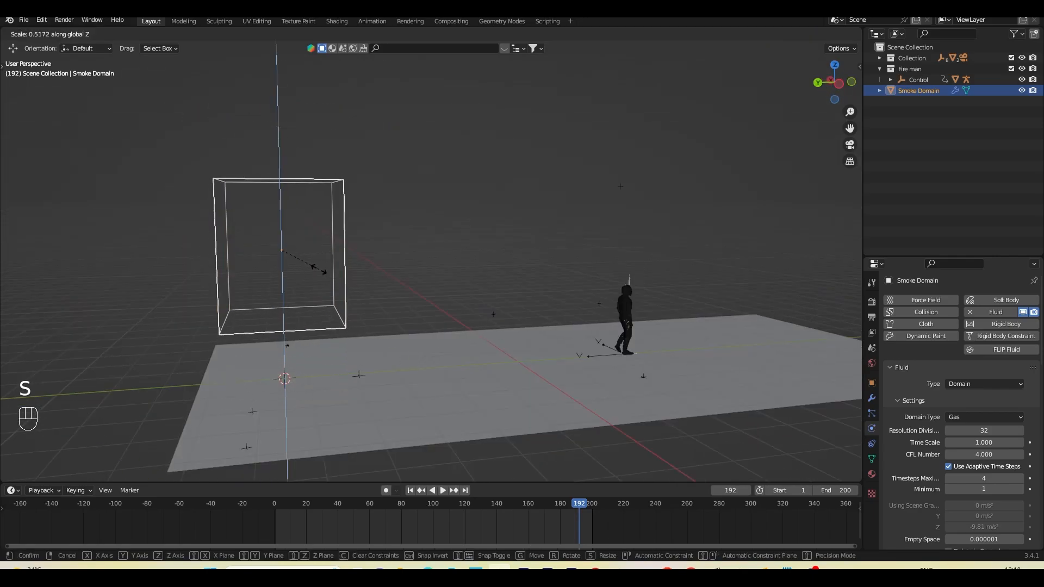
{"action": "left_click", "coordinate": [319, 274]}
{"action": "key", "text": "ctrl+z"}
Step: Set the transform pivot point to 3D Cursor
{"action": "left_click", "coordinate": [417, 34]}
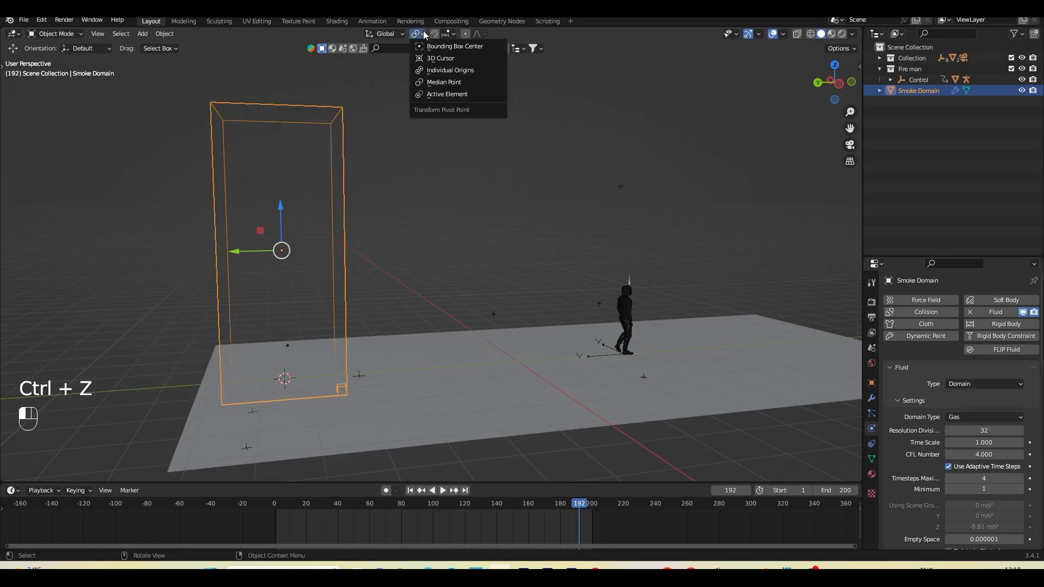
{"action": "left_click", "coordinate": [437, 61]}
{"action": "middle_click_drag", "start_coordinate": [343, 367], "coordinate": [376, 287], "text": "shift"}
{"action": "scroll", "coordinate": [413, 315], "scroll_direction": "up", "scroll_amount": 2}
{"action": "middle_click_drag", "start_coordinate": [464, 359], "coordinate": [465, 352]}
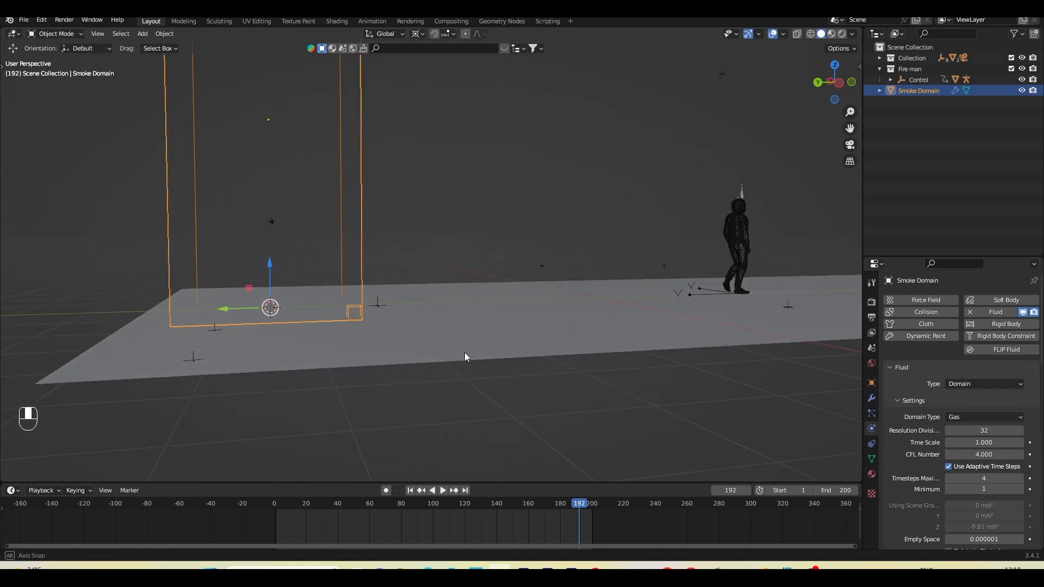
Step: Try scaling the smoke domain down uniformly around the 3D cursor
{"action": "key", "text": "KP_1"}
{"action": "scroll", "coordinate": [498, 360], "scroll_direction": "down", "scroll_amount": 3}
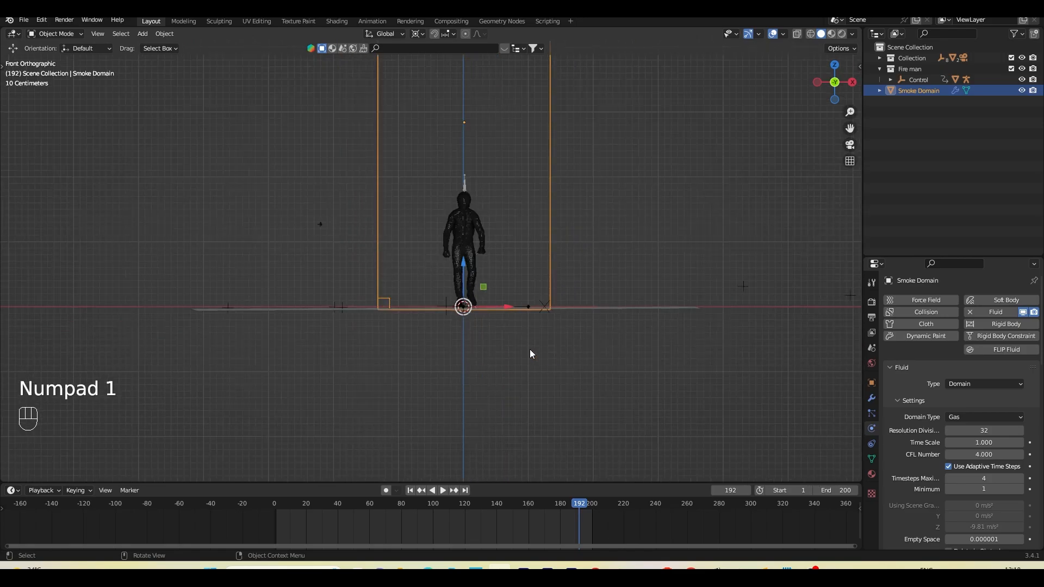
{"action": "middle_click_drag", "start_coordinate": [531, 354], "coordinate": [649, 270]}
{"action": "key", "text": "s"}
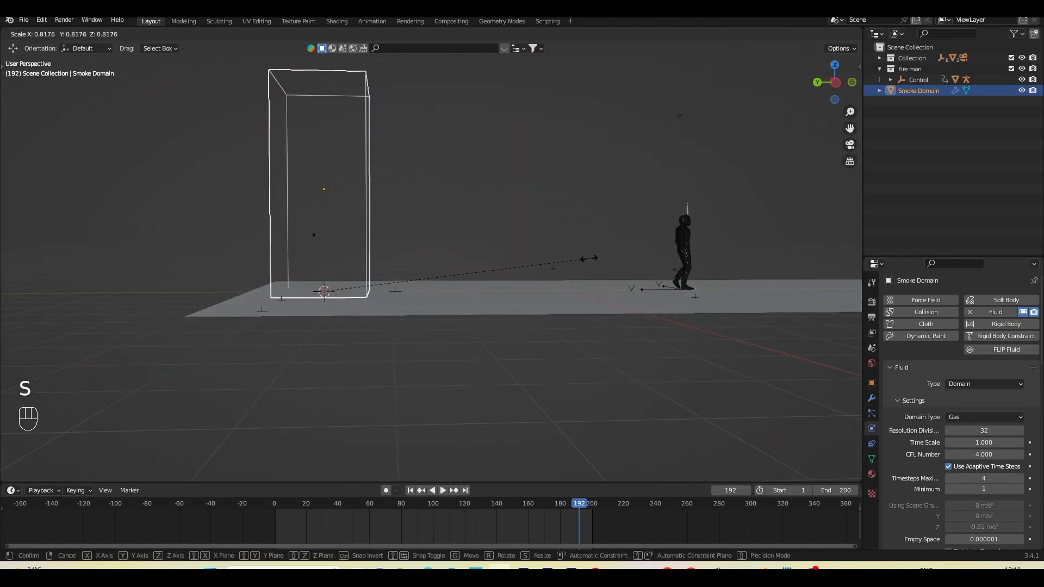
{"action": "left_click", "coordinate": [463, 267]}
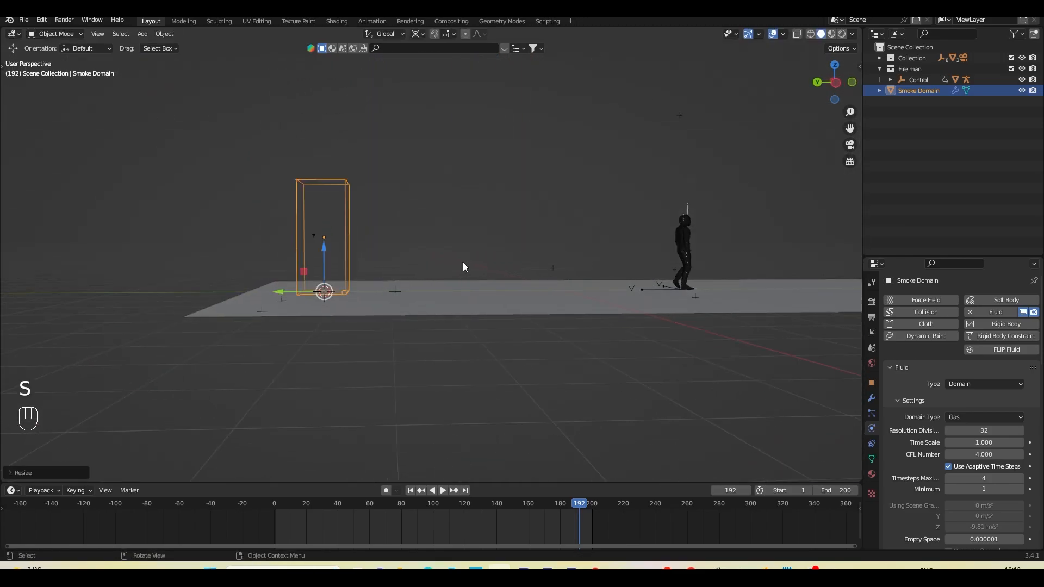
{"action": "scroll", "coordinate": [441, 298], "scroll_direction": "down", "scroll_amount": 3}
{"action": "middle_click_drag", "start_coordinate": [442, 298], "coordinate": [562, 286]}
{"action": "key", "text": "ctrl+z"}
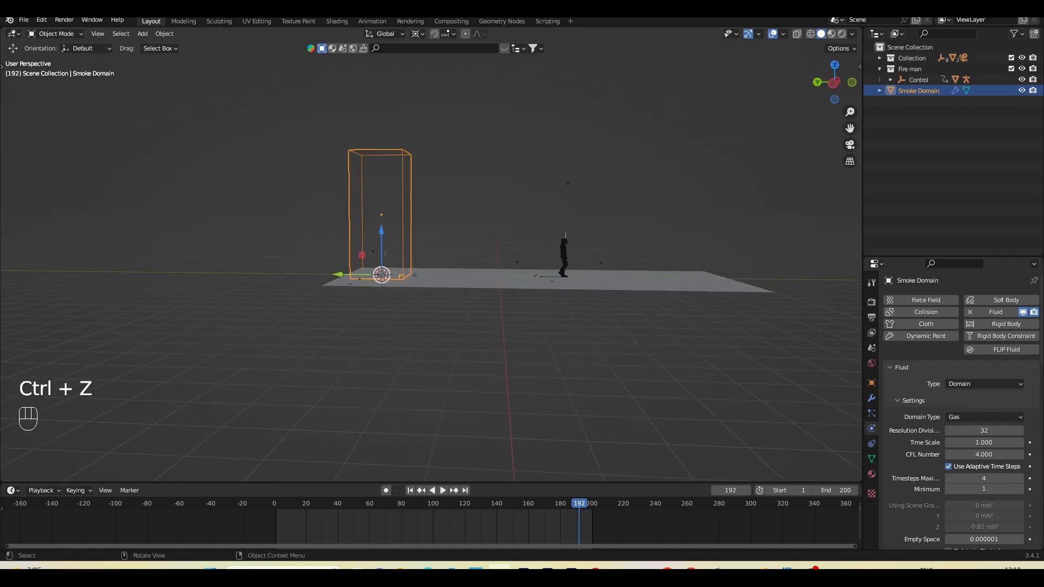
Step: Scale the smoke domain to about 0.73 along Z from its base at the 3D cursor
{"action": "key", "text": "s"}
{"action": "key", "text": "z"}
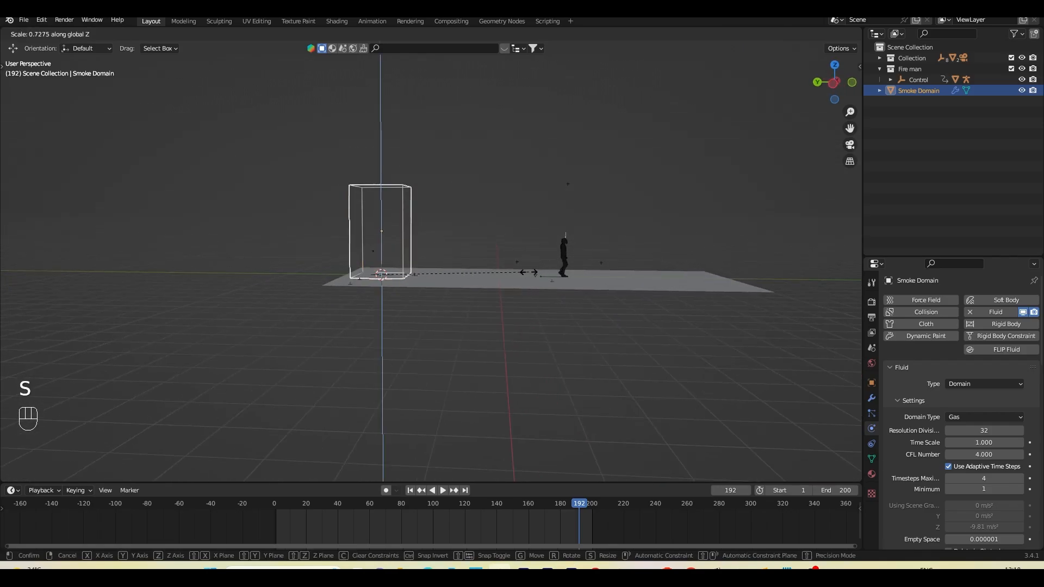
{"action": "left_click", "coordinate": [529, 273]}
{"action": "middle_click_drag", "start_coordinate": [501, 294], "coordinate": [537, 342]}
Step: Widen the smoke domain along X and lengthen it along Y until it reaches the character at frame 192
{"action": "key", "text": "s"}
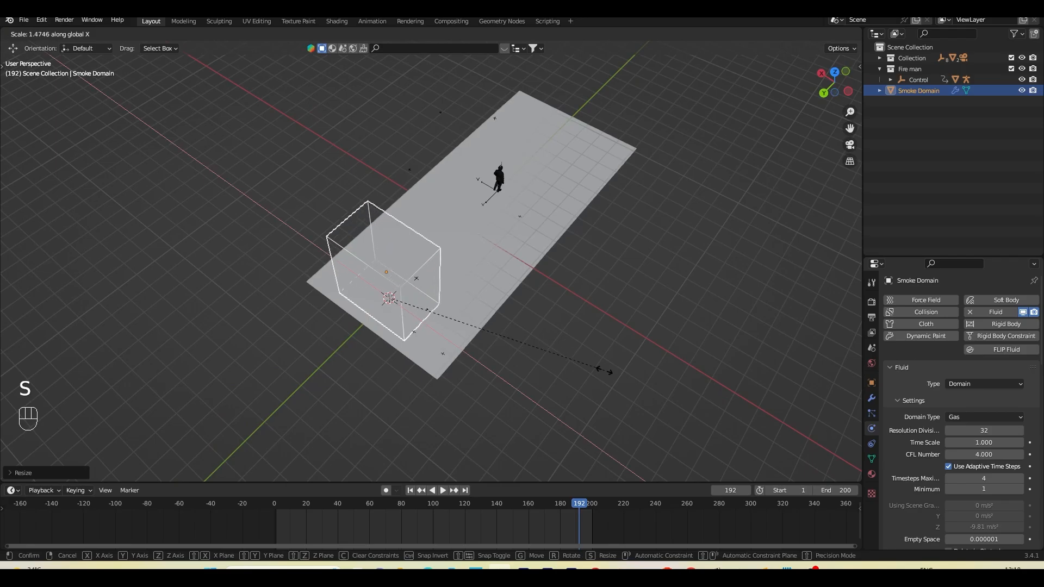
{"action": "key", "text": "y"}
{"action": "key", "text": "s"}
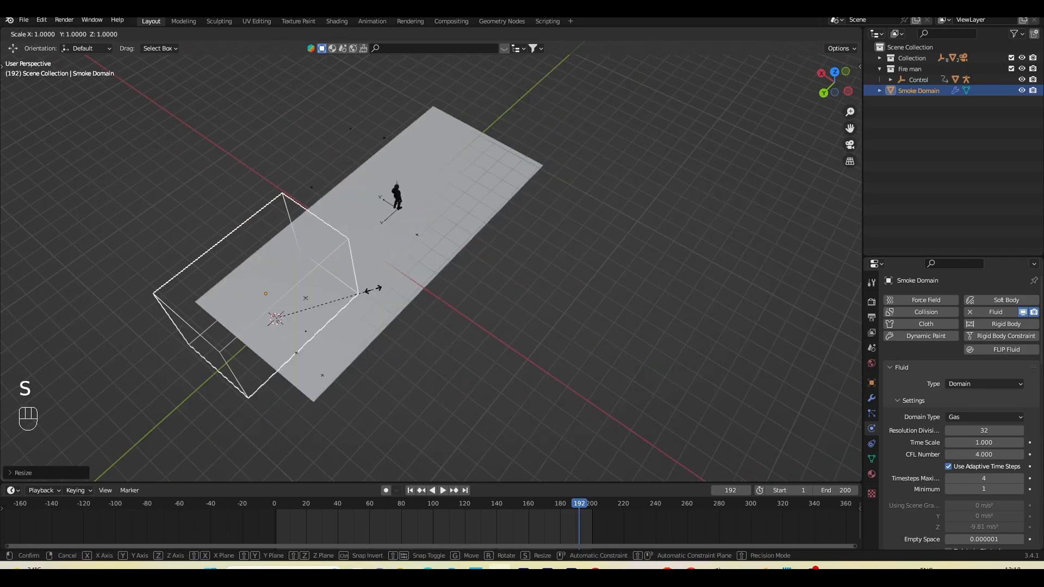
{"action": "key", "text": "y"}
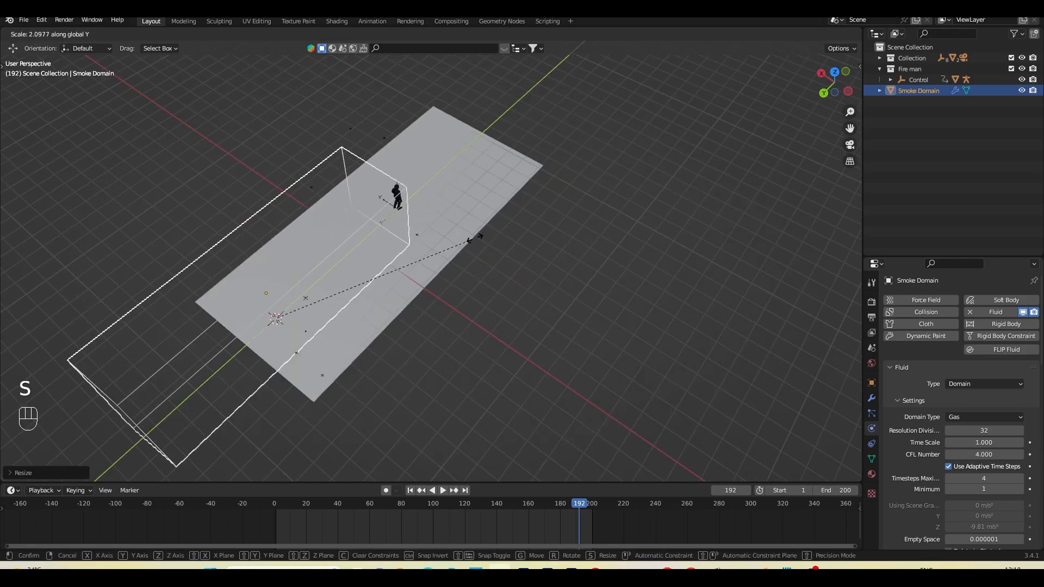
{"action": "left_click", "coordinate": [481, 232]}
Step: Slide the smoke domain along Y over the walking path and shorten it slightly, using frame 193 as reference
{"action": "key", "text": "g"}
{"action": "key", "text": "y"}
{"action": "left_click", "coordinate": [523, 509]}
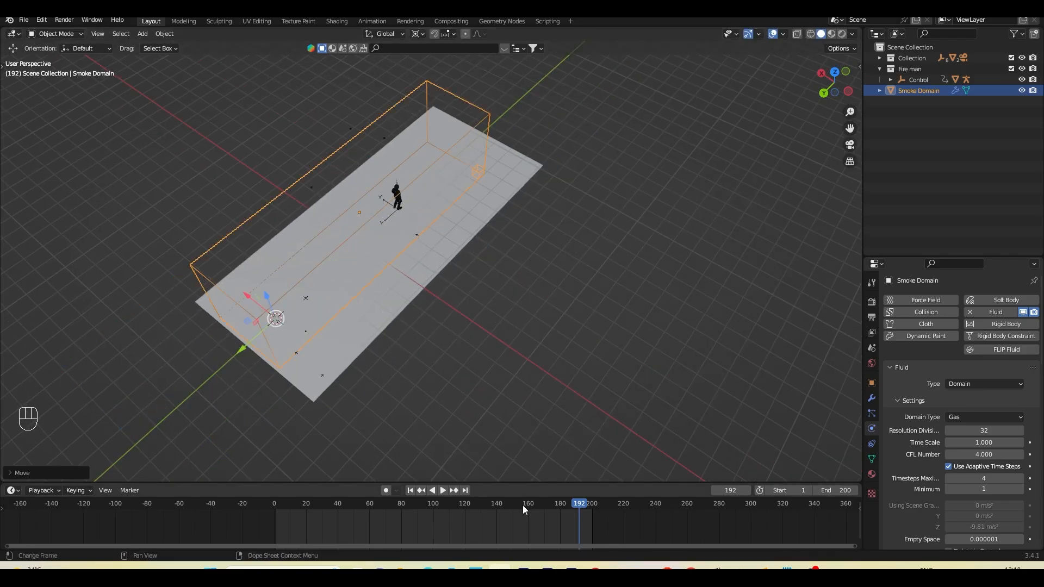
{"action": "left_click", "coordinate": [581, 509]}
{"action": "key", "text": "s"}
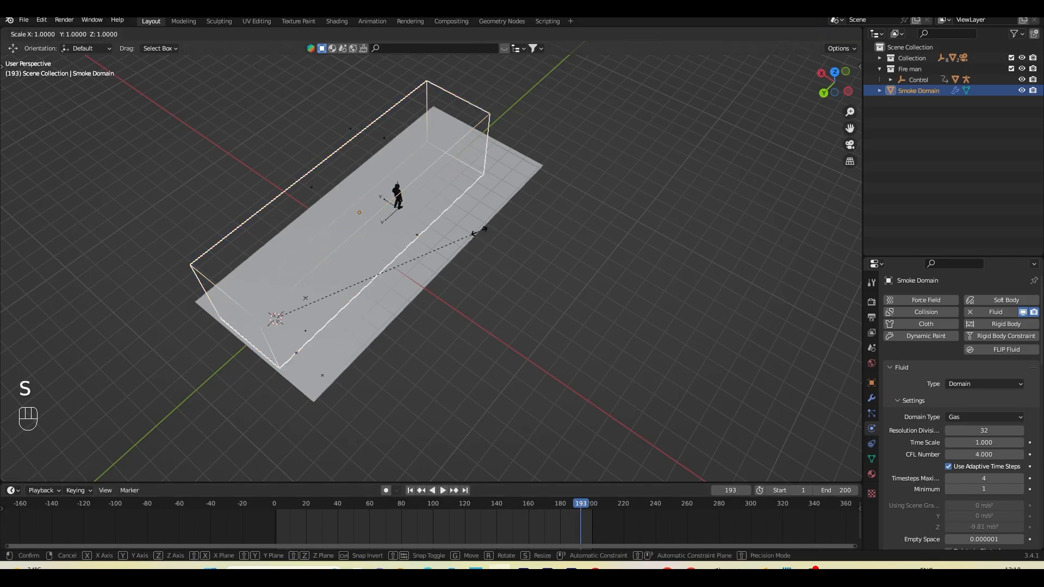
{"action": "left_click", "coordinate": [241, 324]}
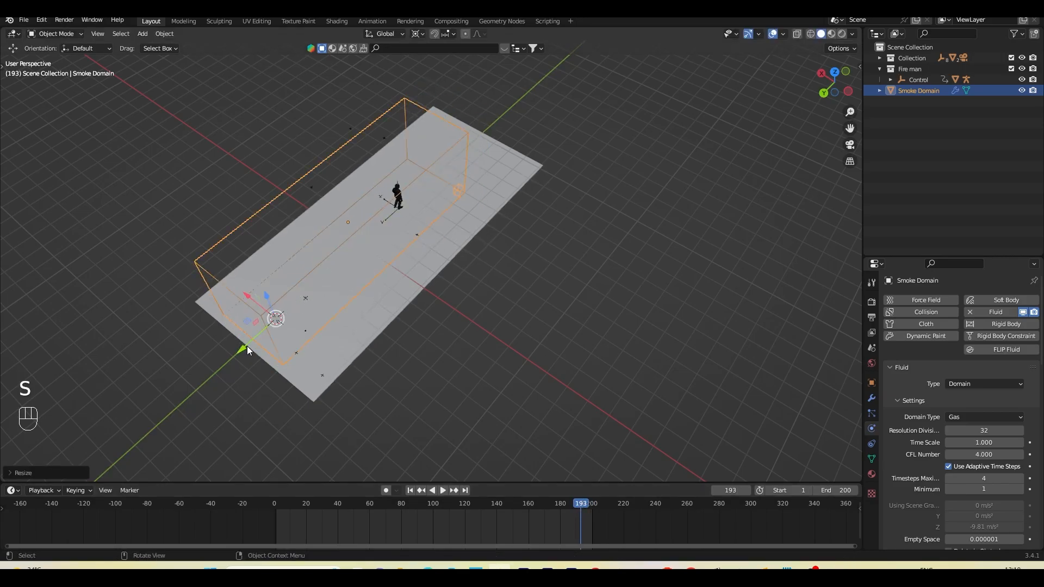
{"action": "left_click_drag", "start_coordinate": [247, 346], "coordinate": [241, 351]}
Step: Adjust the smoke domain's width along X and apply its transform
{"action": "scroll", "coordinate": [386, 346], "scroll_direction": "up", "scroll_amount": 4}
{"action": "middle_click_drag", "start_coordinate": [386, 346], "coordinate": [376, 343]}
{"action": "middle_click_drag", "start_coordinate": [377, 342], "coordinate": [478, 400], "text": "shift"}
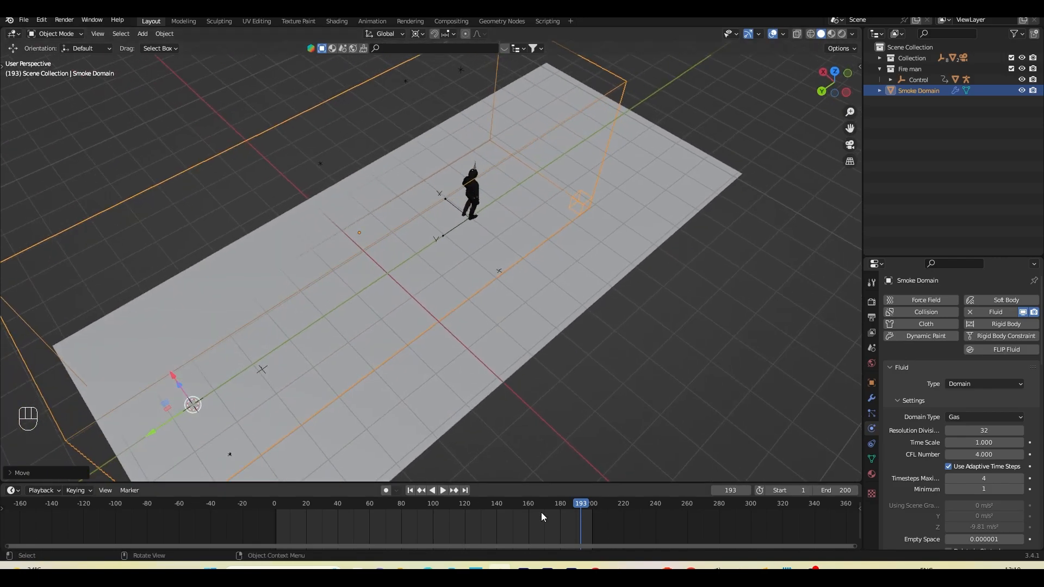
{"action": "middle_click_drag", "start_coordinate": [559, 331], "coordinate": [490, 413]}
{"action": "key", "text": "s"}
{"action": "key", "text": "x"}
{"action": "left_click", "coordinate": [464, 384]}
{"action": "key", "text": "ctrl+a"}
{"action": "left_click", "coordinate": [480, 370]}
Step: Play the animation from frame 1 to about frame 93 to check the smoke inside the resized domain
{"action": "left_click", "coordinate": [412, 491]}
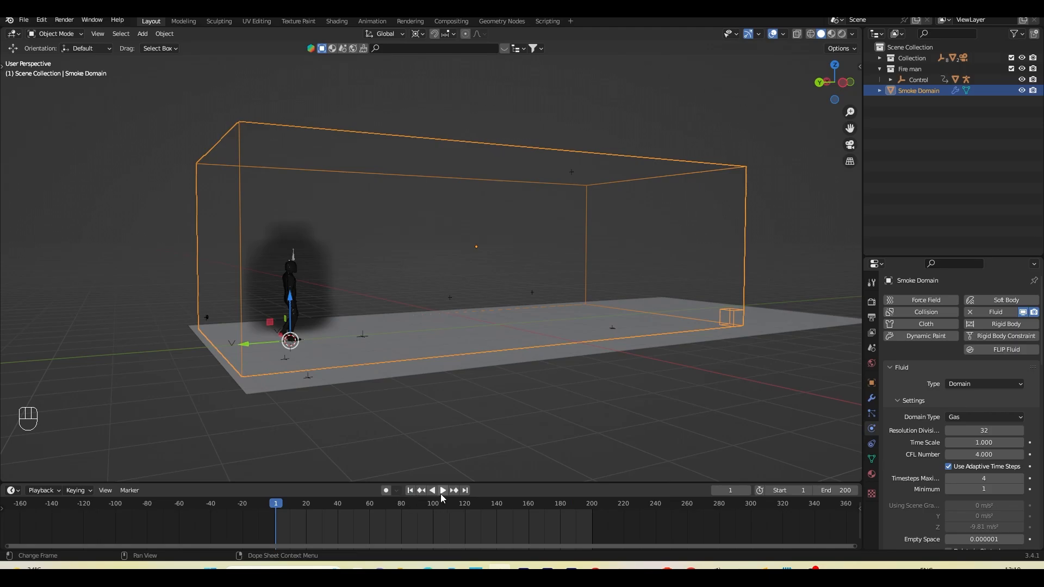
{"action": "left_click", "coordinate": [442, 491]}
{"action": "scroll", "coordinate": [498, 337], "scroll_direction": "up", "scroll_amount": 3}
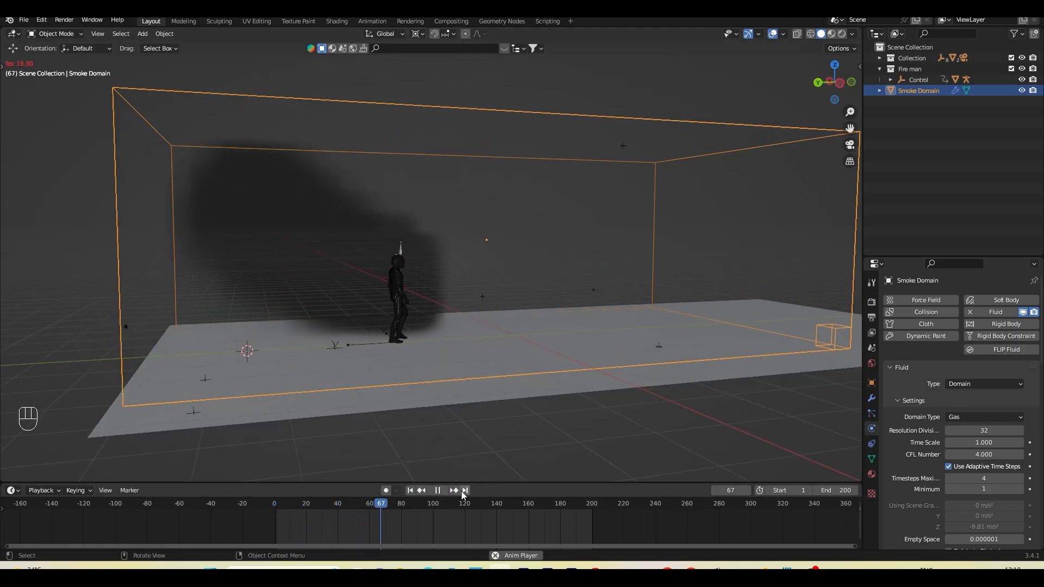
{"action": "left_click", "coordinate": [441, 492]}
{"action": "middle_click_drag", "start_coordinate": [562, 432], "coordinate": [454, 327], "text": "shift"}
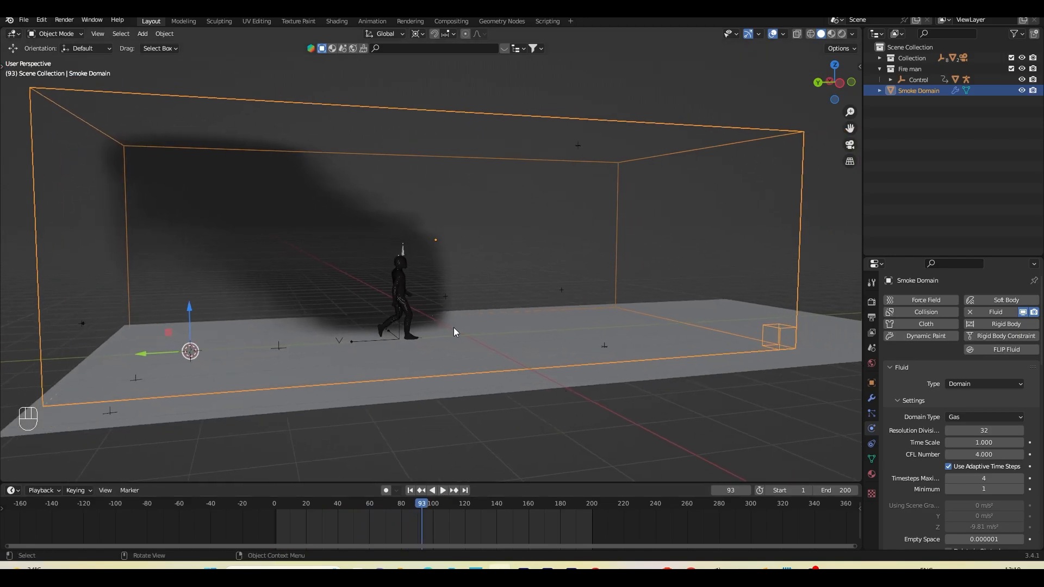
{"action": "middle_click_drag", "start_coordinate": [562, 387], "coordinate": [596, 396], "text": "shift"}
Step: Select the character mesh and set its fluid flow type to Fire + Smoke
{"action": "left_click", "coordinate": [423, 300]}
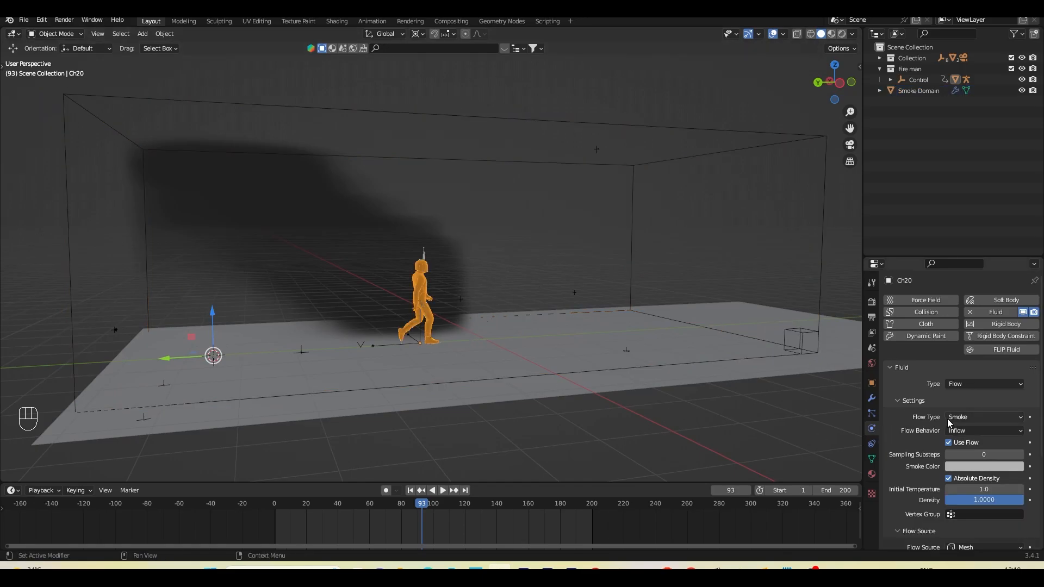
{"action": "left_click", "coordinate": [954, 418]}
{"action": "left_click", "coordinate": [954, 445]}
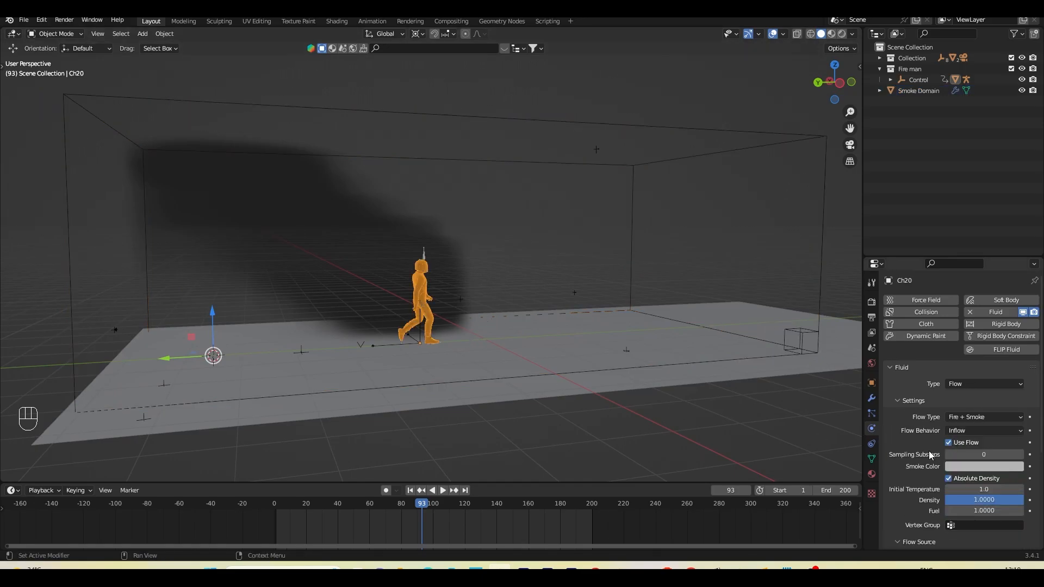
Step: Play the animation from frame 1 to about frame 32 to check the fire and smoke around the walking character
{"action": "left_click", "coordinate": [411, 490]}
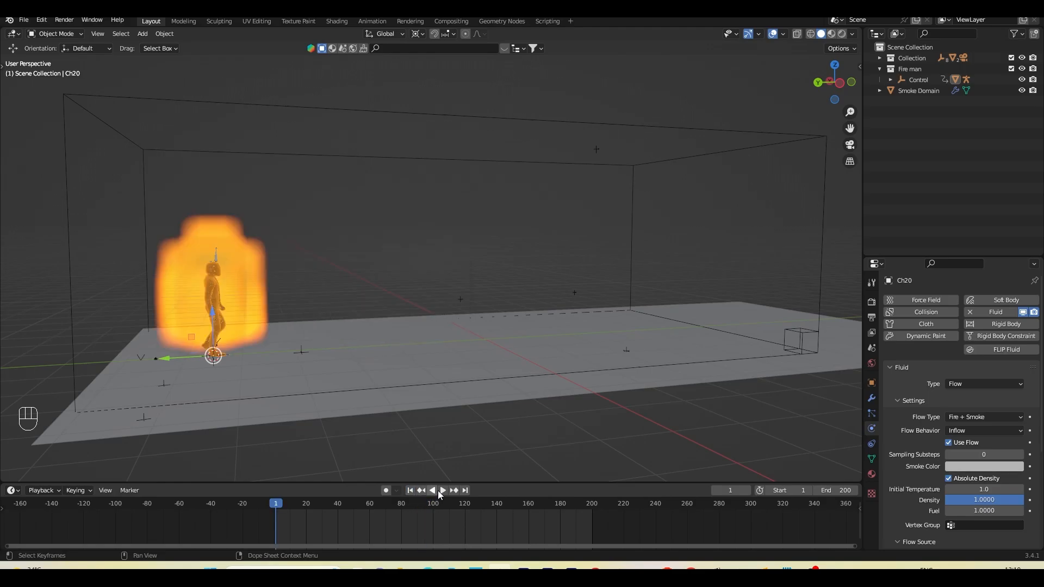
{"action": "left_click", "coordinate": [439, 490]}
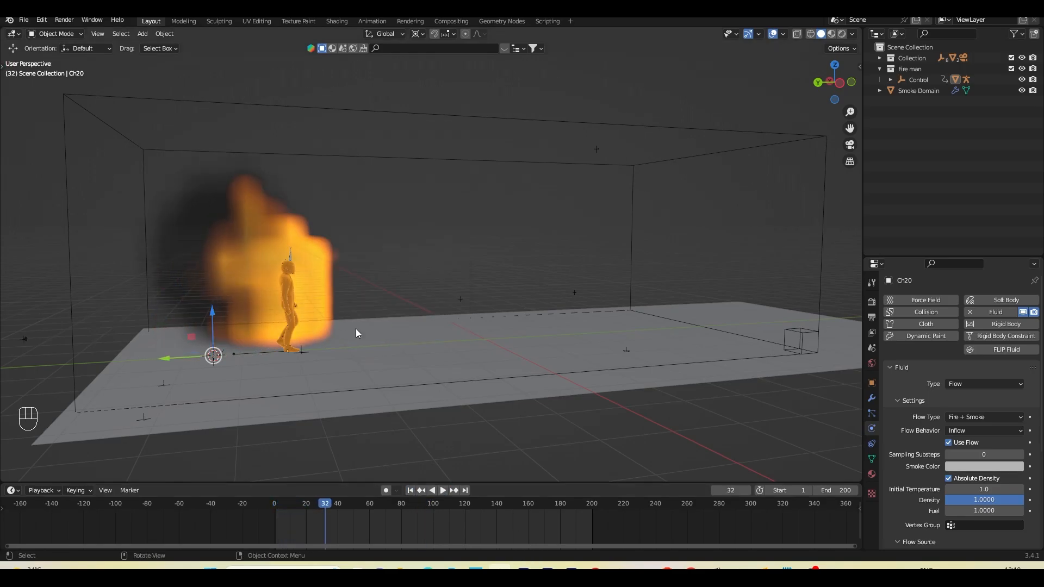
{"action": "middle_click_drag", "start_coordinate": [400, 340], "coordinate": [429, 335], "text": "shift"}
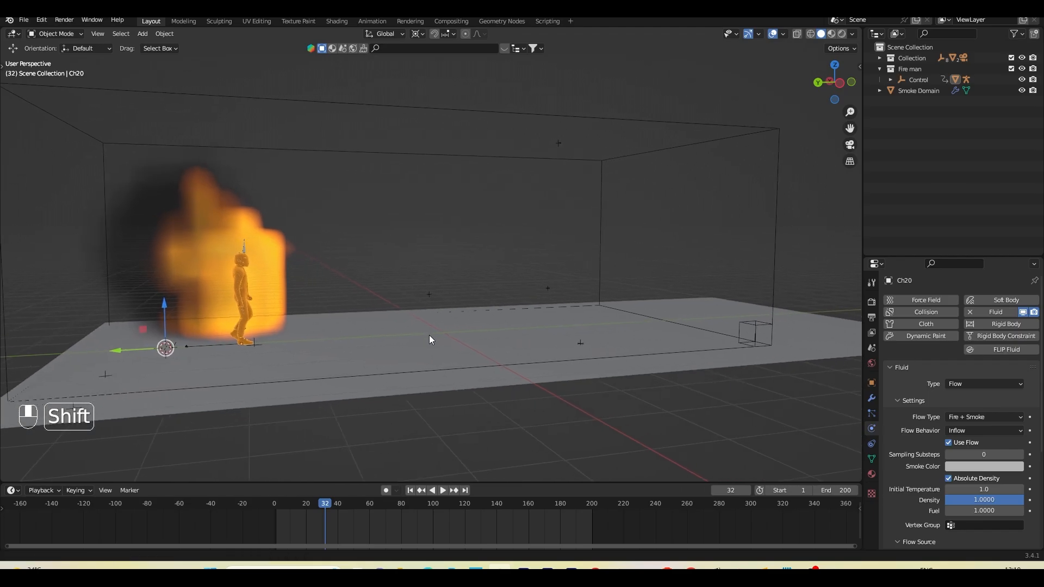
{"action": "middle_click_drag", "start_coordinate": [773, 409], "coordinate": [752, 400]}
{"action": "middle_click_drag", "start_coordinate": [761, 399], "coordinate": [718, 332], "text": "shift"}
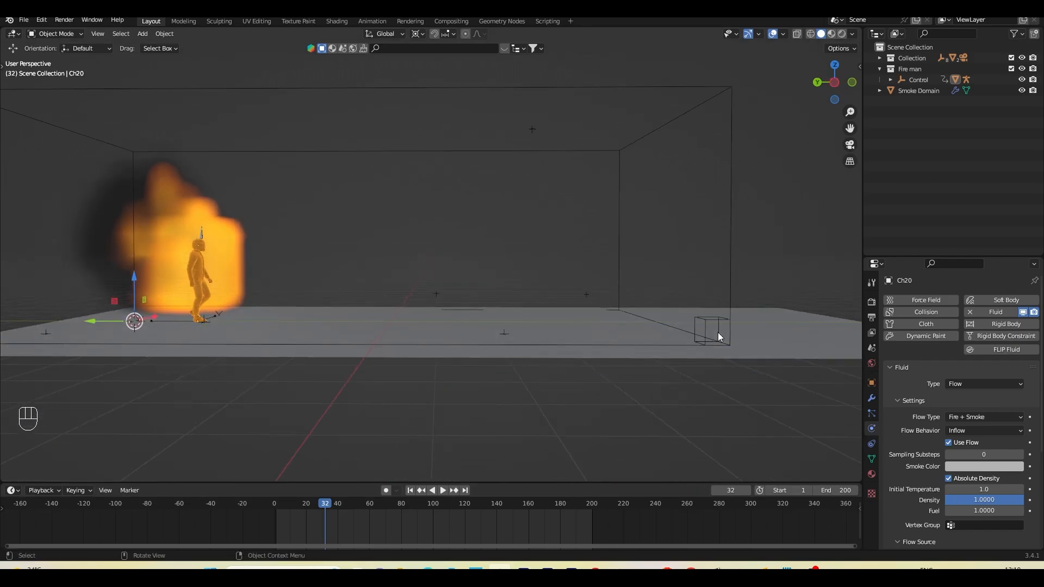
Step: Select the smoke domain and set its viewport display interpolation to Closest
{"action": "left_click", "coordinate": [729, 214]}
{"action": "scroll", "coordinate": [940, 482], "scroll_direction": "down", "scroll_amount": 8}
{"action": "scroll", "coordinate": [938, 481], "scroll_direction": "down", "scroll_amount": 12}
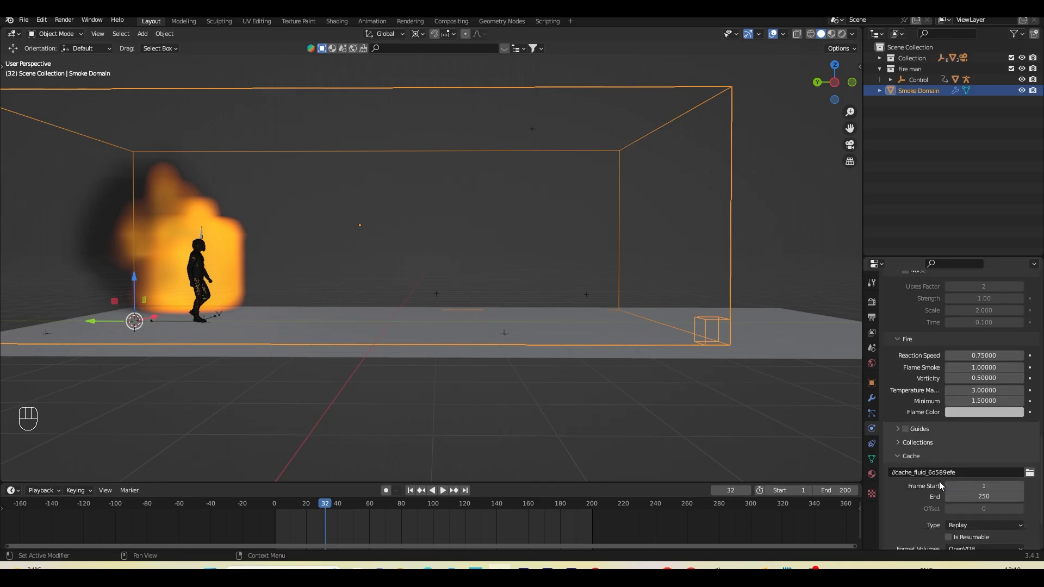
{"action": "left_click", "coordinate": [925, 528]}
{"action": "scroll", "coordinate": [925, 513], "scroll_direction": "down", "scroll_amount": 4}
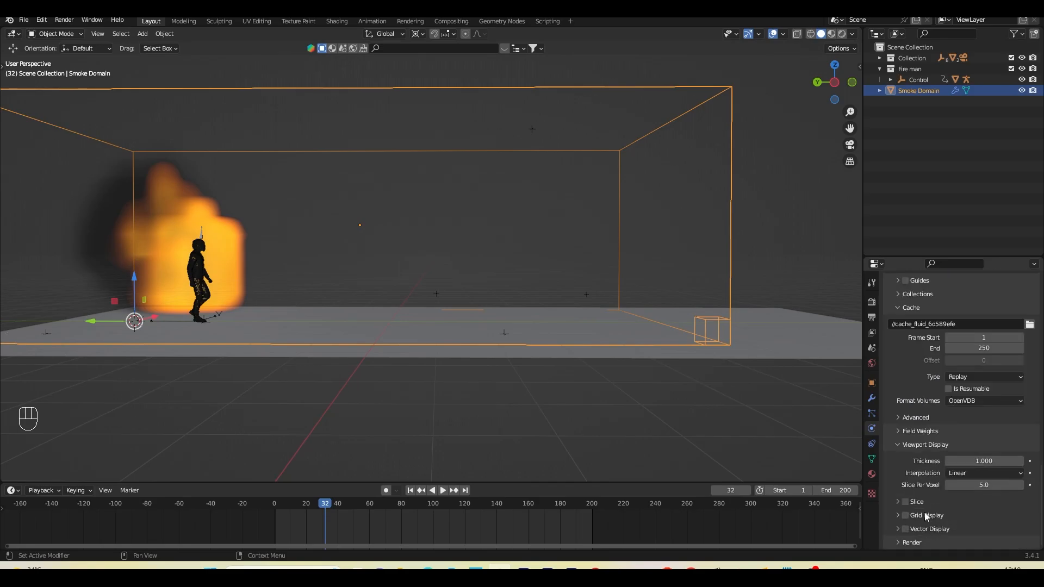
{"action": "left_click", "coordinate": [970, 472]}
{"action": "left_click", "coordinate": [960, 511]}
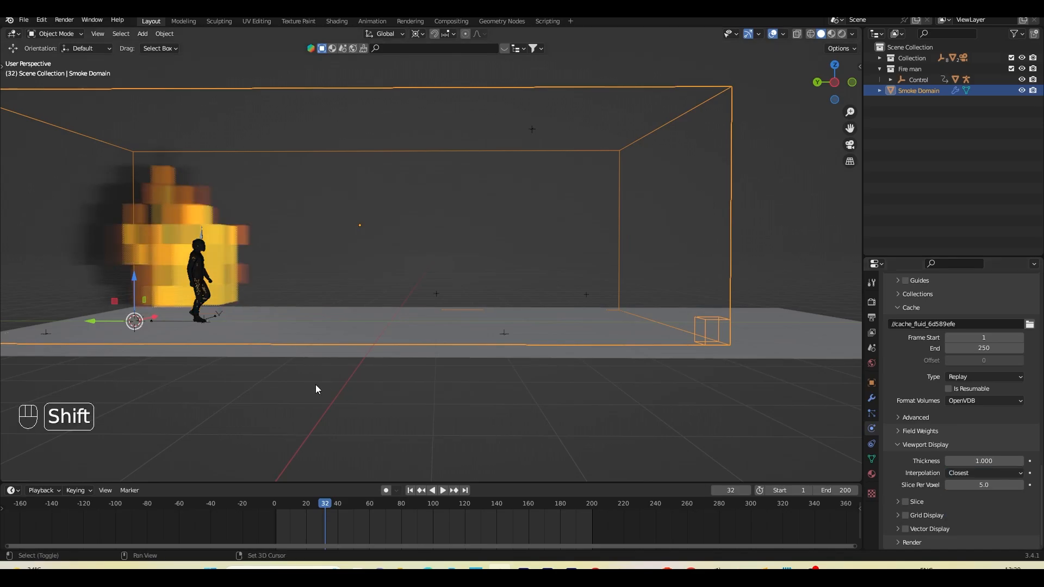
{"action": "middle_click_drag", "start_coordinate": [317, 386], "coordinate": [510, 387], "text": "shift"}
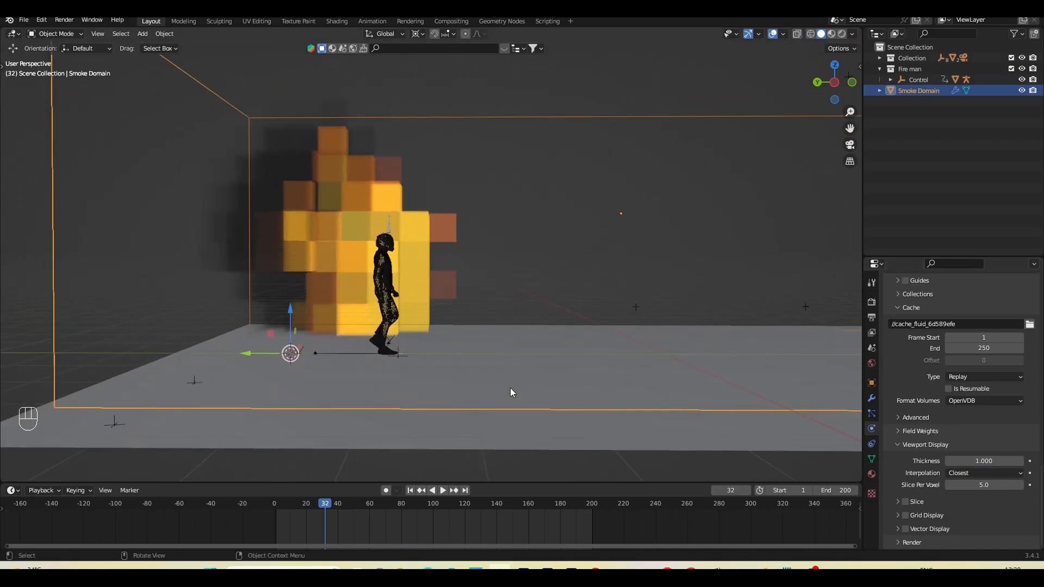
Step: Play the simulation from frame 1 to about frame 56 to examine the voxel size of the fire
{"action": "left_click", "coordinate": [412, 490]}
{"action": "left_click", "coordinate": [442, 490]}
{"action": "scroll", "coordinate": [486, 386], "scroll_direction": "down", "scroll_amount": 4}
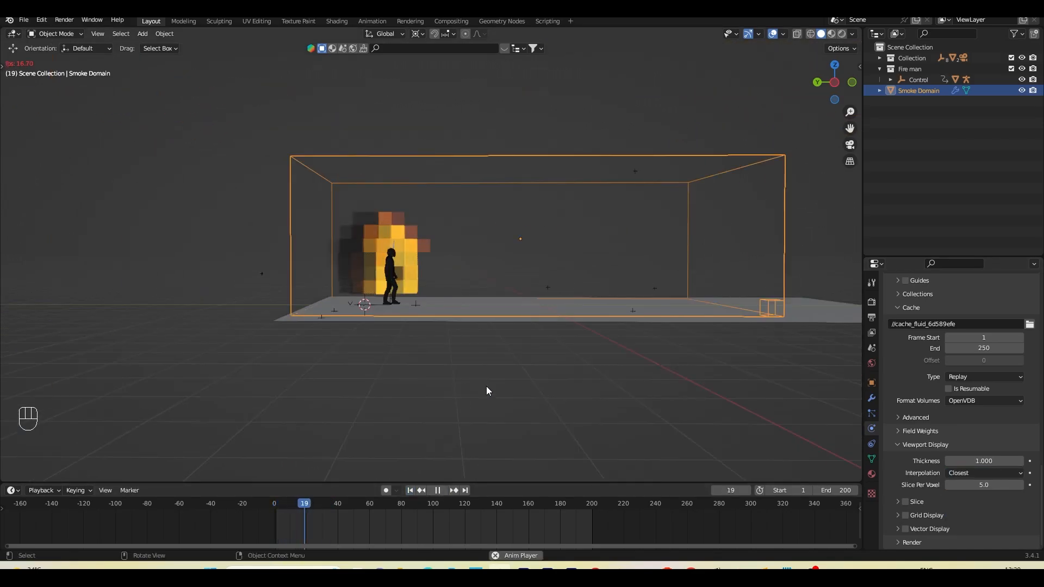
{"action": "middle_click_drag", "start_coordinate": [733, 312], "coordinate": [677, 322], "text": "shift"}
{"action": "left_click", "coordinate": [438, 490]}
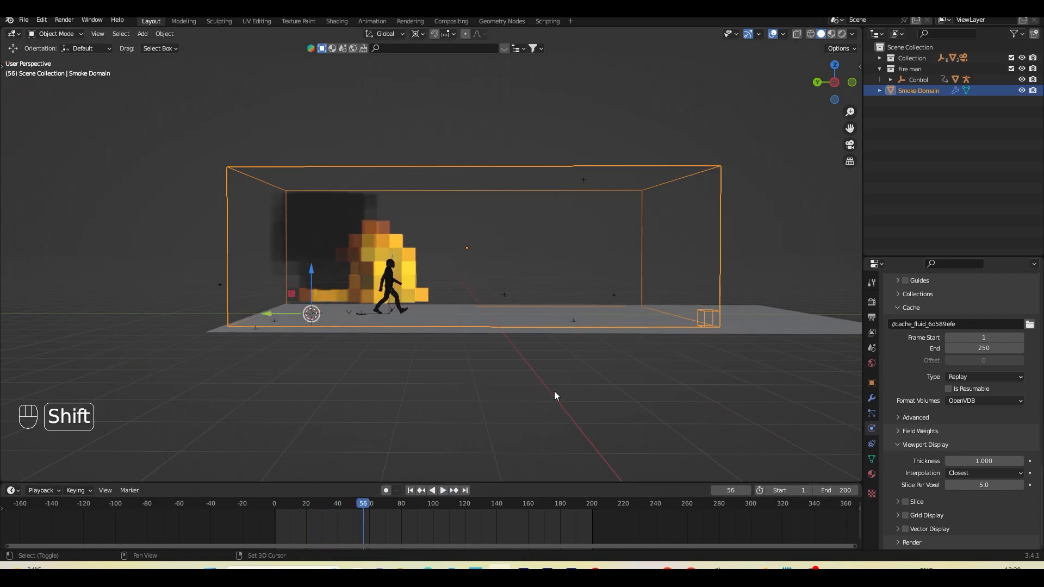
Step: Set the smoke domain's resolution divisions to 64 and replay from frame 1 to about frame 26
{"action": "middle_click_drag", "start_coordinate": [555, 395], "coordinate": [571, 412], "text": "shift"}
{"action": "scroll", "coordinate": [964, 425], "scroll_direction": "up", "scroll_amount": 4}
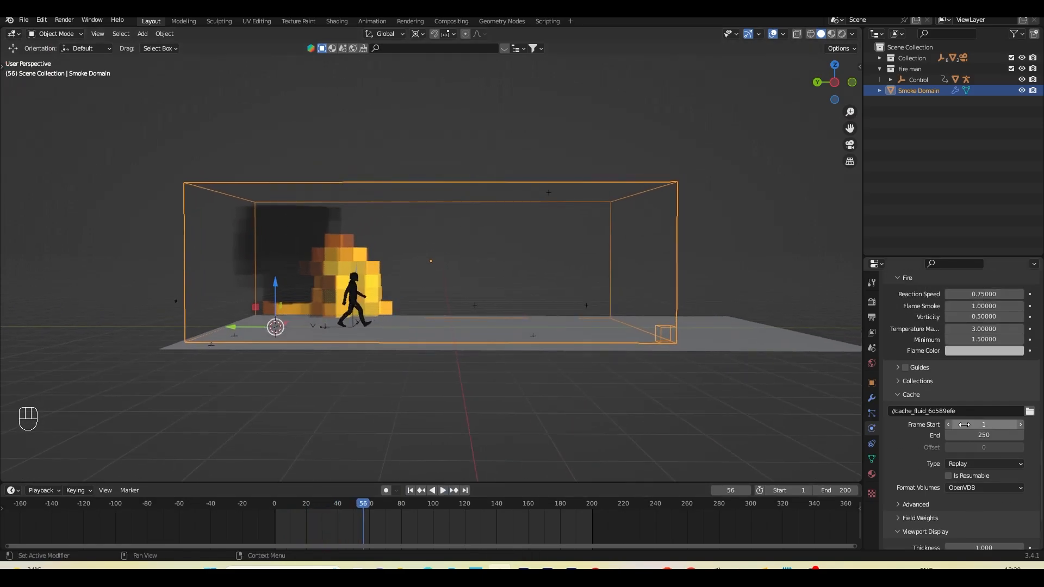
{"action": "scroll", "coordinate": [963, 425], "scroll_direction": "up", "scroll_amount": 5}
{"action": "scroll", "coordinate": [628, 337], "scroll_direction": "up", "scroll_amount": 4}
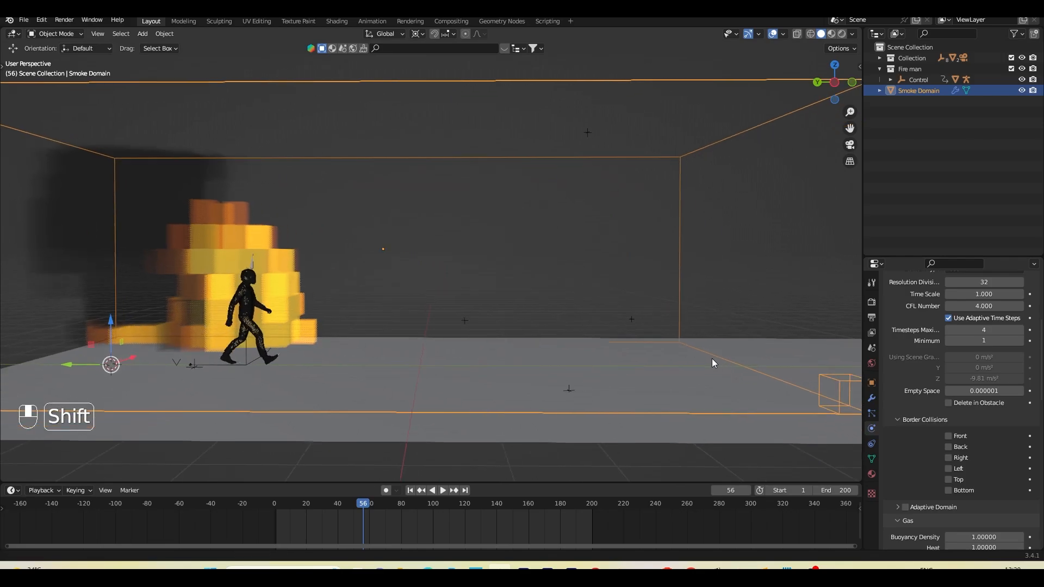
{"action": "middle_click_drag", "start_coordinate": [713, 362], "coordinate": [700, 383], "text": "shift"}
{"action": "scroll", "coordinate": [984, 381], "scroll_direction": "up", "scroll_amount": 6}
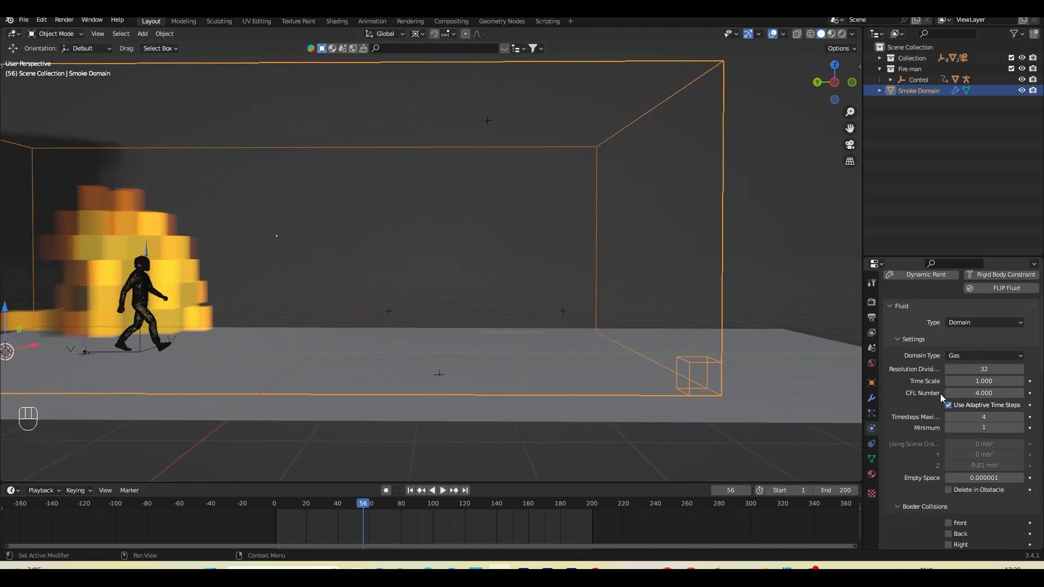
{"action": "middle_click_drag", "start_coordinate": [344, 321], "coordinate": [537, 302], "text": "shift"}
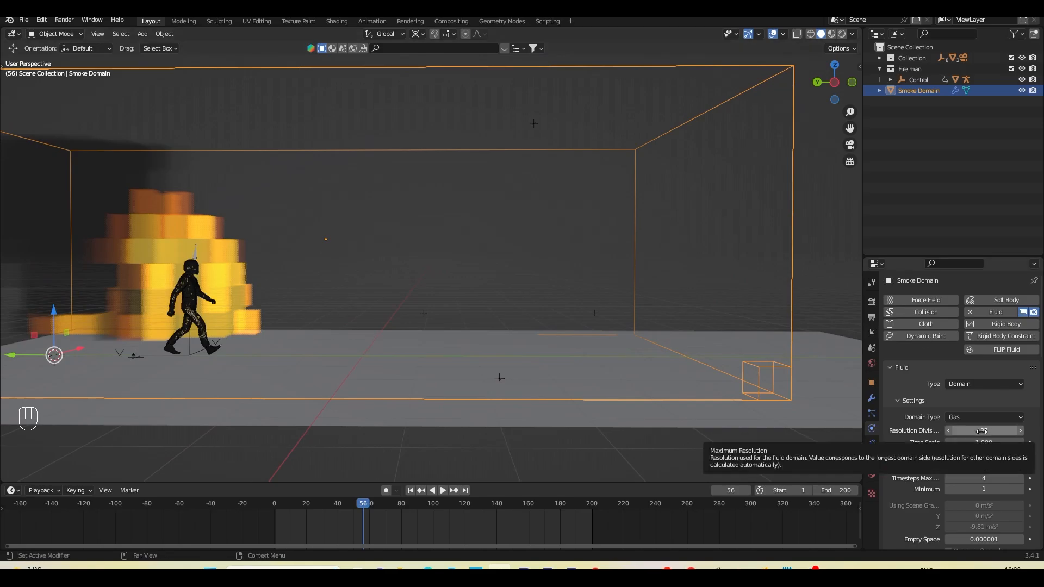
{"action": "left_click_drag", "start_coordinate": [862, 426], "coordinate": [827, 426]}
{"action": "left_click", "coordinate": [964, 430]}
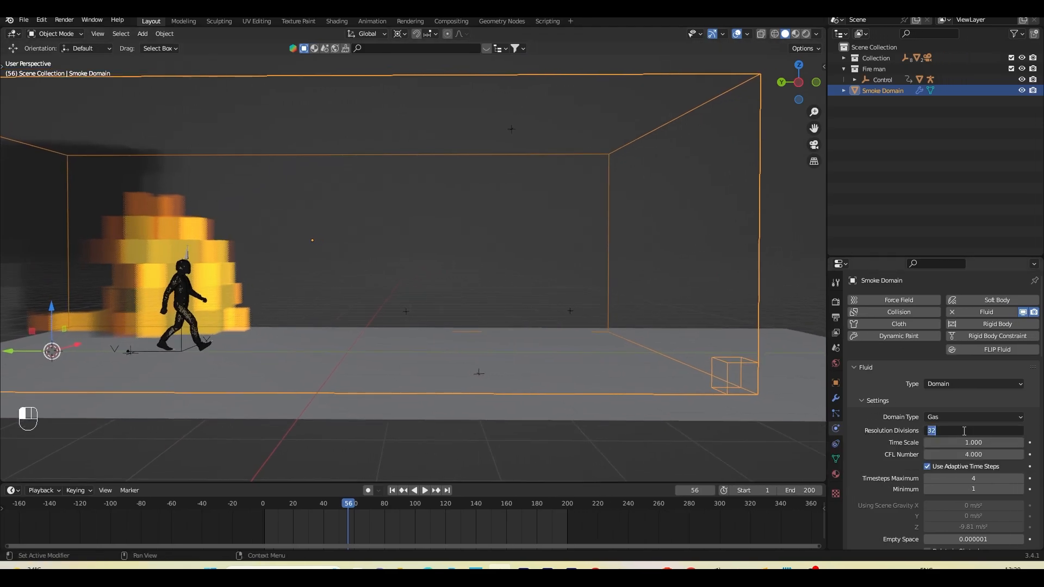
{"action": "key", "text": "Return"}
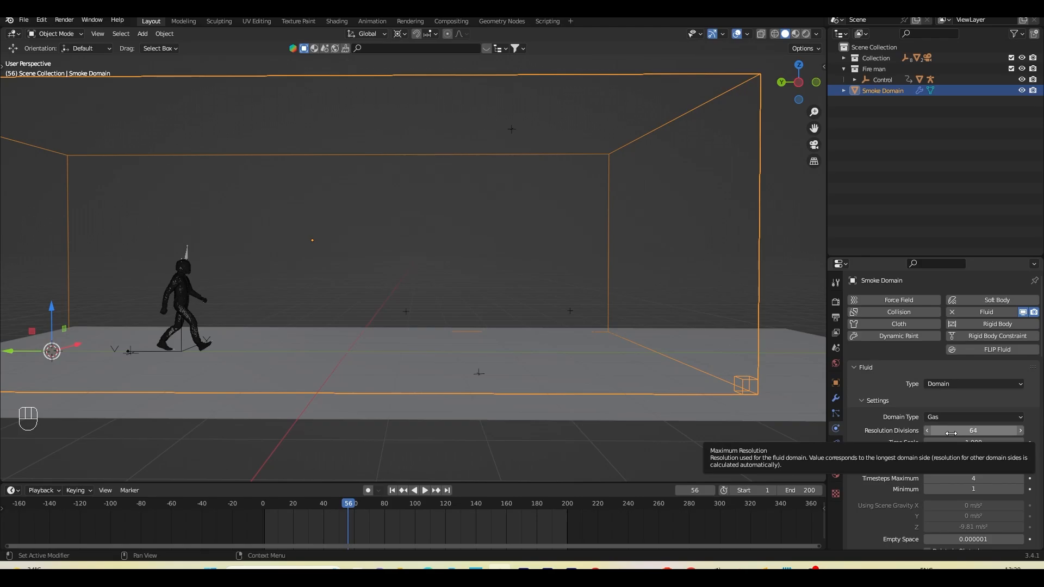
{"action": "left_click", "coordinate": [391, 490]}
{"action": "left_click", "coordinate": [425, 490]}
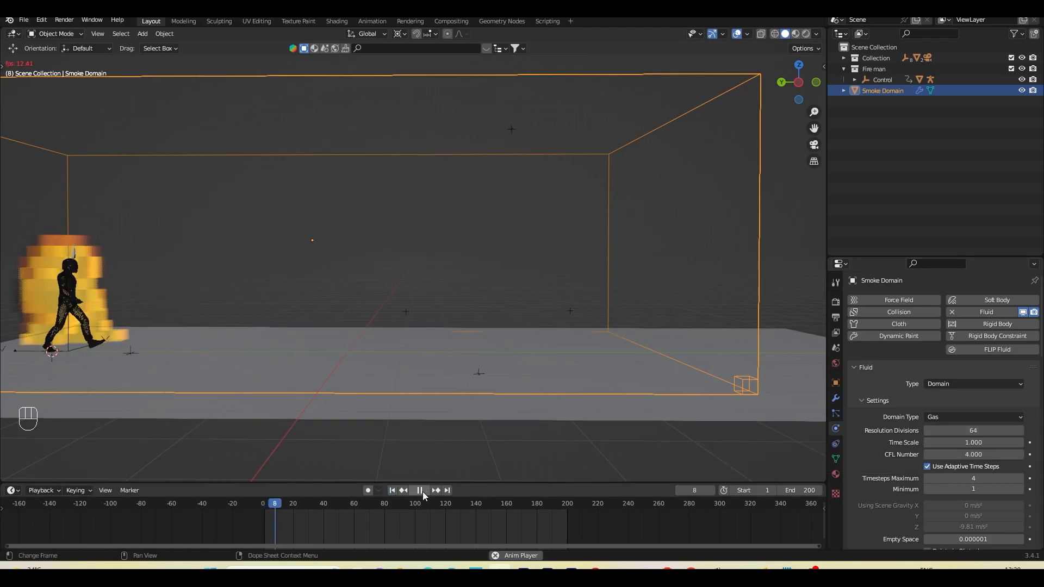
Step: Set the smoke domain's resolution divisions to 80 and replay from frame 1 to about frame 34
{"action": "left_click", "coordinate": [964, 431]}
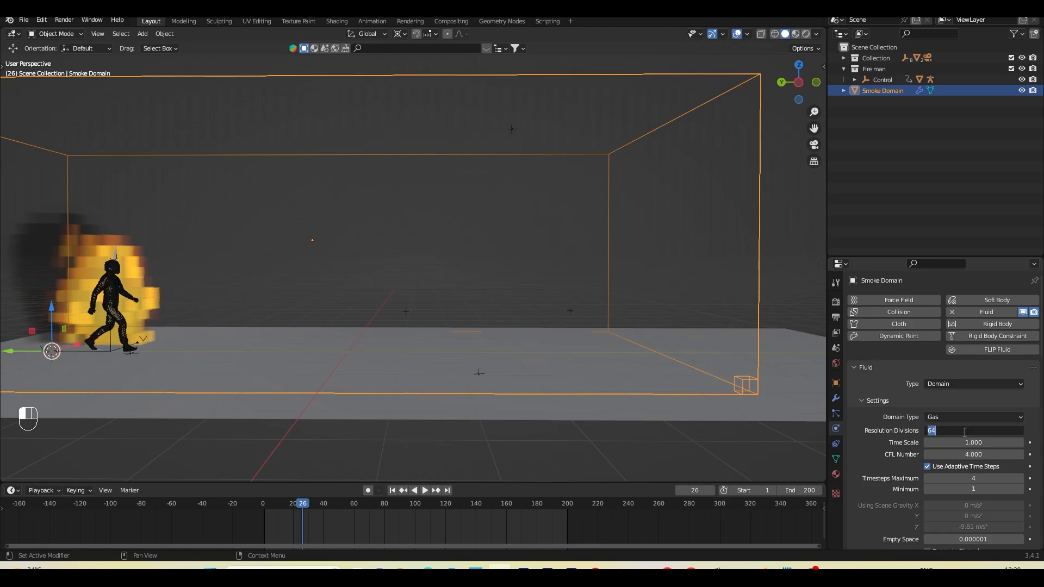
{"action": "type", "text": "80"}
{"action": "key", "text": "Return"}
{"action": "left_click", "coordinate": [392, 490]}
{"action": "left_click", "coordinate": [422, 490]}
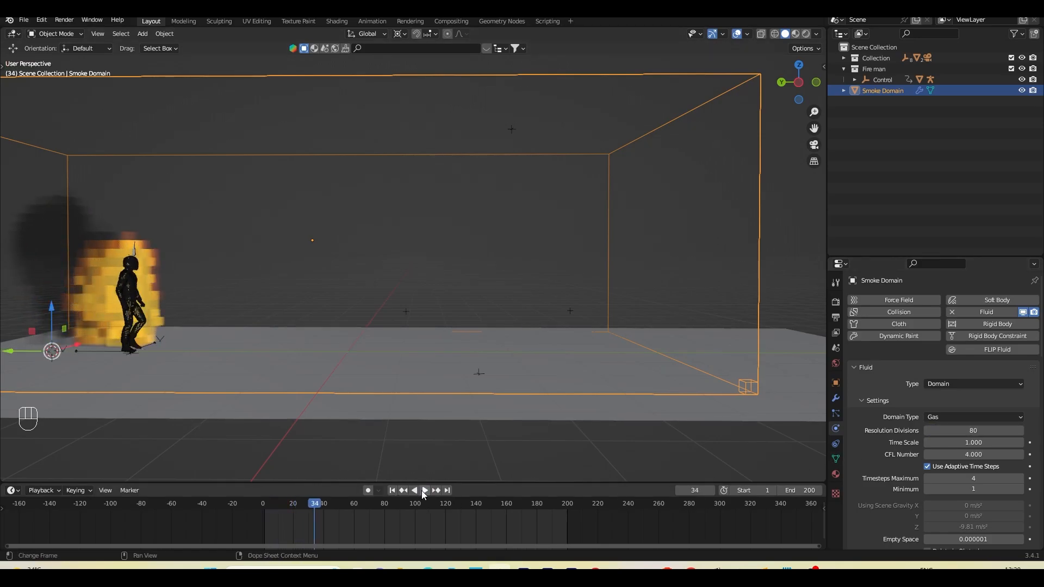
{"action": "left_click", "coordinate": [422, 490]}
Step: Set the smoke domain's viewport display interpolation back to Linear
{"action": "scroll", "coordinate": [887, 476], "scroll_direction": "down", "scroll_amount": 15}
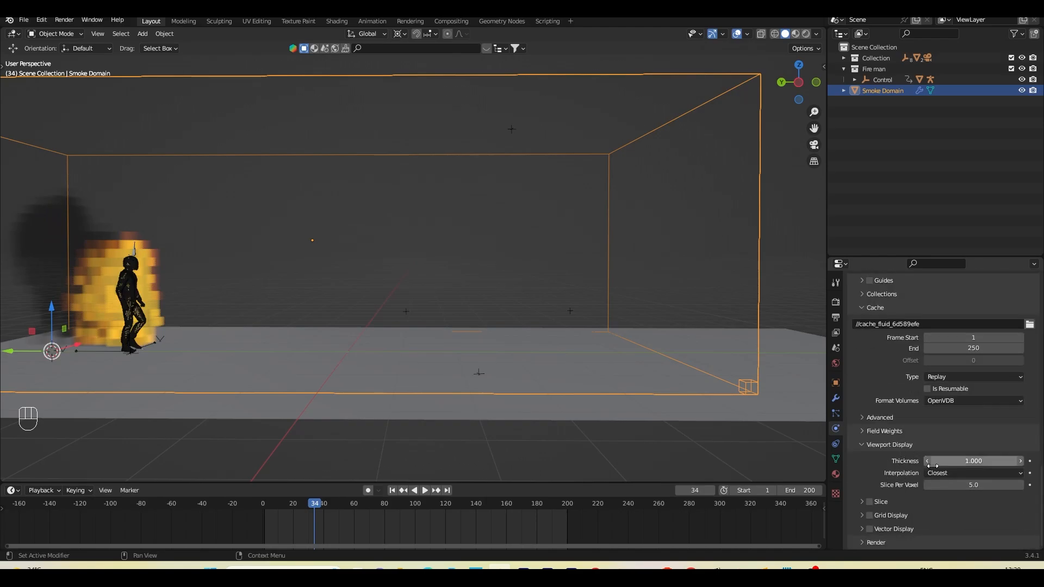
{"action": "left_click", "coordinate": [954, 473]}
{"action": "left_click", "coordinate": [951, 487]}
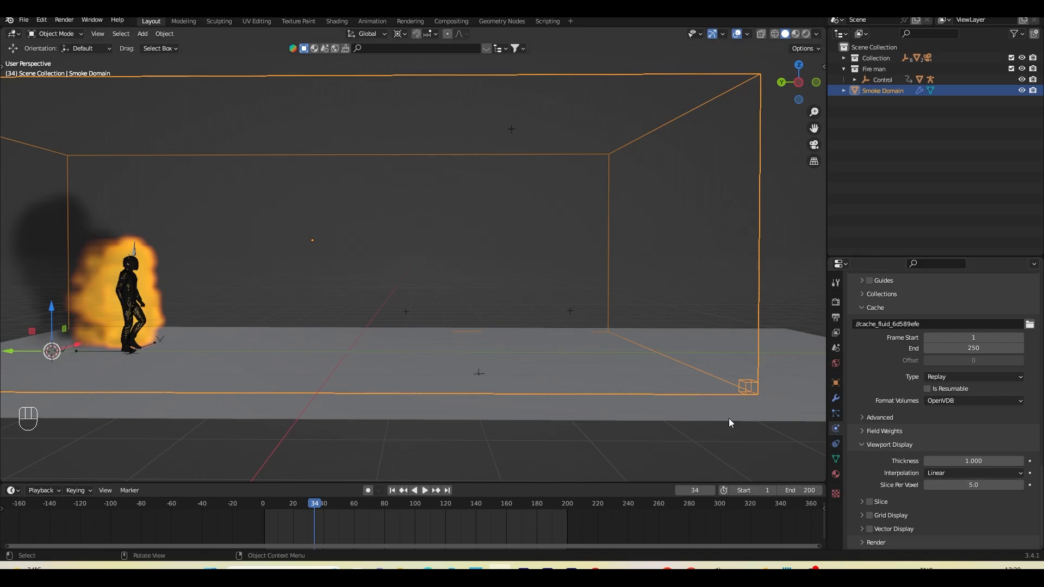
{"action": "middle_click_drag", "start_coordinate": [301, 347], "coordinate": [400, 345], "text": "shift"}
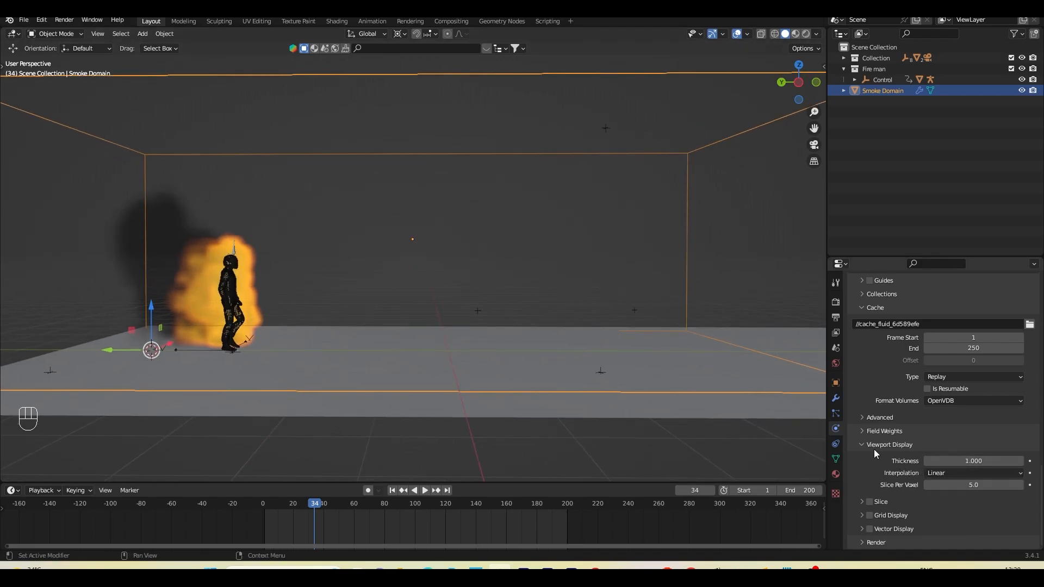
Step: Play the animation from frame 1 to about frame 63 in stages, examining the shape of the fire and smoke trail
{"action": "scroll", "coordinate": [898, 444], "scroll_direction": "up", "scroll_amount": 8}
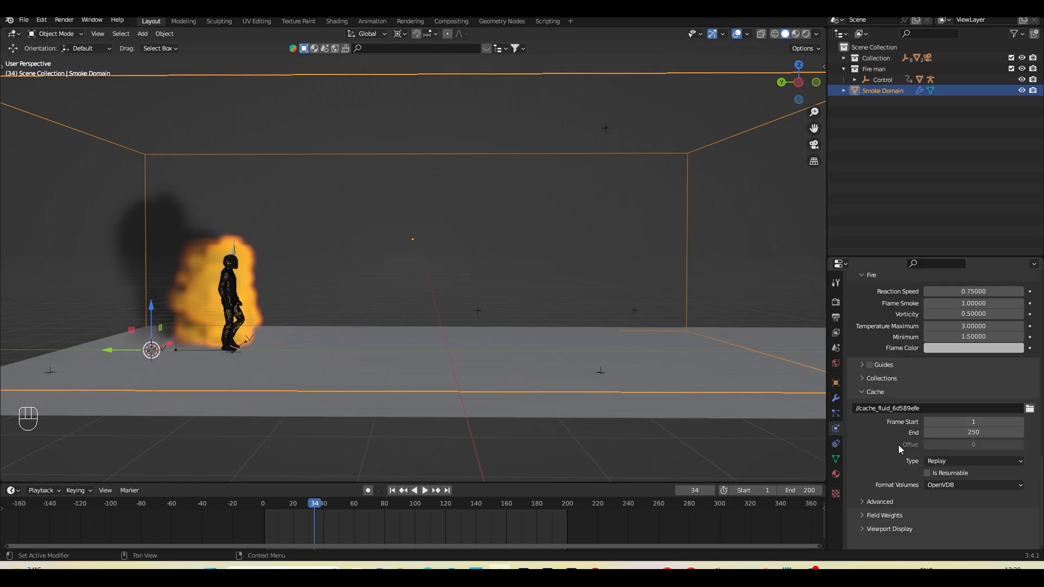
{"action": "scroll", "coordinate": [892, 472], "scroll_direction": "up", "scroll_amount": 12}
{"action": "middle_click_drag", "start_coordinate": [625, 326], "coordinate": [433, 474]}
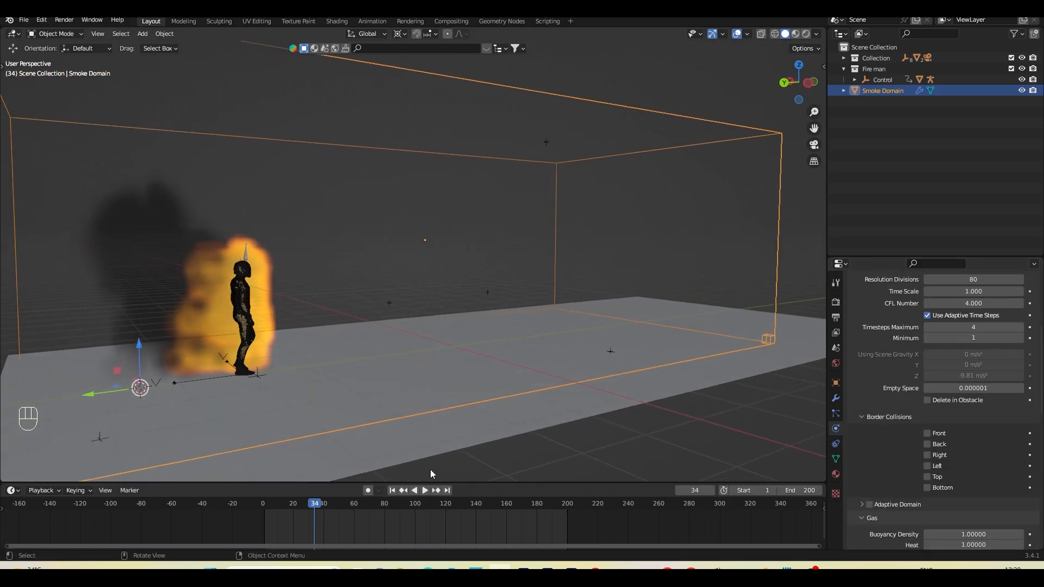
{"action": "left_click", "coordinate": [393, 490]}
{"action": "left_click", "coordinate": [425, 490]}
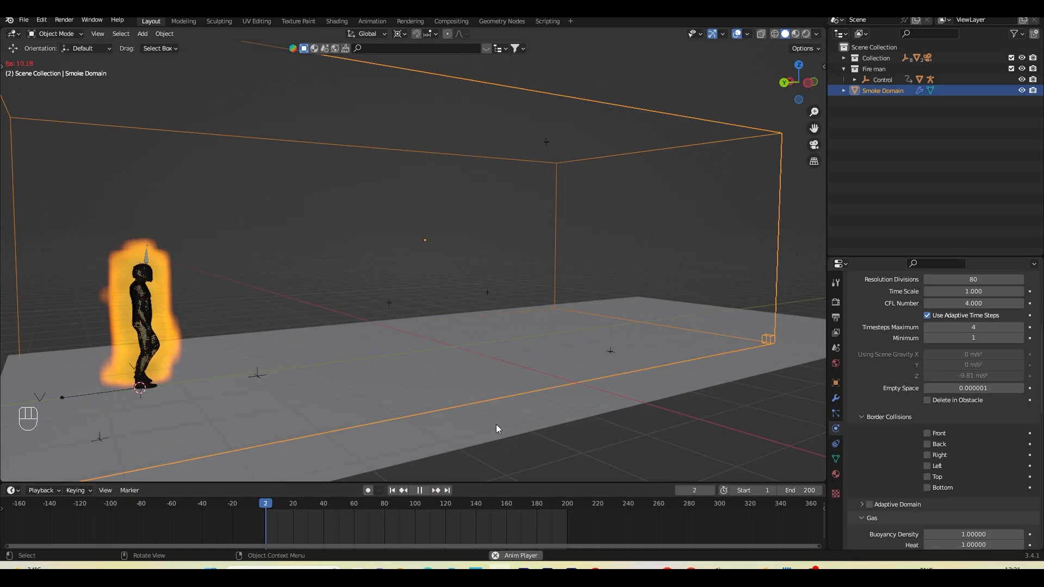
{"action": "middle_click_drag", "start_coordinate": [496, 424], "coordinate": [422, 492]}
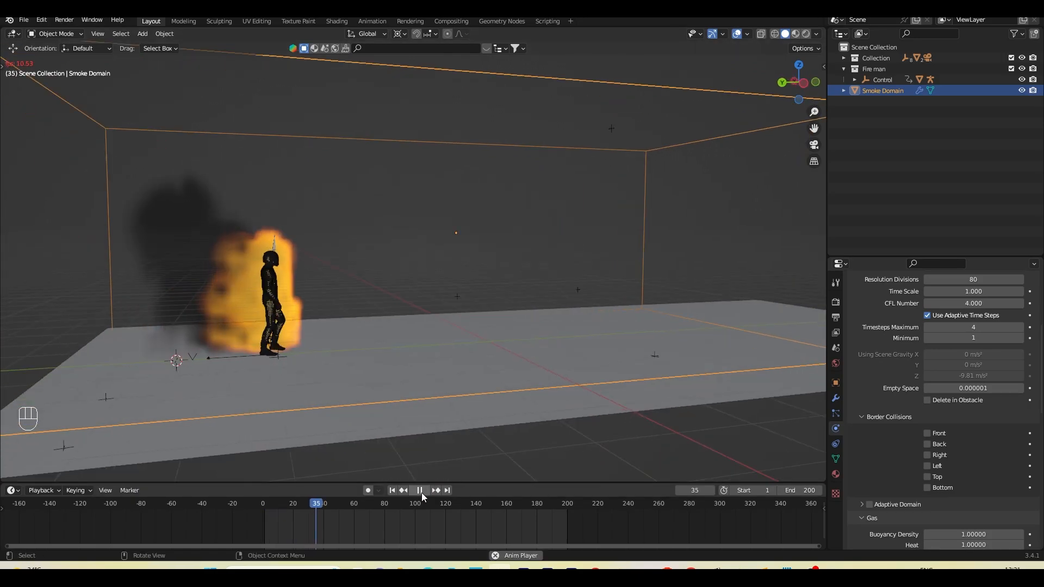
{"action": "left_click", "coordinate": [422, 492]}
{"action": "scroll", "coordinate": [973, 337], "scroll_direction": "up", "scroll_amount": 6}
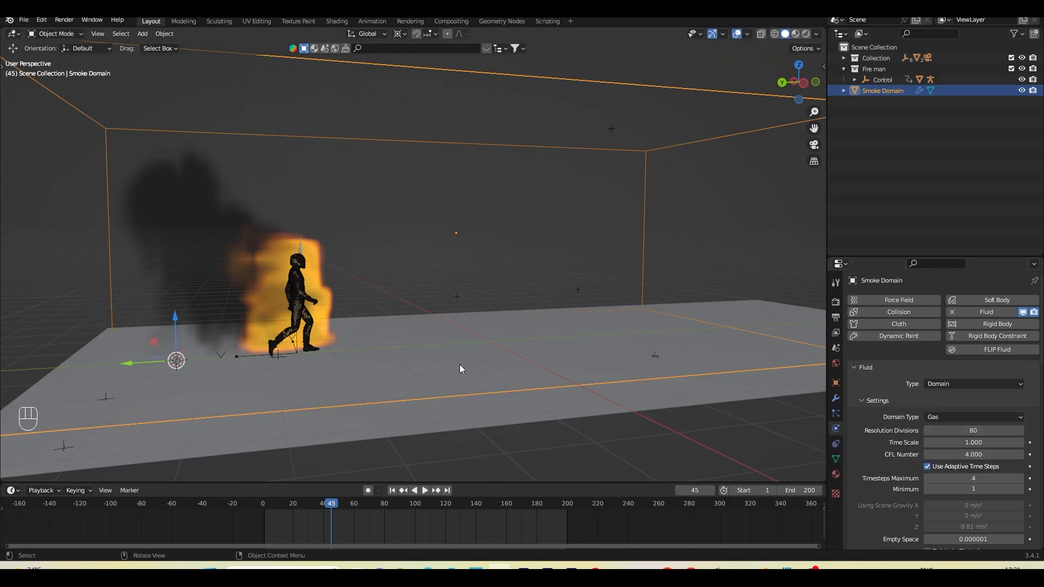
{"action": "left_click", "coordinate": [426, 490]}
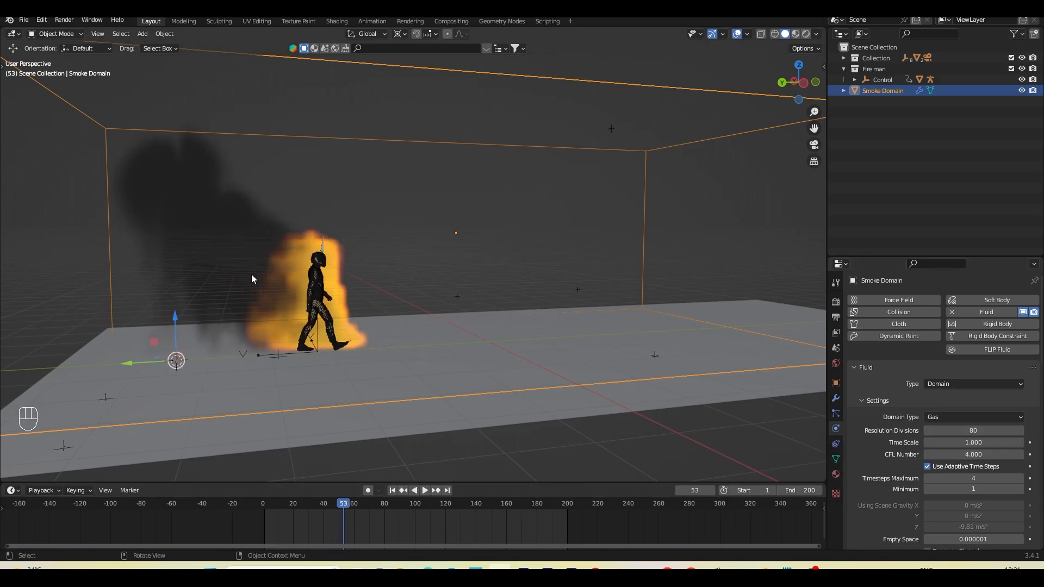
{"action": "middle_click_drag", "start_coordinate": [251, 275], "coordinate": [315, 289], "text": "shift"}
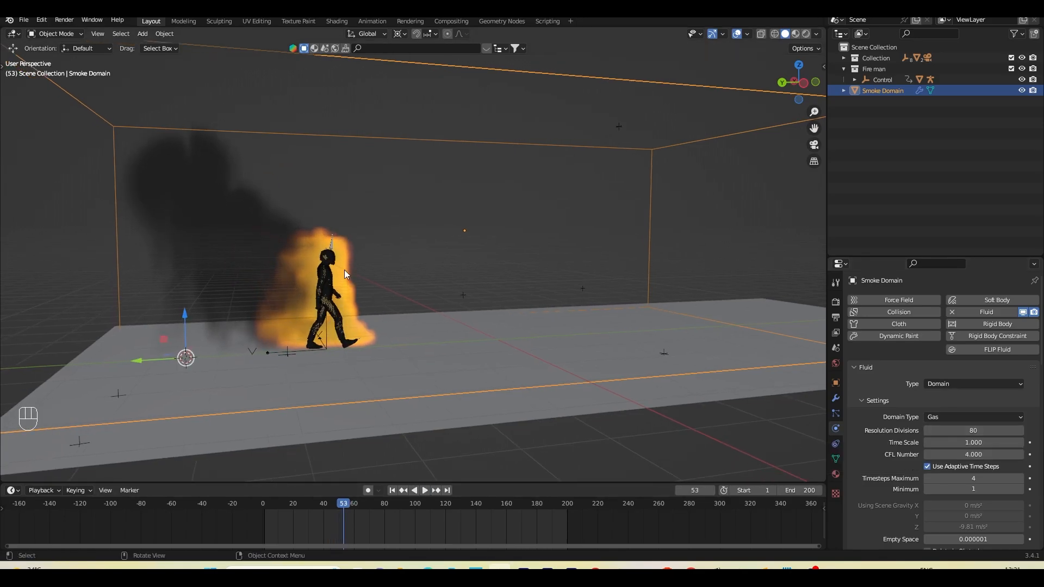
{"action": "middle_click_drag", "start_coordinate": [442, 365], "coordinate": [354, 239]}
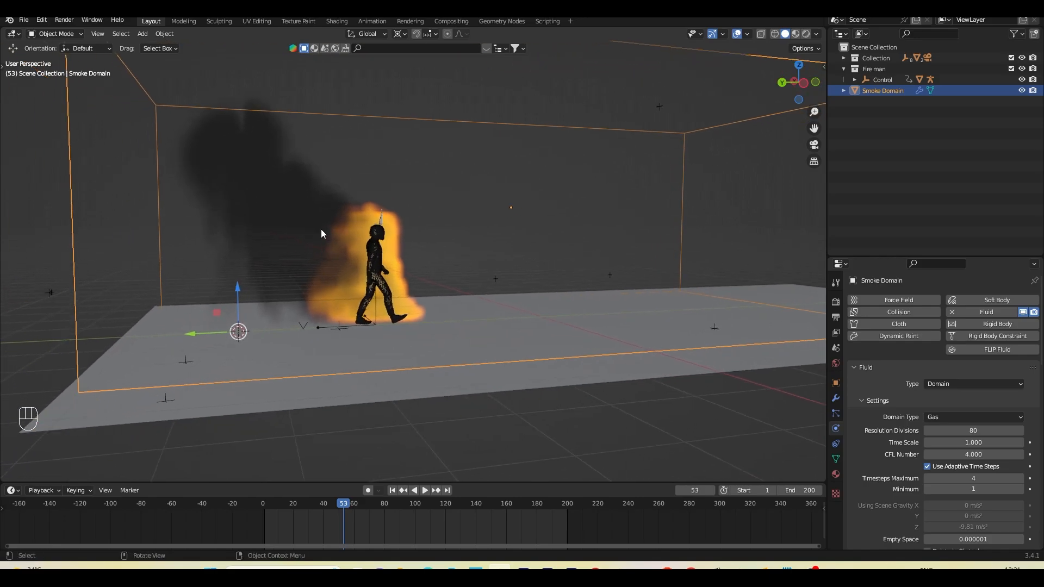
{"action": "left_click", "coordinate": [424, 490]}
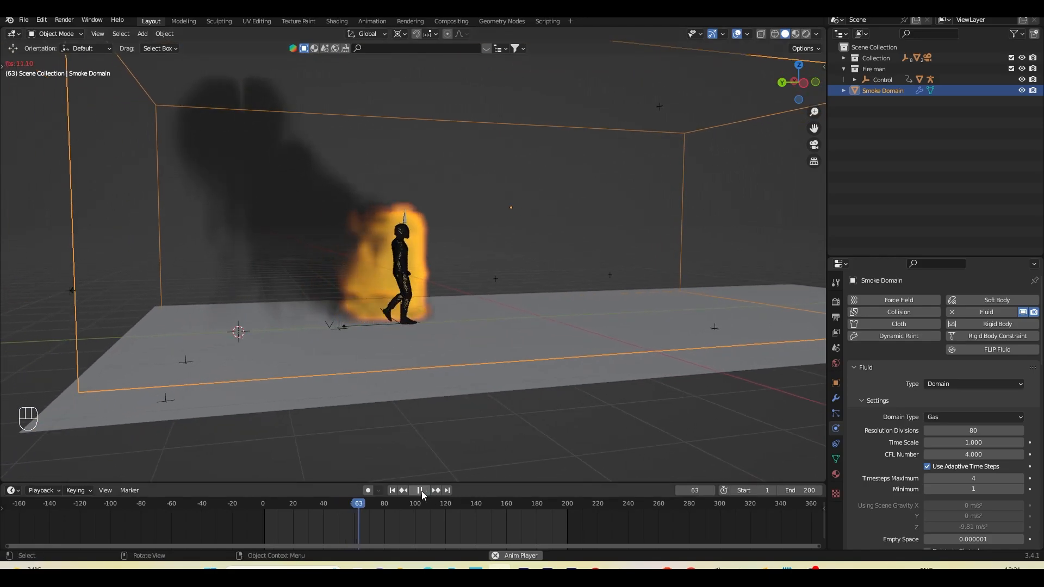
Step: Return to frame 1 and enable Dissolve in the smoke domain's gas settings
{"action": "left_click", "coordinate": [397, 493]}
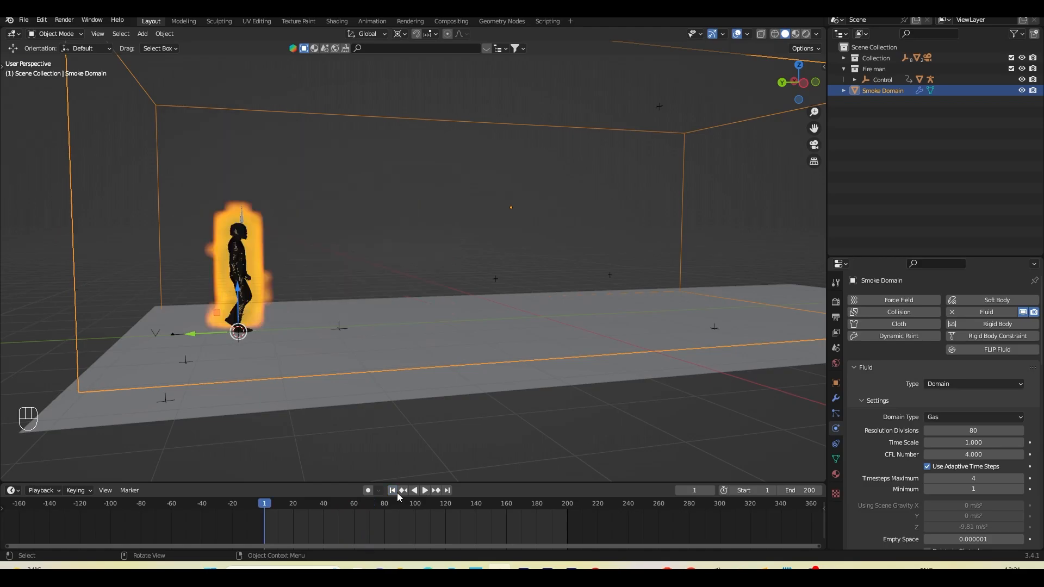
{"action": "scroll", "coordinate": [895, 475], "scroll_direction": "down", "scroll_amount": 7}
{"action": "scroll", "coordinate": [895, 475], "scroll_direction": "down", "scroll_amount": 2}
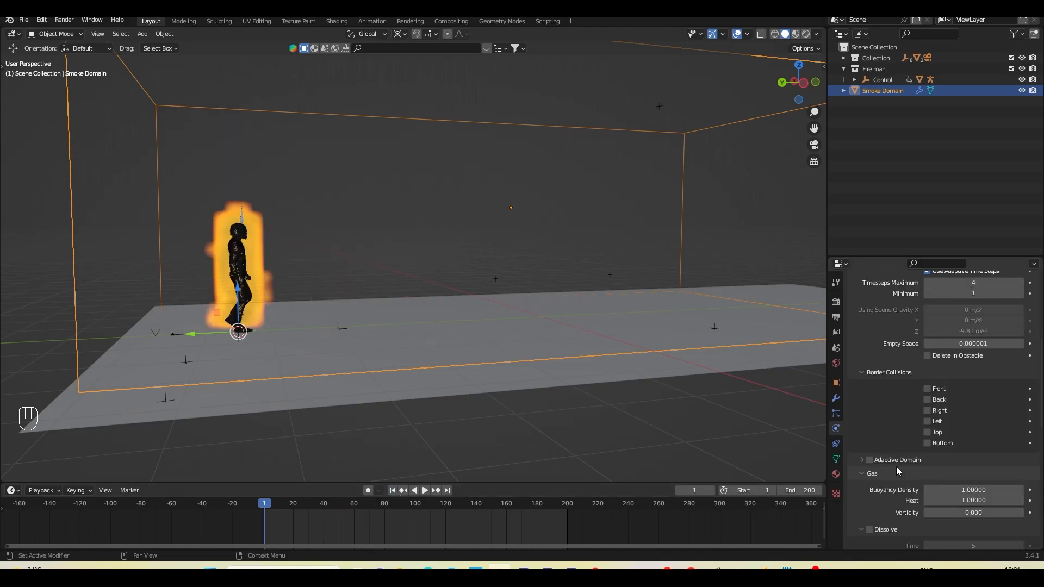
{"action": "scroll", "coordinate": [899, 478], "scroll_direction": "down", "scroll_amount": 3}
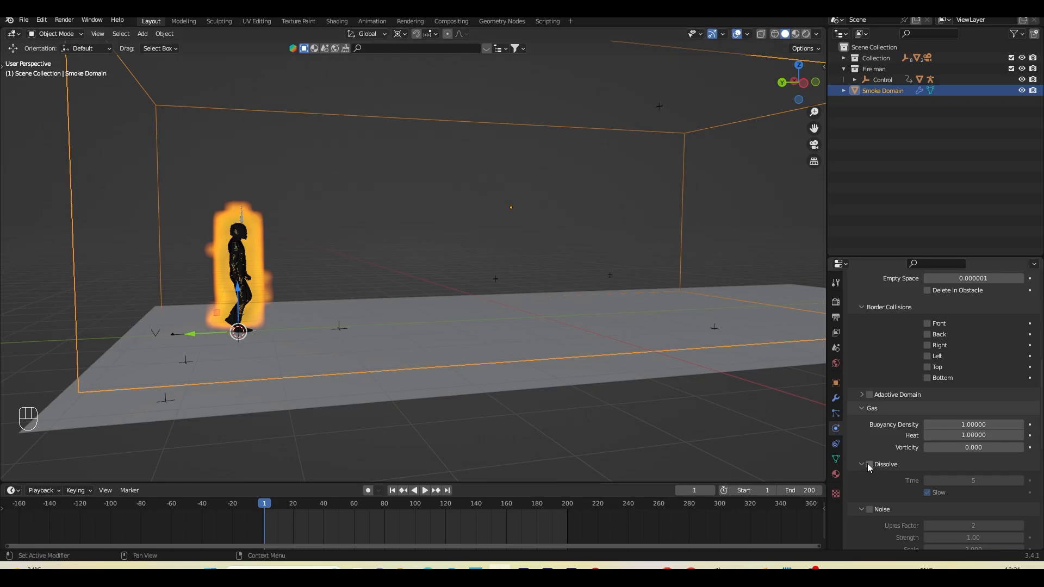
{"action": "left_click", "coordinate": [869, 464]}
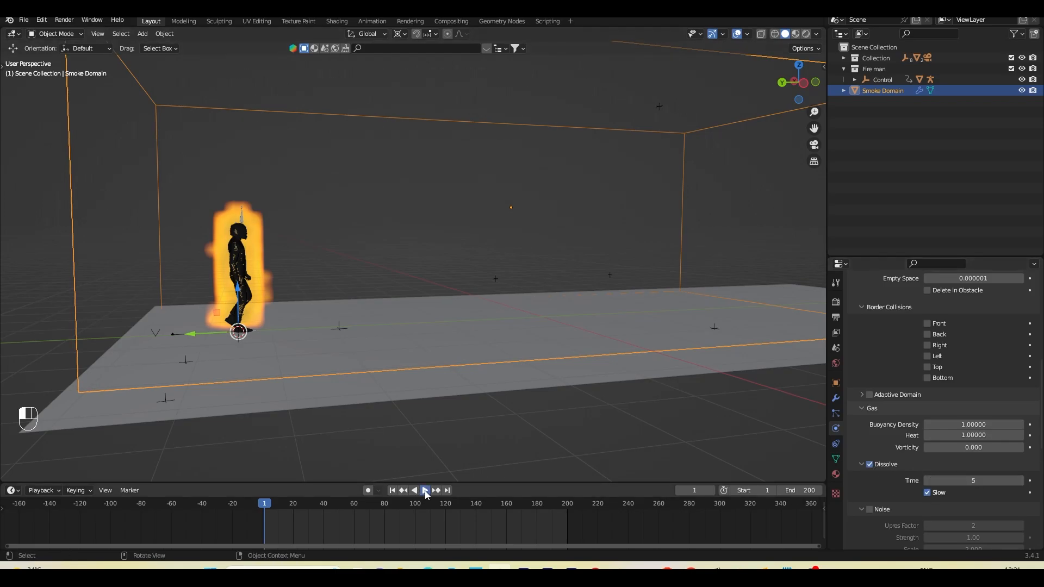
Step: Play to frame 50 and sketch freehand annotations of a flame, a cutoff labelled 5 and an outline around the fire
{"action": "left_click", "coordinate": [426, 490]}
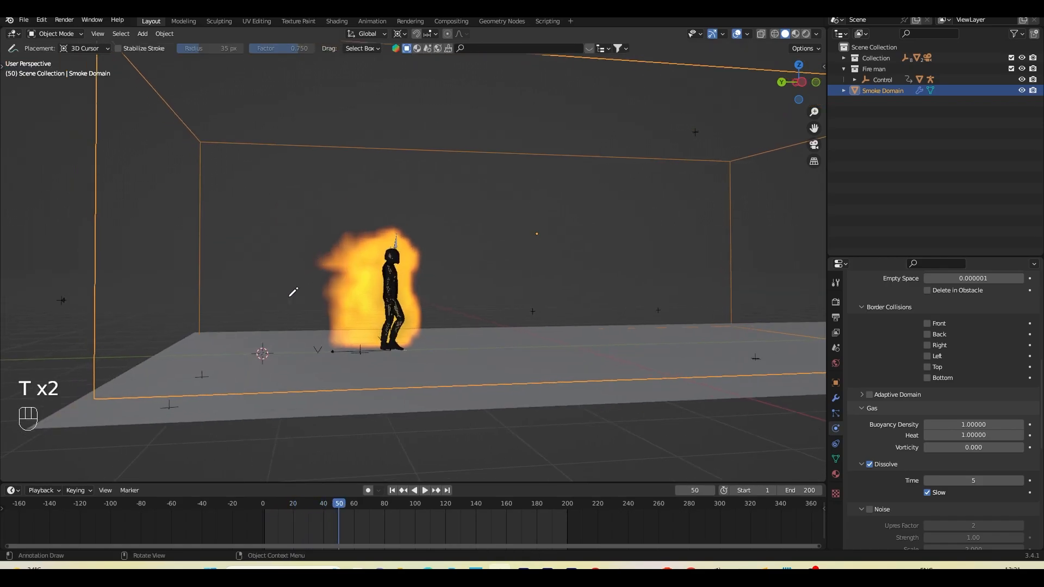
{"action": "left_click_drag", "start_coordinate": [211, 269], "coordinate": [217, 387]}
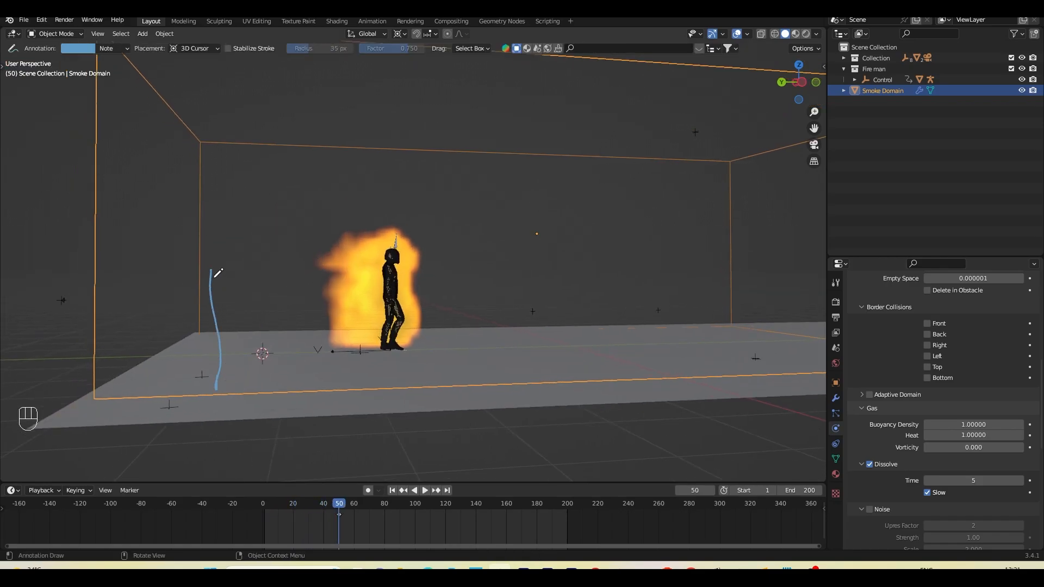
{"action": "left_click_drag", "start_coordinate": [199, 196], "coordinate": [246, 138]}
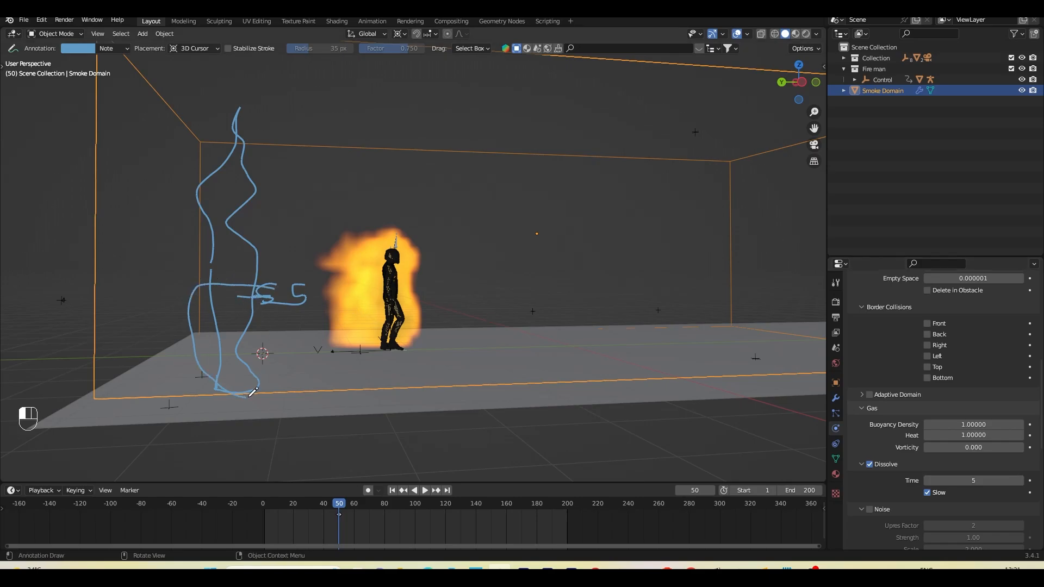
{"action": "mouse_move", "coordinate": [253, 391]}
{"action": "left_mouse_down"}
{"action": "mouse_move", "coordinate": [250, 280]}
{"action": "mouse_move", "coordinate": [228, 391]}
{"action": "mouse_move", "coordinate": [253, 278]}
{"action": "left_mouse_up"}
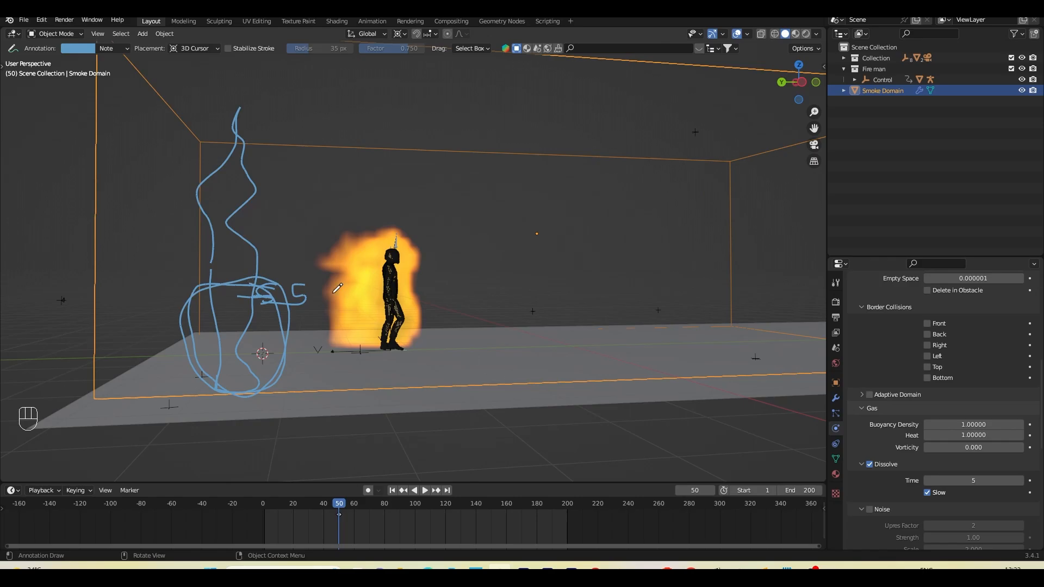
{"action": "mouse_move", "coordinate": [358, 227]}
{"action": "left_mouse_down"}
{"action": "mouse_move", "coordinate": [337, 349]}
{"action": "mouse_move", "coordinate": [421, 203]}
{"action": "left_mouse_up"}
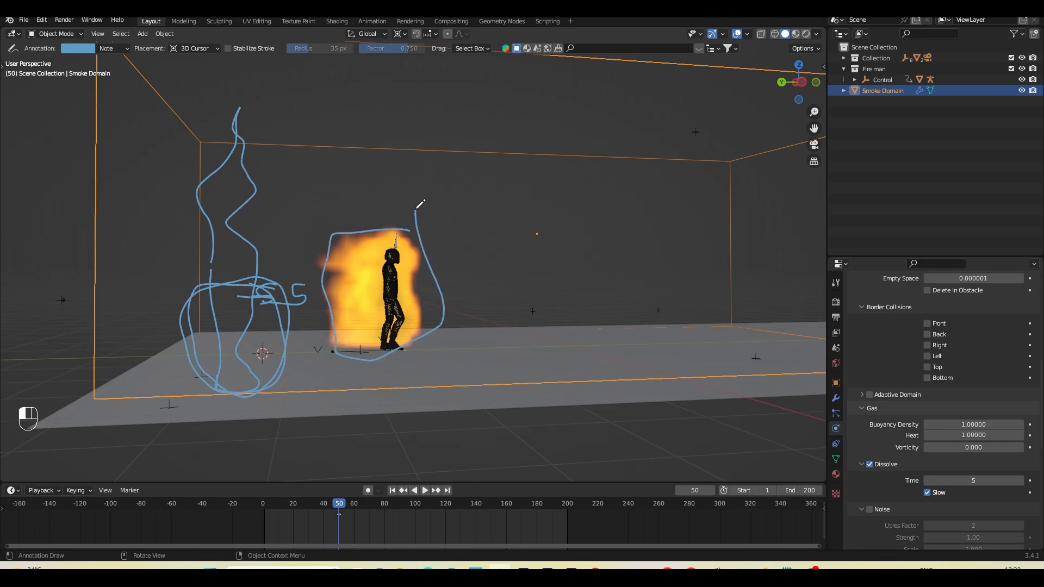
Step: Replace the annotations with a tall flame sketch enclosed by two outlines labelled 10 and 12
{"action": "mouse_move", "coordinate": [227, 380]}
{"action": "left_mouse_down"}
{"action": "mouse_move", "coordinate": [218, 220]}
{"action": "mouse_move", "coordinate": [245, 164]}
{"action": "mouse_move", "coordinate": [251, 332]}
{"action": "left_mouse_up"}
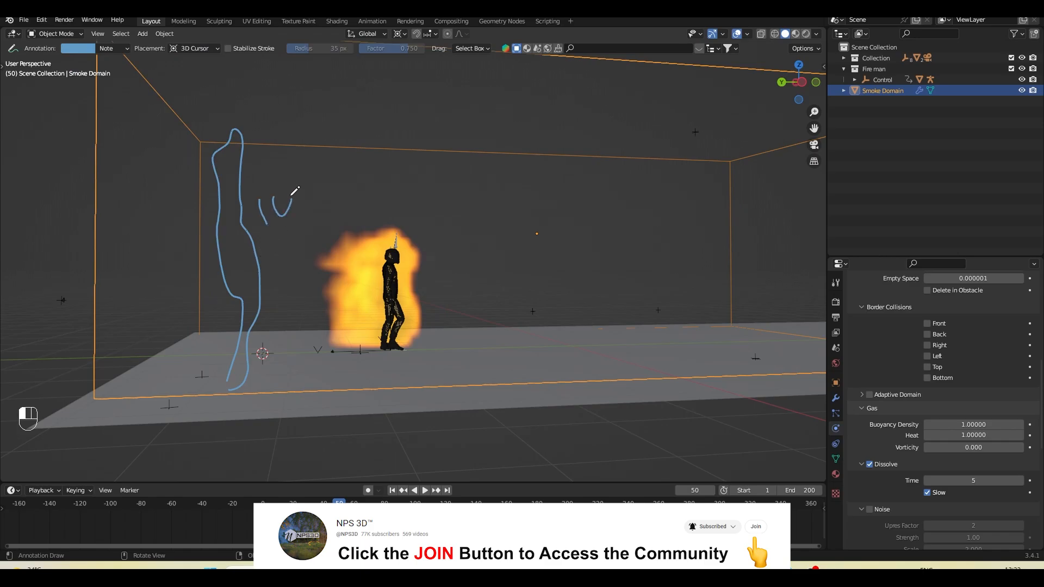
{"action": "mouse_move", "coordinate": [186, 216]}
{"action": "left_mouse_down"}
{"action": "mouse_move", "coordinate": [305, 193]}
{"action": "mouse_move", "coordinate": [294, 391]}
{"action": "mouse_move", "coordinate": [174, 277]}
{"action": "mouse_move", "coordinate": [209, 208]}
{"action": "left_mouse_up"}
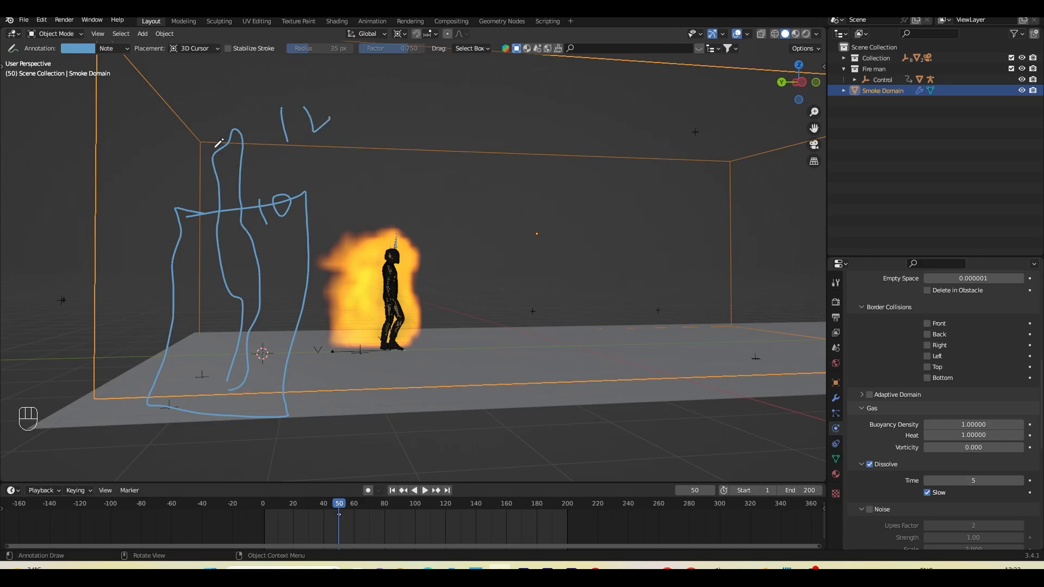
{"action": "mouse_move", "coordinate": [185, 129]}
{"action": "left_mouse_down"}
{"action": "mouse_move", "coordinate": [347, 117]}
{"action": "mouse_move", "coordinate": [103, 395]}
{"action": "mouse_move", "coordinate": [201, 121]}
{"action": "left_mouse_up"}
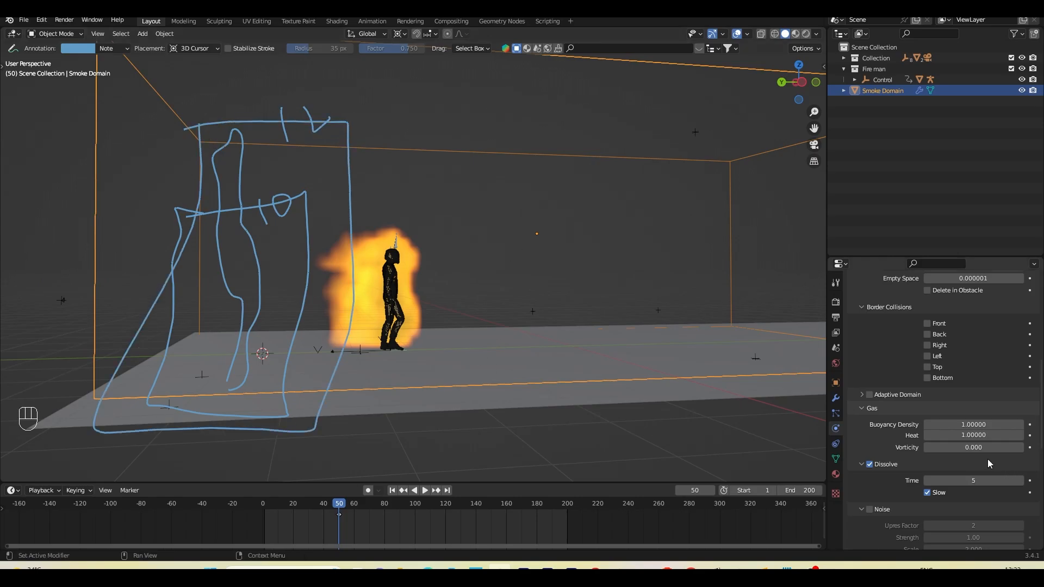
Step: Set the smoke domain's dissolve time to 12 and replay from frame 1 to frame 69 to check the smoke trail
{"action": "left_click", "coordinate": [986, 480]}
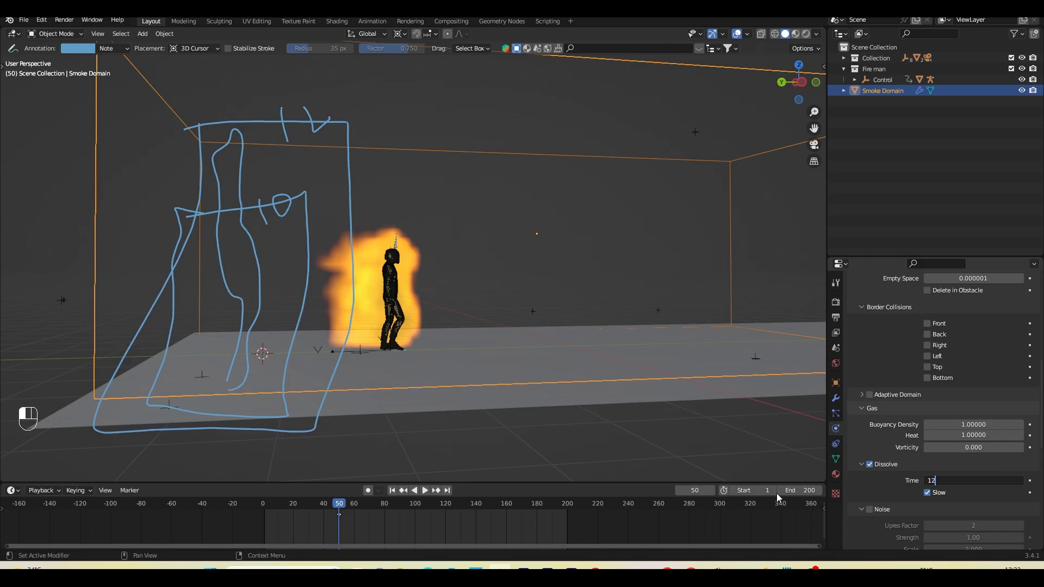
{"action": "left_click", "coordinate": [778, 497]}
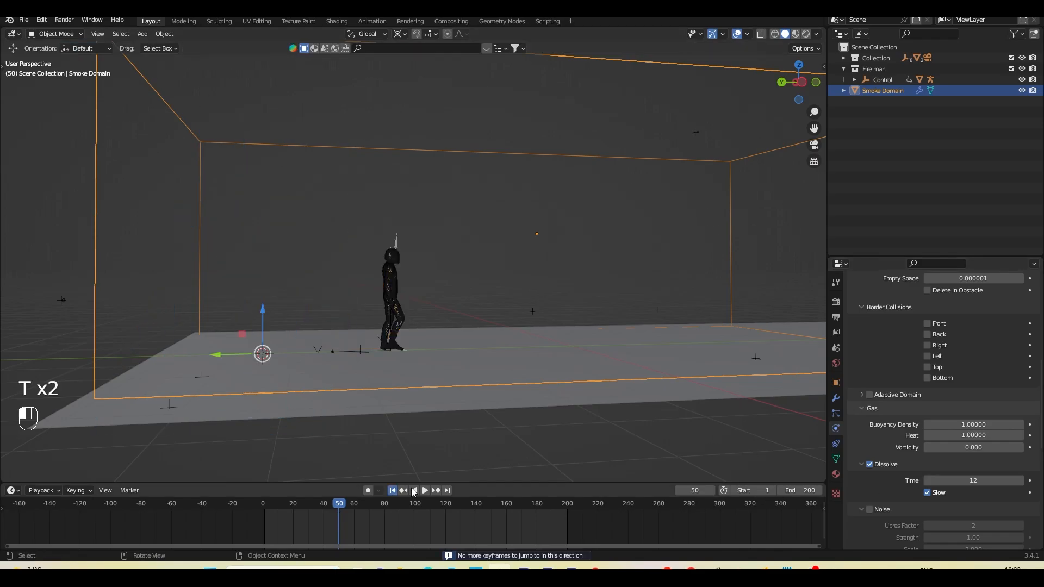
{"action": "key", "text": "shift+Left"}
{"action": "left_click", "coordinate": [424, 490]}
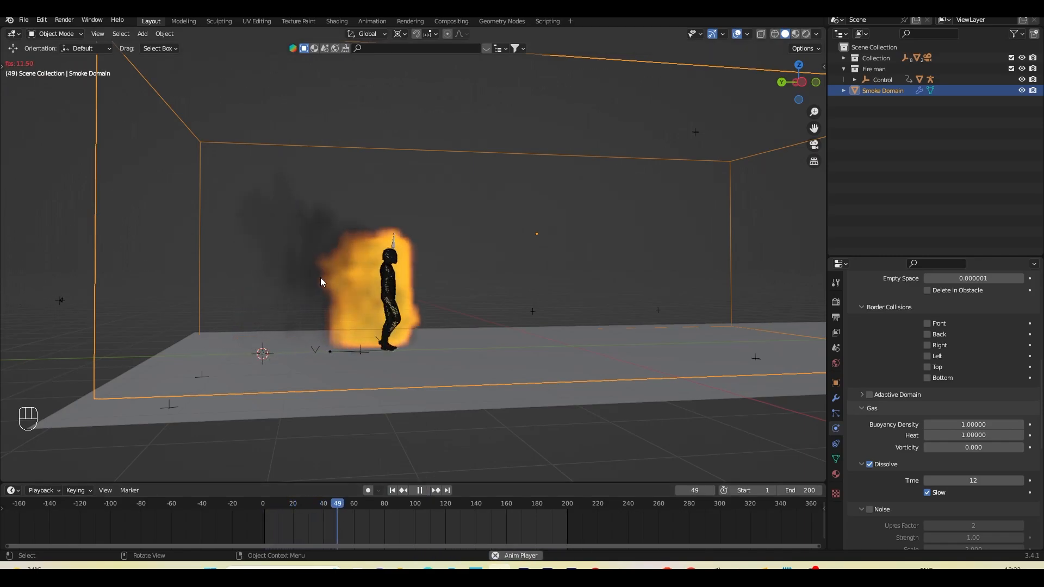
{"action": "left_click", "coordinate": [419, 491]}
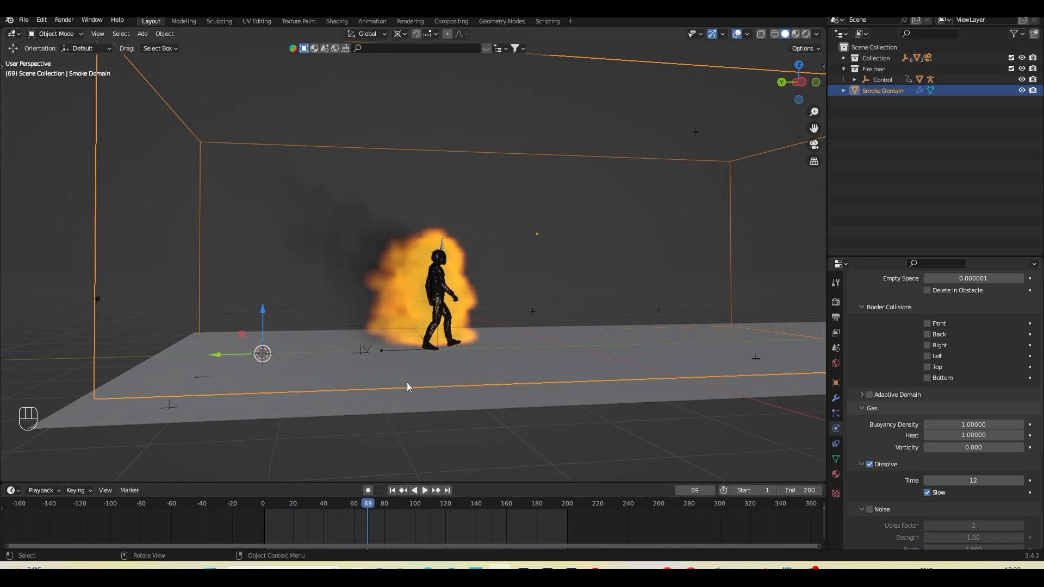
{"action": "middle_click_drag", "start_coordinate": [398, 349], "coordinate": [418, 351]}
{"action": "scroll", "coordinate": [396, 347], "scroll_direction": "up", "scroll_amount": 2}
{"action": "scroll", "coordinate": [377, 319], "scroll_direction": "down", "scroll_amount": 2}
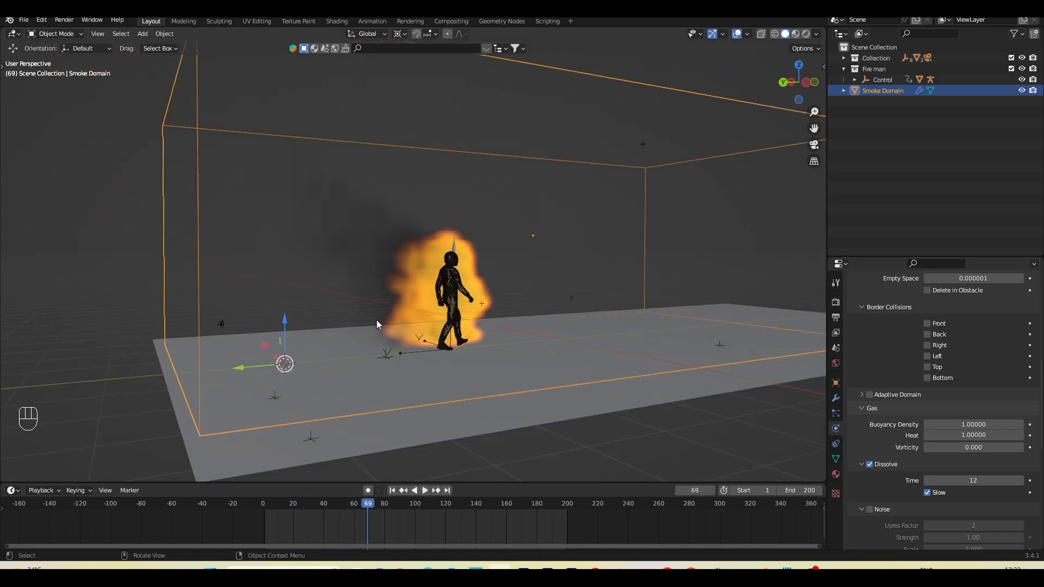
{"action": "mouse_move", "coordinate": [384, 320]}
{"action": "middle_mouse_down"}
{"action": "mouse_move", "coordinate": [373, 320]}
{"action": "mouse_move", "coordinate": [396, 329]}
{"action": "middle_mouse_up"}
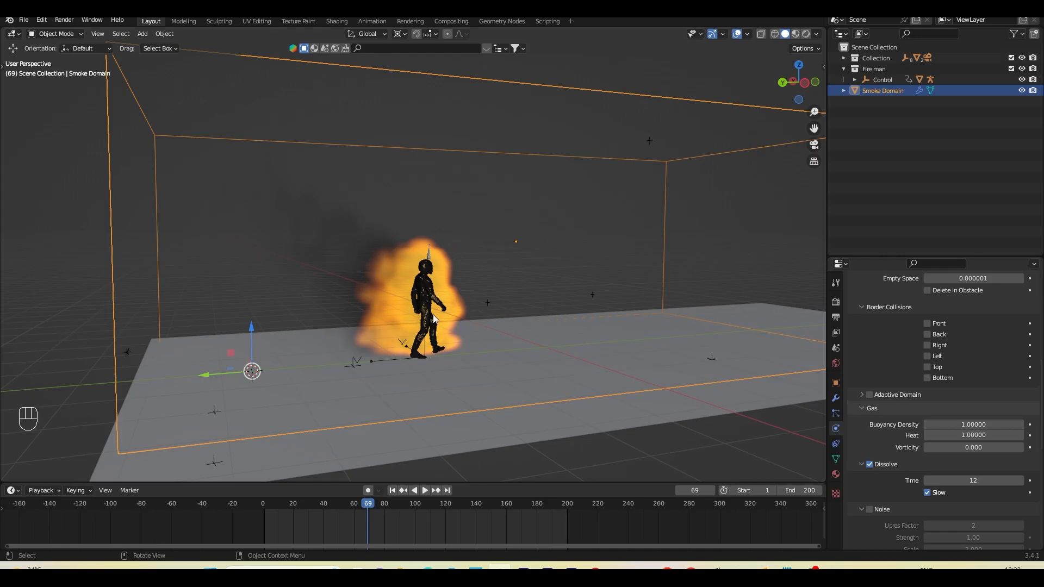
Step: Set the Fuel of the walking character's fluid flow to 0
{"action": "left_click", "coordinate": [435, 294]}
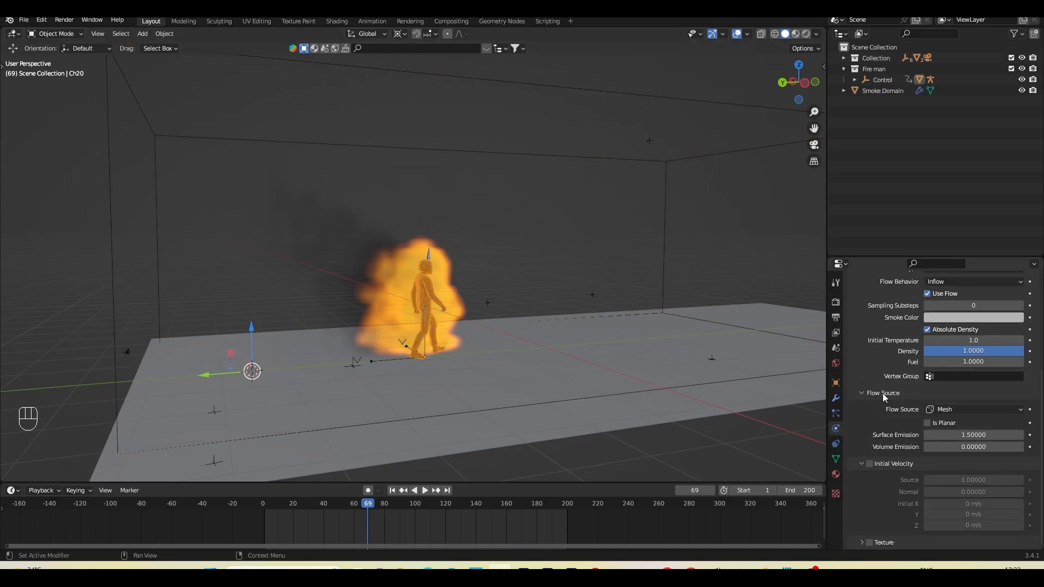
{"action": "scroll", "coordinate": [891, 400], "scroll_direction": "up", "scroll_amount": 7}
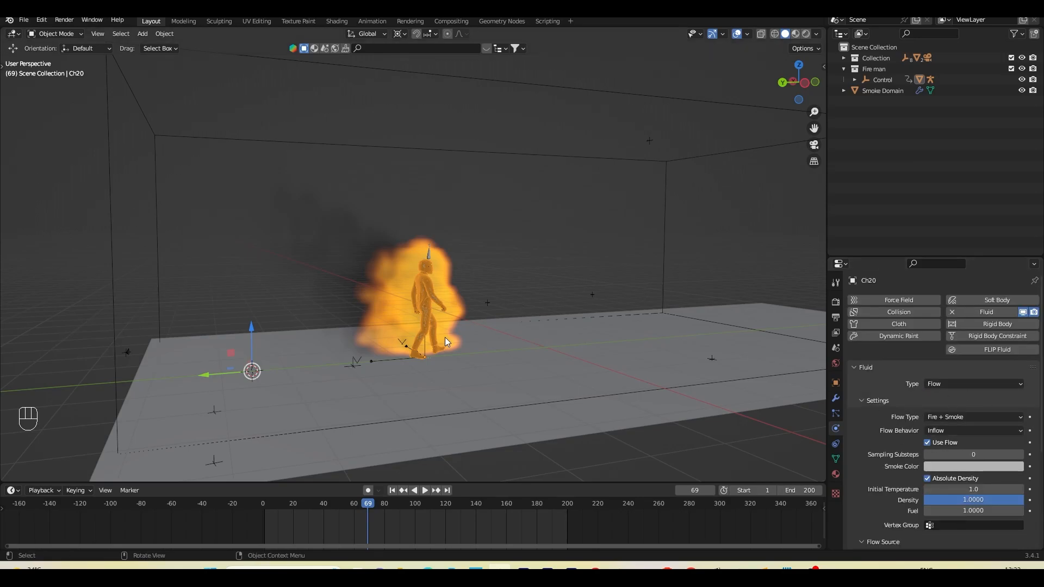
{"action": "scroll", "coordinate": [870, 413], "scroll_direction": "down", "scroll_amount": 4}
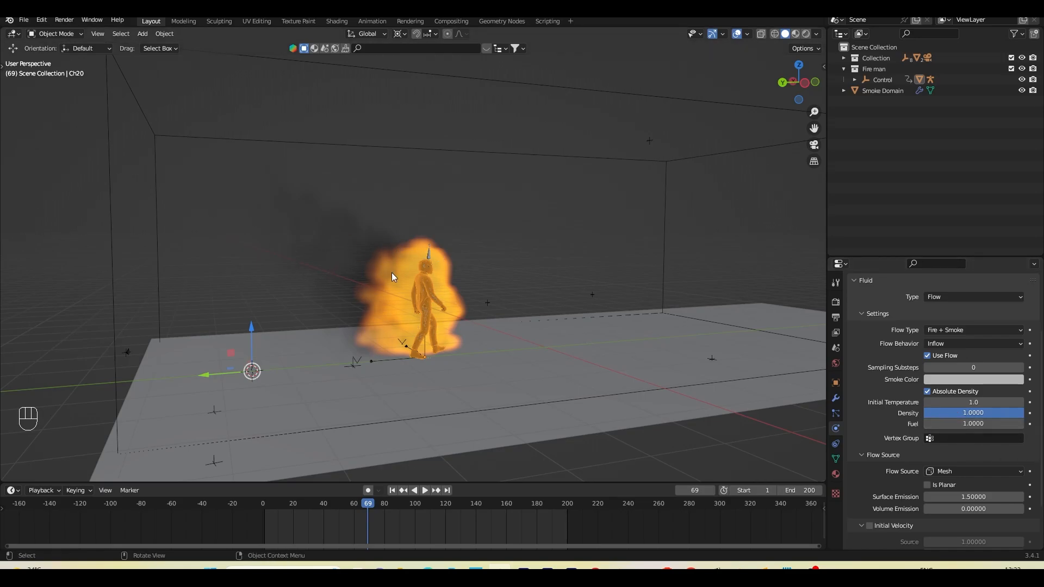
{"action": "left_click", "coordinate": [975, 424]}
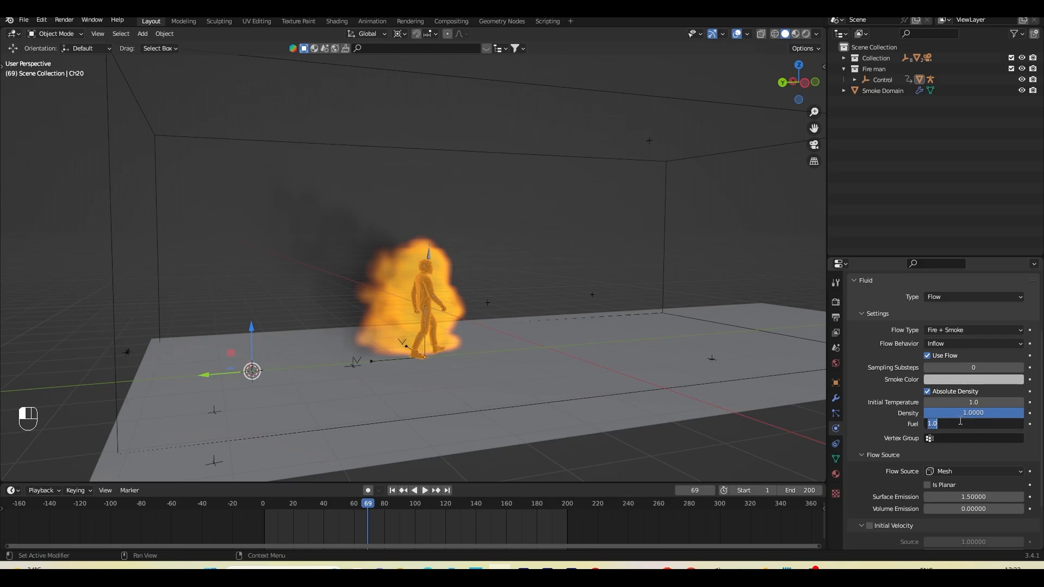
{"action": "key", "text": "Return"}
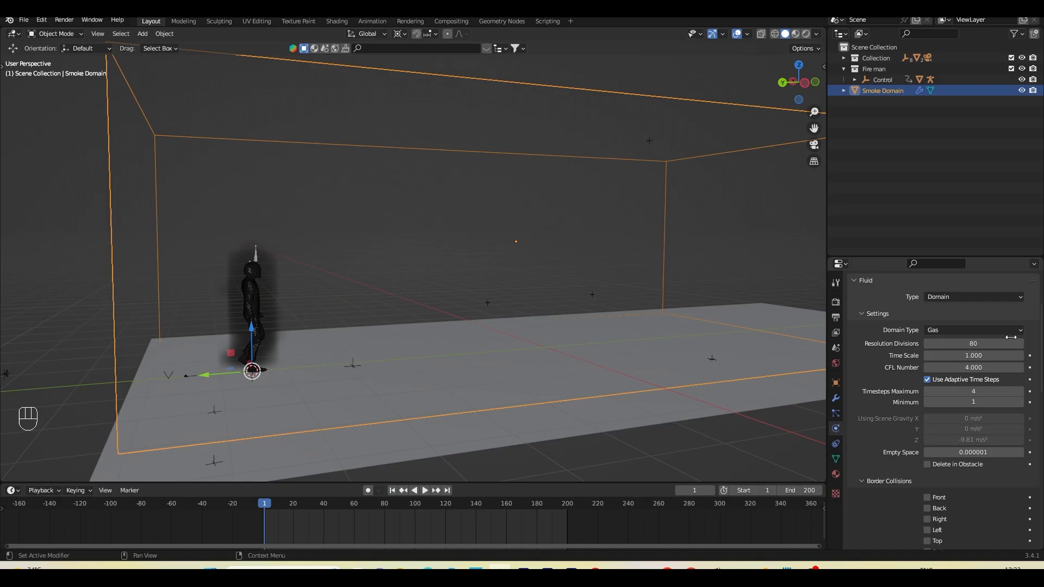
Step: Raise the smoke domain's resolution divisions to 82, play from frame 1 to frame 37, and return to frame 1
{"action": "left_click", "coordinate": [1020, 346]}
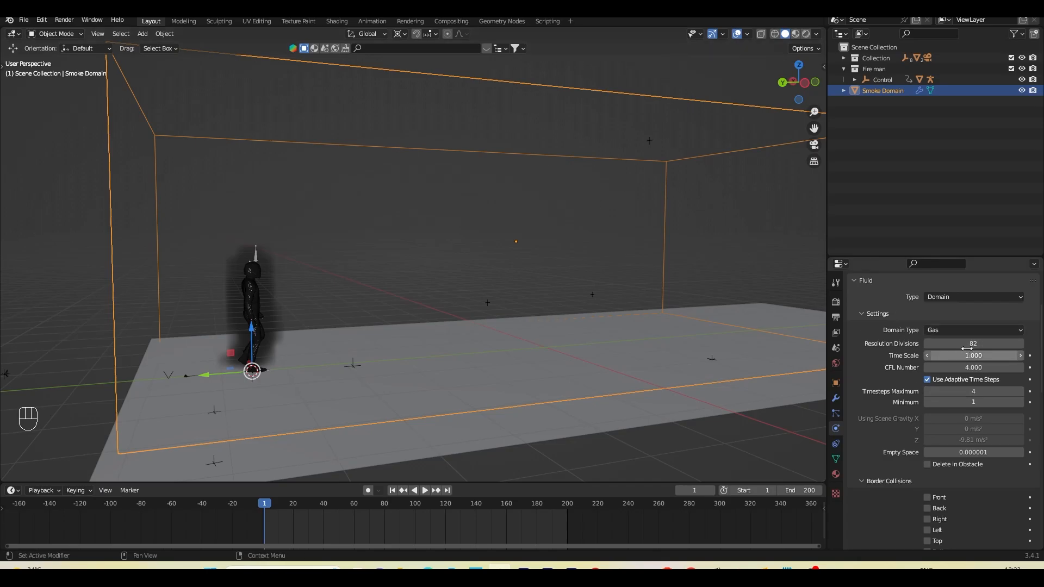
{"action": "left_click", "coordinate": [425, 490]}
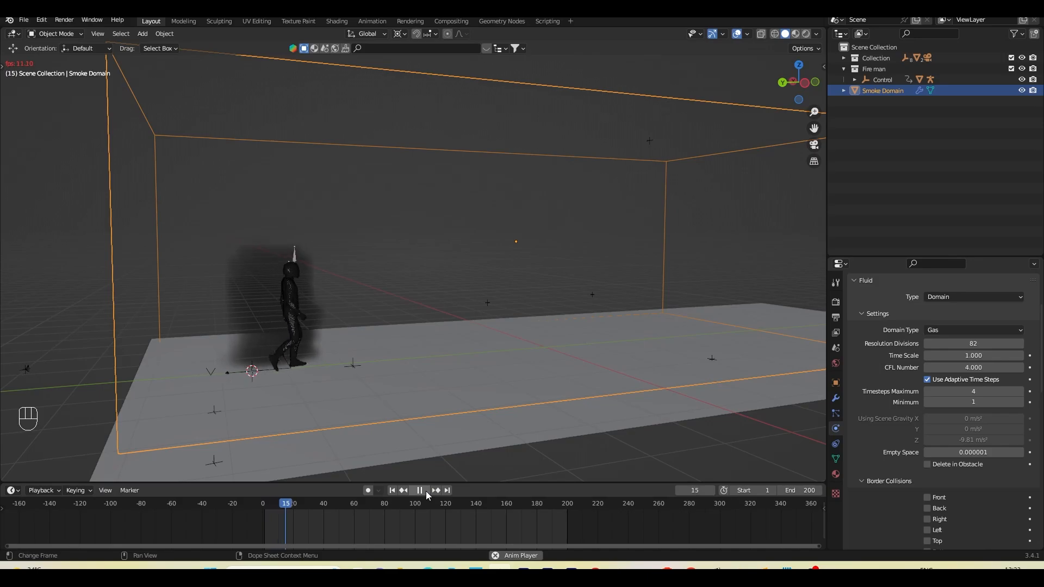
{"action": "left_click", "coordinate": [425, 491]}
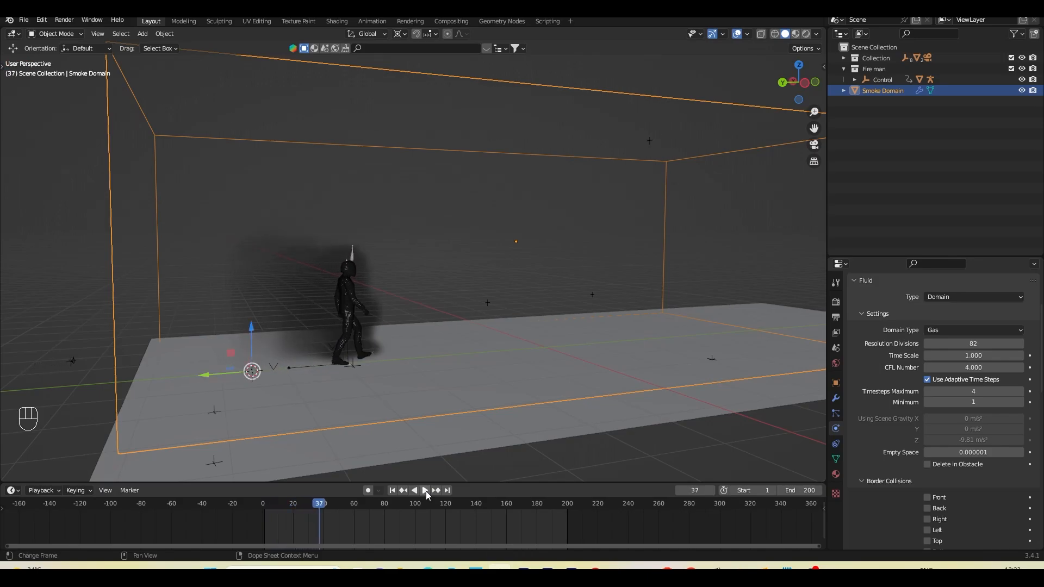
{"action": "left_click", "coordinate": [392, 491]}
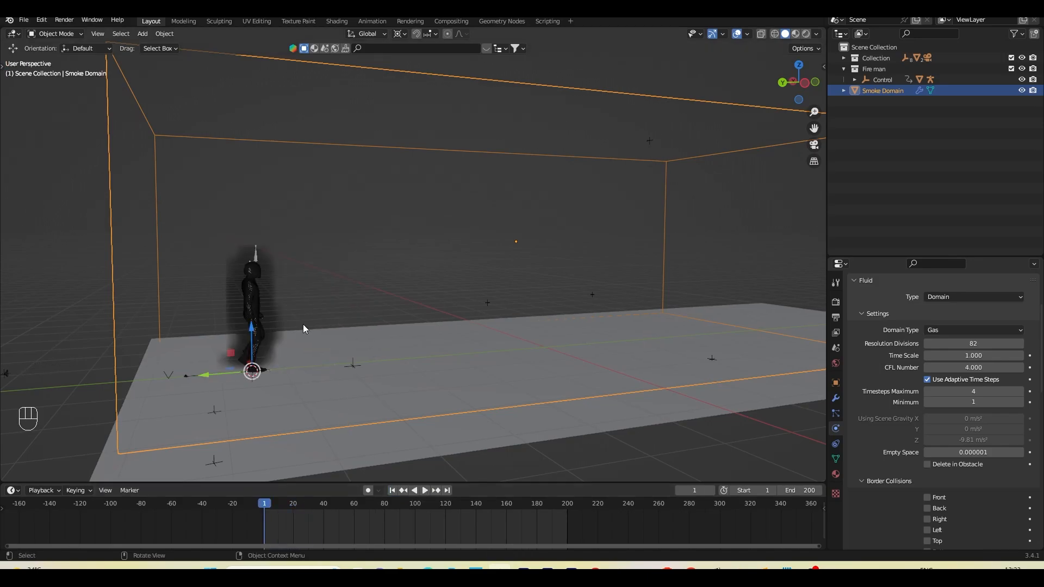
Step: Reset the character's flow Fuel to its default value
{"action": "left_click", "coordinate": [267, 300]}
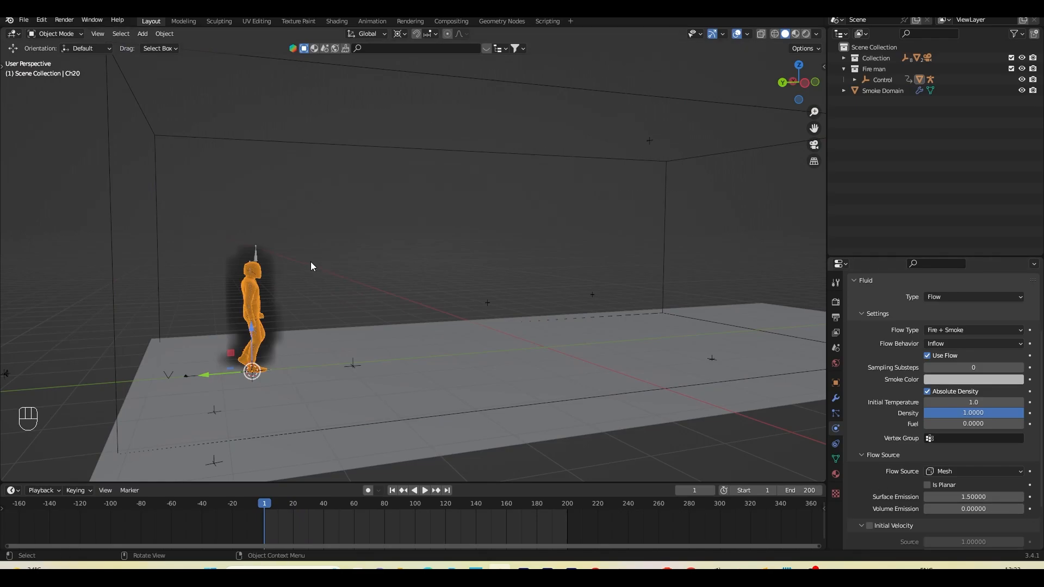
{"action": "scroll", "coordinate": [973, 481], "scroll_direction": "down", "scroll_amount": 3}
{"action": "scroll", "coordinate": [901, 407], "scroll_direction": "up", "scroll_amount": 1}
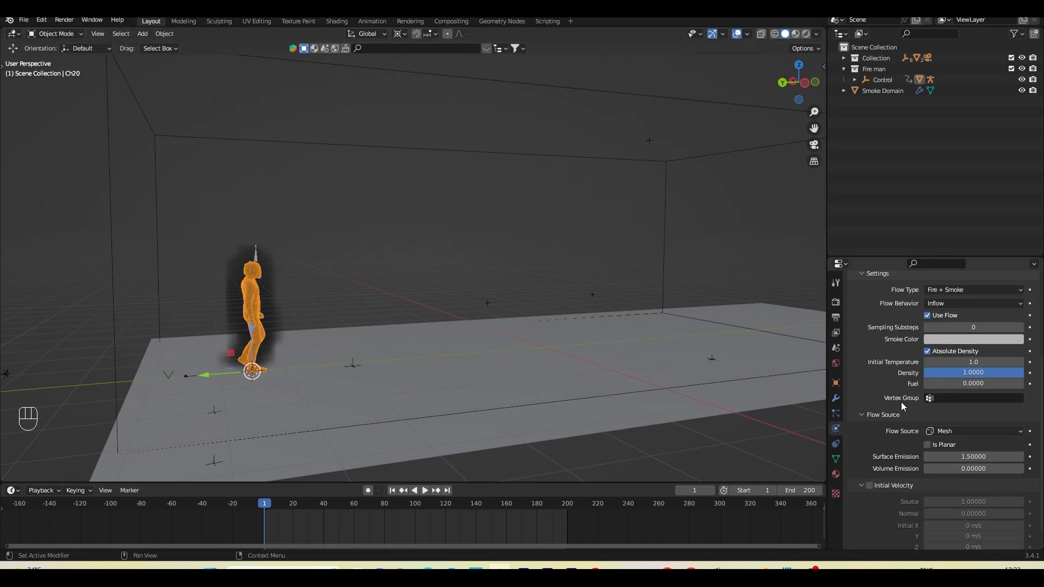
{"action": "right_click", "coordinate": [973, 383]}
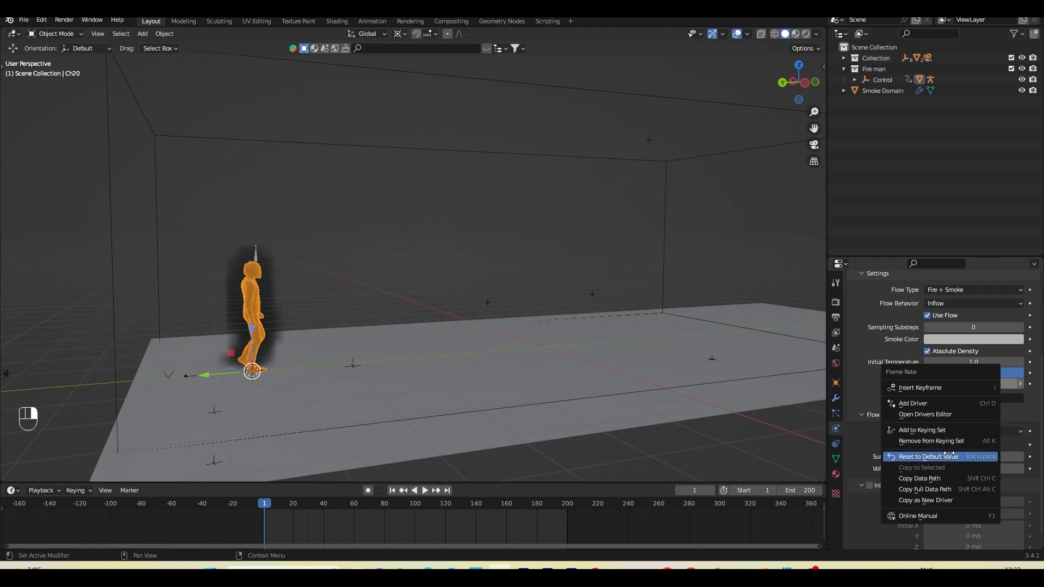
{"action": "left_click", "coordinate": [941, 457]}
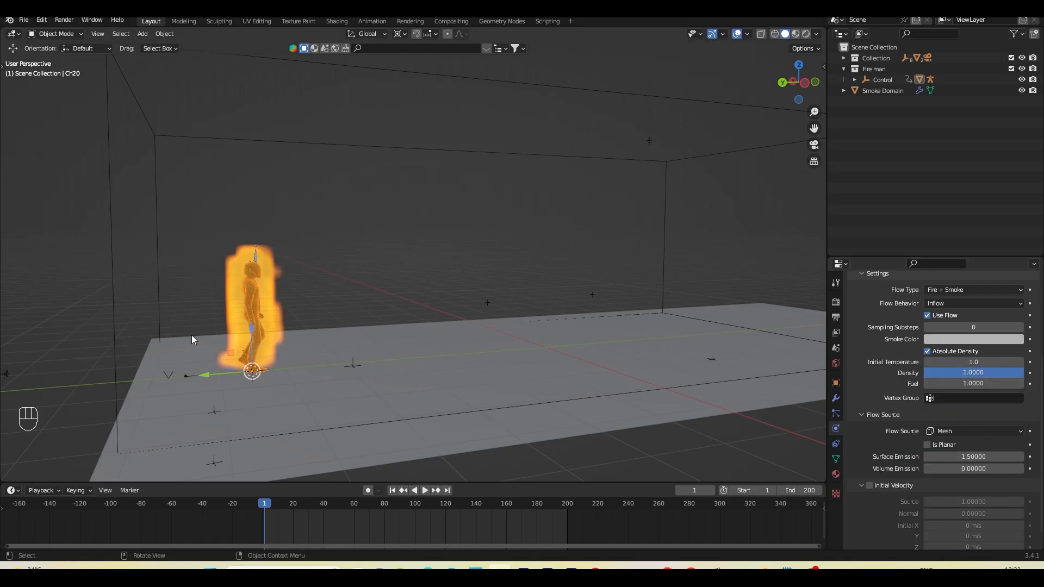
Step: Set the Density of the character's fluid flow to 2
{"action": "left_click", "coordinate": [995, 374]}
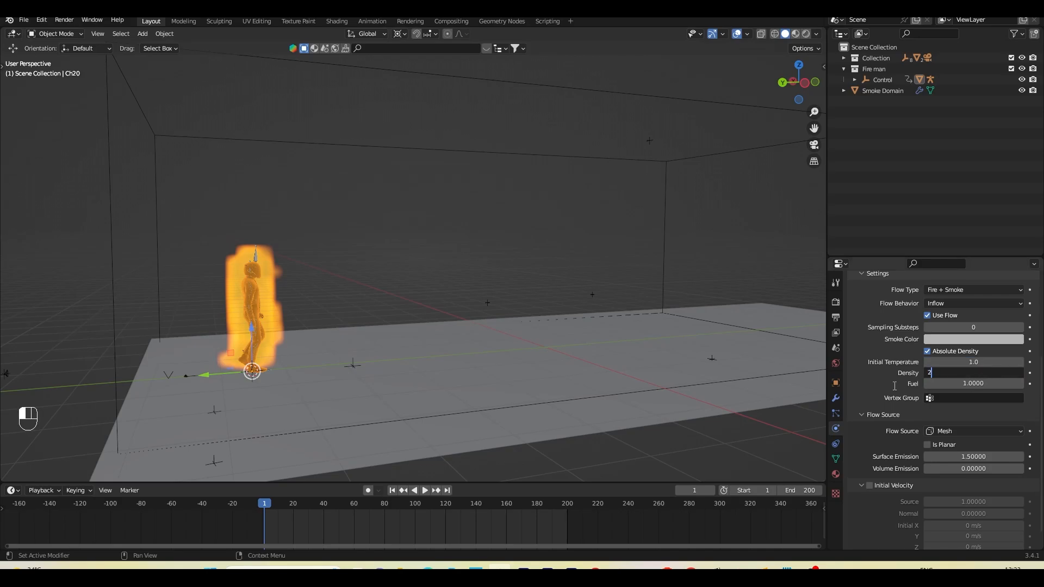
{"action": "type", "text": "2"}
{"action": "key", "text": "Return"}
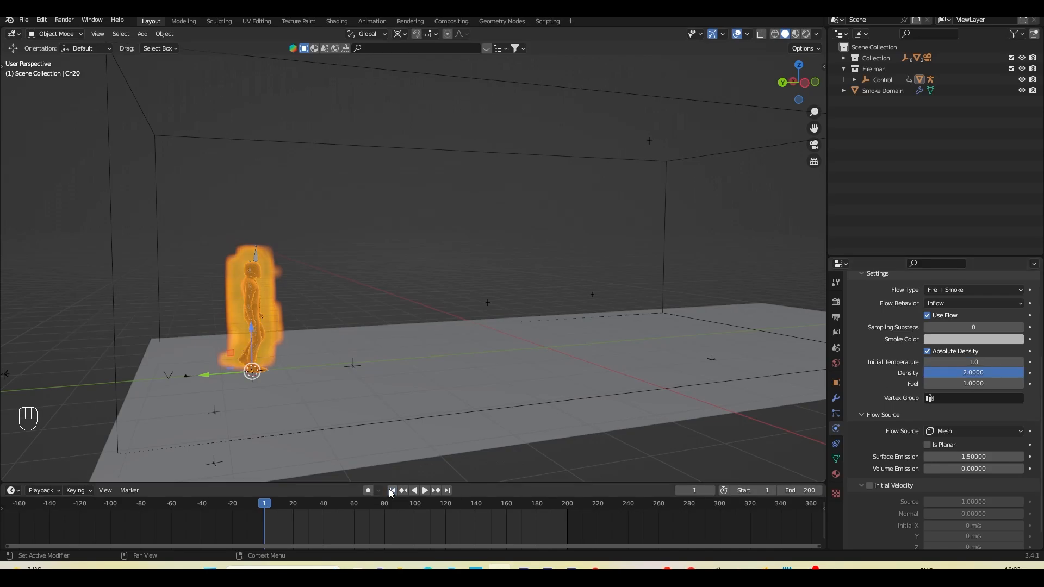
Step: Set the smoke domain's resolution divisions to 84 and play from frame 1 to frame 78, examining the smoke around the character
{"action": "left_click", "coordinate": [392, 151]}
{"action": "left_click_drag", "start_coordinate": [985, 303], "coordinate": [992, 304]}
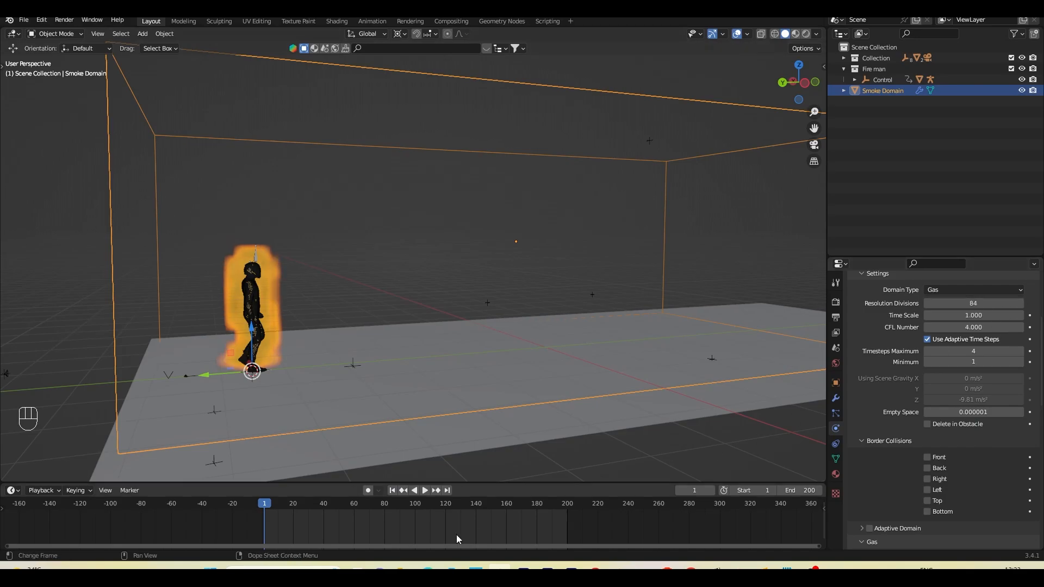
{"action": "left_click", "coordinate": [425, 491]}
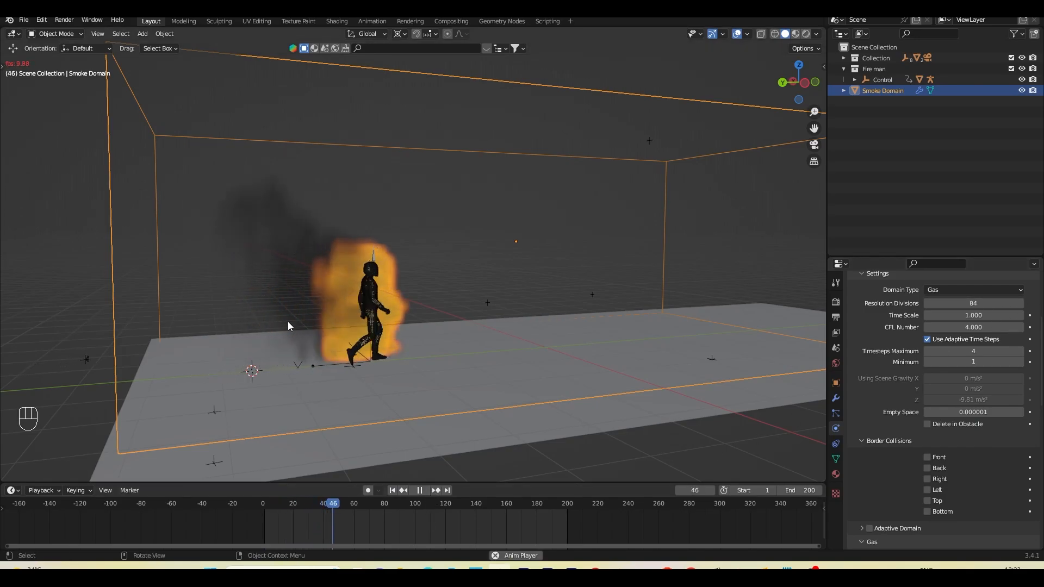
{"action": "middle_click_drag", "start_coordinate": [345, 338], "coordinate": [358, 386]}
{"action": "left_click", "coordinate": [422, 492]}
{"action": "middle_click_drag", "start_coordinate": [430, 457], "coordinate": [445, 403]}
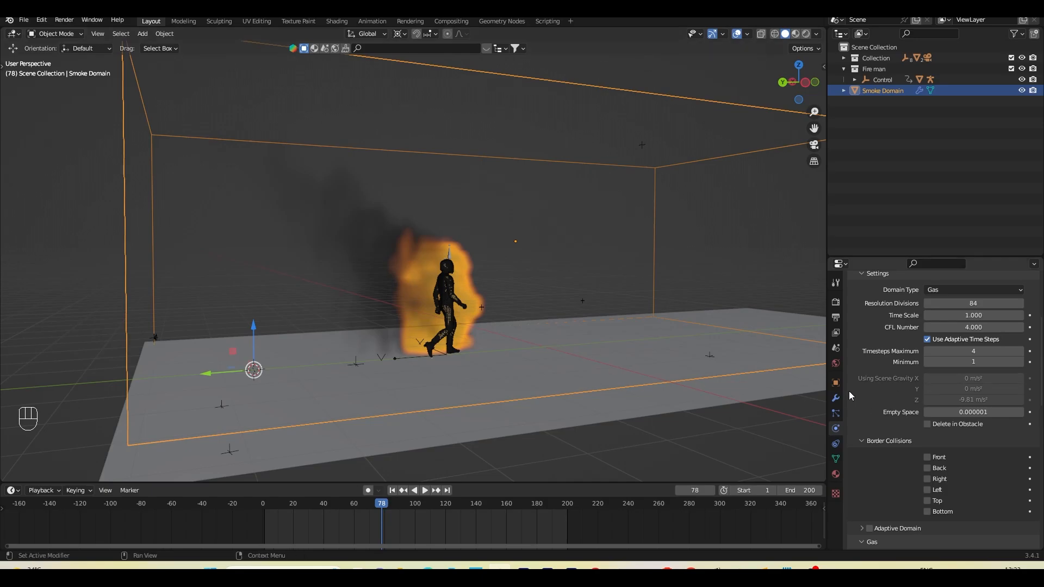
{"action": "scroll", "coordinate": [495, 325], "scroll_direction": "up", "scroll_amount": 1}
{"action": "mouse_move", "coordinate": [526, 330]}
{"action": "middle_mouse_down", "text": "shift"}
{"action": "mouse_move", "coordinate": [494, 317]}
{"action": "mouse_move", "coordinate": [527, 327]}
{"action": "middle_mouse_up", "text": "shift"}
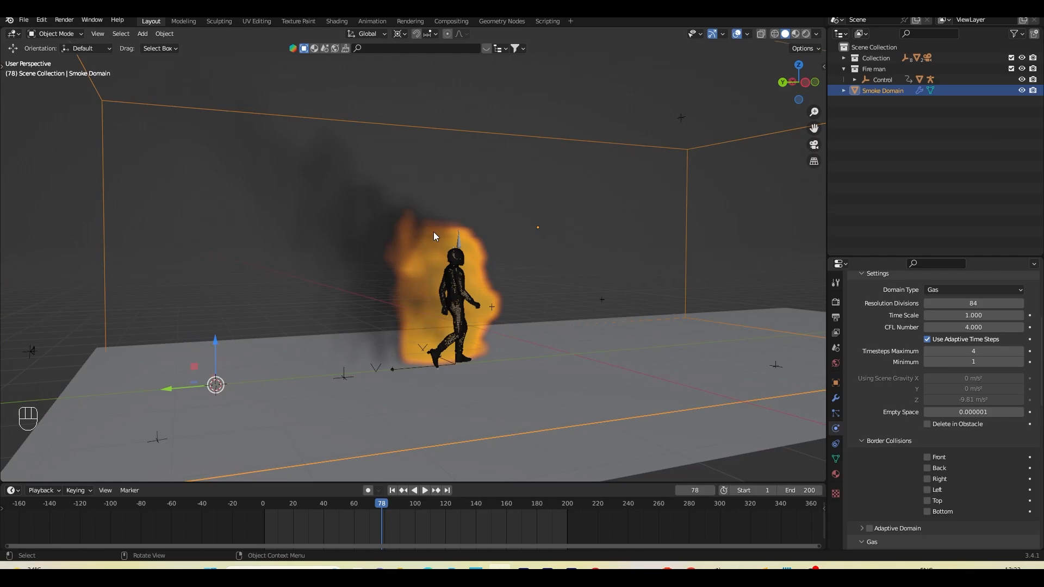
Step: Replay the simulation from frame 1 to frame 50 and bring the smoke domain's gas settings into view
{"action": "left_click", "coordinate": [396, 492]}
{"action": "left_click", "coordinate": [424, 492]}
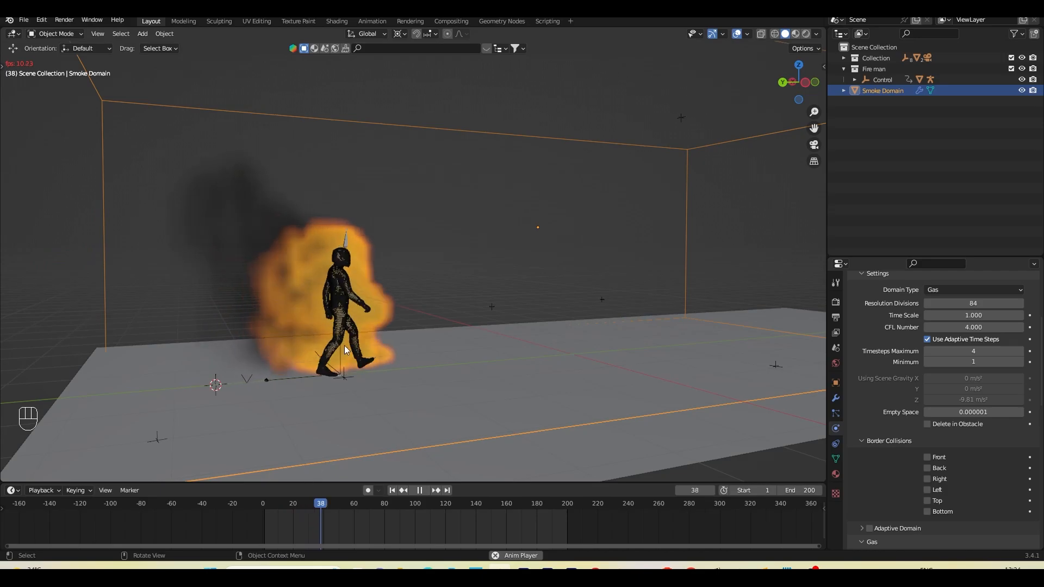
{"action": "key", "text": "space"}
{"action": "scroll", "coordinate": [868, 451], "scroll_direction": "down", "scroll_amount": 5}
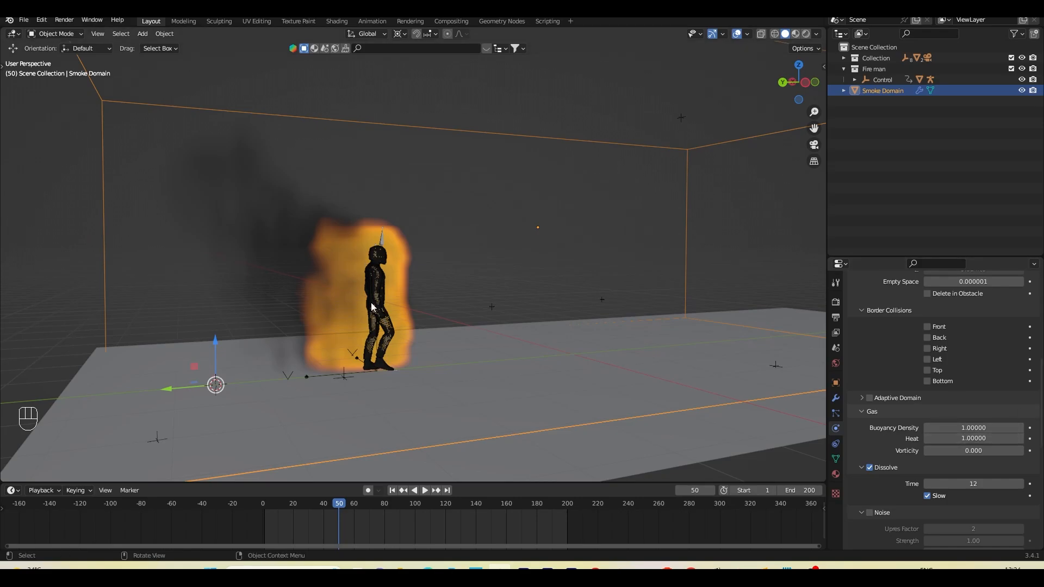
Step: Set the smoke domain's Buoyancy Density and Heat both to 0 and replay the simulation from frame 1 to frame 78
{"action": "left_click_drag", "start_coordinate": [978, 428], "coordinate": [978, 439]}
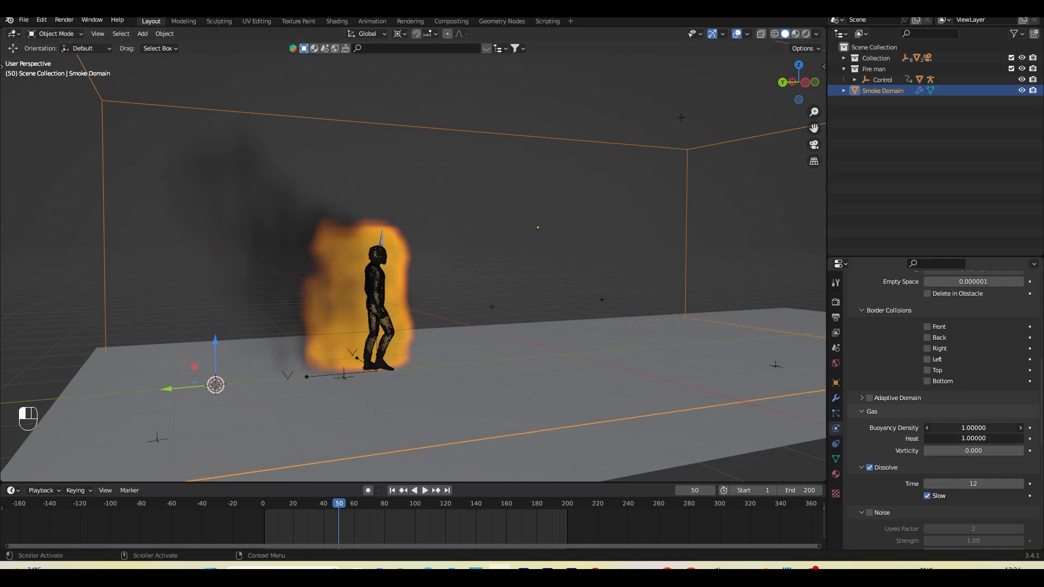
{"action": "type", "text": "0"}
{"action": "key", "text": "Return"}
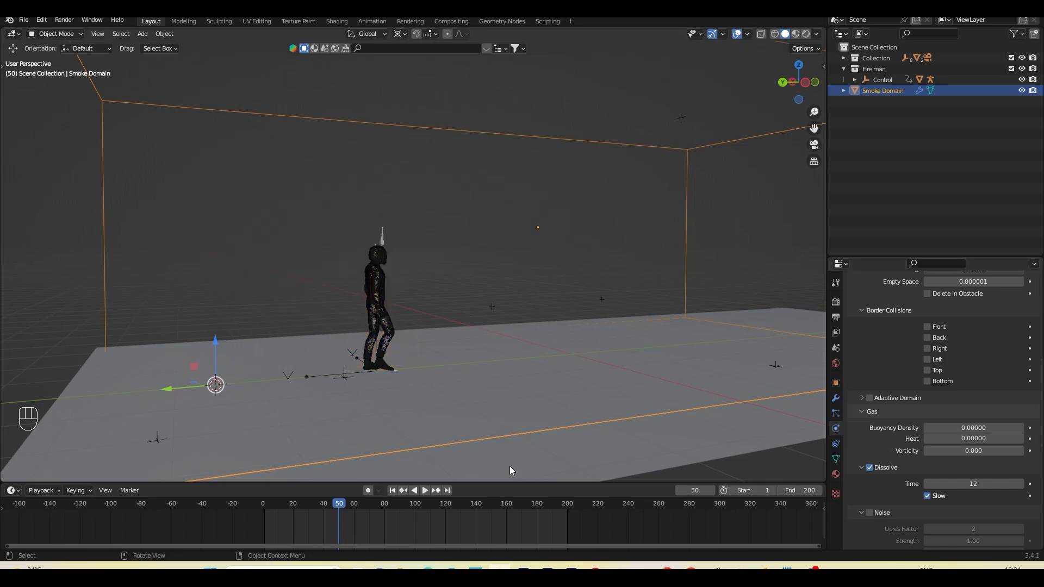
{"action": "left_click", "coordinate": [391, 490]}
{"action": "left_click", "coordinate": [425, 490]}
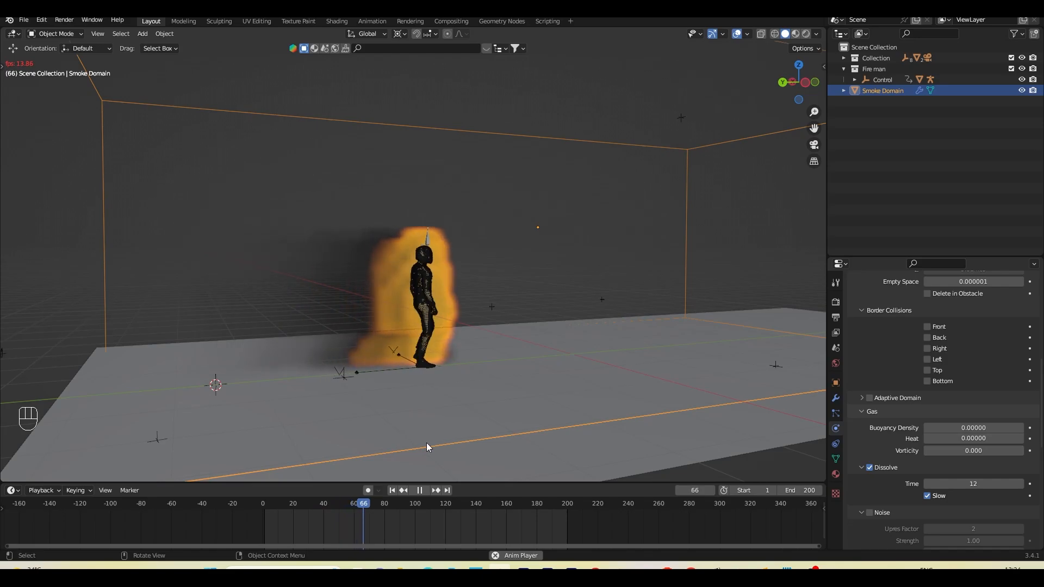
{"action": "key", "text": "space"}
Step: Set the smoke domain's Buoyancy Density to -1 and replay the simulation from frame 1 to frame 72
{"action": "left_click", "coordinate": [973, 428]}
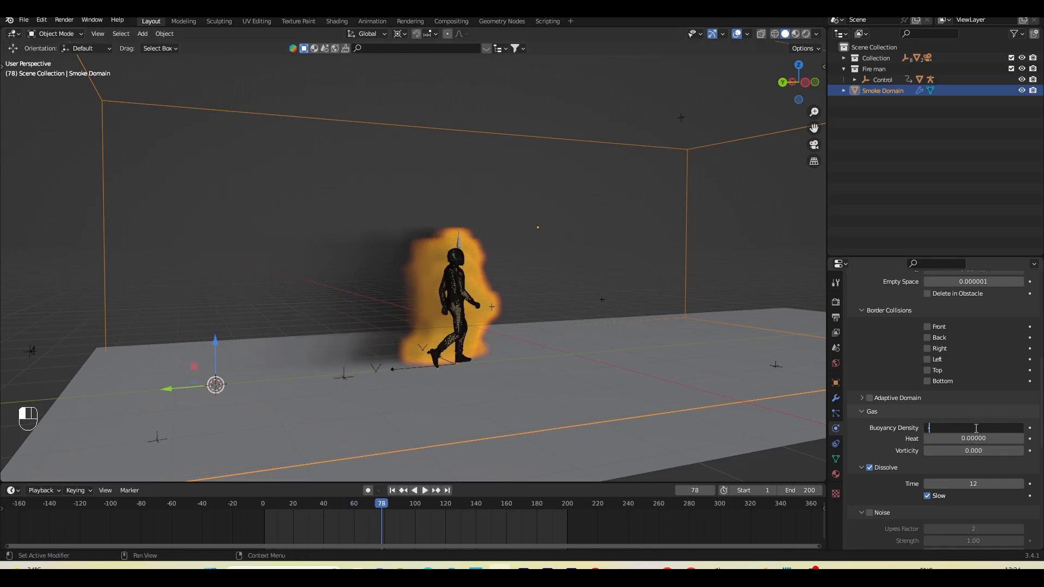
{"action": "type", "text": "-1"}
{"action": "key", "text": "Return"}
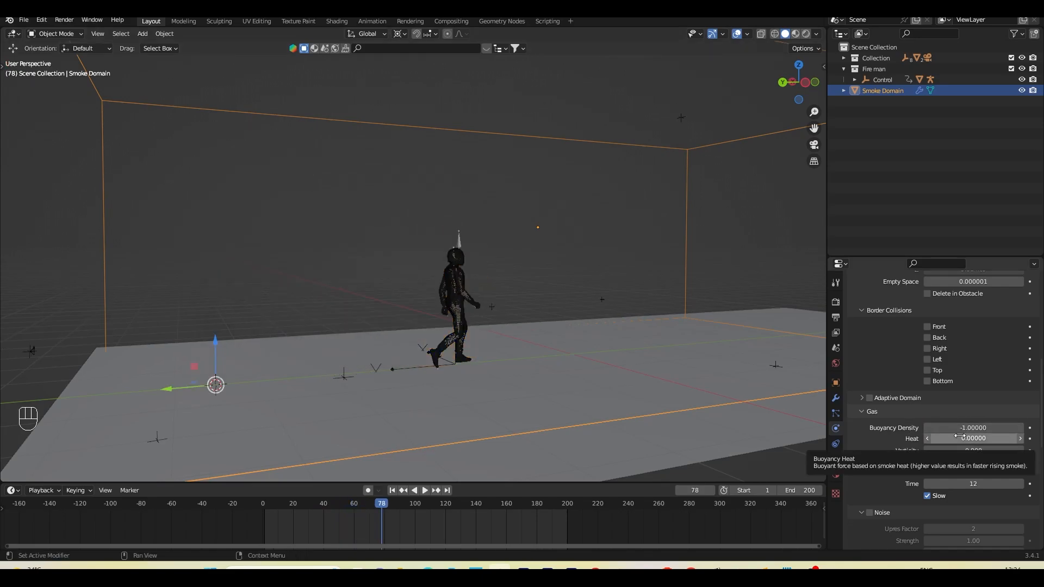
{"action": "key", "text": "shift+Left"}
{"action": "left_click", "coordinate": [425, 490]}
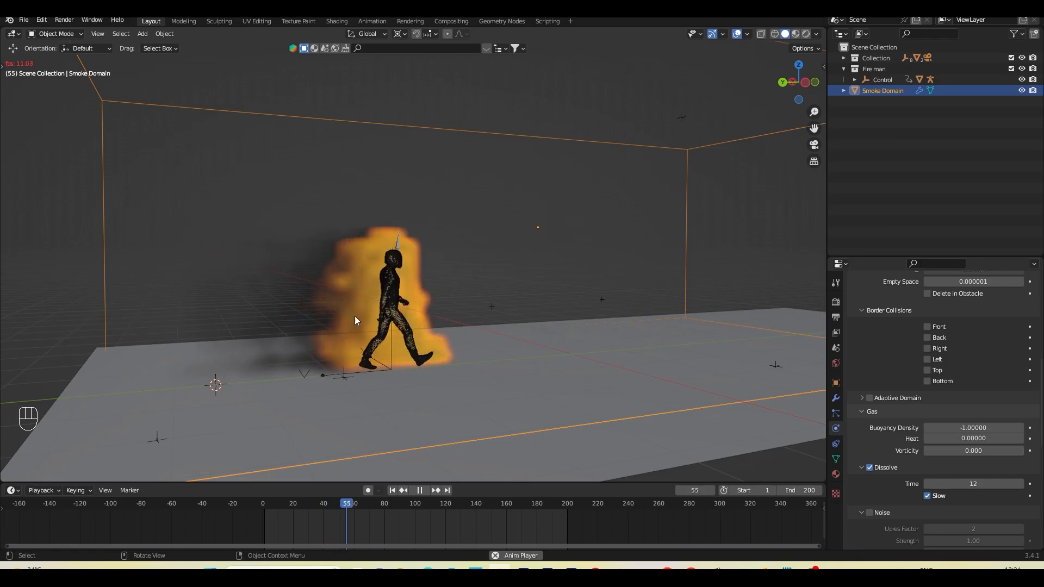
{"action": "left_click", "coordinate": [421, 491]}
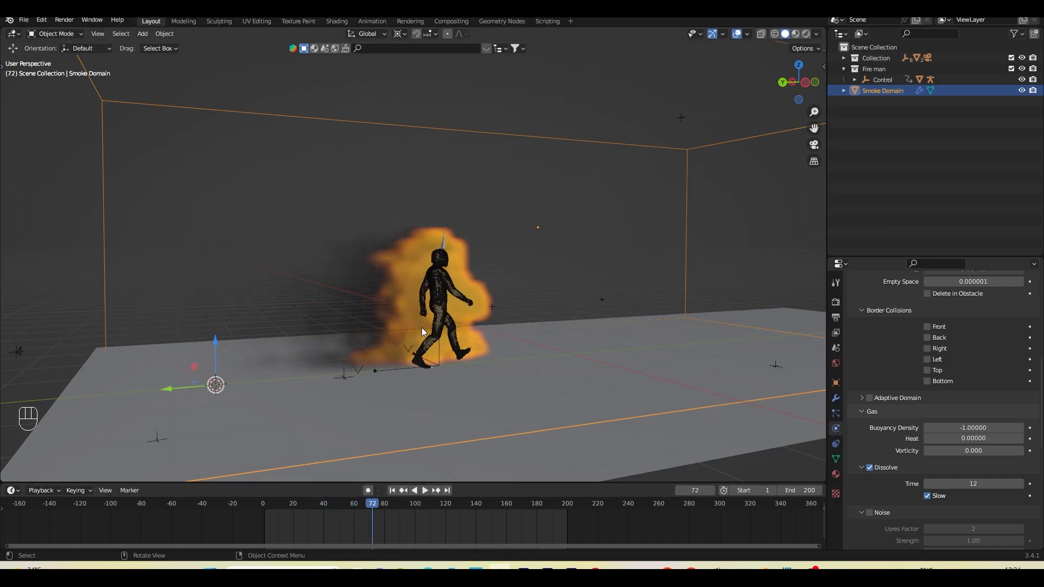
Step: Set the smoke domain's buoyancy Heat to -1 and replay the simulation from frame 1 to frame 73
{"action": "left_click", "coordinate": [962, 439]}
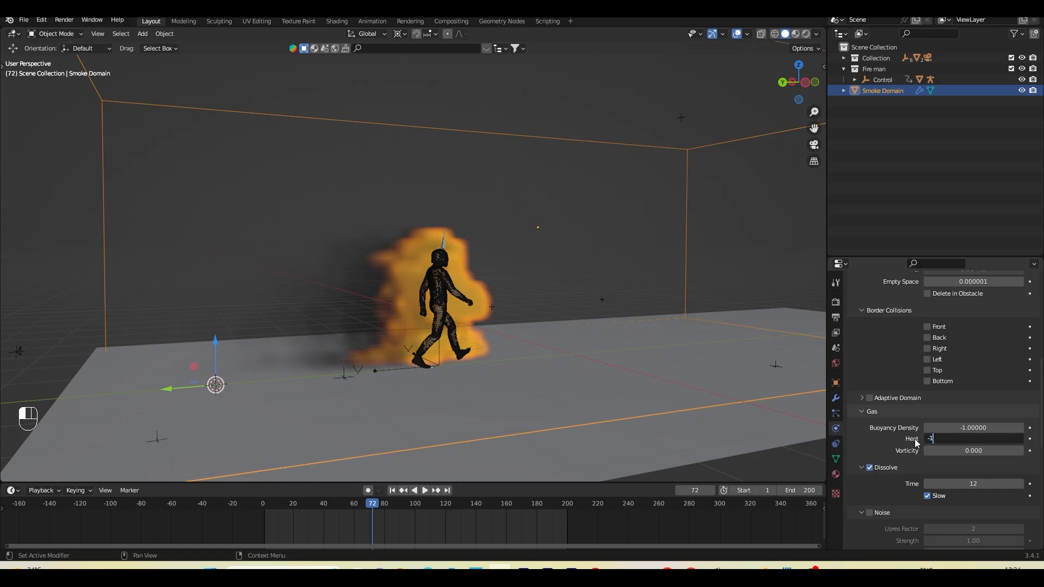
{"action": "type", "text": "-1"}
{"action": "key", "text": "Return"}
{"action": "left_click", "coordinate": [392, 490]}
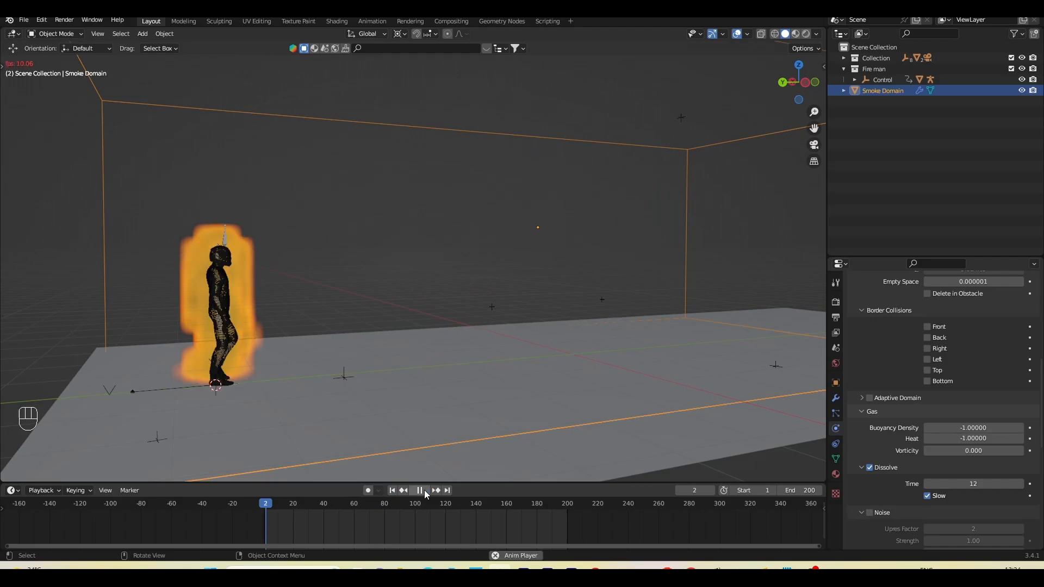
{"action": "left_click", "coordinate": [425, 490]}
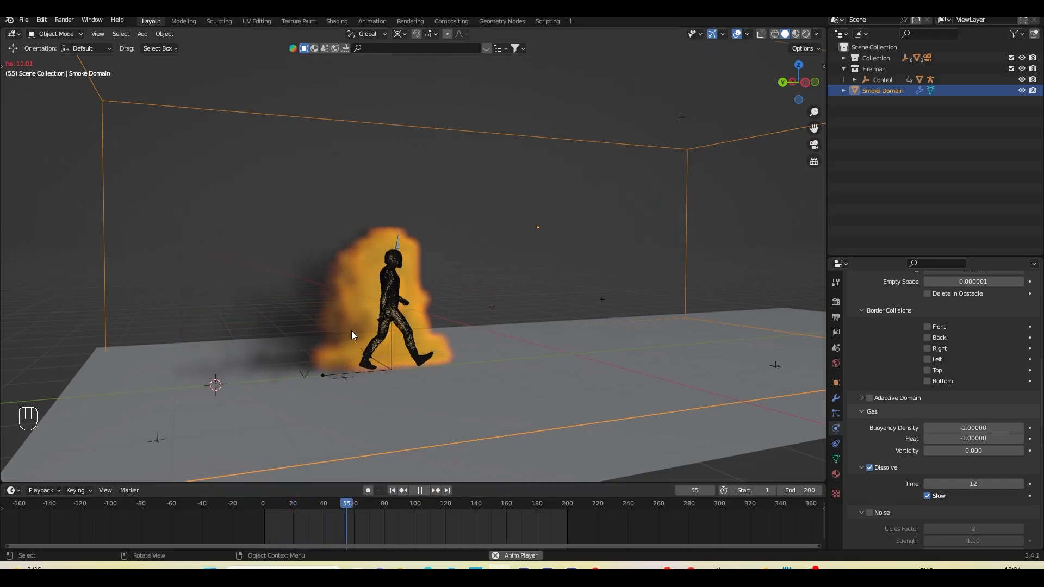
{"action": "left_click", "coordinate": [419, 490]}
Step: In front view, move the smoke domain slightly down along the Z axis so its base sits just below the floor
{"action": "middle_click_drag", "start_coordinate": [479, 435], "coordinate": [474, 404]}
{"action": "key", "text": "KP_1"}
{"action": "scroll", "coordinate": [432, 415], "scroll_direction": "up", "scroll_amount": 3}
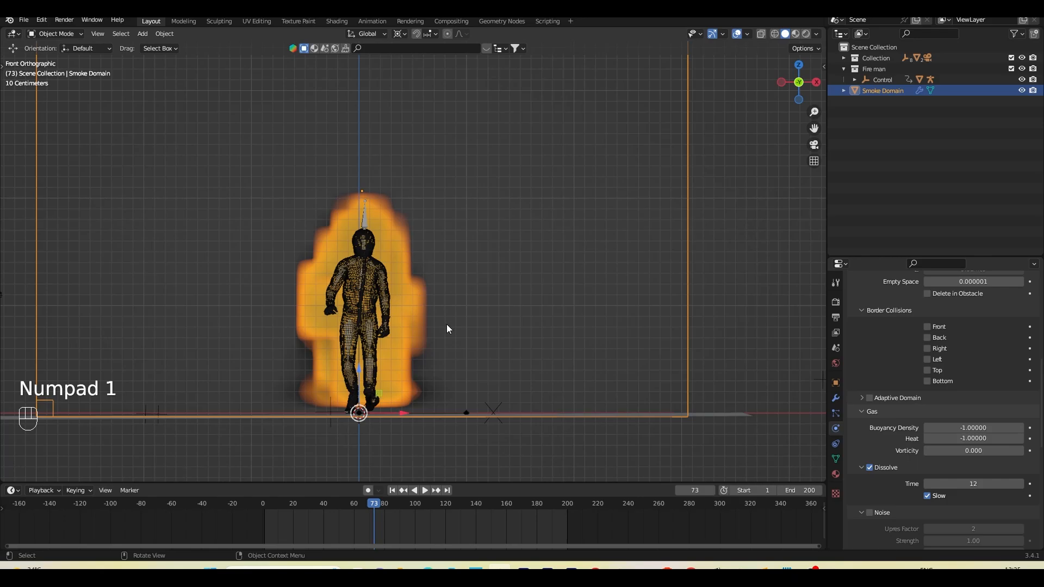
{"action": "mouse_move", "coordinate": [446, 329]}
{"action": "middle_mouse_down"}
{"action": "mouse_move", "coordinate": [433, 348]}
{"action": "mouse_move", "coordinate": [499, 343]}
{"action": "middle_mouse_up"}
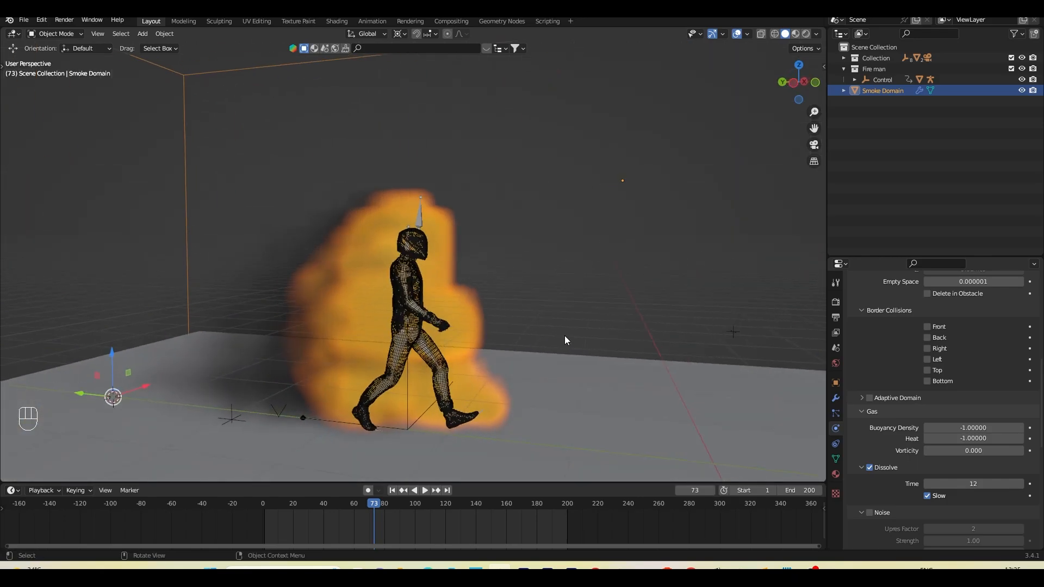
{"action": "key", "text": "KP_1"}
{"action": "scroll", "coordinate": [564, 335], "scroll_direction": "down", "scroll_amount": 2}
{"action": "middle_click_drag", "start_coordinate": [564, 334], "coordinate": [576, 344], "text": "shift"}
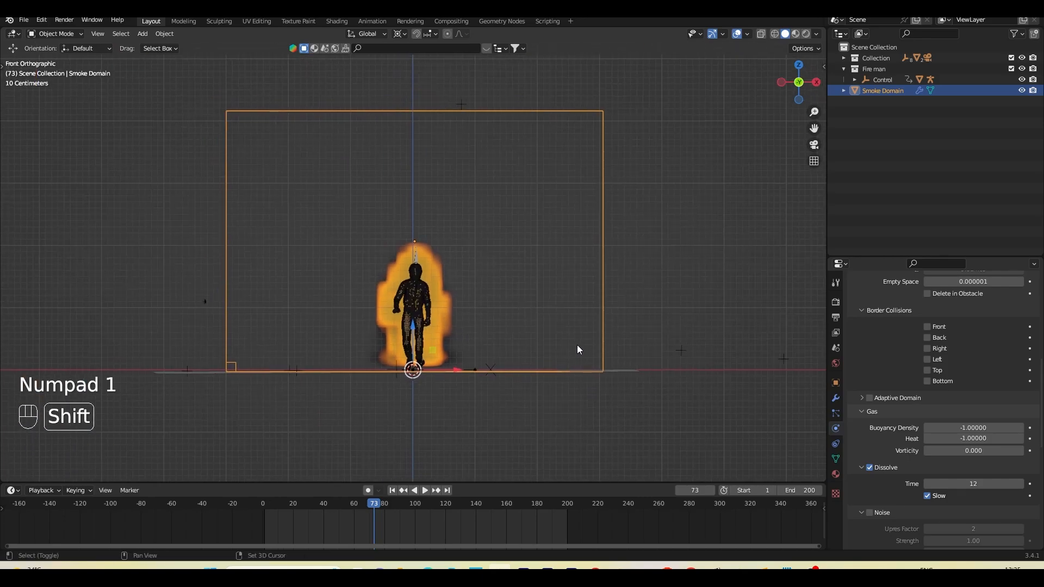
{"action": "scroll", "coordinate": [577, 349], "scroll_direction": "up", "scroll_amount": 2}
{"action": "middle_click_drag", "start_coordinate": [444, 432], "coordinate": [452, 397], "text": "shift"}
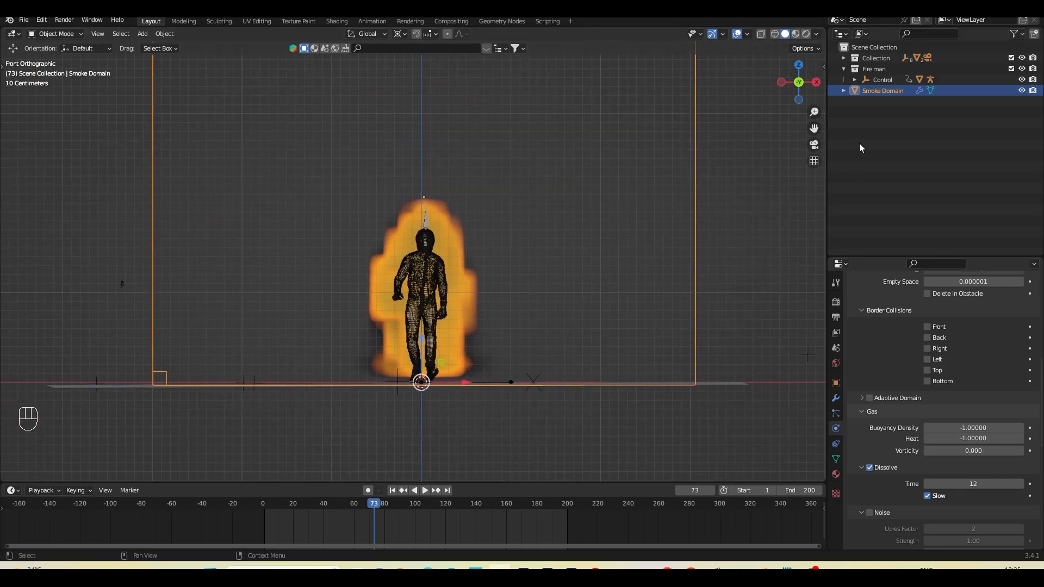
{"action": "key", "text": "g"}
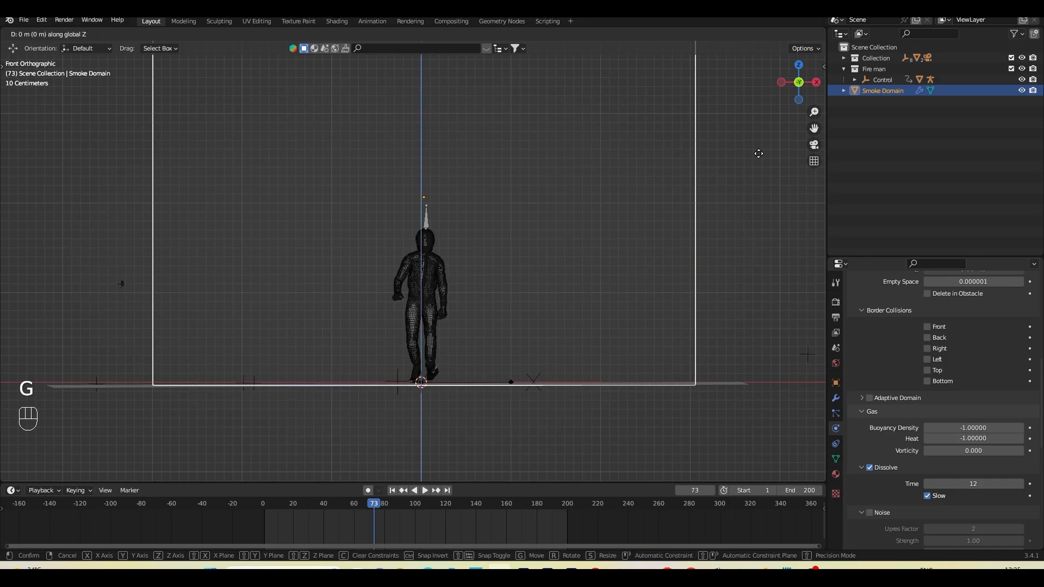
{"action": "left_click", "coordinate": [759, 159]}
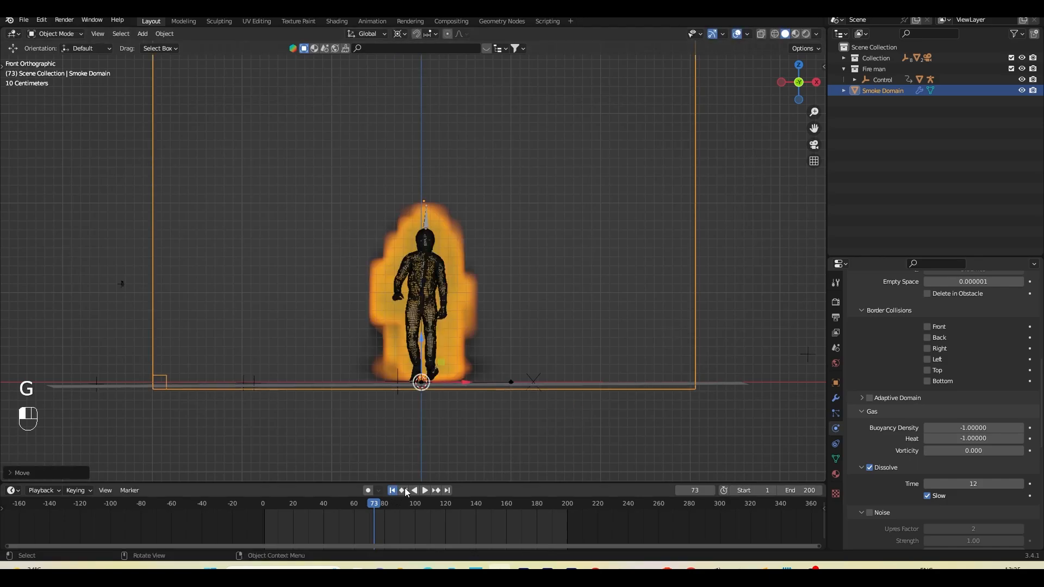
Step: Return to frame 1 and enable the Bottom border collision for the smoke domain
{"action": "left_click", "coordinate": [404, 490]}
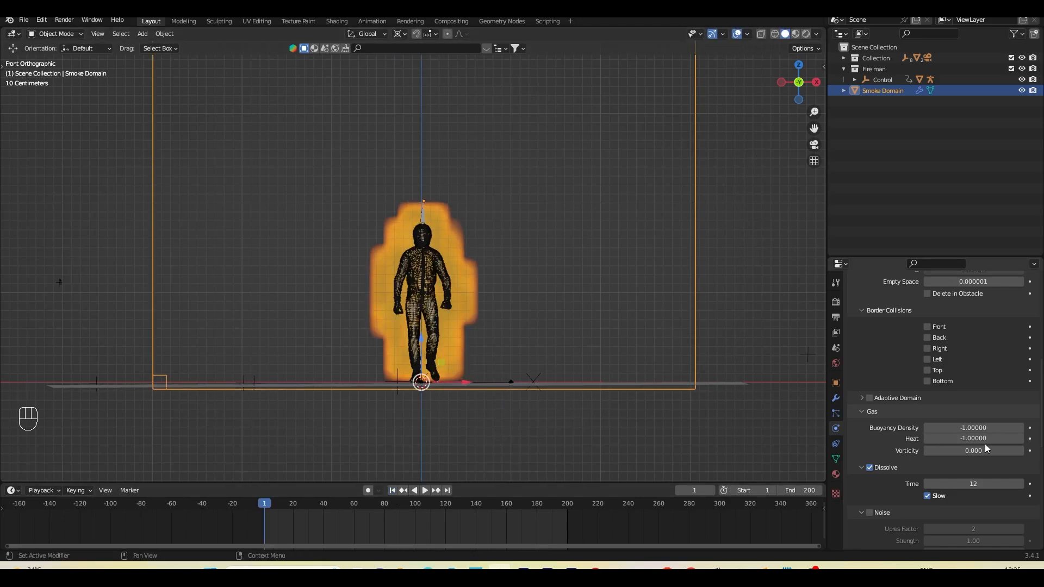
{"action": "scroll", "coordinate": [904, 459], "scroll_direction": "up", "scroll_amount": 3}
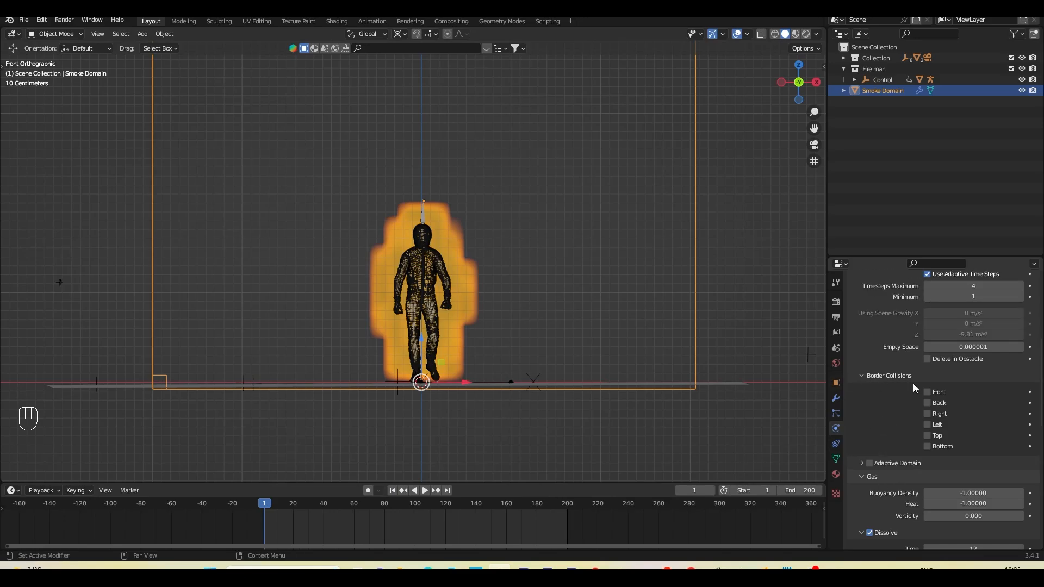
{"action": "left_click", "coordinate": [927, 446]}
Step: Play the simulation from frame 1 to frame 125, examining from several angles how the smoke meets the domain floor
{"action": "middle_click_drag", "start_coordinate": [642, 392], "coordinate": [549, 403]}
{"action": "left_click", "coordinate": [429, 491]}
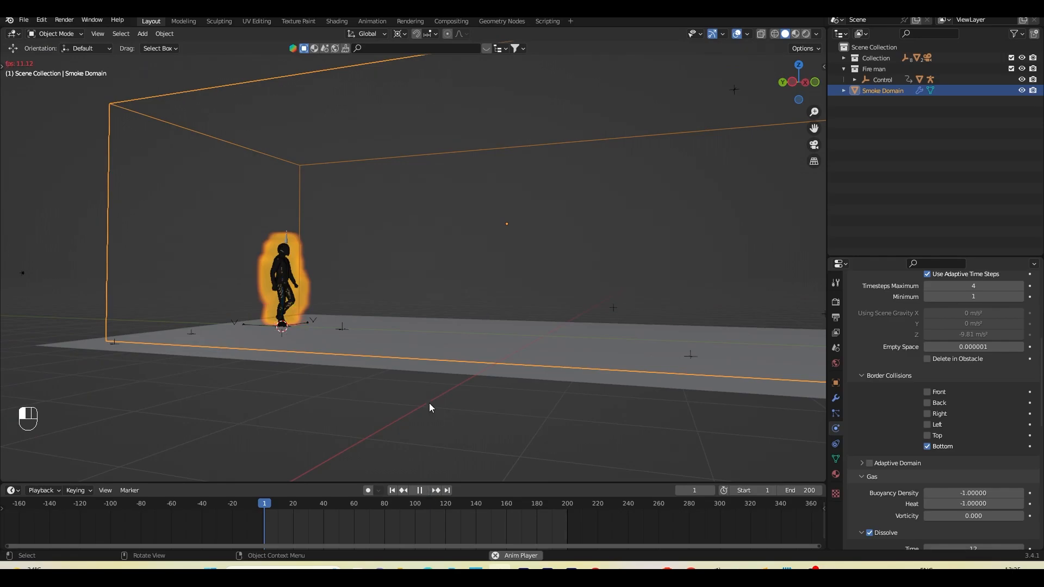
{"action": "middle_click_drag", "start_coordinate": [429, 408], "coordinate": [296, 328]}
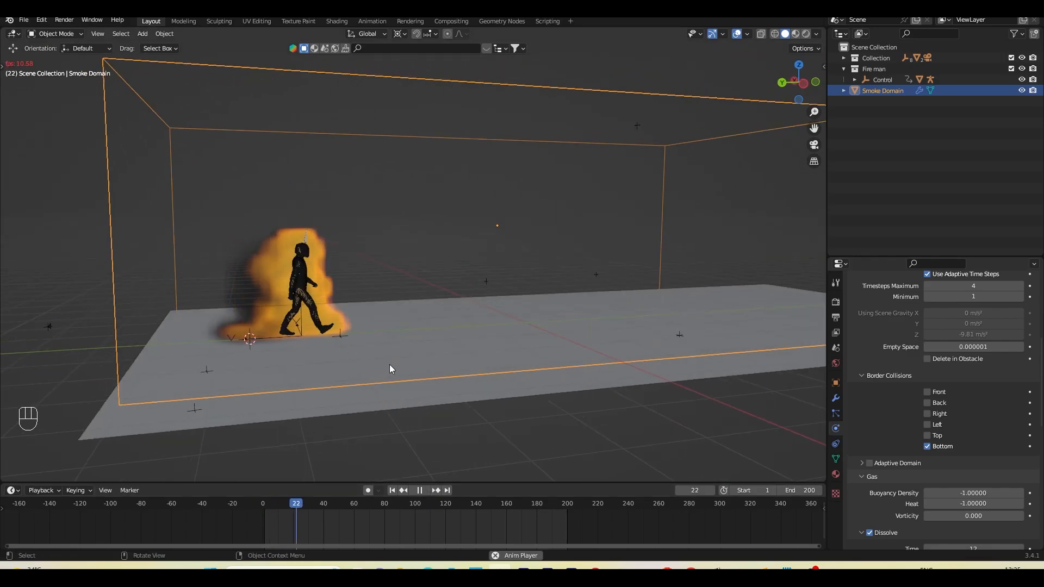
{"action": "middle_click_drag", "start_coordinate": [390, 364], "coordinate": [367, 373]}
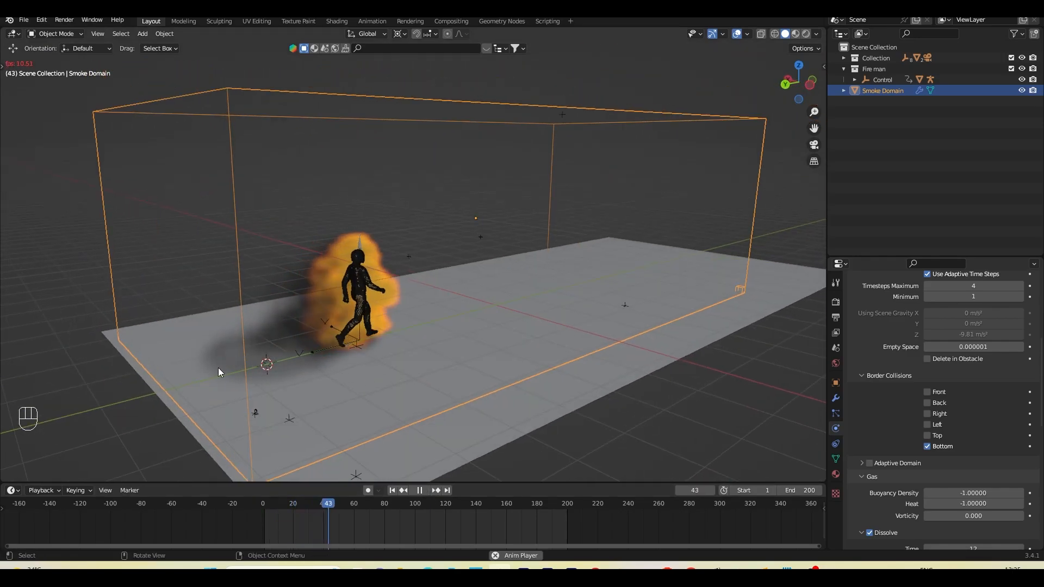
{"action": "middle_click_drag", "start_coordinate": [217, 368], "coordinate": [350, 374]}
{"action": "middle_click_drag", "start_coordinate": [406, 356], "coordinate": [462, 344]}
{"action": "key", "text": "space"}
{"action": "scroll", "coordinate": [517, 346], "scroll_direction": "up", "scroll_amount": 2}
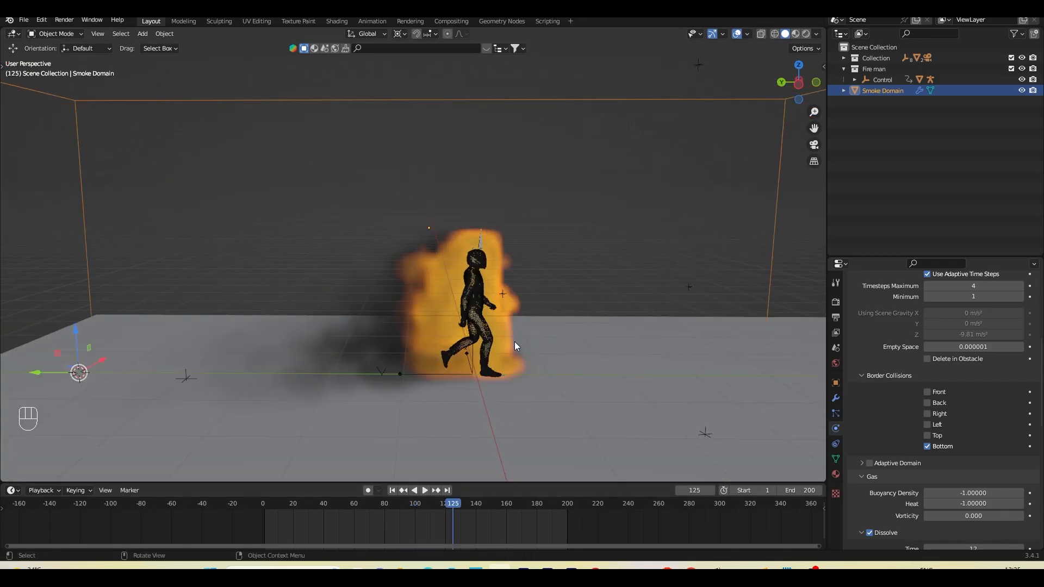
Step: Set the Fuel of the character's fluid flow to 0.8
{"action": "left_click", "coordinate": [490, 353]}
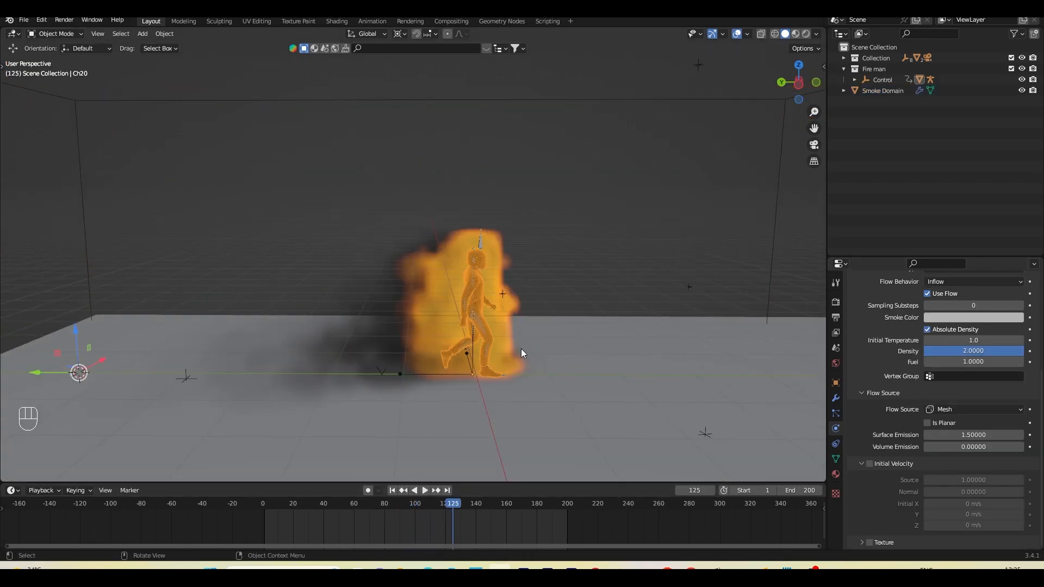
{"action": "scroll", "coordinate": [909, 412], "scroll_direction": "up", "scroll_amount": 4}
{"action": "scroll", "coordinate": [948, 383], "scroll_direction": "down", "scroll_amount": 4}
{"action": "left_click", "coordinate": [960, 362]}
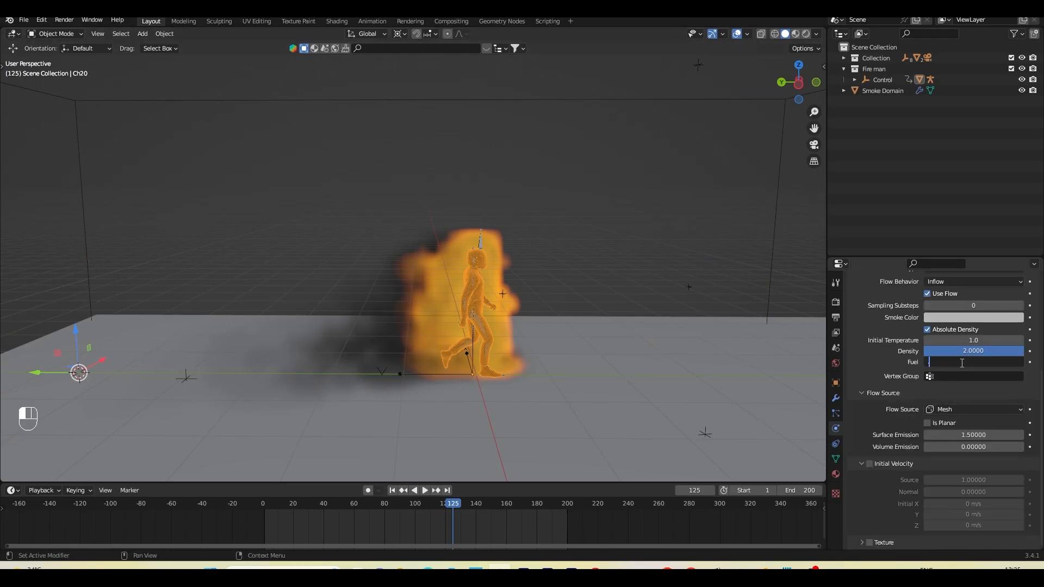
{"action": "type", "text": "0.8"}
{"action": "key", "text": "Return"}
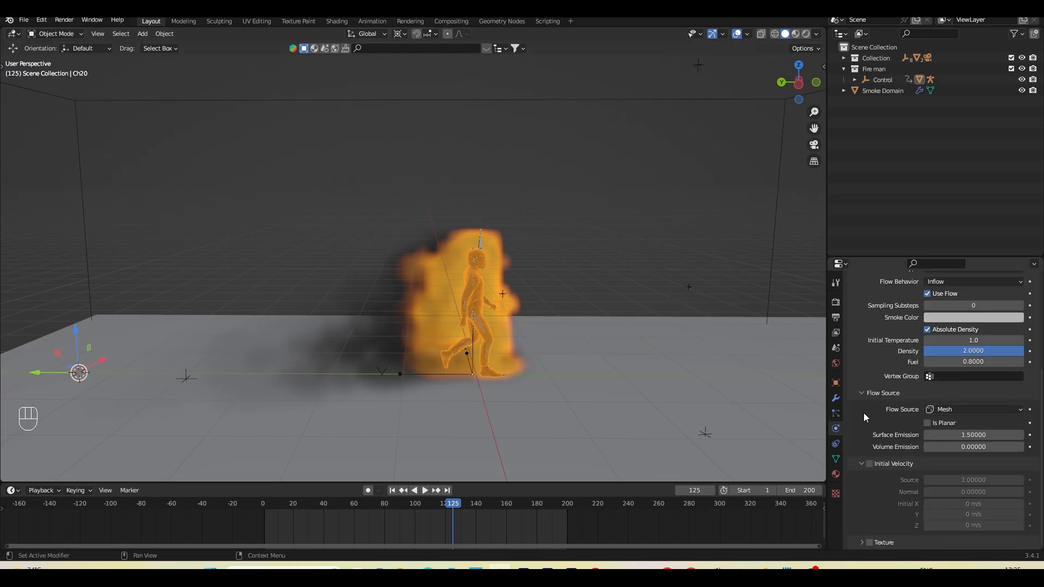
Step: Raise the smoke domain's resolution divisions to 86 and play the simulation from frame 1 to frame 64
{"action": "left_click", "coordinate": [397, 493]}
{"action": "left_click", "coordinate": [576, 101]}
{"action": "scroll", "coordinate": [960, 343], "scroll_direction": "up", "scroll_amount": 3}
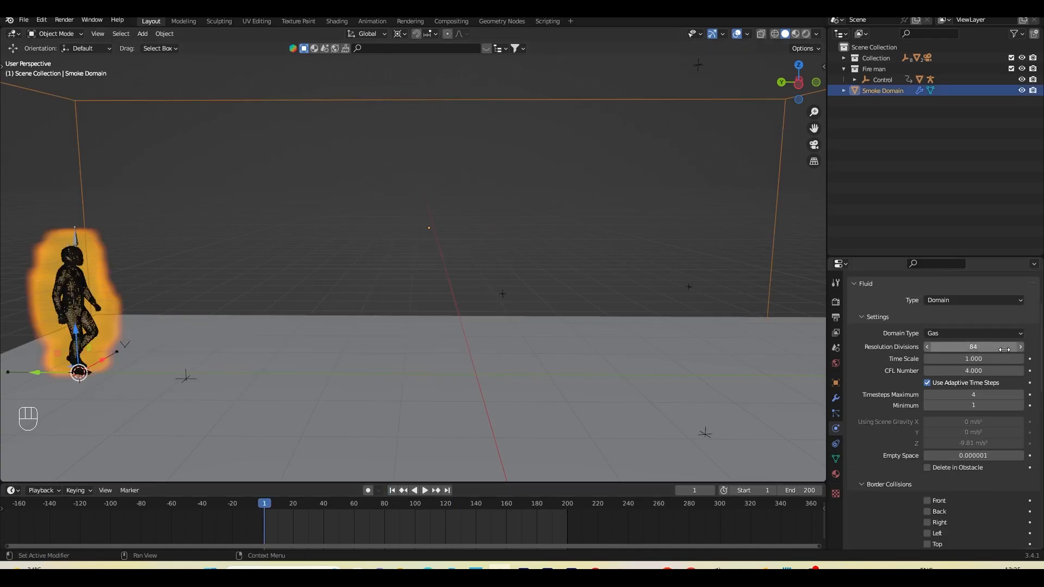
{"action": "left_click", "coordinate": [1020, 346]}
{"action": "left_click", "coordinate": [1020, 347]}
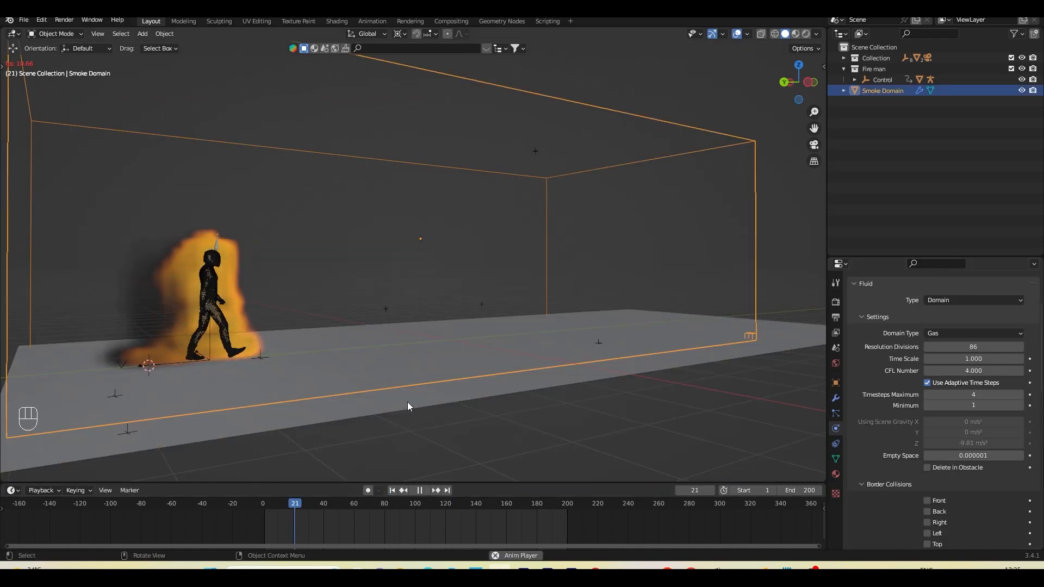
{"action": "middle_click_drag", "start_coordinate": [406, 403], "coordinate": [391, 405]}
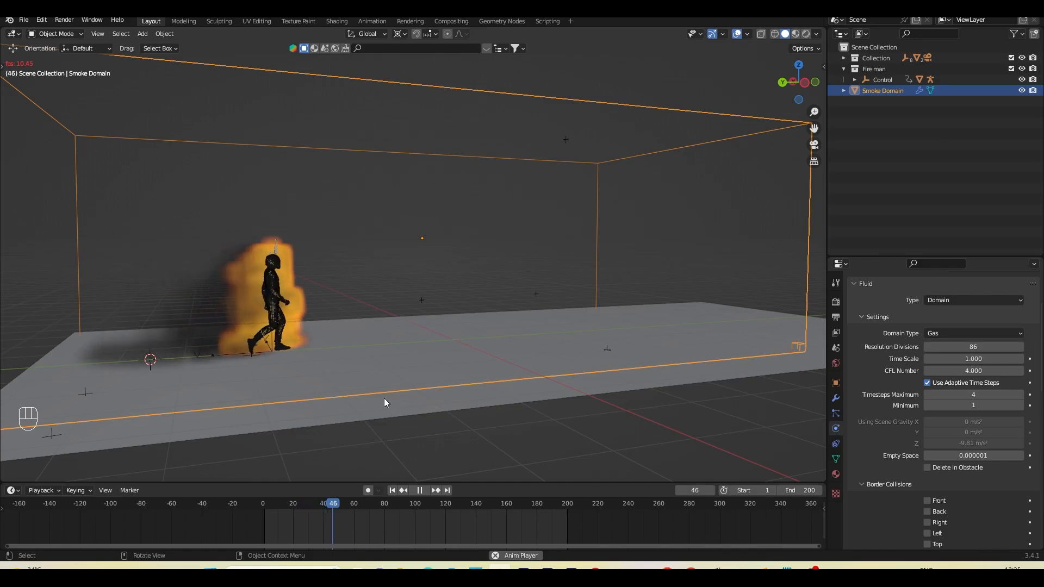
{"action": "key", "text": "space"}
Step: Set the smoke domain's fire Reaction Speed to 1.5 and replay the simulation from frame 1 to frame 71
{"action": "scroll", "coordinate": [937, 438], "scroll_direction": "down", "scroll_amount": 12}
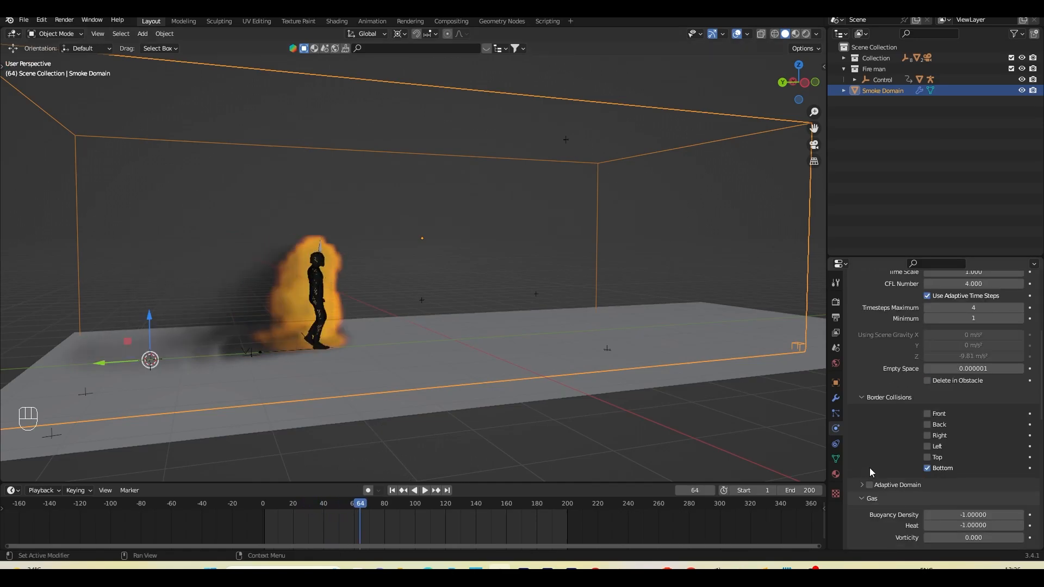
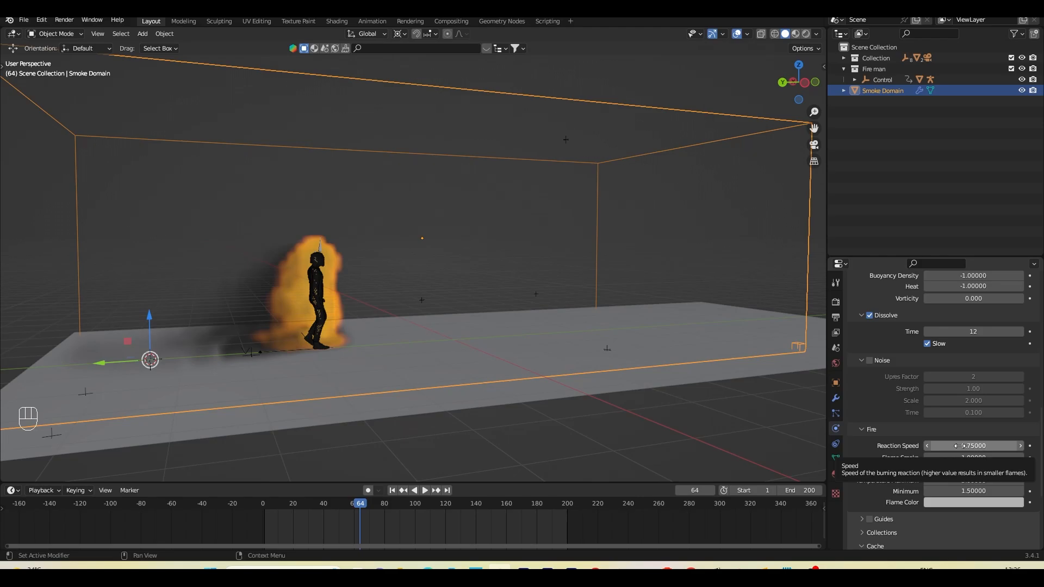
{"action": "left_click", "coordinate": [959, 446]}
{"action": "type", "text": "1.5"}
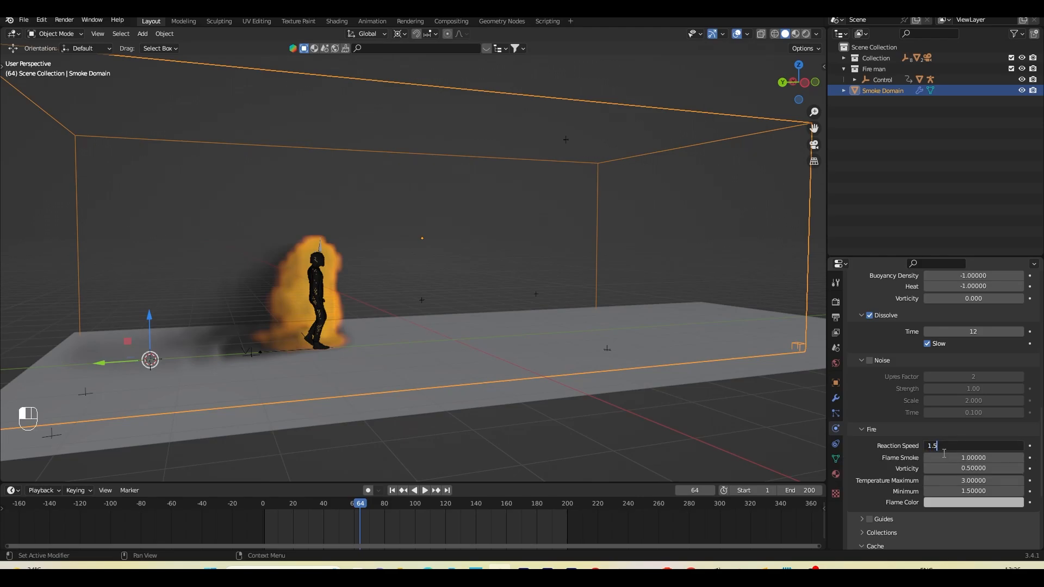
{"action": "key", "text": "Return"}
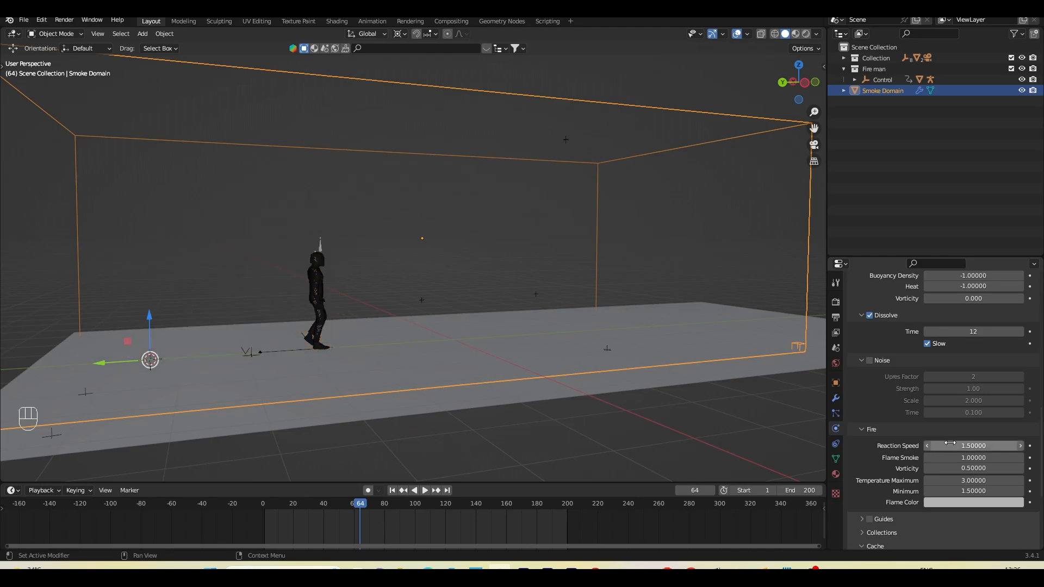
{"action": "left_click", "coordinate": [393, 490]}
{"action": "left_click", "coordinate": [426, 490]}
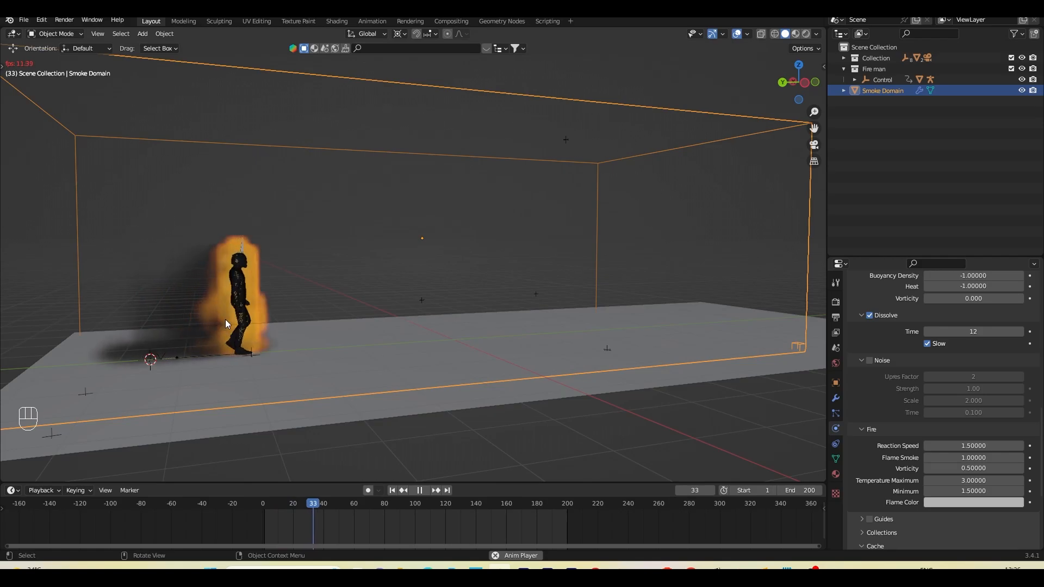
{"action": "key", "text": "space"}
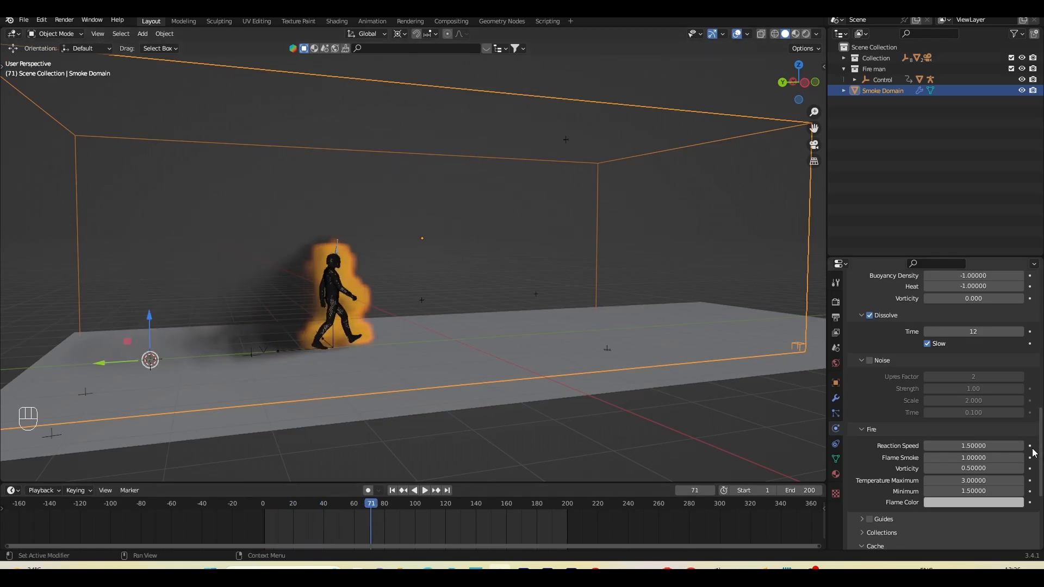
Step: Try fire Reaction Speeds of 0.5 and 1 on the smoke domain, playing the simulation with each
{"action": "left_click", "coordinate": [974, 444]}
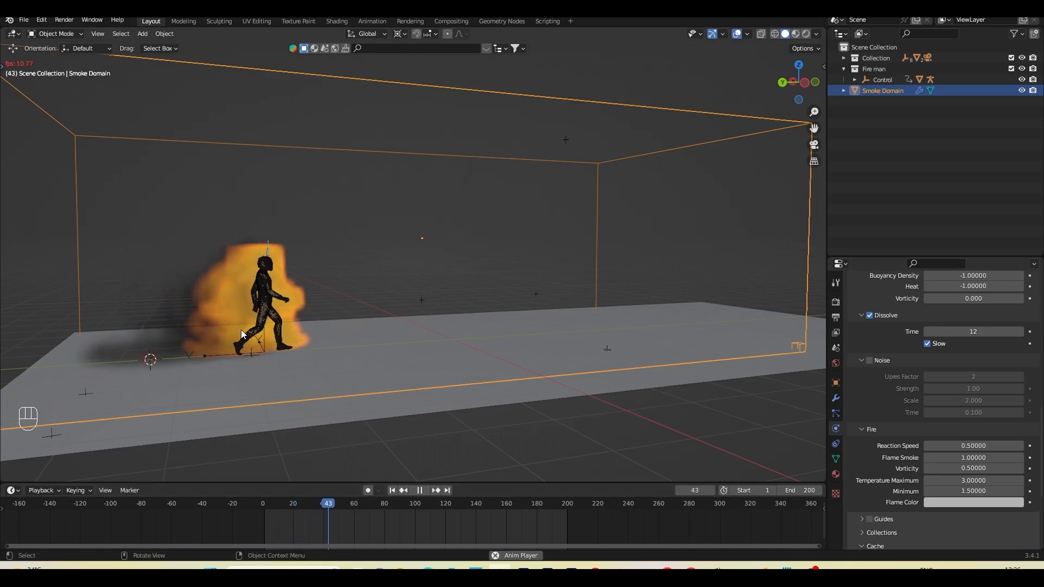
{"action": "key", "text": "space"}
{"action": "left_click", "coordinate": [978, 445]}
{"action": "type", "text": "1"}
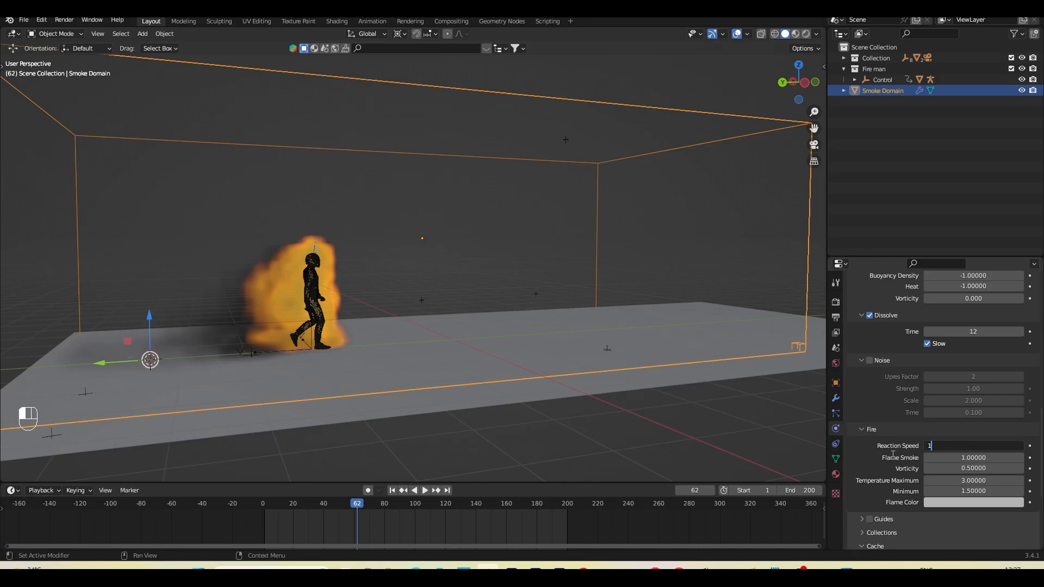
{"action": "key", "text": "Return"}
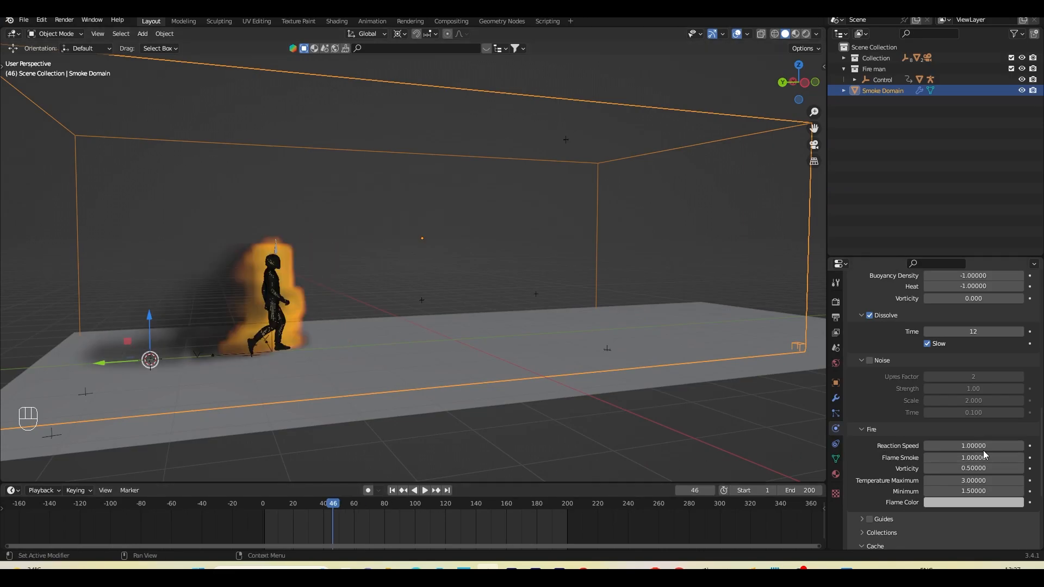
Step: Set the smoke domain's fire Reaction Speed back to 1.5 and replay the simulation from frame 1 to frame 31
{"action": "left_click", "coordinate": [984, 447]}
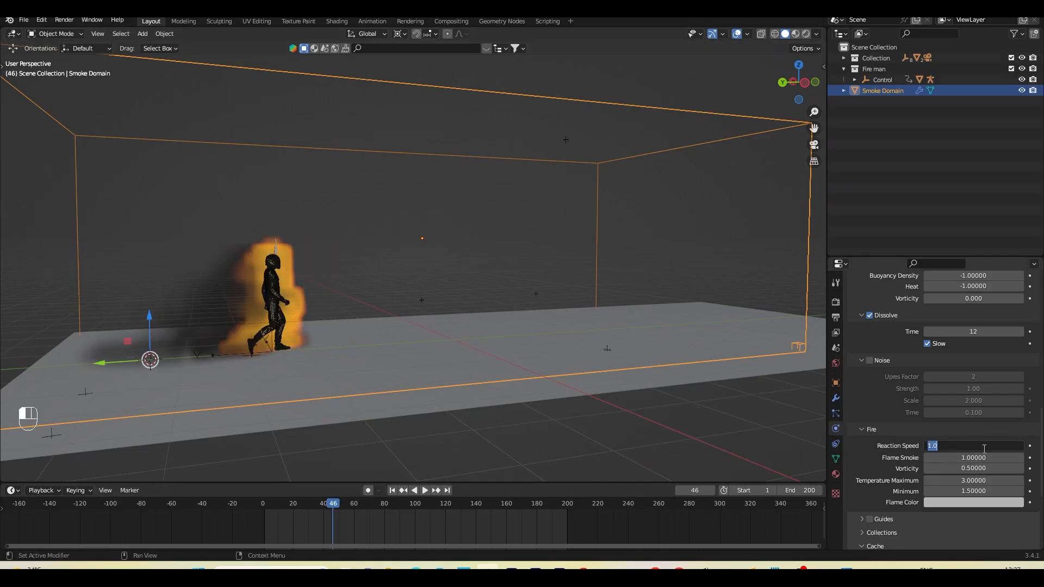
{"action": "type", "text": "1.5"}
{"action": "key", "text": "Return"}
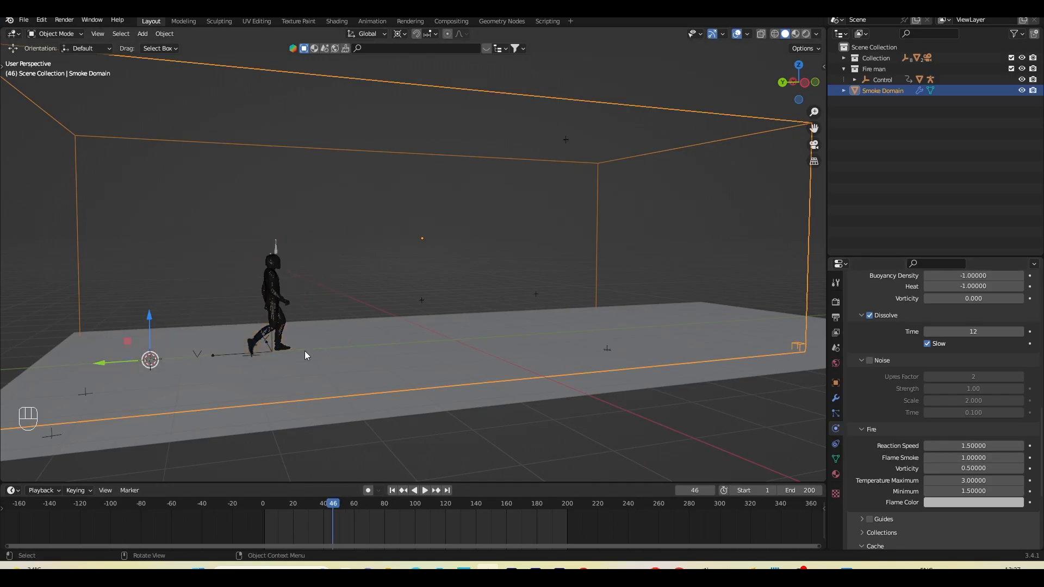
{"action": "left_click", "coordinate": [392, 490]}
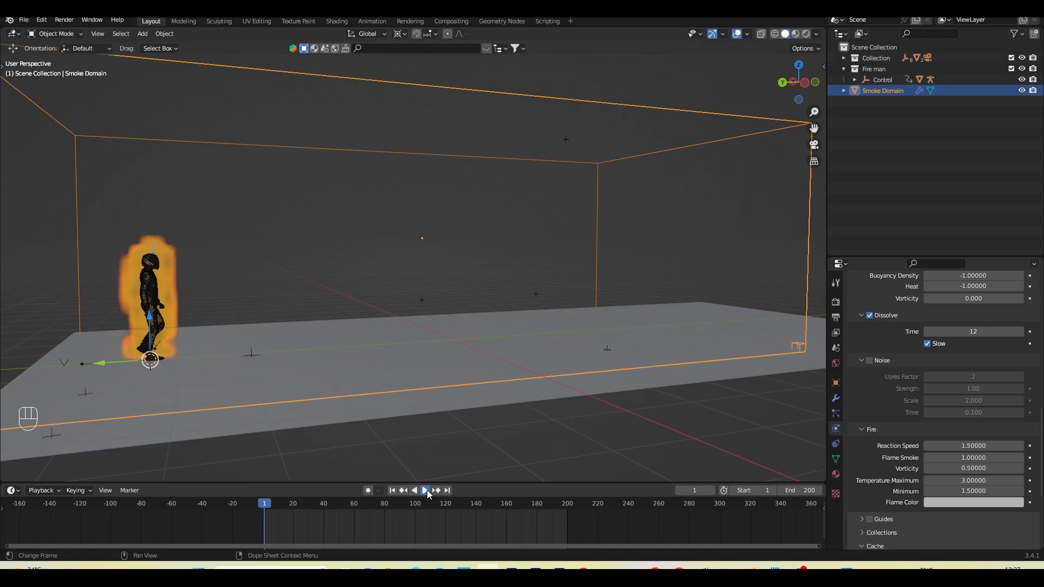
{"action": "left_click", "coordinate": [425, 491]}
{"action": "left_click", "coordinate": [426, 490]}
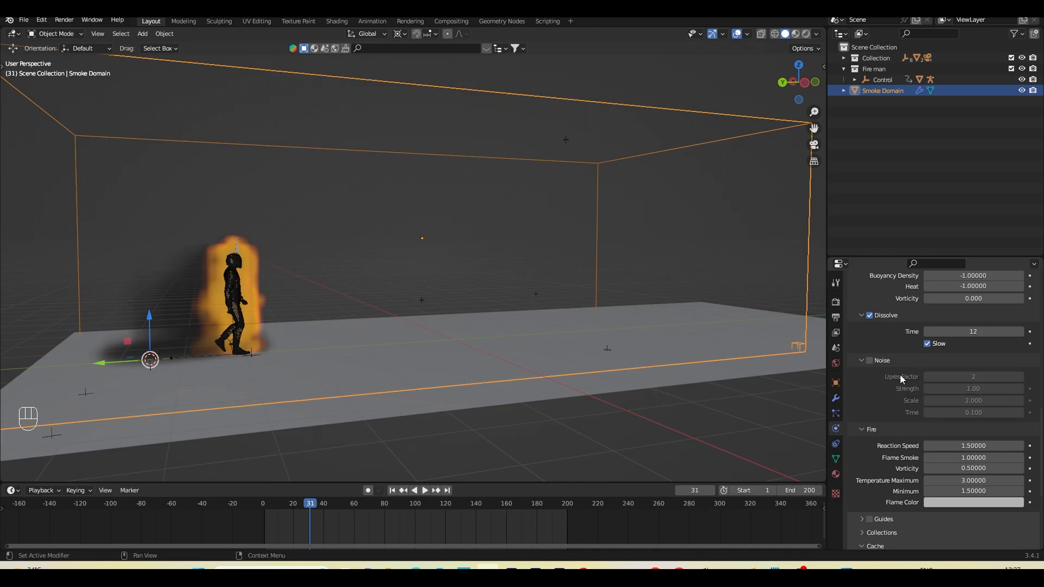
Step: Enable Noise on the smoke domain and play the simulation from frame 1 to frame 58
{"action": "left_click", "coordinate": [869, 361]}
{"action": "left_click", "coordinate": [392, 491]}
{"action": "left_click", "coordinate": [425, 491]}
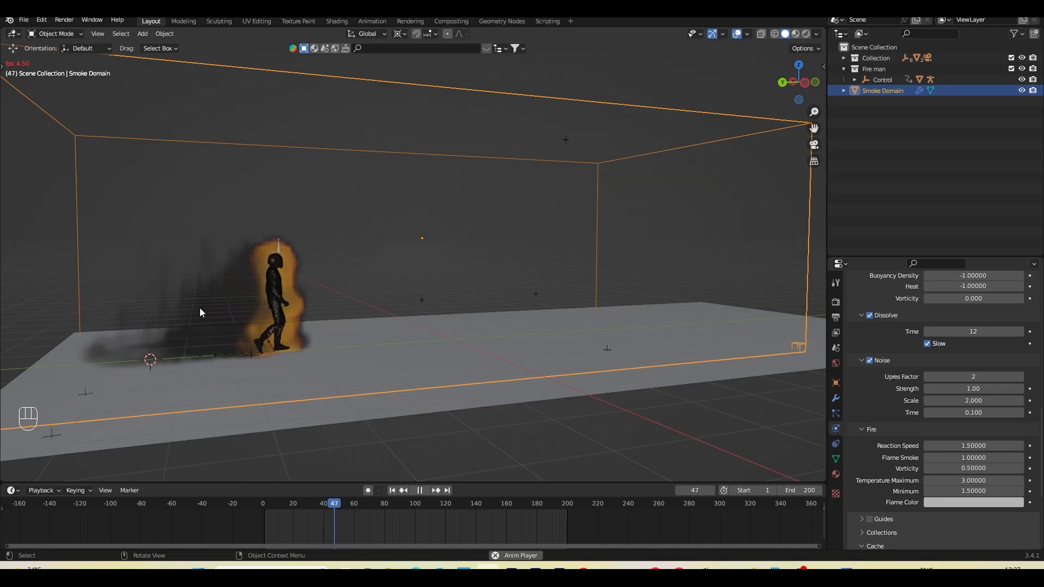
{"action": "left_click", "coordinate": [419, 490]}
Step: Set the domain's noise Strength to 0.2 and Upres Factor to 3, and play the simulation to frame 33
{"action": "left_click", "coordinate": [956, 390]}
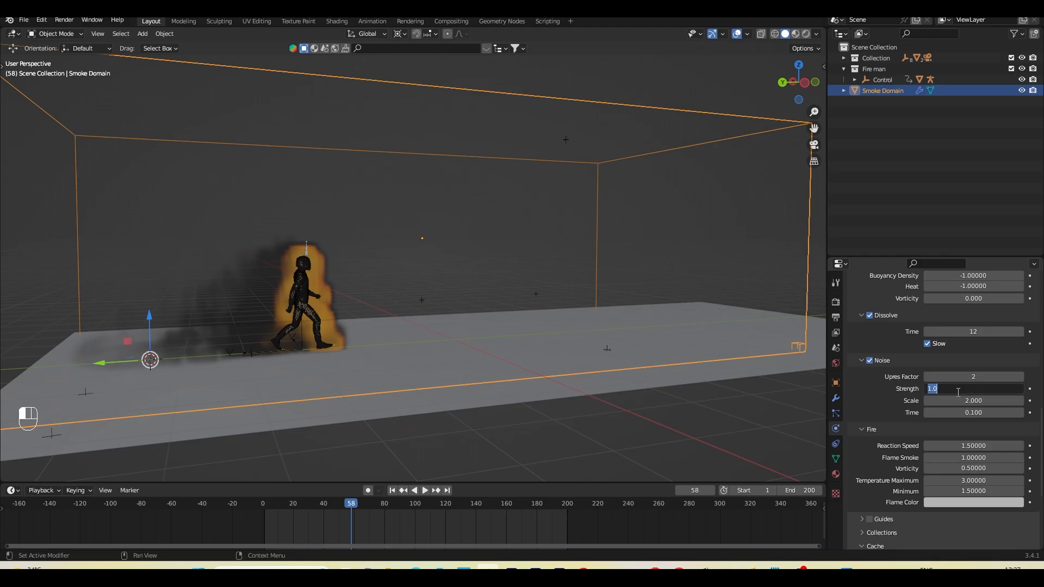
{"action": "key", "text": "BackSpace"}
{"action": "type", "text": ".2"}
{"action": "key", "text": "Return"}
{"action": "left_click", "coordinate": [956, 377]}
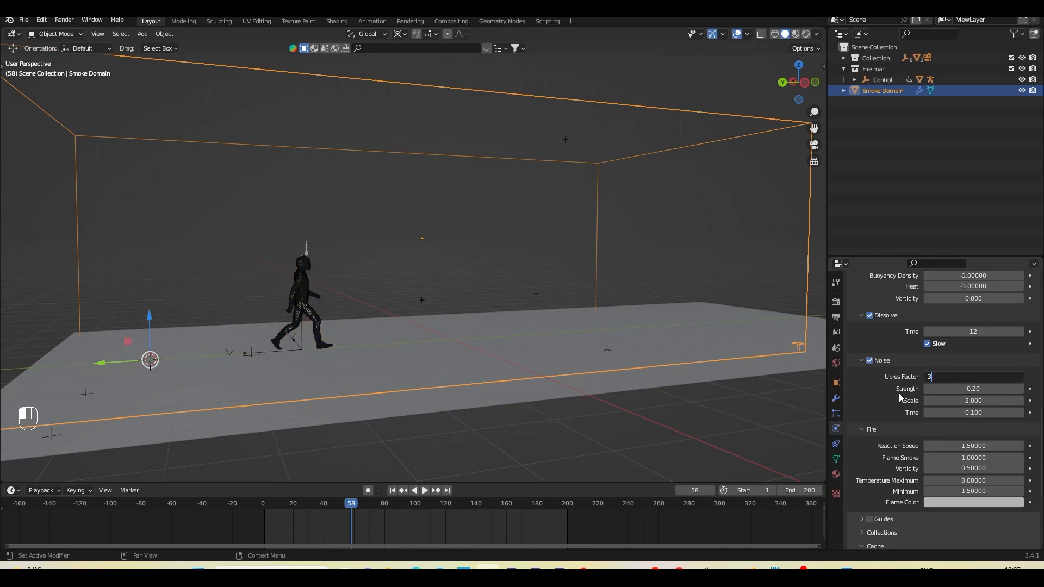
{"action": "key", "text": "Return"}
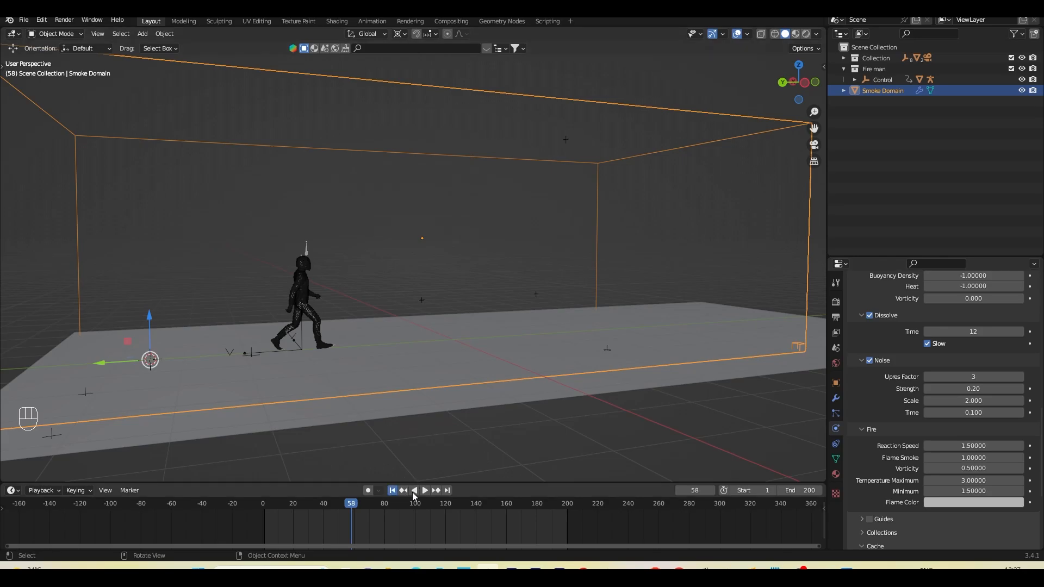
{"action": "left_click", "coordinate": [425, 491]}
{"action": "left_click", "coordinate": [425, 492]}
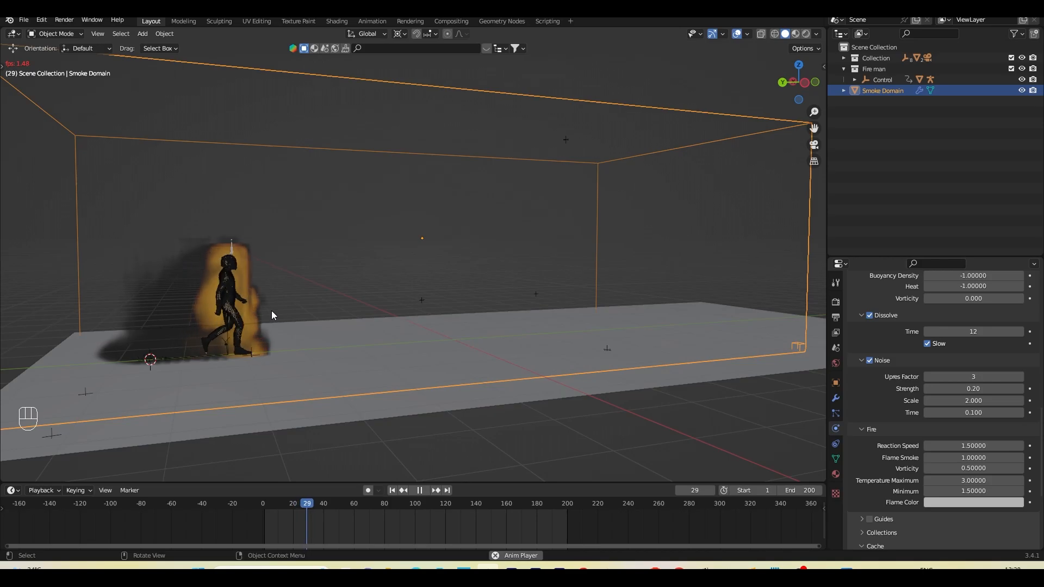
{"action": "left_click", "coordinate": [420, 490]}
{"action": "middle_click_drag", "start_coordinate": [364, 383], "coordinate": [375, 381]}
Step: Set the noise Upres Factor to 2 and the domain's Resolution Divisions to 100, and return to frame 1
{"action": "left_click", "coordinate": [969, 377]}
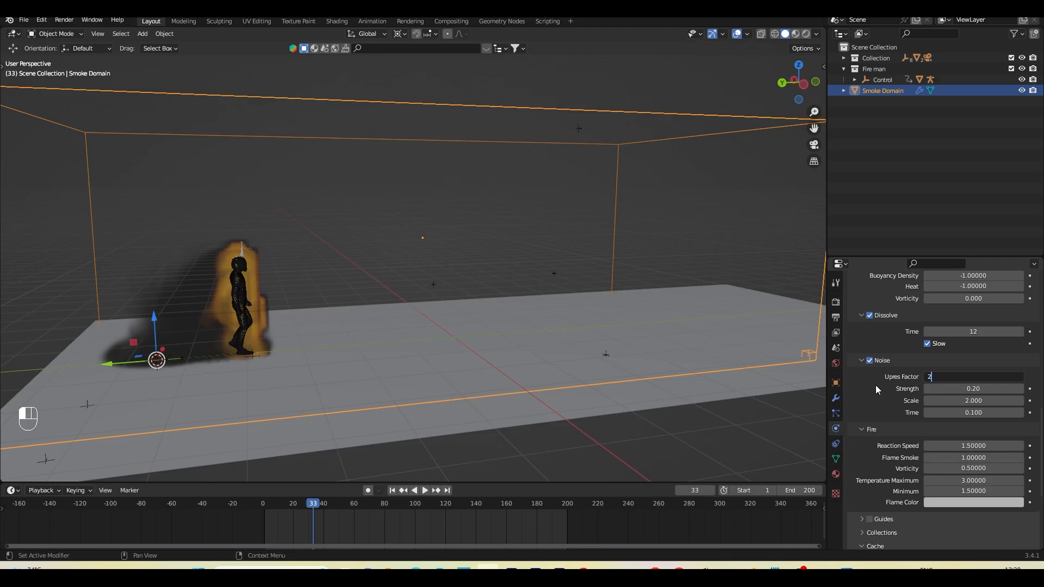
{"action": "key", "text": "Return"}
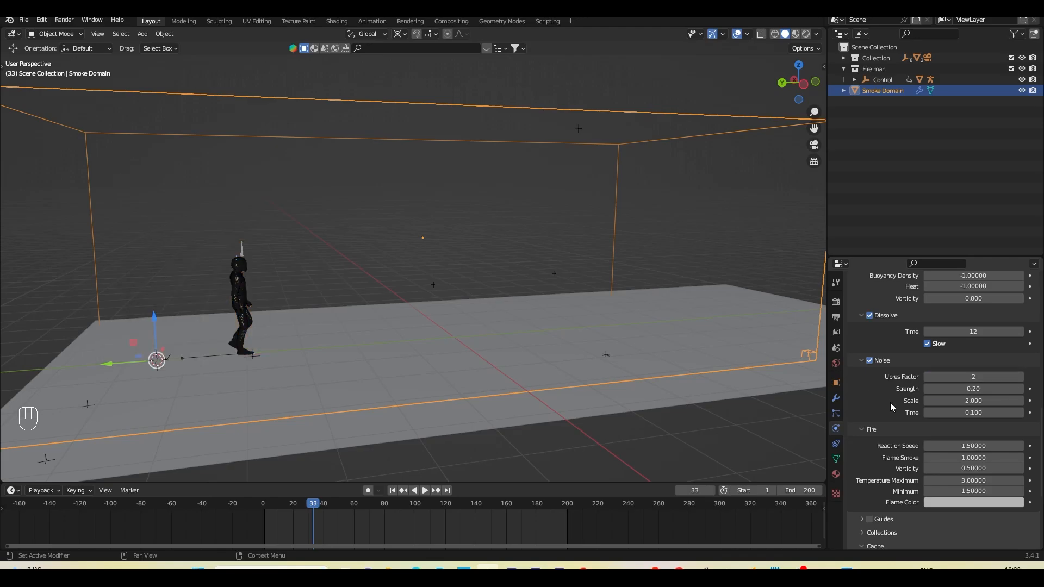
{"action": "scroll", "coordinate": [891, 407], "scroll_direction": "up", "scroll_amount": 10}
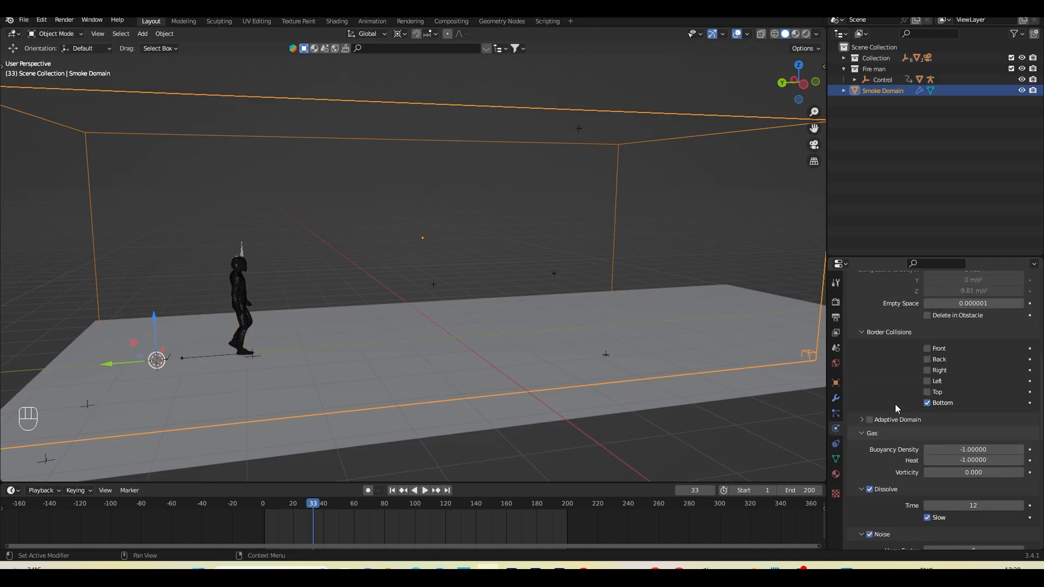
{"action": "left_click", "coordinate": [249, 274]}
{"action": "left_click", "coordinate": [359, 102]}
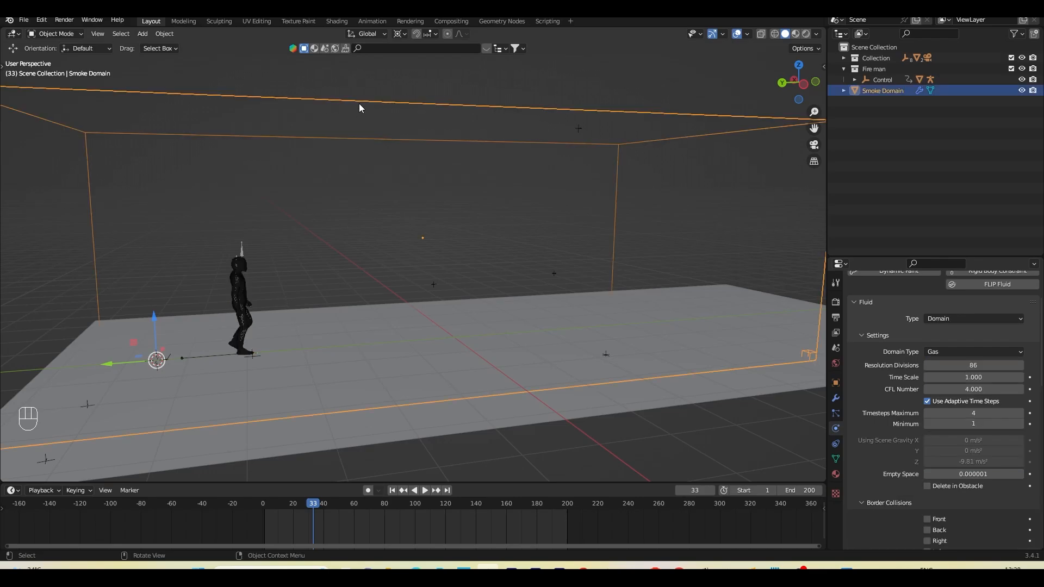
{"action": "left_click", "coordinate": [974, 366]}
{"action": "type", "text": "100"}
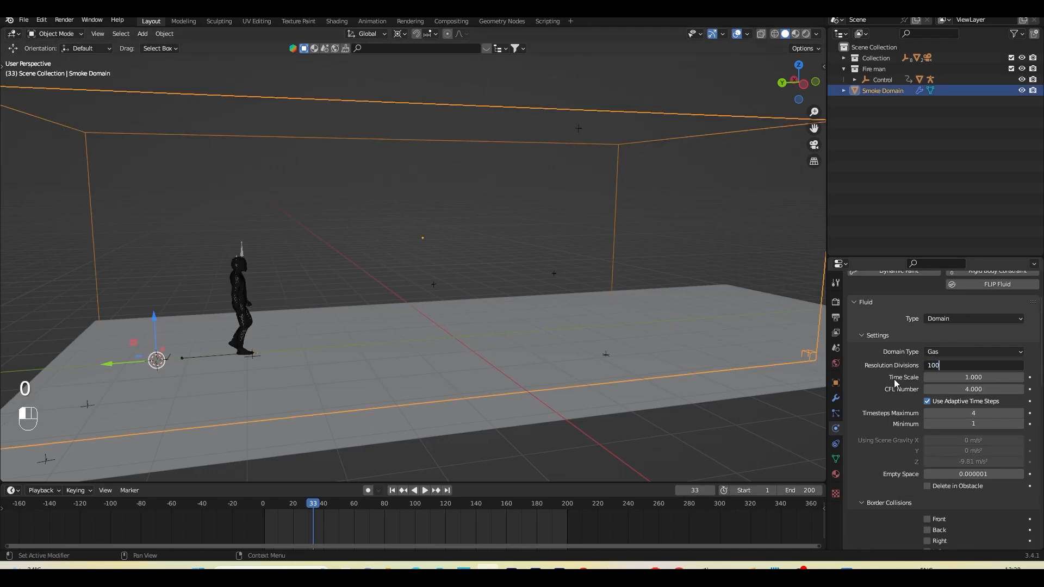
{"action": "left_click", "coordinate": [392, 491]}
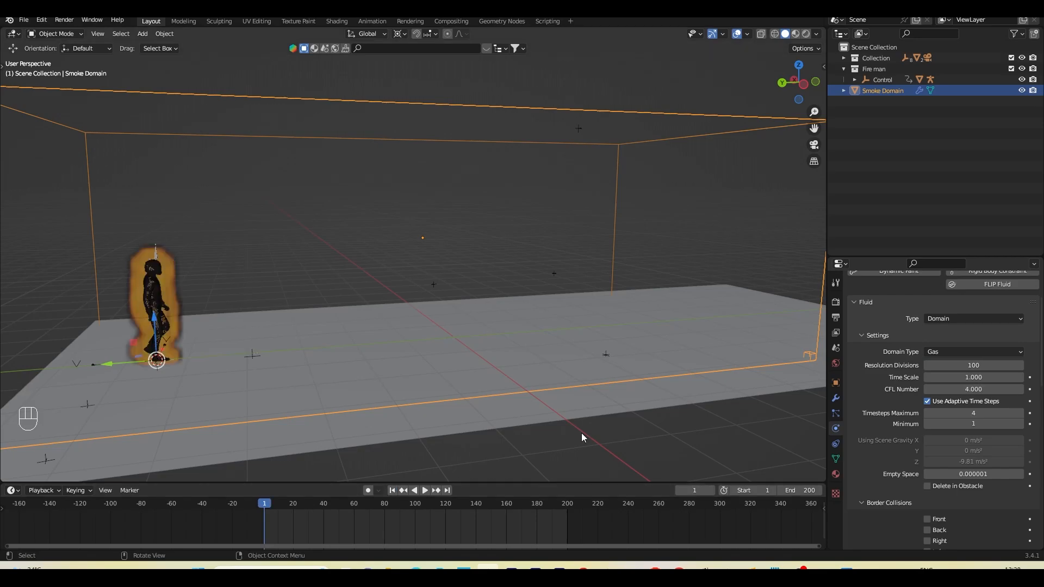
Step: Try lower domain Resolution Divisions of 64 and 32, comparing close up how the fire surrounds the character
{"action": "left_click", "coordinate": [967, 365]}
{"action": "type", "text": "64"}
{"action": "key", "text": "Return"}
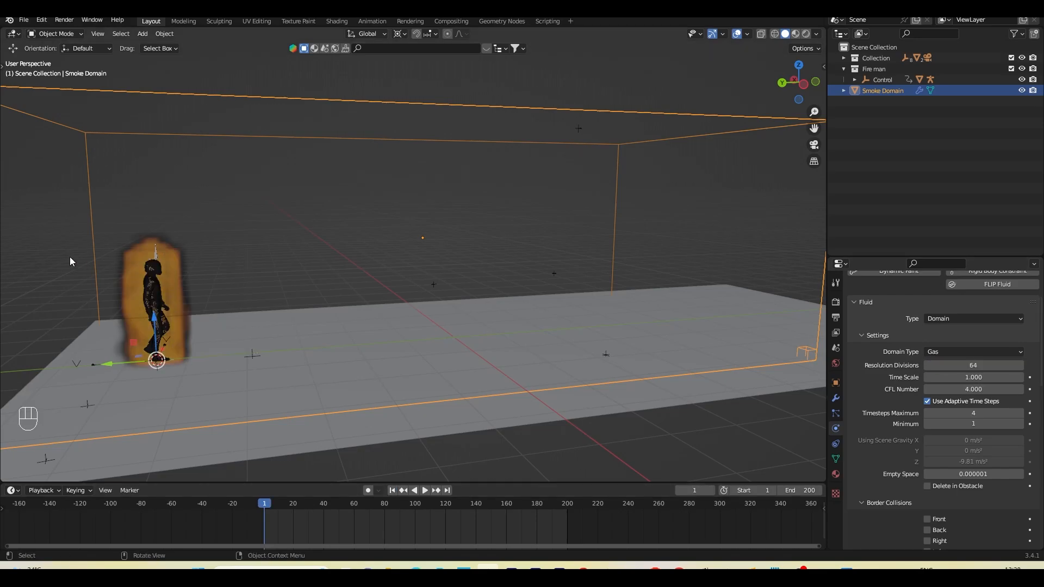
{"action": "scroll", "coordinate": [183, 256], "scroll_direction": "up", "scroll_amount": 2}
{"action": "scroll", "coordinate": [341, 299], "scroll_direction": "up", "scroll_amount": 1}
{"action": "mouse_move", "coordinate": [138, 295]}
{"action": "middle_mouse_down", "text": "shift"}
{"action": "mouse_move", "coordinate": [340, 299]}
{"action": "mouse_move", "coordinate": [334, 277]}
{"action": "mouse_move", "coordinate": [324, 295]}
{"action": "mouse_move", "coordinate": [356, 317]}
{"action": "mouse_move", "coordinate": [301, 324]}
{"action": "mouse_move", "coordinate": [363, 324]}
{"action": "middle_mouse_up", "text": "shift"}
{"action": "scroll", "coordinate": [356, 317], "scroll_direction": "up", "scroll_amount": 1}
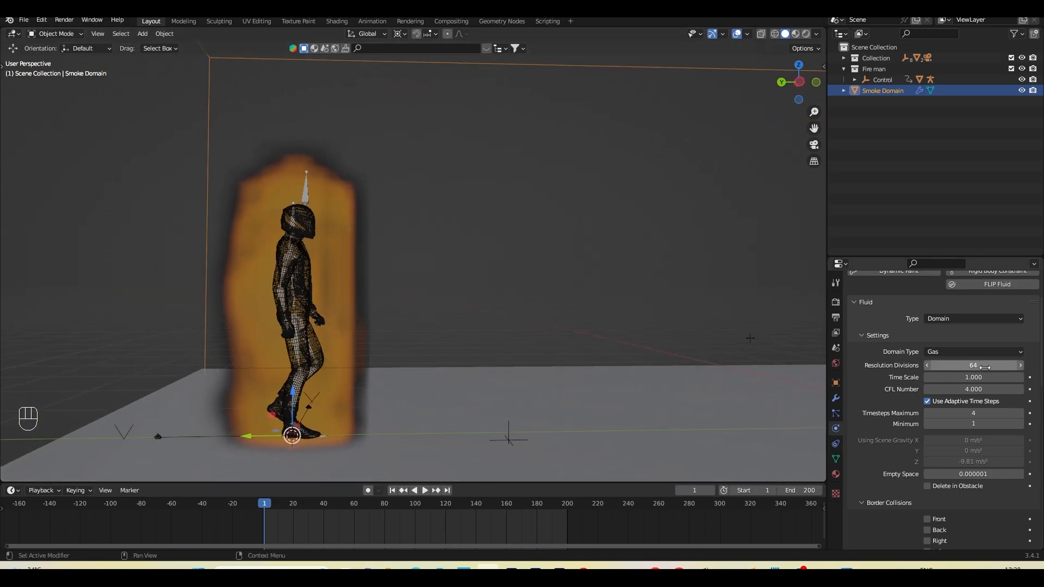
{"action": "left_click", "coordinate": [982, 366]}
{"action": "key", "text": "Return"}
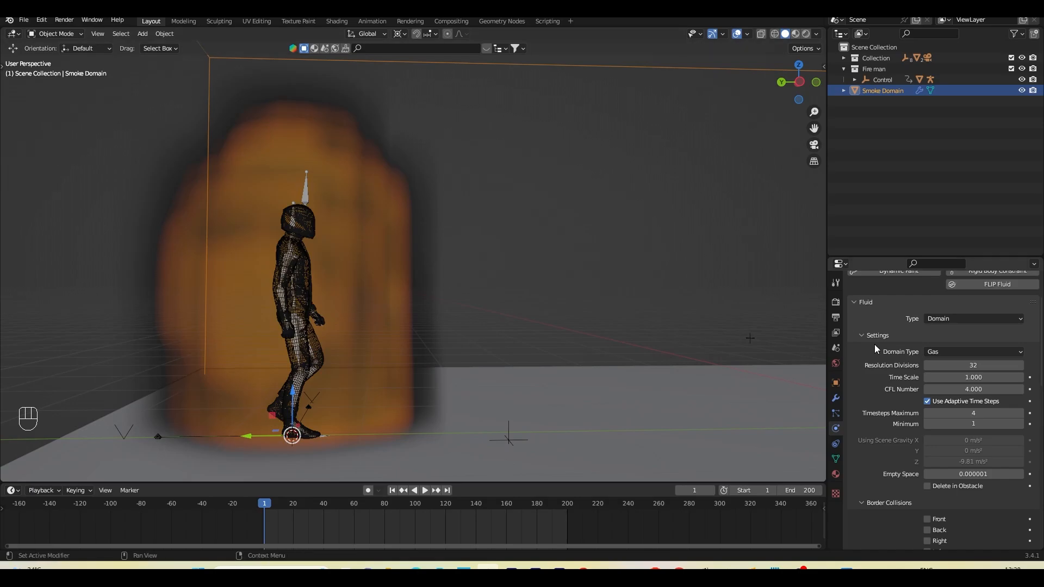
Step: Try higher domain Resolution Divisions of 128 and 256 to compare how tightly the fire follows the character
{"action": "left_click", "coordinate": [971, 365]}
{"action": "type", "text": "128"}
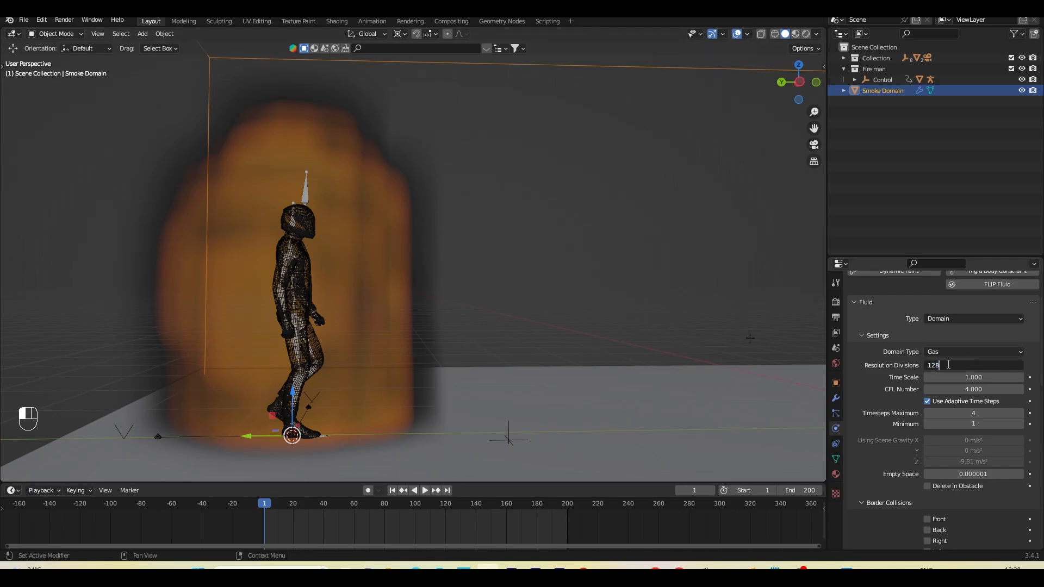
{"action": "key", "text": "Return"}
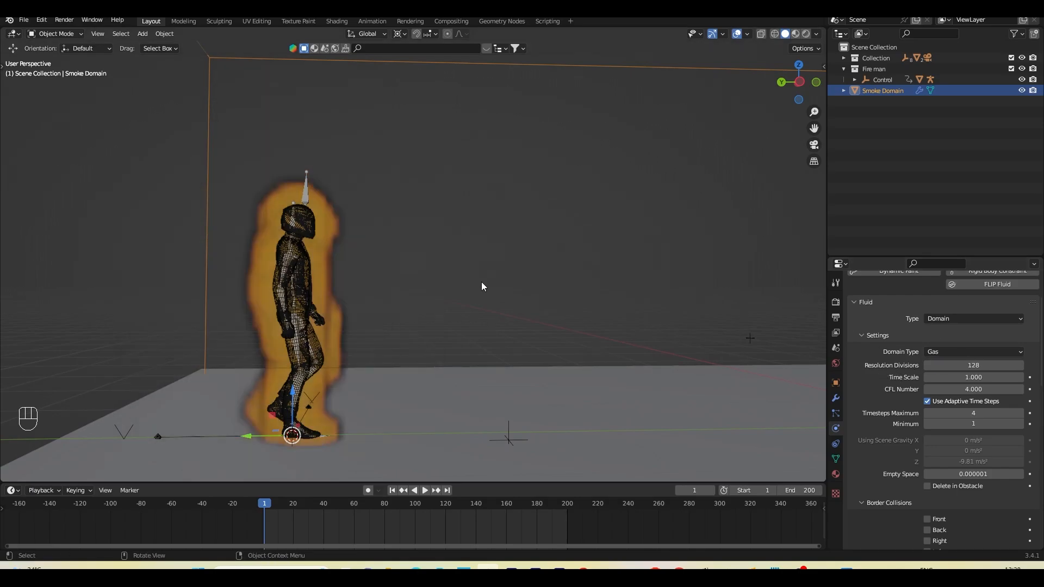
{"action": "left_click", "coordinate": [990, 365]}
{"action": "type", "text": "256"}
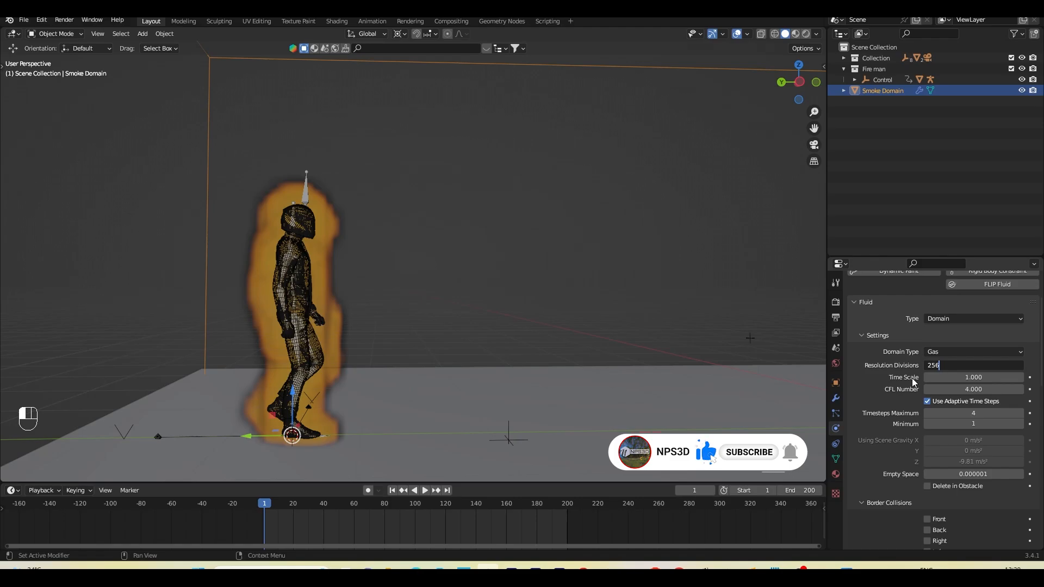
{"action": "key", "text": "Return"}
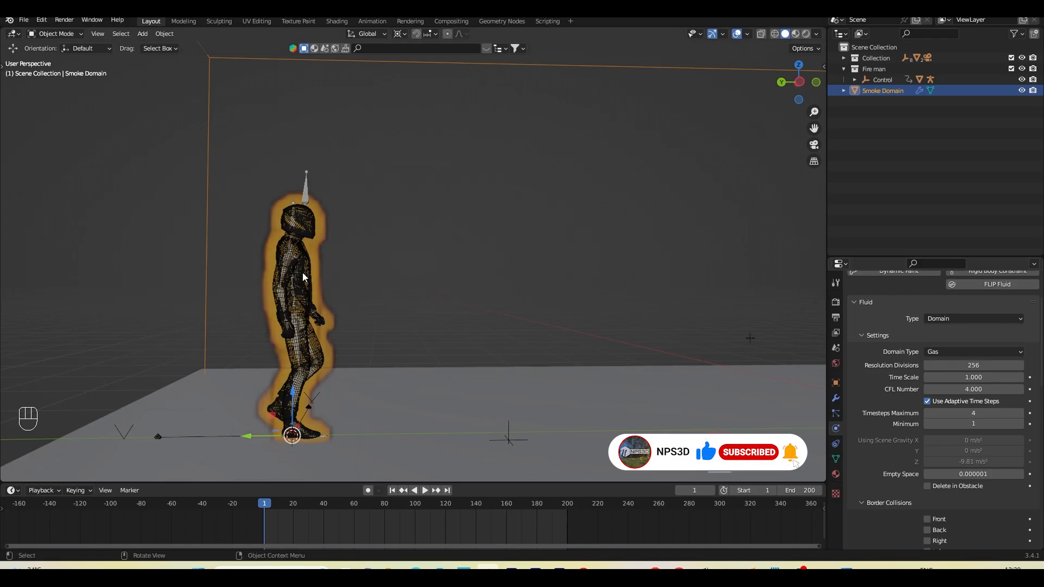
Step: Set the smoke domain's Resolution Divisions to 100 and play the simulation to frame 28
{"action": "left_click", "coordinate": [972, 363]}
{"action": "type", "text": "100"}
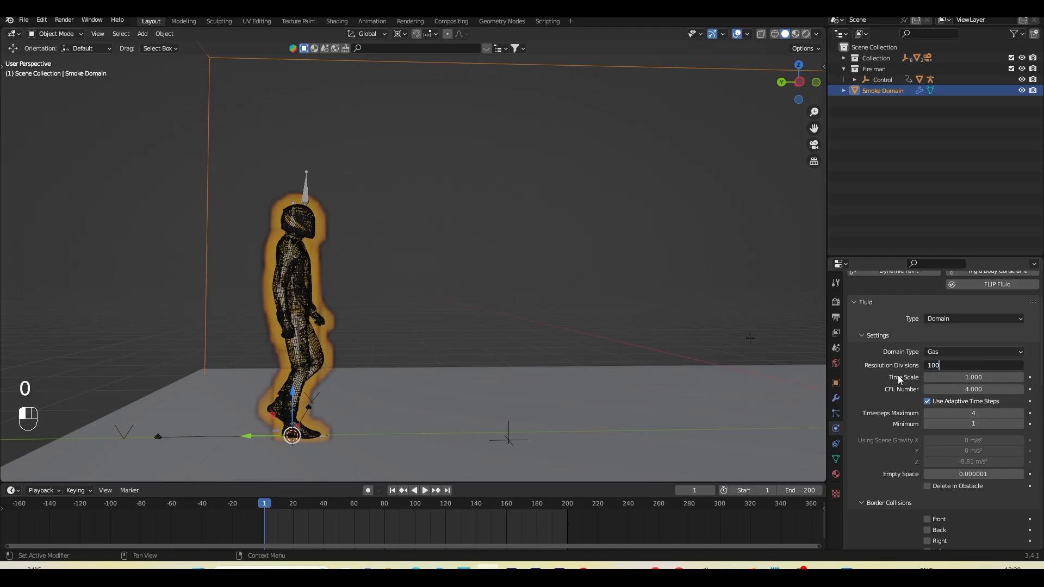
{"action": "key", "text": "Return"}
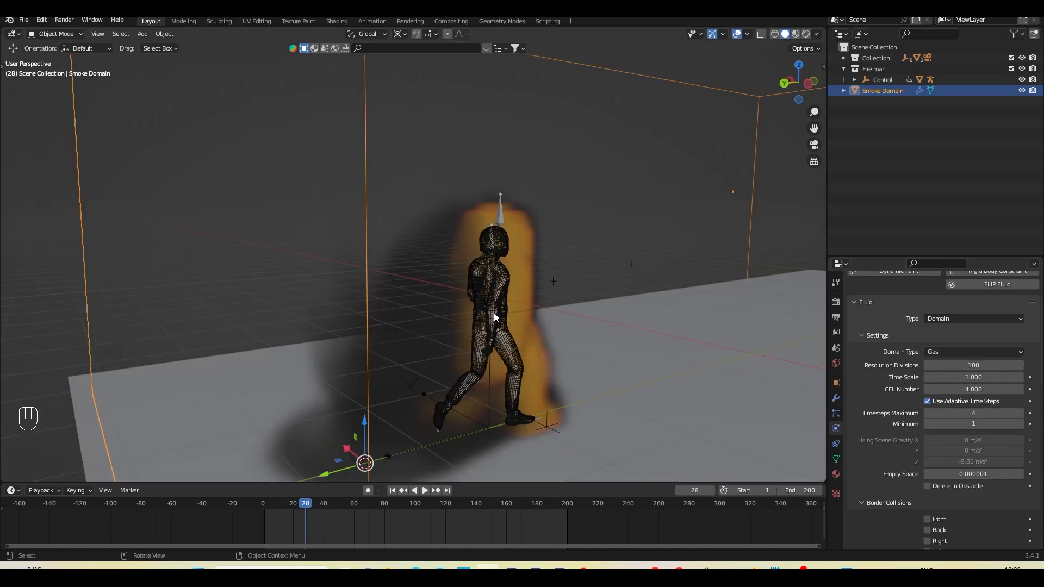
Step: Enable Initial Velocity on the character's fluid flow, with Normal set to 1 and Initial Y to 2 m/s
{"action": "middle_click_drag", "start_coordinate": [493, 312], "coordinate": [419, 283], "text": "shift"}
{"action": "left_click", "coordinate": [393, 272]}
{"action": "scroll", "coordinate": [902, 398], "scroll_direction": "down", "scroll_amount": 5}
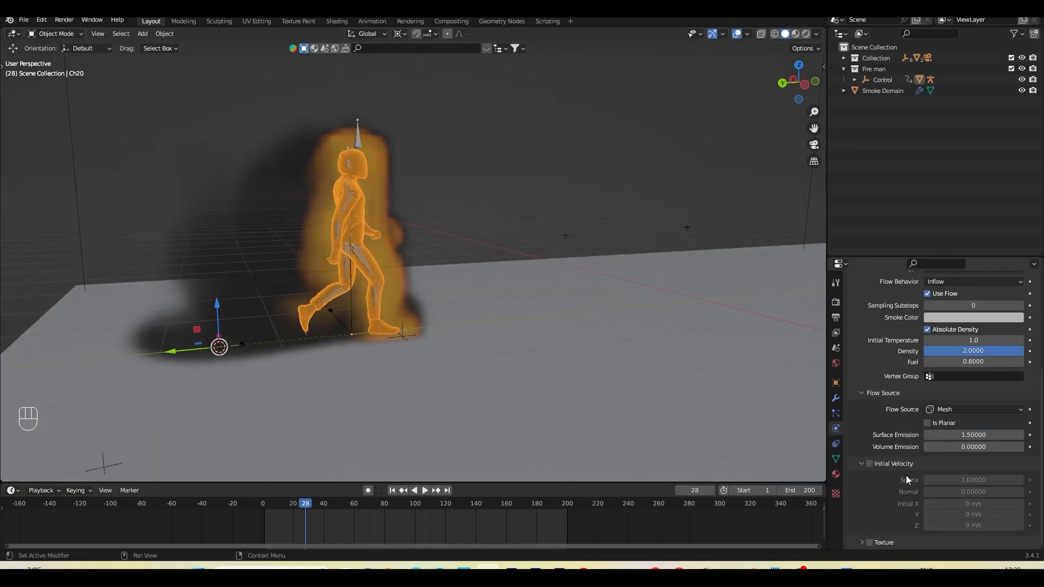
{"action": "middle_click_drag", "start_coordinate": [520, 339], "coordinate": [502, 337], "text": "shift"}
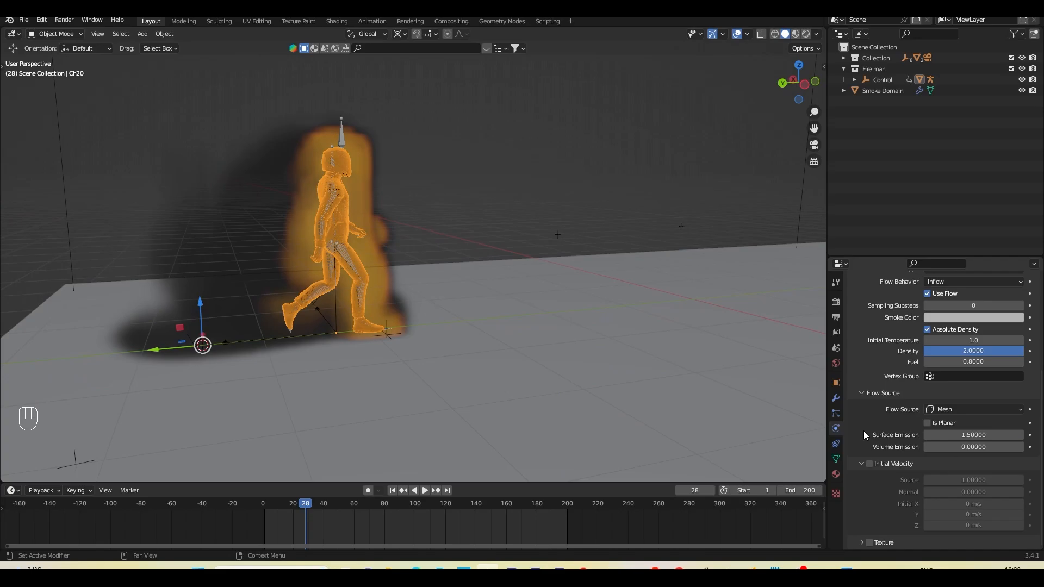
{"action": "left_click", "coordinate": [870, 464]}
{"action": "left_click", "coordinate": [985, 493]}
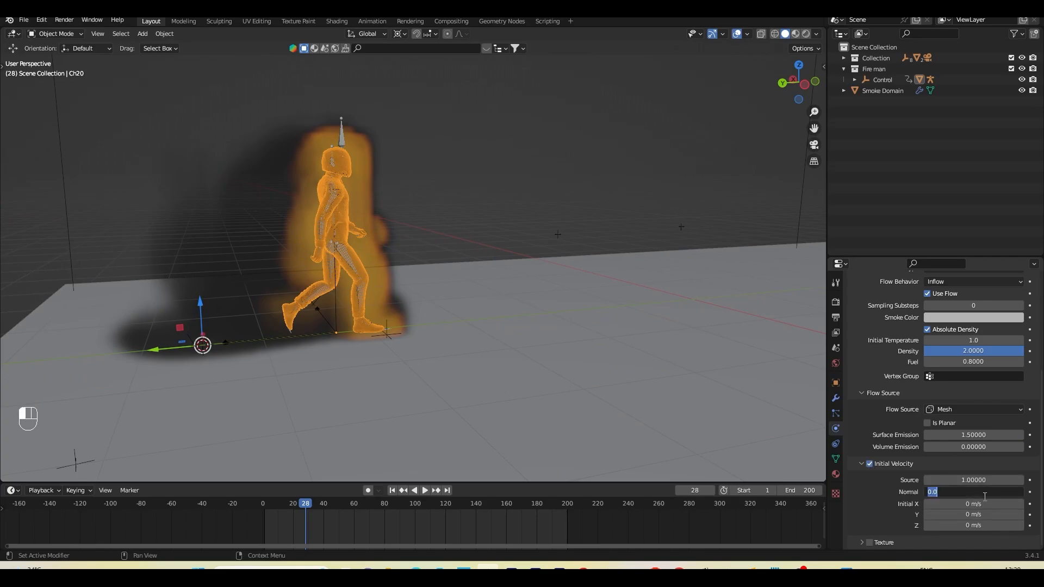
{"action": "type", "text": "1"}
{"action": "key", "text": "Return"}
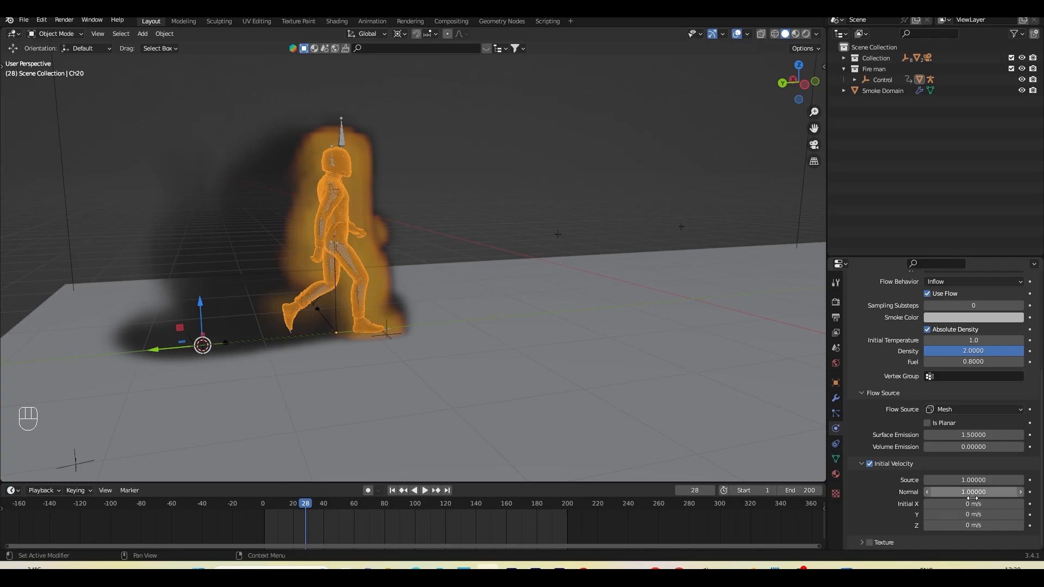
{"action": "left_click", "coordinate": [973, 516]}
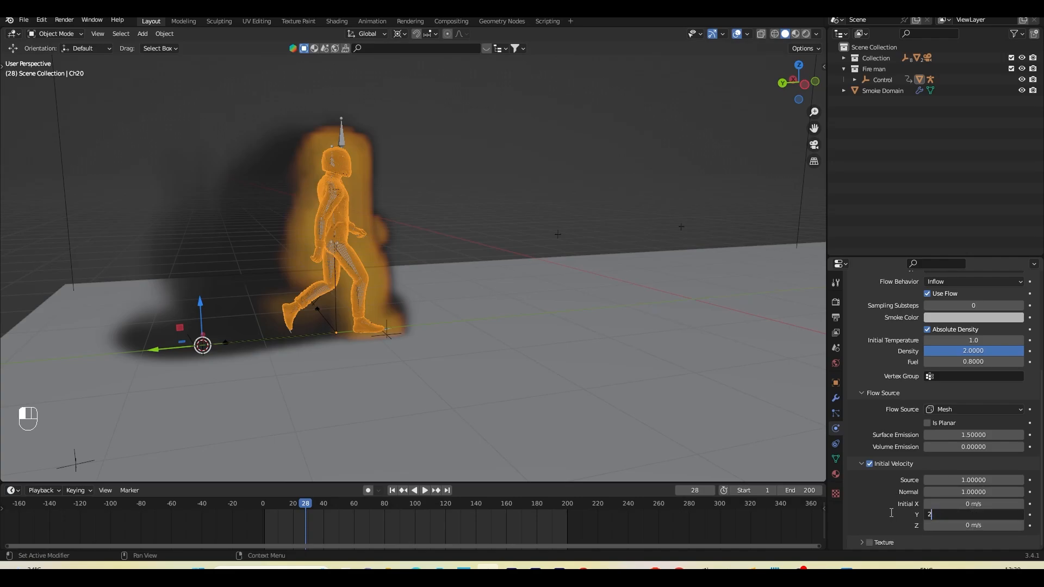
{"action": "key", "text": "Return"}
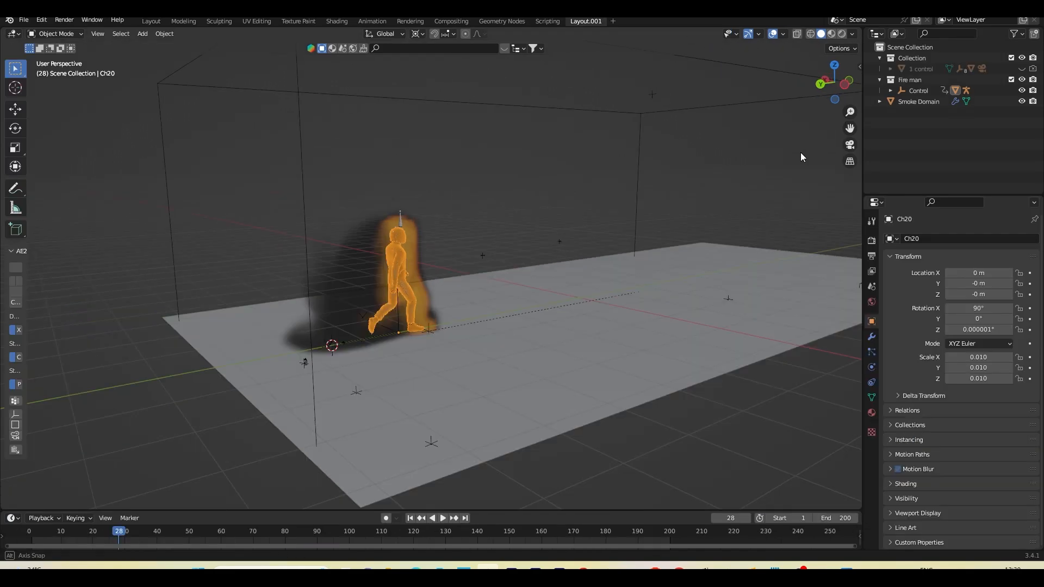
Step: Examine the burning character and its trailing smoke from above and from the side
{"action": "middle_click_drag", "start_coordinate": [801, 152], "coordinate": [826, 142]}
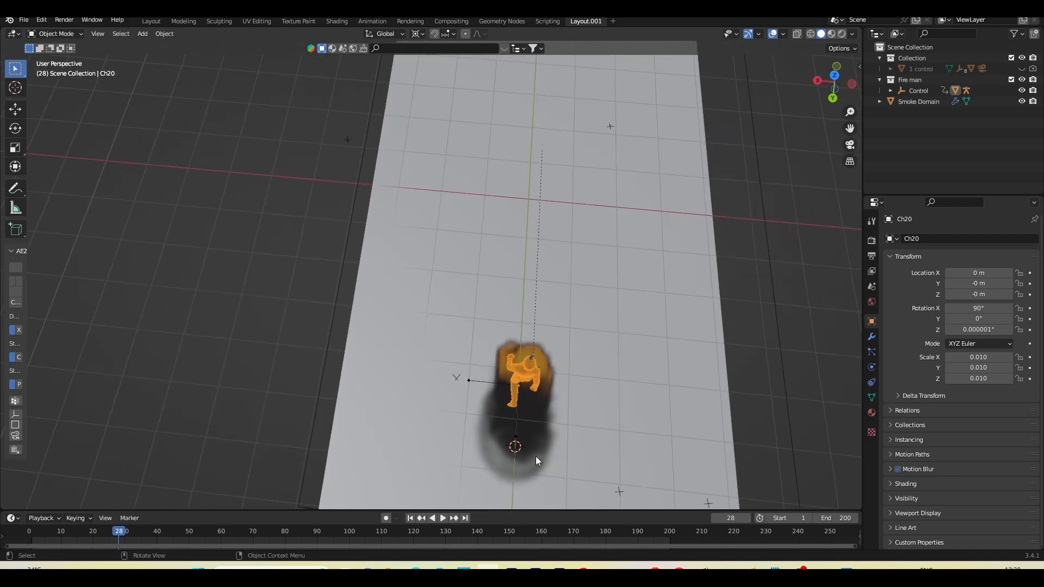
{"action": "middle_click_drag", "start_coordinate": [690, 359], "coordinate": [412, 294]}
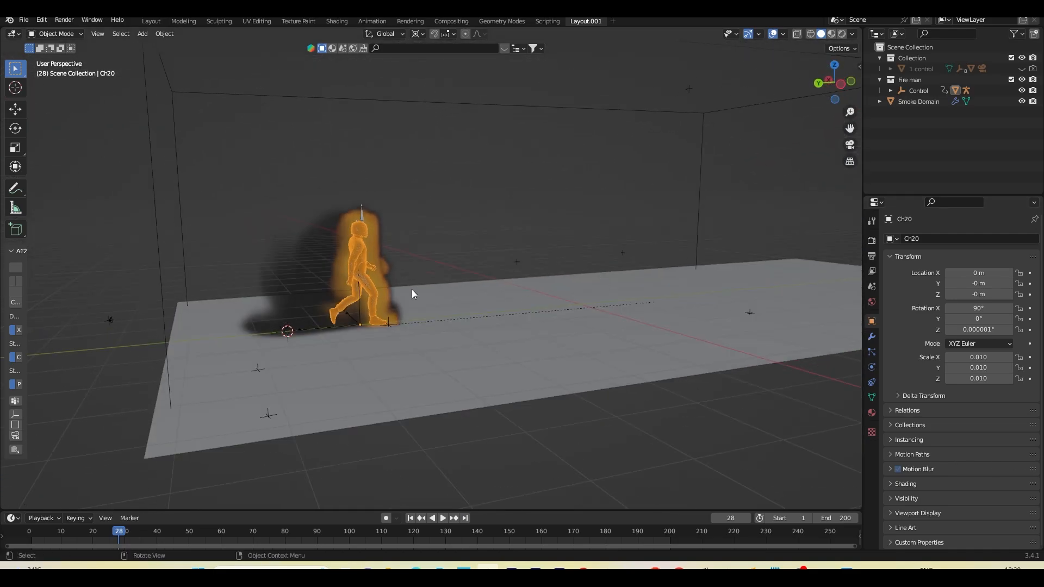
Step: Set the smoke domain's Resolution Divisions to 102 and play the simulation from the first frame to frame 46
{"action": "left_click", "coordinate": [871, 367]}
{"action": "scroll", "coordinate": [958, 507], "scroll_direction": "down", "scroll_amount": 2}
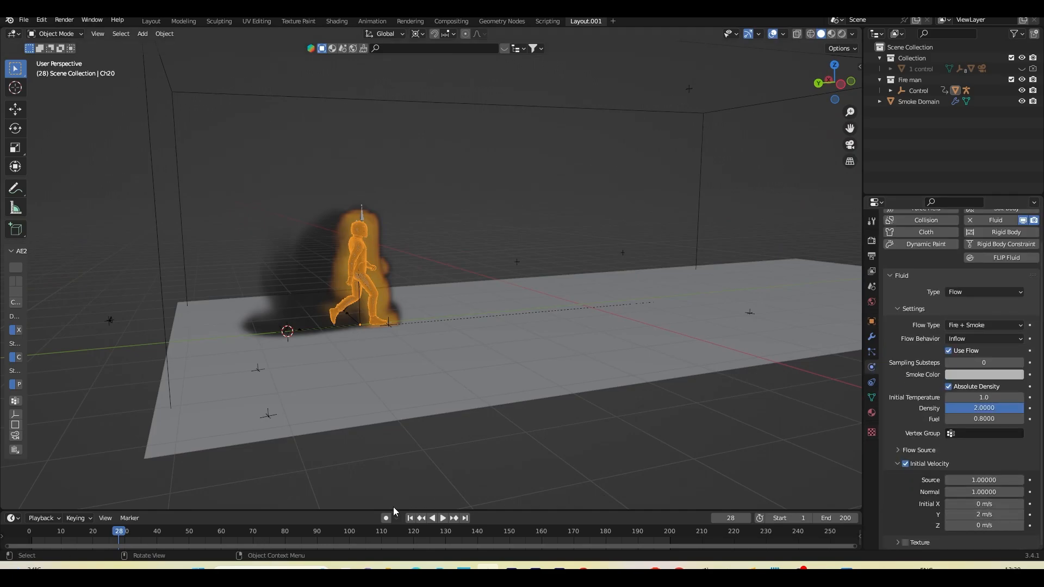
{"action": "left_click", "coordinate": [410, 519]}
{"action": "left_click", "coordinate": [350, 96]}
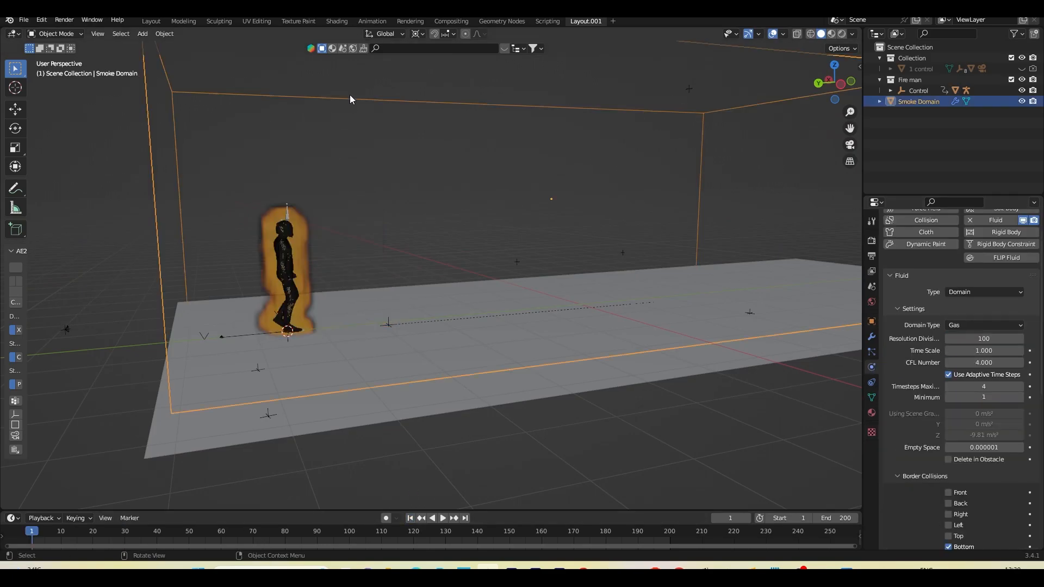
{"action": "double_click", "coordinate": [1021, 338]}
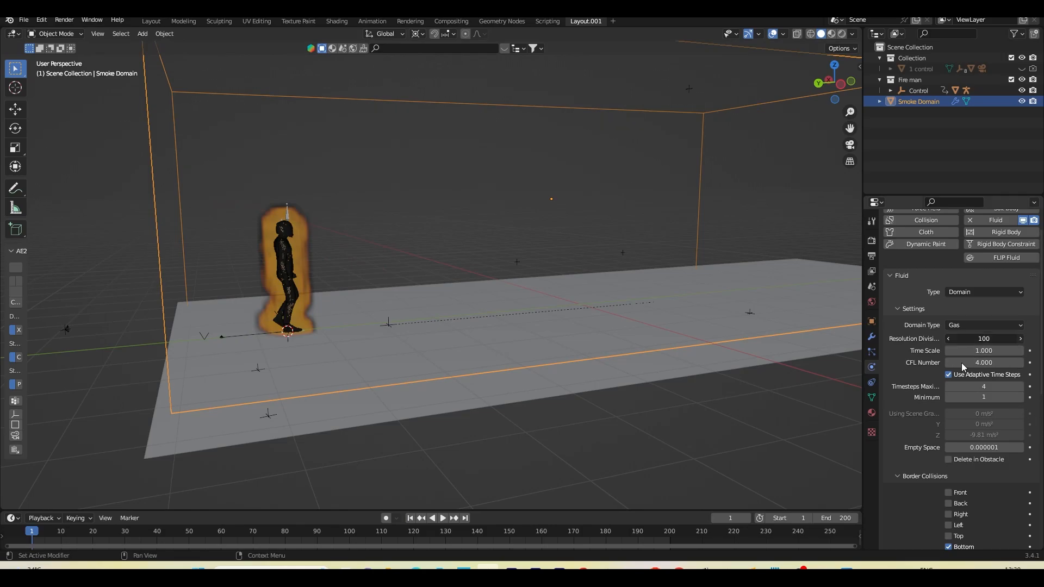
{"action": "left_click", "coordinate": [443, 518]}
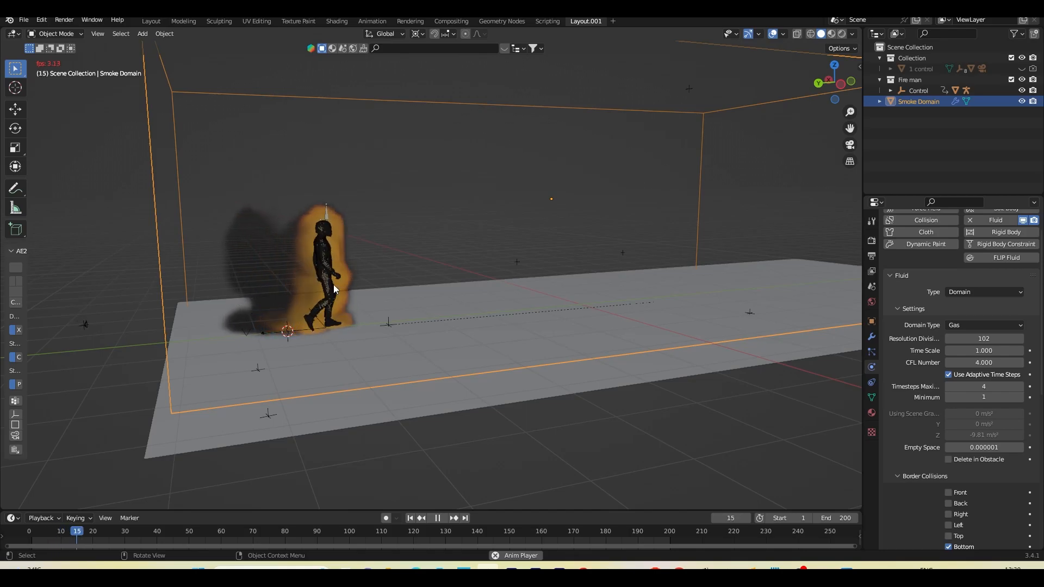
{"action": "middle_click_drag", "start_coordinate": [283, 341], "coordinate": [322, 349]}
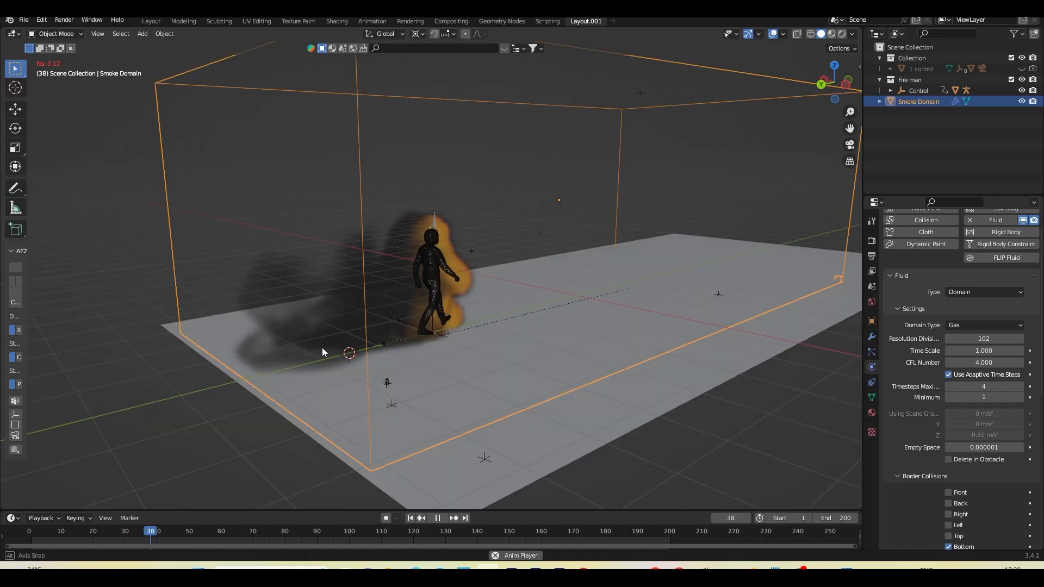
{"action": "key", "text": "space"}
{"action": "middle_click_drag", "start_coordinate": [514, 368], "coordinate": [490, 359]}
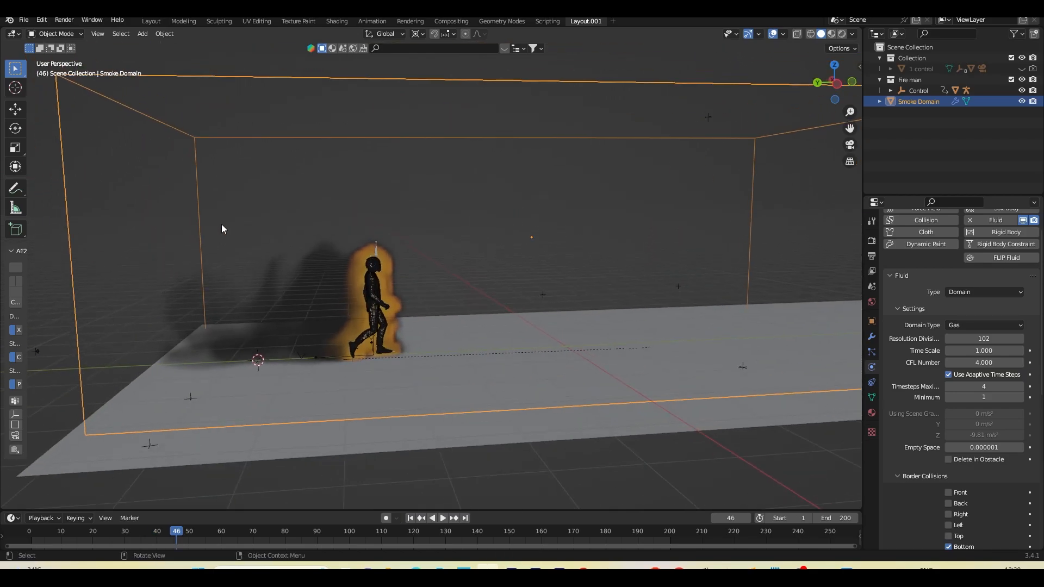
Step: Try a Time Scale of 2 on the smoke domain and replay the simulation from the first frame
{"action": "left_click", "coordinate": [989, 351]}
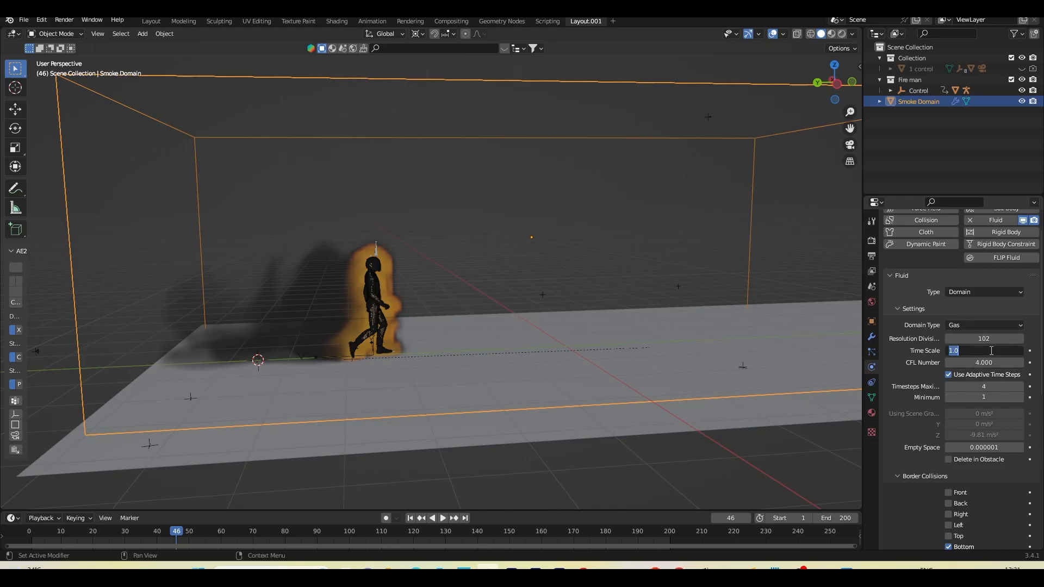
{"action": "key", "text": "Return"}
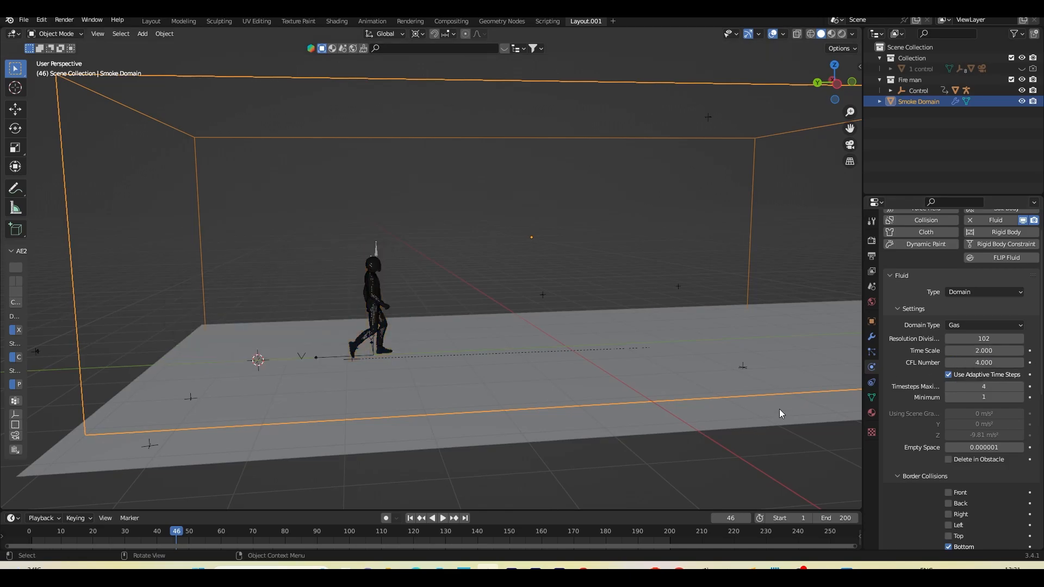
{"action": "left_click", "coordinate": [411, 518]}
{"action": "key", "text": "space"}
{"action": "key", "text": "space"}
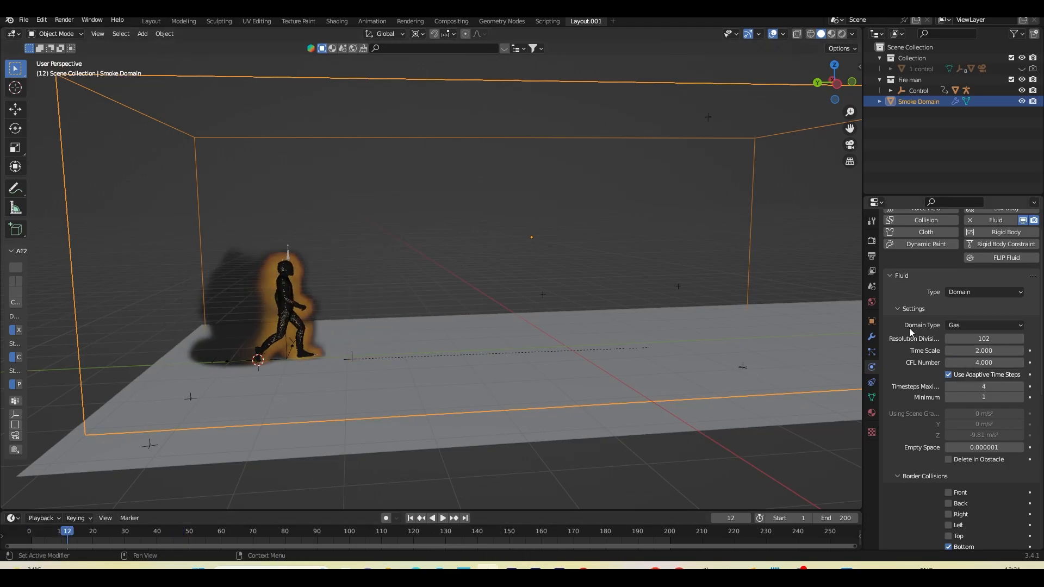
Step: Try a slower domain Time Scale of 0.8 and replay the simulation to frame 37
{"action": "left_click", "coordinate": [969, 350]}
{"action": "type", "text": "1"}
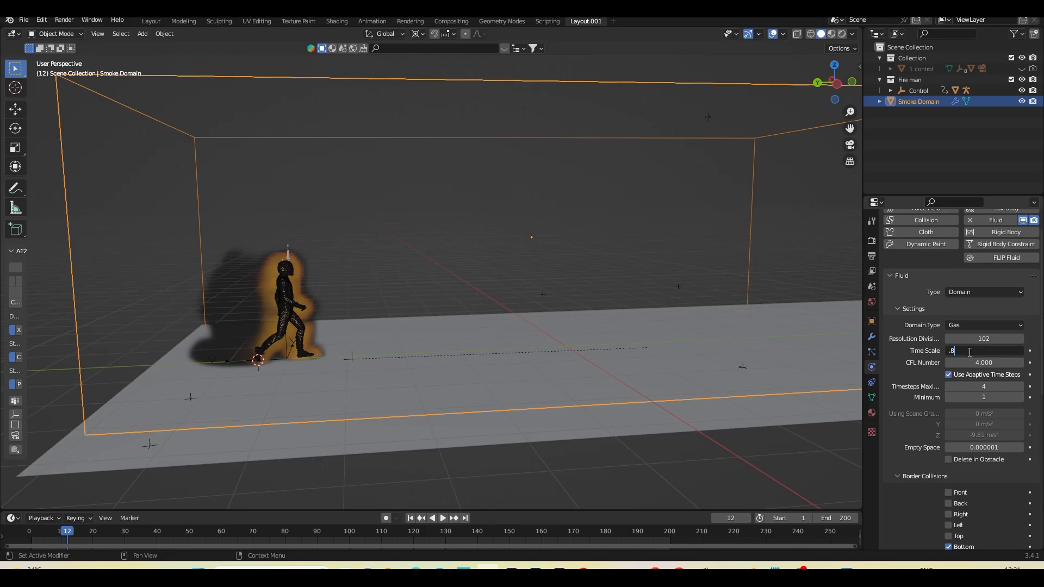
{"action": "key", "text": "Return"}
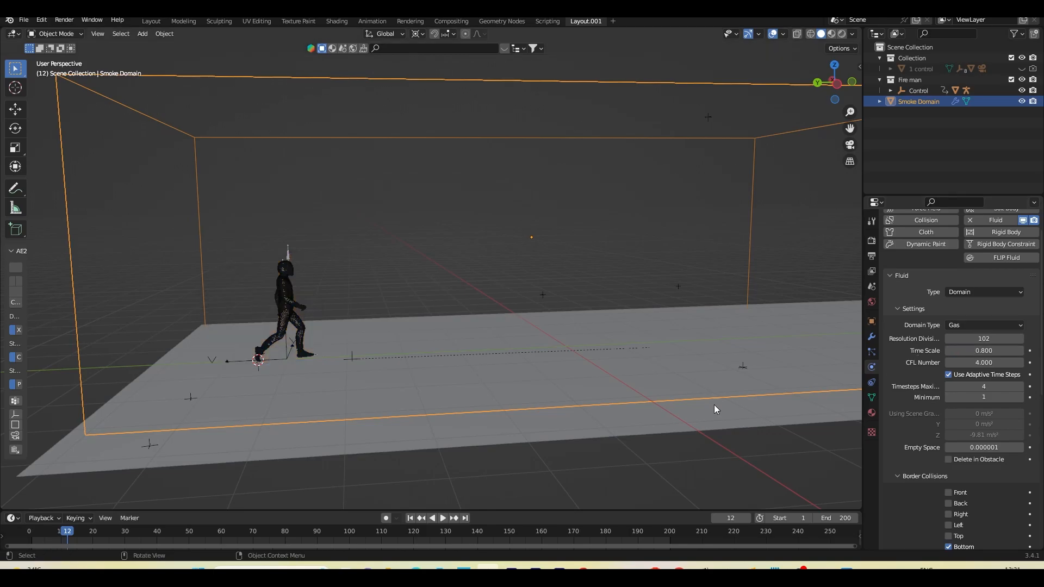
{"action": "left_click", "coordinate": [411, 518]}
{"action": "left_click", "coordinate": [442, 518]}
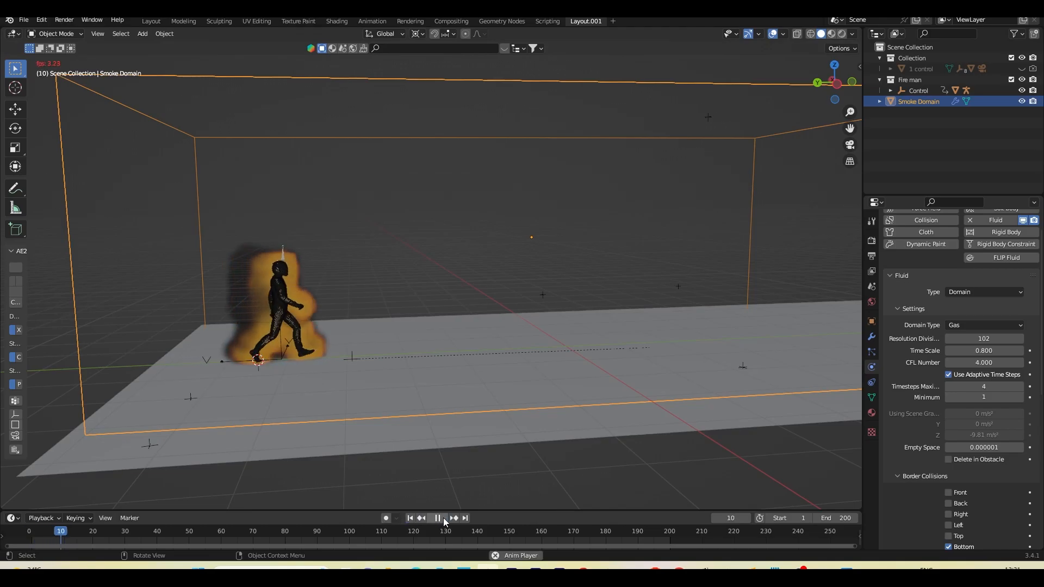
{"action": "left_click", "coordinate": [443, 518]}
Step: Set the domain's Time Scale to 0.9, replay the simulation to frame 11, and widen the settings area
{"action": "left_click", "coordinate": [985, 351]}
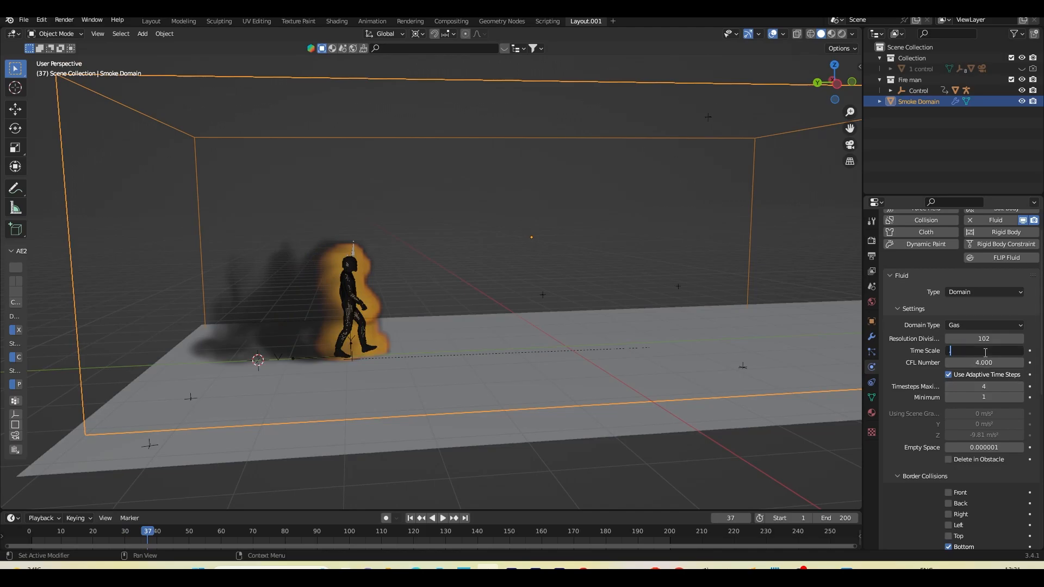
{"action": "type", "text": ".9"}
{"action": "key", "text": "Return"}
{"action": "left_click", "coordinate": [411, 518]}
{"action": "left_click", "coordinate": [443, 518]}
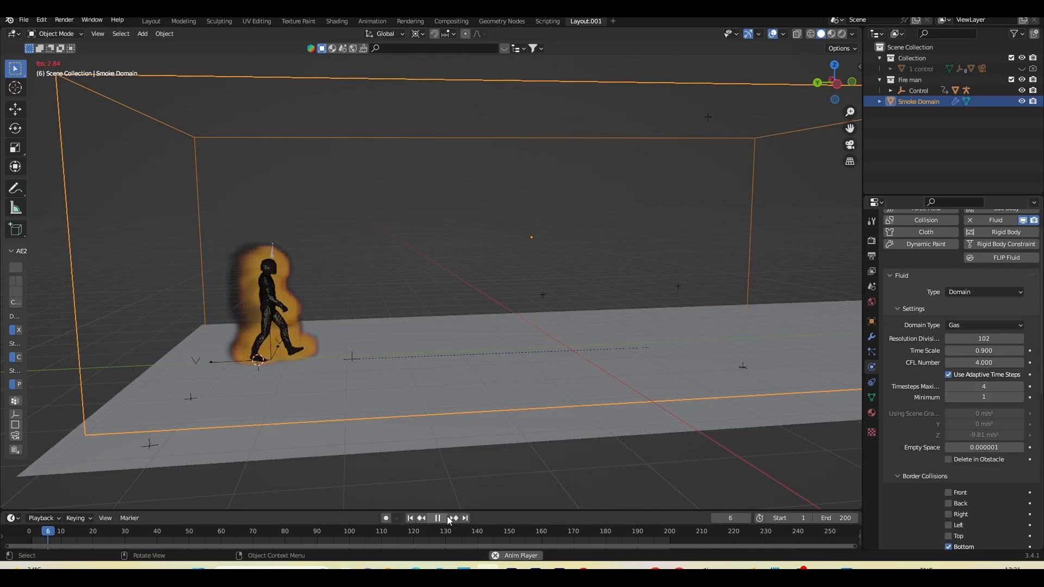
{"action": "left_click", "coordinate": [439, 518]}
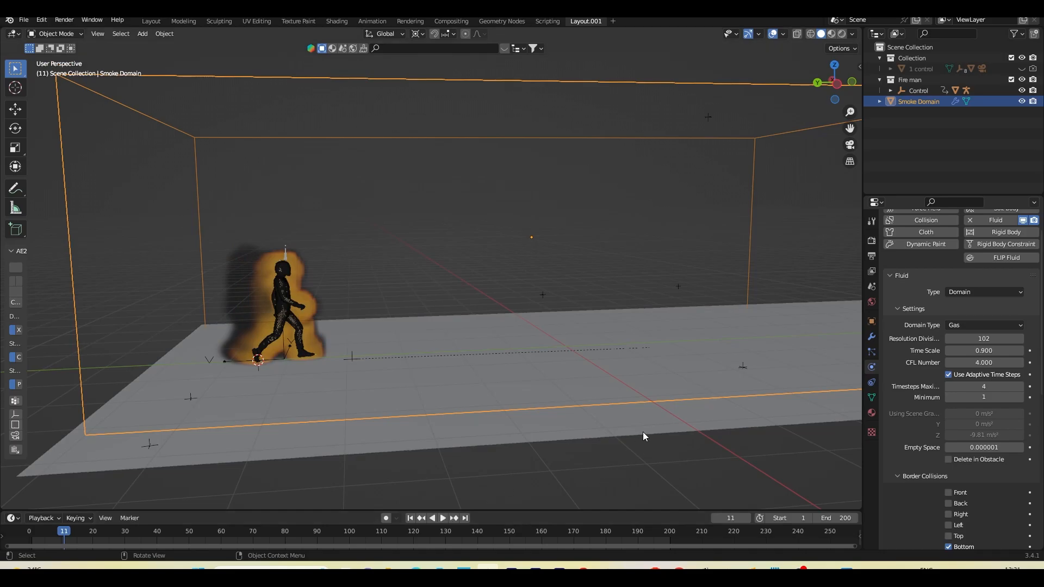
{"action": "middle_click_drag", "start_coordinate": [642, 432], "coordinate": [650, 430]}
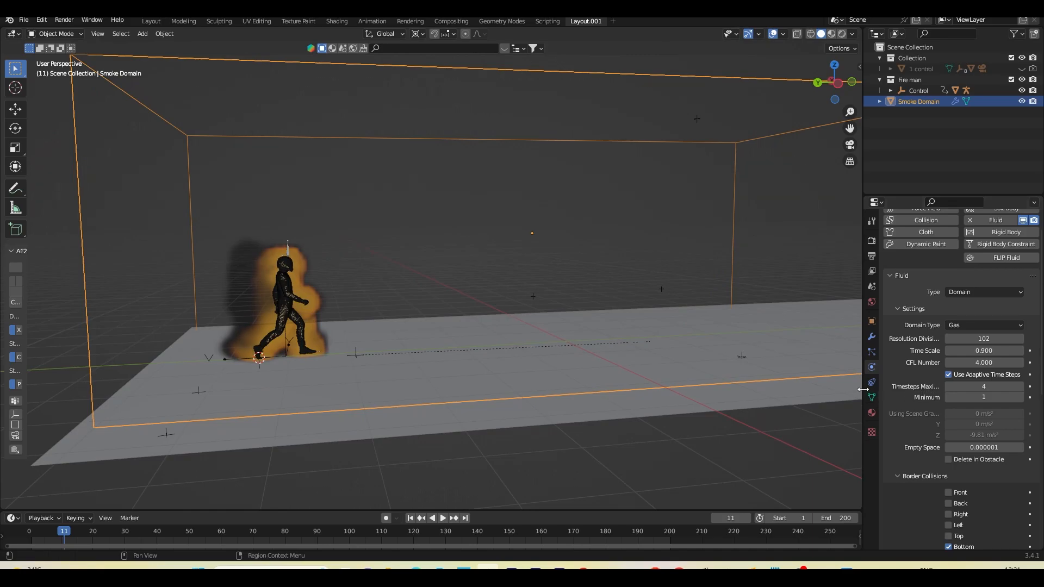
{"action": "left_click_drag", "start_coordinate": [863, 390], "coordinate": [839, 389]}
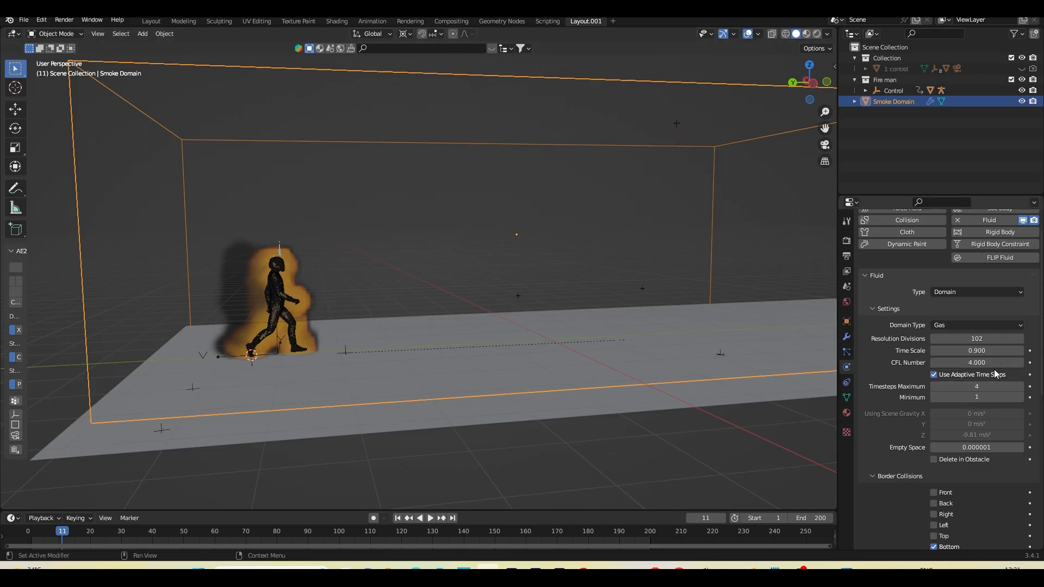
Step: Play the simulation on to frame 25 and set the character flow's Sampling Substeps to 2
{"action": "left_click", "coordinate": [278, 311]}
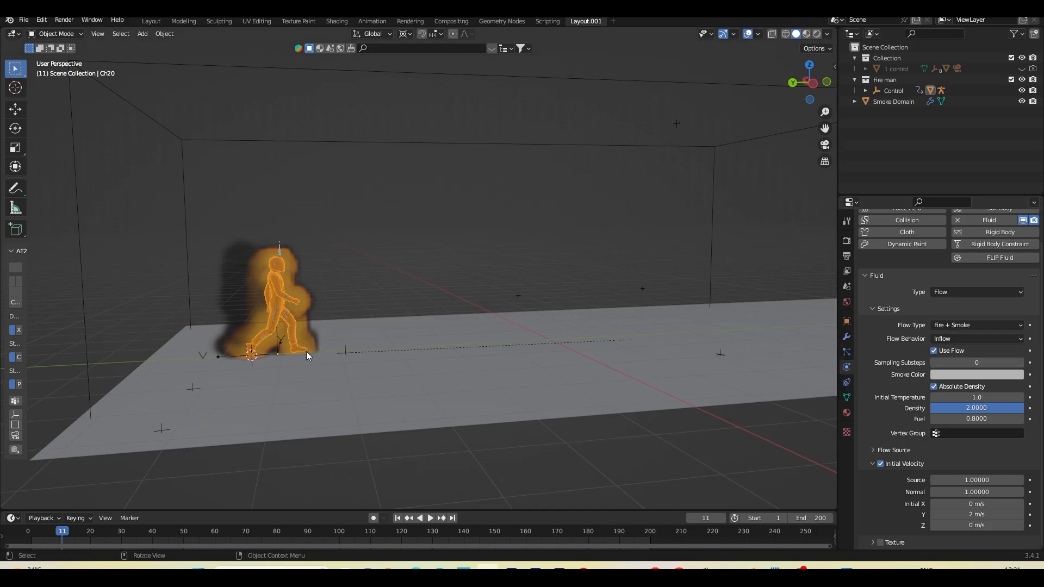
{"action": "middle_click_drag", "start_coordinate": [305, 351], "coordinate": [338, 348]}
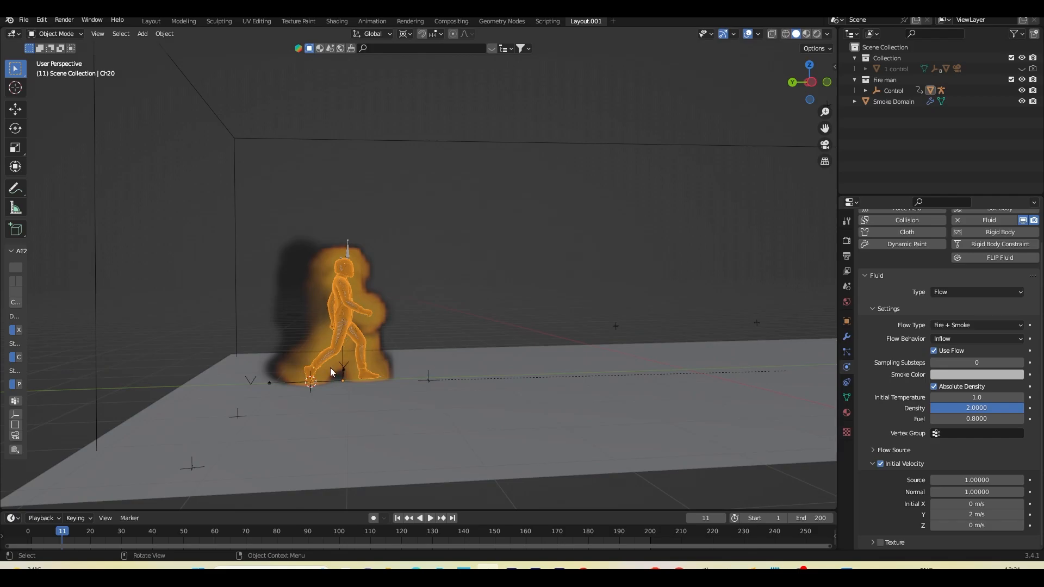
{"action": "left_click", "coordinate": [432, 521]}
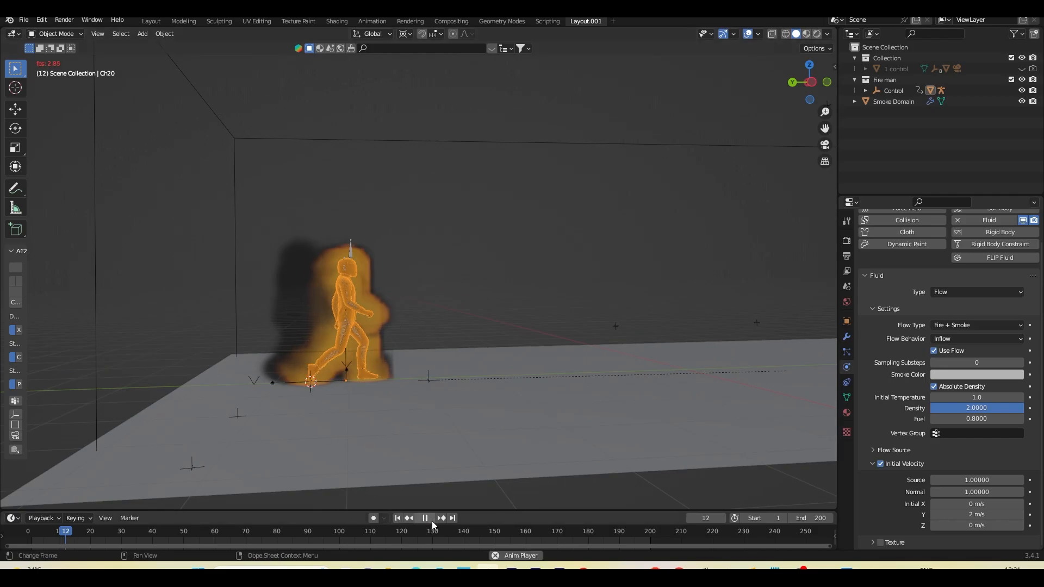
{"action": "left_click", "coordinate": [432, 521]}
{"action": "left_click", "coordinate": [961, 365]}
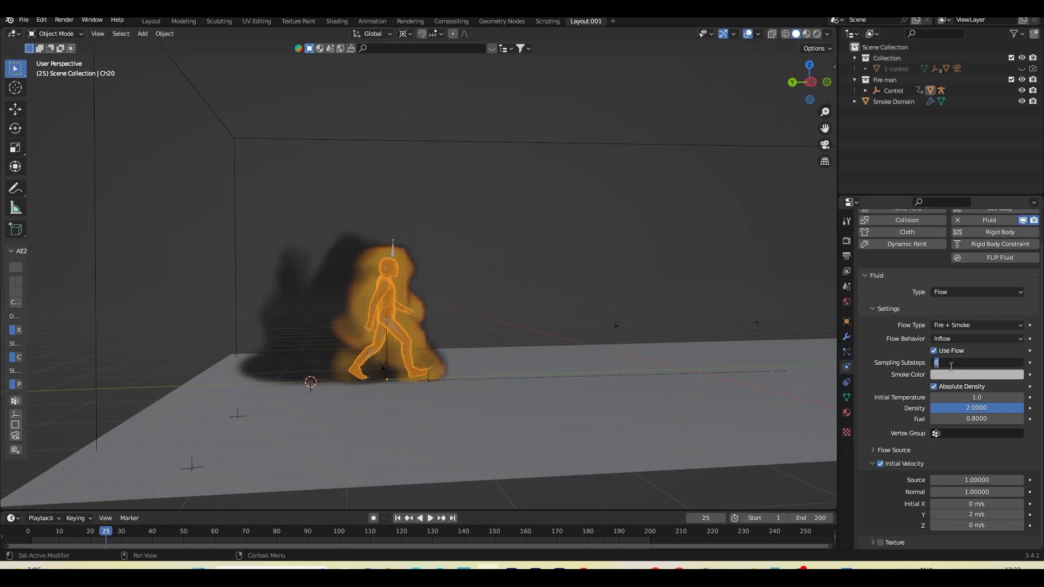
{"action": "type", "text": "2"}
{"action": "left_click", "coordinate": [906, 367]}
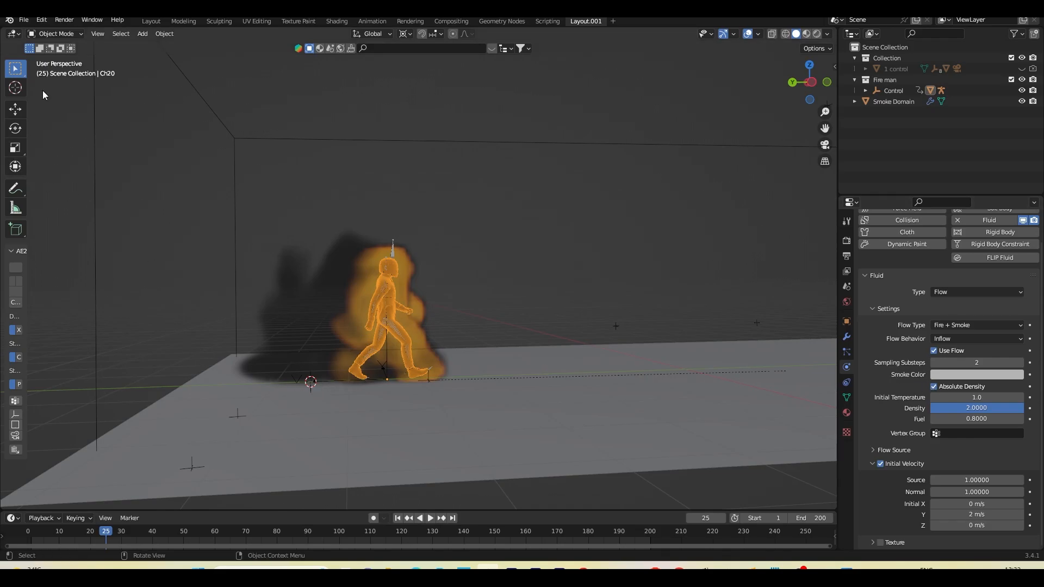
Step: Sketch a small freehand annotation on the floor behind the smoke trail and delete its note layer
{"action": "left_click", "coordinate": [16, 188]}
{"action": "left_click_drag", "start_coordinate": [184, 376], "coordinate": [195, 373]}
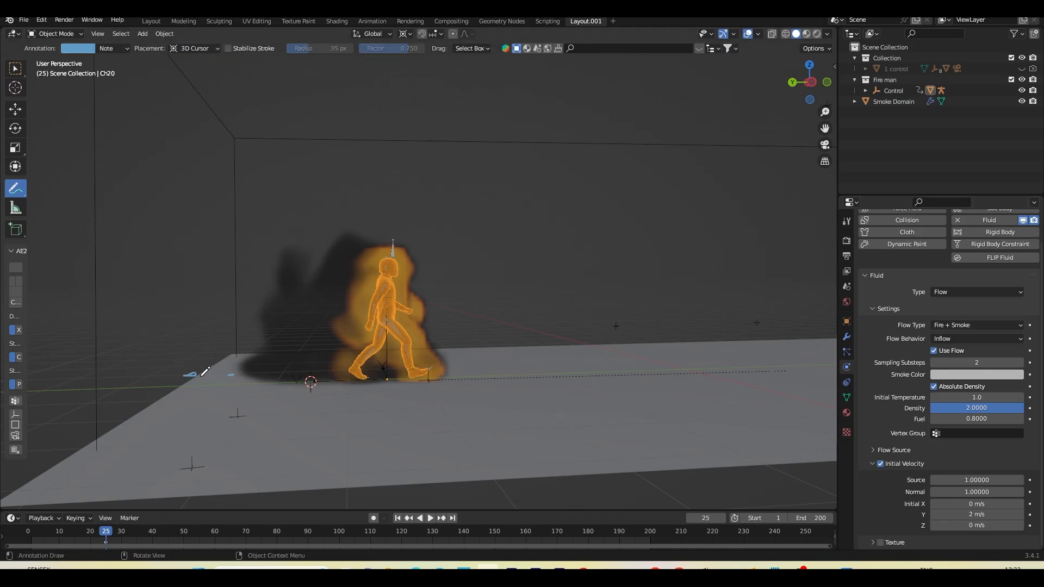
{"action": "mouse_move", "coordinate": [202, 376]}
{"action": "left_mouse_down"}
{"action": "mouse_move", "coordinate": [226, 372]}
{"action": "mouse_move", "coordinate": [191, 372]}
{"action": "mouse_move", "coordinate": [224, 372]}
{"action": "left_mouse_up"}
{"action": "left_click", "coordinate": [118, 54]}
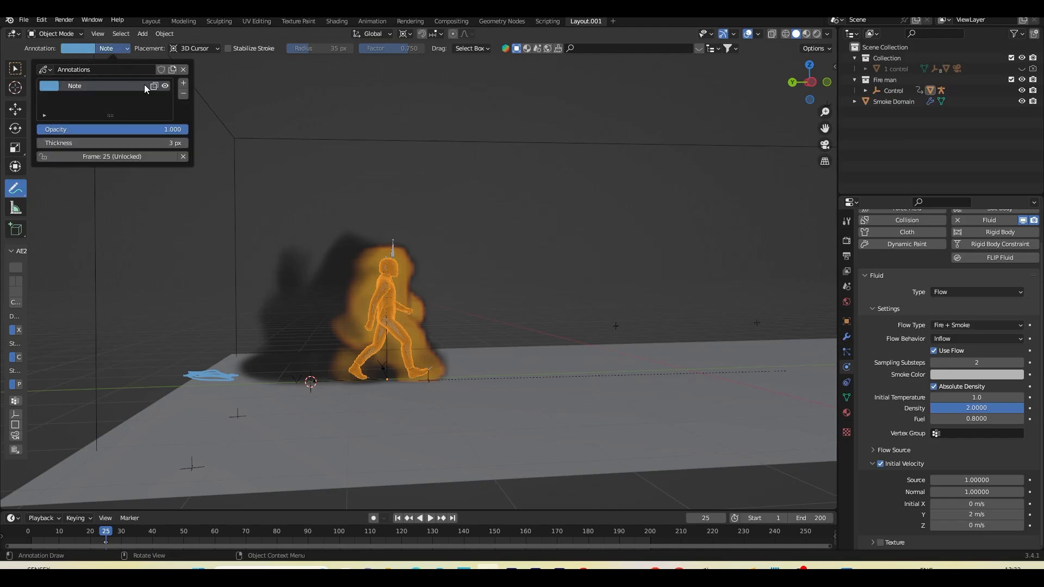
{"action": "left_click", "coordinate": [188, 94]}
{"action": "left_click", "coordinate": [15, 109]}
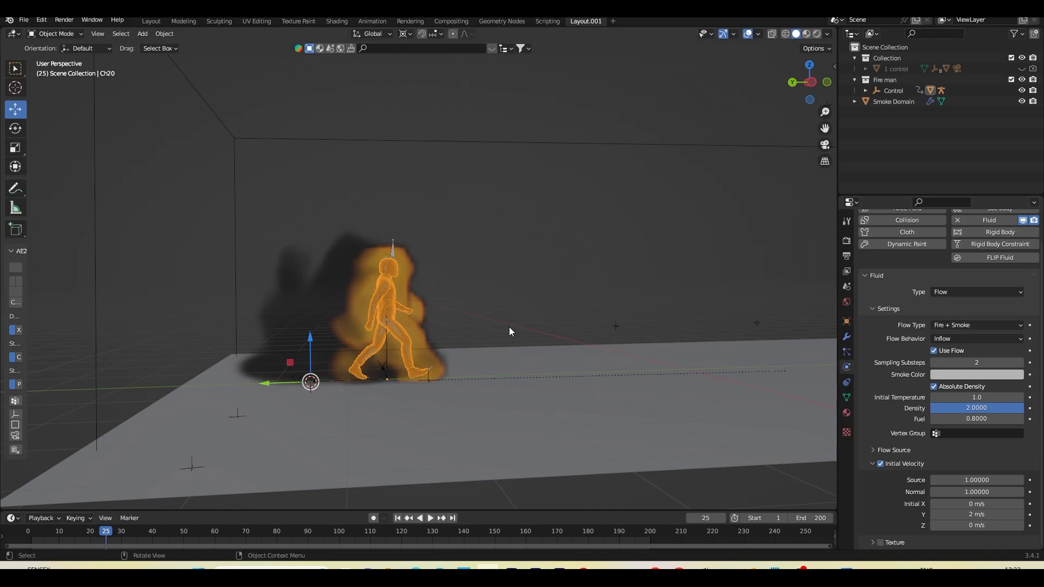
Step: Set the smoke domain's adaptive timesteps to a Maximum of 12 and a Minimum of 4
{"action": "left_click", "coordinate": [477, 136]}
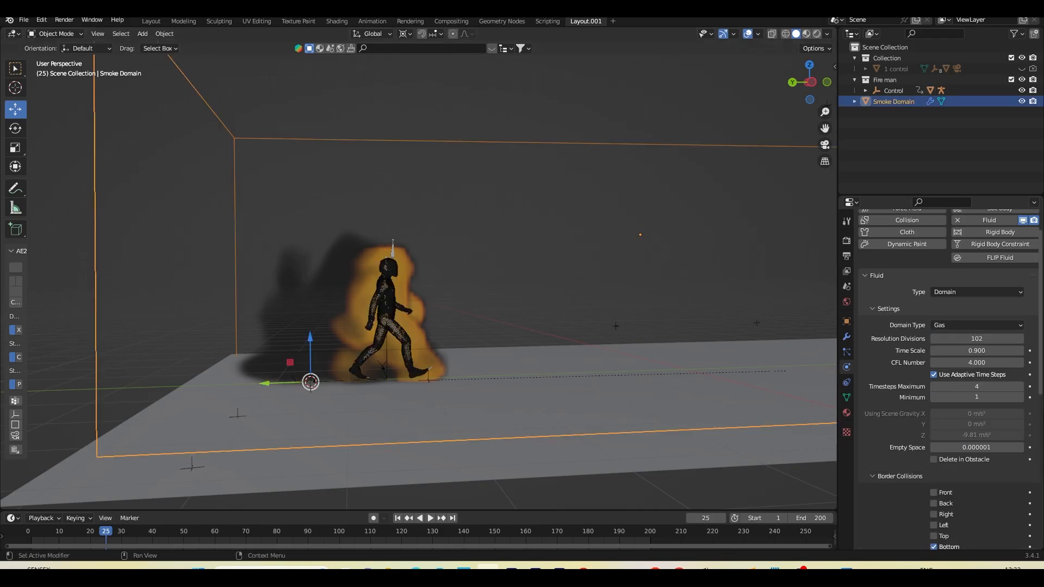
{"action": "left_click", "coordinate": [974, 387]}
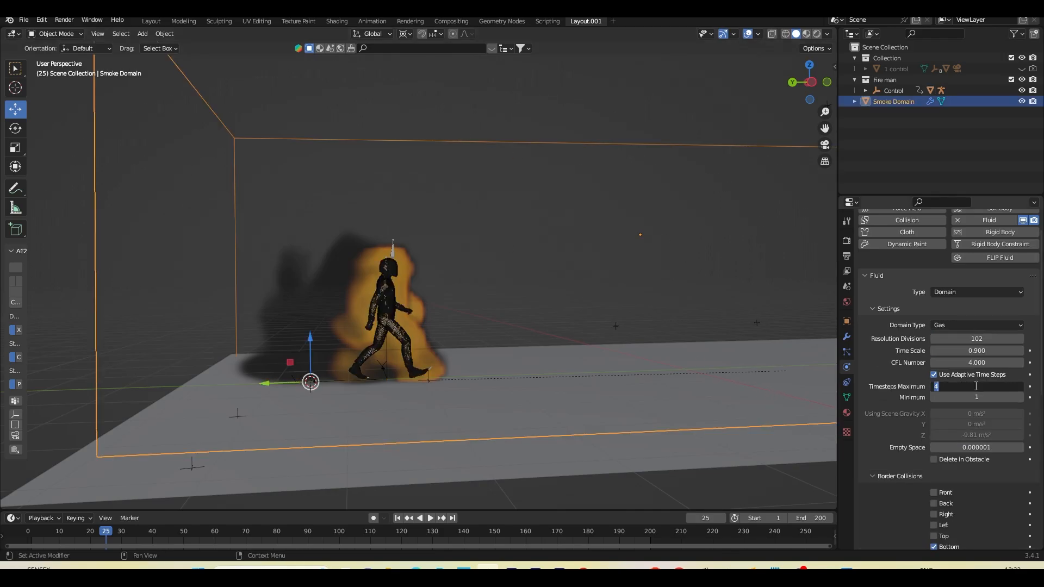
{"action": "type", "text": "12"}
{"action": "key", "text": "Return"}
{"action": "left_click", "coordinate": [975, 399]}
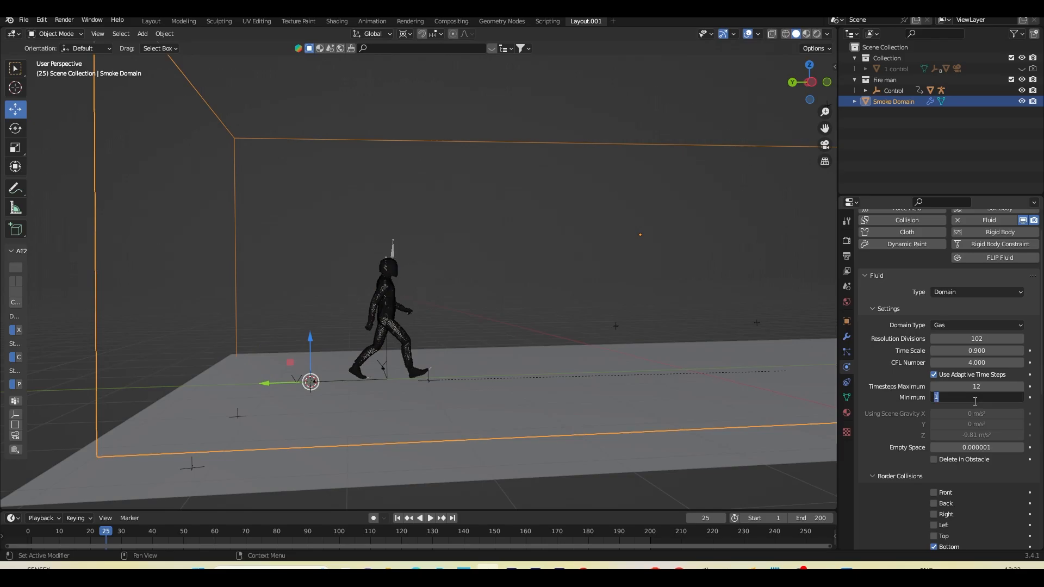
{"action": "type", "text": "3"}
{"action": "left_click", "coordinate": [892, 400]}
{"action": "left_click", "coordinate": [976, 397]}
{"action": "type", "text": "4"}
{"action": "left_click", "coordinate": [899, 400]}
Step: Expand the domain's Fire settings and set the cache End frame to 100
{"action": "scroll", "coordinate": [902, 470], "scroll_direction": "down", "scroll_amount": 10}
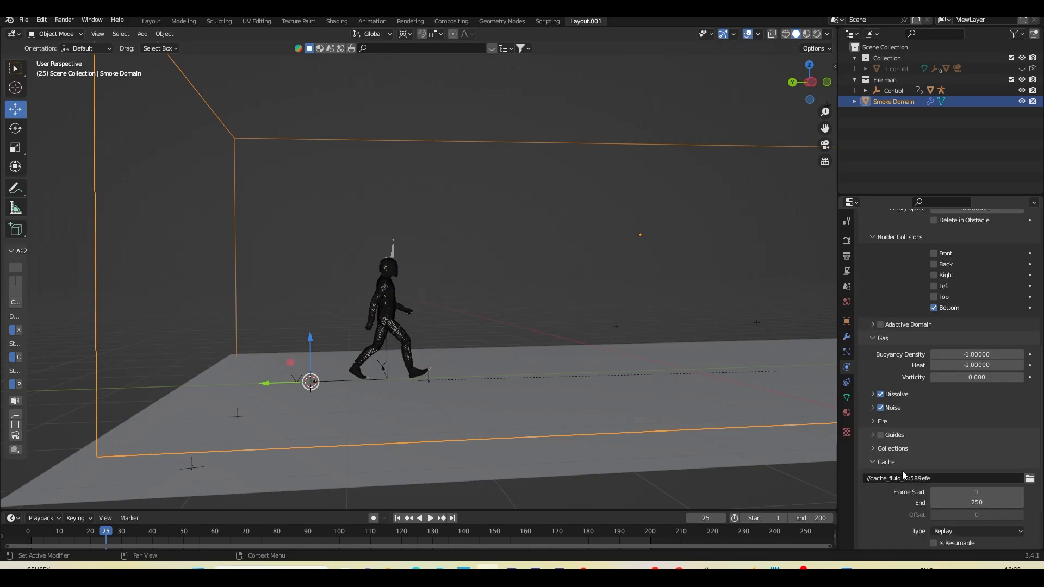
{"action": "left_click", "coordinate": [883, 423]}
{"action": "scroll", "coordinate": [905, 470], "scroll_direction": "down", "scroll_amount": 5}
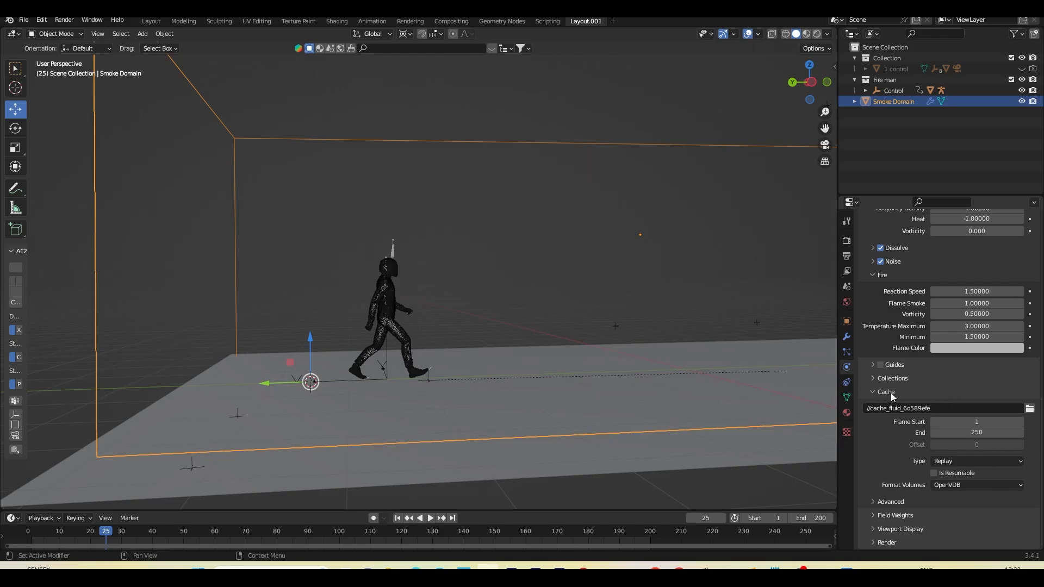
{"action": "left_click", "coordinate": [979, 432]}
{"action": "type", "text": "100"}
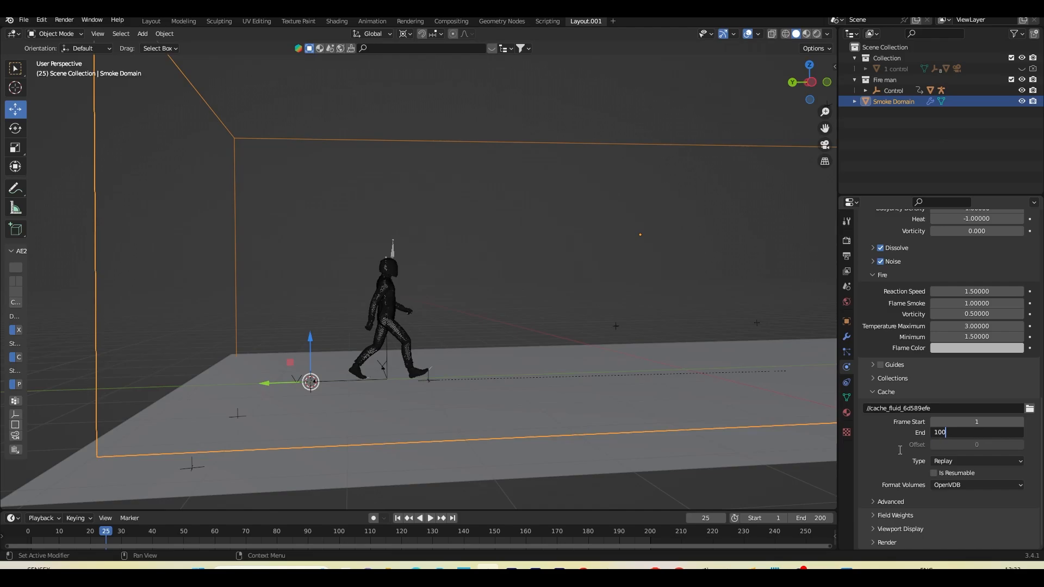
{"action": "key", "text": "Return"}
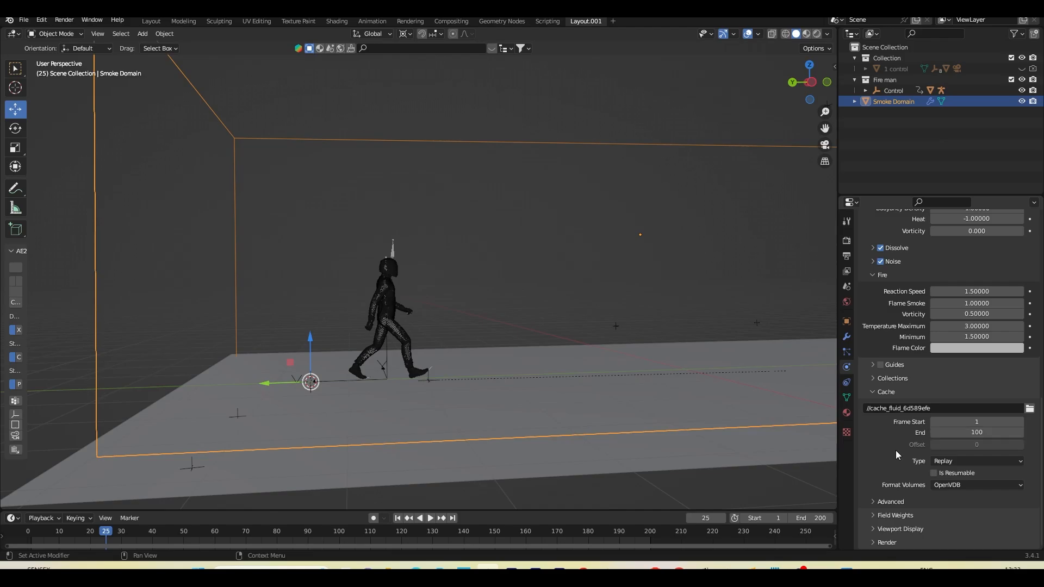
Step: Try the All cache type with a playback from the first frame, and restore the Replay type
{"action": "left_click", "coordinate": [990, 460]}
{"action": "left_click", "coordinate": [965, 499]}
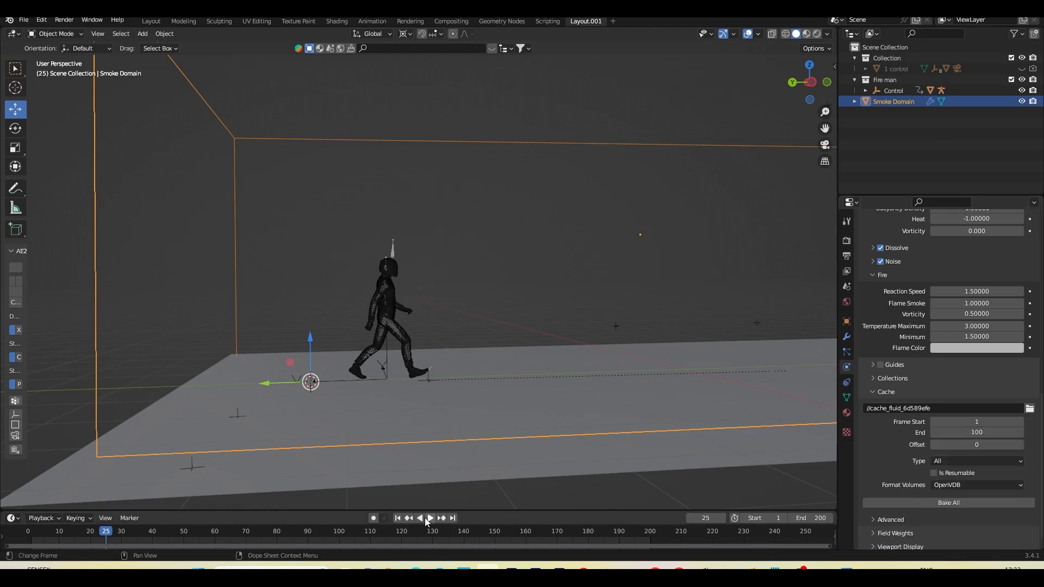
{"action": "left_click", "coordinate": [396, 518]}
{"action": "left_click", "coordinate": [428, 518]}
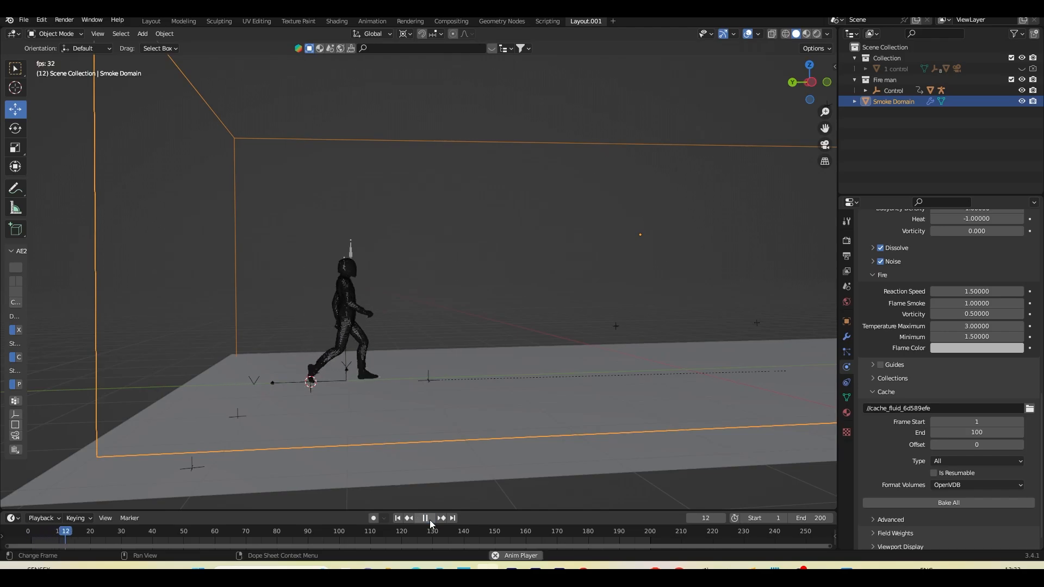
{"action": "left_click", "coordinate": [430, 518]}
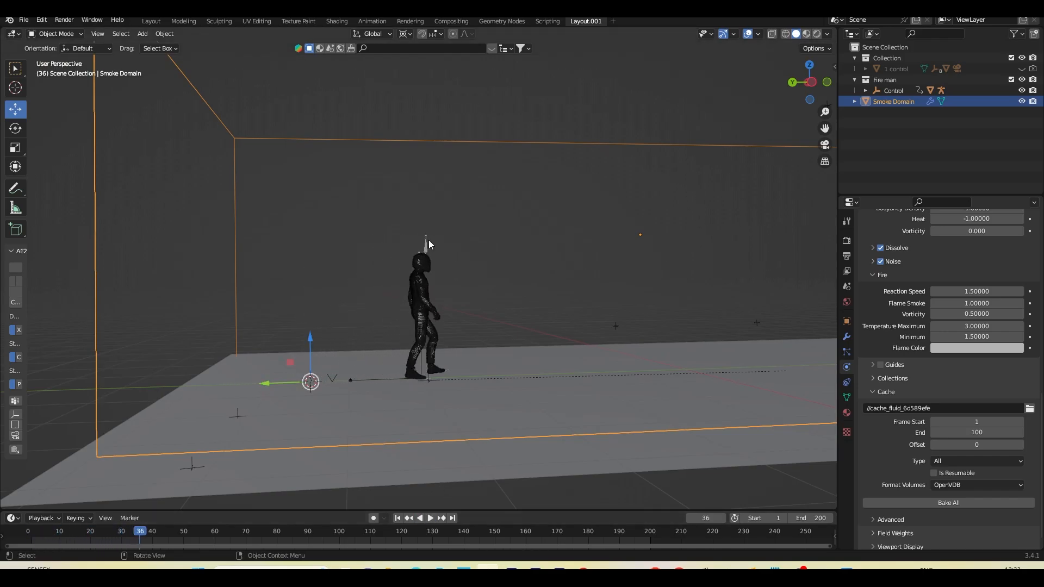
{"action": "left_click", "coordinate": [976, 461]}
{"action": "left_click", "coordinate": [953, 462]}
{"action": "left_click", "coordinate": [945, 474]}
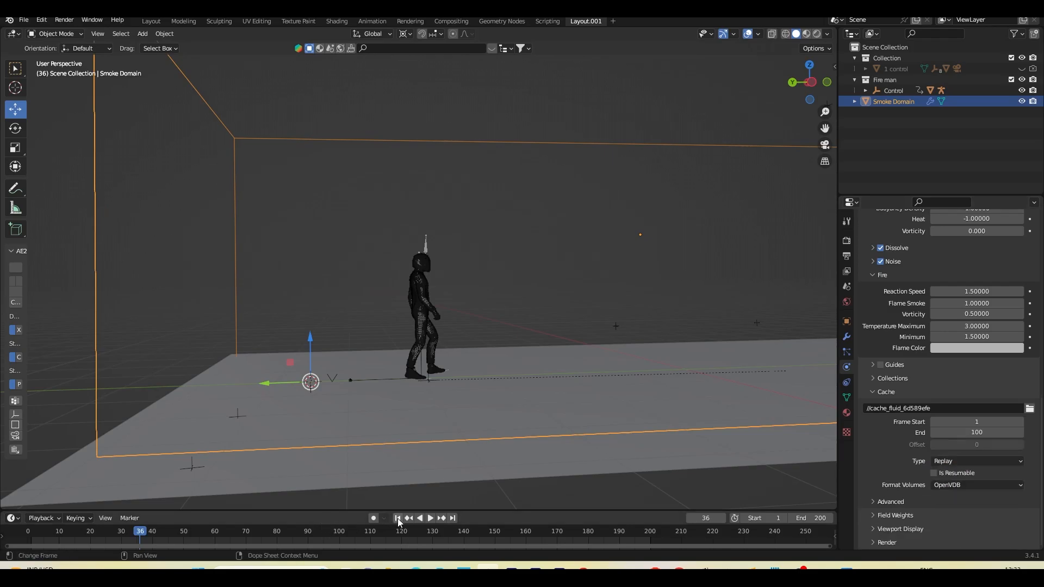
Step: Replay the simulation from the first frame to frame 11 to check the fire with the new timesteps
{"action": "key", "text": "shift+Left"}
{"action": "left_click", "coordinate": [430, 518]}
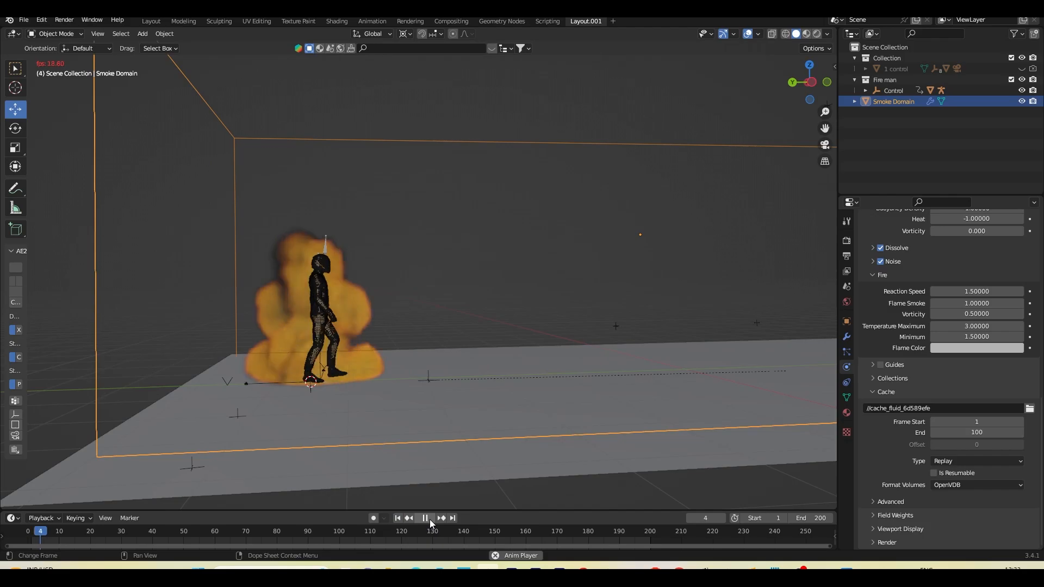
{"action": "left_click", "coordinate": [425, 518]}
{"action": "scroll", "coordinate": [900, 412], "scroll_direction": "up", "scroll_amount": 3}
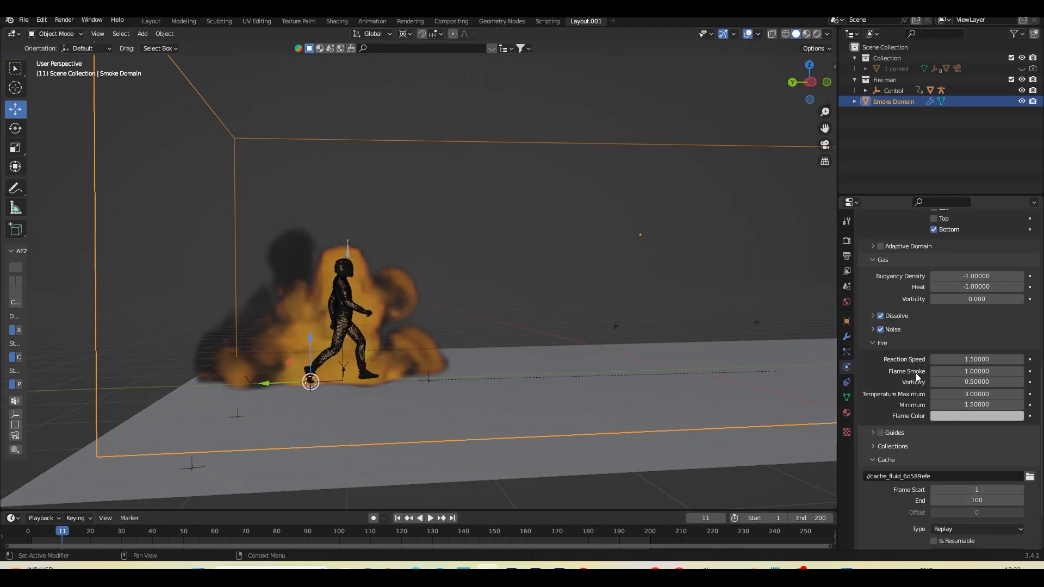
Step: Set the walking man's flow Fuel to 2 and replay the simulation from the first frame
{"action": "left_click", "coordinate": [347, 330]}
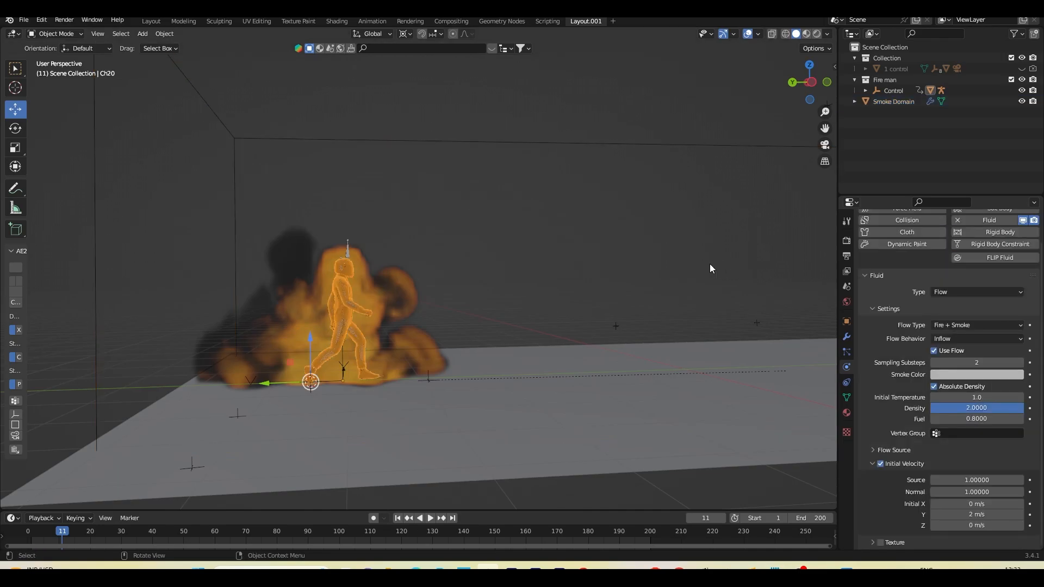
{"action": "left_click", "coordinate": [956, 419]}
{"action": "type", "text": "2"}
{"action": "key", "text": "Return"}
{"action": "left_click", "coordinate": [397, 518]}
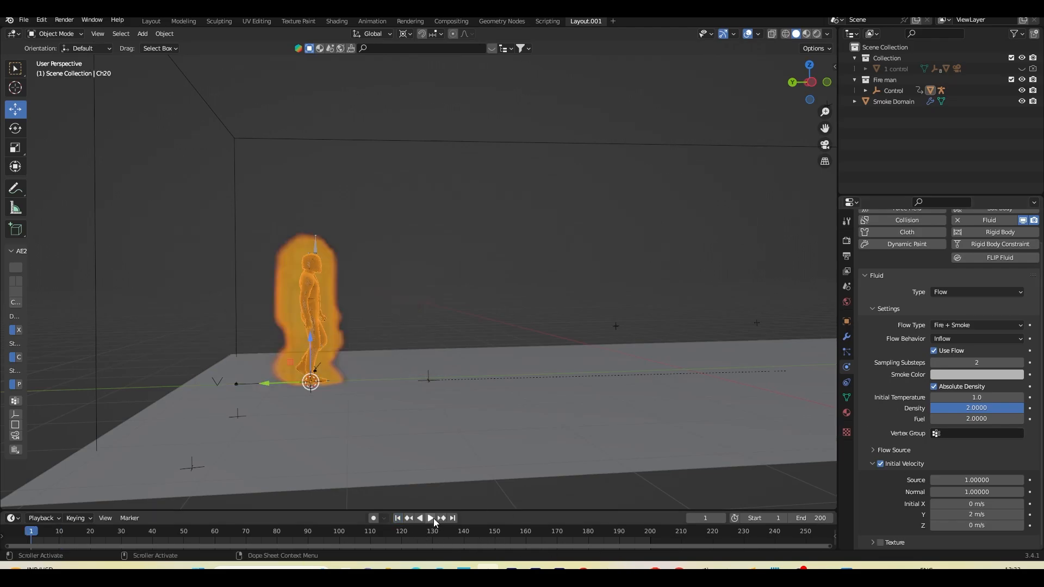
{"action": "left_click", "coordinate": [432, 517]}
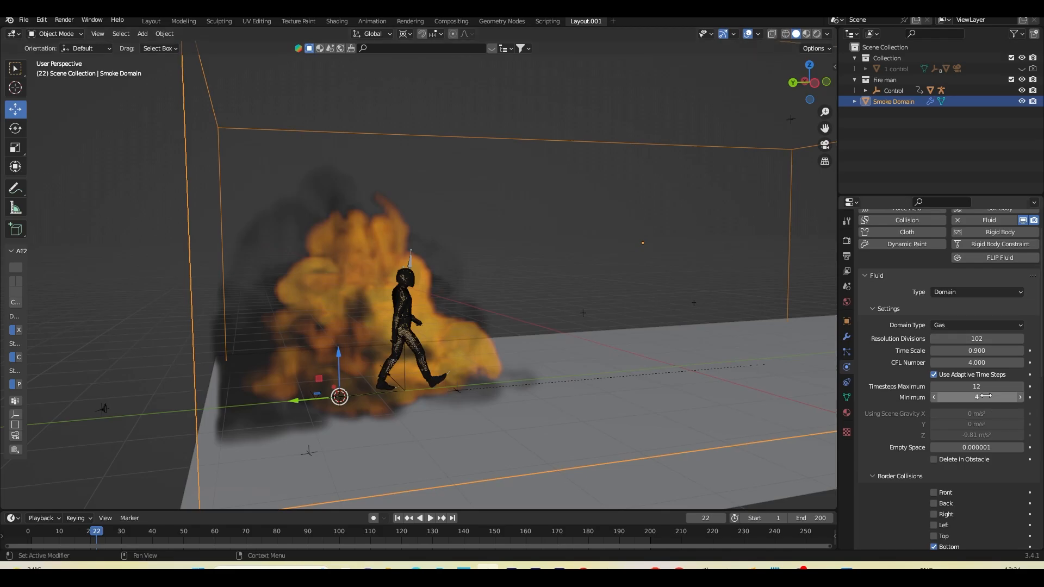
Step: Set the smoke domain's Timesteps Maximum to 4 and Minimum to 1
{"action": "left_click", "coordinate": [978, 386]}
{"action": "type", "text": "4"}
{"action": "key", "text": "Return"}
{"action": "left_click", "coordinate": [963, 397]}
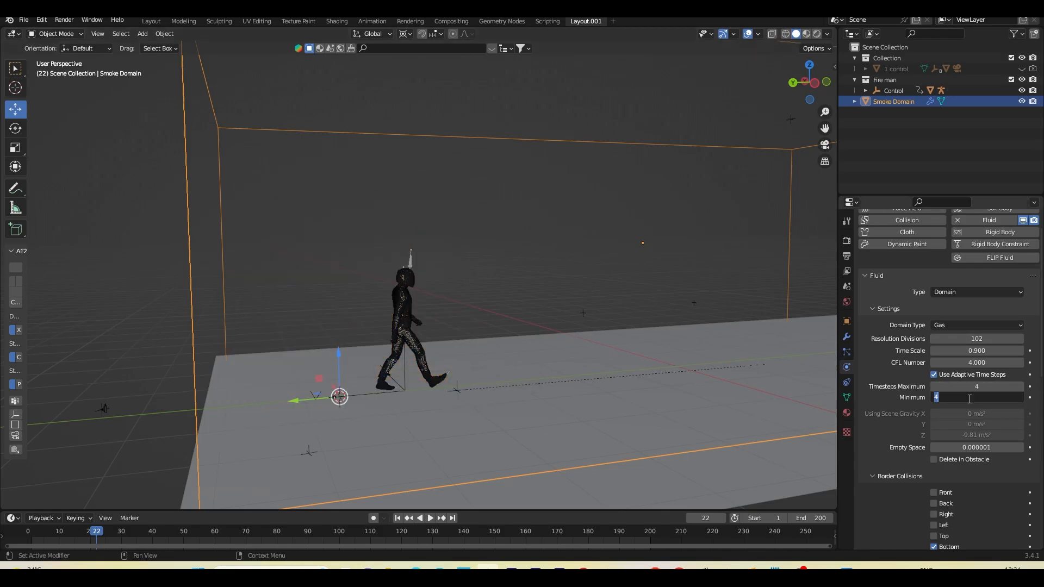
{"action": "type", "text": "1"}
{"action": "key", "text": "Return"}
{"action": "right_click", "coordinate": [975, 388]}
{"action": "left_click", "coordinate": [970, 391]}
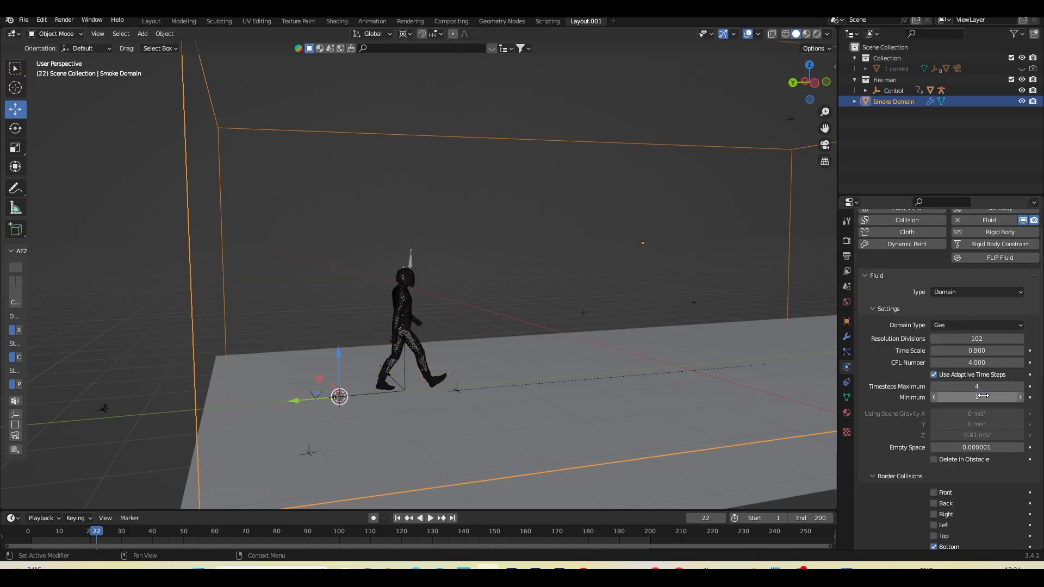
{"action": "right_click", "coordinate": [977, 397]}
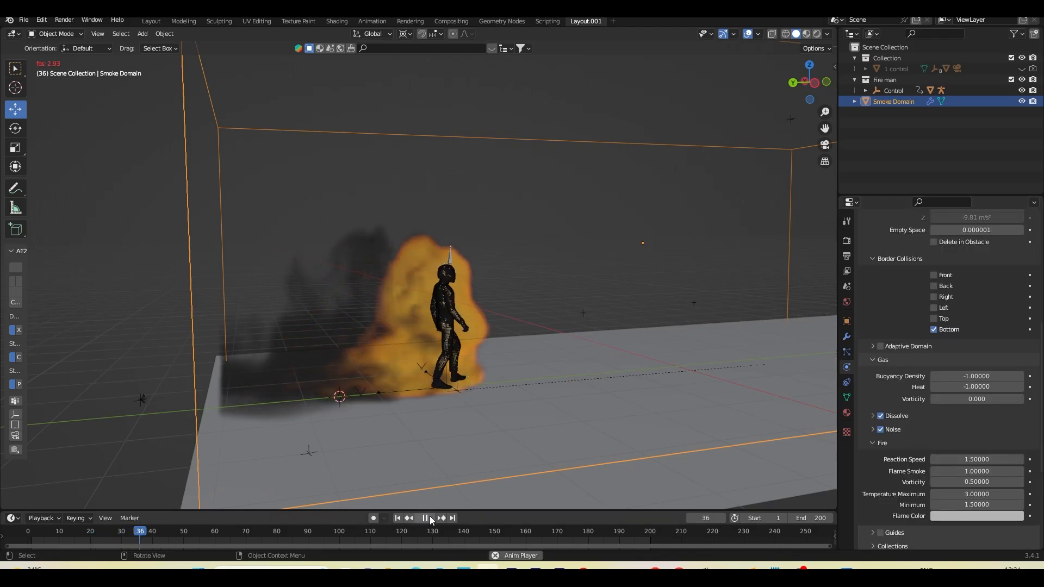
Step: Play the fire simulation from the first frame through the camera view, then stop it
{"action": "left_click", "coordinate": [426, 519]}
{"action": "left_click", "coordinate": [825, 147]}
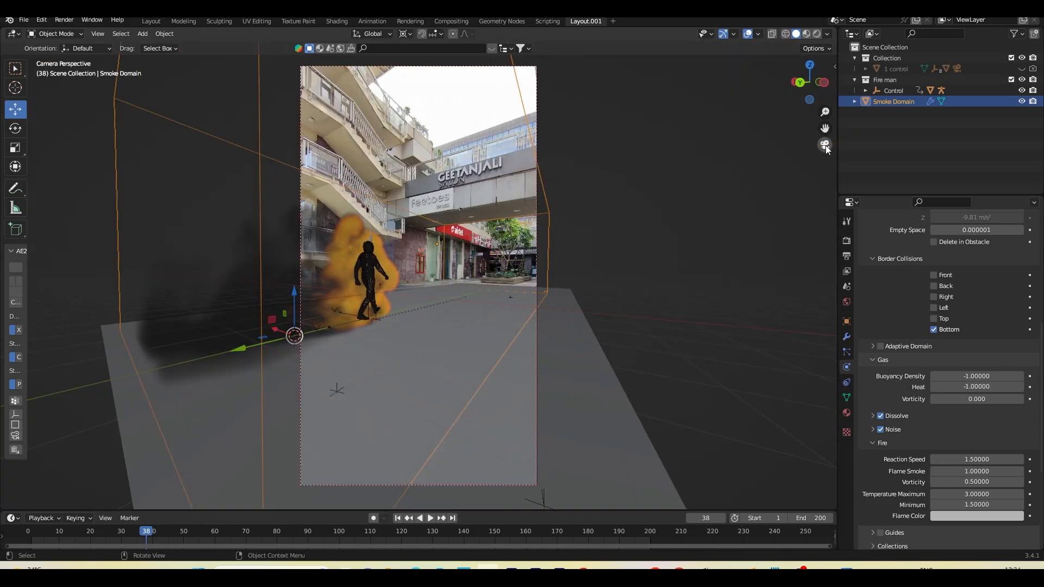
{"action": "left_click", "coordinate": [399, 518]}
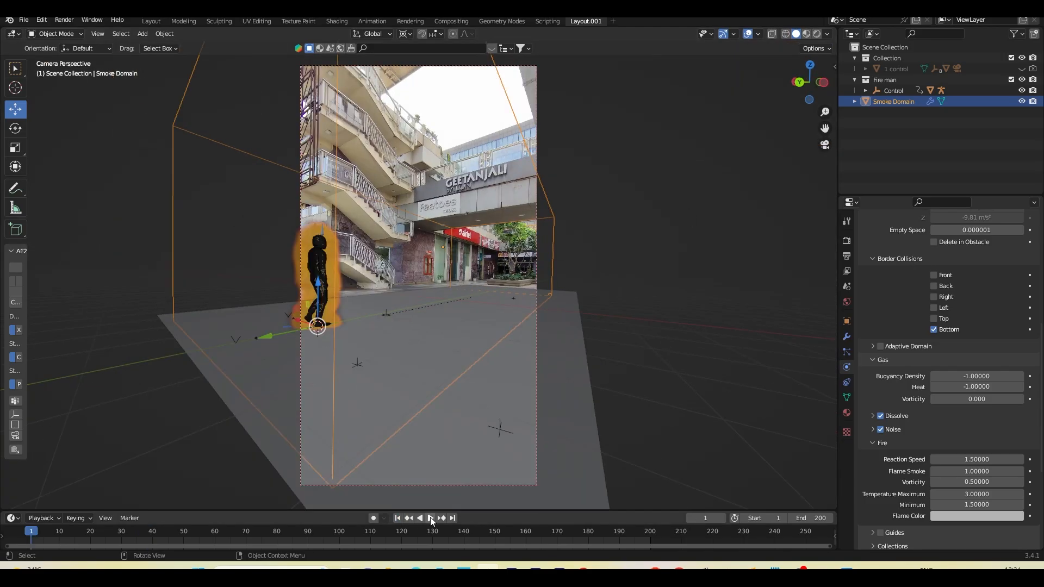
{"action": "left_click", "coordinate": [429, 517]}
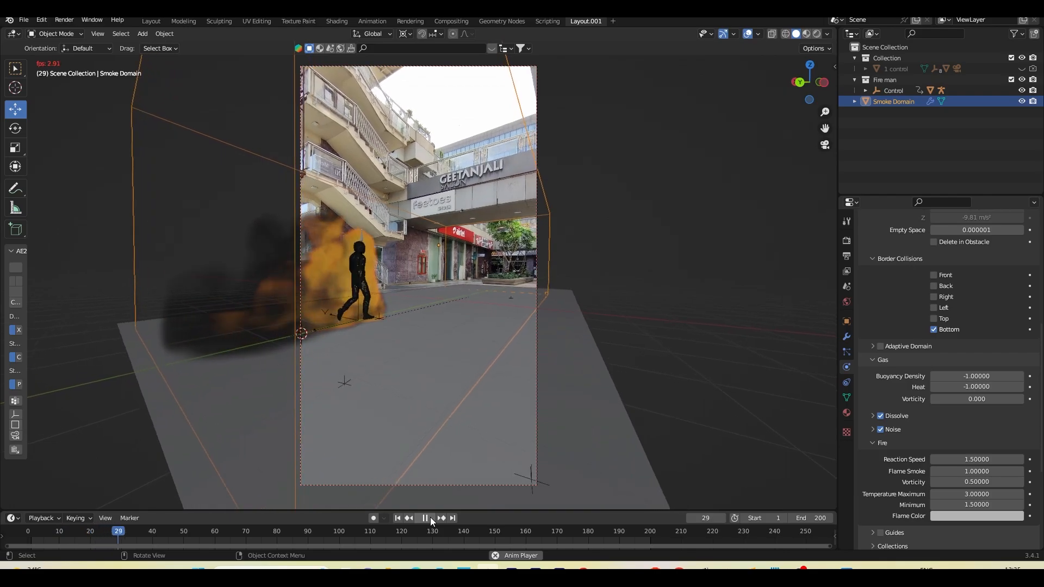
{"action": "left_click", "coordinate": [427, 518]}
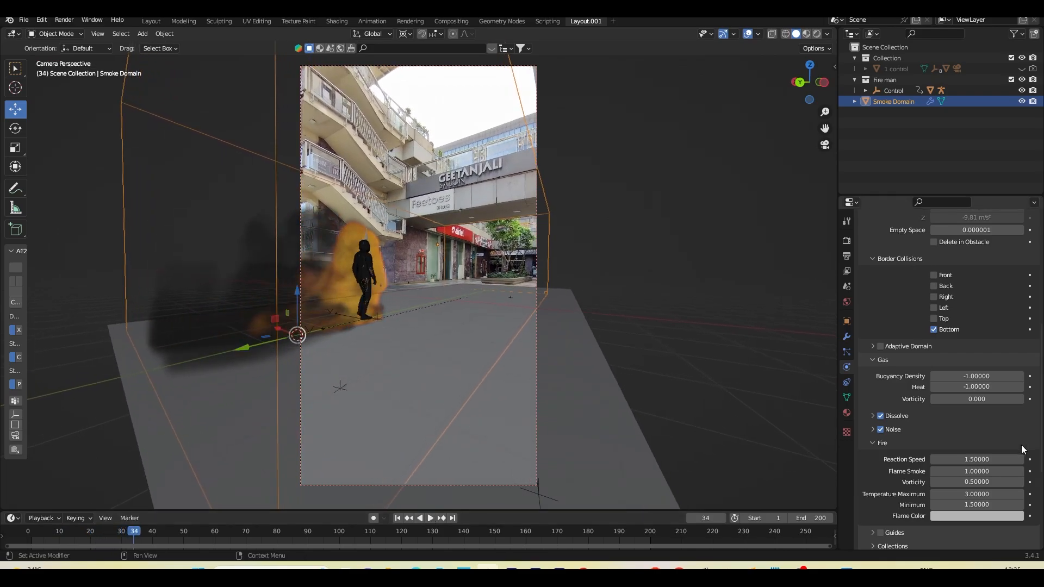
{"action": "scroll", "coordinate": [911, 417], "scroll_direction": "up", "scroll_amount": 1}
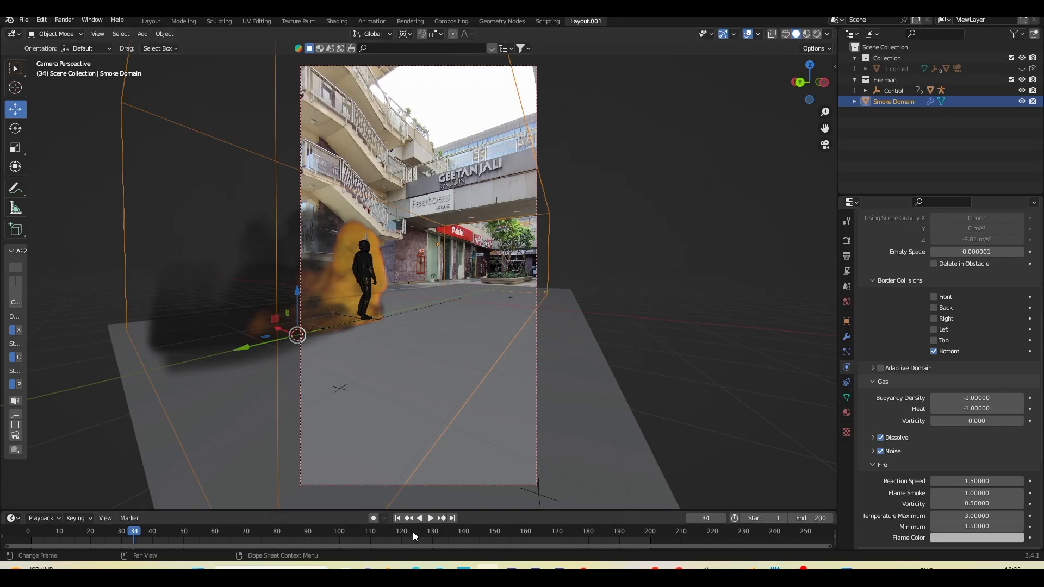
Step: Play the opening frames of the simulation outside the camera view and examine the smoke domain from several angles
{"action": "left_click", "coordinate": [397, 518]}
{"action": "middle_click_drag", "start_coordinate": [462, 450], "coordinate": [421, 450]}
{"action": "scroll", "coordinate": [389, 449], "scroll_direction": "down", "scroll_amount": 4}
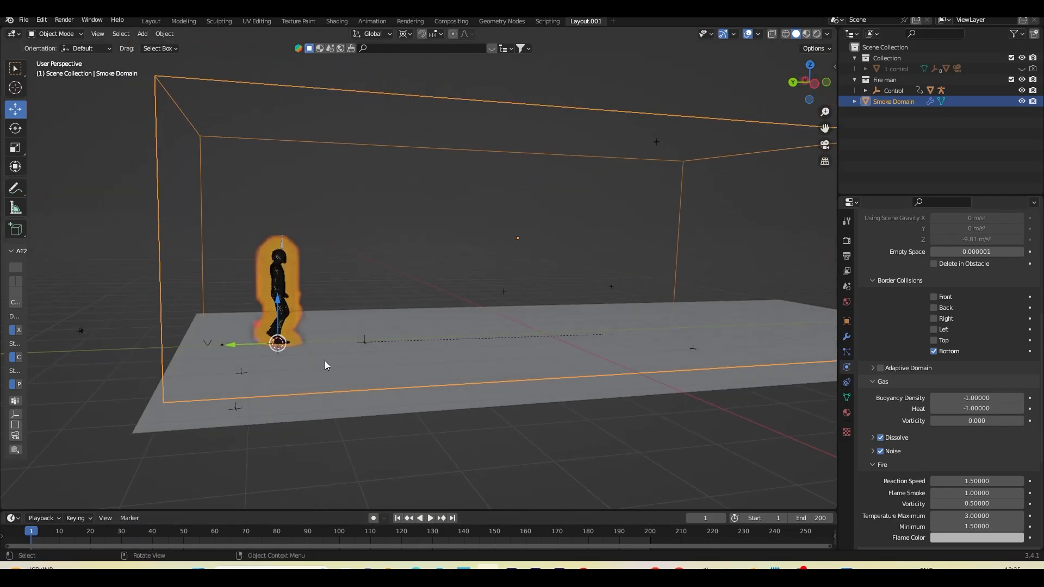
{"action": "middle_click_drag", "start_coordinate": [769, 233], "coordinate": [722, 246], "text": "shift"}
{"action": "scroll", "coordinate": [643, 213], "scroll_direction": "down", "scroll_amount": 3}
{"action": "middle_click_drag", "start_coordinate": [643, 213], "coordinate": [586, 309]}
{"action": "scroll", "coordinate": [586, 308], "scroll_direction": "up", "scroll_amount": 2}
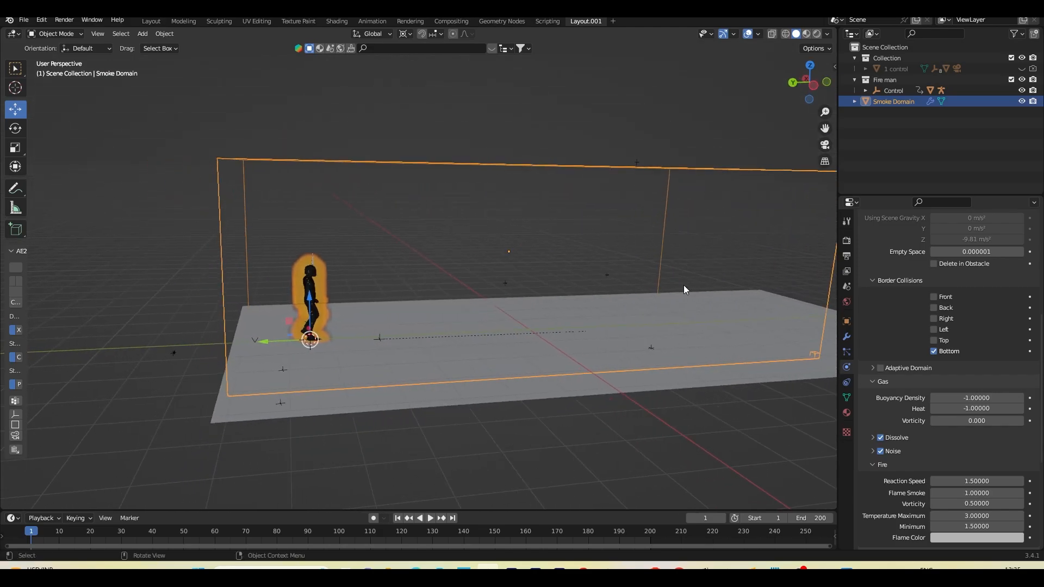
{"action": "middle_click_drag", "start_coordinate": [685, 288], "coordinate": [579, 359]}
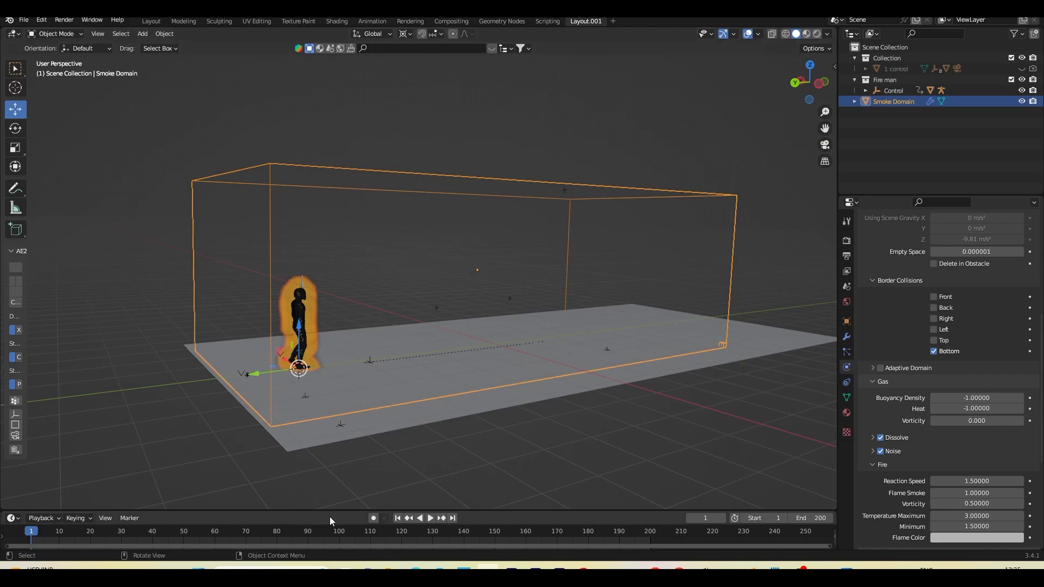
{"action": "left_click", "coordinate": [429, 517]}
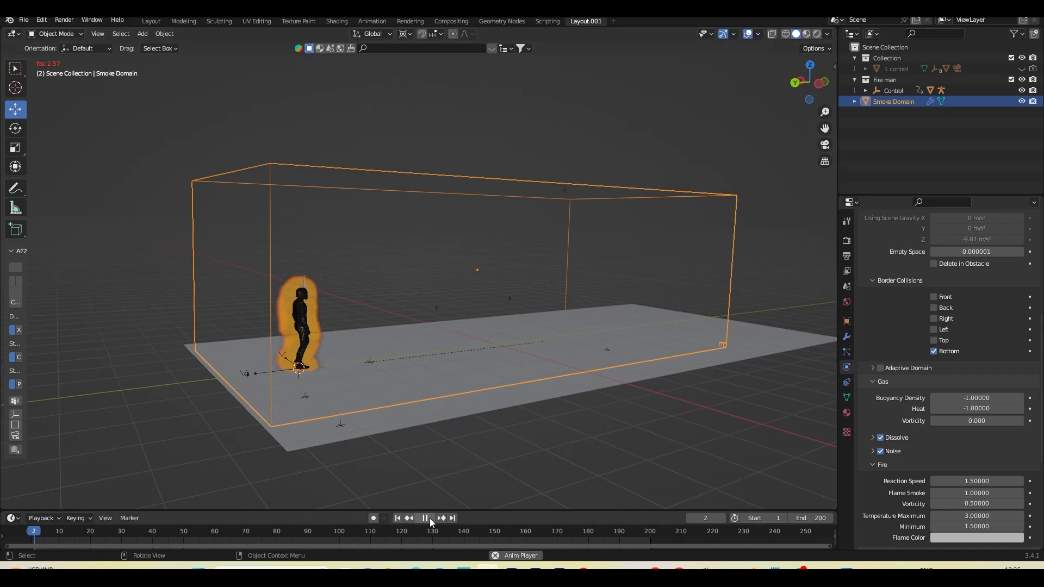
{"action": "key", "text": "space"}
{"action": "middle_click_drag", "start_coordinate": [309, 250], "coordinate": [407, 303]}
{"action": "middle_click_drag", "start_coordinate": [386, 383], "coordinate": [322, 252]}
{"action": "middle_click_drag", "start_coordinate": [489, 340], "coordinate": [577, 216]}
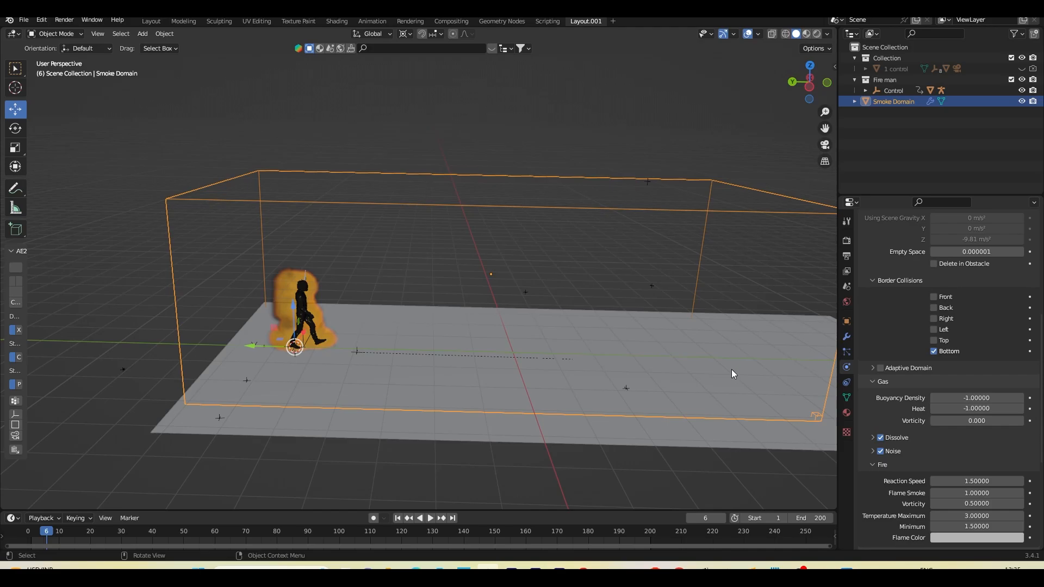
{"action": "middle_click_drag", "start_coordinate": [732, 370], "coordinate": [643, 350]}
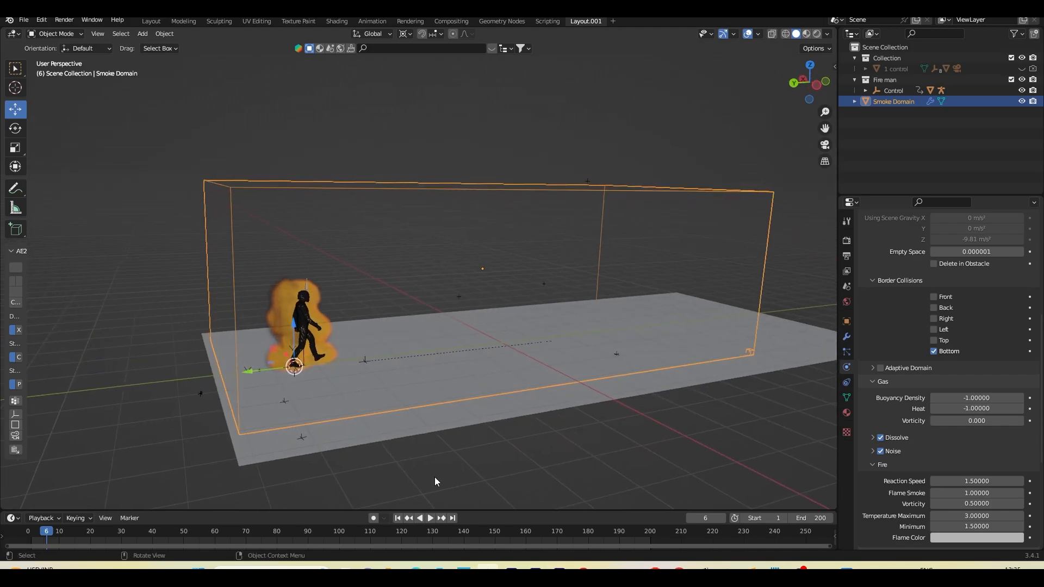
Step: Enable Adaptive Domain on the smoke domain and replay the simulation from the first frame
{"action": "left_click", "coordinate": [880, 368]}
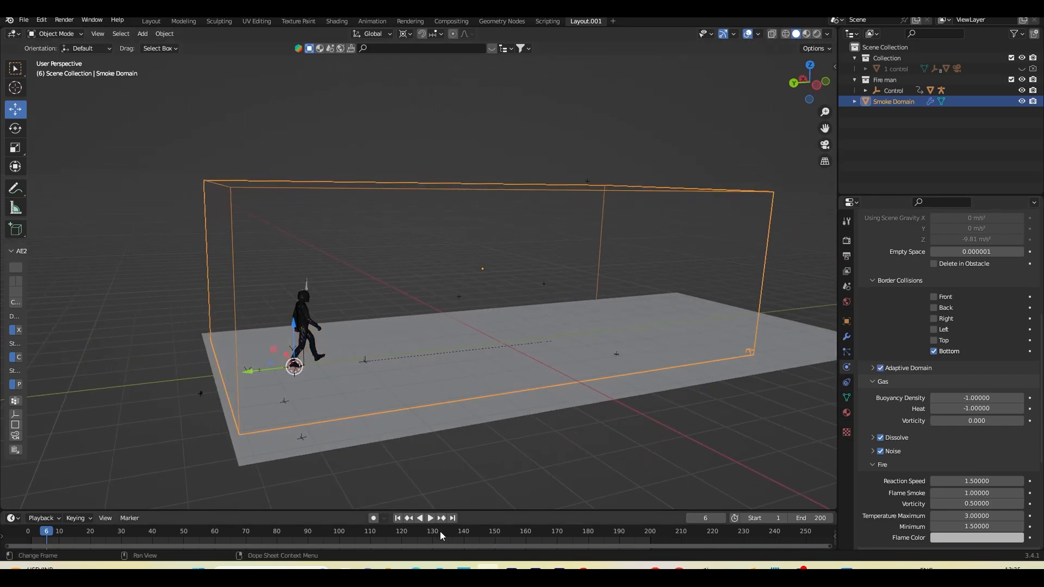
{"action": "left_click", "coordinate": [398, 517]}
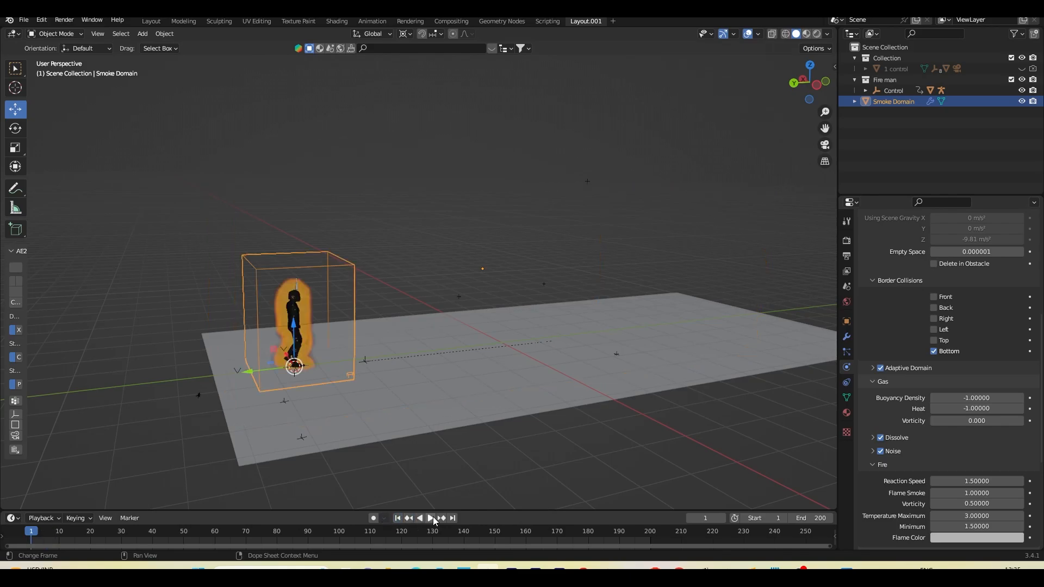
{"action": "left_click", "coordinate": [432, 519]}
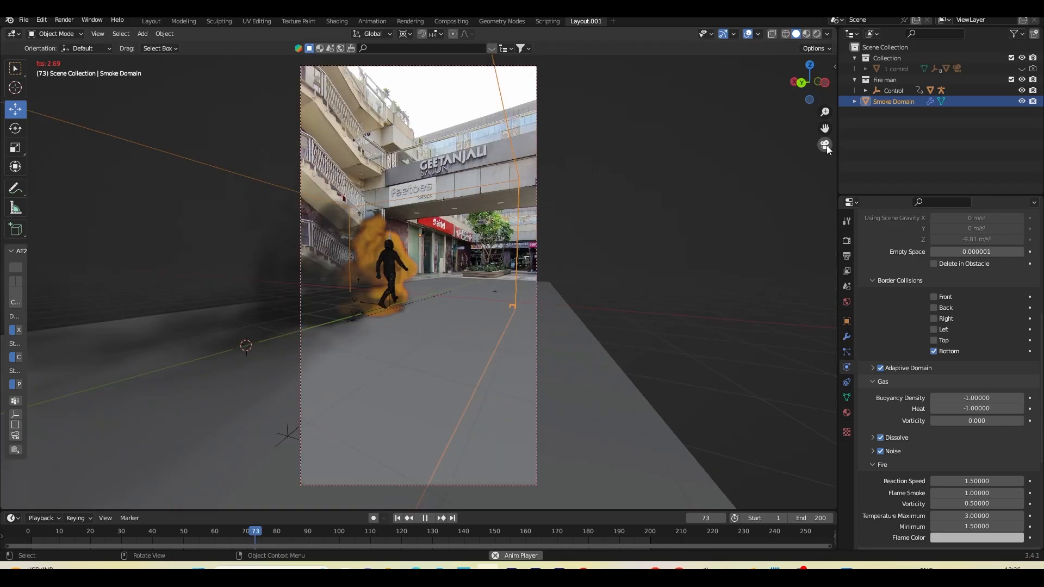
{"action": "left_click", "coordinate": [825, 145]}
{"action": "middle_click_drag", "start_coordinate": [545, 321], "coordinate": [519, 363]}
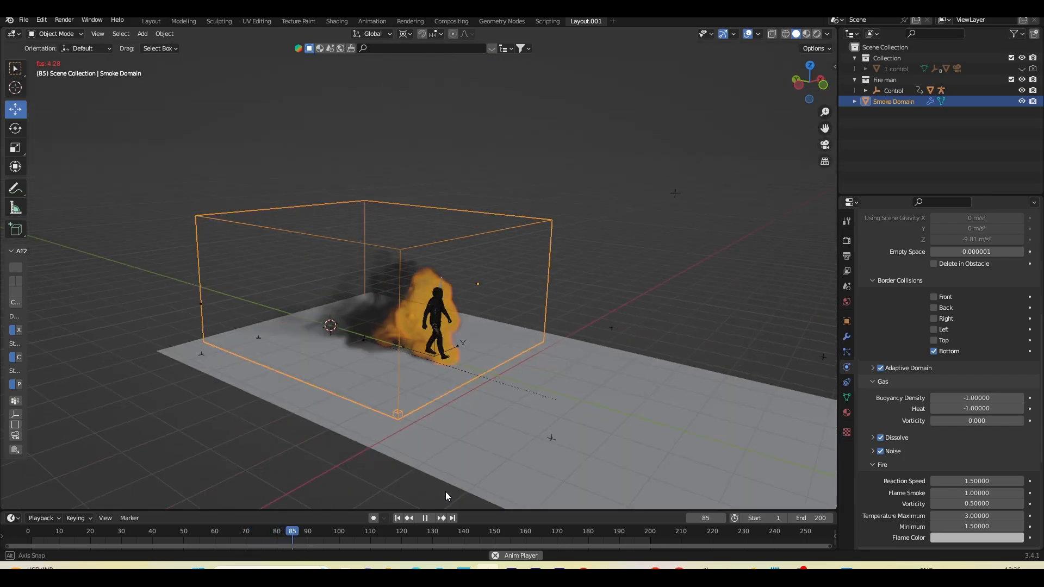
{"action": "left_click", "coordinate": [424, 519]}
Step: Save the blend file
{"action": "middle_click_drag", "start_coordinate": [471, 399], "coordinate": [527, 374]}
{"action": "scroll", "coordinate": [559, 388], "scroll_direction": "up", "scroll_amount": 2}
{"action": "key", "text": "ctrl+s"}
{"action": "mouse_move", "coordinate": [665, 369]}
{"action": "middle_mouse_down", "text": "shift"}
{"action": "mouse_move", "coordinate": [689, 396]}
{"action": "mouse_move", "coordinate": [653, 375]}
{"action": "mouse_move", "coordinate": [671, 370]}
{"action": "middle_mouse_up", "text": "shift"}
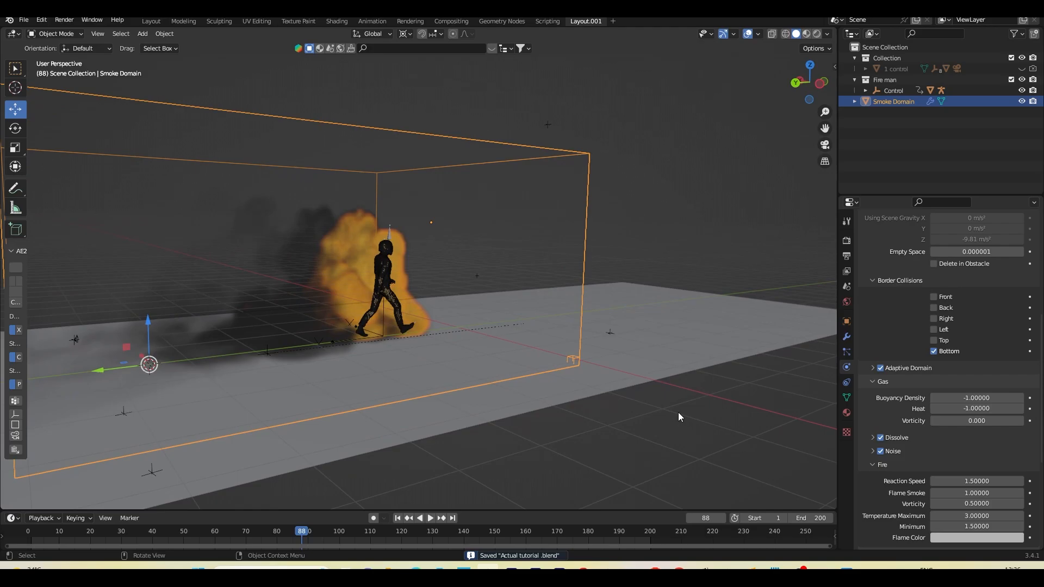
{"action": "scroll", "coordinate": [677, 412], "scroll_direction": "down", "scroll_amount": 4}
{"action": "scroll", "coordinate": [863, 480], "scroll_direction": "down", "scroll_amount": 8}
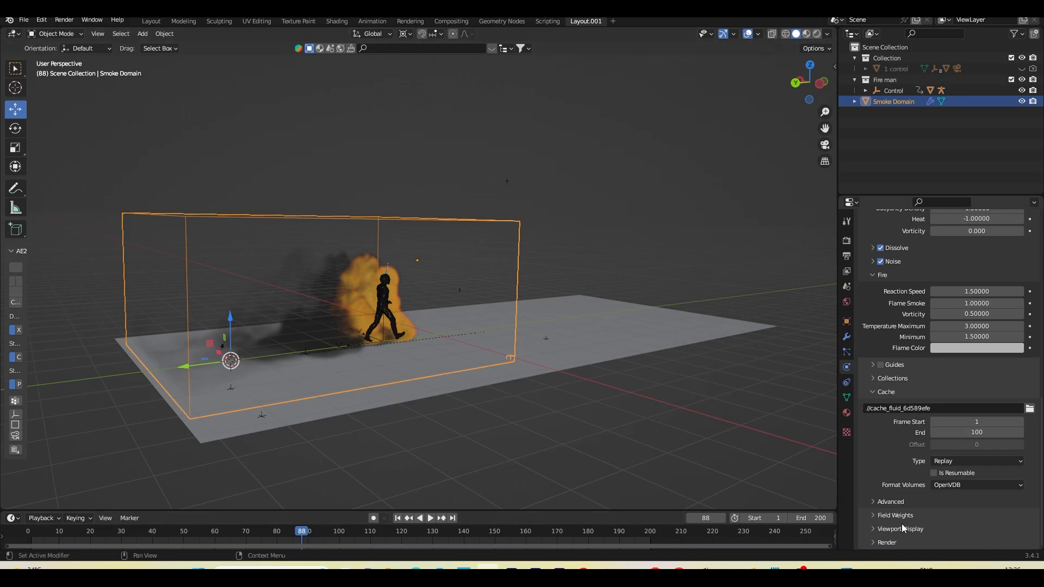
Step: Split the 3D viewport vertically and turn the new area into a Shader Editor framed on the smoke domain's Principled Volume node
{"action": "left_click_drag", "start_coordinate": [835, 510], "coordinate": [406, 511]}
{"action": "left_click", "coordinate": [419, 33]}
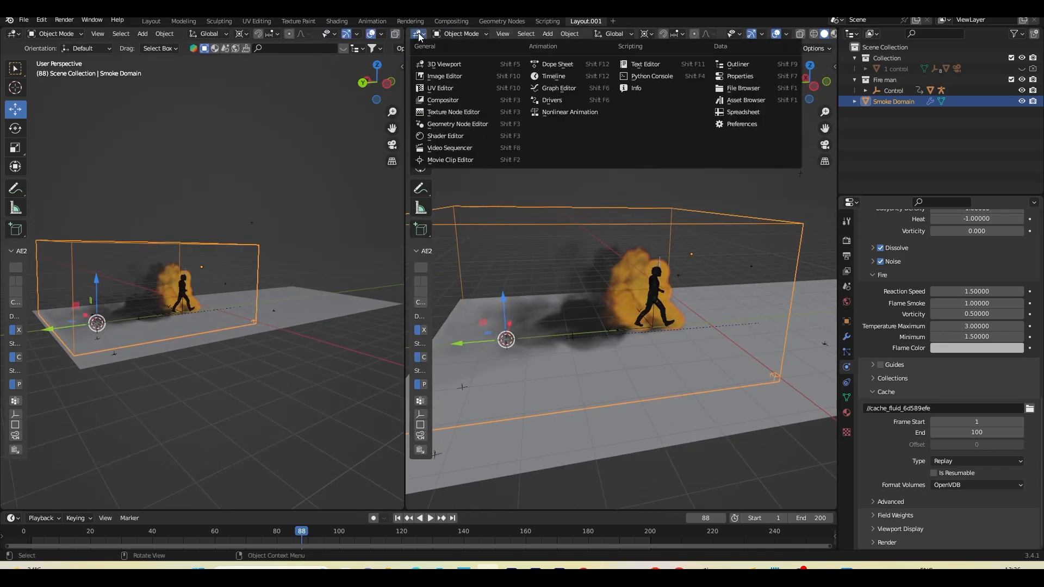
{"action": "left_click", "coordinate": [455, 135]}
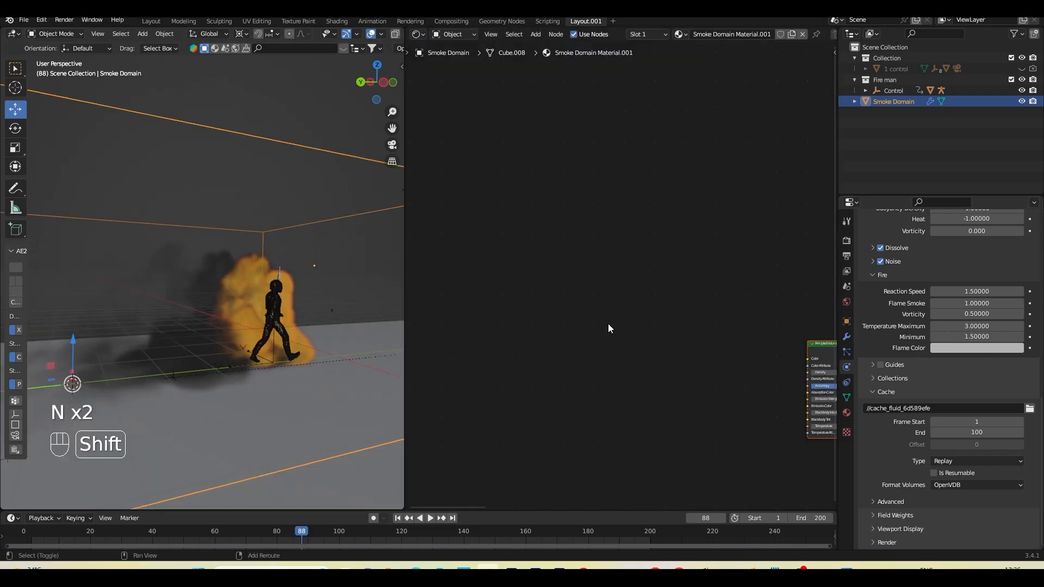
{"action": "middle_click_drag", "start_coordinate": [664, 321], "coordinate": [487, 263], "text": "shift"}
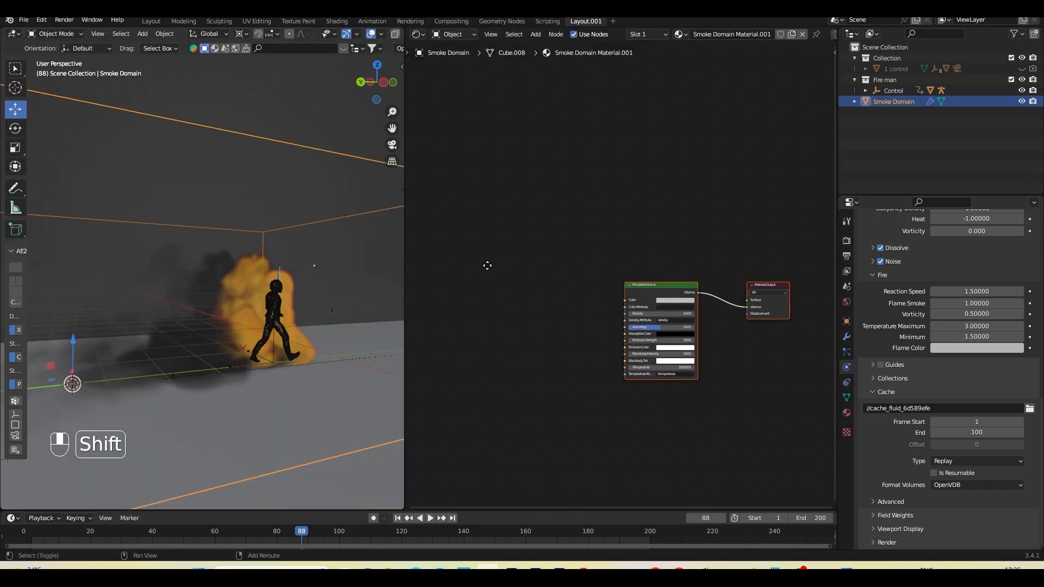
{"action": "scroll", "coordinate": [597, 280], "scroll_direction": "up", "scroll_amount": 3}
{"action": "middle_click_drag", "start_coordinate": [632, 294], "coordinate": [589, 287], "text": "shift"}
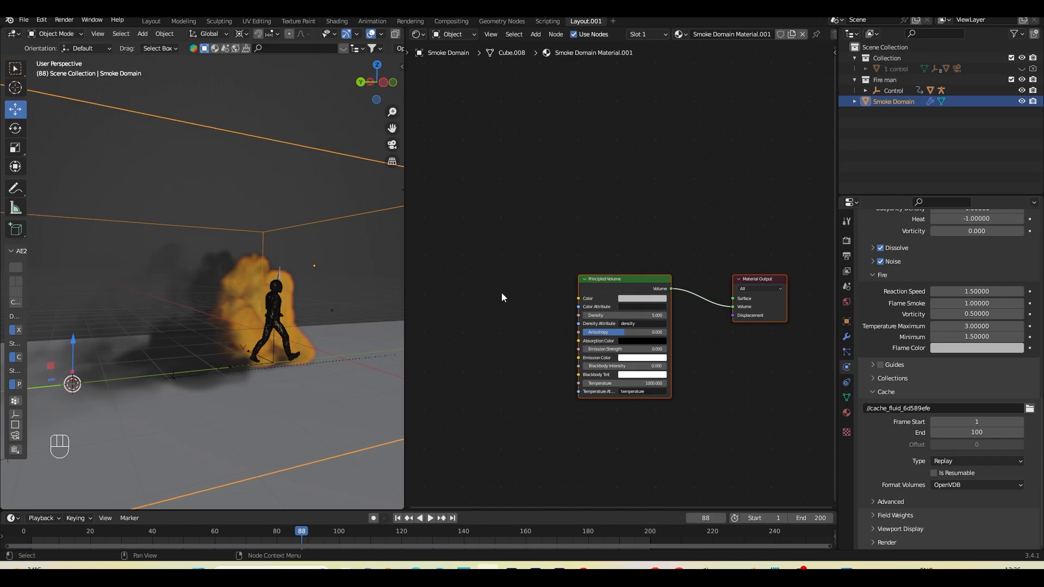
{"action": "left_click", "coordinate": [595, 278]}
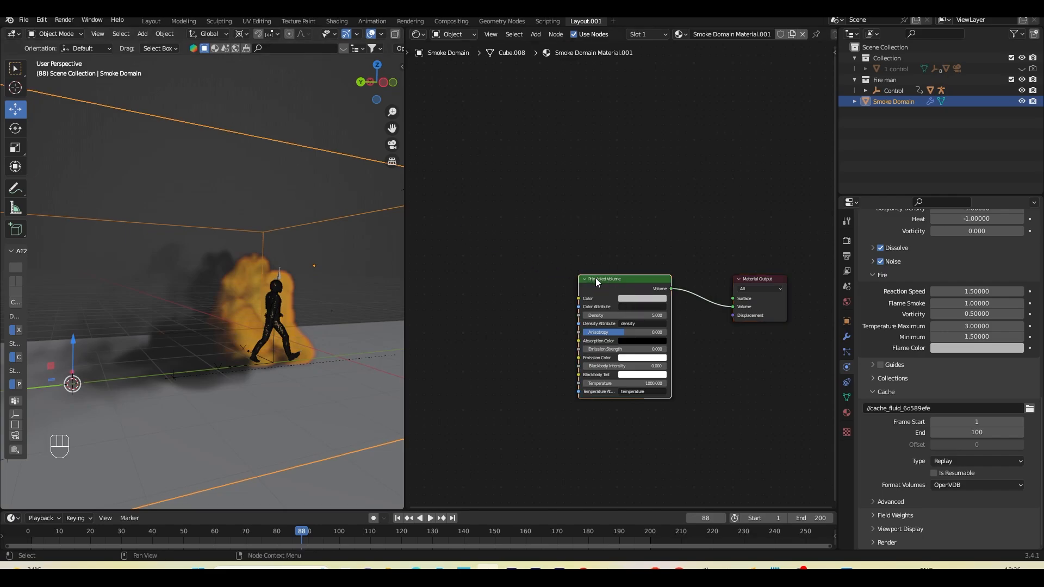
{"action": "left_click_drag", "start_coordinate": [544, 240], "coordinate": [694, 398]}
{"action": "scroll", "coordinate": [631, 302], "scroll_direction": "up", "scroll_amount": 1}
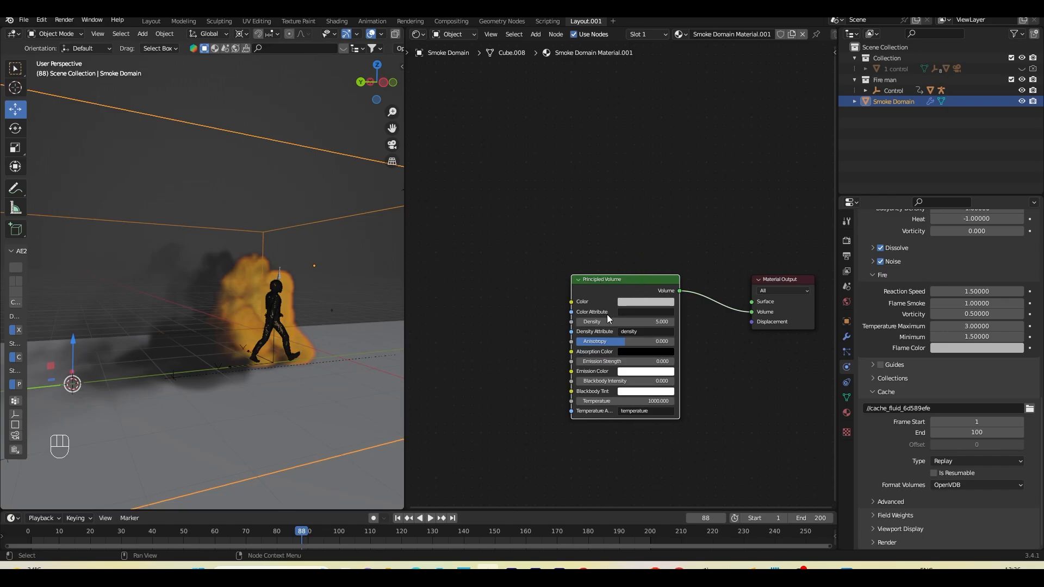
{"action": "key", "text": "shift+a"}
{"action": "left_click", "coordinate": [571, 238]}
{"action": "type", "text": "volume"}
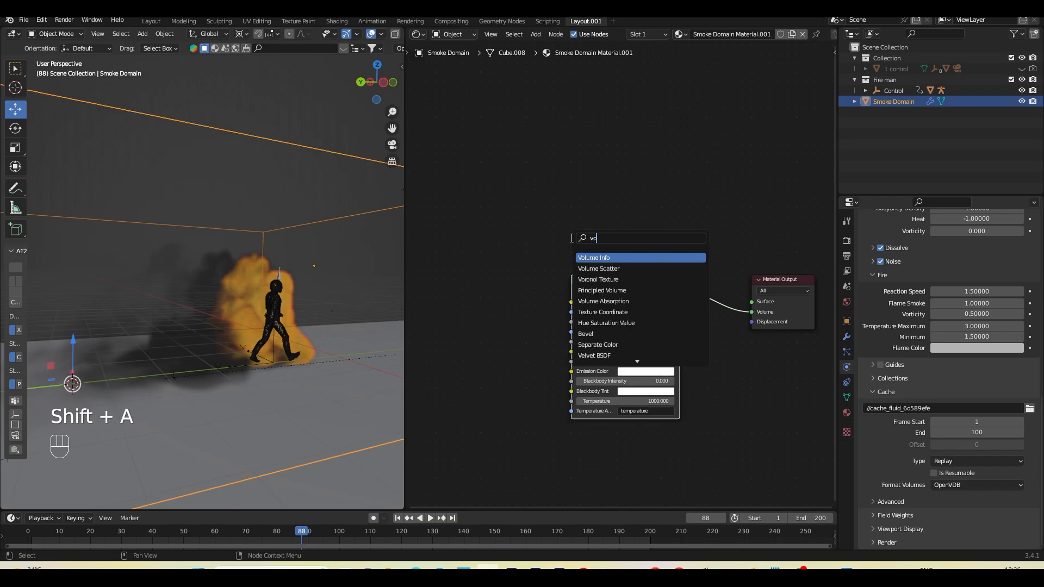
{"action": "left_click", "coordinate": [778, 317]}
Step: Switch the viewport to Rendered shading and set the Principled Volume's Blackbody Intensity to 1 and Density to 10.2
{"action": "scroll", "coordinate": [381, 35], "scroll_direction": "down", "scroll_amount": 3}
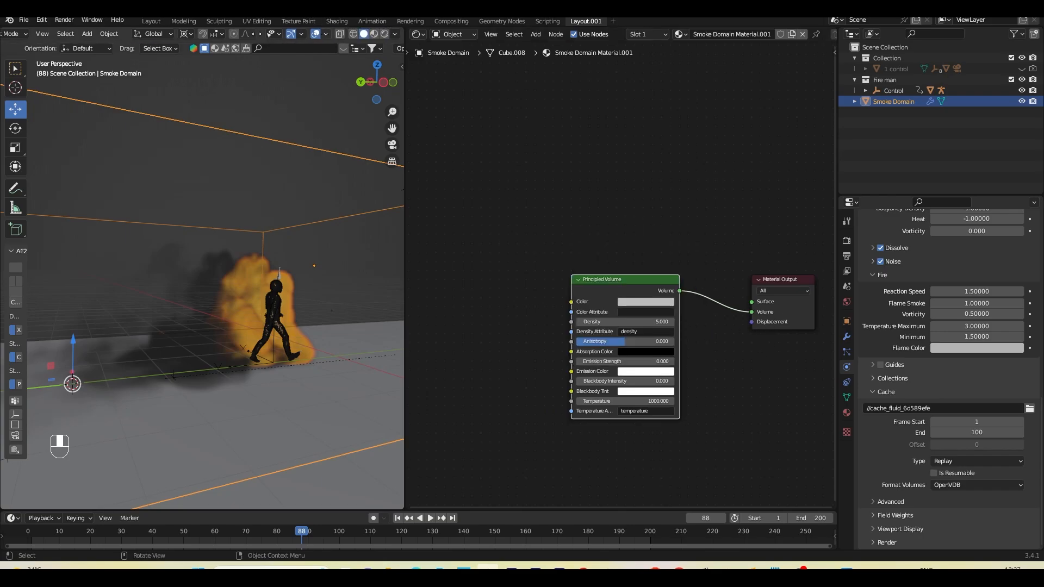
{"action": "left_click", "coordinate": [384, 36]}
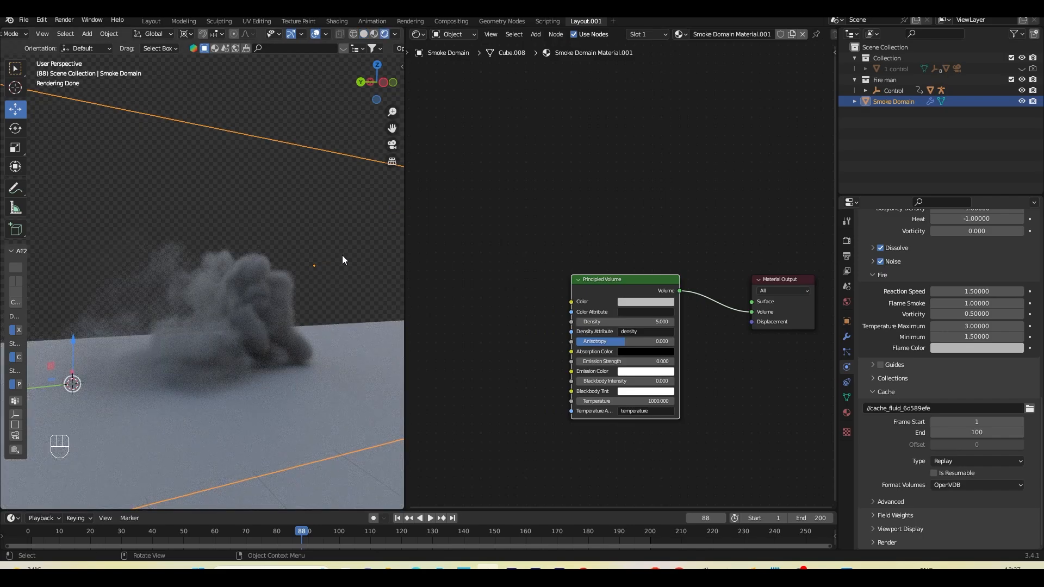
{"action": "scroll", "coordinate": [639, 401], "scroll_direction": "up", "scroll_amount": 2}
{"action": "left_click_drag", "start_coordinate": [656, 392], "coordinate": [735, 391]}
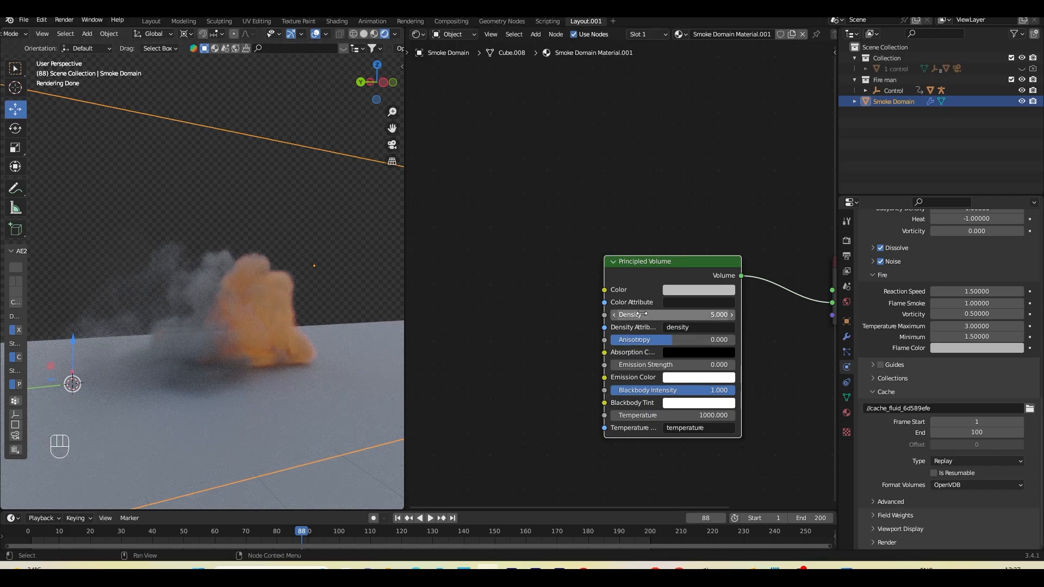
{"action": "mouse_move", "coordinate": [675, 315]}
{"action": "left_mouse_down"}
{"action": "mouse_move", "coordinate": [707, 315]}
{"action": "mouse_move", "coordinate": [674, 314]}
{"action": "left_mouse_up"}
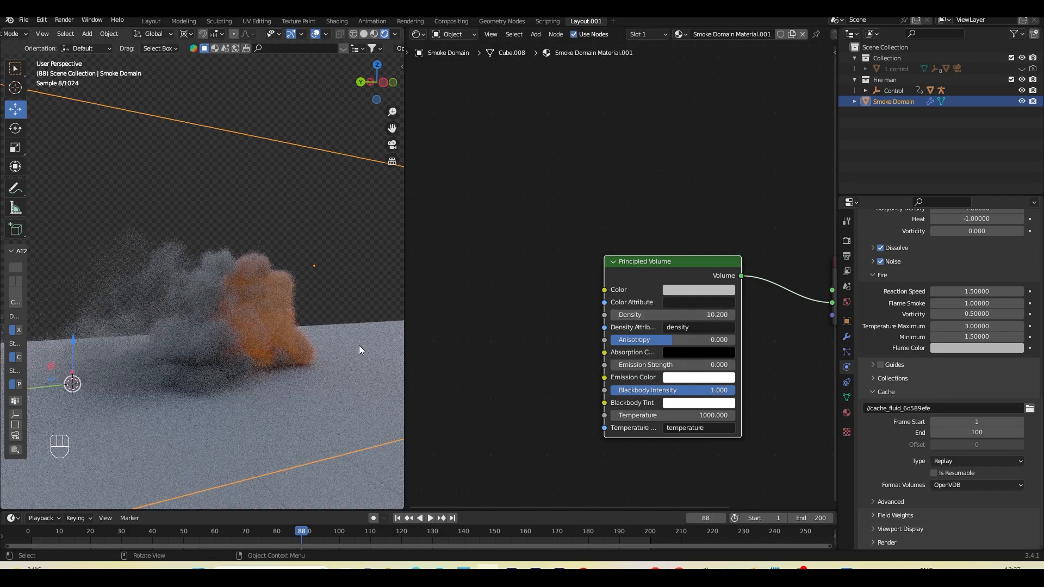
{"action": "middle_click_drag", "start_coordinate": [359, 345], "coordinate": [314, 341], "text": "shift"}
Step: Add a Volume Info node and place it beside the Principled Volume node's inputs
{"action": "key", "text": "shift+a"}
{"action": "left_click", "coordinate": [510, 284]}
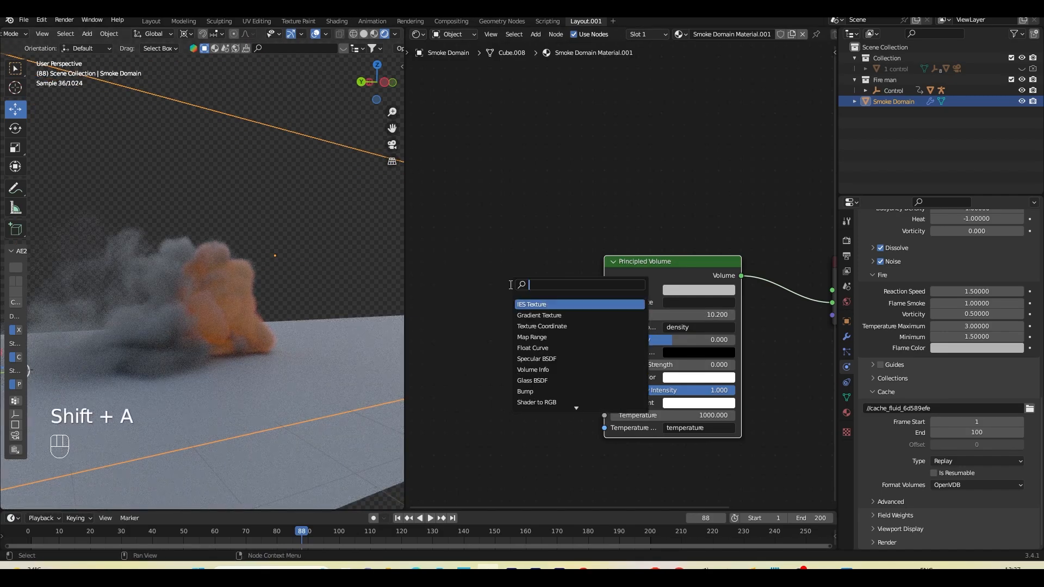
{"action": "type", "text": "de"}
{"action": "key", "text": "BackSpace"}
{"action": "key", "text": "BackSpace"}
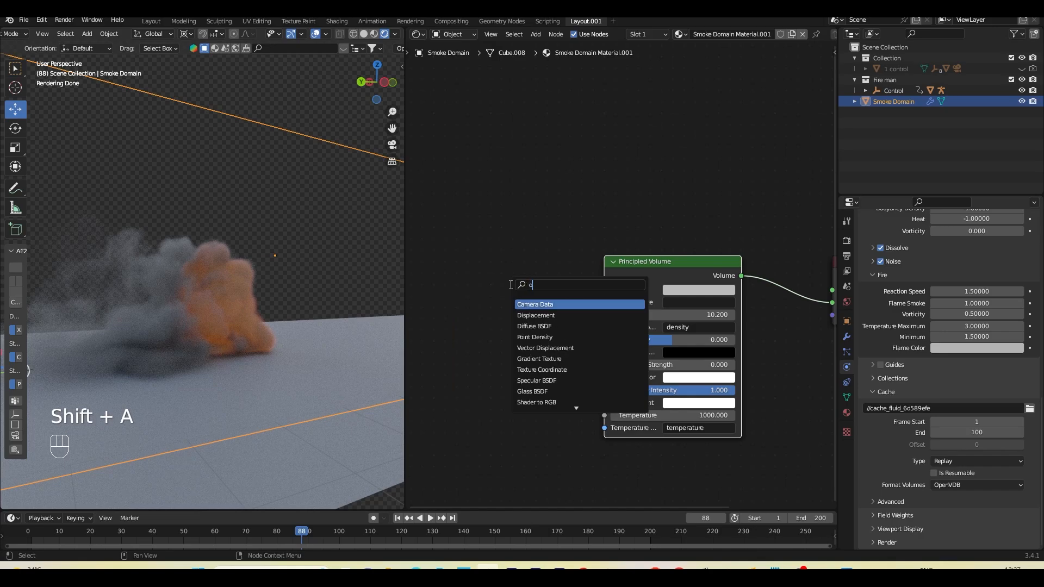
{"action": "type", "text": "vol"}
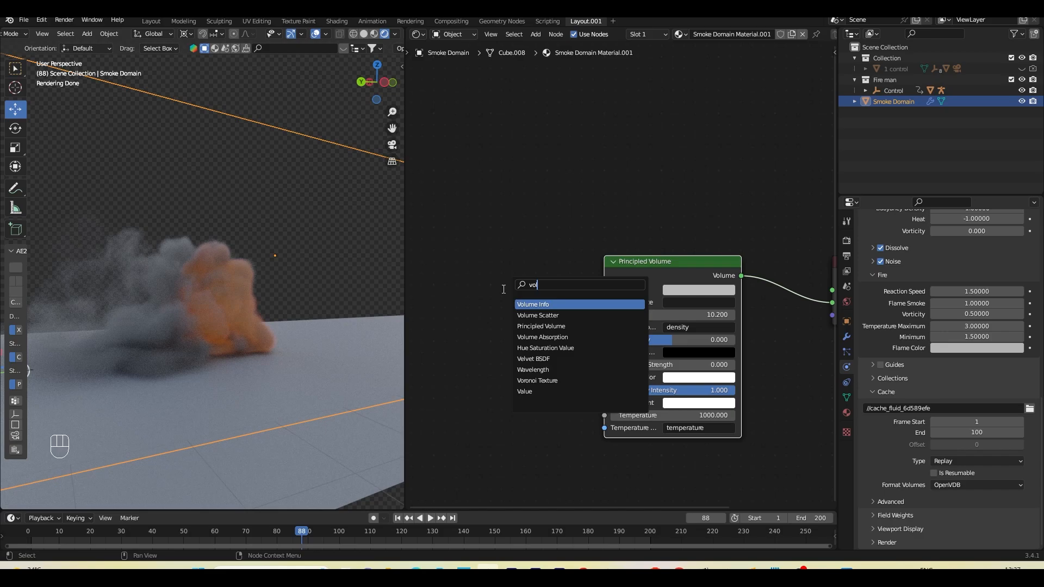
{"action": "key", "text": "Return"}
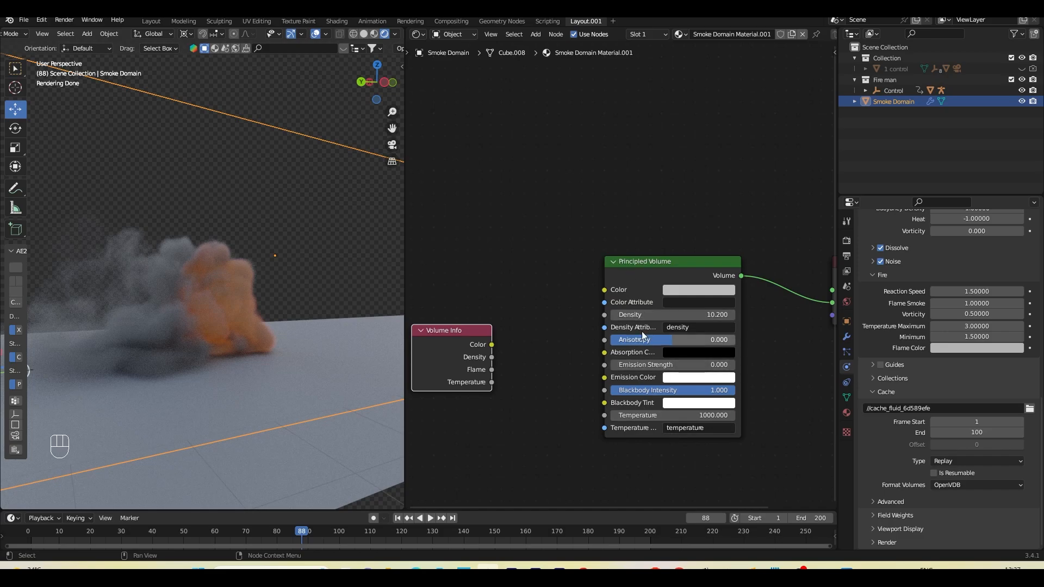
{"action": "left_click_drag", "start_coordinate": [476, 330], "coordinate": [474, 360]}
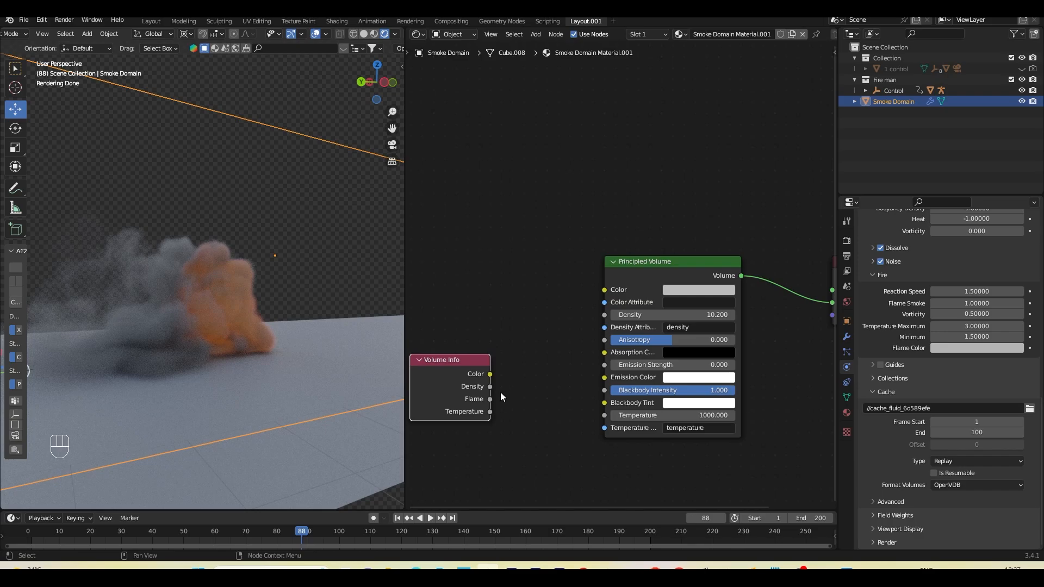
Step: Connect the Volume Info node's Flame output to the Principled Volume's Blackbody Intensity
{"action": "left_click_drag", "start_coordinate": [490, 398], "coordinate": [549, 388]}
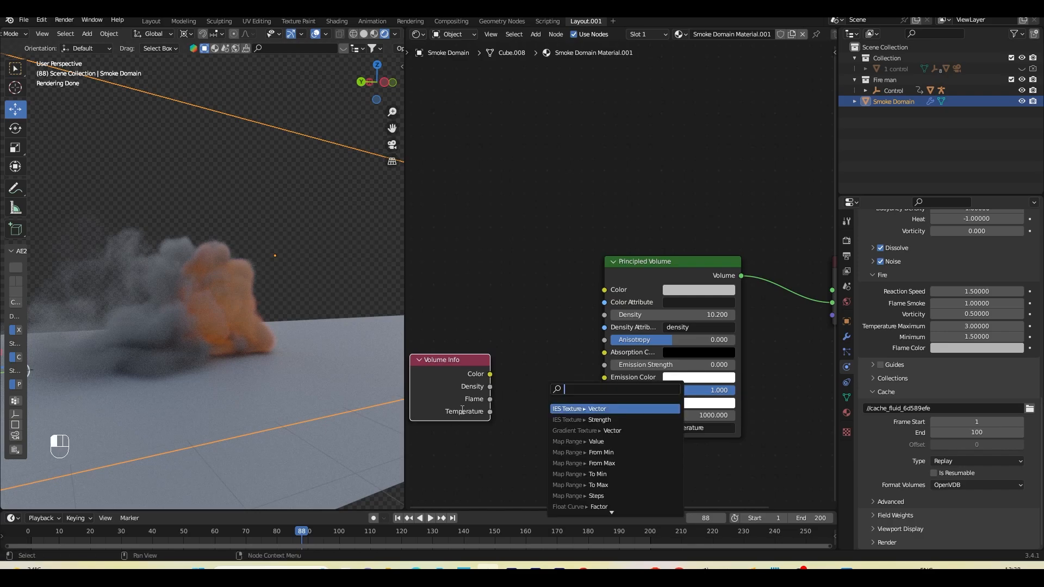
{"action": "left_click_drag", "start_coordinate": [490, 399], "coordinate": [609, 392]}
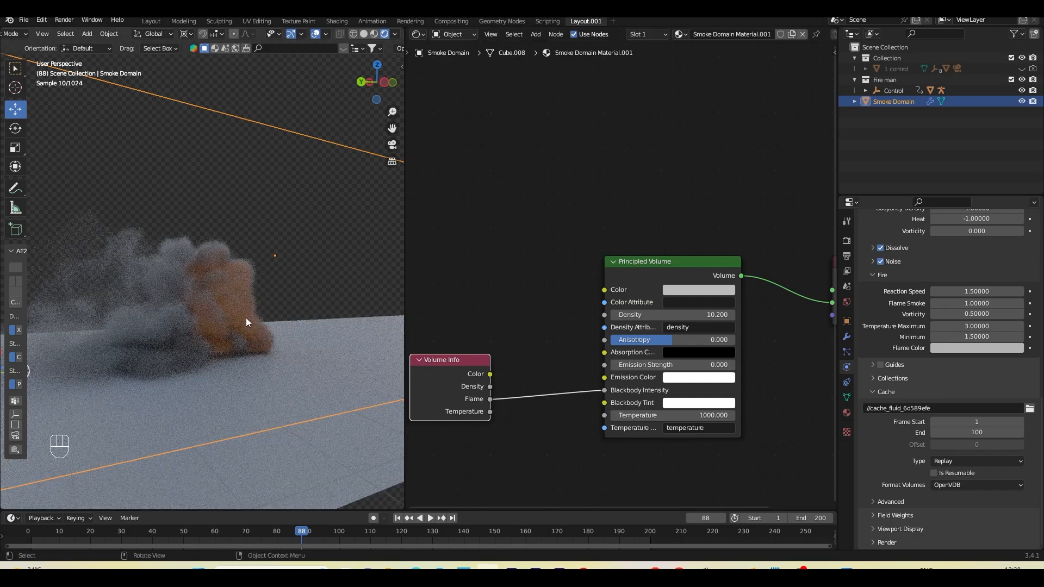
{"action": "middle_click_drag", "start_coordinate": [517, 336], "coordinate": [654, 313]}
{"action": "scroll", "coordinate": [225, 296], "scroll_direction": "up", "scroll_amount": 3}
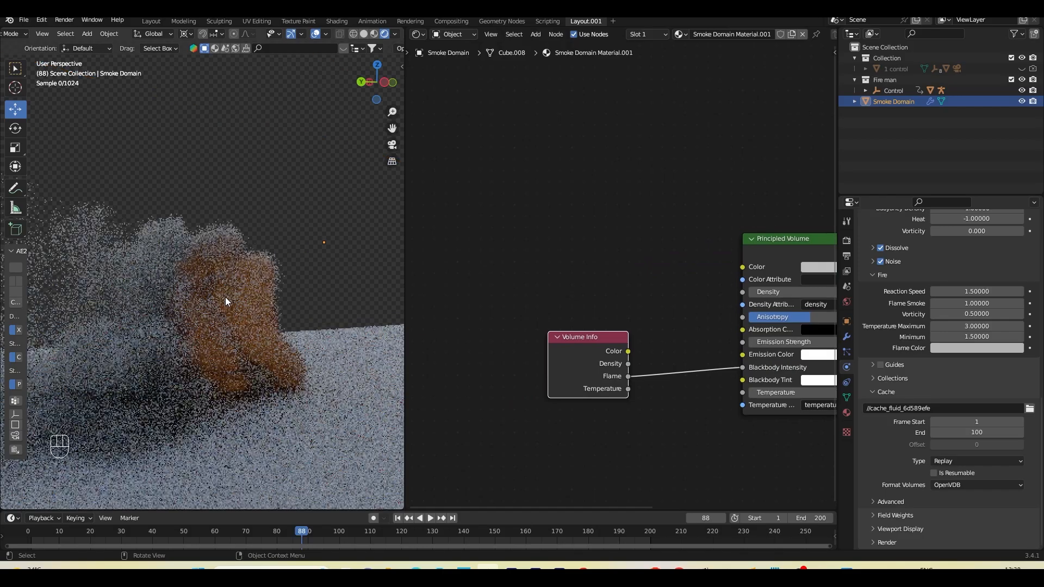
Step: Insert a Math node on the link between Flame and Blackbody Intensity, moving the Volume Info node away to make room
{"action": "scroll", "coordinate": [225, 297], "scroll_direction": "down", "scroll_amount": 2}
{"action": "left_click_drag", "start_coordinate": [567, 361], "coordinate": [456, 363]}
{"action": "key", "text": "shift+a"}
{"action": "left_click", "coordinate": [595, 328]}
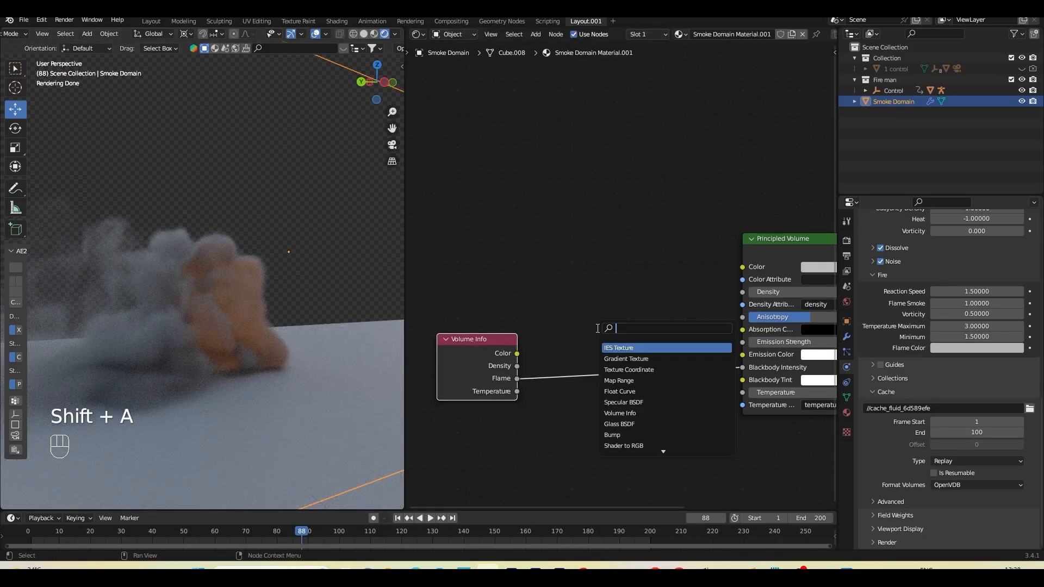
{"action": "type", "text": "math"}
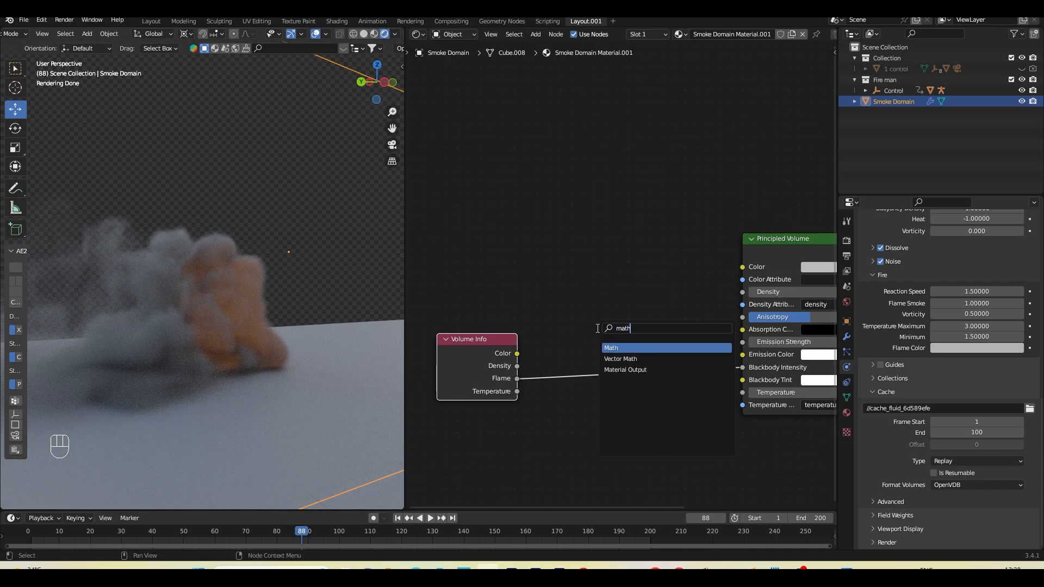
{"action": "key", "text": "Return"}
{"action": "left_click", "coordinate": [613, 358]}
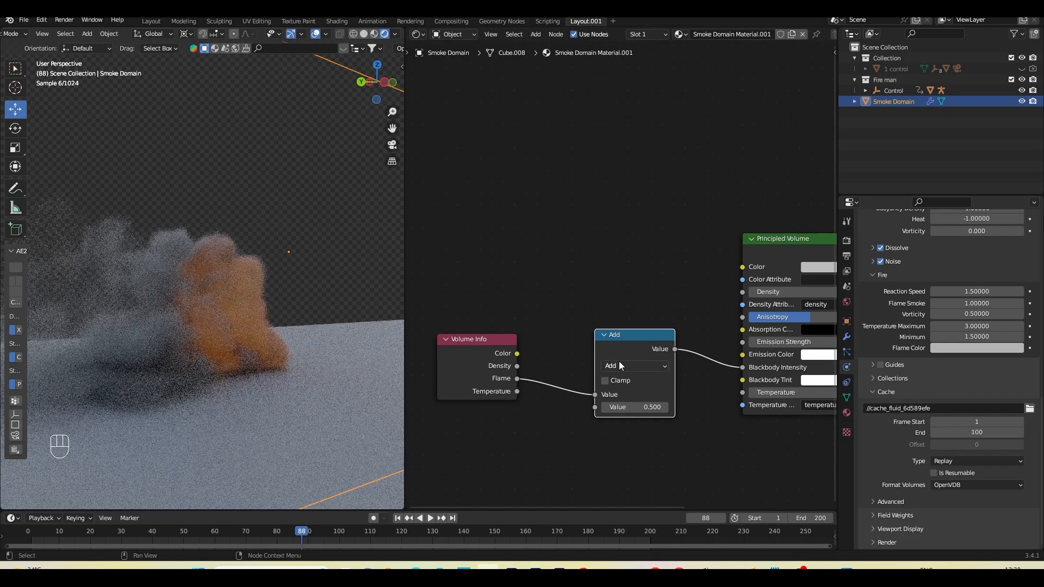
Step: Set the Math node's operation to Multiply with a value of 10
{"action": "left_click", "coordinate": [605, 370]}
{"action": "left_click", "coordinate": [325, 424]}
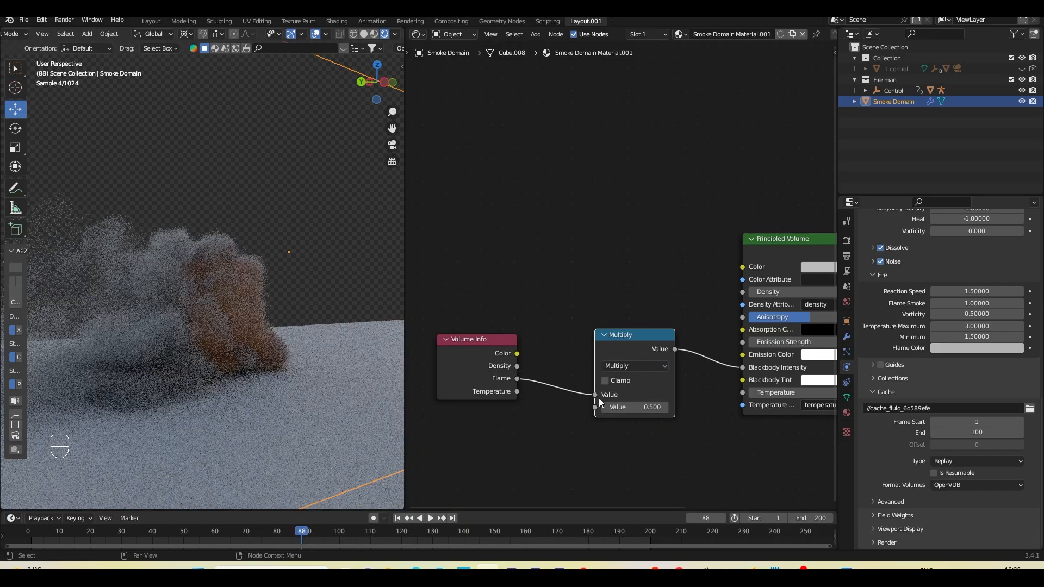
{"action": "mouse_move", "coordinate": [643, 407]}
{"action": "left_mouse_down"}
{"action": "mouse_move", "coordinate": [680, 407]}
{"action": "mouse_move", "coordinate": [659, 408]}
{"action": "left_mouse_up"}
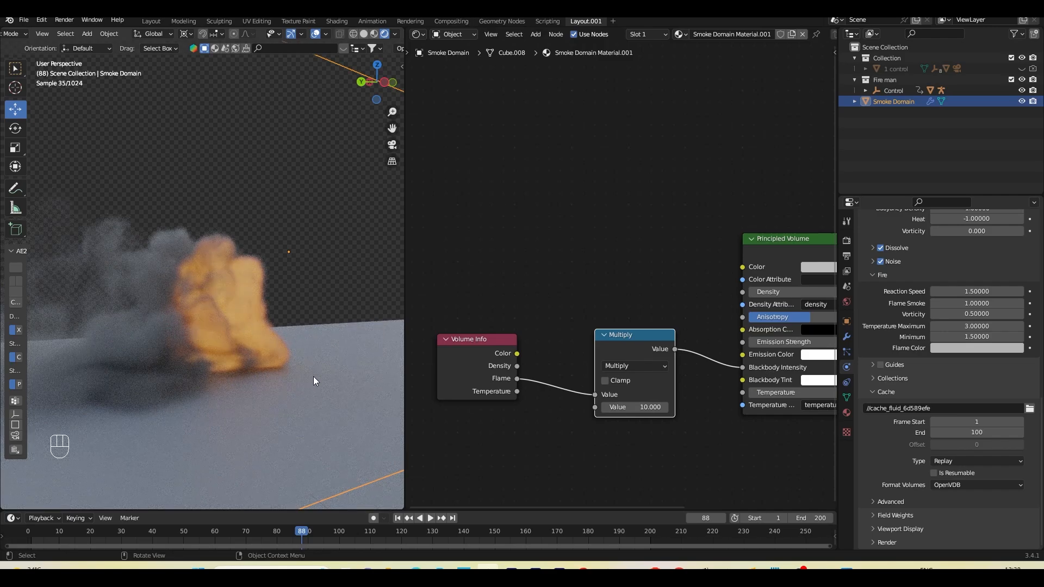
{"action": "middle_click_drag", "start_coordinate": [313, 376], "coordinate": [258, 296]}
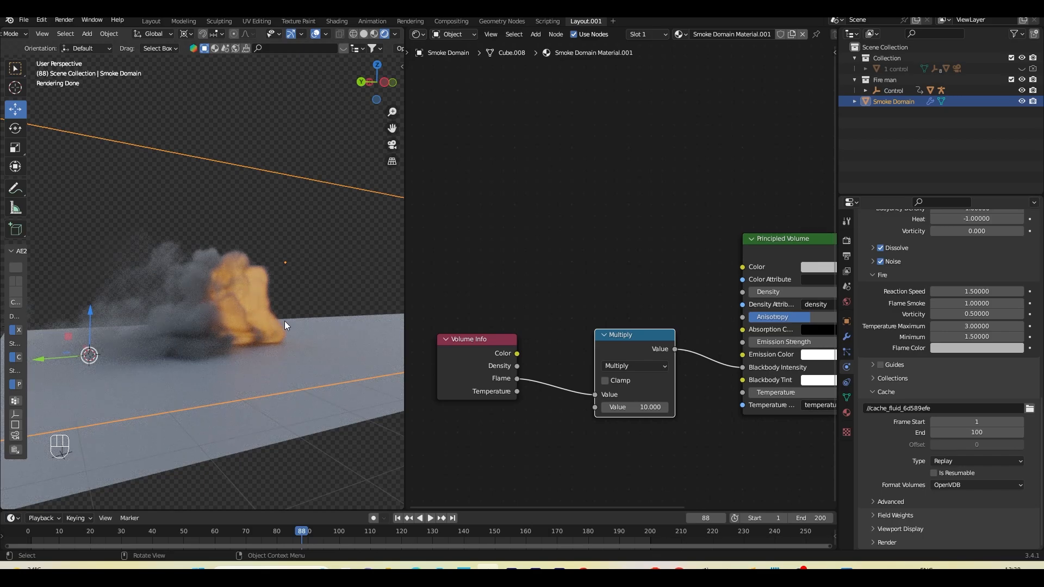
Step: Spread the Volume Info and Multiply nodes apart and insert a ColorRamp node on the link between them
{"action": "left_click_drag", "start_coordinate": [488, 342], "coordinate": [434, 345]}
{"action": "left_click_drag", "start_coordinate": [611, 336], "coordinate": [643, 331]}
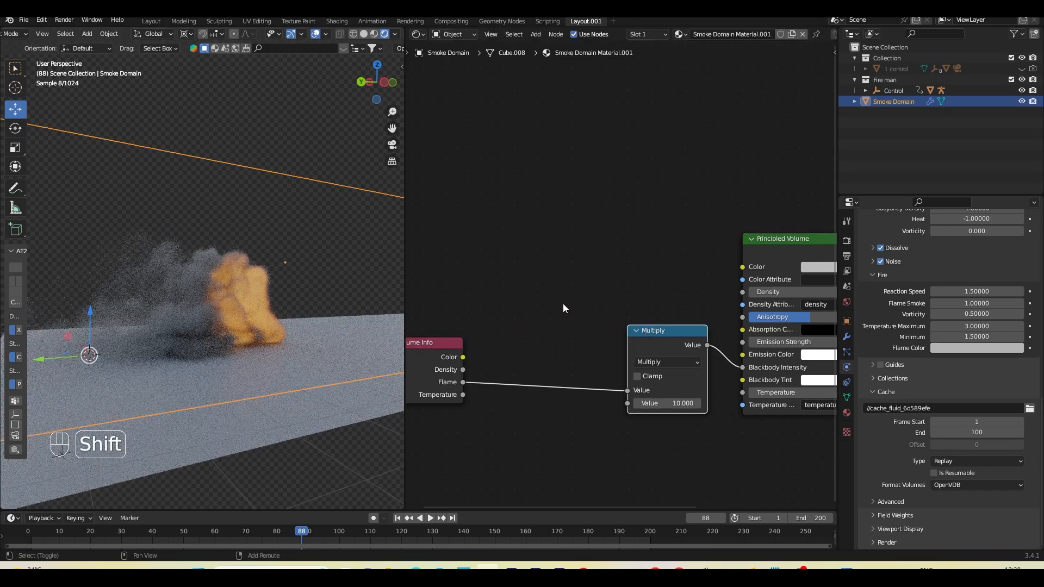
{"action": "key", "text": "shift+a"}
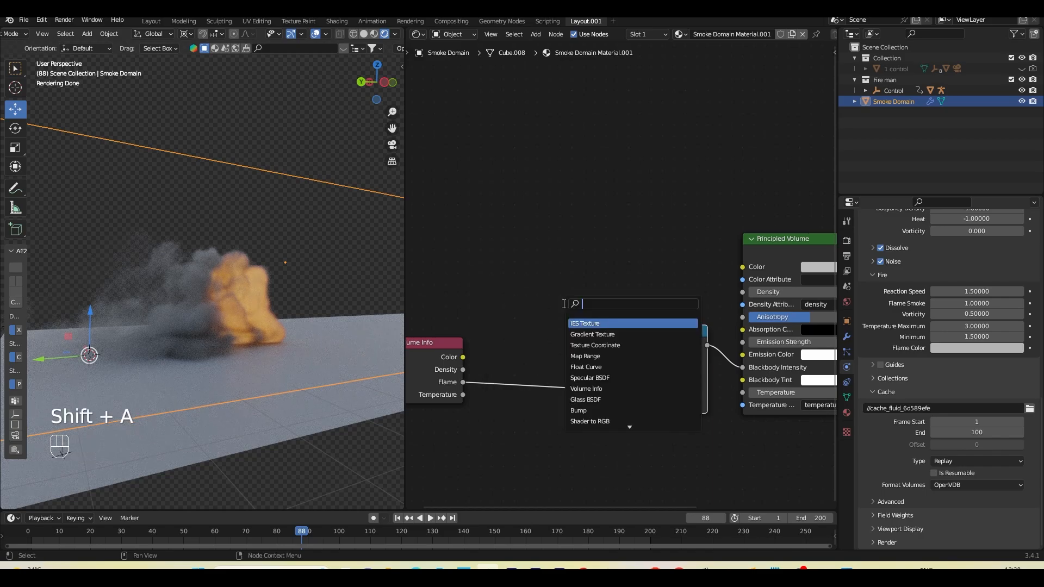
{"action": "type", "text": "colo"}
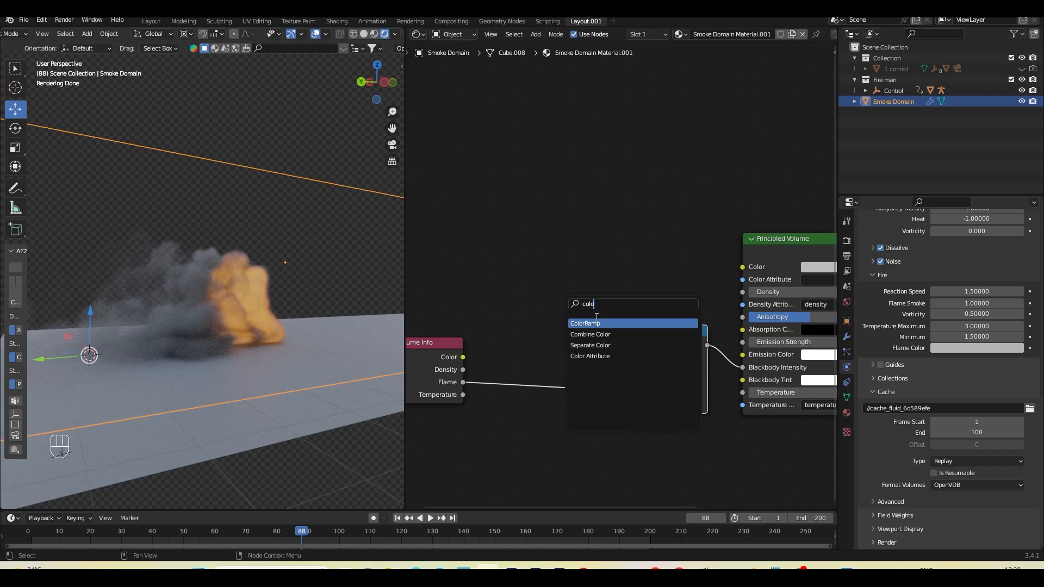
{"action": "key", "text": "Return"}
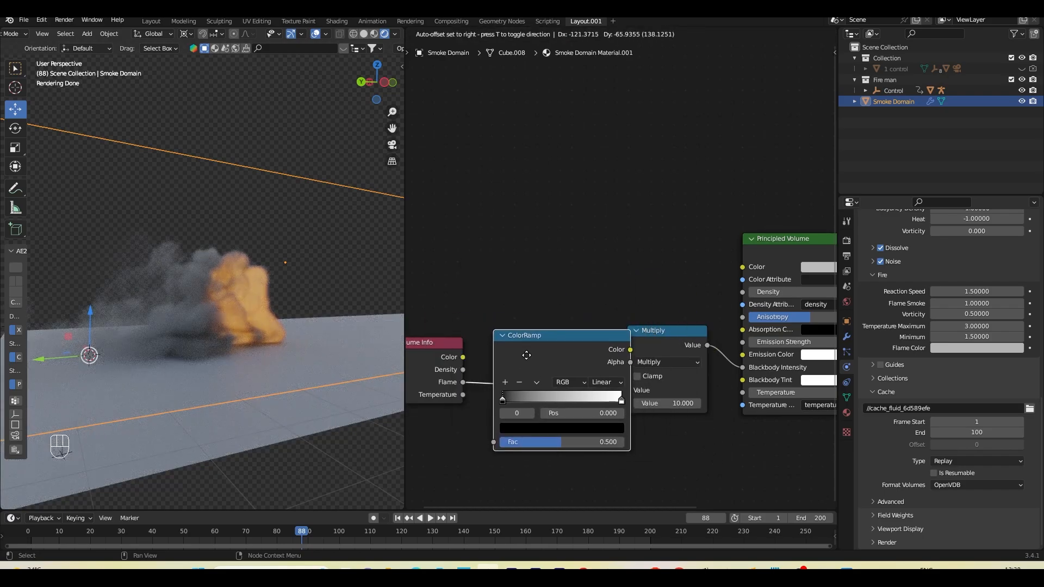
{"action": "left_click", "coordinate": [521, 350]}
{"action": "scroll", "coordinate": [606, 424], "scroll_direction": "up", "scroll_amount": 2}
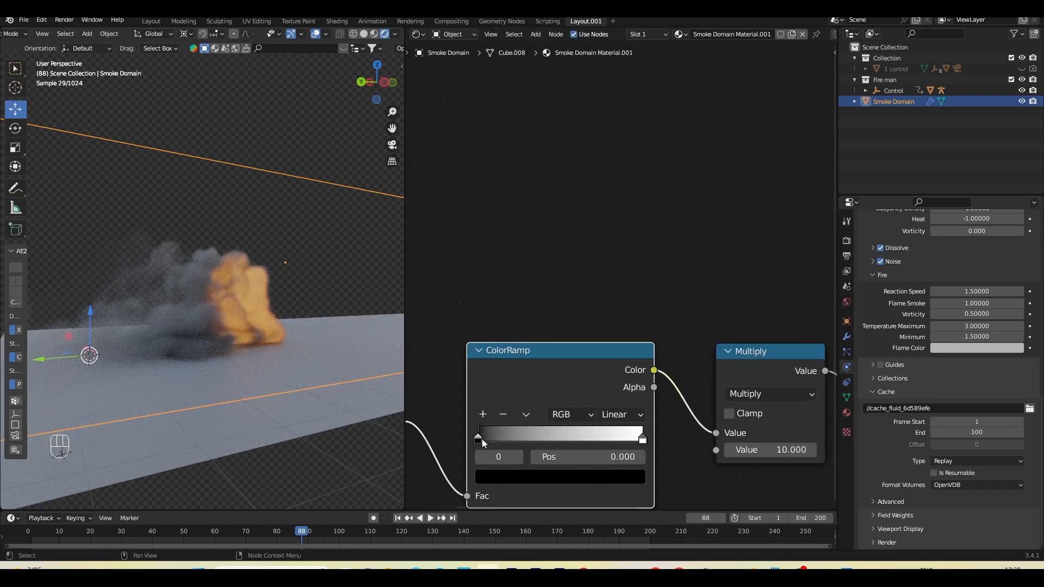
Step: Set the ColorRamp to Constant interpolation and reverse it, with the white stop near the start and the black stop at 0.409
{"action": "left_click", "coordinate": [632, 415]}
{"action": "left_click", "coordinate": [617, 498]}
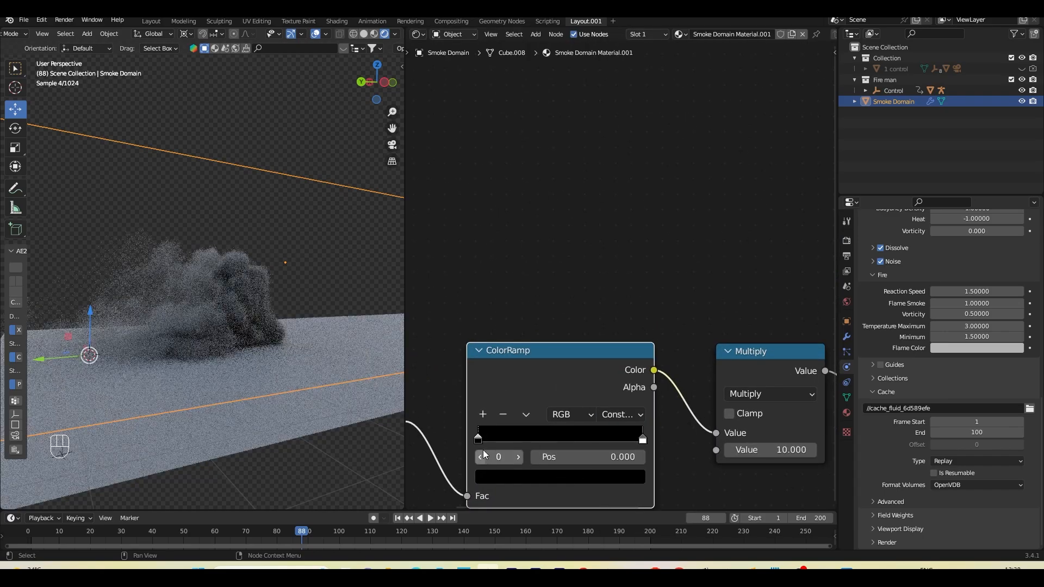
{"action": "left_click_drag", "start_coordinate": [481, 439], "coordinate": [539, 442]}
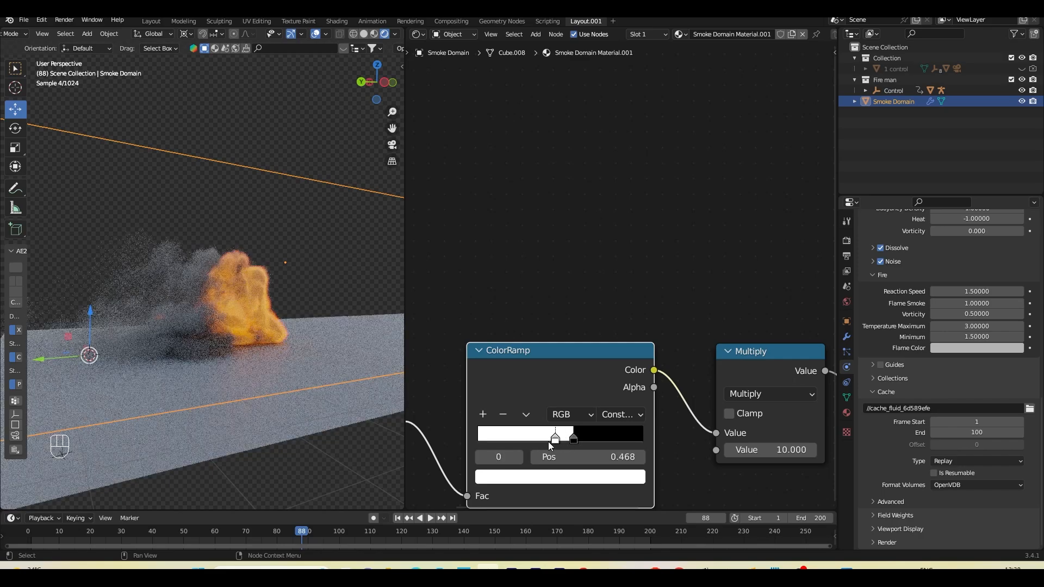
{"action": "scroll", "coordinate": [289, 334], "scroll_direction": "up", "scroll_amount": 2}
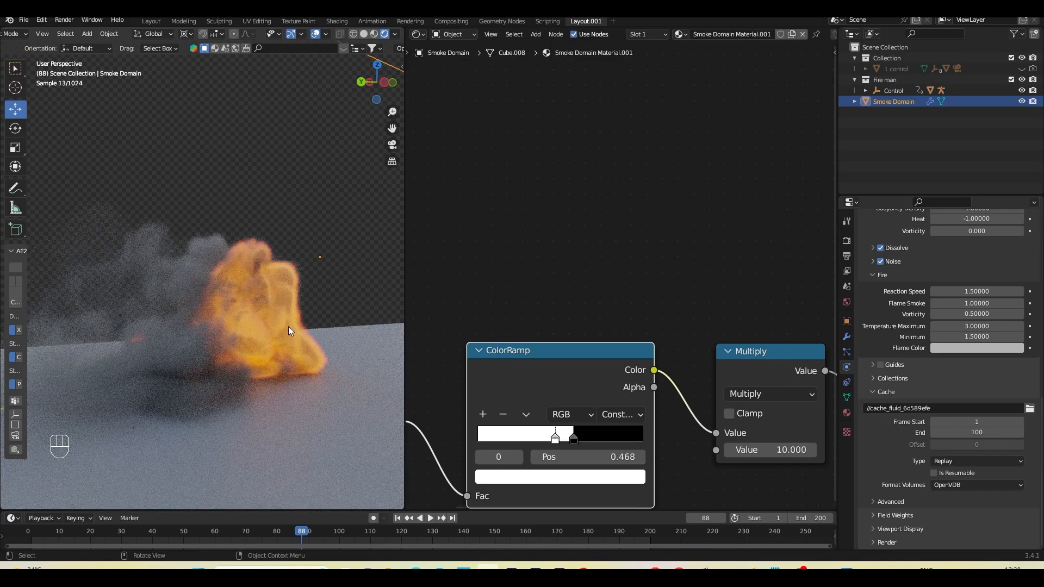
{"action": "left_click_drag", "start_coordinate": [575, 438], "coordinate": [545, 438]}
{"action": "left_click", "coordinate": [511, 443]}
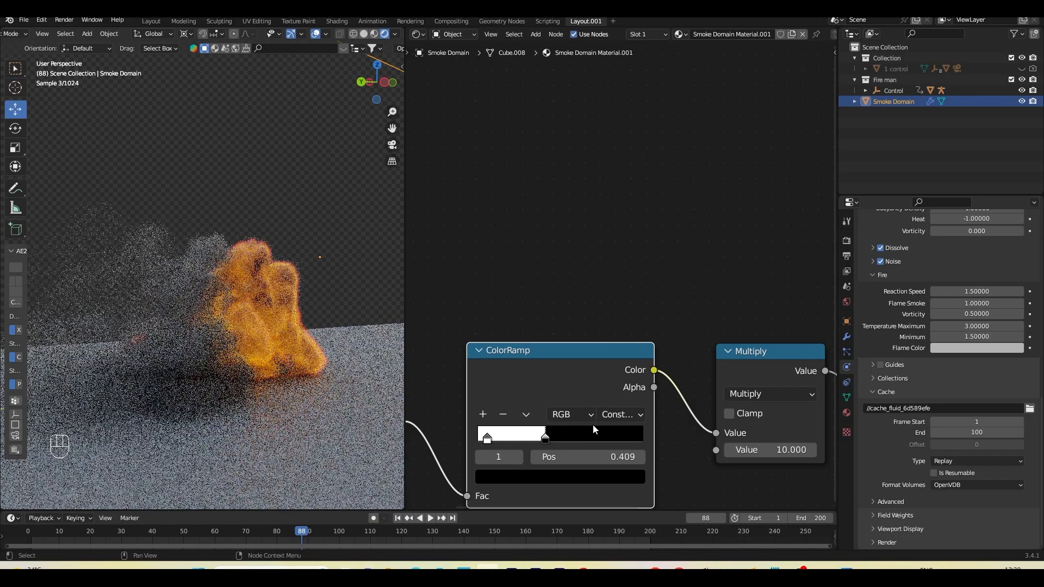
Step: Change the ColorRamp interpolation to B-Spline and set the black stop to 0.477 and the white stop to 0.305
{"action": "left_click", "coordinate": [618, 417]}
{"action": "left_click", "coordinate": [624, 483]}
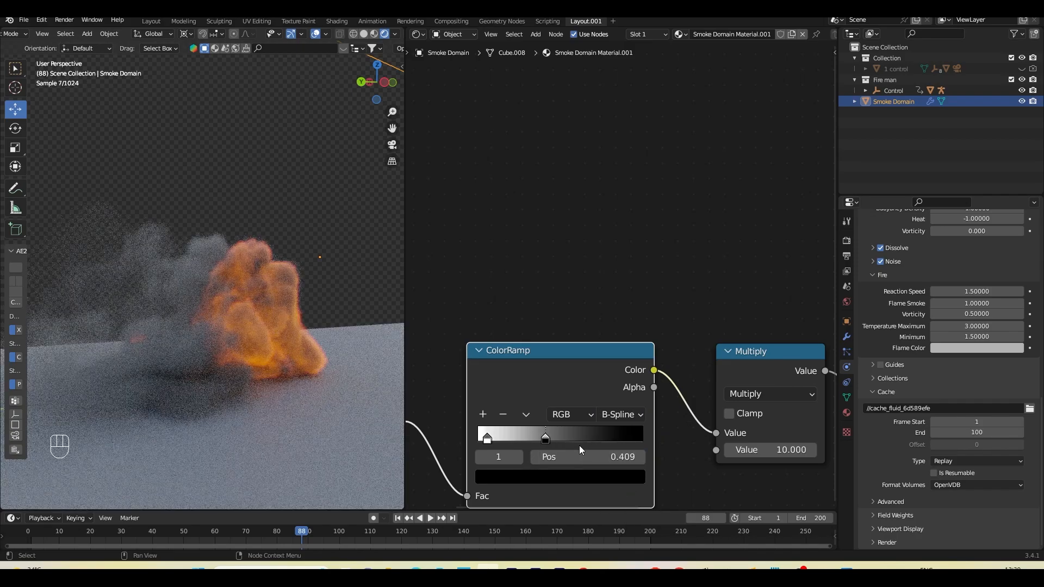
{"action": "mouse_move", "coordinate": [545, 437]}
{"action": "left_mouse_down"}
{"action": "mouse_move", "coordinate": [516, 437]}
{"action": "mouse_move", "coordinate": [557, 437]}
{"action": "left_mouse_up"}
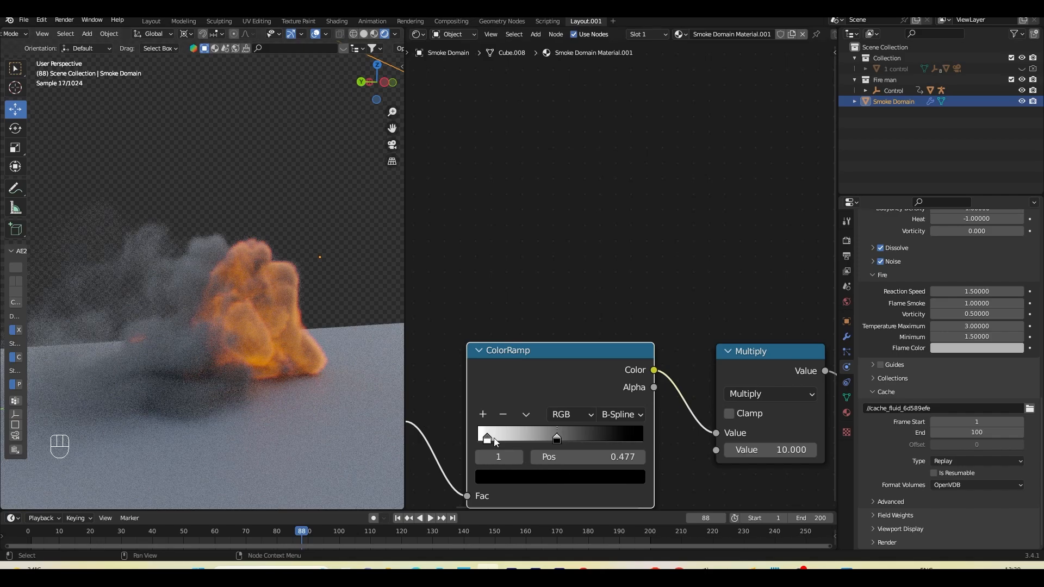
{"action": "left_click_drag", "start_coordinate": [493, 438], "coordinate": [528, 437]}
{"action": "left_click", "coordinate": [273, 360]}
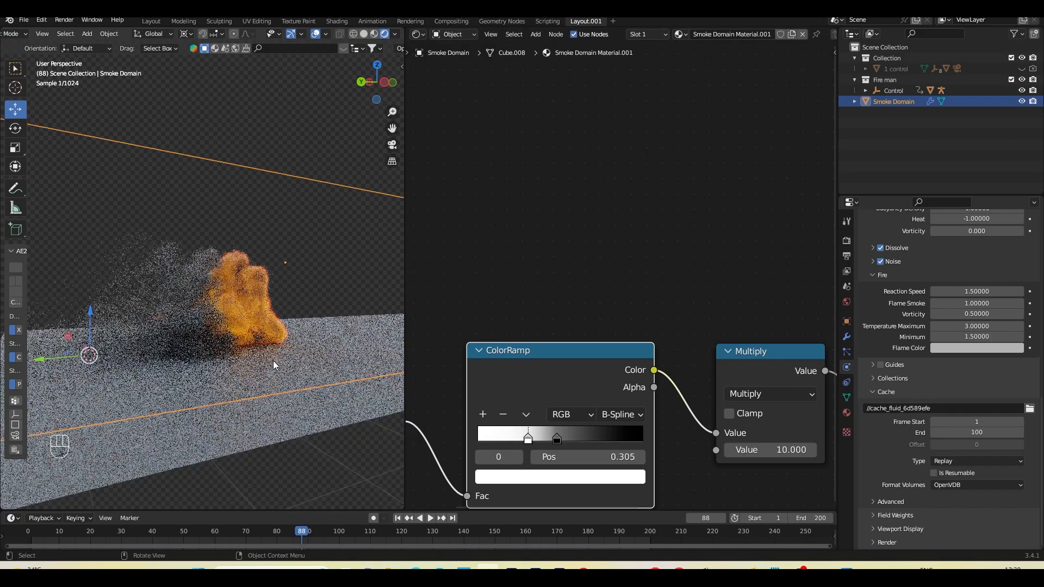
{"action": "scroll", "coordinate": [604, 412], "scroll_direction": "down", "scroll_amount": 3}
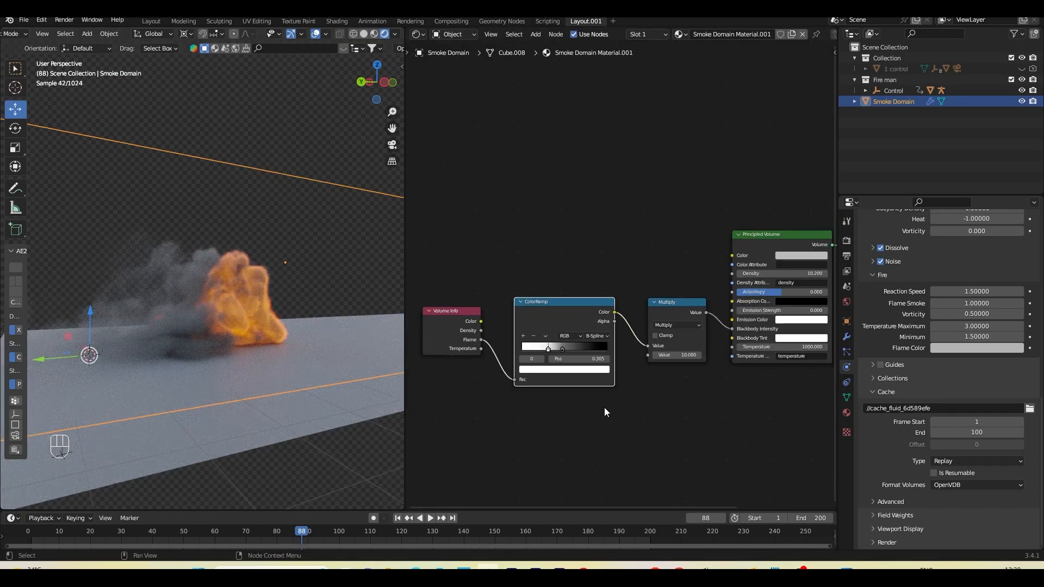
Step: Arrange the Volume Info, ColorRamp and Multiply nodes in a compact row near the Principled Volume node
{"action": "middle_click_drag", "start_coordinate": [604, 408], "coordinate": [682, 447]}
{"action": "left_click_drag", "start_coordinate": [624, 344], "coordinate": [664, 349]}
{"action": "left_click_drag", "start_coordinate": [523, 352], "coordinate": [571, 372]}
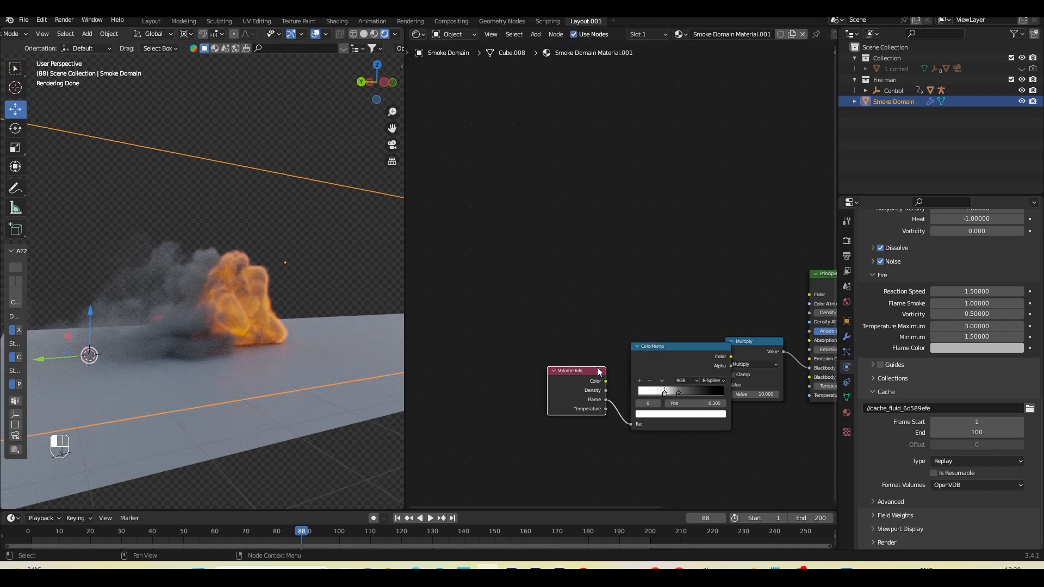
{"action": "left_click_drag", "start_coordinate": [653, 351], "coordinate": [642, 352]}
{"action": "left_click_drag", "start_coordinate": [757, 347], "coordinate": [746, 349]}
{"action": "left_click_drag", "start_coordinate": [746, 349], "coordinate": [759, 350]}
Step: Duplicate the Volume Info, ColorRamp and Multiply nodes as a second row below, and move the original row up
{"action": "left_click_drag", "start_coordinate": [494, 286], "coordinate": [768, 437]}
{"action": "middle_click_drag", "start_coordinate": [752, 349], "coordinate": [710, 328]}
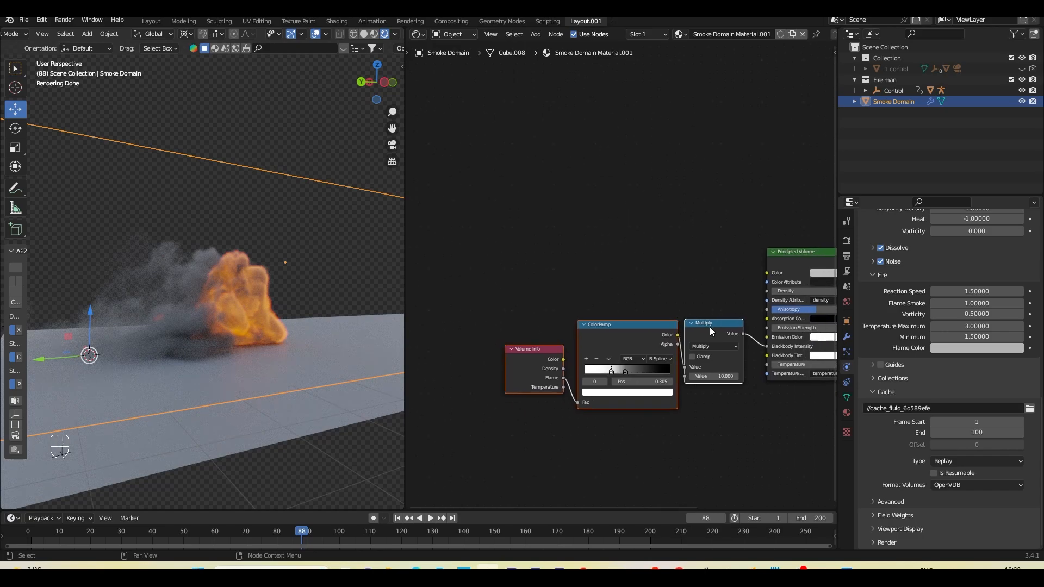
{"action": "key", "text": "shift+d"}
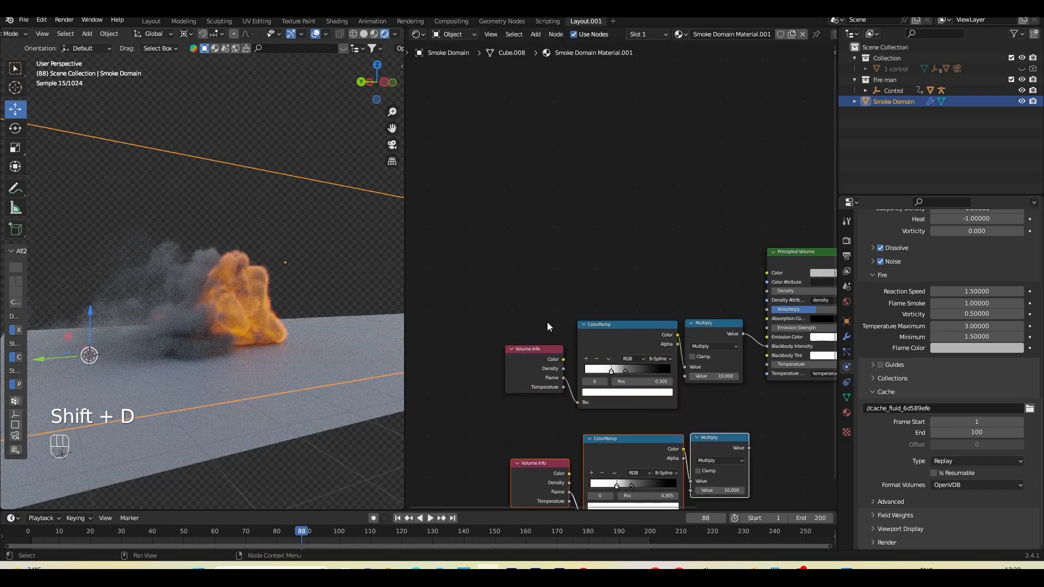
{"action": "left_click_drag", "start_coordinate": [483, 275], "coordinate": [717, 393]}
{"action": "left_click_drag", "start_coordinate": [714, 436], "coordinate": [719, 380]}
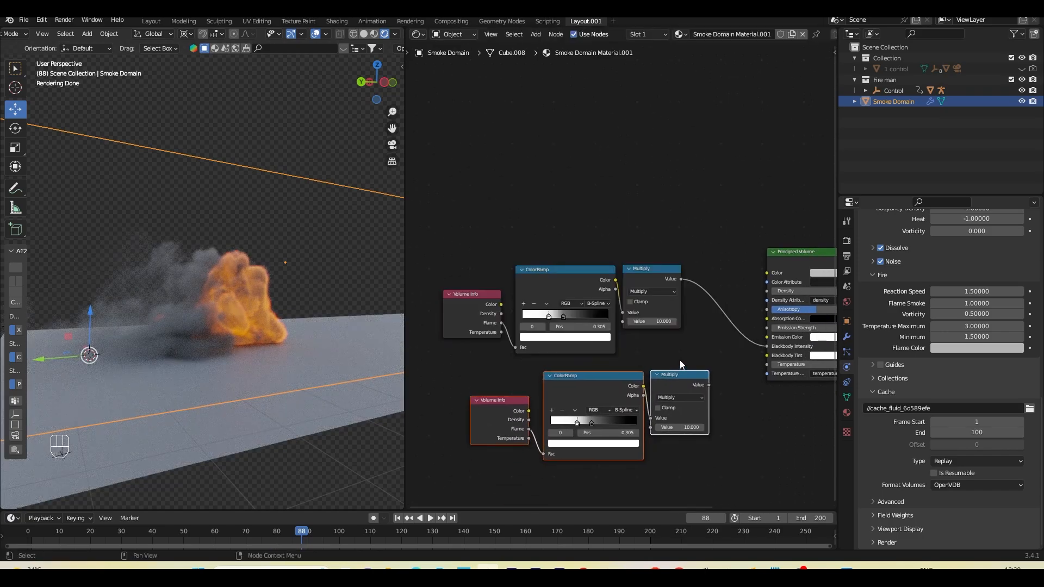
Step: Connect the duplicated Multiply node to the Principled Volume's Emission Strength and delete the duplicated ColorRamp node
{"action": "scroll", "coordinate": [743, 374], "scroll_direction": "up", "scroll_amount": 4}
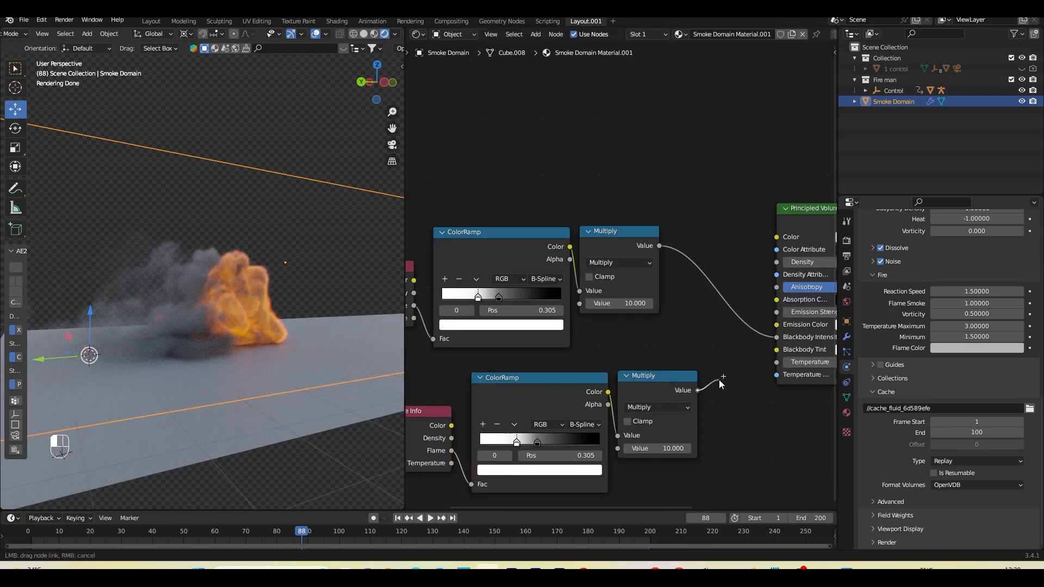
{"action": "left_click_drag", "start_coordinate": [719, 451], "coordinate": [719, 449]}
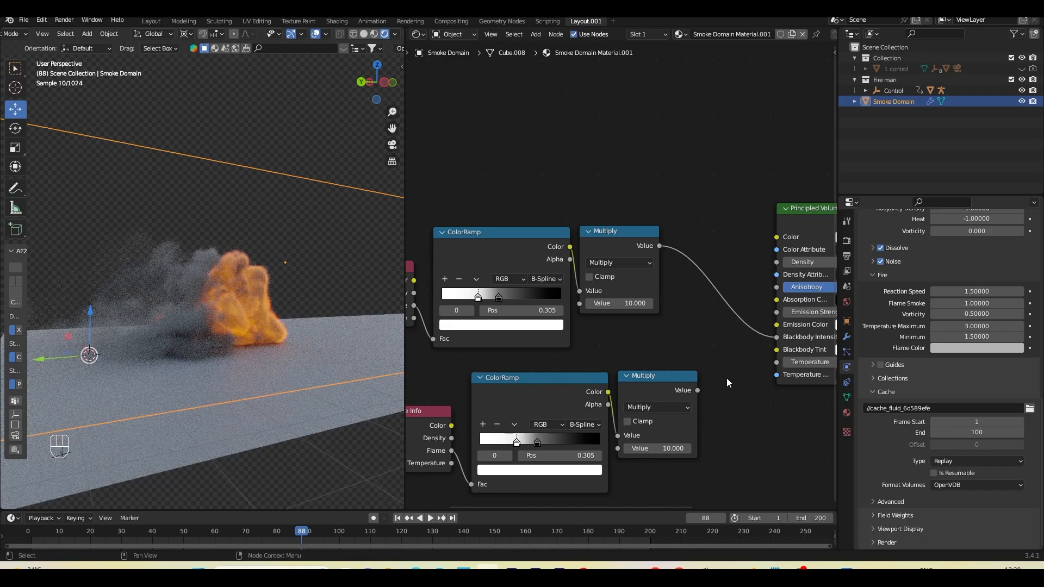
{"action": "middle_click_drag", "start_coordinate": [726, 377], "coordinate": [629, 402]}
{"action": "left_click_drag", "start_coordinate": [604, 398], "coordinate": [676, 320]}
{"action": "middle_click_drag", "start_coordinate": [205, 359], "coordinate": [233, 350], "text": "shift"}
{"action": "middle_click_drag", "start_coordinate": [471, 432], "coordinate": [618, 410]}
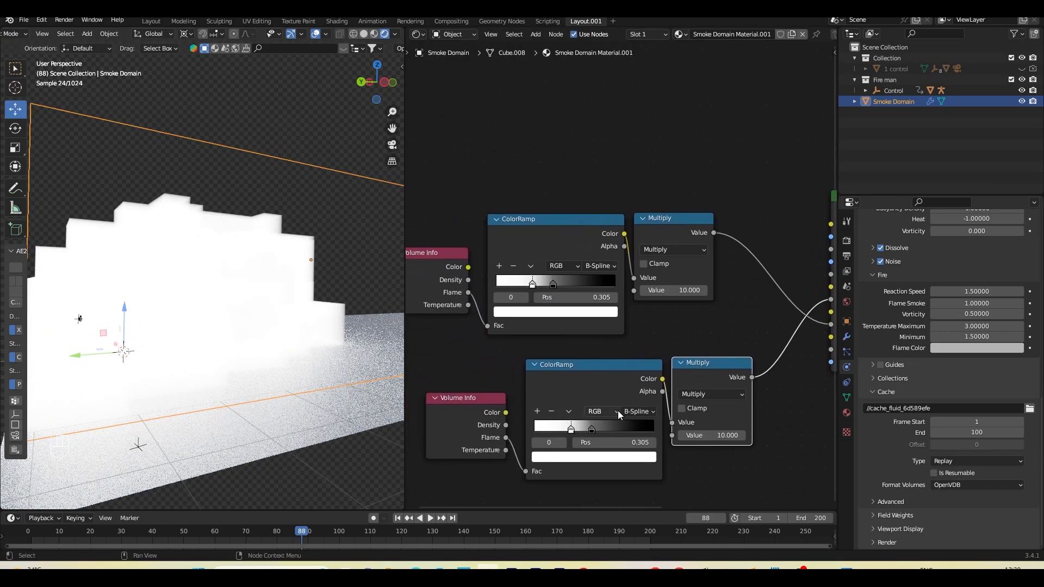
{"action": "left_click", "coordinate": [562, 373]}
{"action": "key", "text": "Delete"}
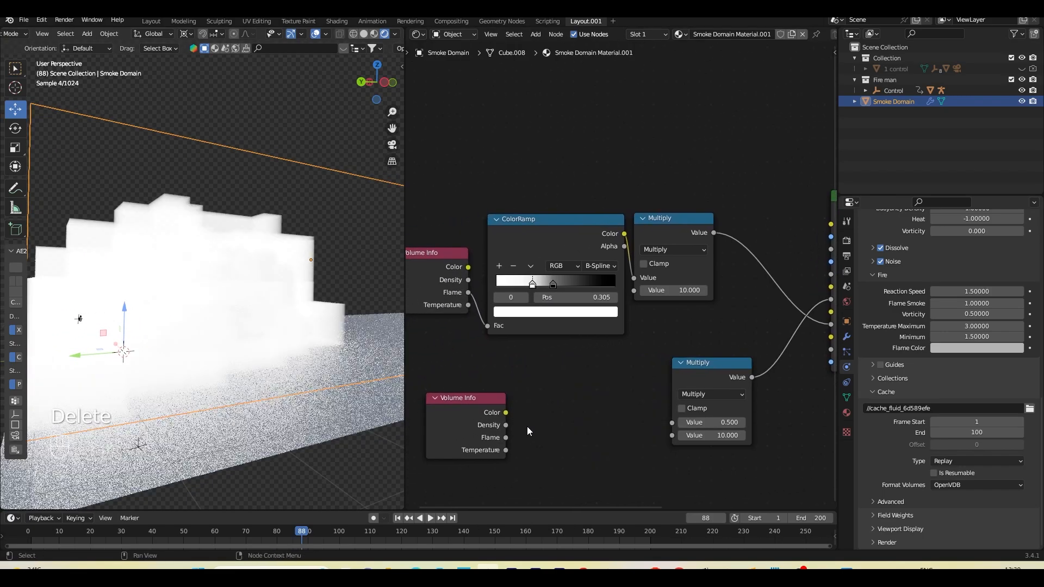
Step: Connect the lower Volume Info's Density to the lower Multiply node and insert a new ColorRamp between them
{"action": "left_click_drag", "start_coordinate": [505, 425], "coordinate": [672, 423]}
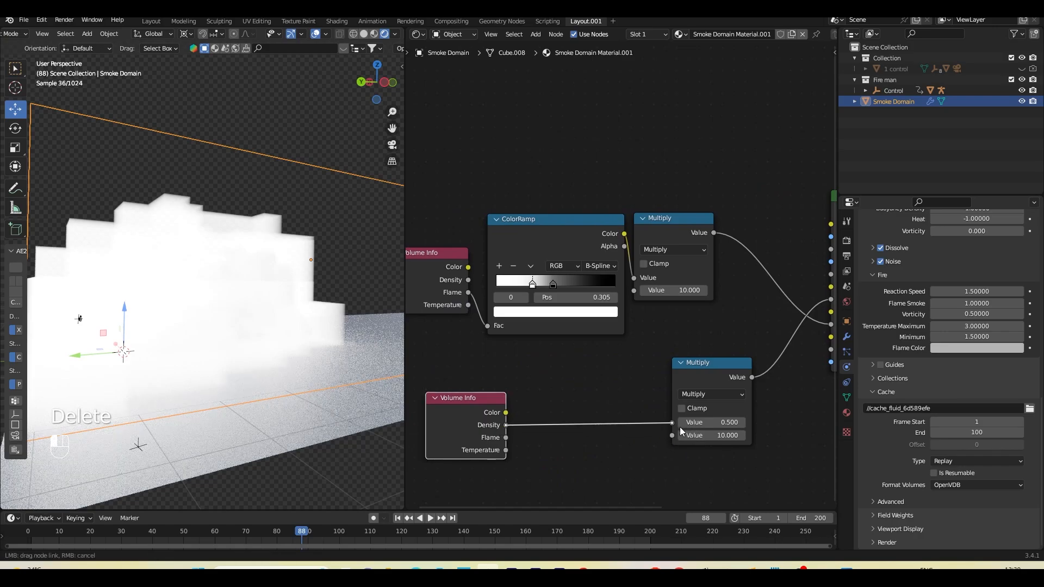
{"action": "middle_click_drag", "start_coordinate": [203, 331], "coordinate": [241, 332], "text": "shift"}
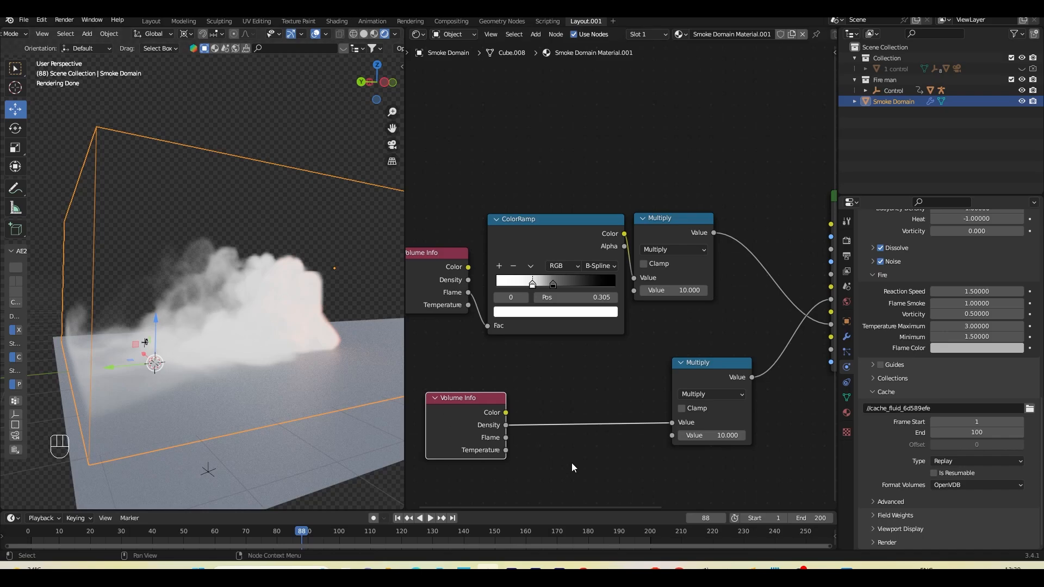
{"action": "middle_click_drag", "start_coordinate": [572, 462], "coordinate": [559, 465]}
{"action": "key", "text": "shift+a"}
{"action": "type", "text": "color"}
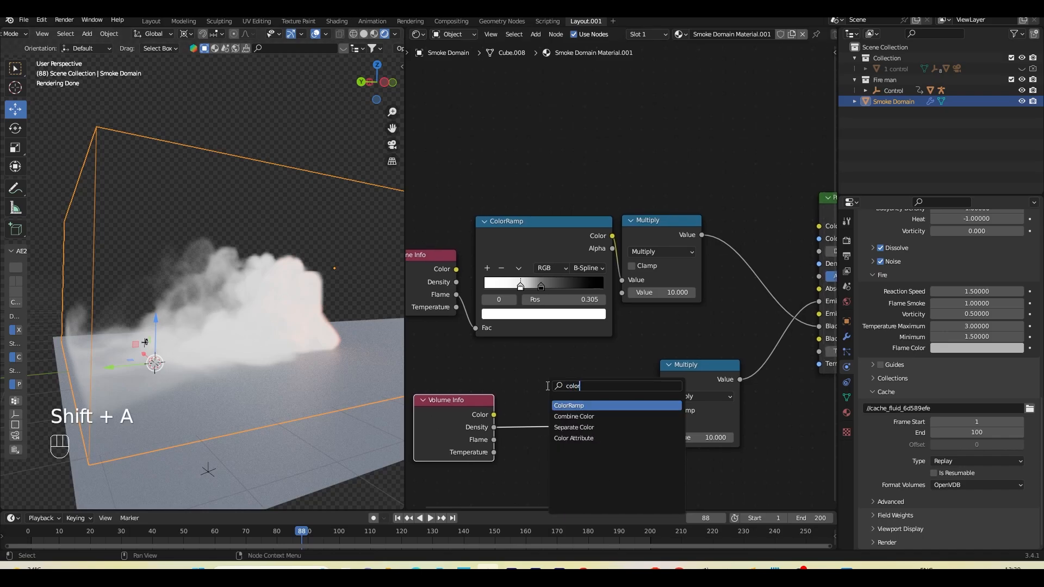
{"action": "left_click", "coordinate": [583, 406]}
{"action": "left_click", "coordinate": [555, 404]}
Step: Set the lower ColorRamp to Constant interpolation and bring its black and white stops closer together in the darker half
{"action": "left_click", "coordinate": [652, 423]}
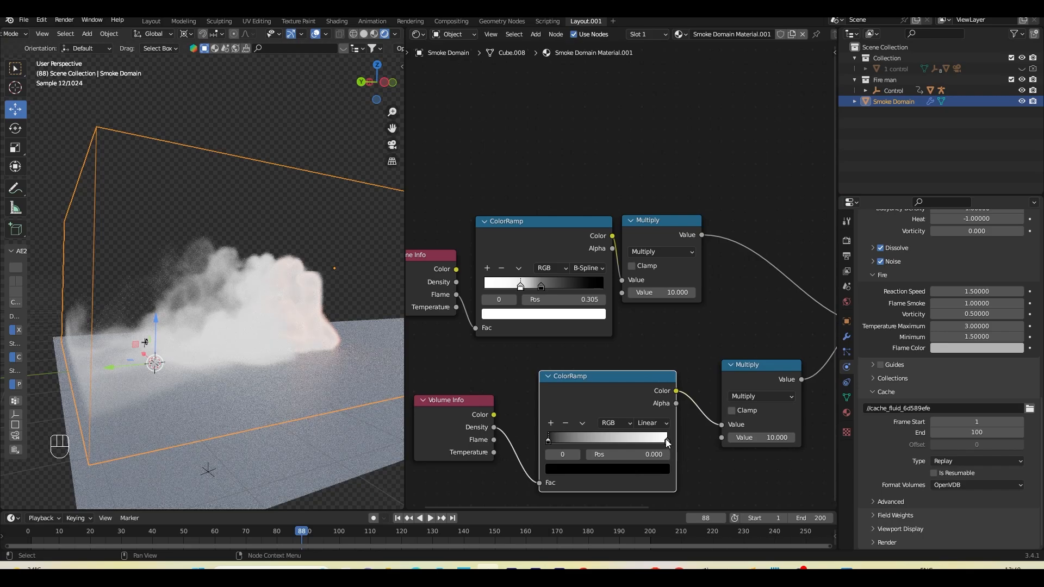
{"action": "left_click", "coordinate": [655, 482]}
{"action": "left_click_drag", "start_coordinate": [548, 441], "coordinate": [579, 441]}
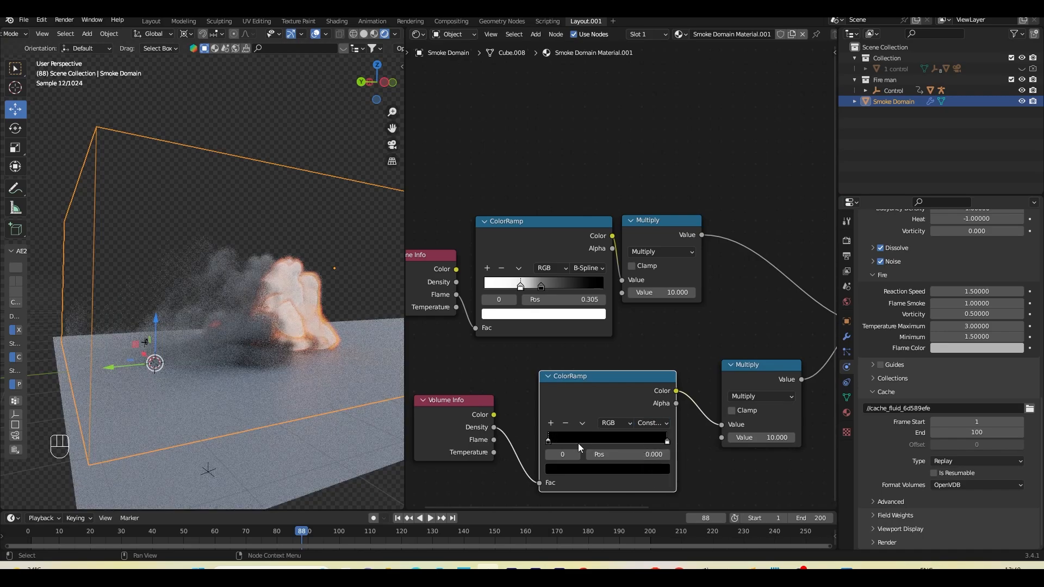
{"action": "left_click_drag", "start_coordinate": [667, 441], "coordinate": [576, 443]}
{"action": "left_click_drag", "start_coordinate": [605, 442], "coordinate": [596, 442]}
Step: Set the lower ColorRamp's interpolation to B-Spline, with the white stop at 0.600 and the black stop at 0.541
{"action": "left_click", "coordinate": [654, 423]}
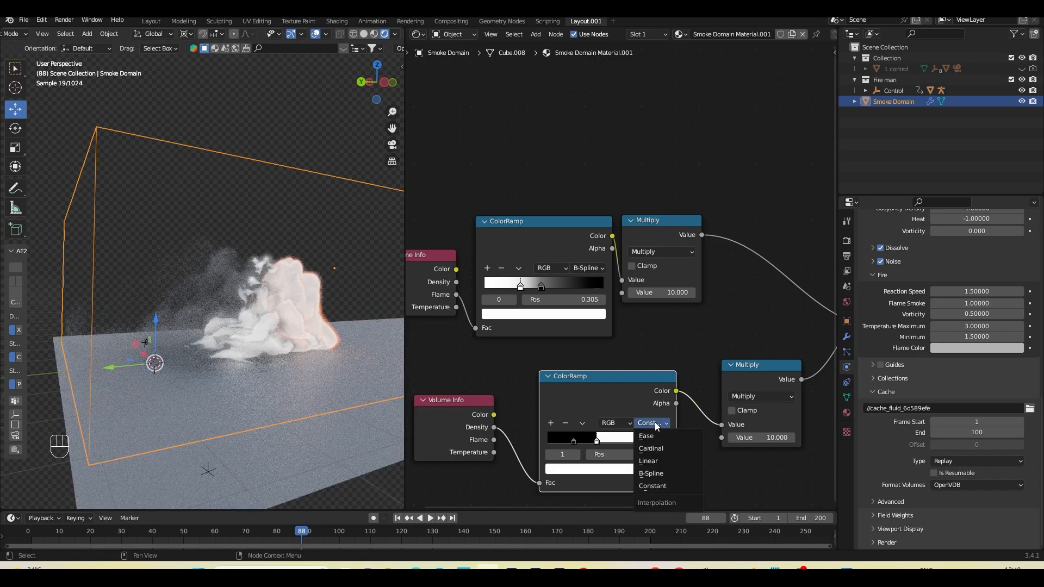
{"action": "left_click", "coordinate": [657, 478]}
{"action": "scroll", "coordinate": [315, 380], "scroll_direction": "up", "scroll_amount": 2}
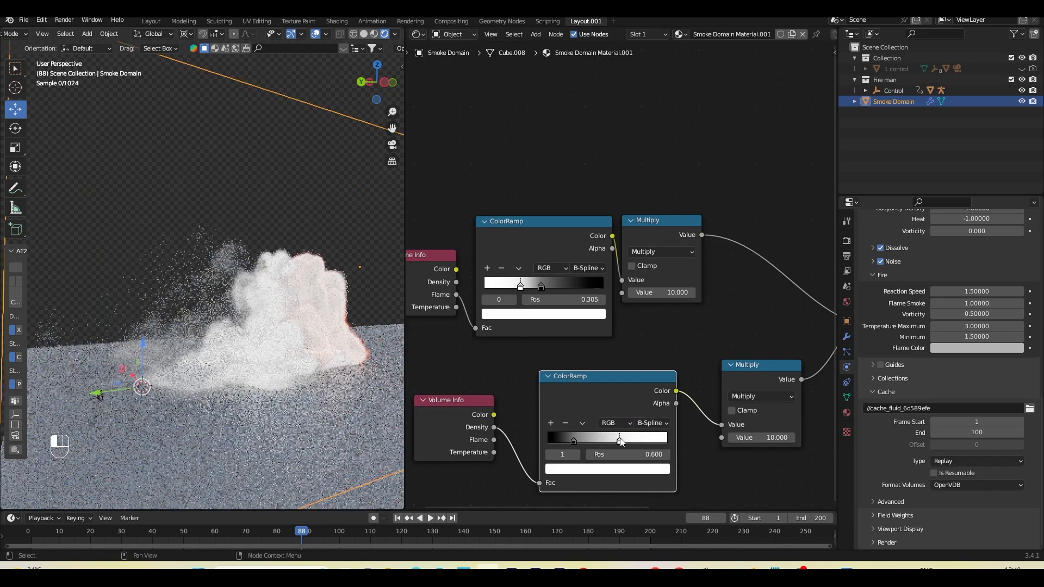
{"action": "mouse_move", "coordinate": [596, 439]}
{"action": "left_mouse_down"}
{"action": "mouse_move", "coordinate": [636, 438]}
{"action": "mouse_move", "coordinate": [603, 440]}
{"action": "mouse_move", "coordinate": [624, 445]}
{"action": "mouse_move", "coordinate": [612, 440]}
{"action": "left_mouse_up"}
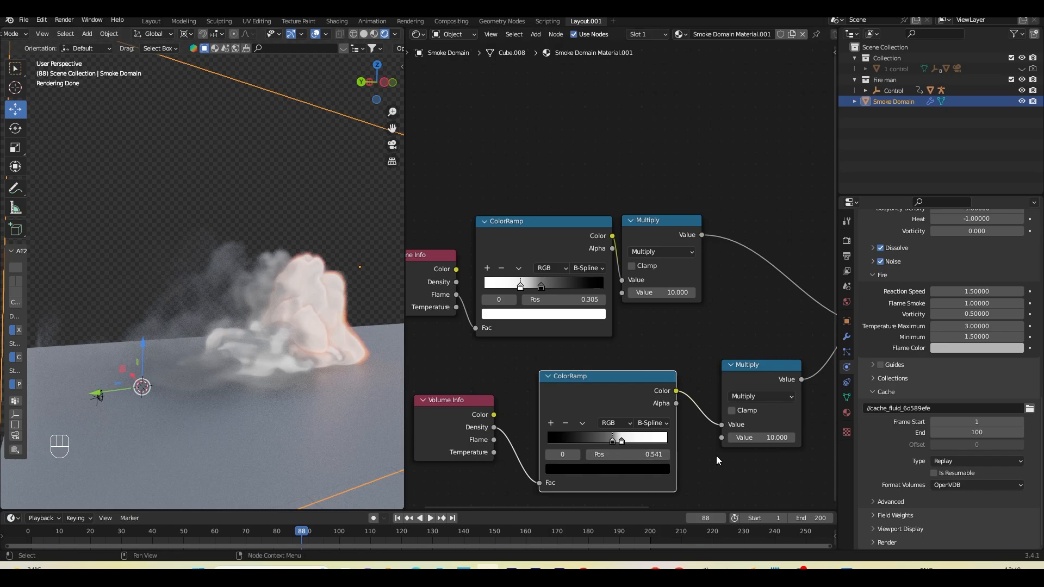
Step: Set the Principled Volume's Emission Color to a saturated orange
{"action": "middle_click_drag", "start_coordinate": [716, 456], "coordinate": [571, 450]}
{"action": "middle_click_drag", "start_coordinate": [807, 311], "coordinate": [707, 374]}
{"action": "left_click", "coordinate": [713, 373]}
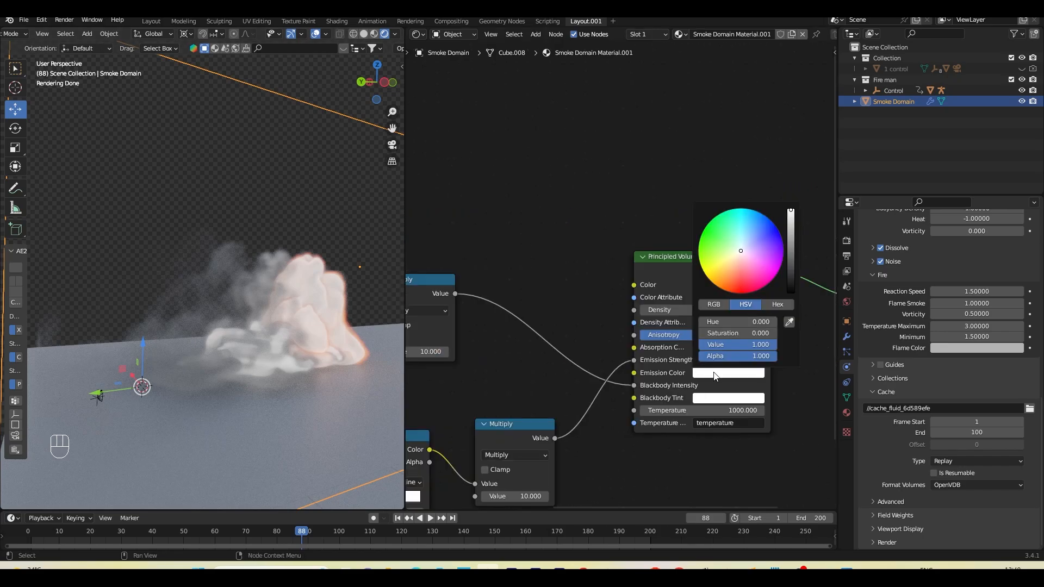
{"action": "left_click_drag", "start_coordinate": [707, 272], "coordinate": [725, 289]}
Step: Try Constant interpolation on the lower ColorRamp, with its black stop moved darker and the white stop at 0.432
{"action": "middle_click_drag", "start_coordinate": [584, 461], "coordinate": [764, 407]}
{"action": "scroll", "coordinate": [759, 408], "scroll_direction": "up", "scroll_amount": 2}
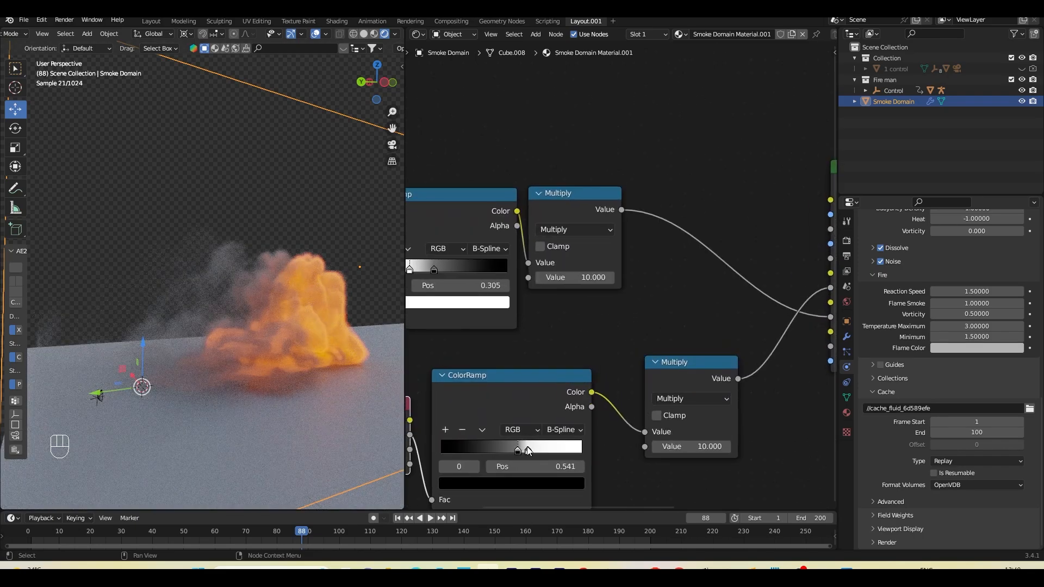
{"action": "mouse_move", "coordinate": [518, 449]}
{"action": "left_mouse_down"}
{"action": "mouse_move", "coordinate": [545, 450]}
{"action": "mouse_move", "coordinate": [507, 451]}
{"action": "left_mouse_up"}
{"action": "left_click", "coordinate": [564, 430]}
{"action": "left_click_drag", "start_coordinate": [545, 450], "coordinate": [499, 446]}
{"action": "left_click", "coordinate": [577, 503]}
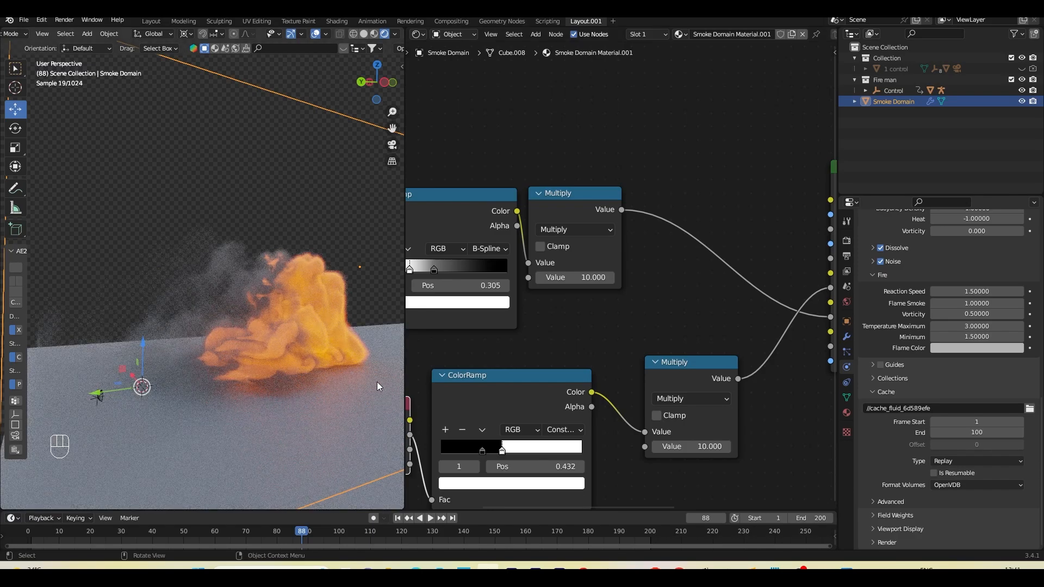
Step: Change the lower ColorRamp's interpolation to Ease, place the black stop at 0.377 and move the white stop farther from it
{"action": "left_click", "coordinate": [564, 430]}
{"action": "left_click", "coordinate": [575, 440]}
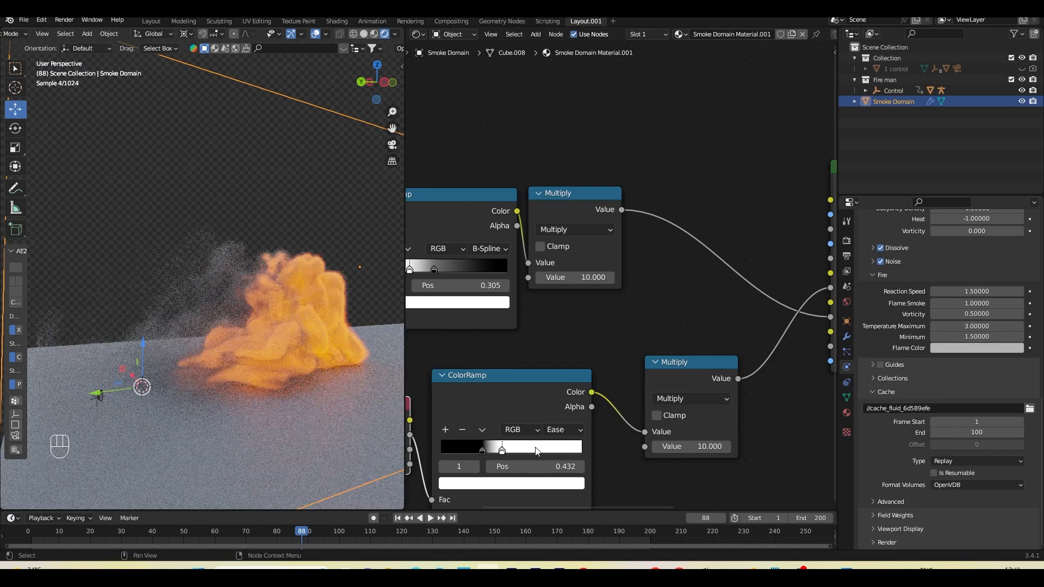
{"action": "mouse_move", "coordinate": [502, 452]}
{"action": "left_mouse_down"}
{"action": "mouse_move", "coordinate": [527, 453]}
{"action": "mouse_move", "coordinate": [494, 452]}
{"action": "left_mouse_up"}
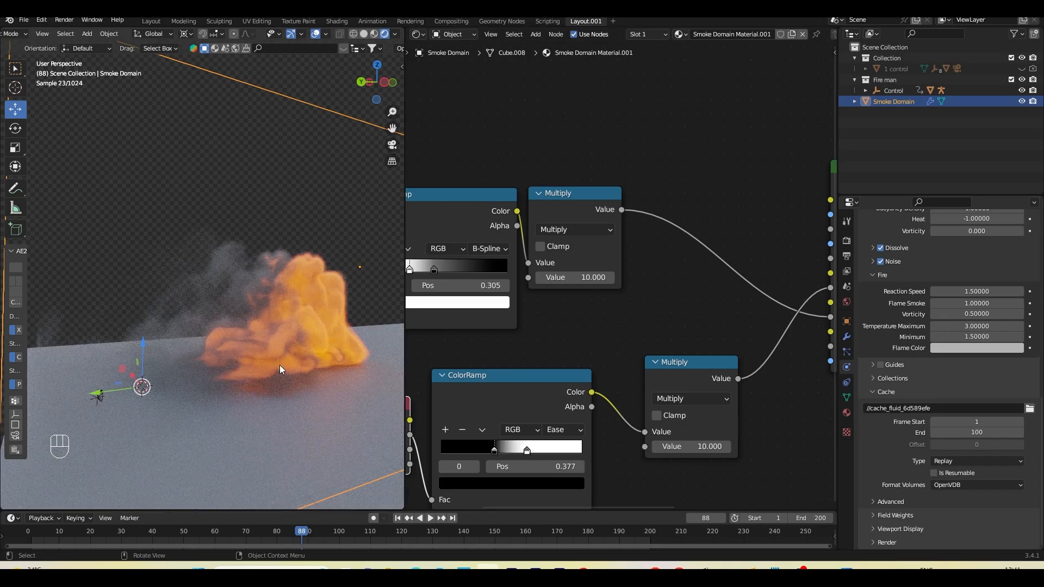
Step: View the fire through the camera and compare it with the Multiply link to Emission Strength disconnected and reconnected
{"action": "left_click", "coordinate": [388, 147]}
{"action": "scroll", "coordinate": [195, 278], "scroll_direction": "up", "scroll_amount": 3}
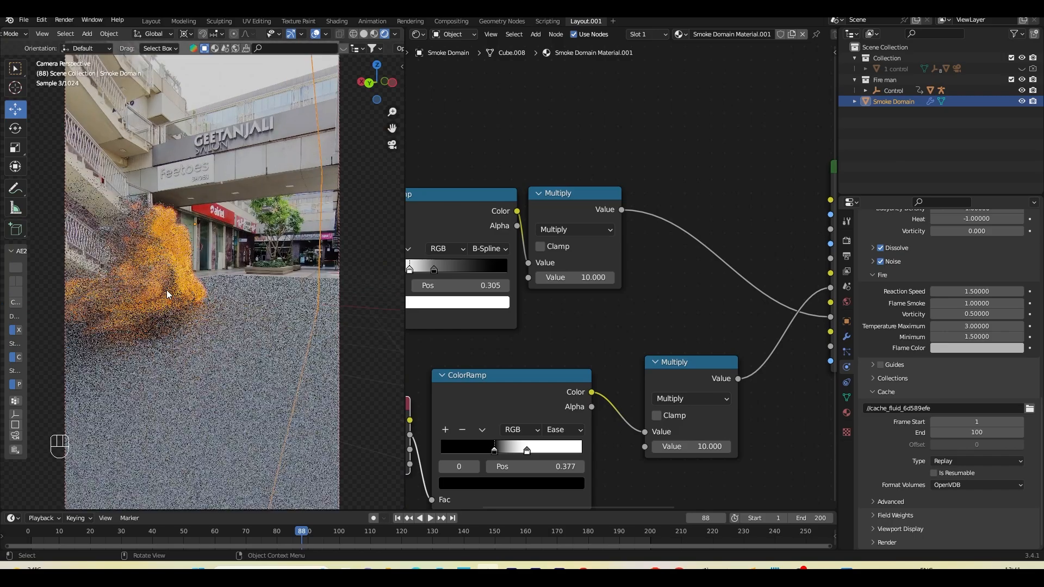
{"action": "middle_click_drag", "start_coordinate": [677, 456], "coordinate": [575, 477]}
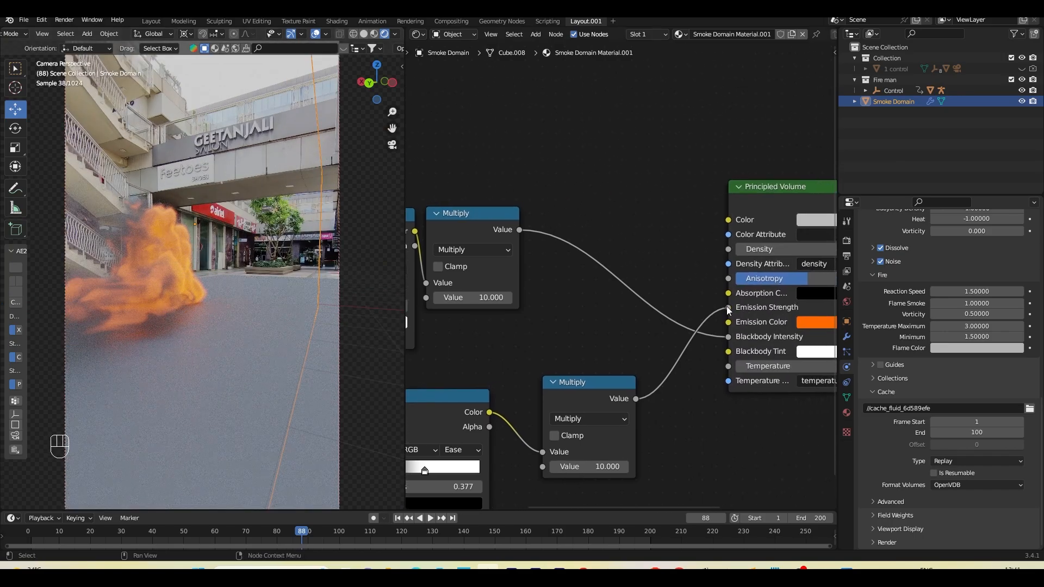
{"action": "left_click_drag", "start_coordinate": [728, 308], "coordinate": [628, 350]}
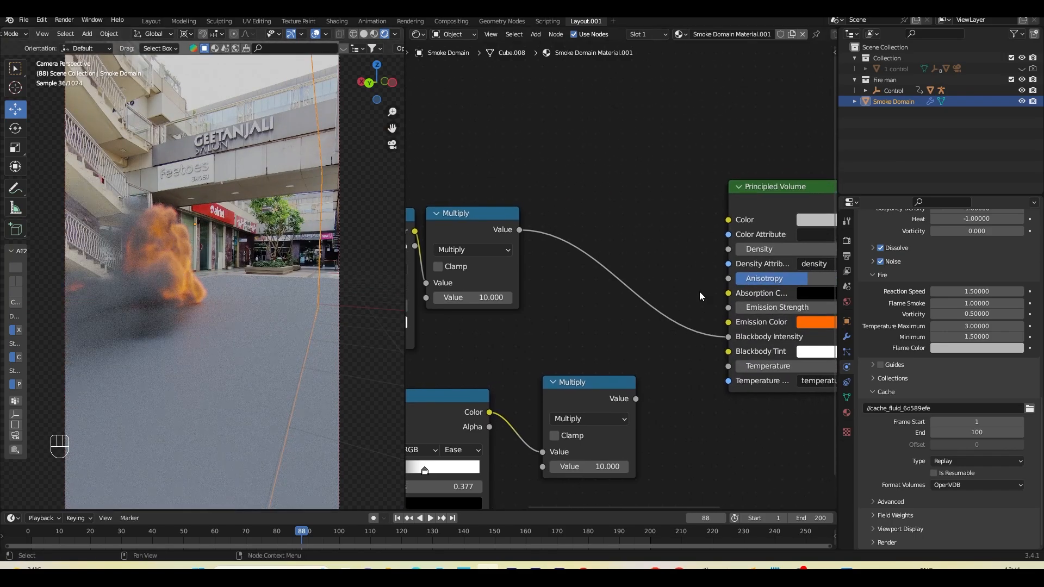
{"action": "left_click_drag", "start_coordinate": [635, 399], "coordinate": [728, 308]}
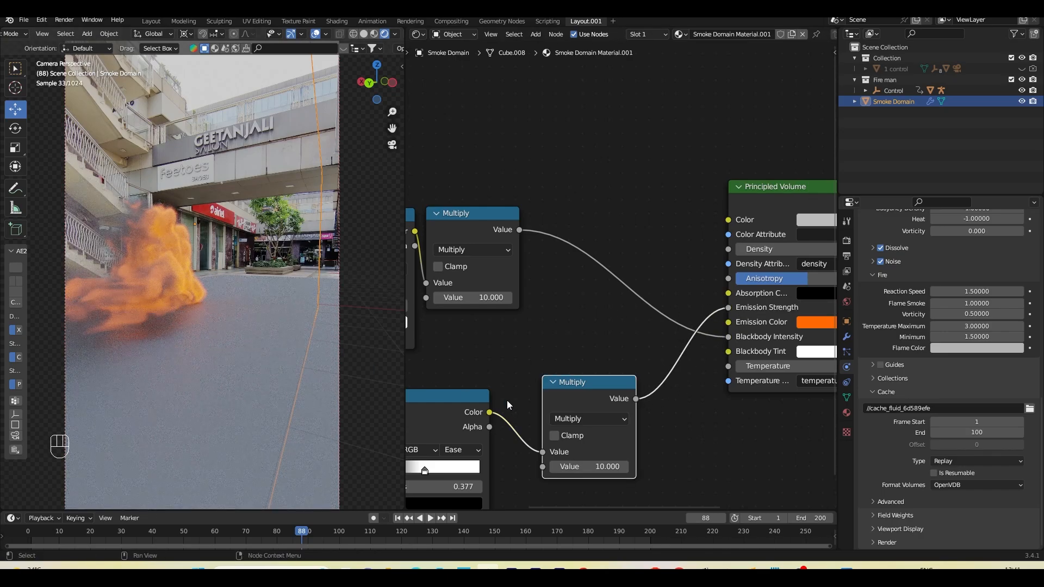
Step: Darken the Principled Volume's Emission Color to a burnt orange and save the file
{"action": "scroll", "coordinate": [603, 432], "scroll_direction": "down", "scroll_amount": 2}
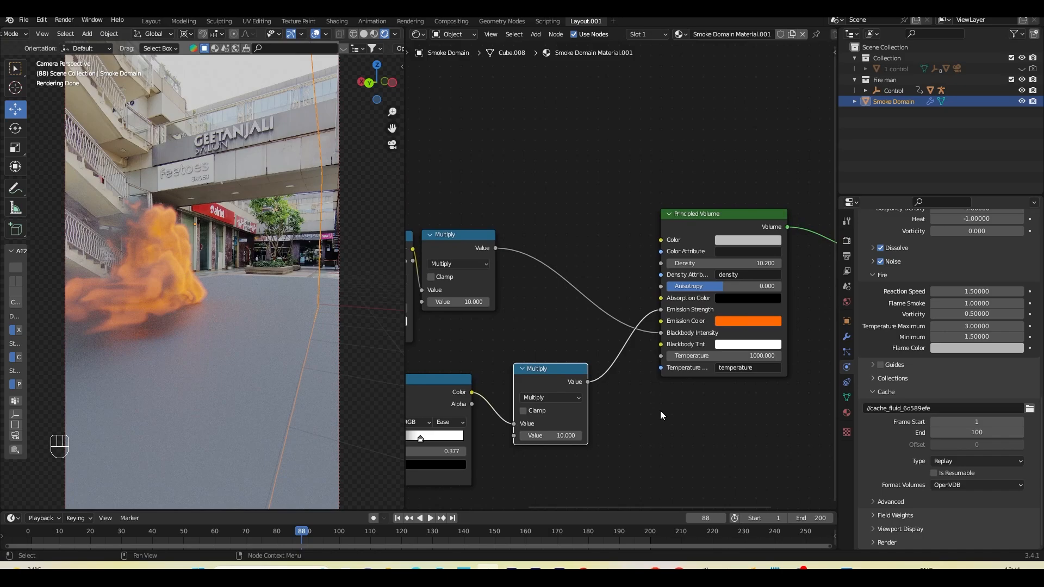
{"action": "left_click", "coordinate": [750, 319]}
{"action": "left_click_drag", "start_coordinate": [810, 173], "coordinate": [810, 198]}
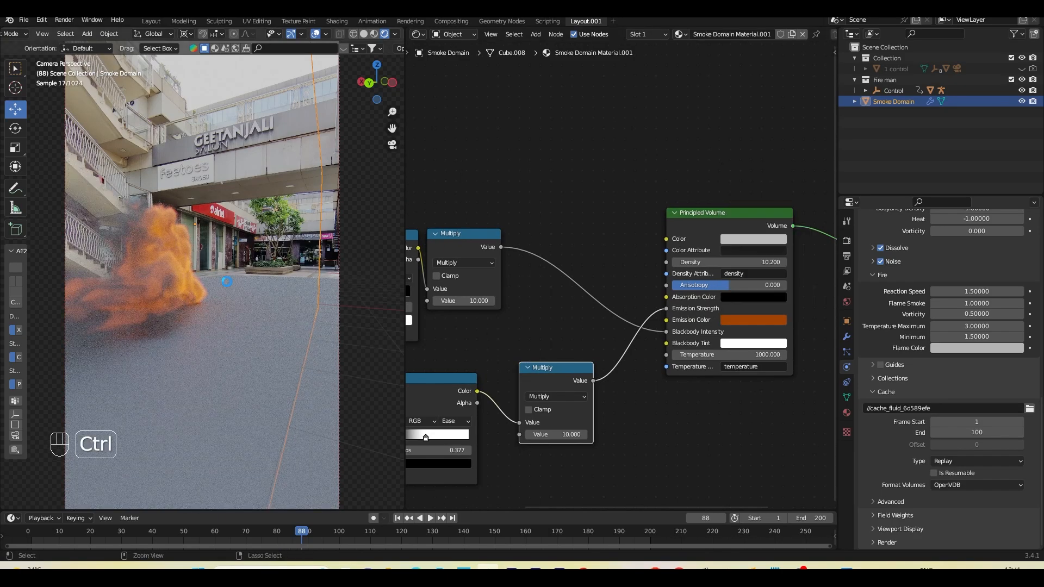
{"action": "key", "text": "ctrl+s"}
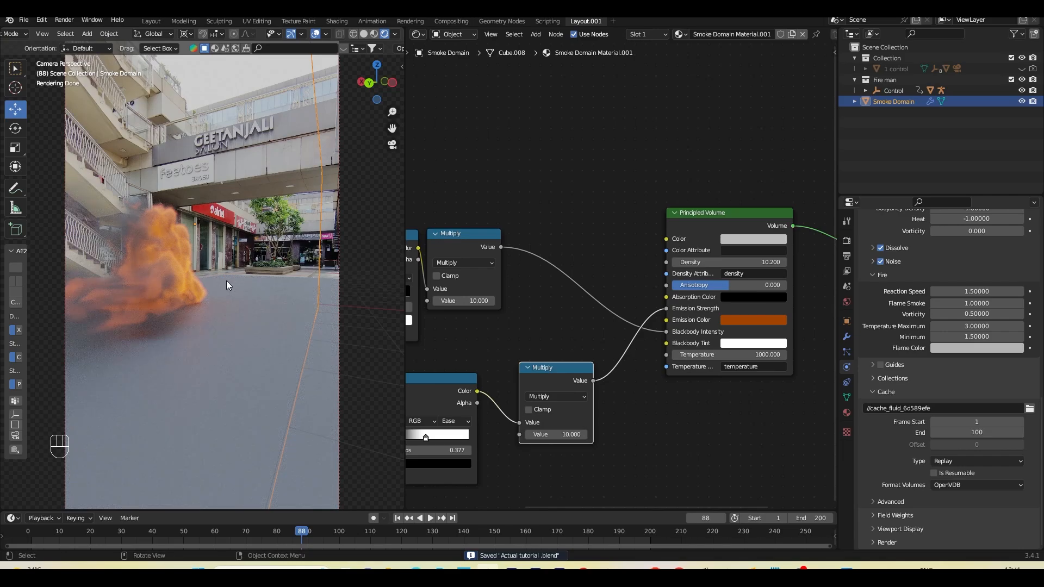
Step: Select the ground plane and enable Shadow Catcher in its object visibility settings
{"action": "left_click", "coordinate": [226, 280]}
{"action": "left_click", "coordinate": [847, 322]}
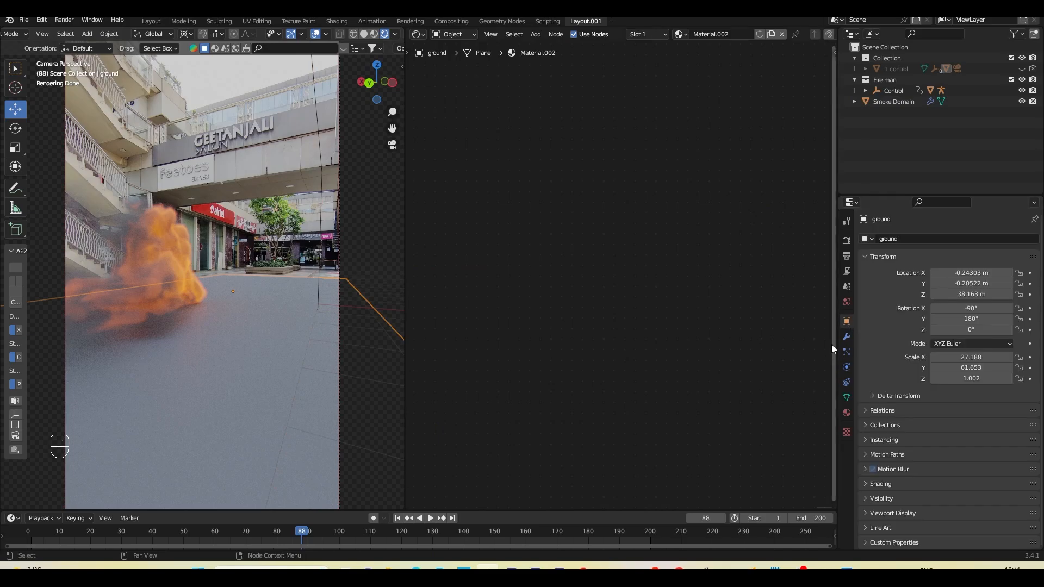
{"action": "left_click", "coordinate": [889, 502]}
{"action": "middle_click_drag", "start_coordinate": [889, 502], "coordinate": [888, 417]}
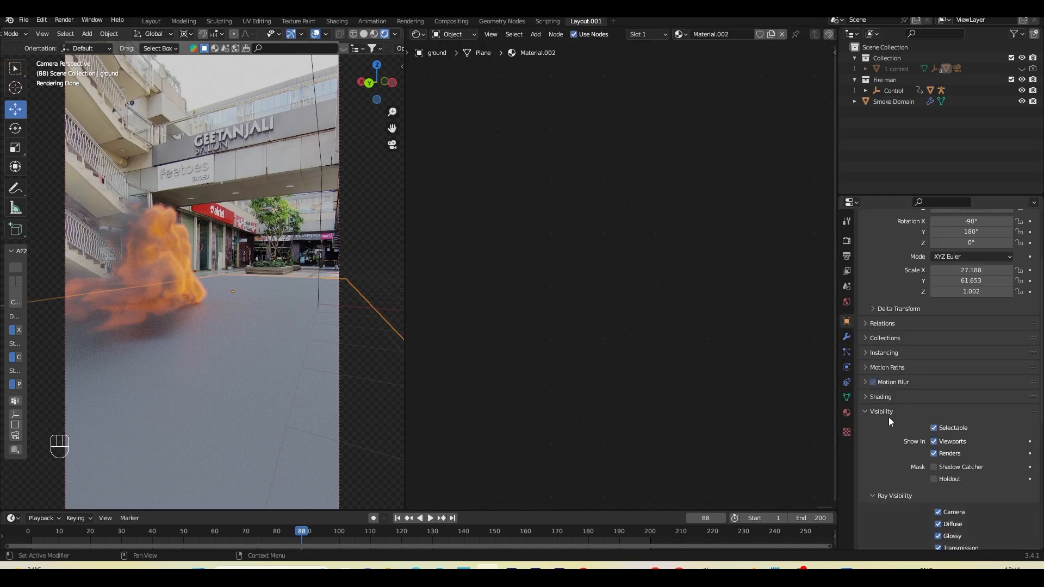
{"action": "left_click", "coordinate": [933, 467]}
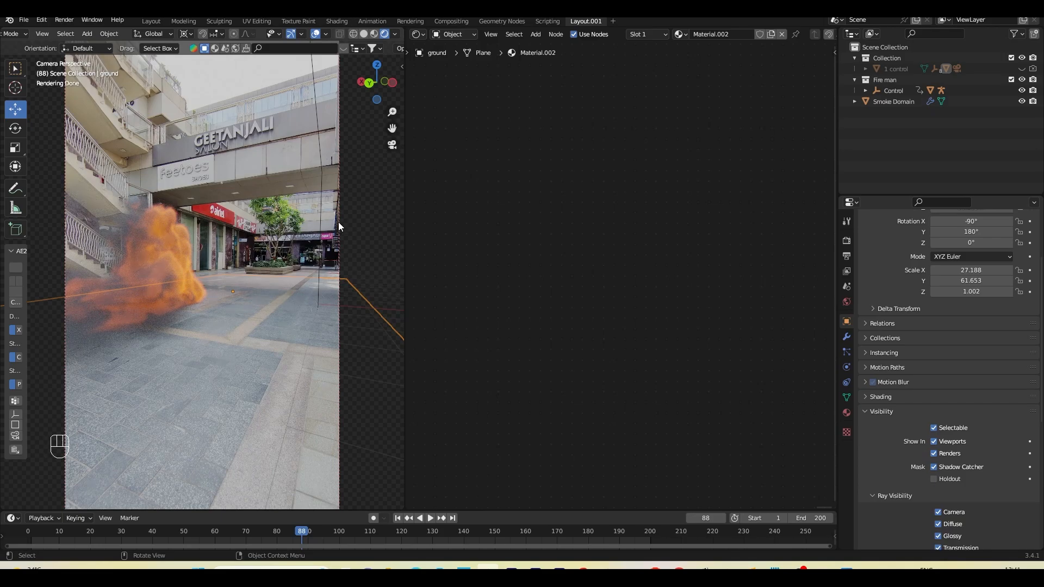
Step: Return to the first frame, switch the viewport to solid shading and play the fire animation up to about frame 54
{"action": "middle_click_drag", "start_coordinate": [332, 160], "coordinate": [342, 163], "text": "shift"}
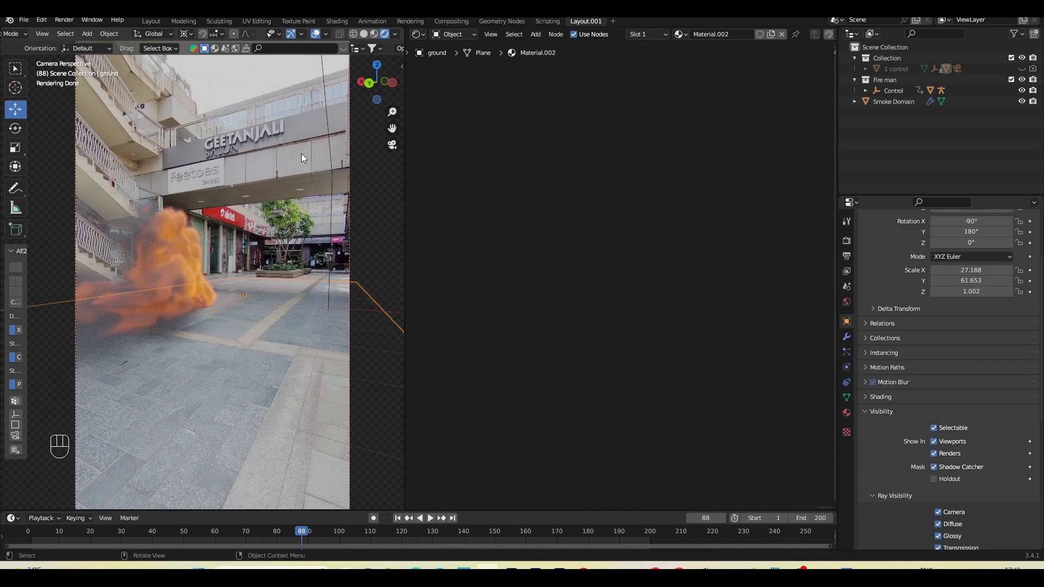
{"action": "key", "text": "shift+Left"}
{"action": "left_click", "coordinate": [368, 34]}
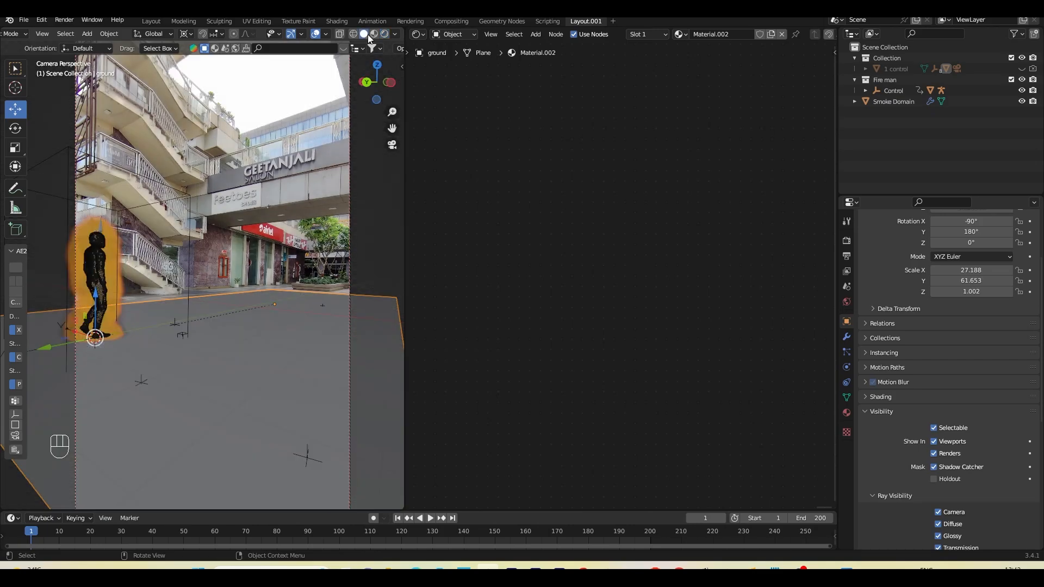
{"action": "left_click", "coordinate": [430, 520]}
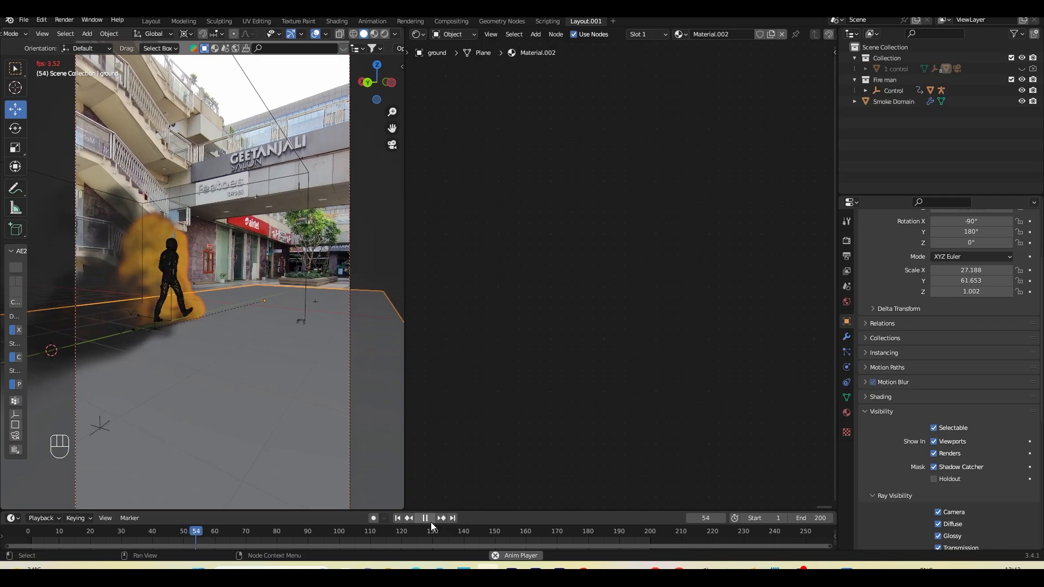
{"action": "left_click", "coordinate": [429, 521]}
Step: Set the Smoke Domain's gas Heat and Buoyancy Density both to -1.5
{"action": "left_click", "coordinate": [305, 166]}
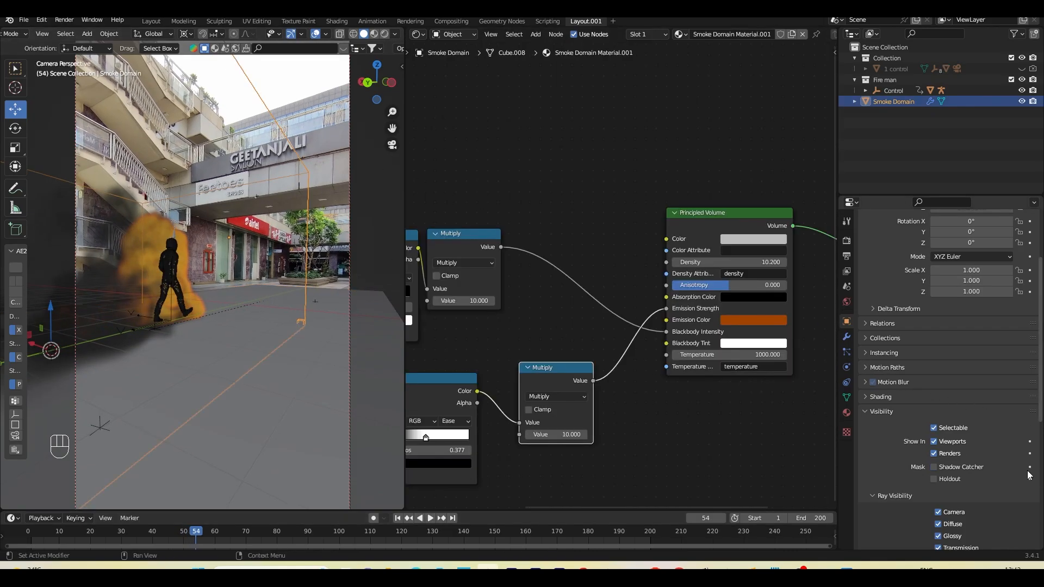
{"action": "left_click", "coordinate": [847, 367]}
{"action": "scroll", "coordinate": [902, 438], "scroll_direction": "down", "scroll_amount": 3}
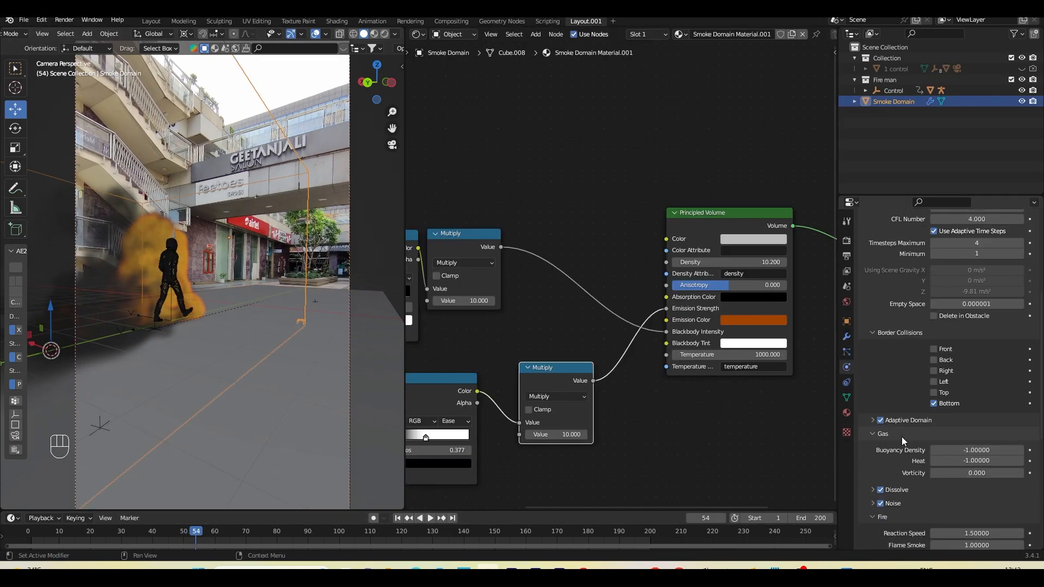
{"action": "scroll", "coordinate": [909, 441], "scroll_direction": "down", "scroll_amount": 4}
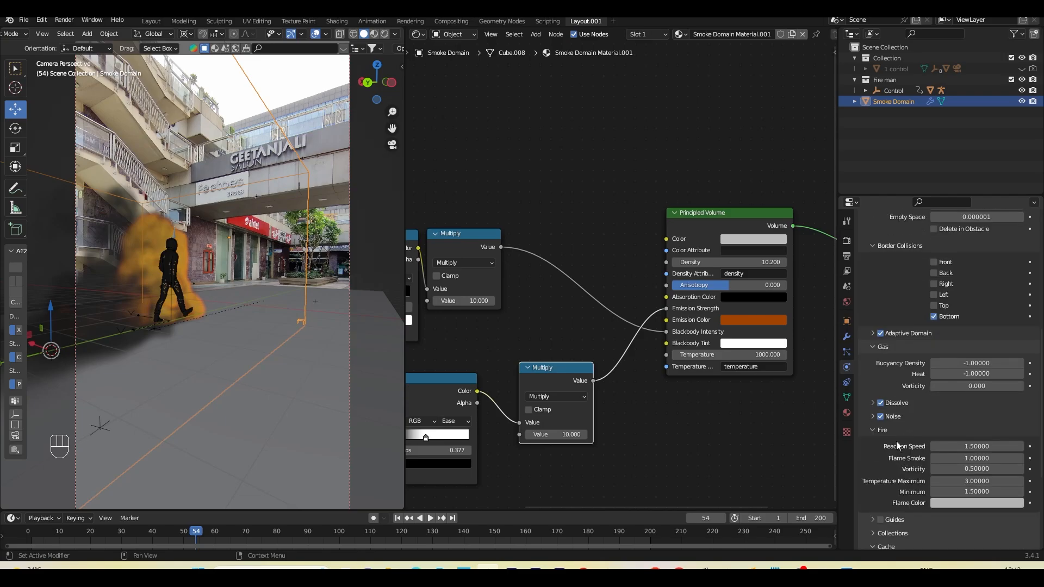
{"action": "left_click", "coordinate": [969, 374]}
{"action": "key", "text": "BackSpace"}
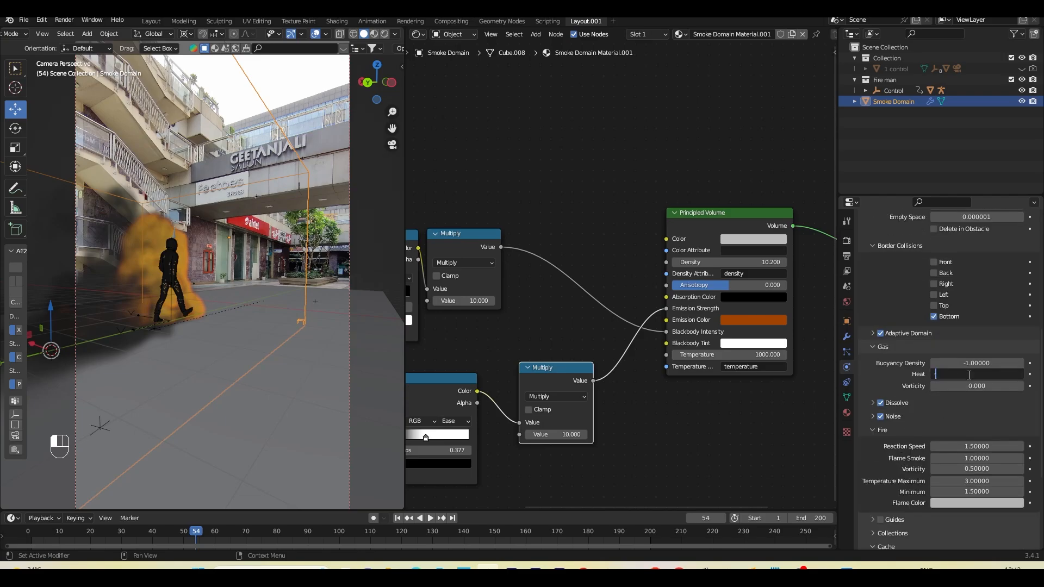
{"action": "type", "text": "-1.5"}
{"action": "left_click", "coordinate": [988, 361]}
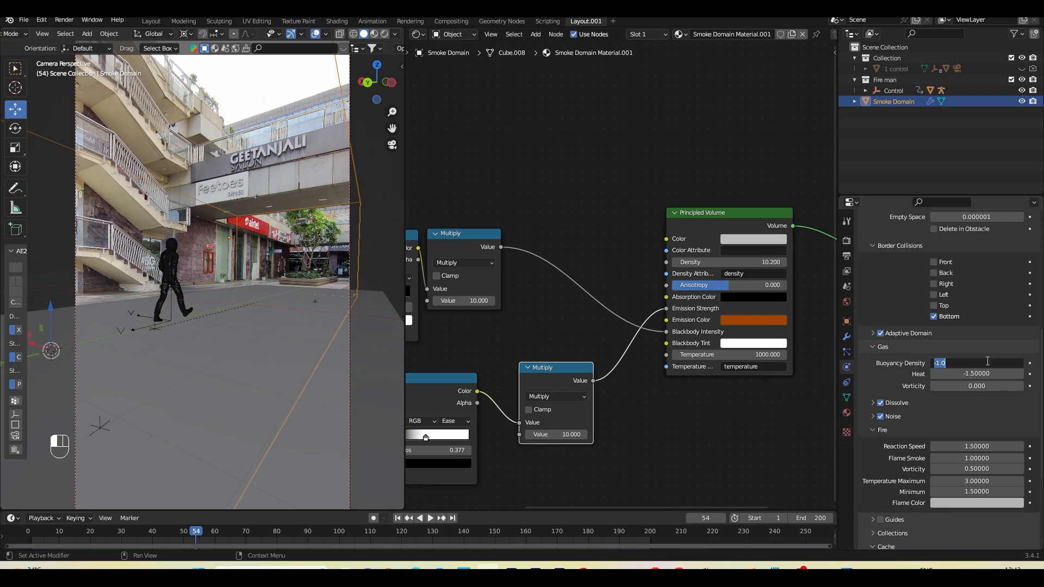
{"action": "type", "text": ".5"}
{"action": "key", "text": "Return"}
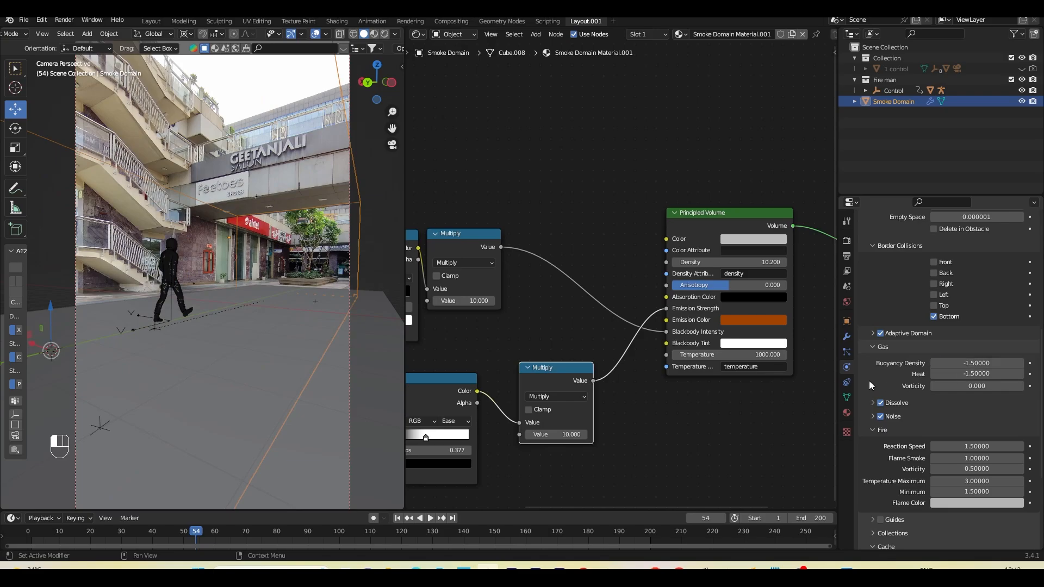
Step: Replay the simulation from the first frame to check how the fire and smoke move around the walking man
{"action": "left_click", "coordinate": [398, 518]}
{"action": "left_click", "coordinate": [433, 518]}
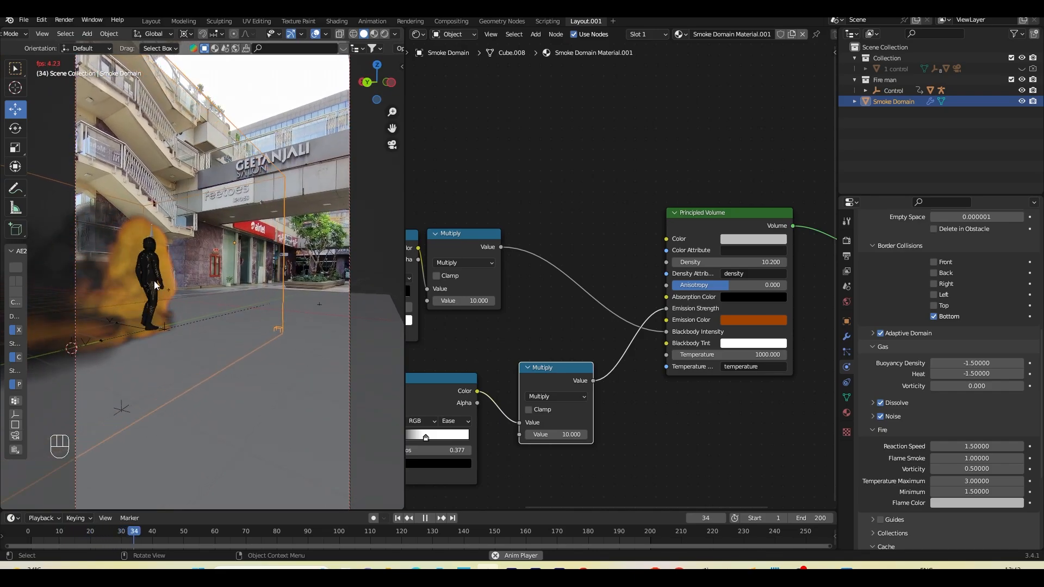
{"action": "left_click", "coordinate": [426, 517]}
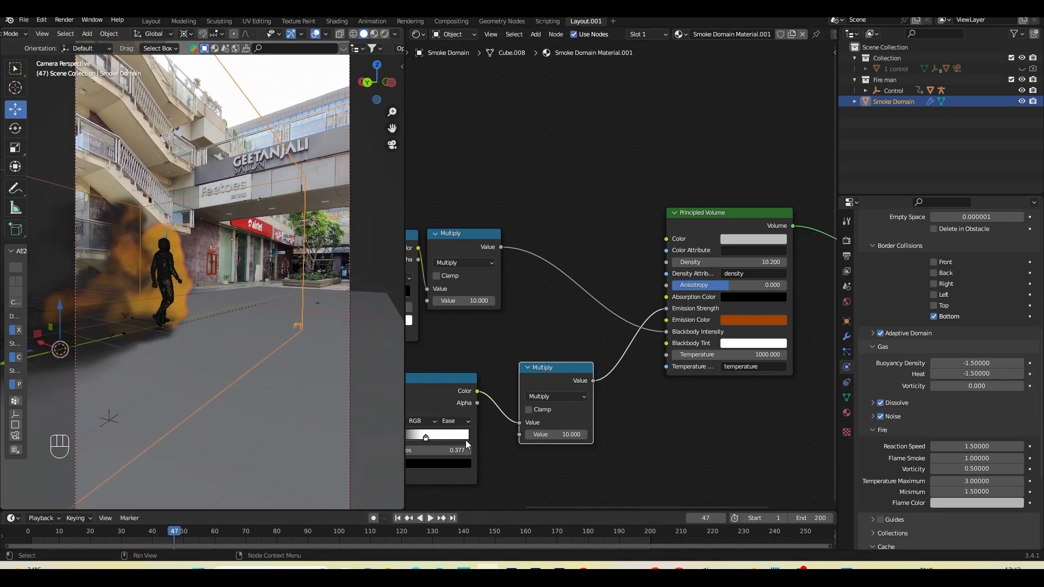
{"action": "left_click", "coordinate": [431, 519]}
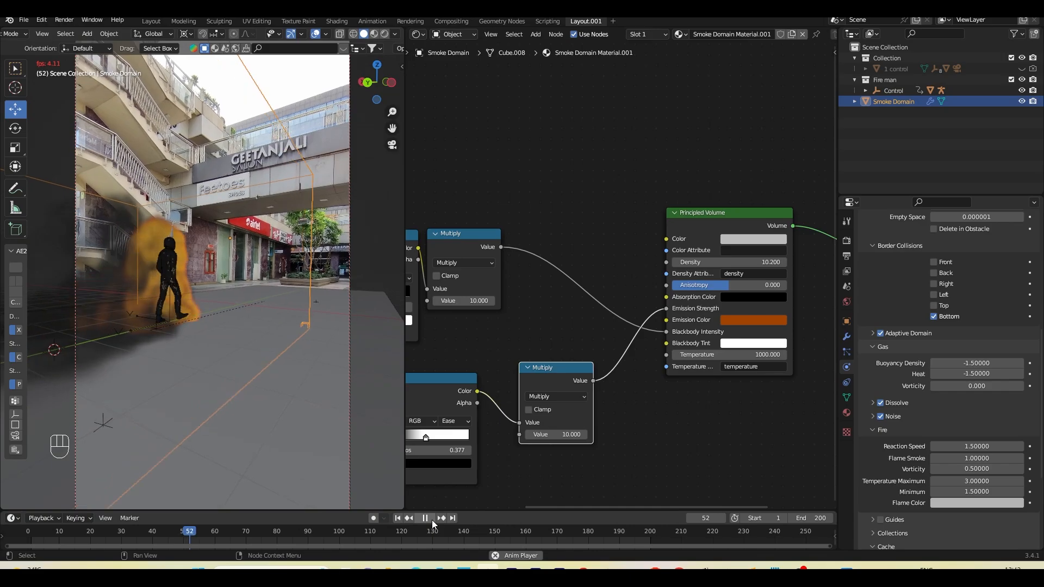
Step: Stop playback, scrub to about frame 99 and check the fire in rendered shading before returning the viewport to solid shading
{"action": "left_click", "coordinate": [431, 520]}
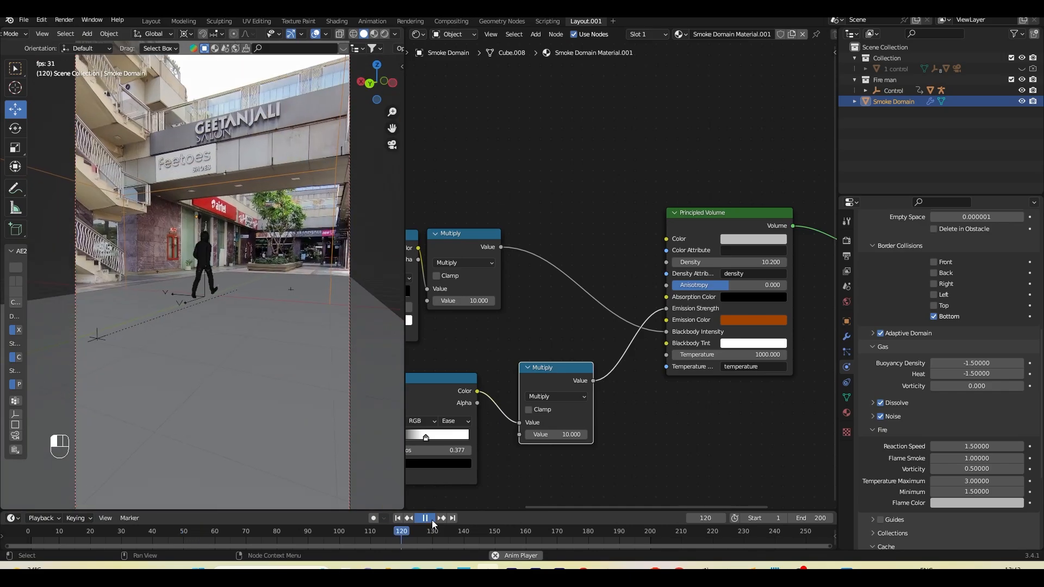
{"action": "left_click_drag", "start_coordinate": [375, 533], "coordinate": [336, 535]}
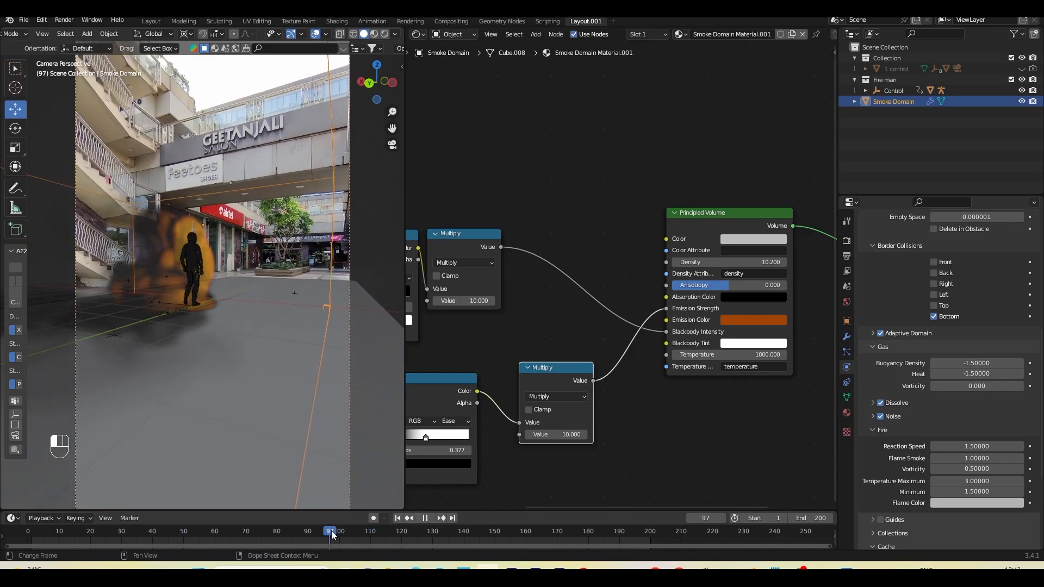
{"action": "scroll", "coordinate": [867, 478], "scroll_direction": "down", "scroll_amount": 6}
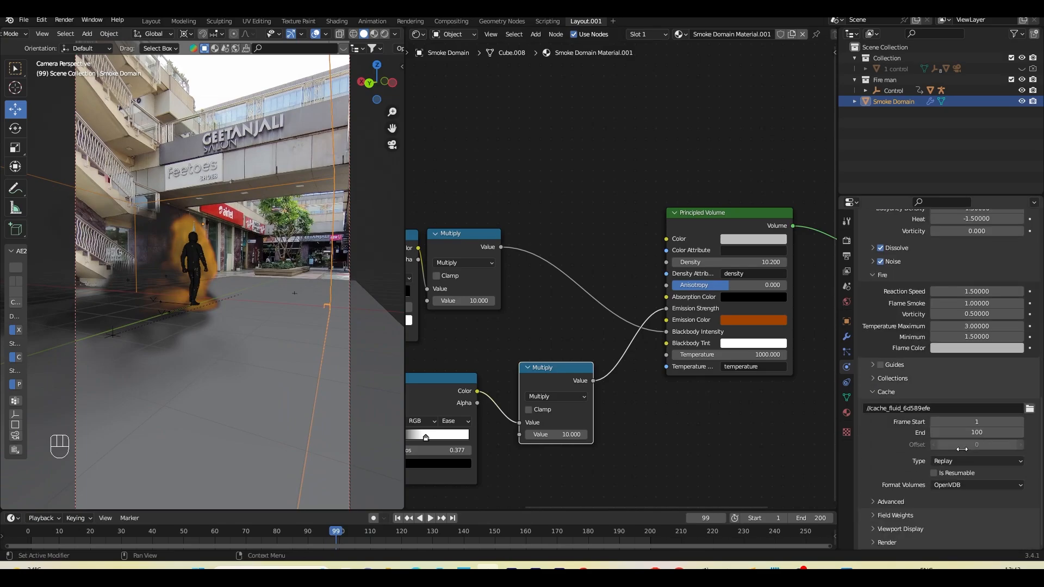
{"action": "left_click", "coordinate": [383, 34]}
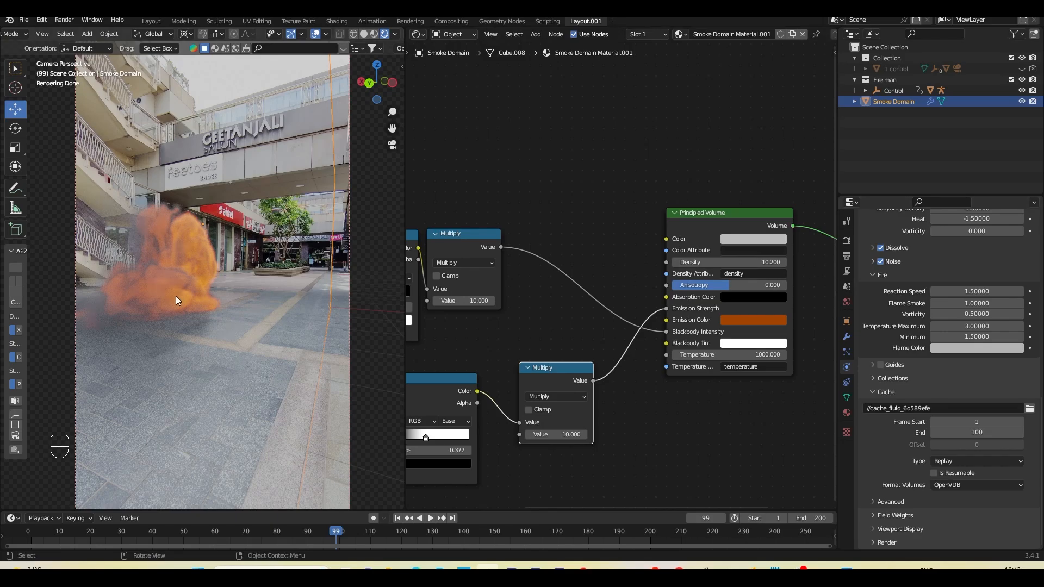
{"action": "left_click", "coordinate": [364, 34]}
Step: Set the end frame of the Smoke Domain's fluid cache to 200 and save the file
{"action": "key", "text": "ctrl+s"}
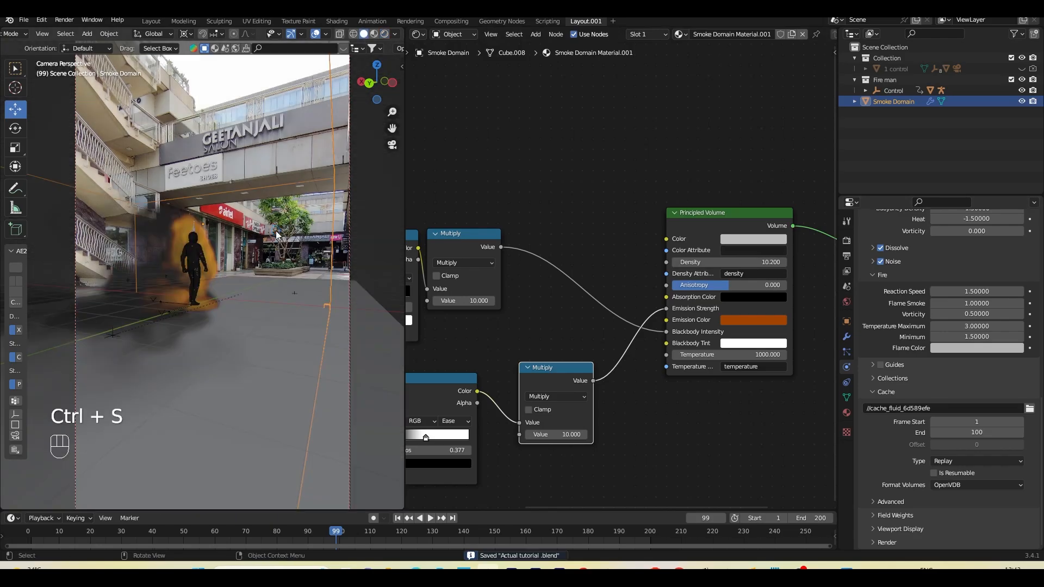
{"action": "left_click", "coordinate": [977, 432]}
{"action": "type", "text": "200"}
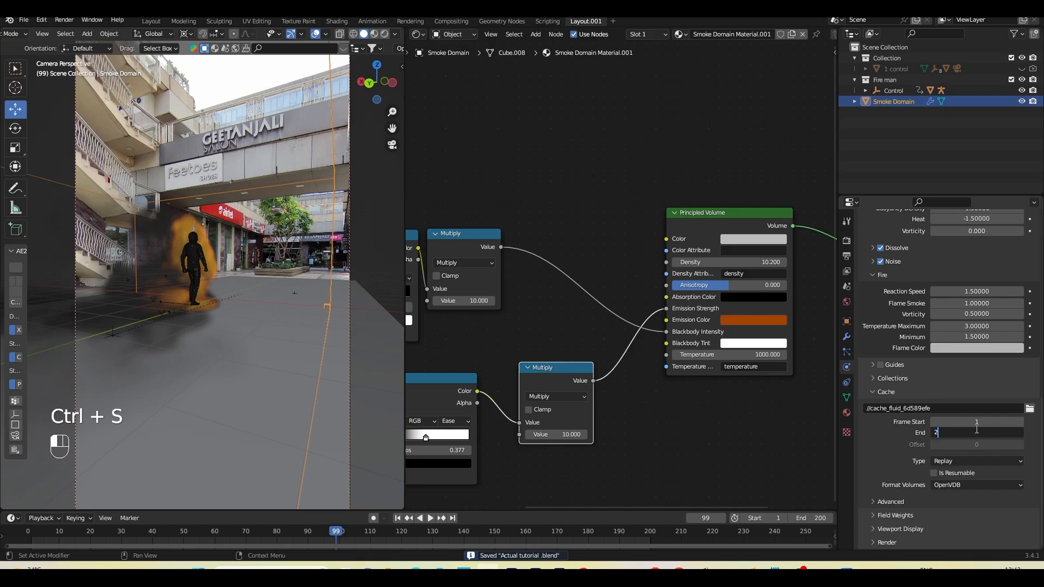
{"action": "left_click", "coordinate": [902, 453]}
{"action": "scroll", "coordinate": [918, 441], "scroll_direction": "up", "scroll_amount": 10}
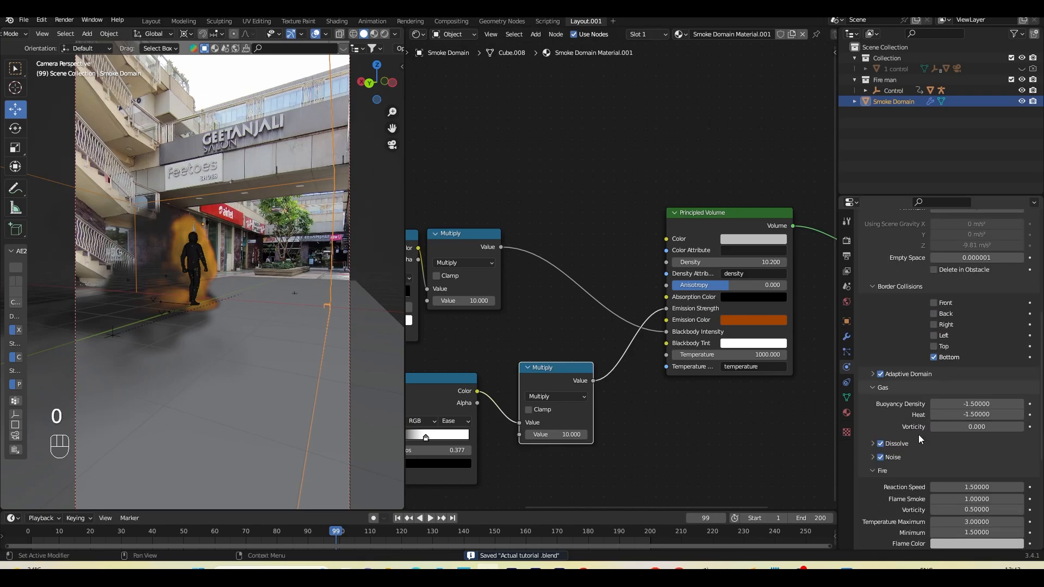
{"action": "key", "text": "ctrl+s"}
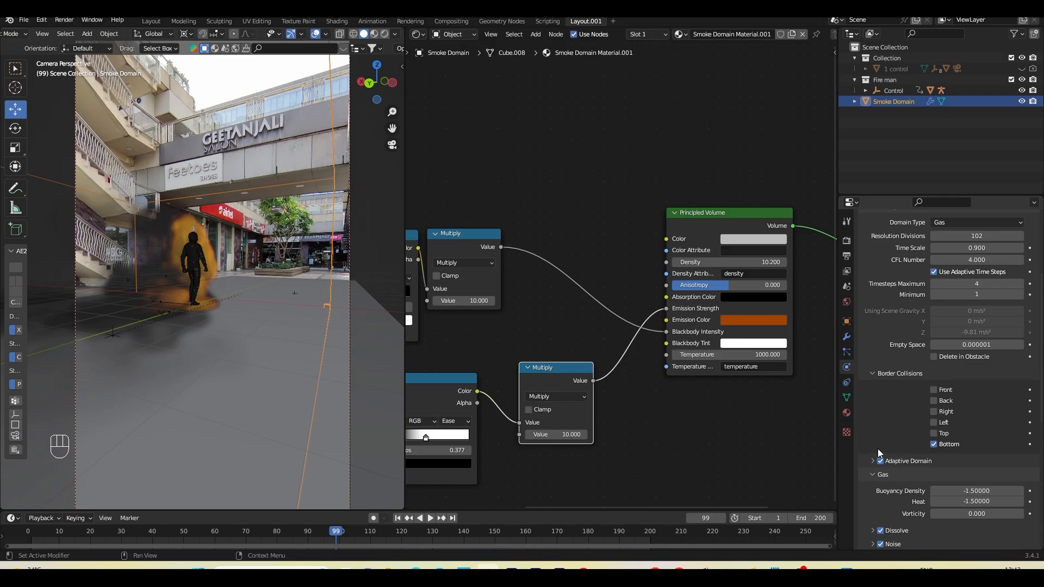
Step: Set the Smoke Domain's Resolution Divisions to 256
{"action": "scroll", "coordinate": [880, 454], "scroll_direction": "up", "scroll_amount": 6}
{"action": "left_click", "coordinate": [993, 370]}
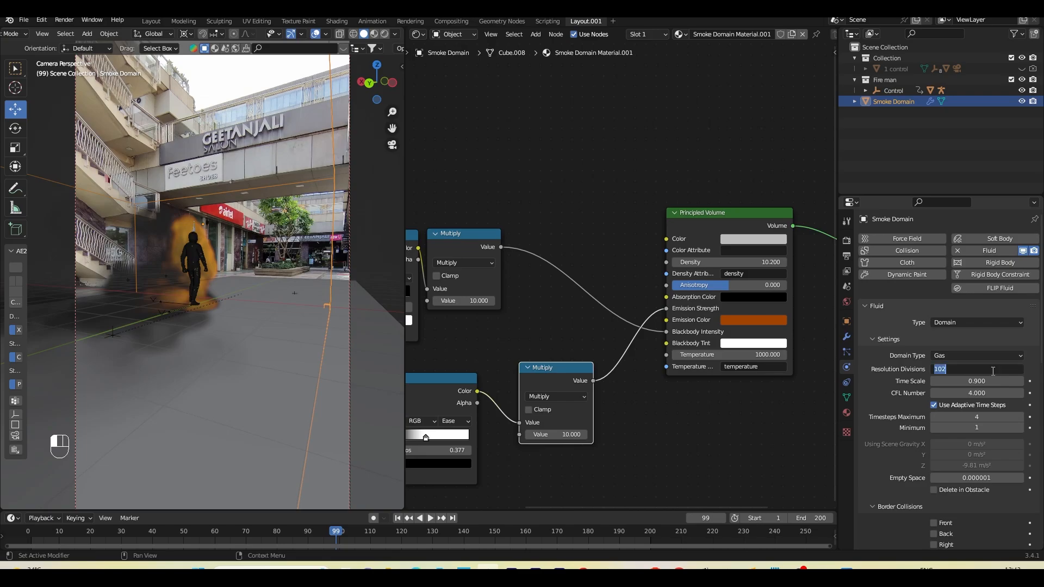
{"action": "type", "text": "256"}
{"action": "key", "text": "Return"}
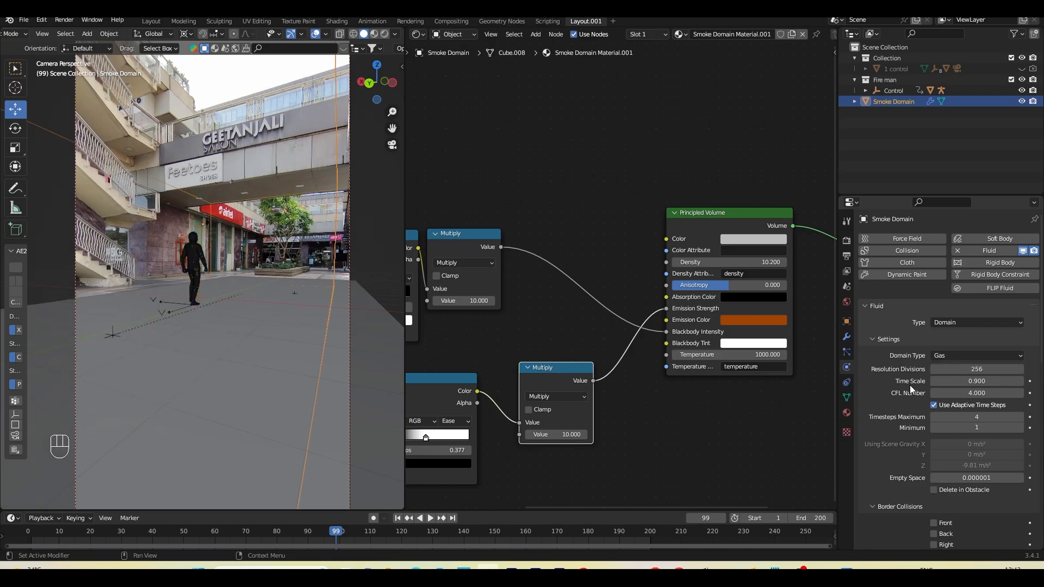
{"action": "left_click", "coordinate": [953, 369]}
{"action": "type", "text": "180"}
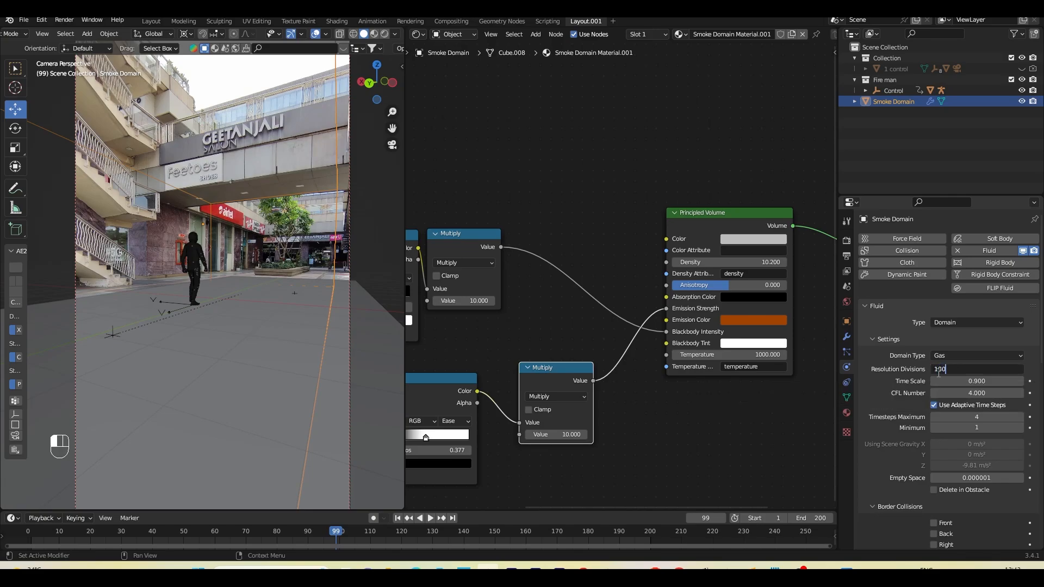
{"action": "key", "text": "ctrl+a"}
{"action": "type", "text": "2"}
{"action": "key", "text": "Return"}
Step: Set the Smoke Domain's fluid cache type to All and save the file
{"action": "scroll", "coordinate": [872, 397], "scroll_direction": "down", "scroll_amount": 15}
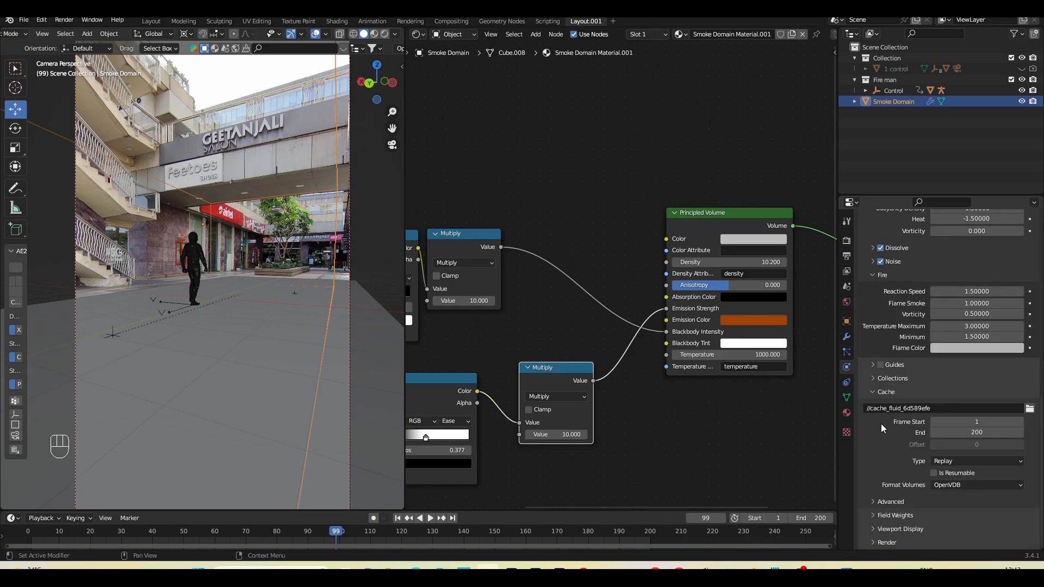
{"action": "key", "text": "ctrl+s"}
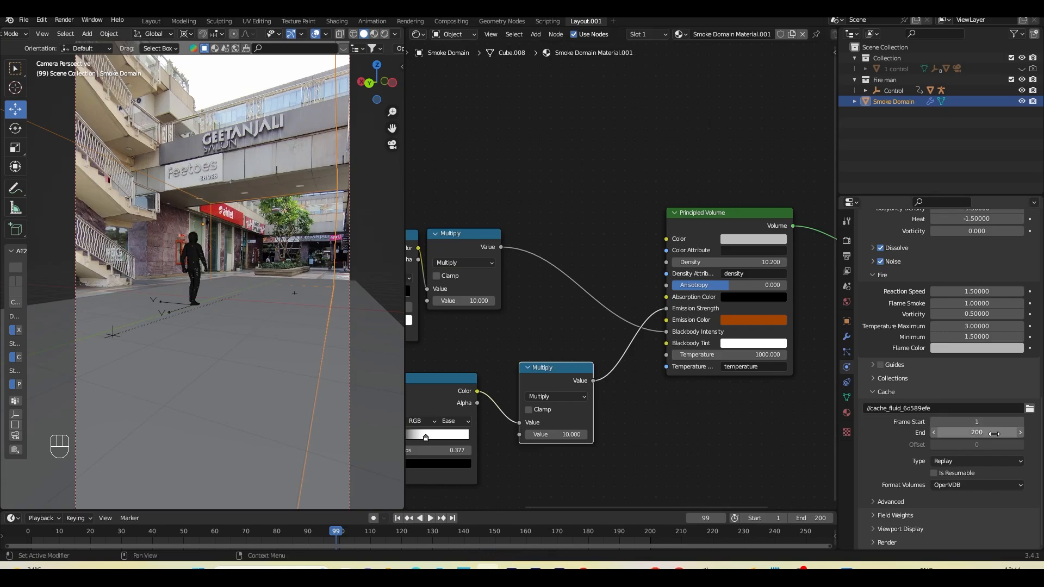
{"action": "left_click", "coordinate": [956, 461]}
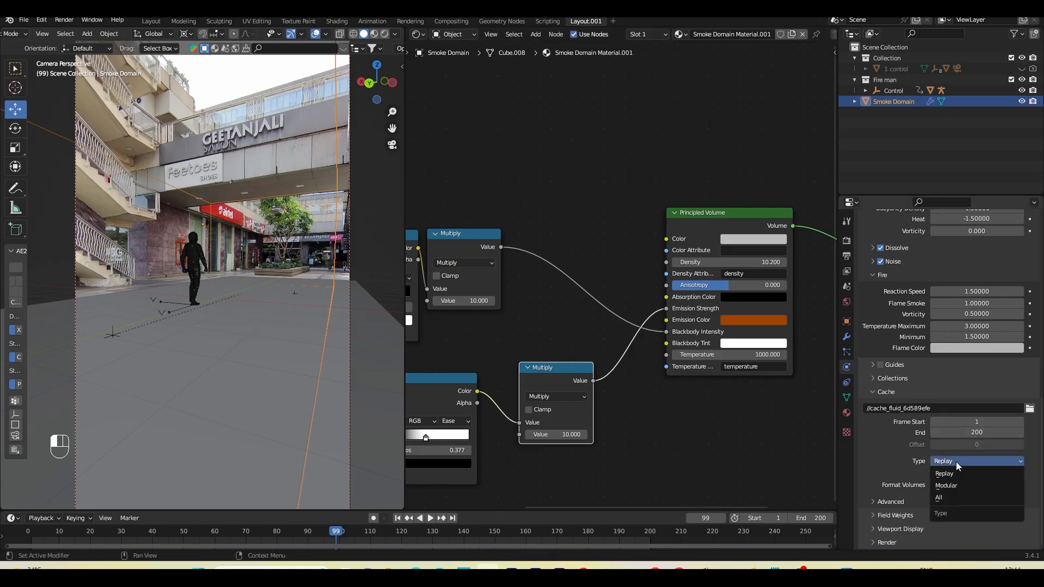
{"action": "left_click", "coordinate": [950, 494]}
{"action": "key", "text": "ctrl+s"}
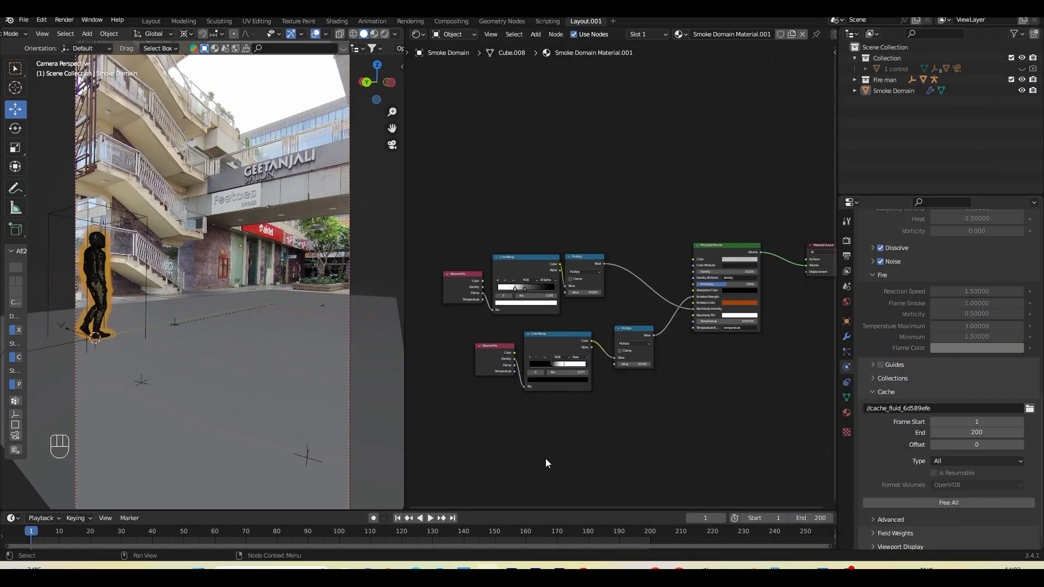
Step: Play the fire simulation to about frame 42, stop it and select the walking man to inspect his fluid flow settings
{"action": "left_click", "coordinate": [434, 518]}
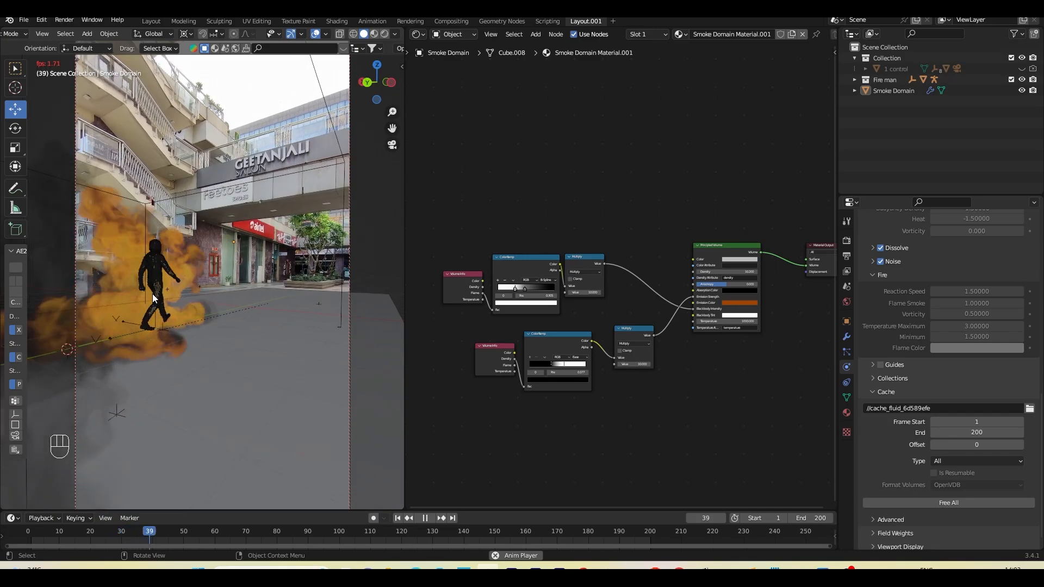
{"action": "left_click", "coordinate": [428, 518]}
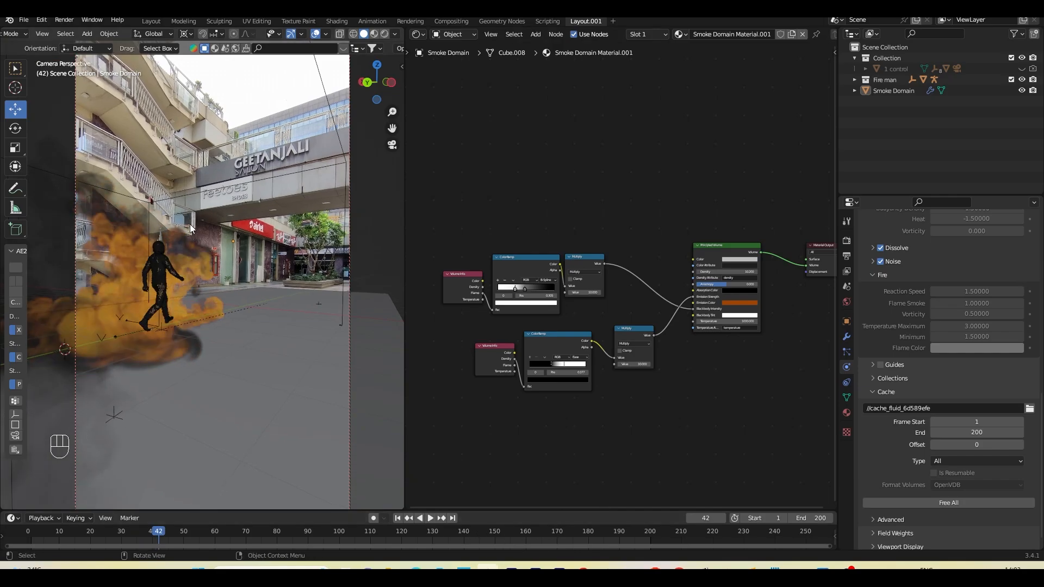
{"action": "left_click", "coordinate": [163, 288]}
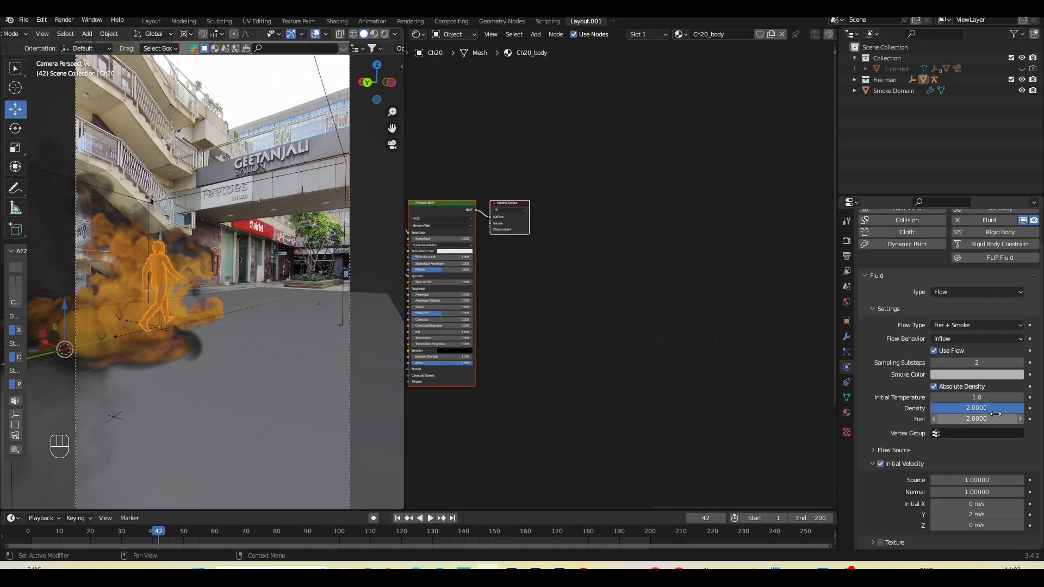
Step: Replay the simulation from the first frame and scrub through to frame 114 to examine the detailed fire and smoke
{"action": "left_click", "coordinate": [398, 519]}
{"action": "left_click", "coordinate": [427, 518]}
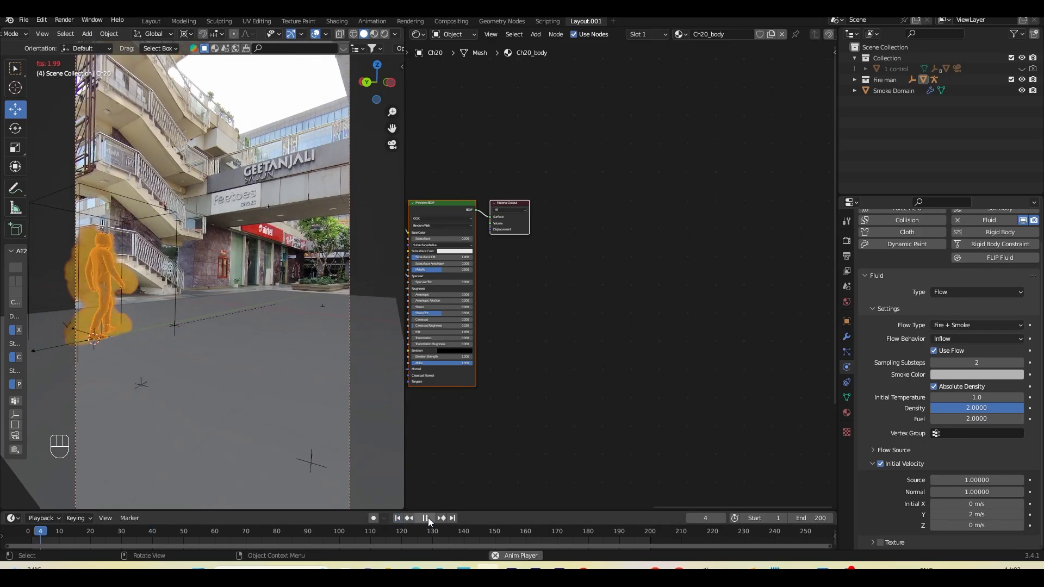
{"action": "left_click", "coordinate": [429, 518]}
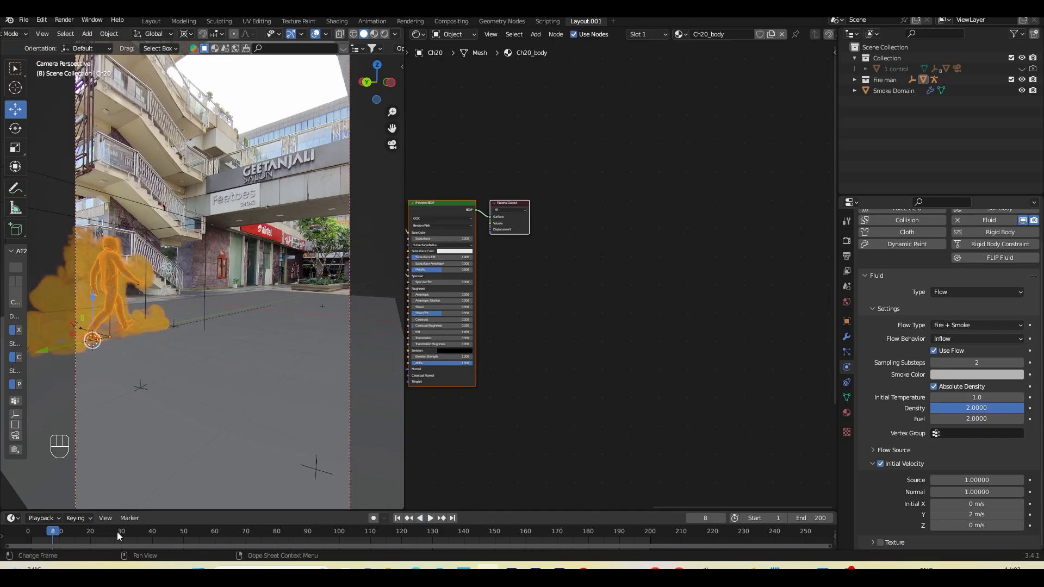
{"action": "key", "text": "space"}
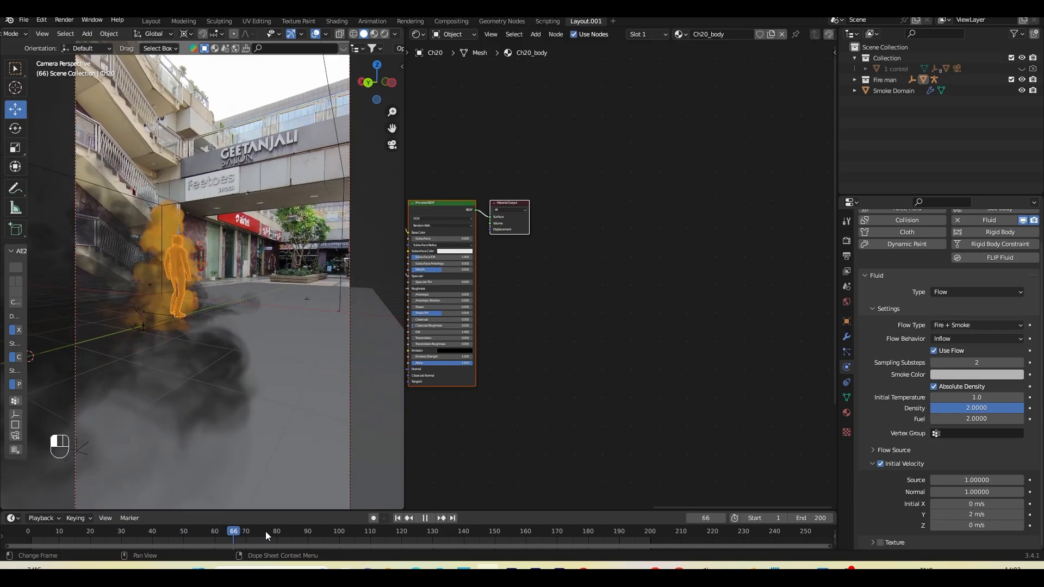
{"action": "left_click", "coordinate": [382, 530]}
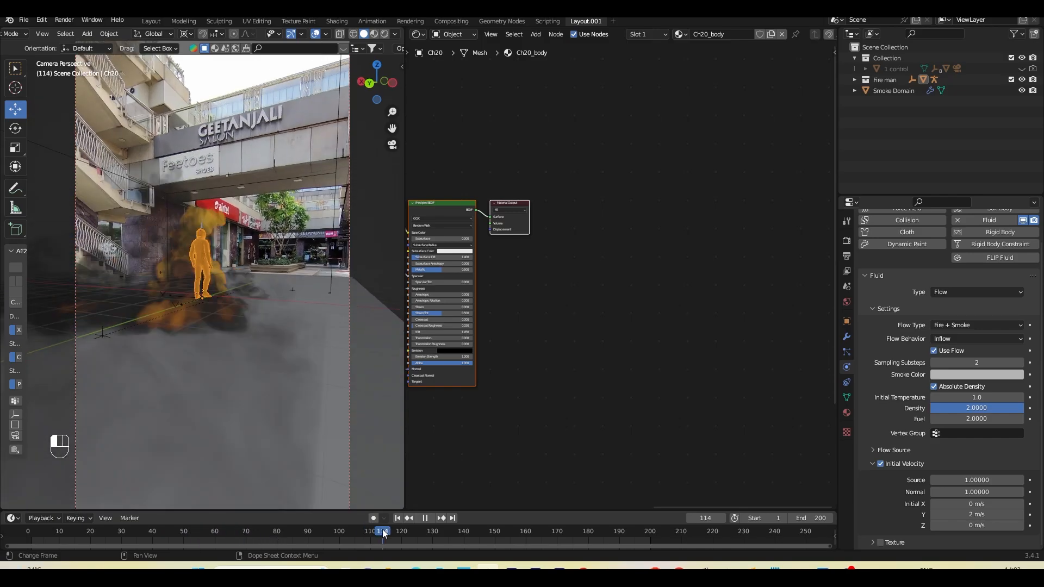
Step: Select the Smoke Domain, preview frame 114 in rendered shading and select the ground plane
{"action": "left_click", "coordinate": [334, 174]}
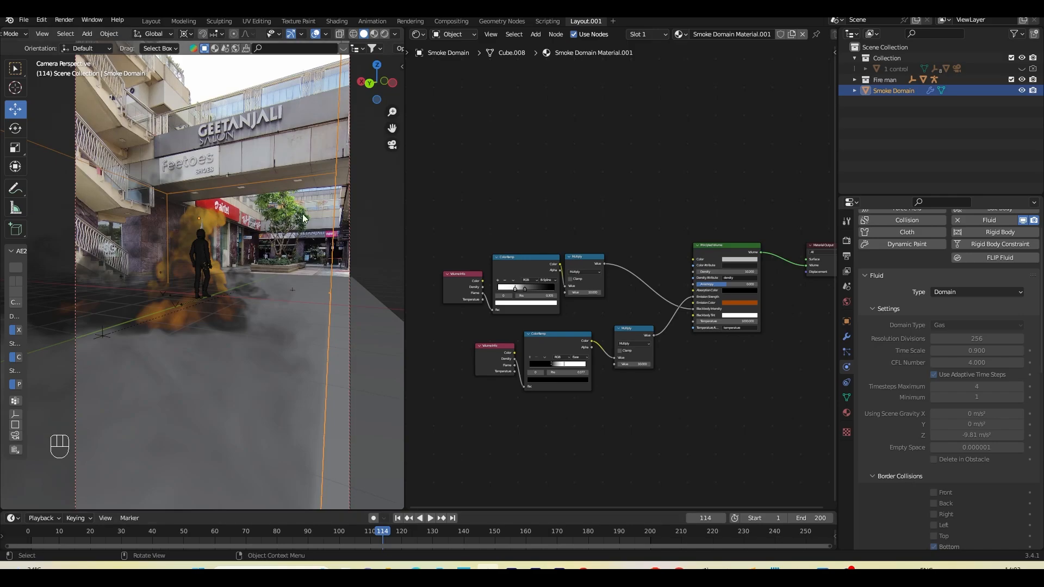
{"action": "left_click", "coordinate": [384, 36]}
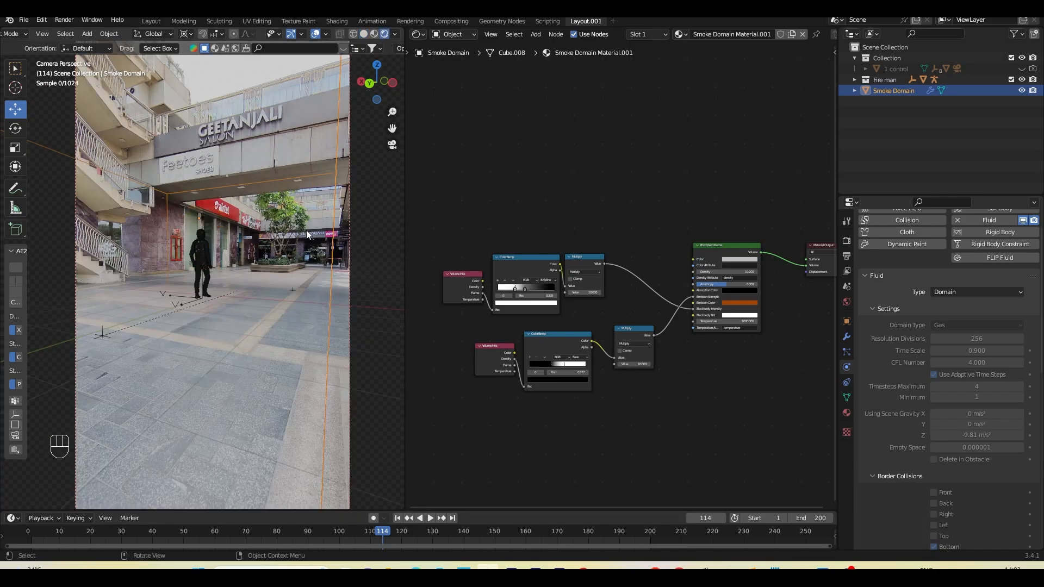
{"action": "left_click", "coordinate": [341, 287]}
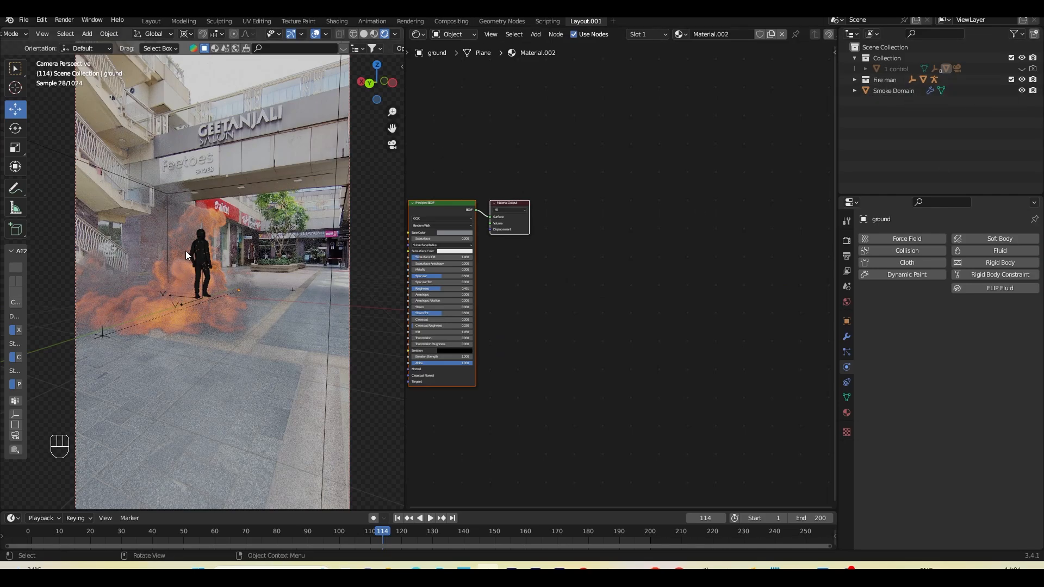
Step: Expand the Fire man collection and hide the Ch20 mesh and the Armature from both the viewport and renders
{"action": "left_click", "coordinate": [855, 80]}
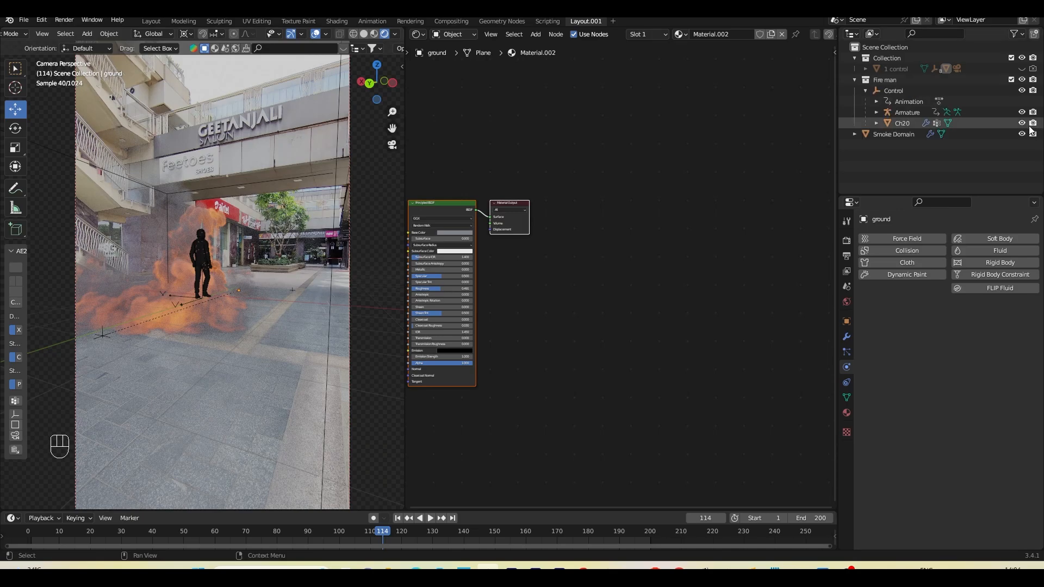
{"action": "left_click", "coordinate": [1031, 124]}
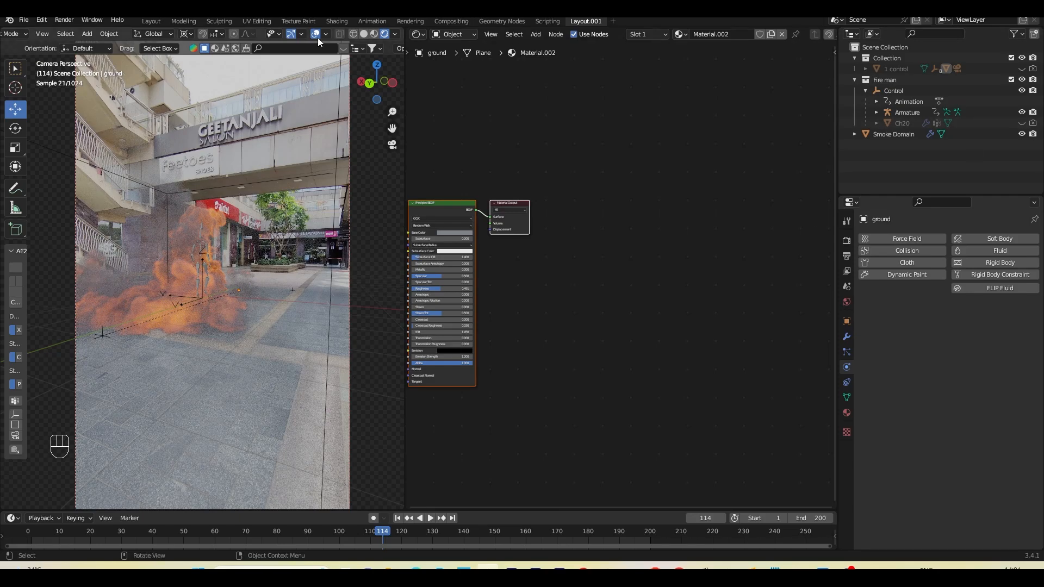
{"action": "left_click", "coordinate": [1021, 112]}
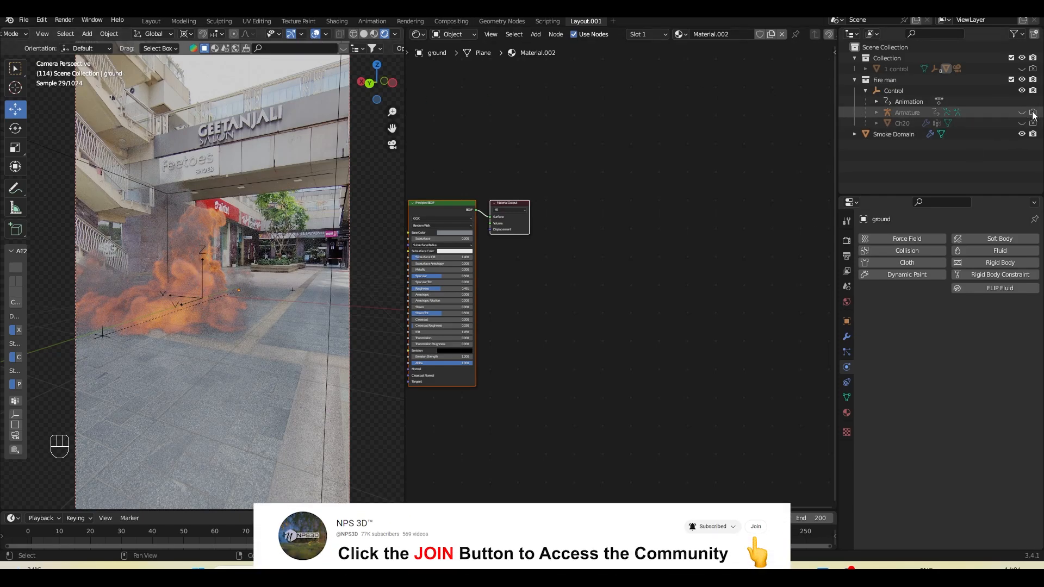
Step: Turn off the Extras and Relationship Lines viewport overlays
{"action": "left_click", "coordinate": [325, 33]}
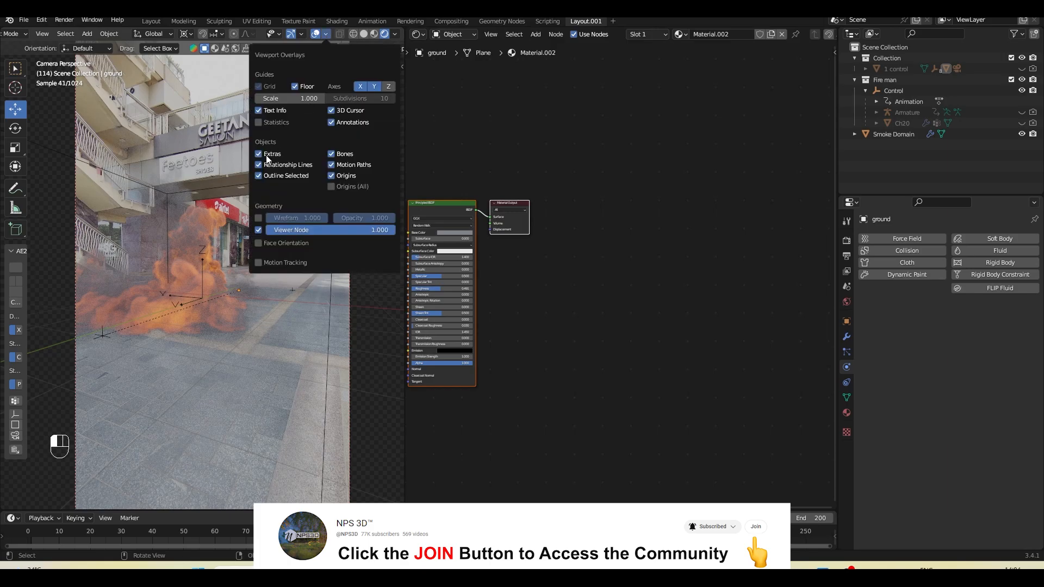
{"action": "left_click", "coordinate": [260, 154]}
{"action": "left_click", "coordinate": [325, 34]}
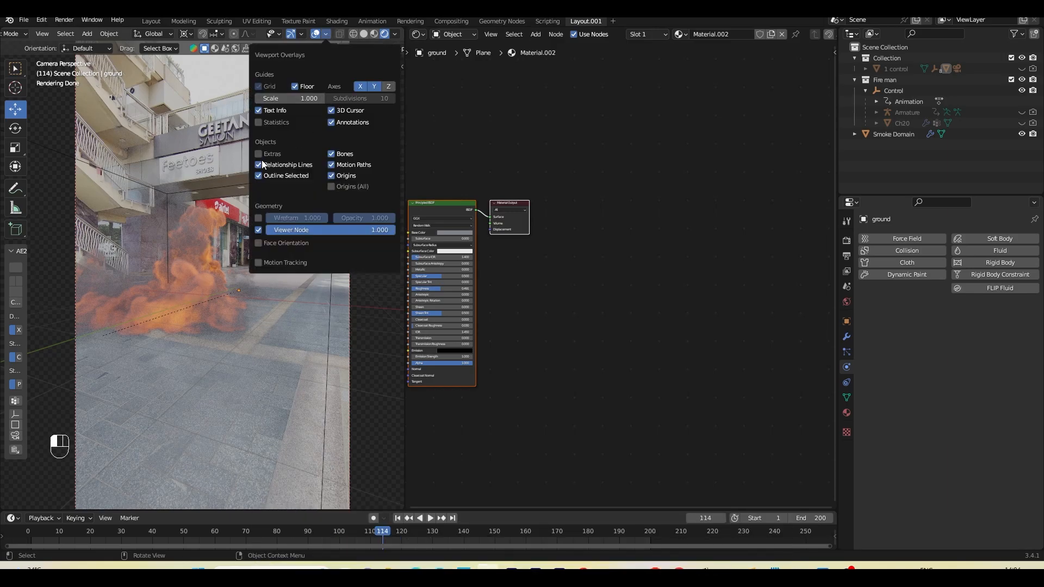
{"action": "left_click", "coordinate": [260, 164]}
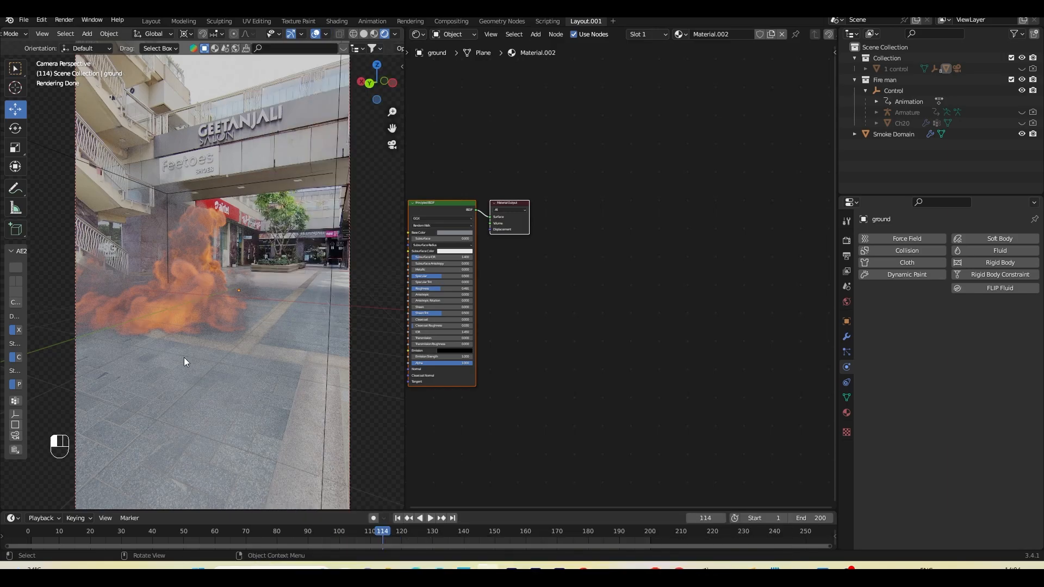
Step: Inspect the rendered fire without the man at frames 1, 20, 30 and 40, and scrub back to about frame 6
{"action": "left_click", "coordinate": [400, 518]}
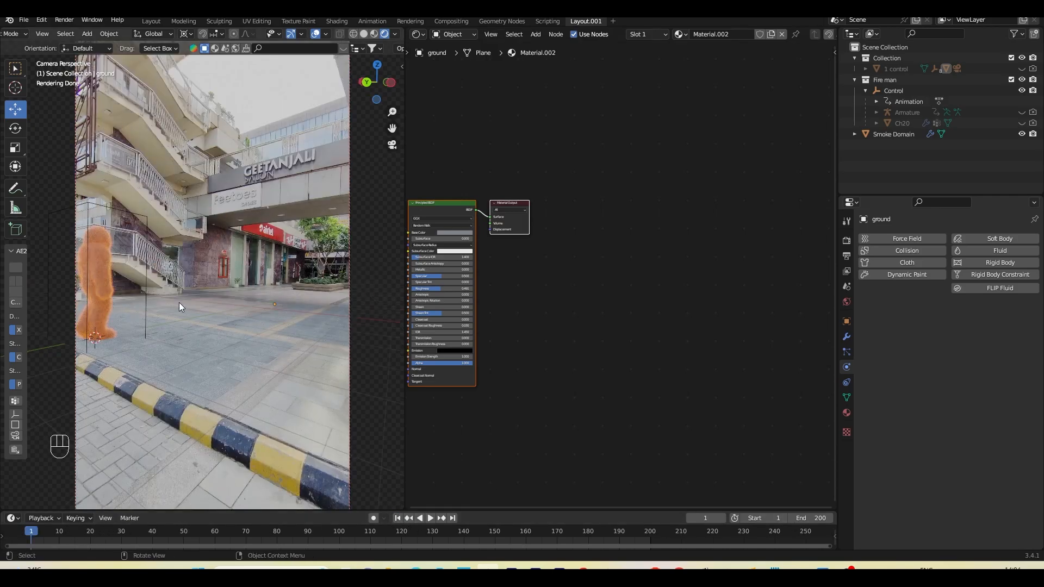
{"action": "left_click", "coordinate": [89, 534]}
{"action": "left_click", "coordinate": [121, 534]}
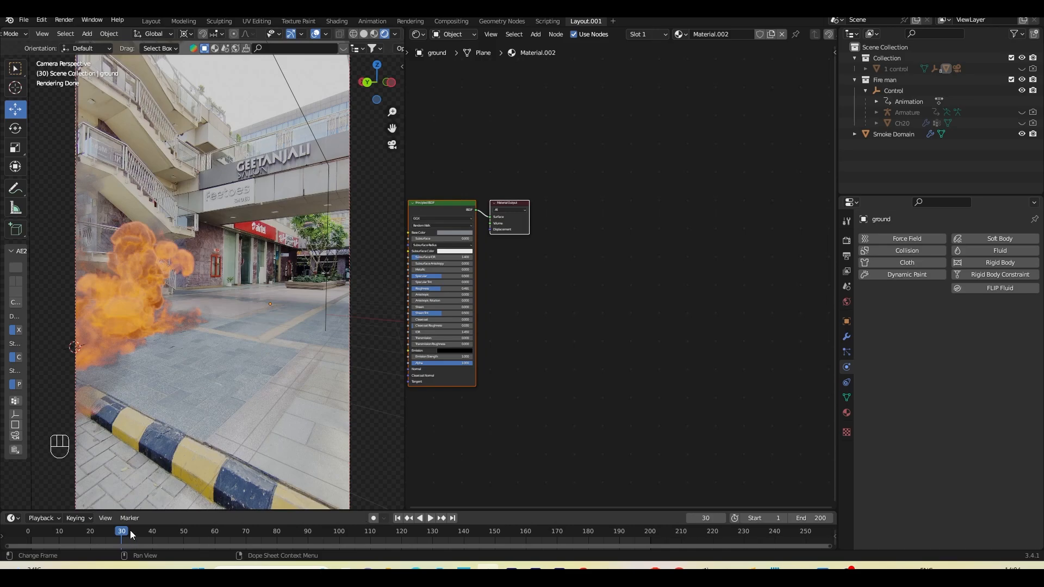
{"action": "left_click", "coordinate": [152, 535]}
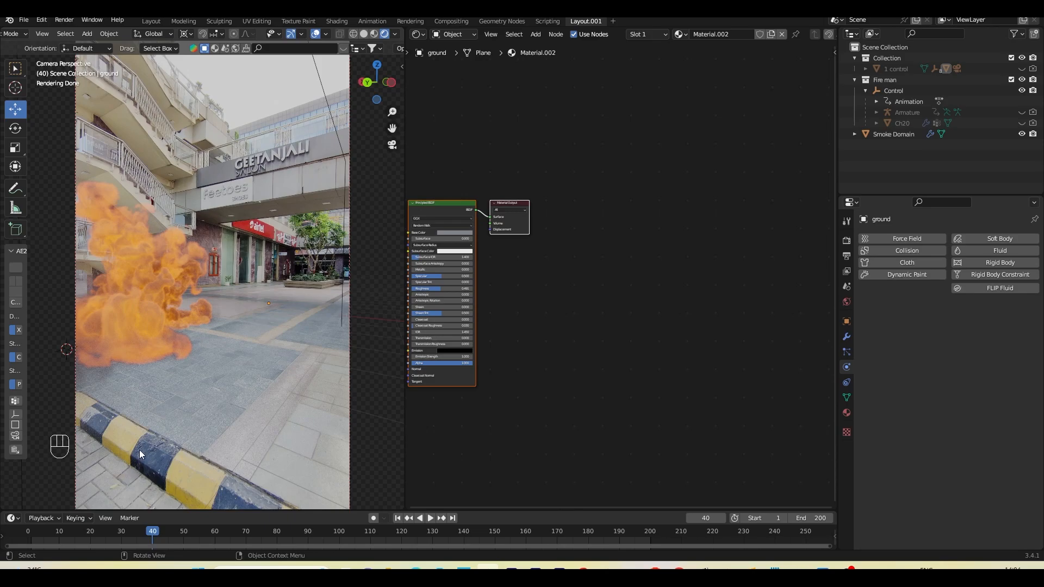
{"action": "left_click", "coordinate": [37, 530]}
{"action": "key", "text": "space"}
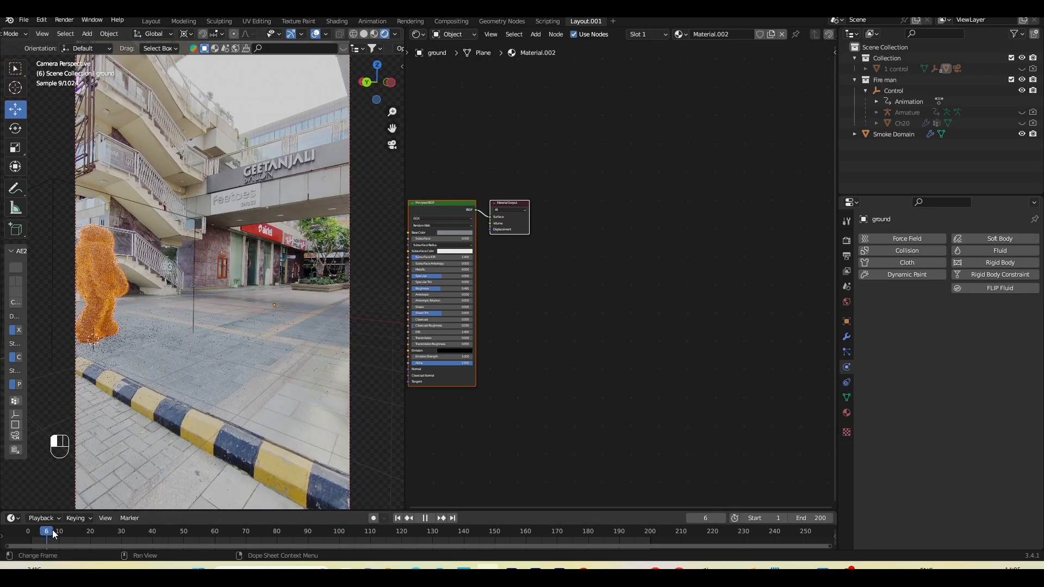
Step: Set the scene's start frame to 40 and play a short stretch of the rendered fire from frame 39
{"action": "key", "text": "space"}
{"action": "left_click", "coordinate": [149, 534]}
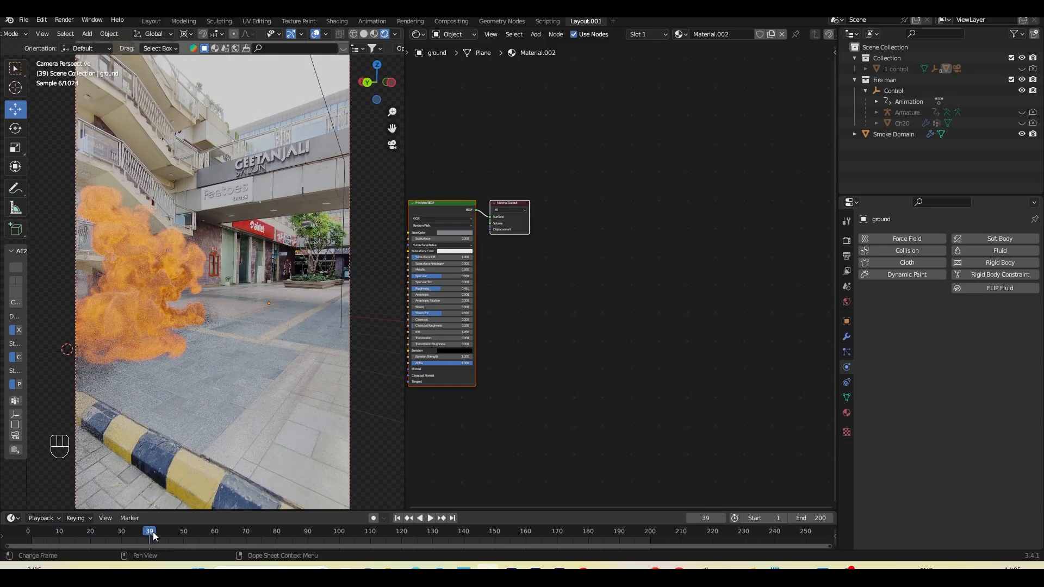
{"action": "left_click", "coordinate": [755, 518]}
{"action": "type", "text": "40"}
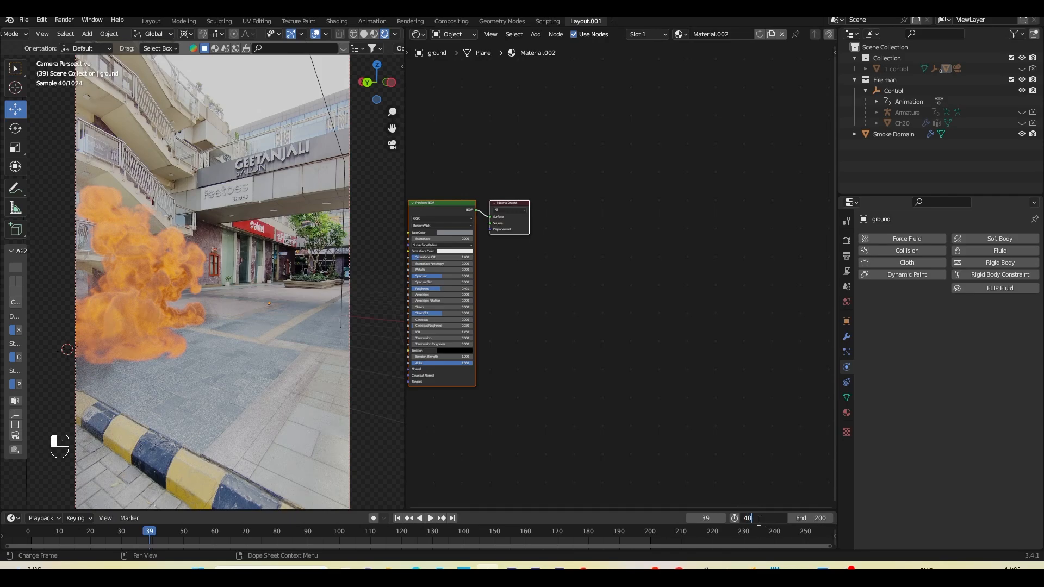
{"action": "key", "text": "Return"}
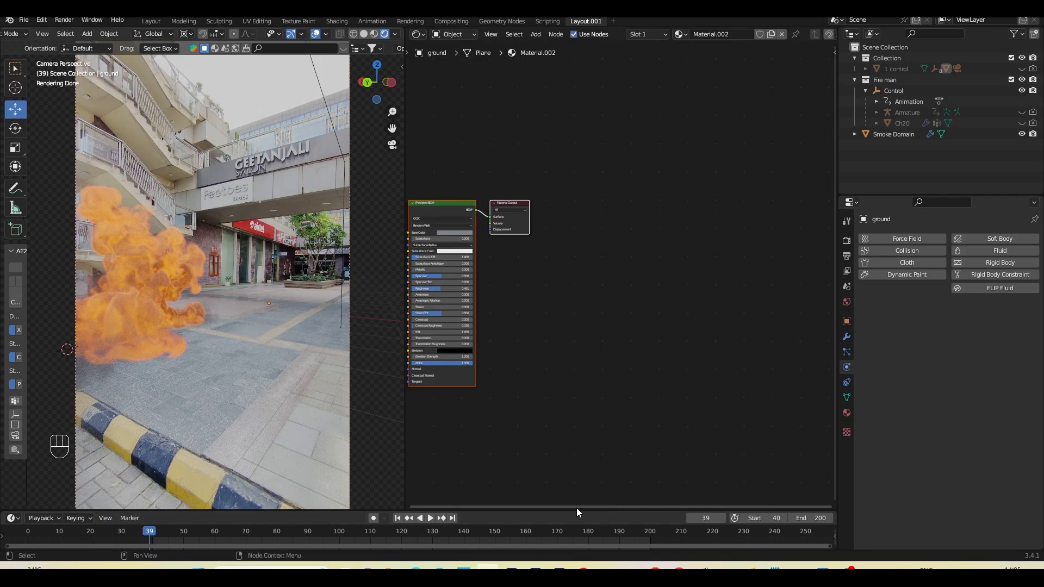
{"action": "left_click", "coordinate": [429, 518]}
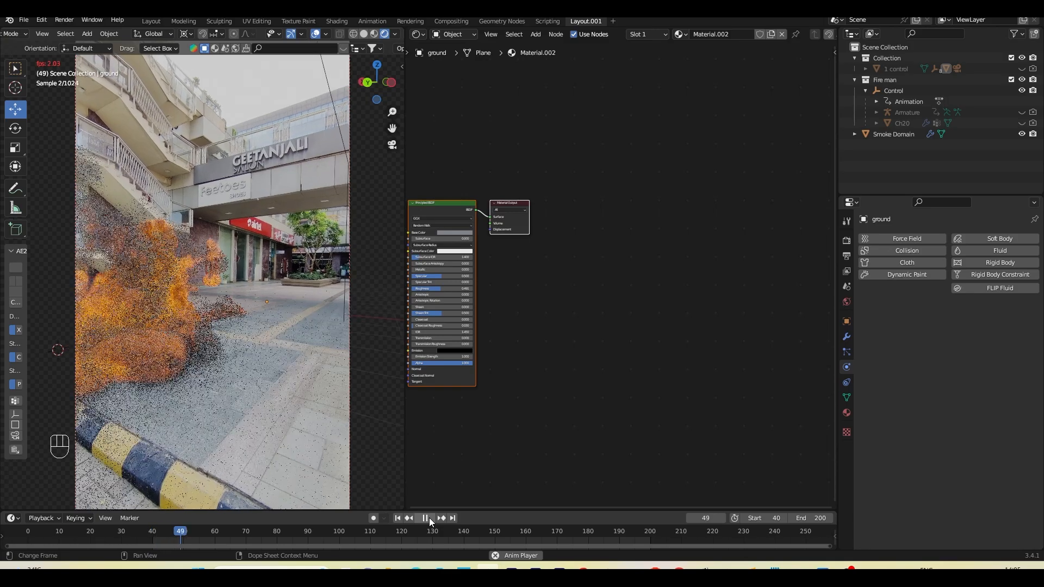
{"action": "key", "text": "space"}
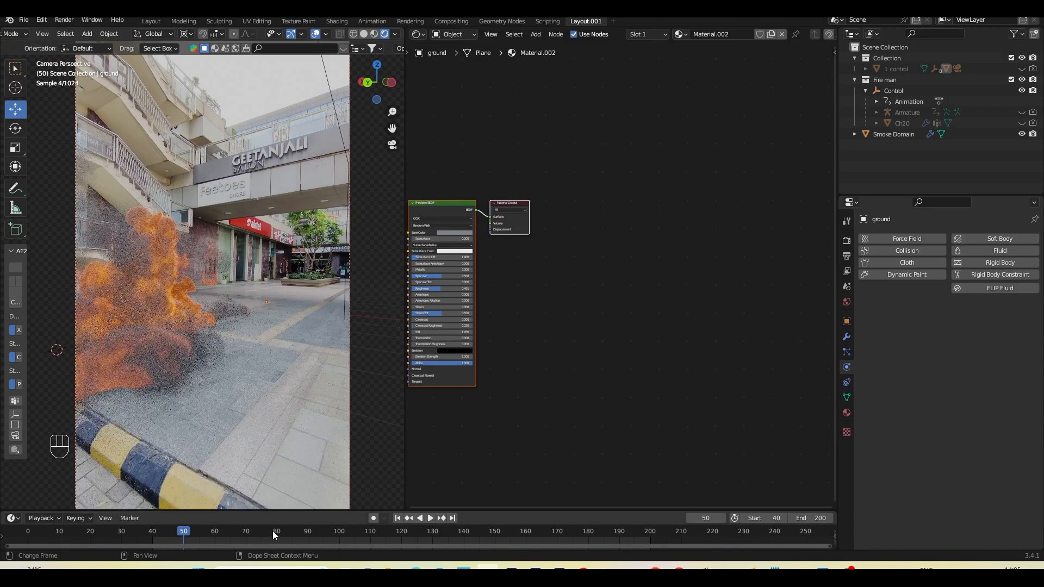
Step: At frame 98, shift the black stop of the Smoke Domain ColorRamp feeding Emission Strength closer to its white stop
{"action": "left_click", "coordinate": [276, 532]}
{"action": "left_click", "coordinate": [333, 533]}
{"action": "middle_click_drag", "start_coordinate": [513, 265], "coordinate": [653, 326]}
{"action": "scroll", "coordinate": [652, 327], "scroll_direction": "up", "scroll_amount": 2}
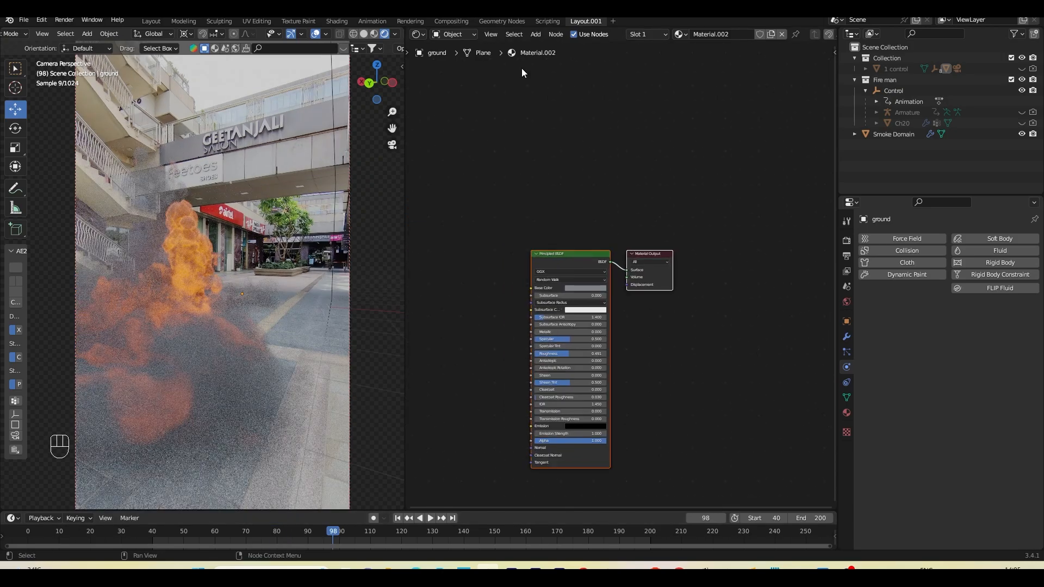
{"action": "left_click", "coordinate": [335, 188]}
{"action": "scroll", "coordinate": [726, 373], "scroll_direction": "up", "scroll_amount": 3}
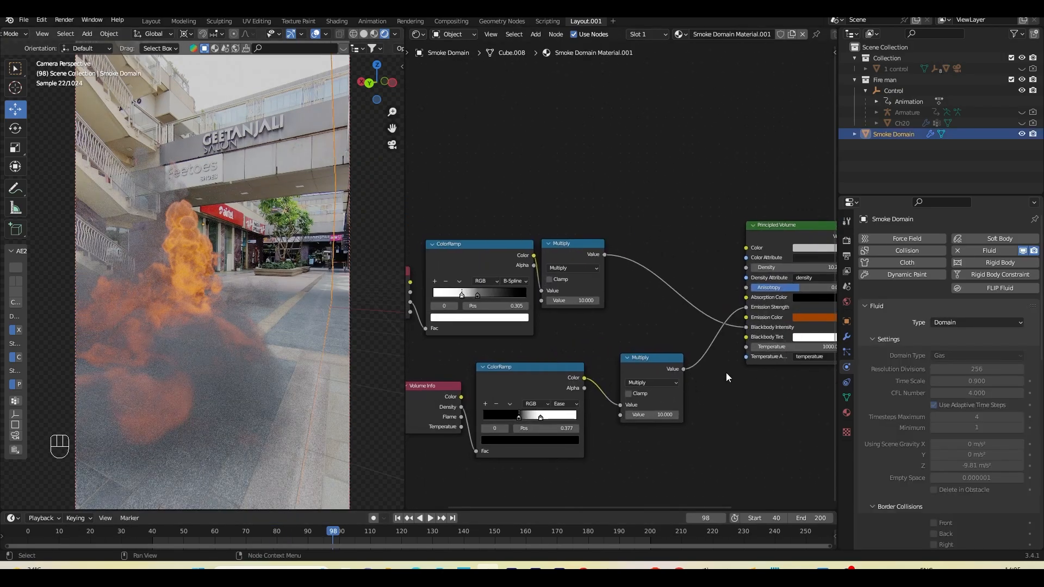
{"action": "middle_click_drag", "start_coordinate": [736, 384], "coordinate": [710, 386]}
{"action": "scroll", "coordinate": [499, 455], "scroll_direction": "up", "scroll_amount": 3}
{"action": "mouse_move", "coordinate": [458, 417]}
{"action": "left_mouse_down"}
{"action": "mouse_move", "coordinate": [444, 417]}
{"action": "mouse_move", "coordinate": [456, 417]}
{"action": "left_mouse_up"}
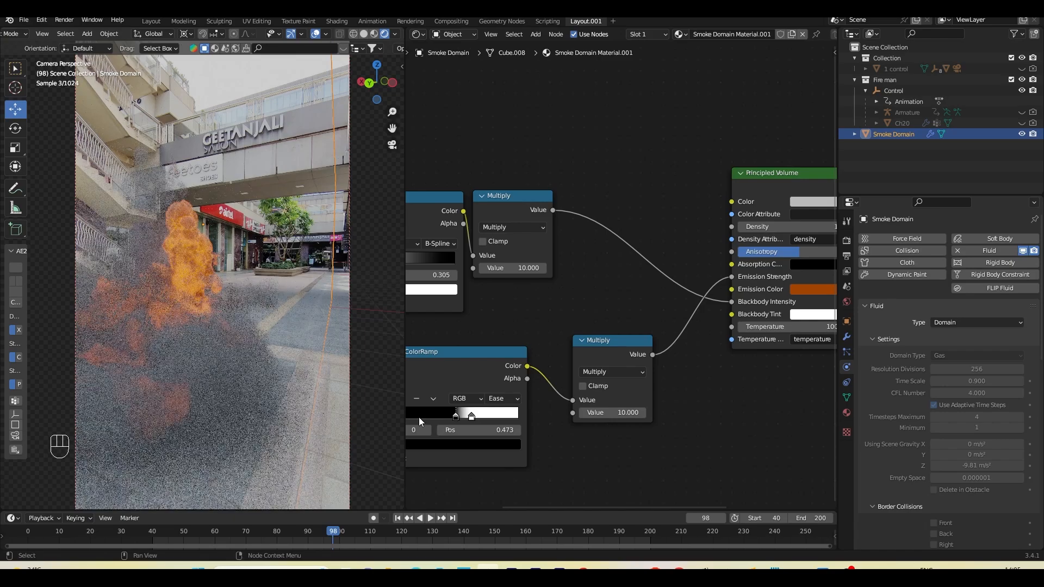
{"action": "left_click_drag", "start_coordinate": [456, 418], "coordinate": [459, 416]}
{"action": "left_click", "coordinate": [473, 416]}
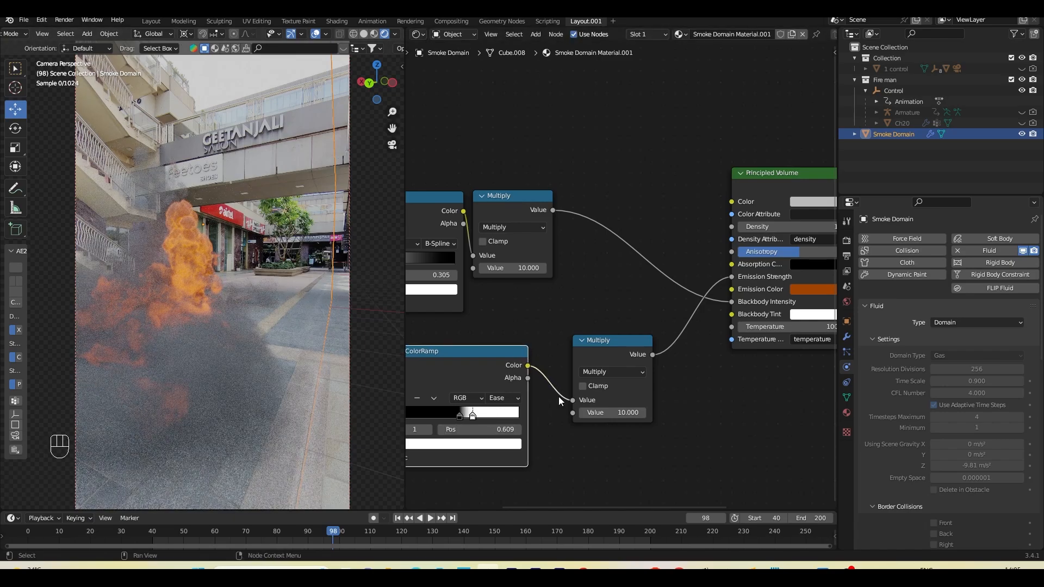
Step: Set the Principled Volume's Color to full white and its Density to 24
{"action": "middle_click_drag", "start_coordinate": [674, 272], "coordinate": [570, 343]}
{"action": "left_click", "coordinate": [716, 274]}
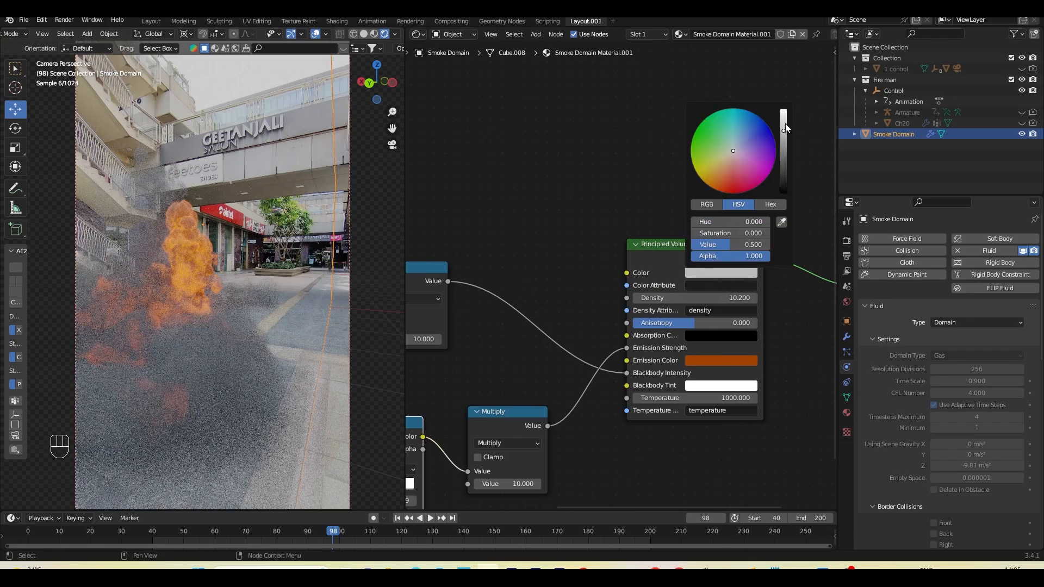
{"action": "left_click_drag", "start_coordinate": [785, 129], "coordinate": [784, 109]}
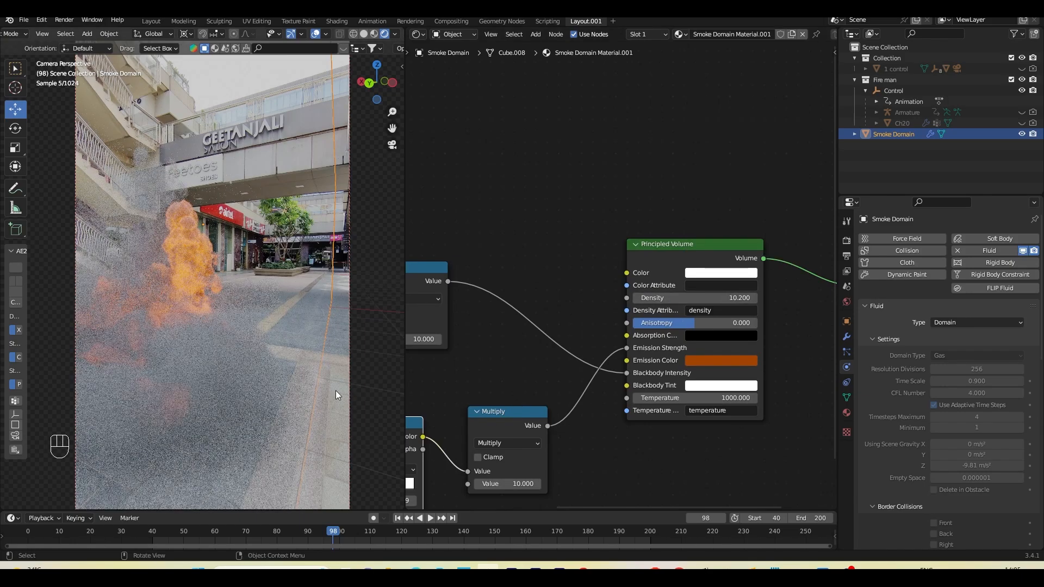
{"action": "left_click", "coordinate": [695, 298]}
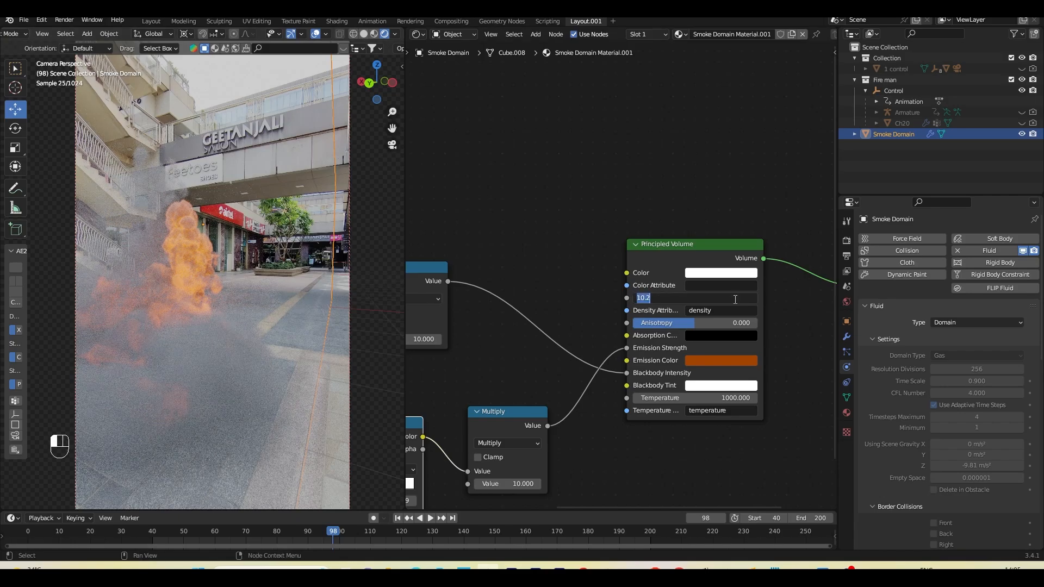
{"action": "type", "text": "24"}
{"action": "key", "text": "Return"}
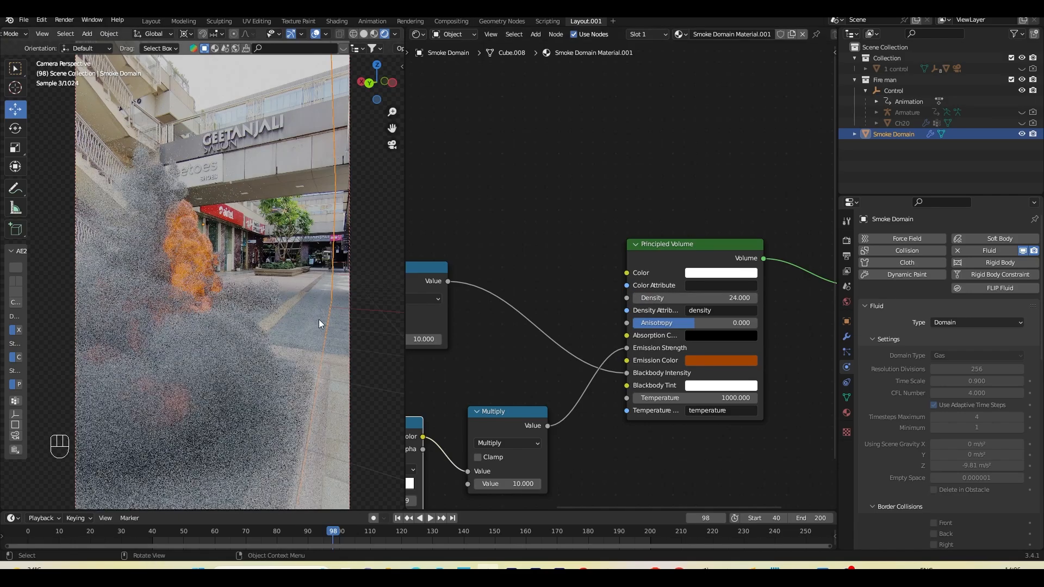
Step: Check the smoke at frame 59 and set the World background strength to 1.5
{"action": "left_click", "coordinate": [262, 529]}
{"action": "left_click", "coordinate": [211, 534]}
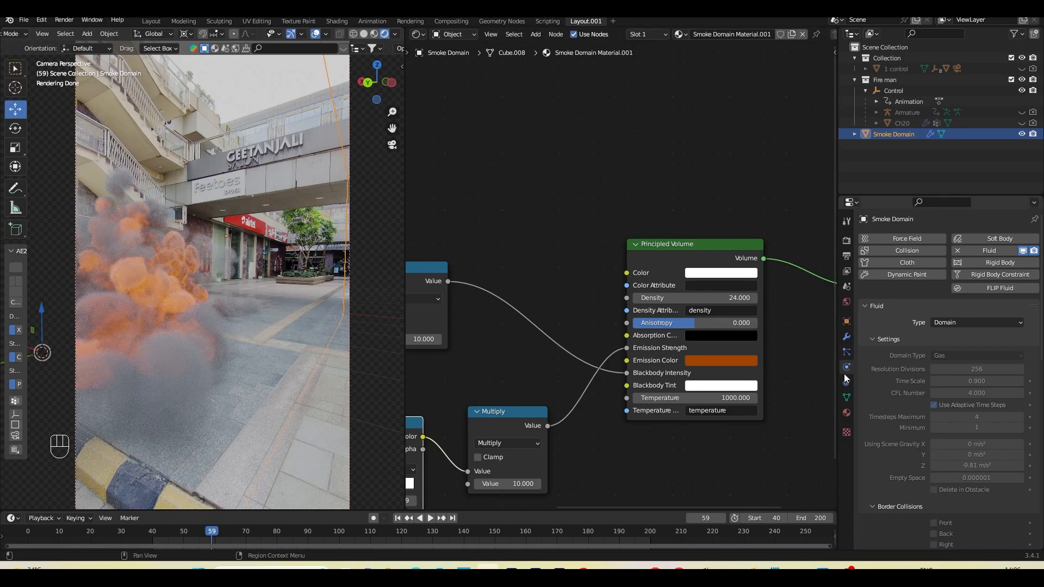
{"action": "left_click", "coordinate": [848, 303]}
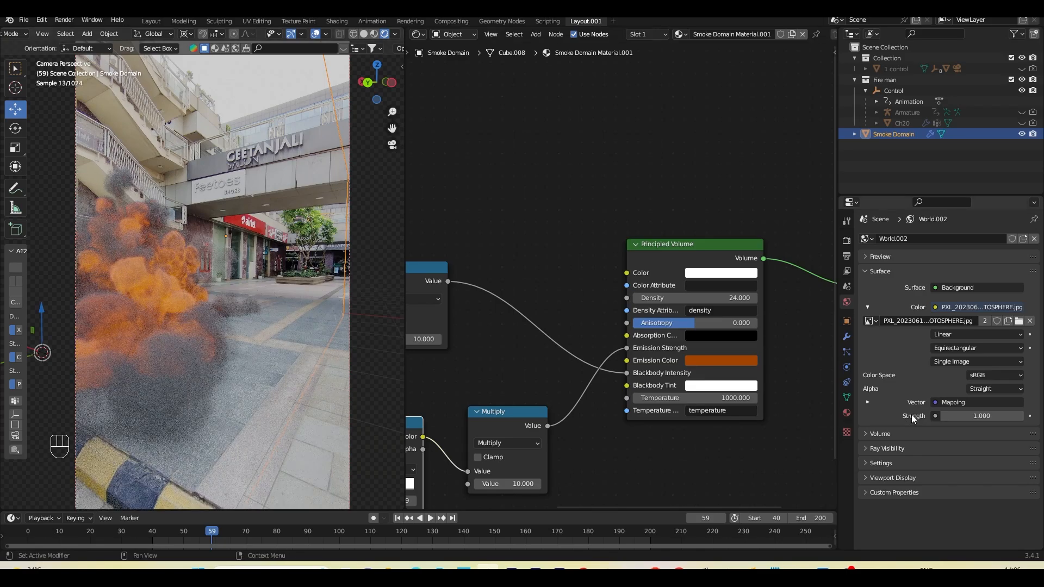
{"action": "left_click_drag", "start_coordinate": [946, 417], "coordinate": [973, 417]}
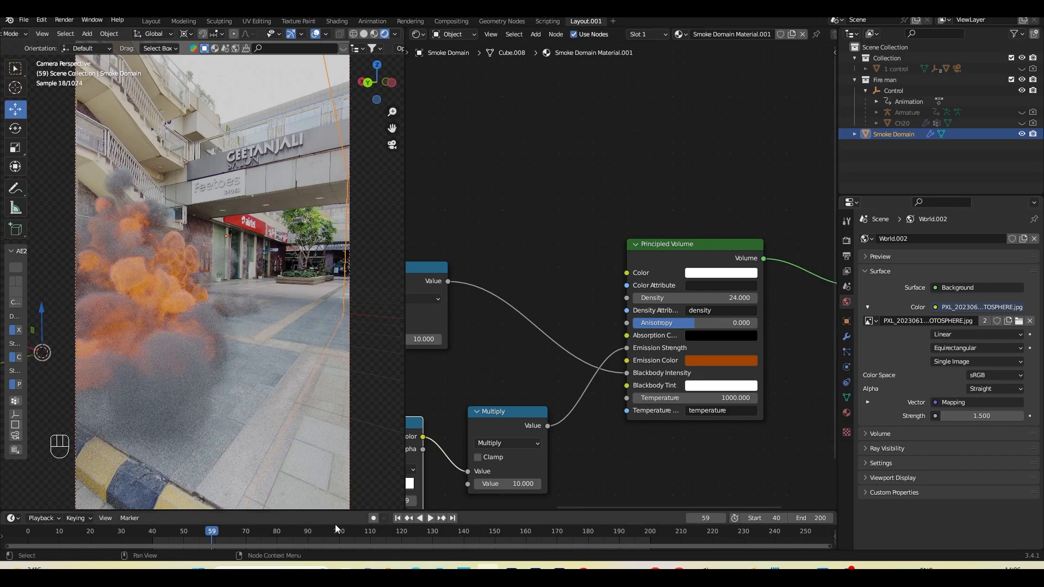
Step: Preview the rendered fire at frames 110, 139, 165 and 190, and save the file
{"action": "left_click", "coordinate": [369, 532]}
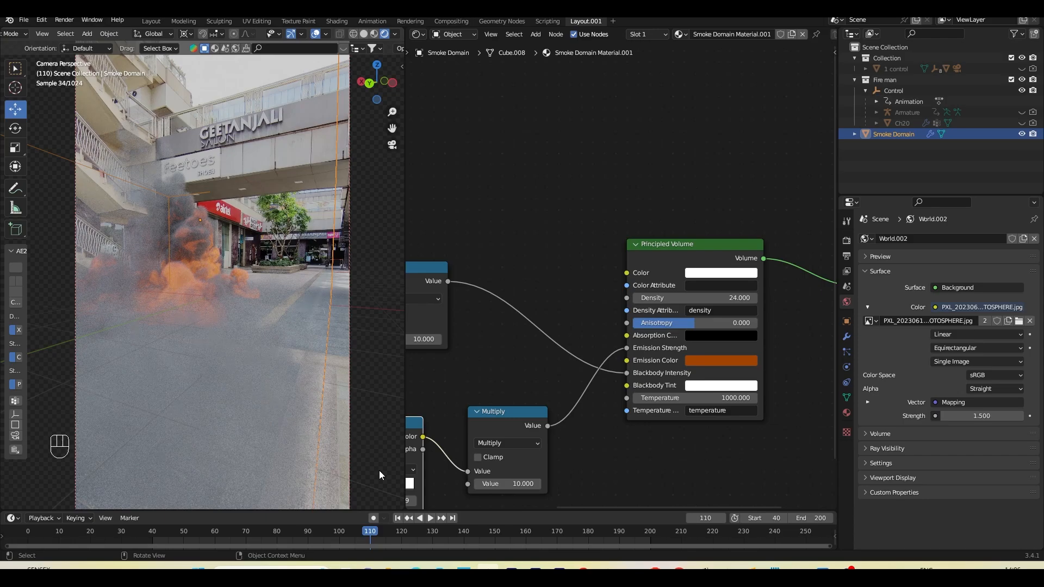
{"action": "left_click", "coordinate": [461, 532]}
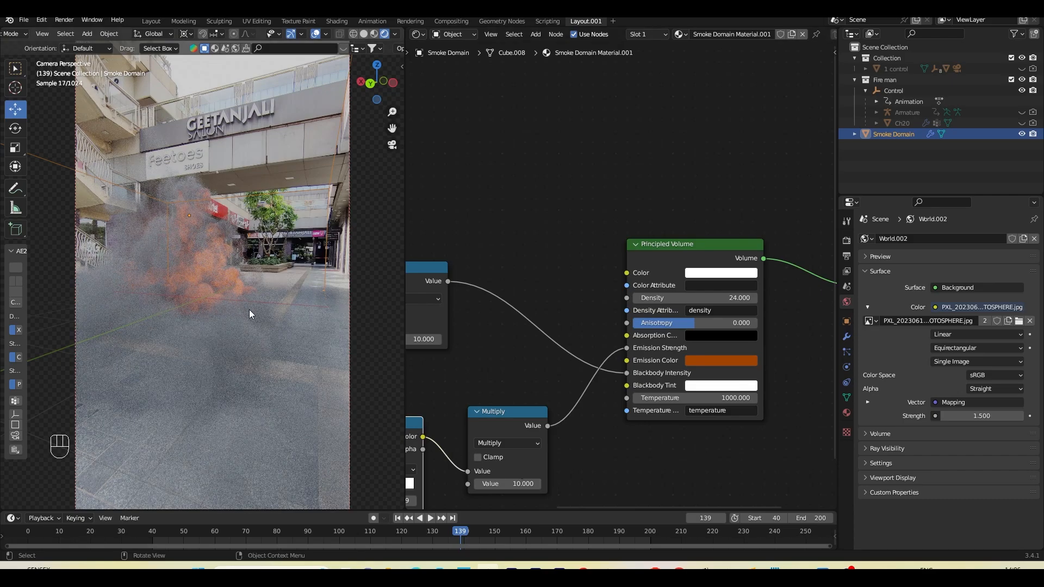
{"action": "left_click", "coordinate": [540, 532]}
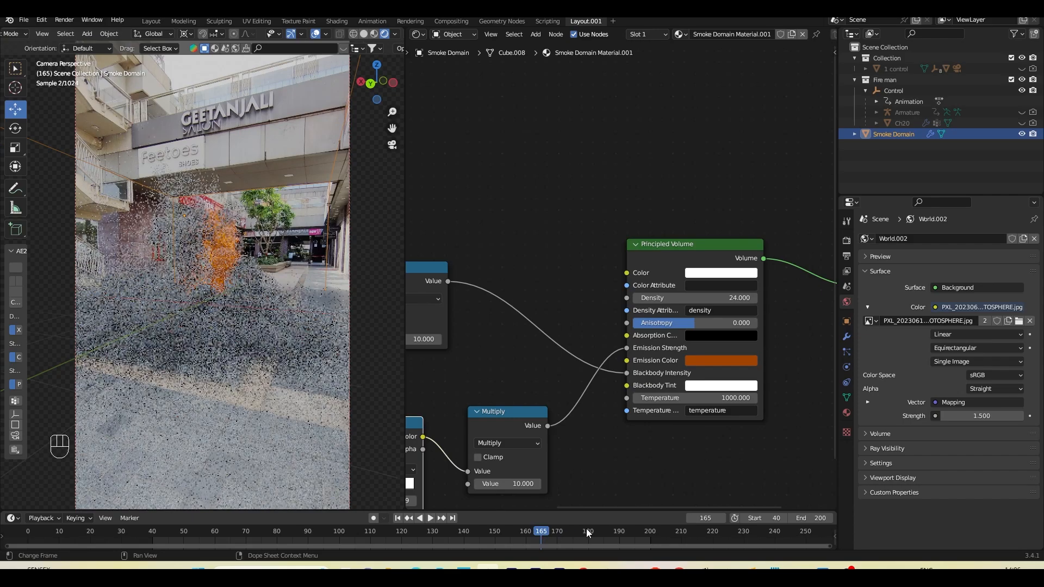
{"action": "left_click", "coordinate": [619, 532]}
{"action": "key", "text": "ctrl+s"}
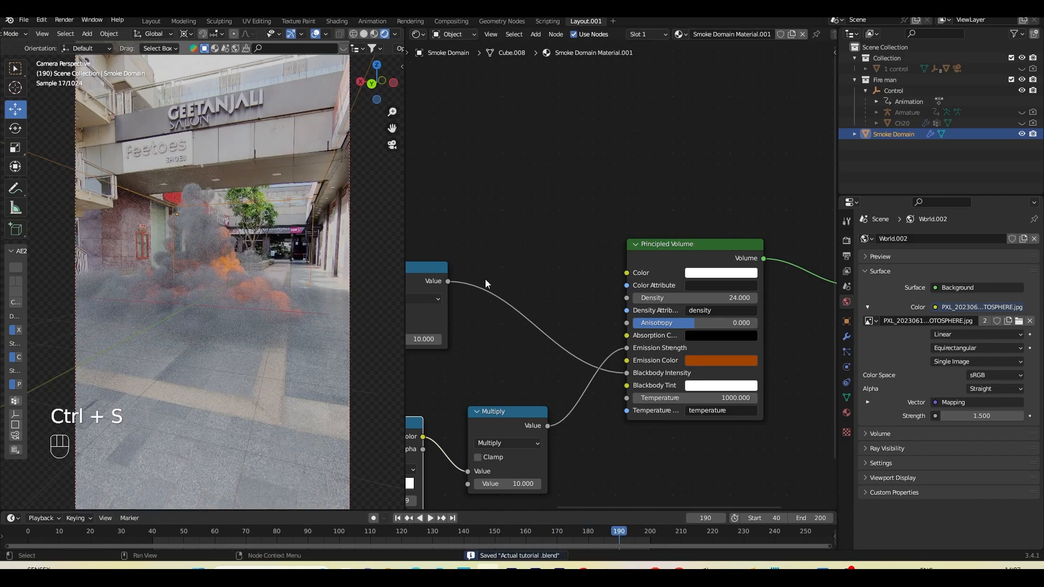
Step: Preview the Shadow Catcher render pass in the viewport, followed by the Emission pass
{"action": "scroll", "coordinate": [547, 309], "scroll_direction": "down", "scroll_amount": 2}
{"action": "middle_click_drag", "start_coordinate": [529, 353], "coordinate": [565, 356]}
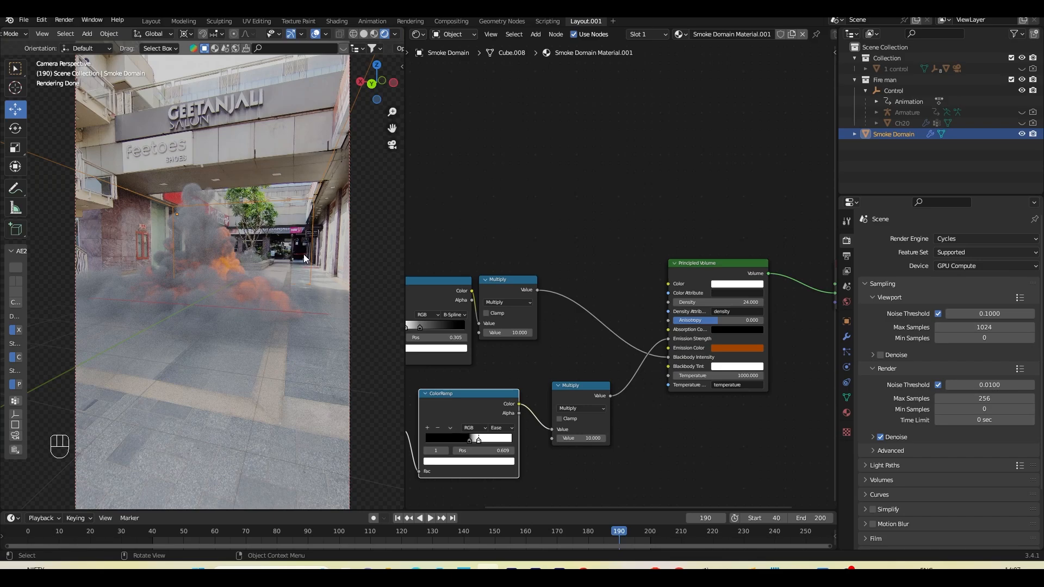
{"action": "left_click", "coordinate": [396, 34]}
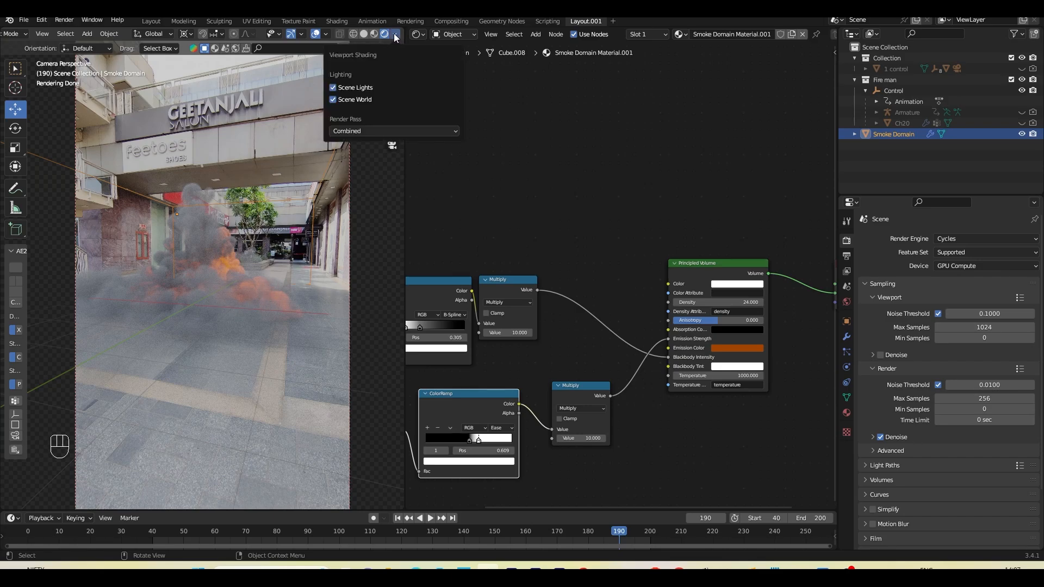
{"action": "left_click", "coordinate": [353, 131]}
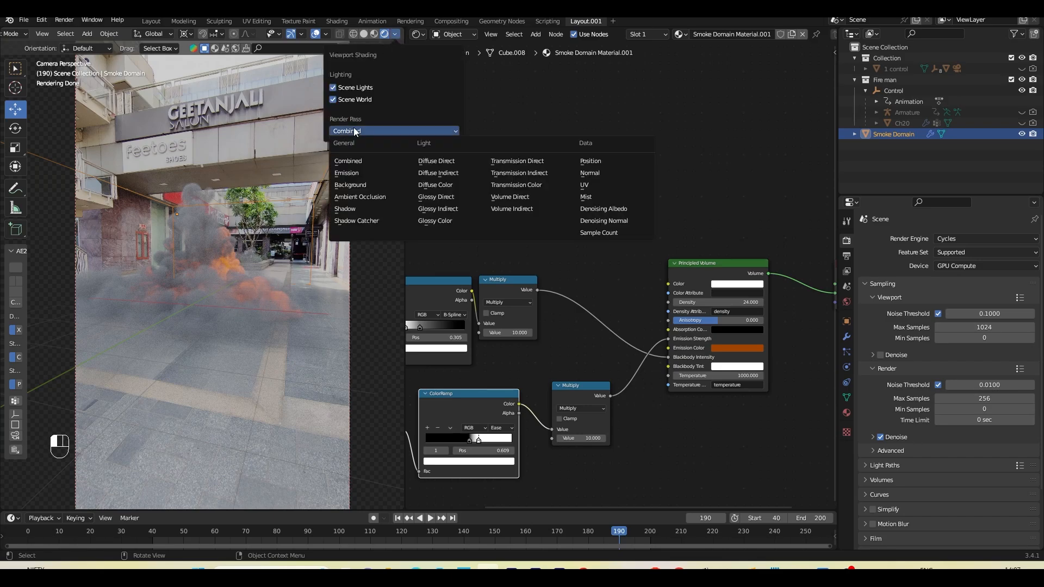
{"action": "left_click", "coordinate": [369, 221]}
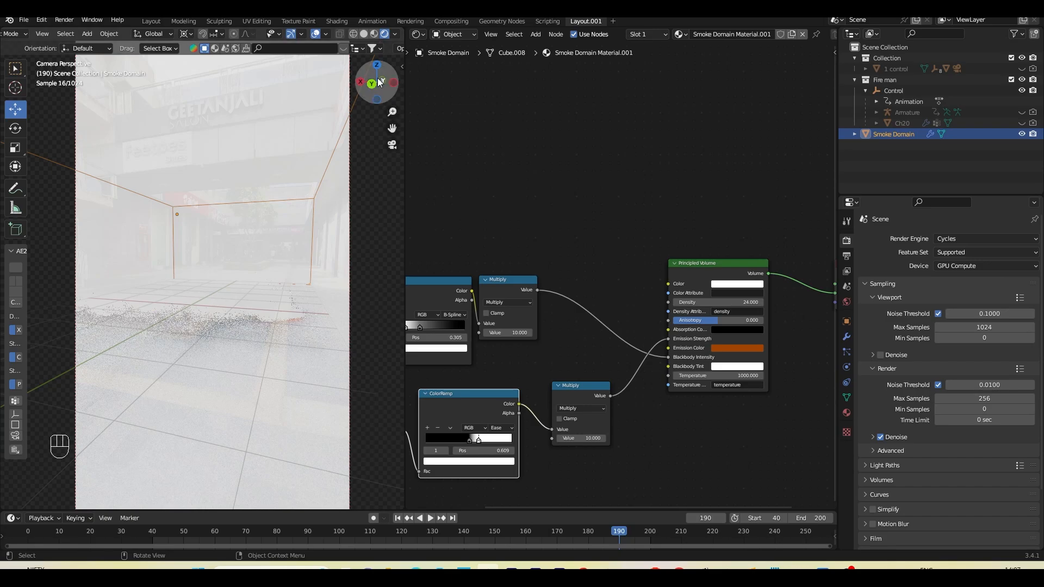
{"action": "left_click", "coordinate": [394, 34]}
{"action": "left_click", "coordinate": [368, 131]}
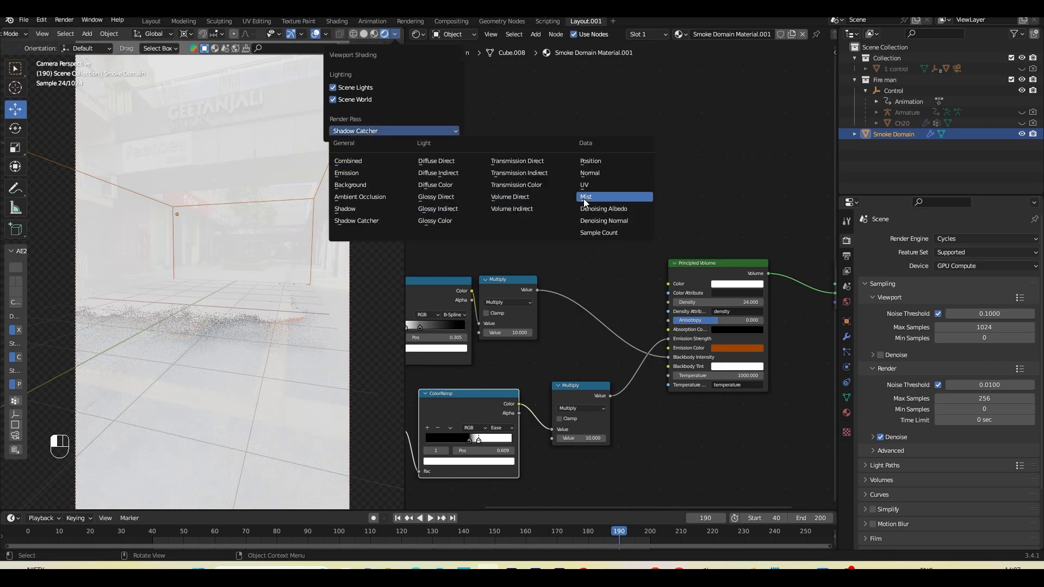
{"action": "left_click", "coordinate": [354, 176]}
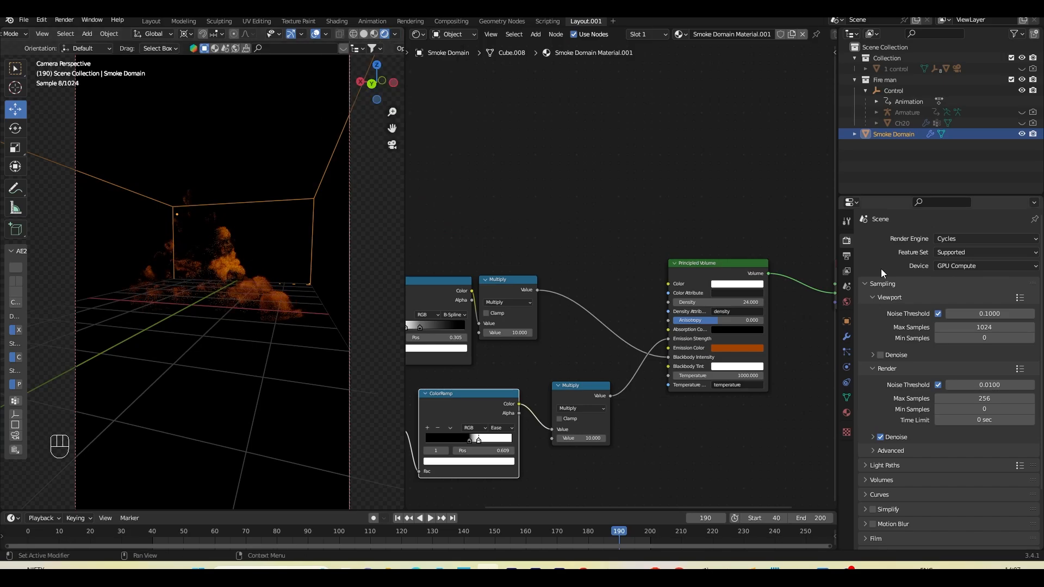
Step: Enable the Emission light pass for the view layer and save the file
{"action": "left_click", "coordinate": [846, 272]}
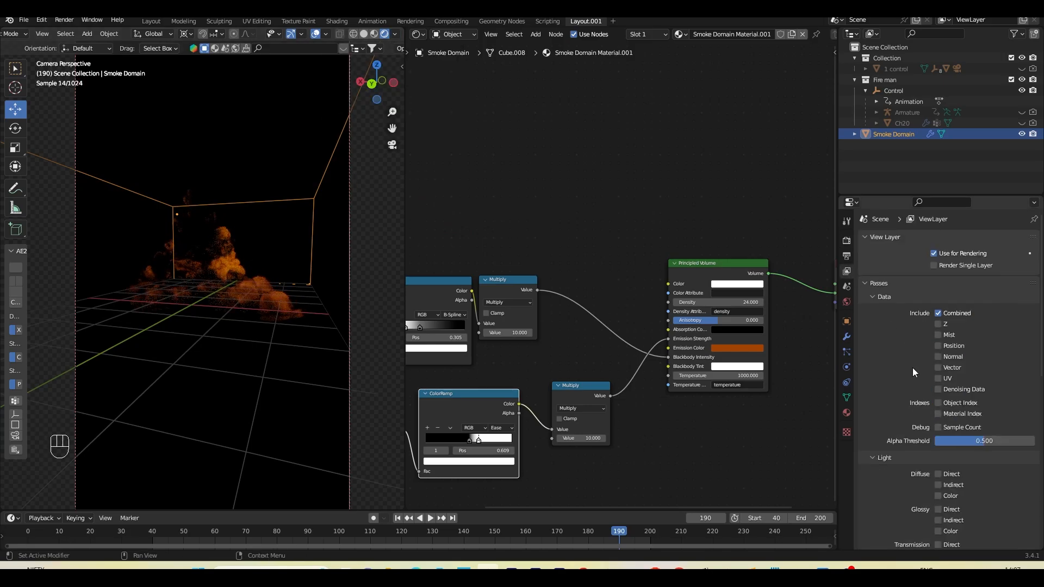
{"action": "scroll", "coordinate": [891, 413], "scroll_direction": "down", "scroll_amount": 8}
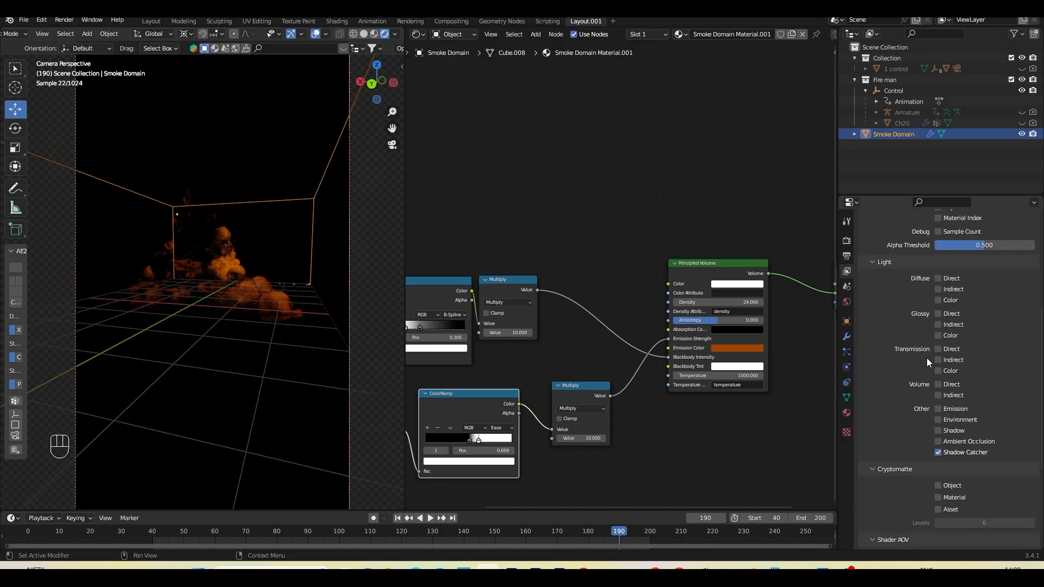
{"action": "scroll", "coordinate": [943, 316], "scroll_direction": "up", "scroll_amount": 3}
{"action": "scroll", "coordinate": [931, 376], "scroll_direction": "up", "scroll_amount": 2}
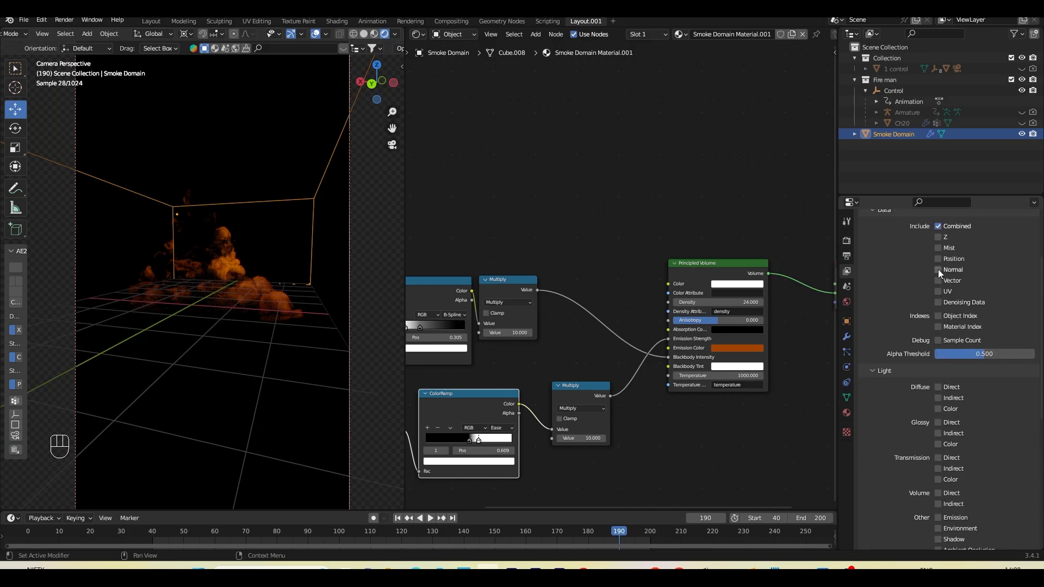
{"action": "scroll", "coordinate": [927, 526], "scroll_direction": "down", "scroll_amount": 2}
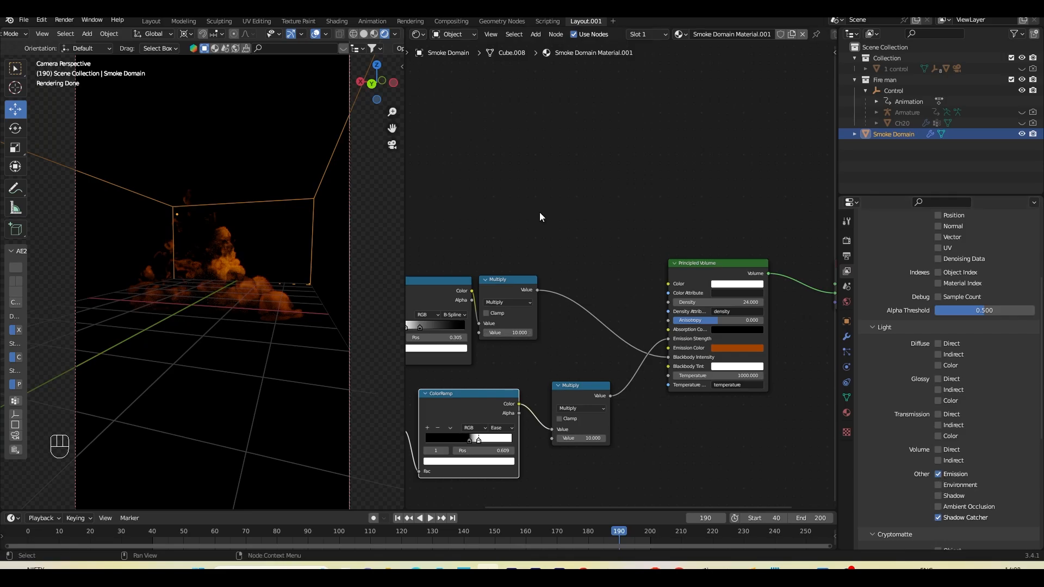
{"action": "key", "text": "ctrl+s"}
Step: Switch to the Compositing workspace, enable its use of nodes and frame the default node tree
{"action": "left_click", "coordinate": [451, 22]}
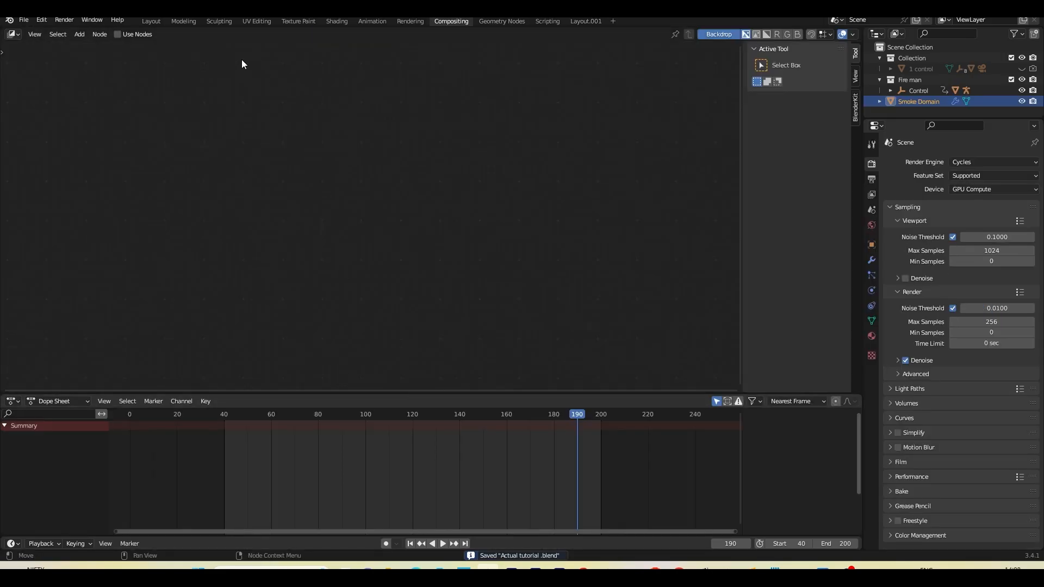
{"action": "left_click", "coordinate": [133, 34]}
{"action": "key", "text": "Home"}
Step: Add a File Output node below Composite and connect the Render Layers Image output to it
{"action": "key", "text": "shift+a"}
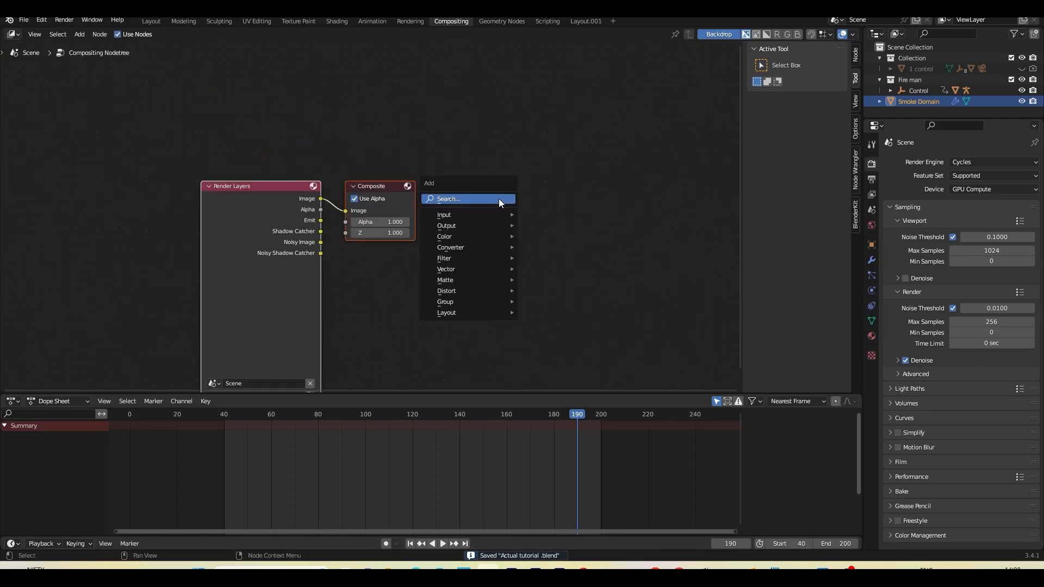
{"action": "left_click", "coordinate": [498, 197]}
{"action": "type", "text": "file"}
{"action": "left_click", "coordinate": [544, 219]}
{"action": "left_click", "coordinate": [392, 276]}
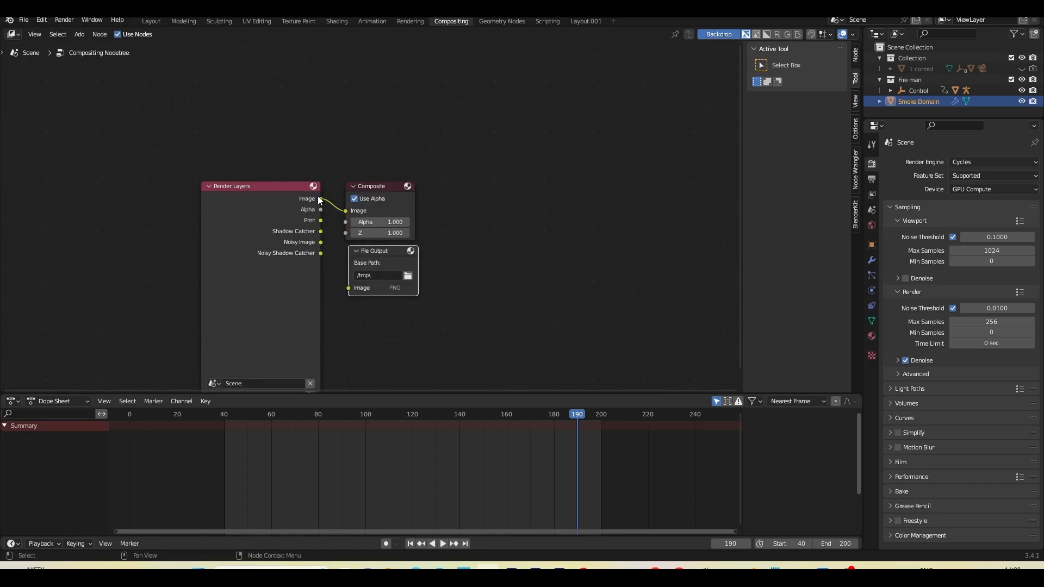
{"action": "left_click_drag", "start_coordinate": [321, 198], "coordinate": [349, 290]}
Step: Set the File Output node's base path to the D:\Blender\blender\fire man vfx\Render\ folder and widen its settings area
{"action": "left_click", "coordinate": [379, 288]}
{"action": "left_click", "coordinate": [855, 55]}
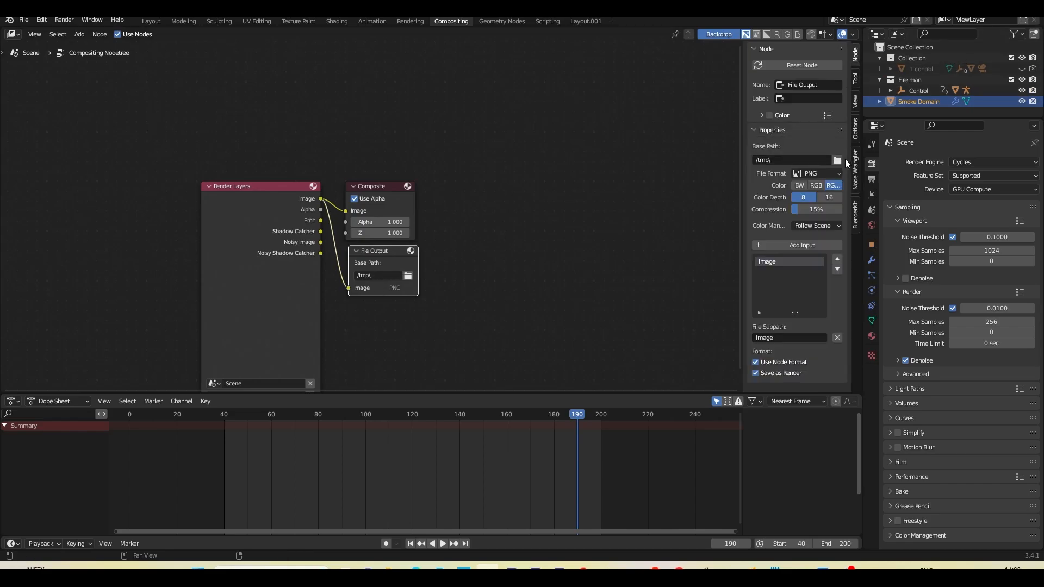
{"action": "left_click", "coordinate": [841, 158]}
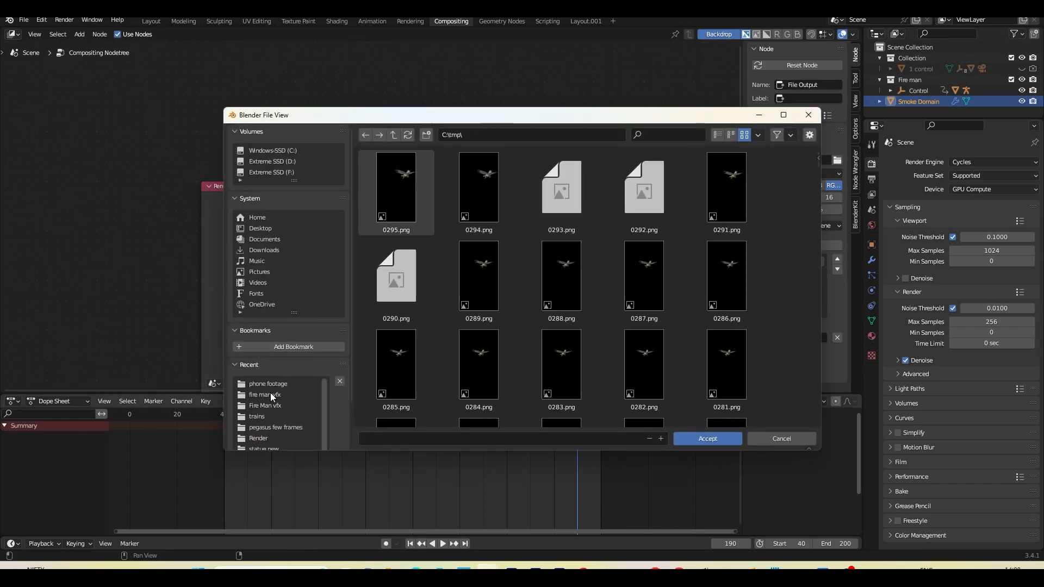
{"action": "left_click", "coordinate": [710, 440]}
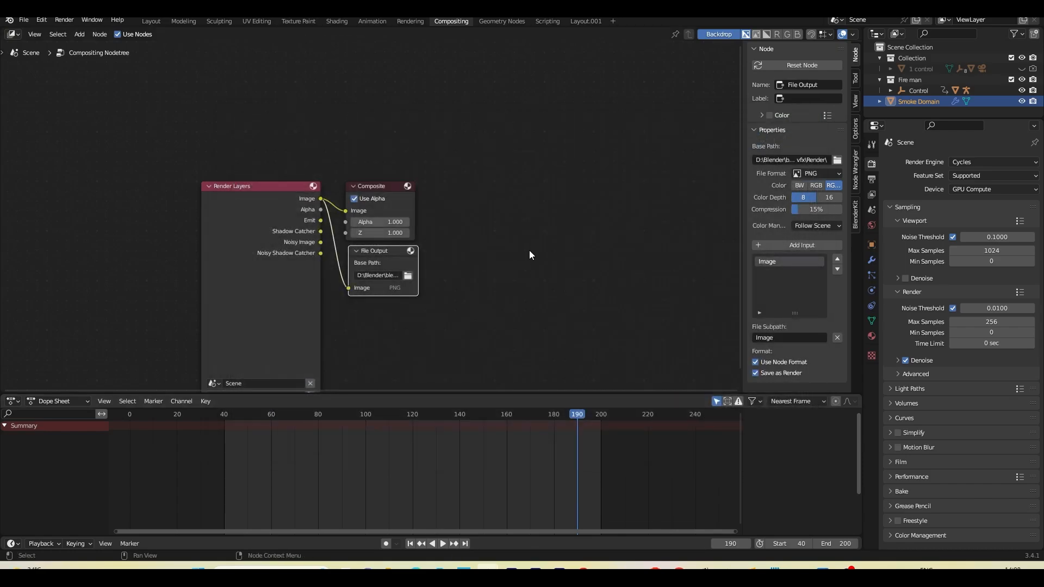
{"action": "left_click_drag", "start_coordinate": [741, 191], "coordinate": [700, 192]}
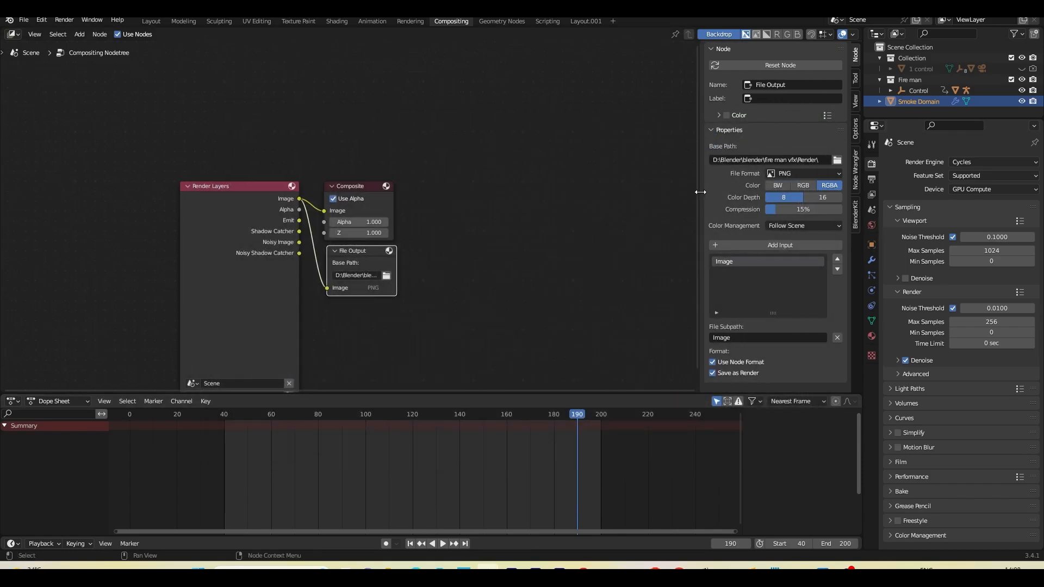
Step: Set the File Output node's format to OpenEXR MultiLayer with the DWAA (lossy) codec
{"action": "left_click", "coordinate": [805, 174]}
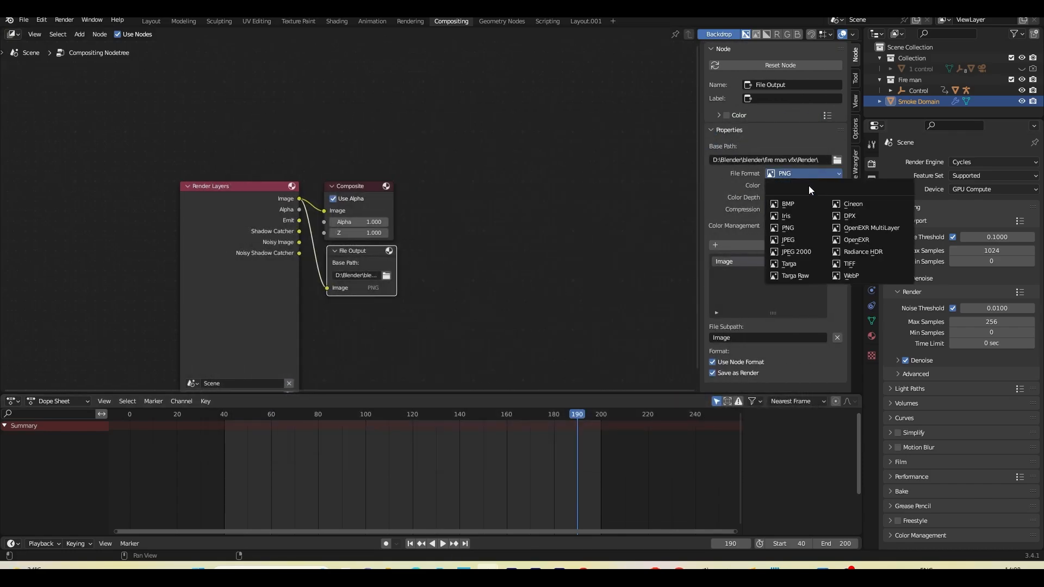
{"action": "left_click", "coordinate": [872, 227]}
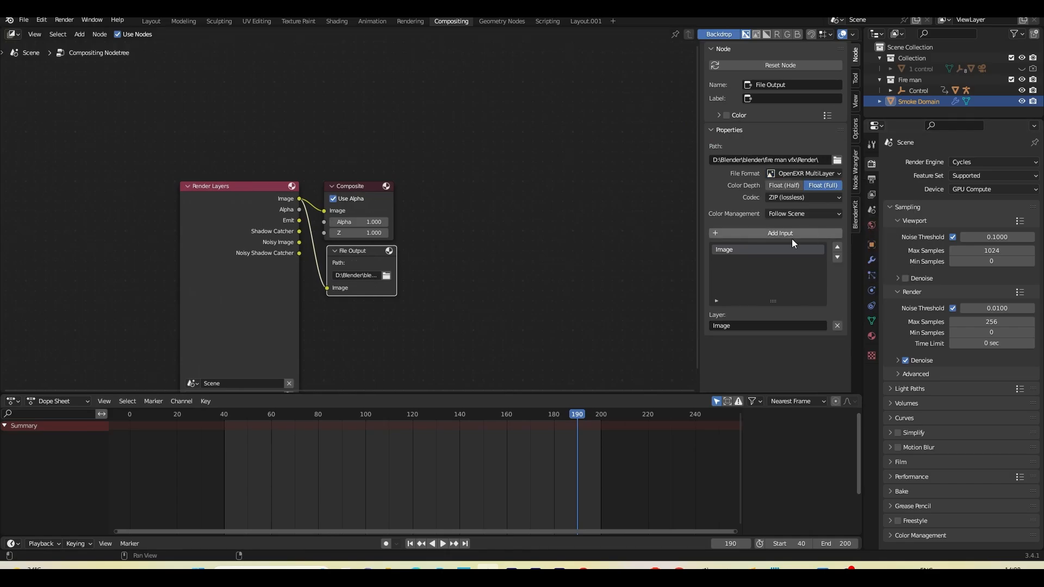
{"action": "left_click", "coordinate": [794, 199]}
{"action": "left_click", "coordinate": [806, 279]}
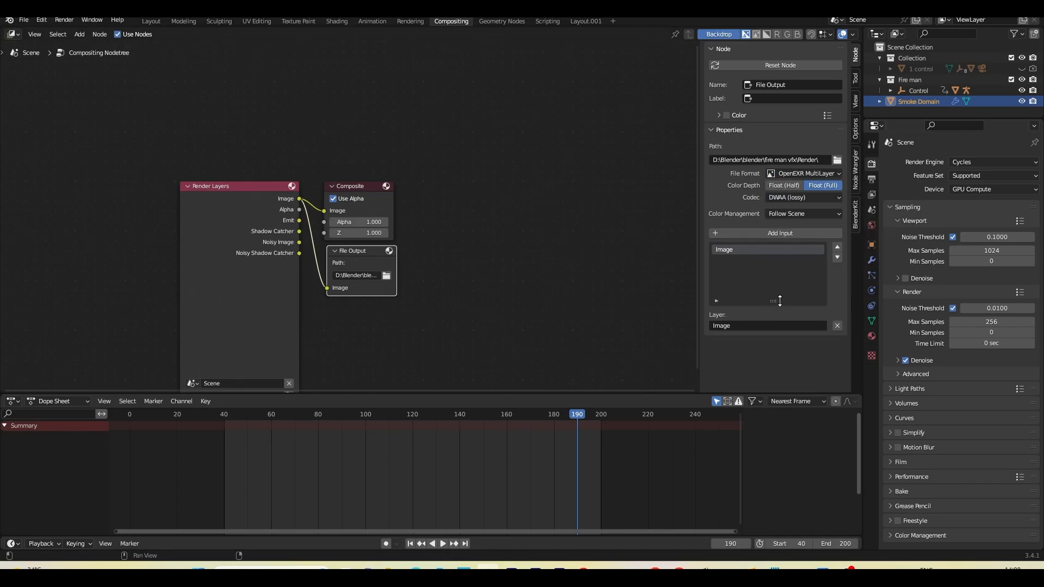
Step: Rename the File Output node's Image layer to Color and add two more inputs named Emission and Shadow
{"action": "left_click", "coordinate": [752, 326]}
{"action": "type", "text": "Color"}
{"action": "key", "text": "Return"}
{"action": "left_click", "coordinate": [797, 233]}
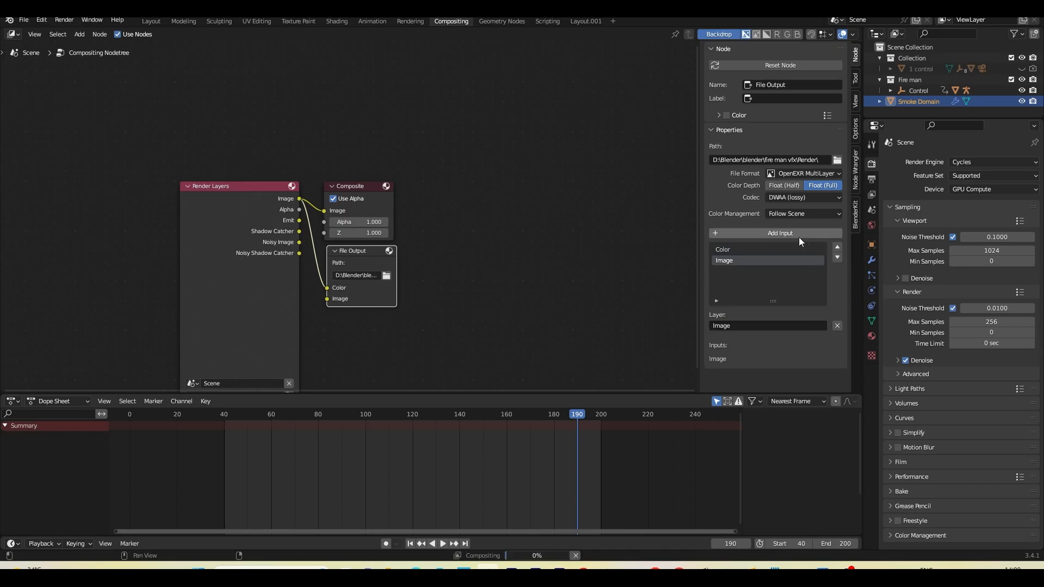
{"action": "left_click", "coordinate": [742, 325]}
{"action": "type", "text": "Emission"}
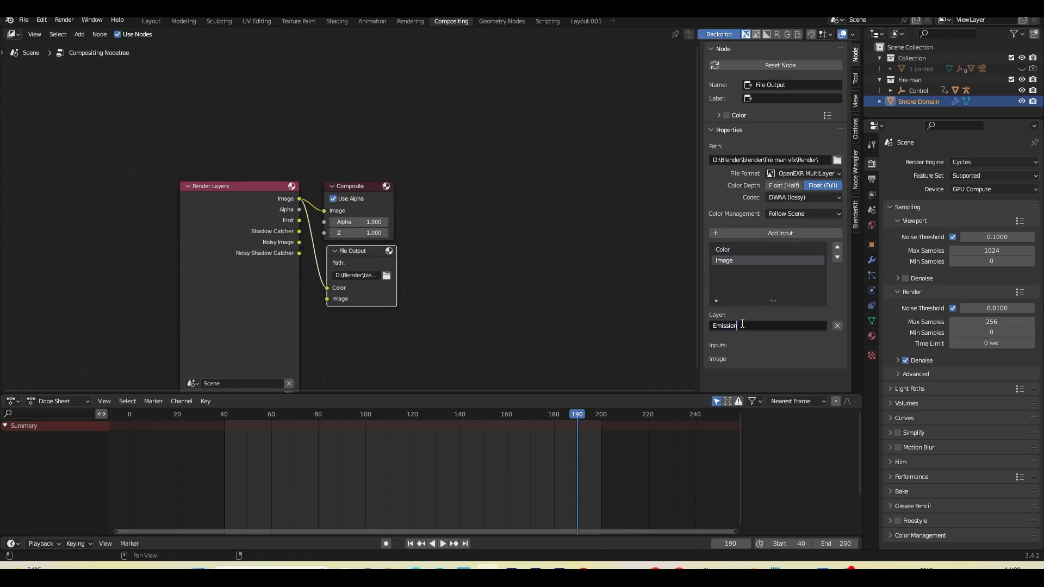
{"action": "left_click", "coordinate": [780, 233]}
{"action": "left_click", "coordinate": [745, 325]}
{"action": "type", "text": "Sh"}
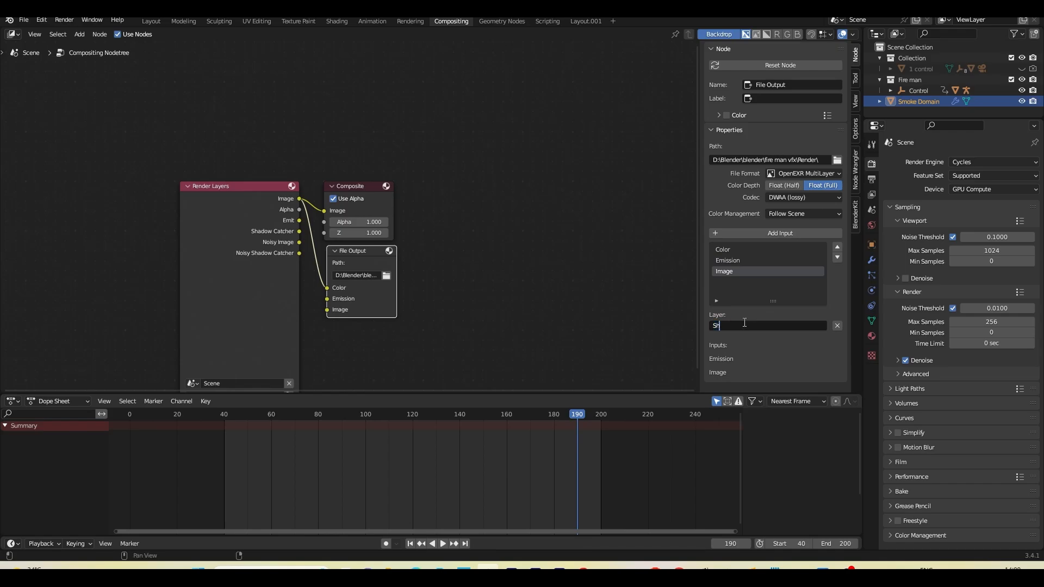
{"action": "type", "text": "adow"}
{"action": "key", "text": "Return"}
Step: Connect Render Layers Emit to the Emission input and Shadow Catcher to the Shadow input, and save the file
{"action": "left_click_drag", "start_coordinate": [299, 231], "coordinate": [325, 303]}
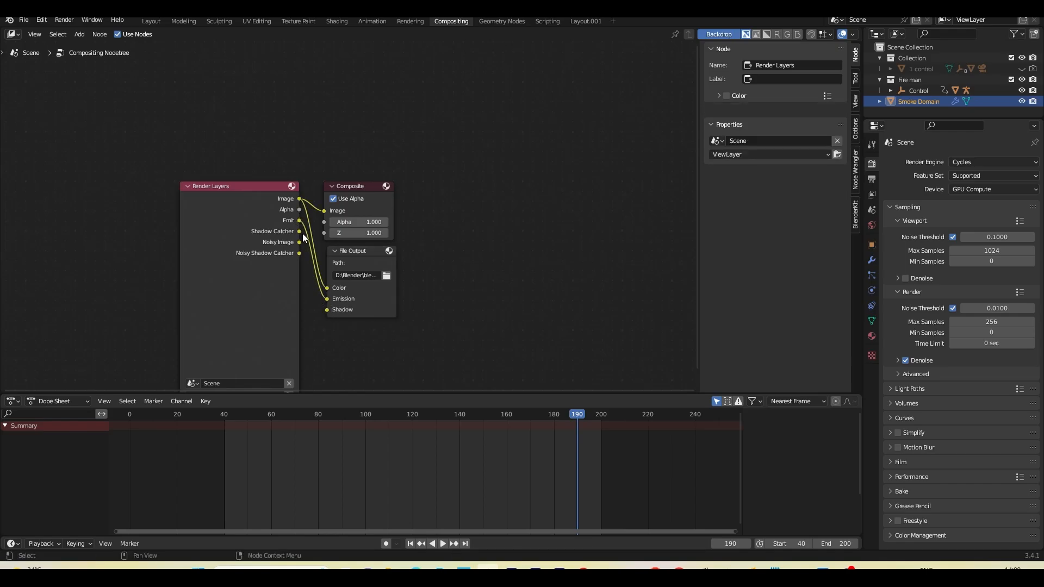
{"action": "left_click_drag", "start_coordinate": [299, 231], "coordinate": [327, 309]}
{"action": "left_click", "coordinate": [391, 295]}
{"action": "key", "text": "ctrl+s"}
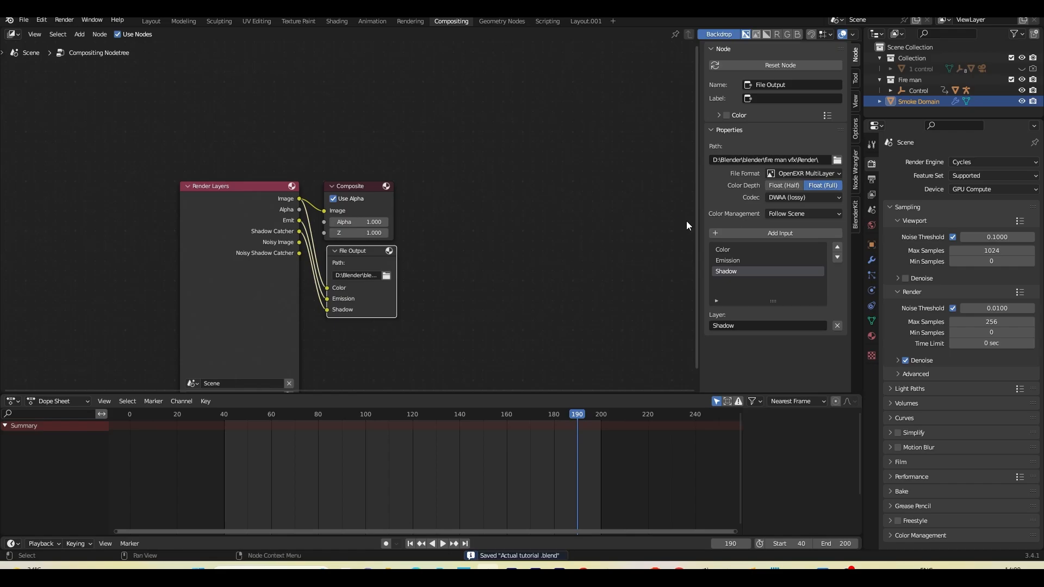
Step: Return to the Layout.001 workspace and set the viewport's render pass to Combined
{"action": "left_click", "coordinate": [151, 21]}
{"action": "left_click", "coordinate": [585, 20]}
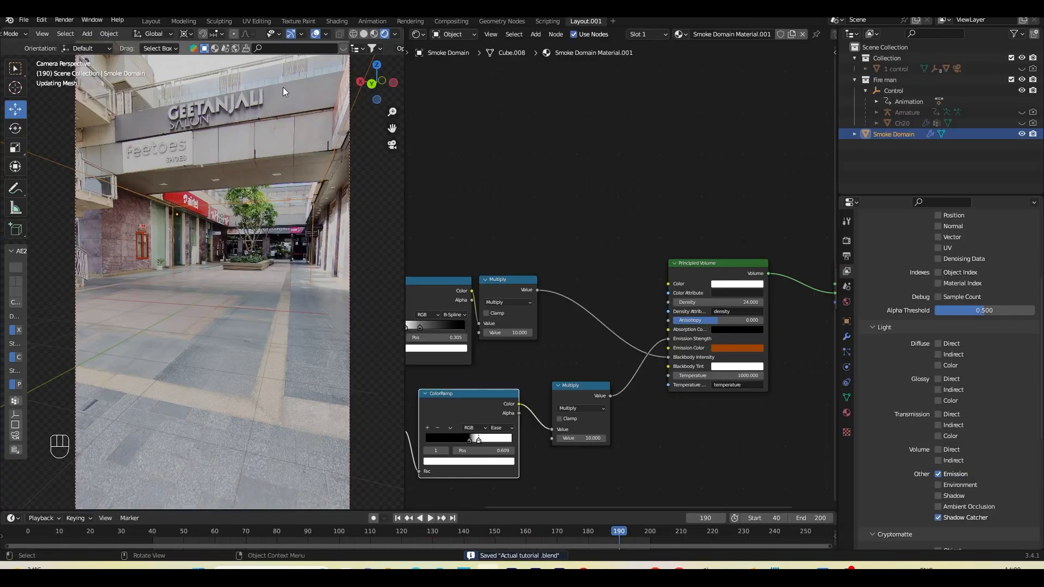
{"action": "left_click", "coordinate": [64, 20]}
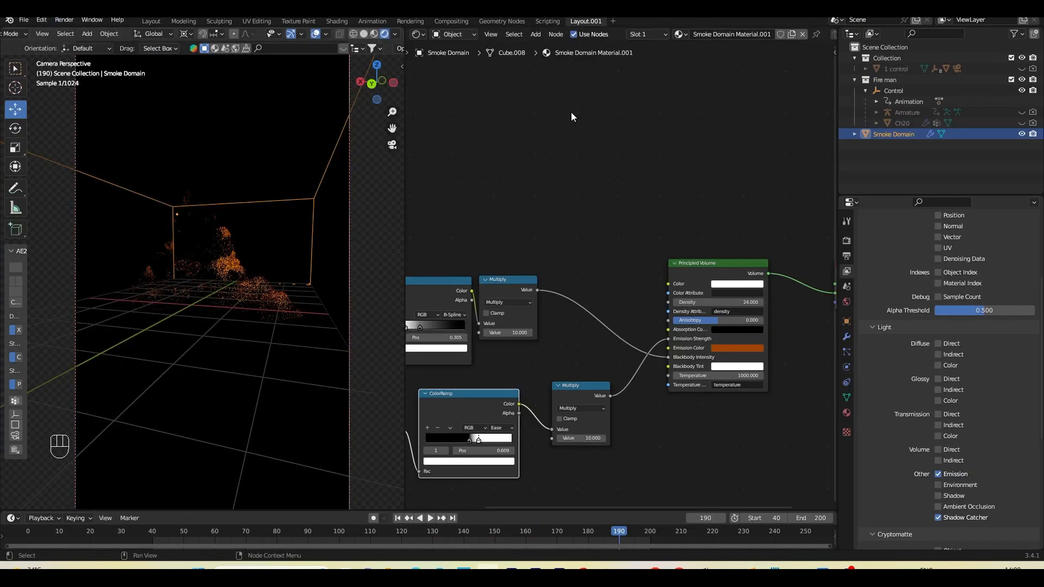
{"action": "left_click", "coordinate": [395, 34]}
{"action": "left_click", "coordinate": [385, 131]}
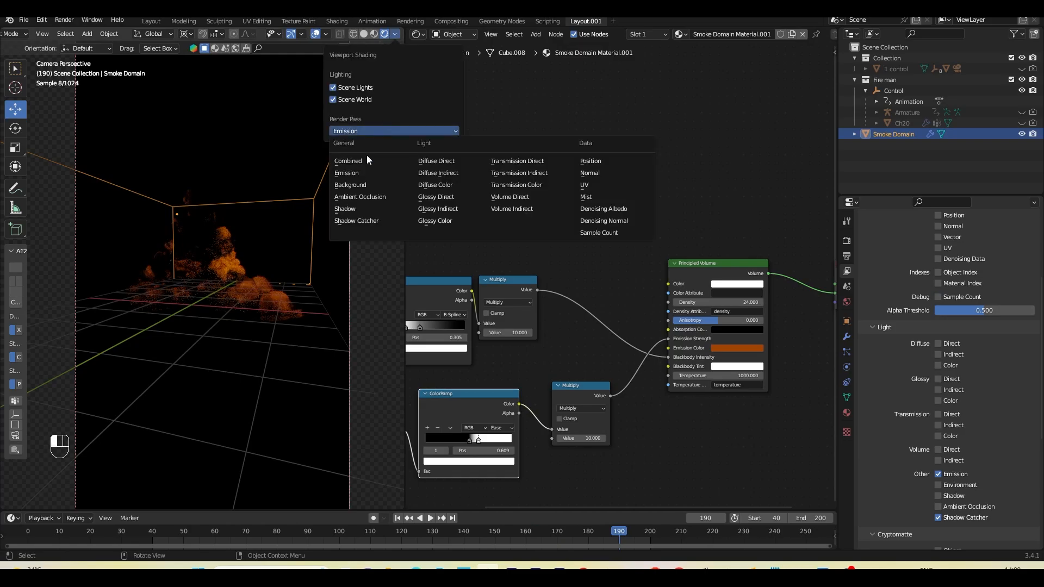
{"action": "left_click", "coordinate": [359, 160]}
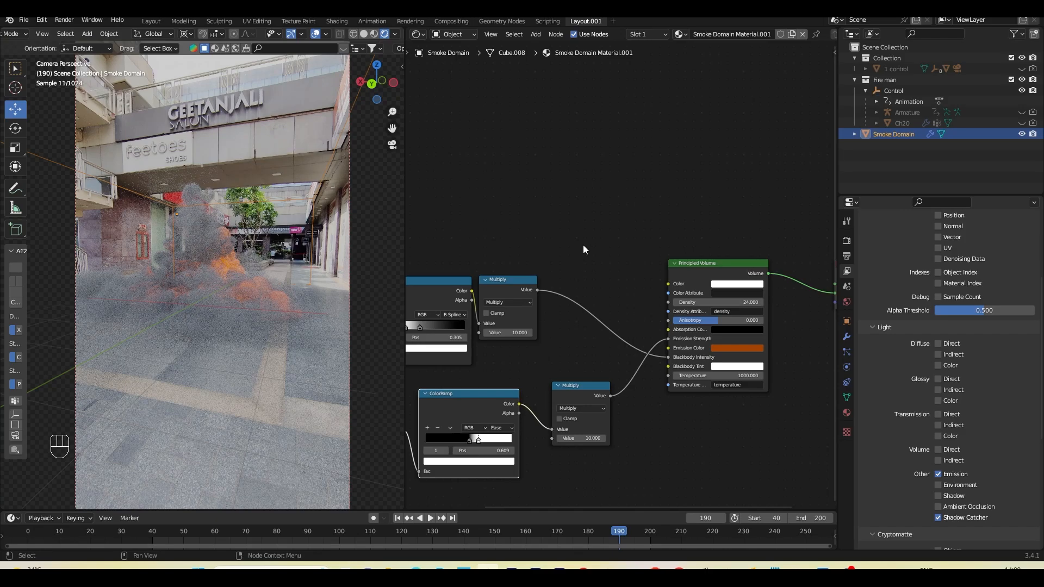
Step: Set the maximum Volume light bounces to 2 in the render settings
{"action": "left_click", "coordinate": [847, 240]}
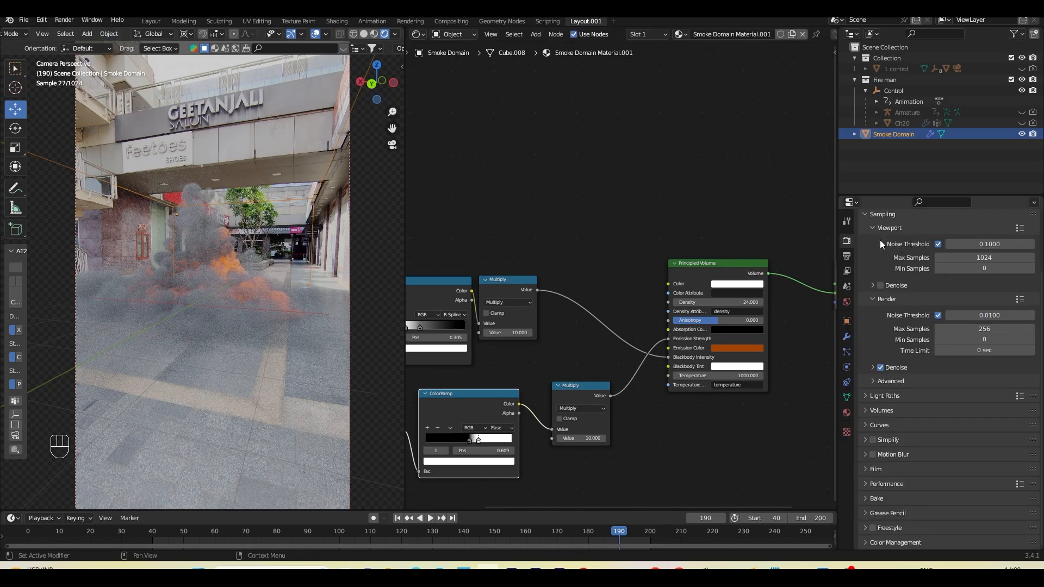
{"action": "left_click", "coordinate": [880, 396]}
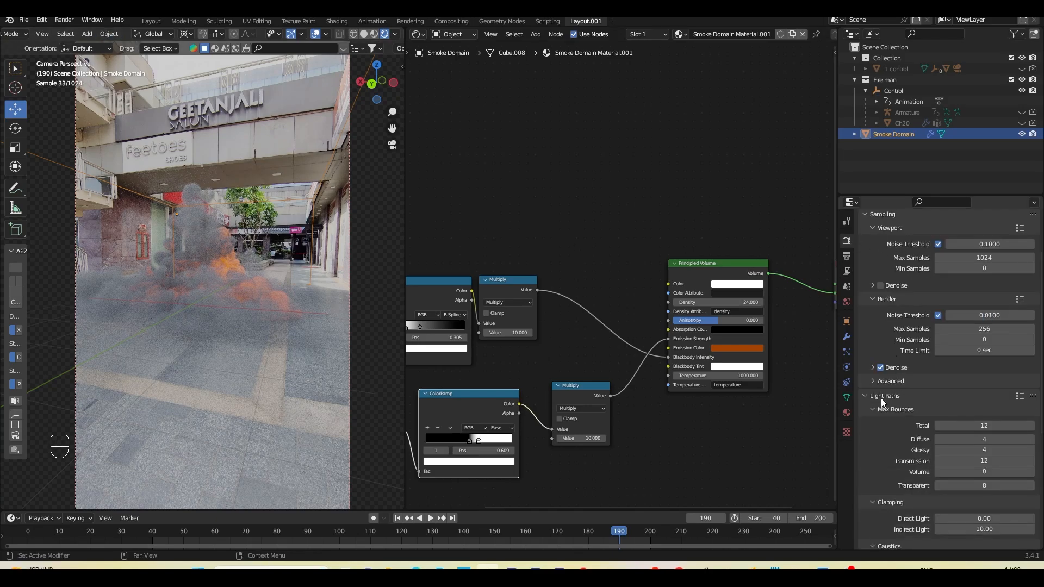
{"action": "left_click", "coordinate": [976, 474]}
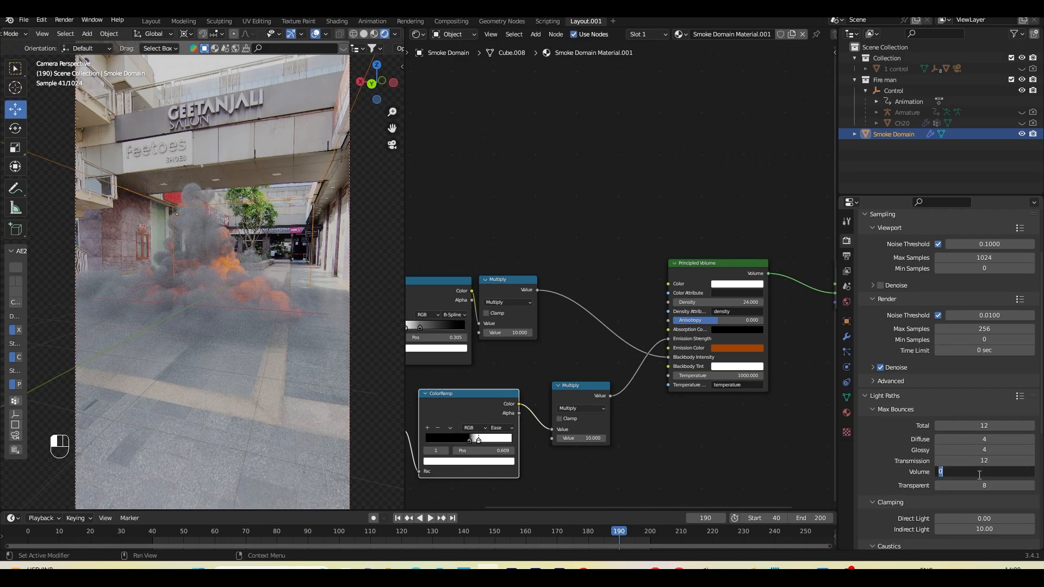
{"action": "type", "text": "2"}
{"action": "key", "text": "Return"}
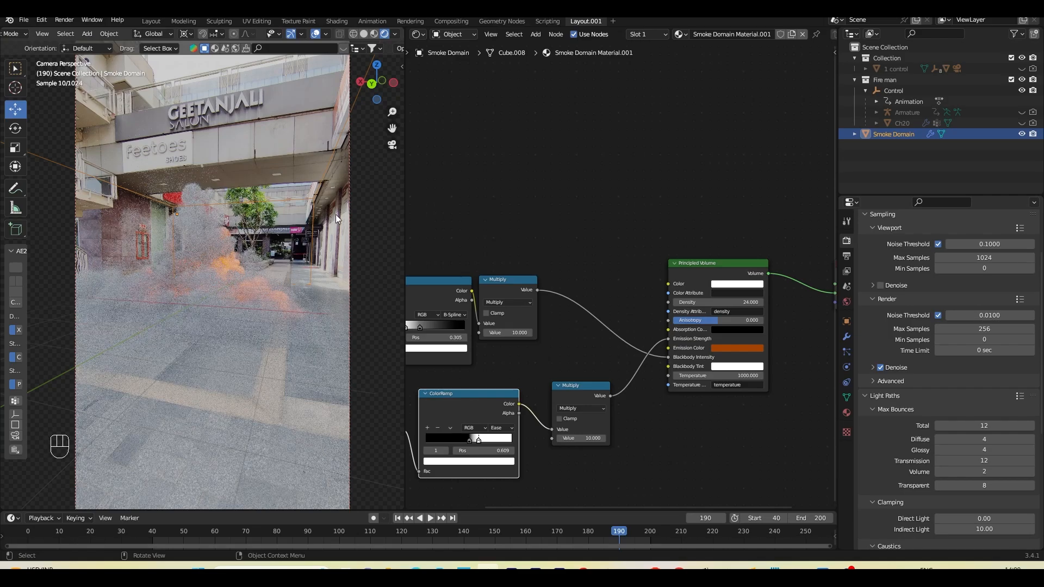
Step: Adjust the brightness of the Principled Volume node's Color, leaving it near white
{"action": "left_click", "coordinate": [727, 283]}
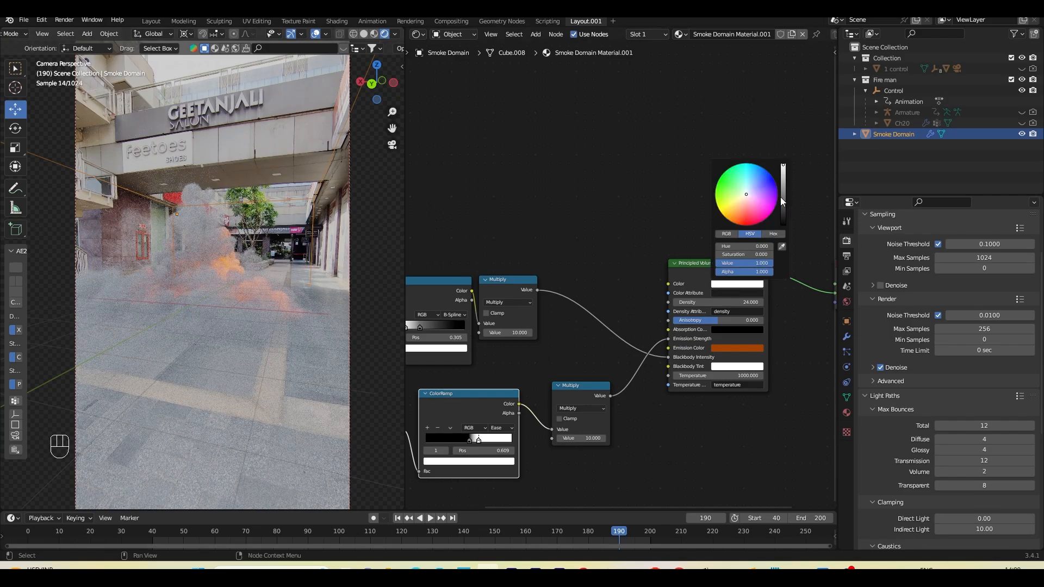
{"action": "left_click_drag", "start_coordinate": [783, 203], "coordinate": [786, 168]}
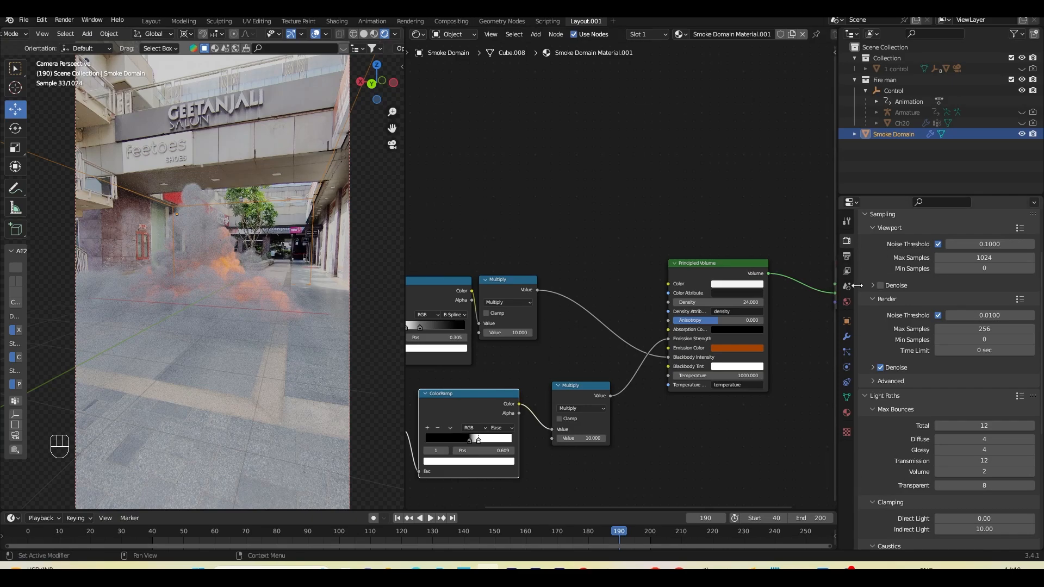
Step: Switch the viewport to Solid shading, test-render frame 190 and examine the fire and smoke up close
{"action": "scroll", "coordinate": [924, 381], "scroll_direction": "down", "scroll_amount": 9}
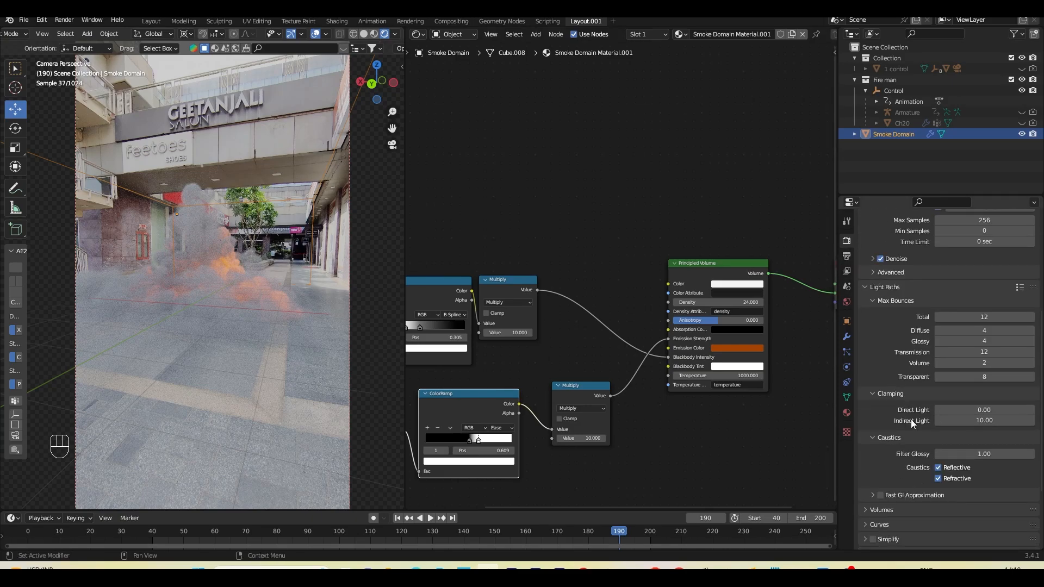
{"action": "left_click", "coordinate": [882, 423]}
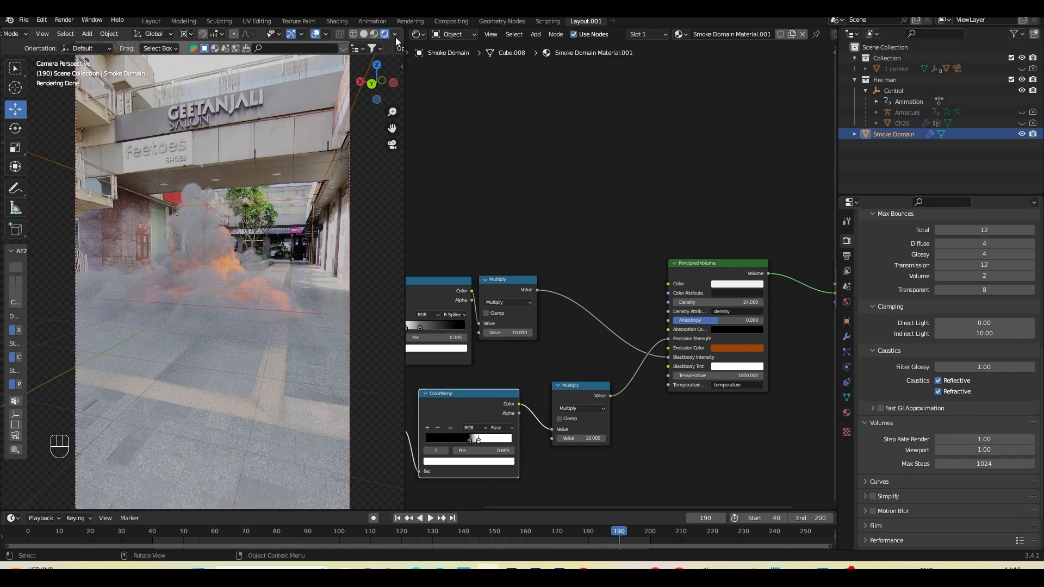
{"action": "left_click", "coordinate": [364, 34]}
{"action": "left_click", "coordinate": [64, 19]}
{"action": "left_click", "coordinate": [86, 32]}
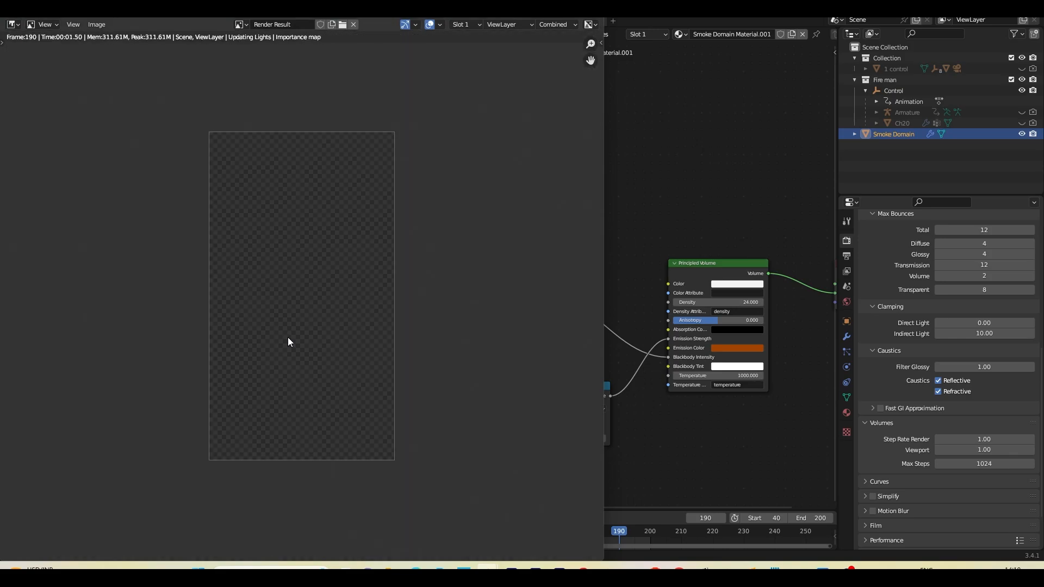
{"action": "scroll", "coordinate": [906, 358], "scroll_direction": "up", "scroll_amount": 2}
{"action": "scroll", "coordinate": [906, 357], "scroll_direction": "up", "scroll_amount": 5}
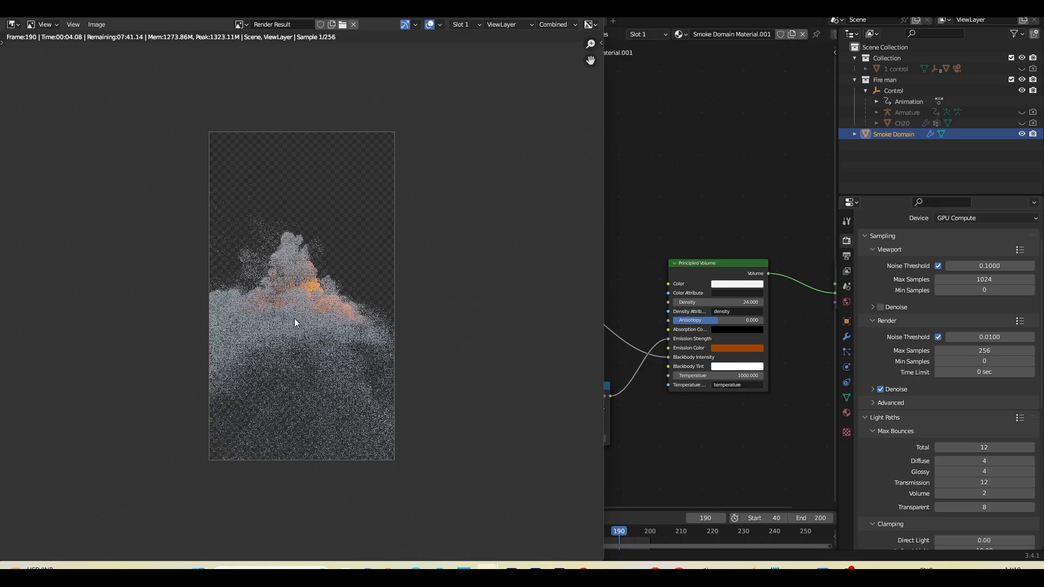
{"action": "scroll", "coordinate": [294, 318], "scroll_direction": "up", "scroll_amount": 1}
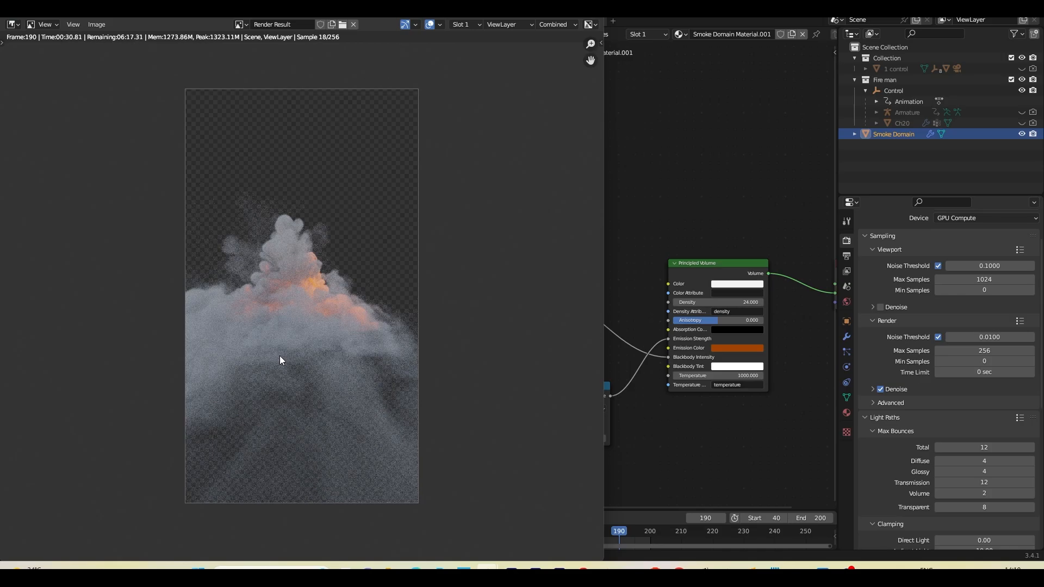
{"action": "scroll", "coordinate": [292, 288], "scroll_direction": "up", "scroll_amount": 3}
{"action": "scroll", "coordinate": [299, 290], "scroll_direction": "down", "scroll_amount": 2}
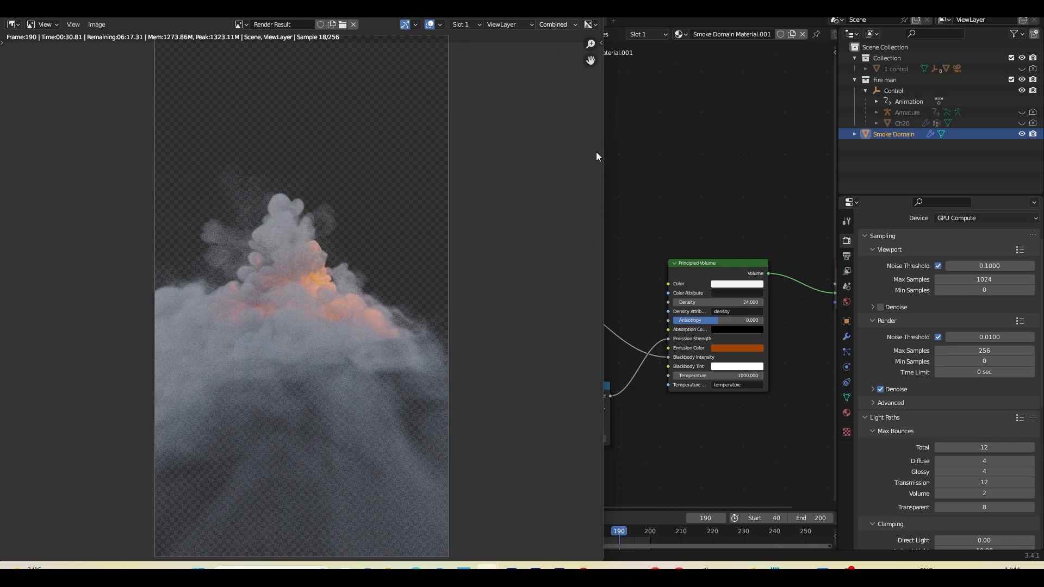
{"action": "left_click", "coordinate": [710, 189]}
Step: Set the volume step rate to 5 for both render and viewport, and the maximum volume steps to 256
{"action": "scroll", "coordinate": [901, 460], "scroll_direction": "down", "scroll_amount": 5}
{"action": "scroll", "coordinate": [881, 375], "scroll_direction": "up", "scroll_amount": 8}
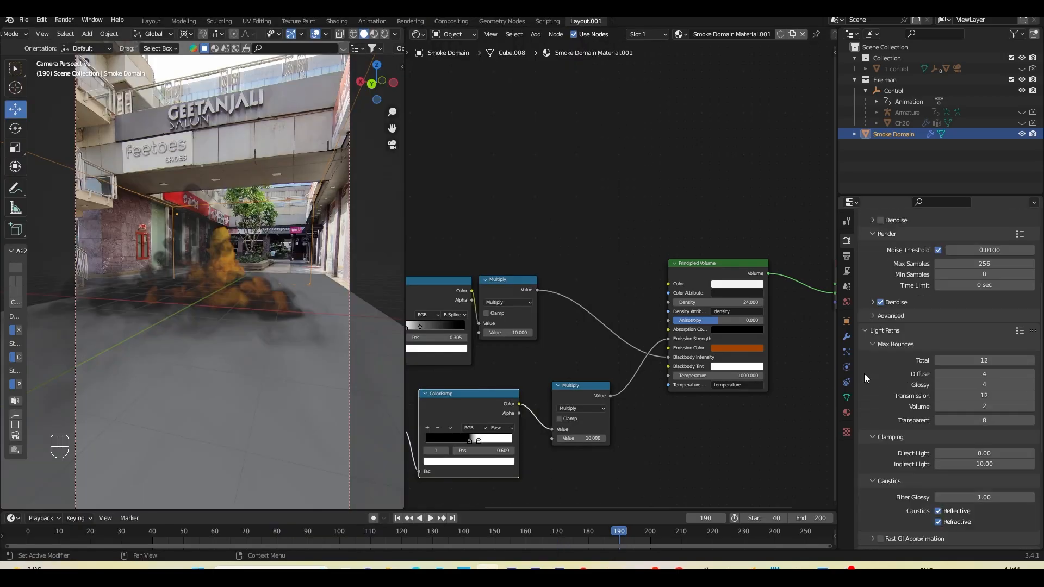
{"action": "scroll", "coordinate": [896, 435], "scroll_direction": "down", "scroll_amount": 8}
{"action": "scroll", "coordinate": [895, 435], "scroll_direction": "up", "scroll_amount": 3}
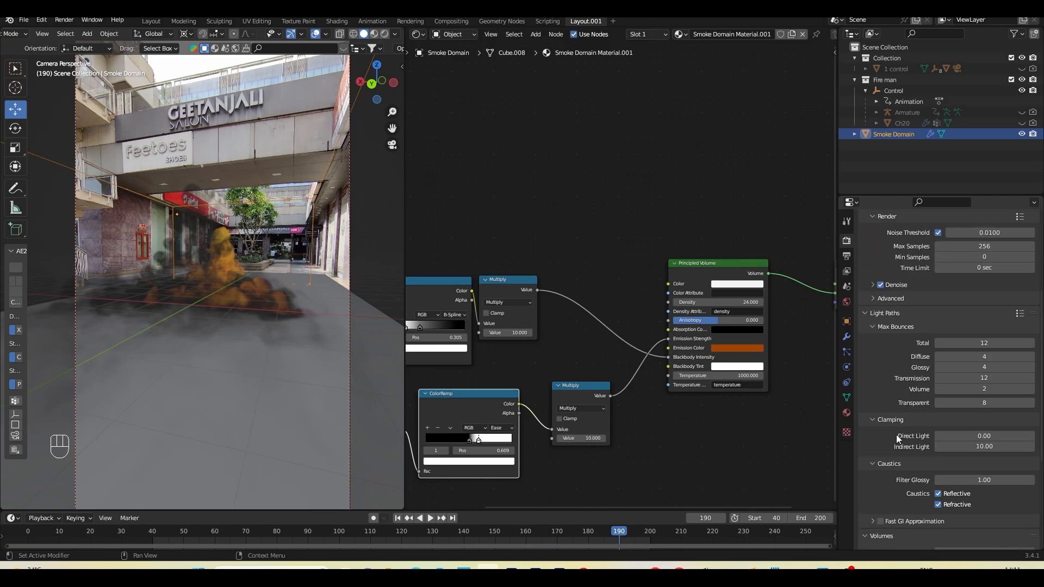
{"action": "scroll", "coordinate": [902, 379], "scroll_direction": "up", "scroll_amount": 2}
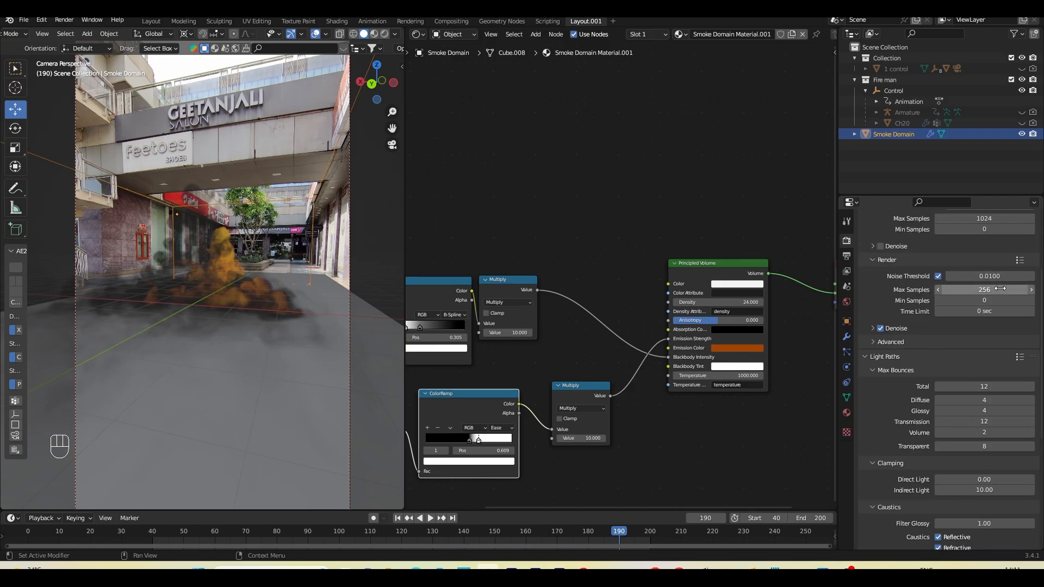
{"action": "scroll", "coordinate": [895, 407], "scroll_direction": "down", "scroll_amount": 10}
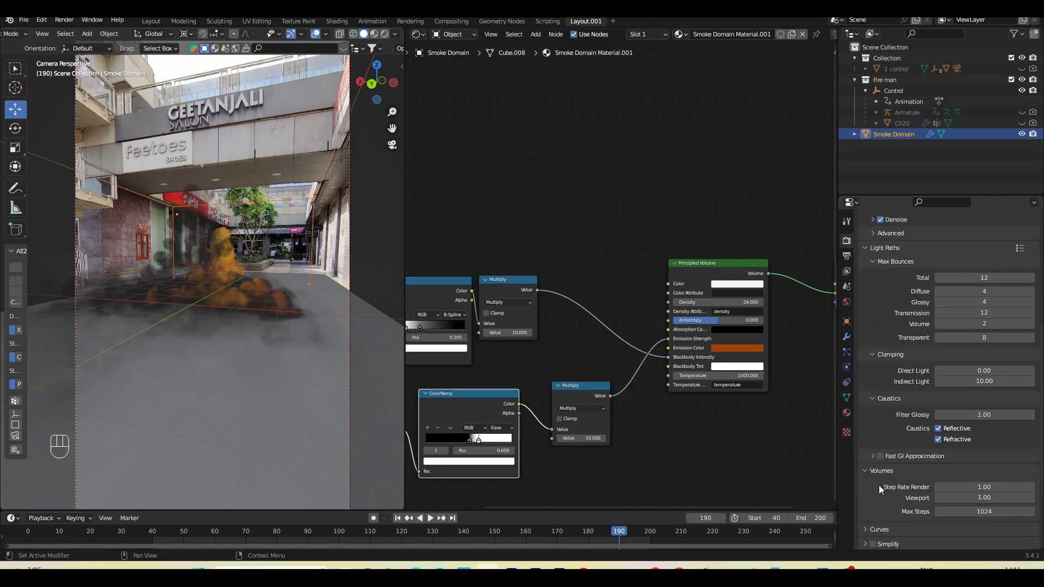
{"action": "left_click_drag", "start_coordinate": [996, 378], "coordinate": [996, 393]}
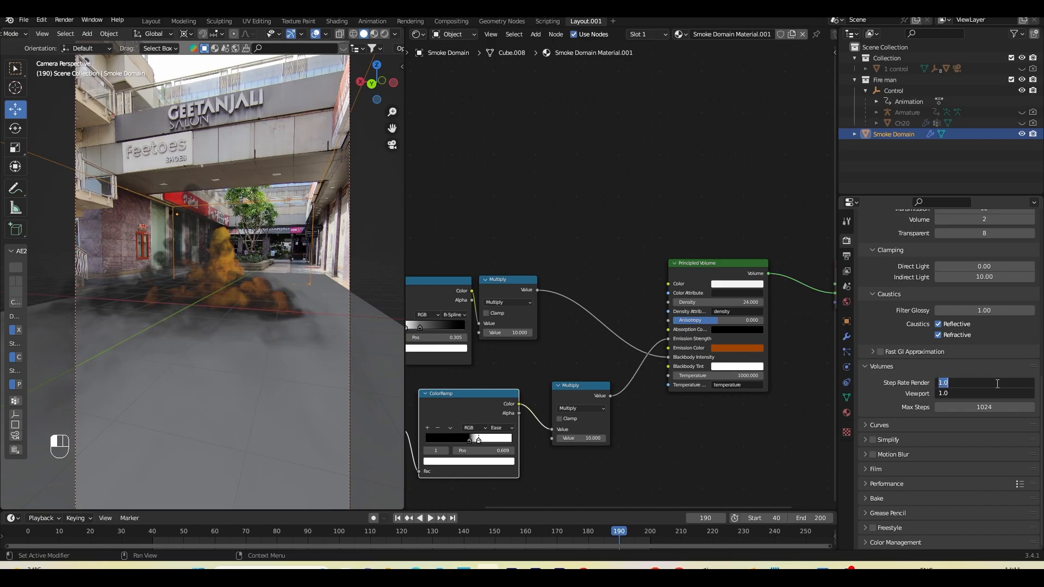
{"action": "type", "text": "5"}
{"action": "key", "text": "Return"}
{"action": "left_click", "coordinate": [954, 405]}
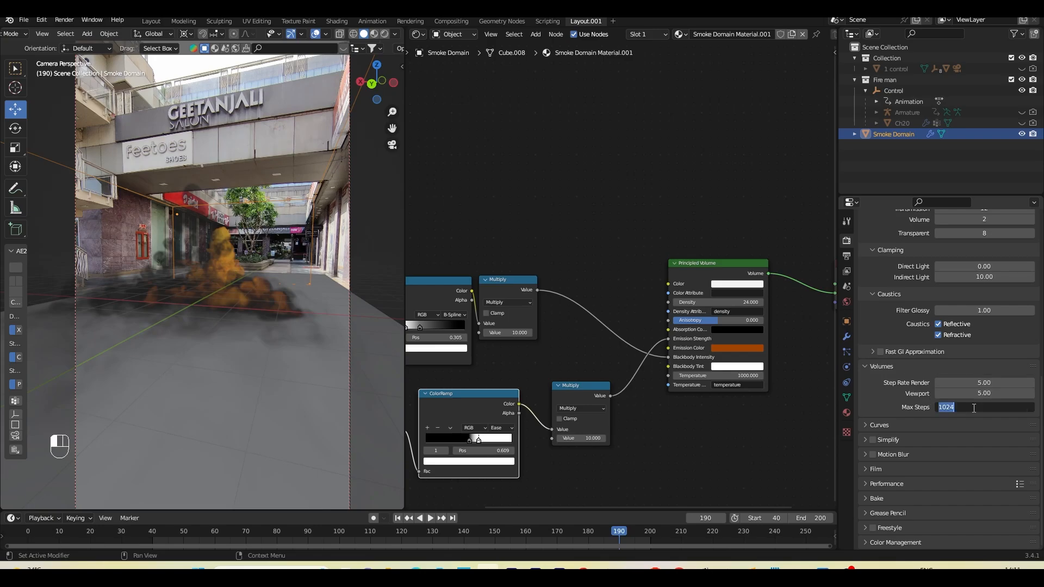
{"action": "type", "text": "256"}
{"action": "key", "text": "Return"}
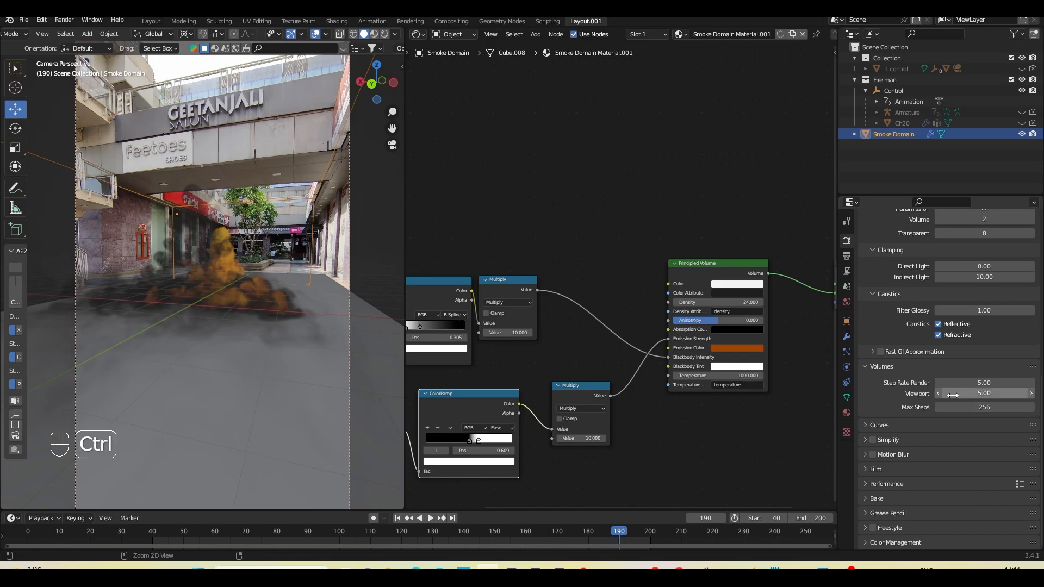
Step: Save the project, test-render frame 190 and examine the fire and smoke with the new volume step settings
{"action": "key", "text": "ctrl+s"}
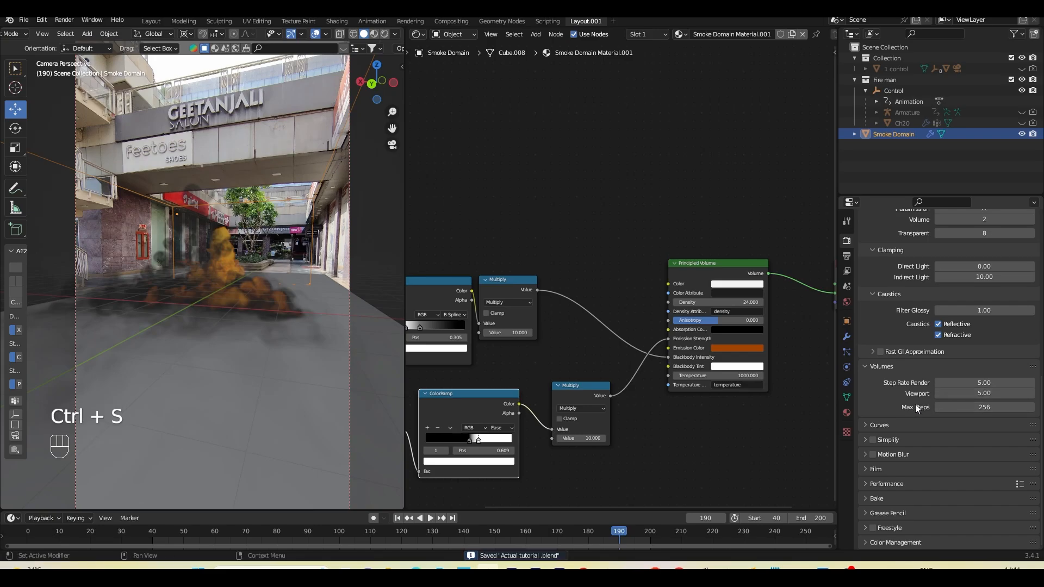
{"action": "left_click", "coordinate": [65, 20]}
{"action": "left_click", "coordinate": [76, 31]}
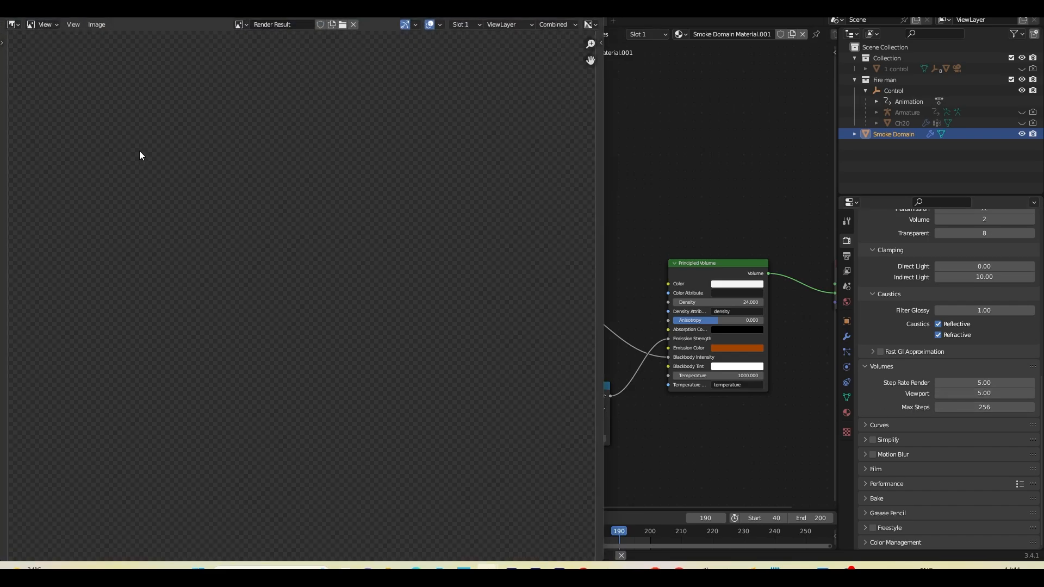
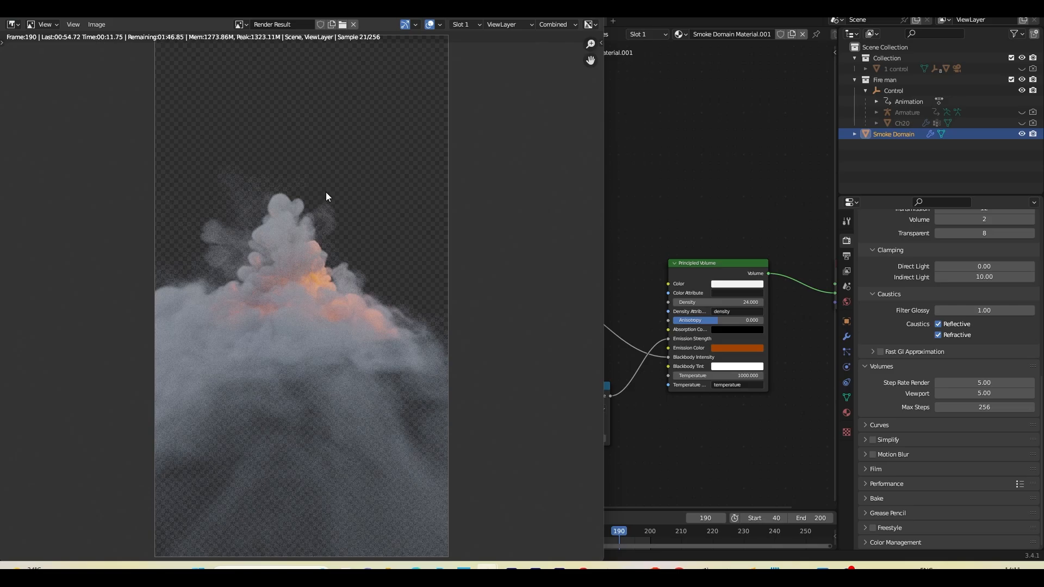
{"action": "scroll", "coordinate": [317, 337], "scroll_direction": "up", "scroll_amount": 3}
{"action": "scroll", "coordinate": [317, 337], "scroll_direction": "down", "scroll_amount": 3}
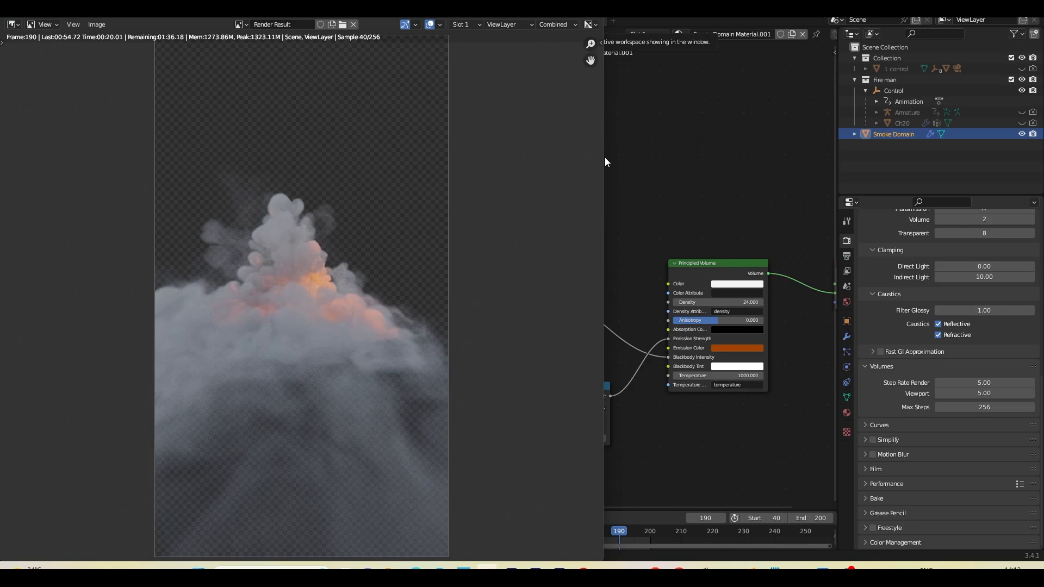
{"action": "key", "text": "Escape"}
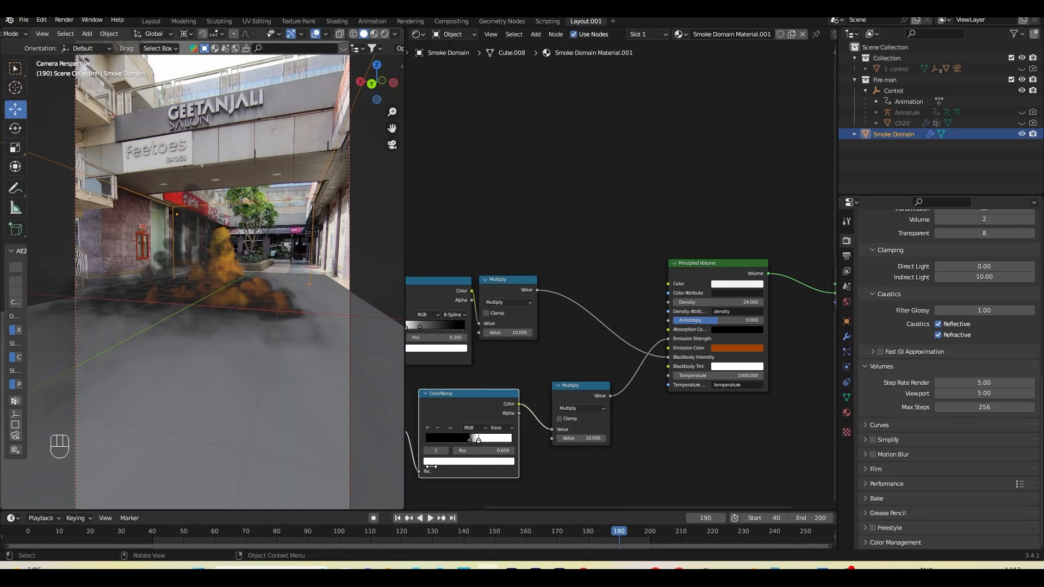
Step: At frame 40, scale the Smoke Domain up along the X axis and shift it along X relative to the camera view
{"action": "left_click", "coordinate": [397, 518]}
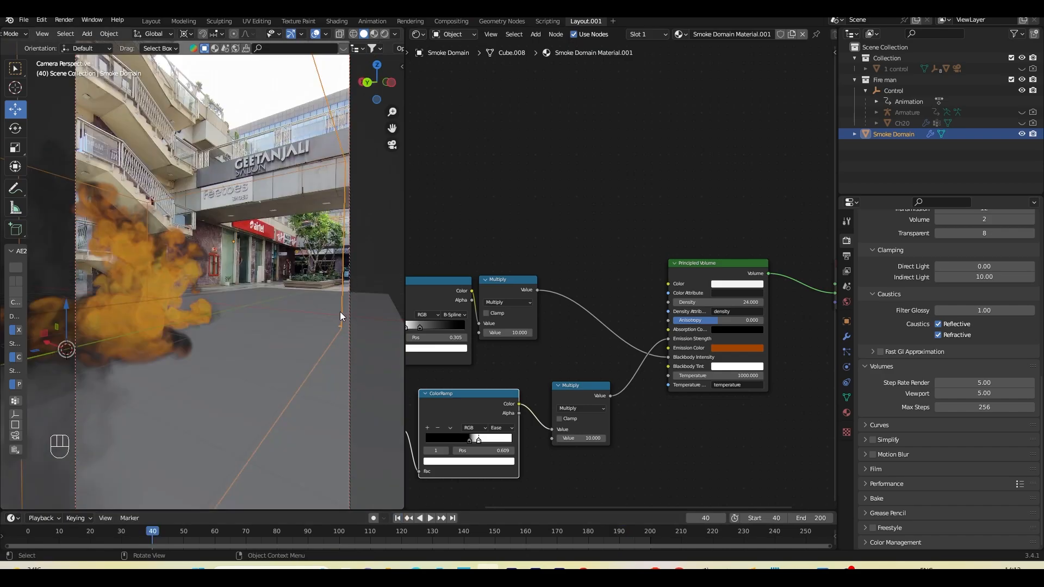
{"action": "key", "text": "s"}
{"action": "key", "text": "x"}
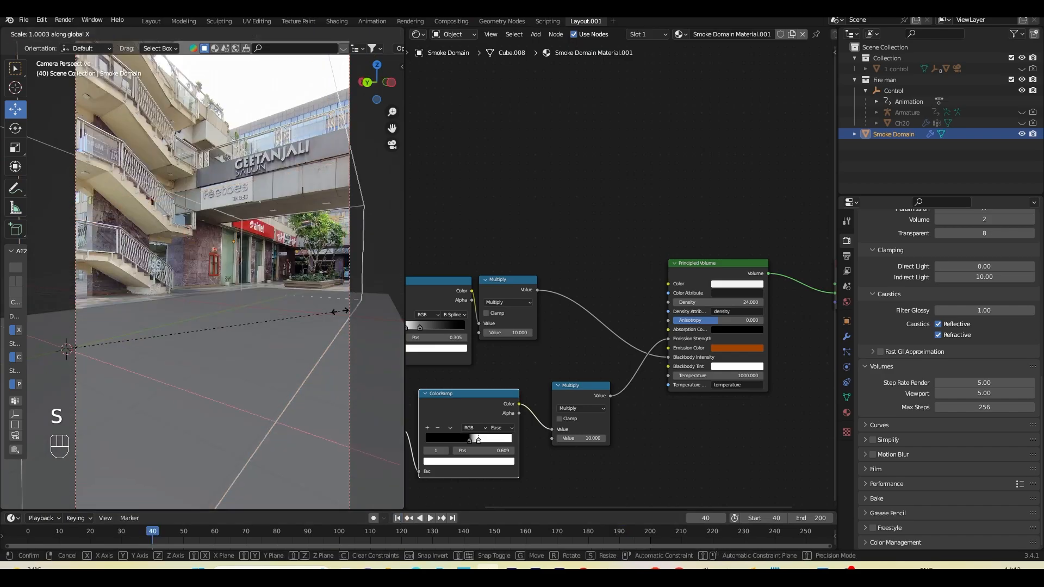
{"action": "left_click", "coordinate": [387, 320]}
{"action": "key", "text": "KP_0"}
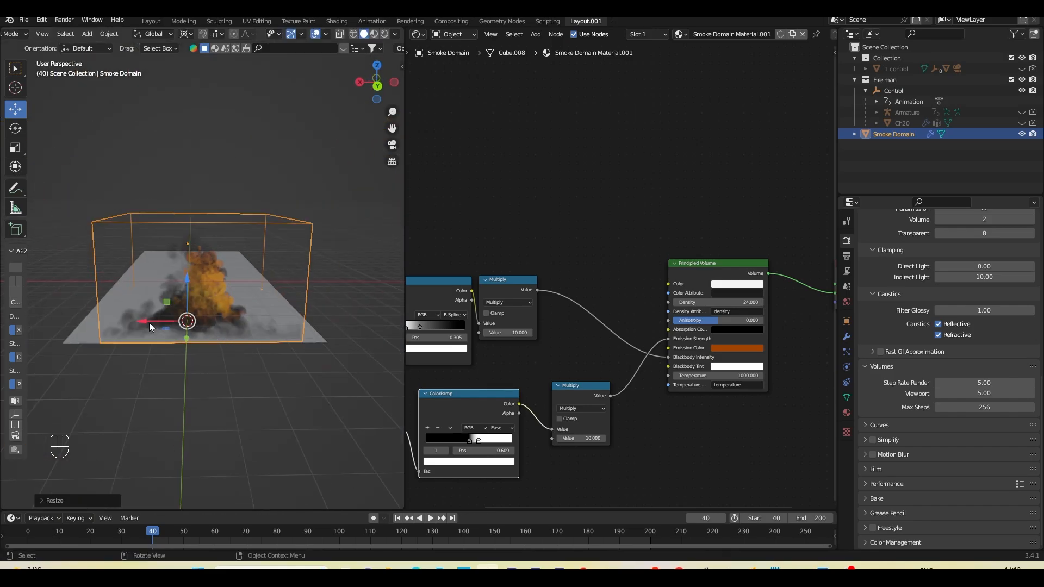
{"action": "key", "text": "g"}
{"action": "key", "text": "x"}
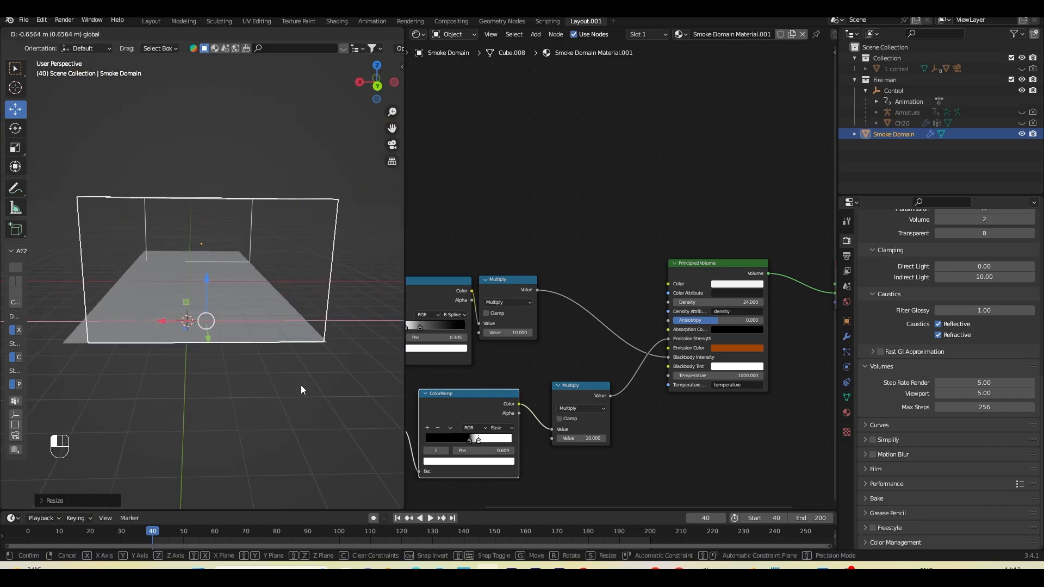
{"action": "left_click", "coordinate": [170, 321]}
{"action": "key", "text": "KP_0"}
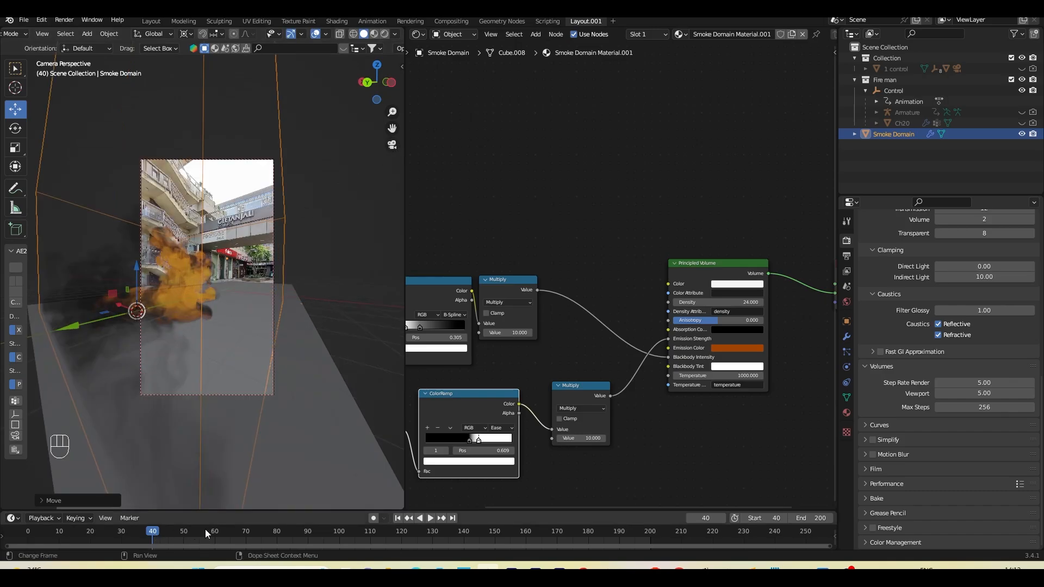
Step: Play and scrub the animation to check the smoke within the domain, return to frame 40 and save the project
{"action": "key", "text": "space"}
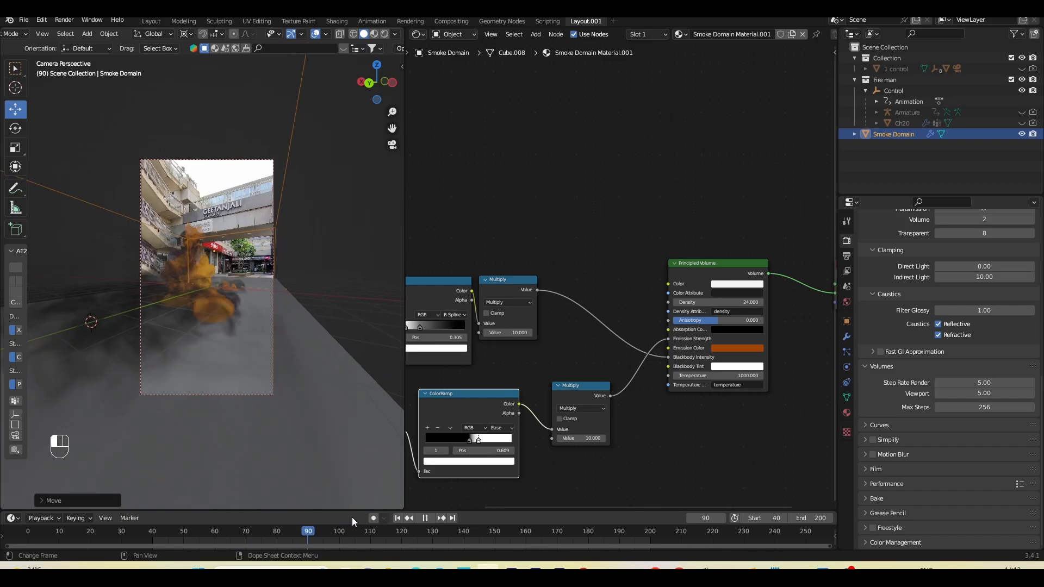
{"action": "left_click_drag", "start_coordinate": [491, 535], "coordinate": [557, 530]}
{"action": "key", "text": "shift+Left"}
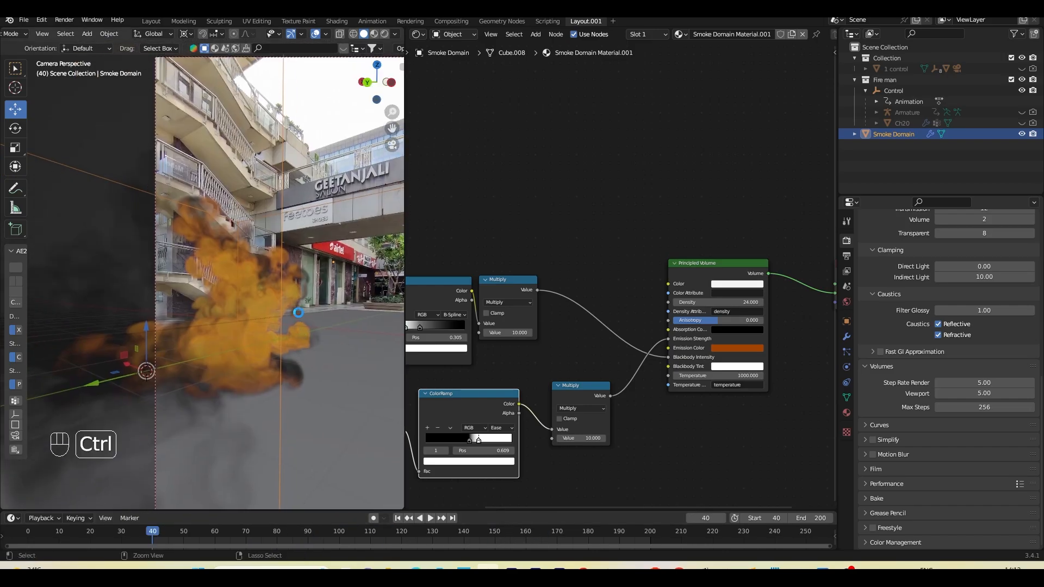
{"action": "key", "text": "ctrl+s"}
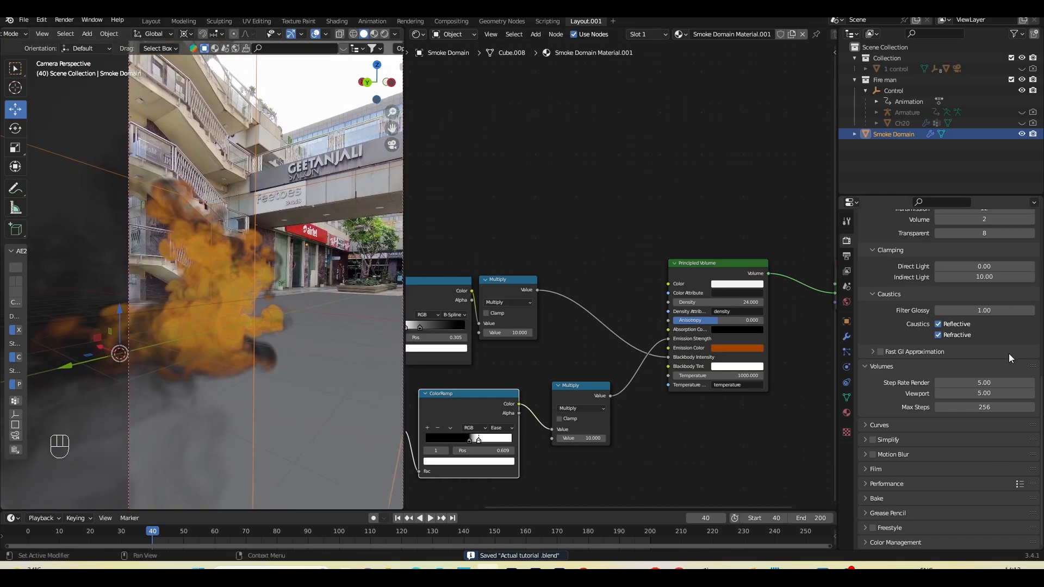
Step: Free all of the Smoke Domain's baked simulation data
{"action": "left_click", "coordinate": [847, 367]}
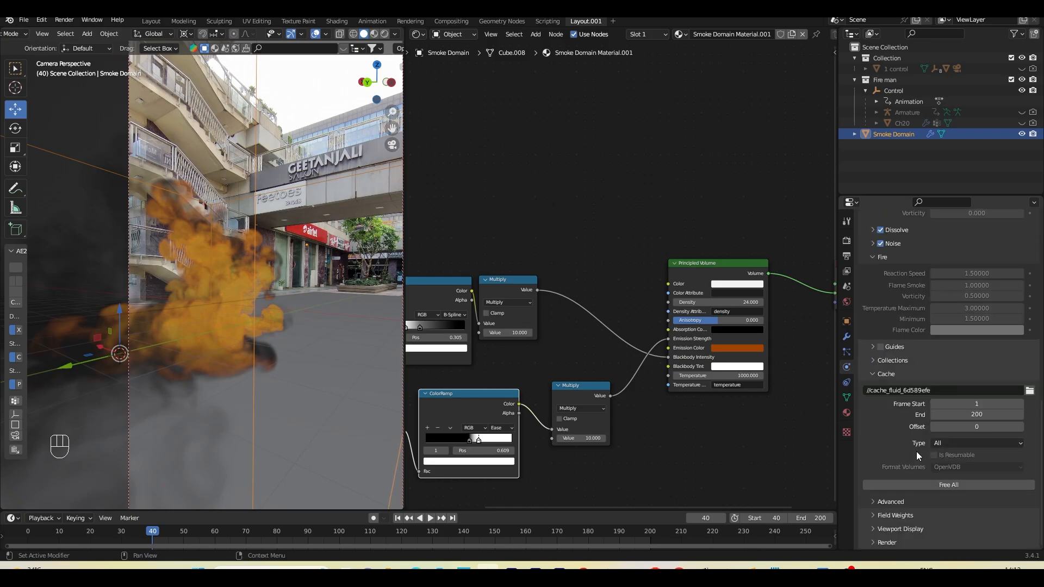
{"action": "left_click", "coordinate": [935, 485]}
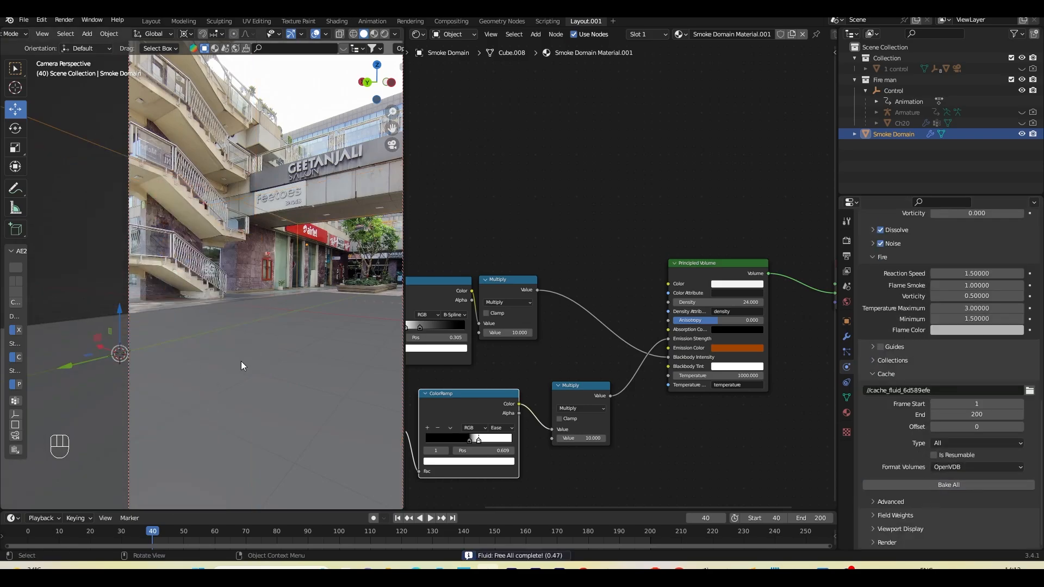
{"action": "scroll", "coordinate": [919, 433], "scroll_direction": "up", "scroll_amount": 5}
{"action": "scroll", "coordinate": [919, 431], "scroll_direction": "up", "scroll_amount": 5}
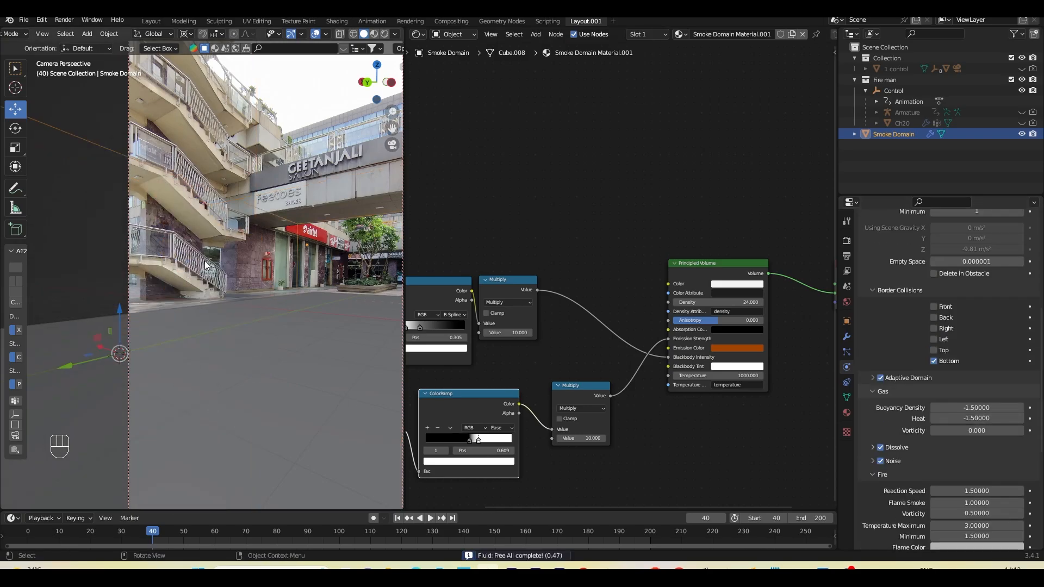
Step: Unhide the Ch20 character, set its fluid flow Fuel to 1.5 and save the project
{"action": "left_click", "coordinate": [1022, 123]}
{"action": "left_click", "coordinate": [212, 289]}
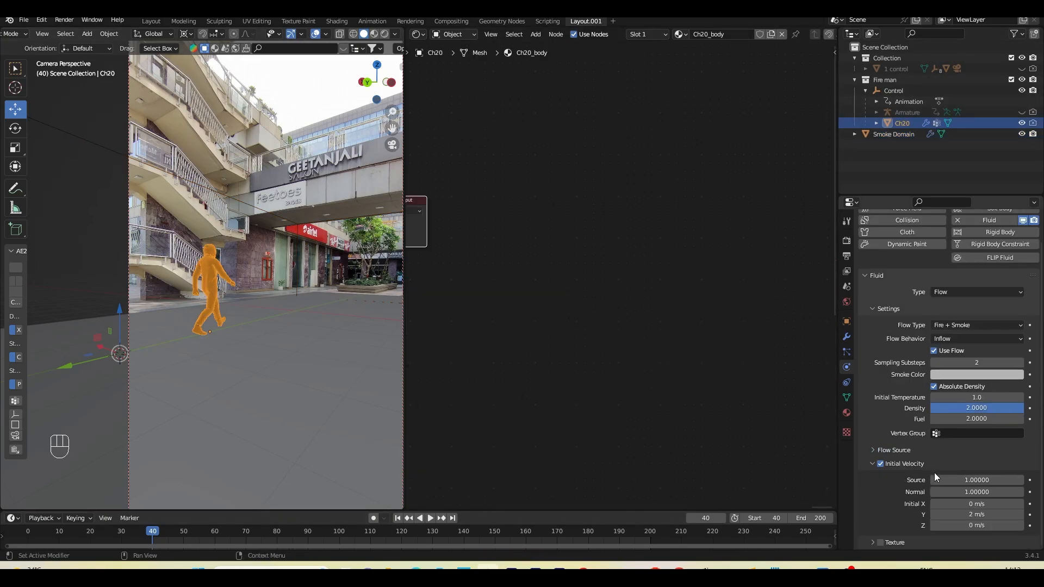
{"action": "left_click", "coordinate": [961, 418]}
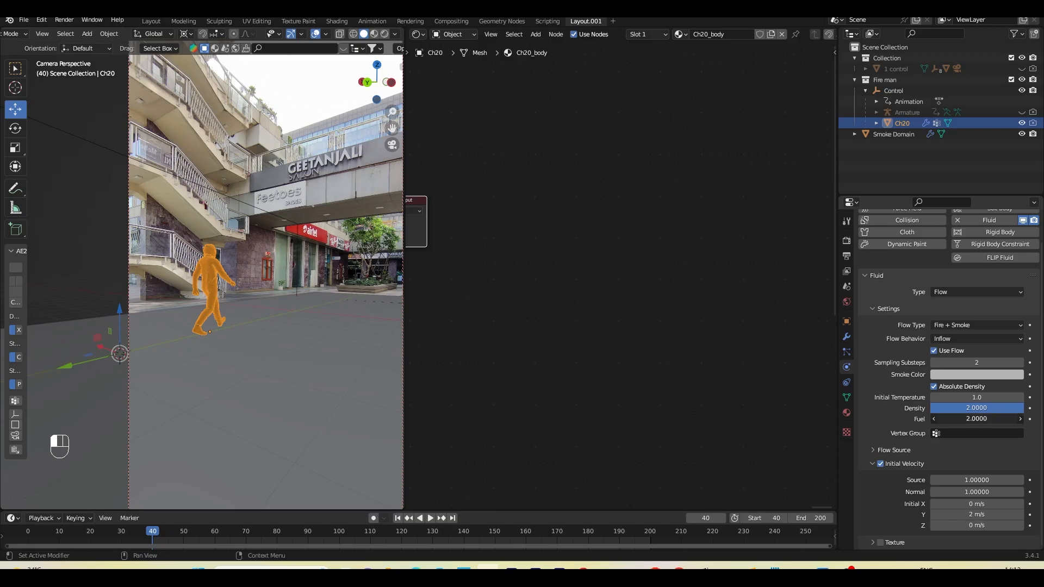
{"action": "type", "text": "1.5"}
{"action": "key", "text": "Return"}
{"action": "key", "text": "ctrl"}
{"action": "key", "text": "ctrl+s"}
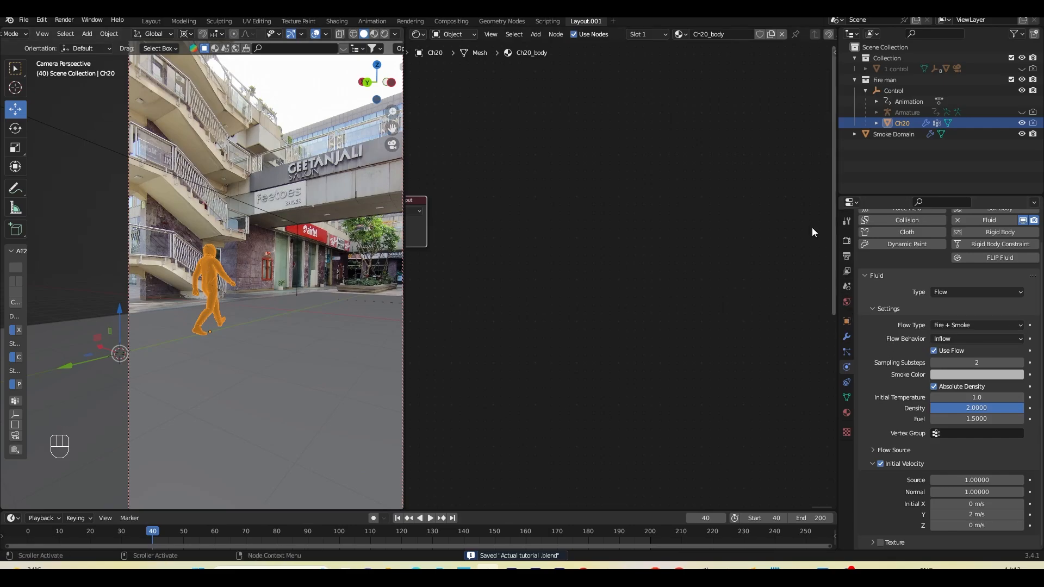
Step: Select the Smoke Domain, bring up its fluid cache settings and save the project
{"action": "left_click", "coordinate": [288, 217]}
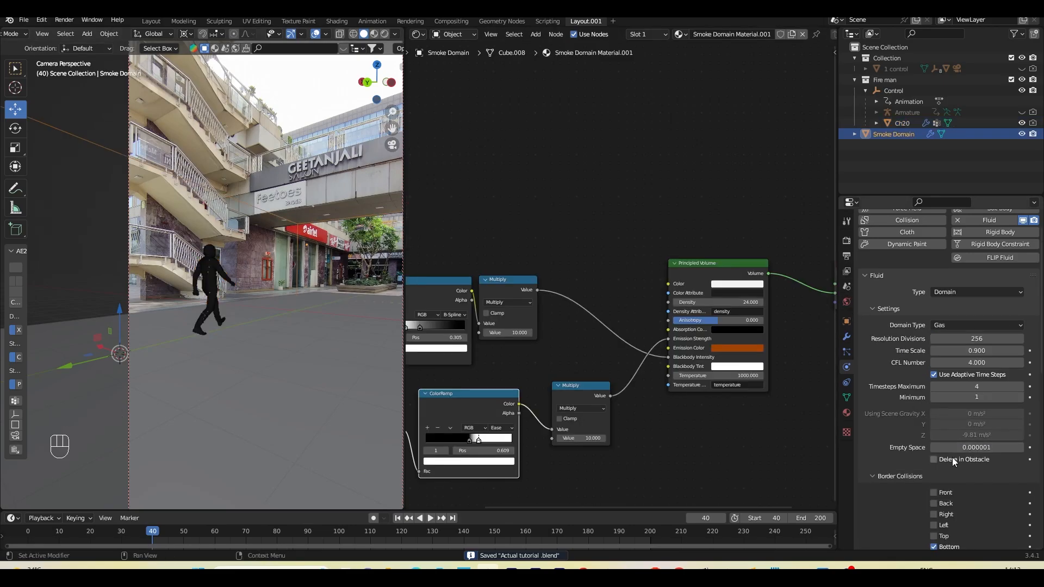
{"action": "scroll", "coordinate": [934, 461], "scroll_direction": "down", "scroll_amount": 10}
{"action": "scroll", "coordinate": [927, 459], "scroll_direction": "down", "scroll_amount": 1}
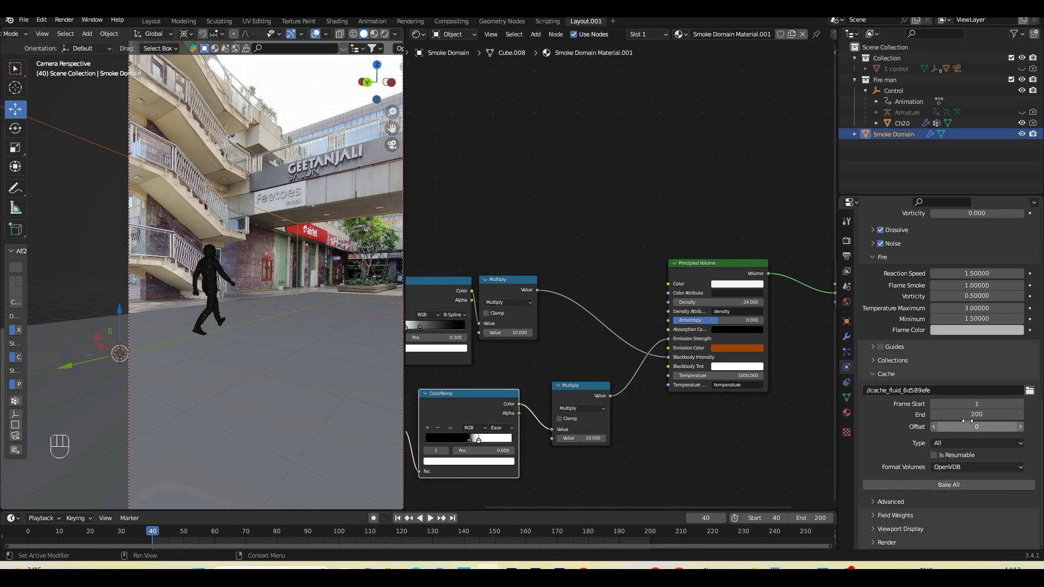
{"action": "key", "text": "ctrl+s"}
{"action": "middle_click_drag", "start_coordinate": [306, 374], "coordinate": [261, 350], "text": "shift"}
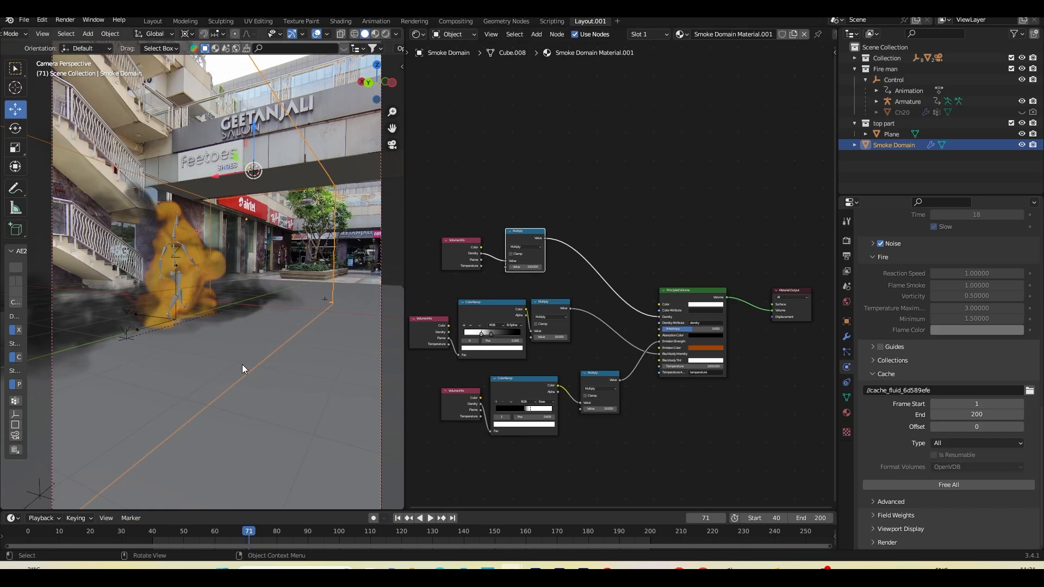
{"action": "scroll", "coordinate": [888, 337], "scroll_direction": "up", "scroll_amount": 4}
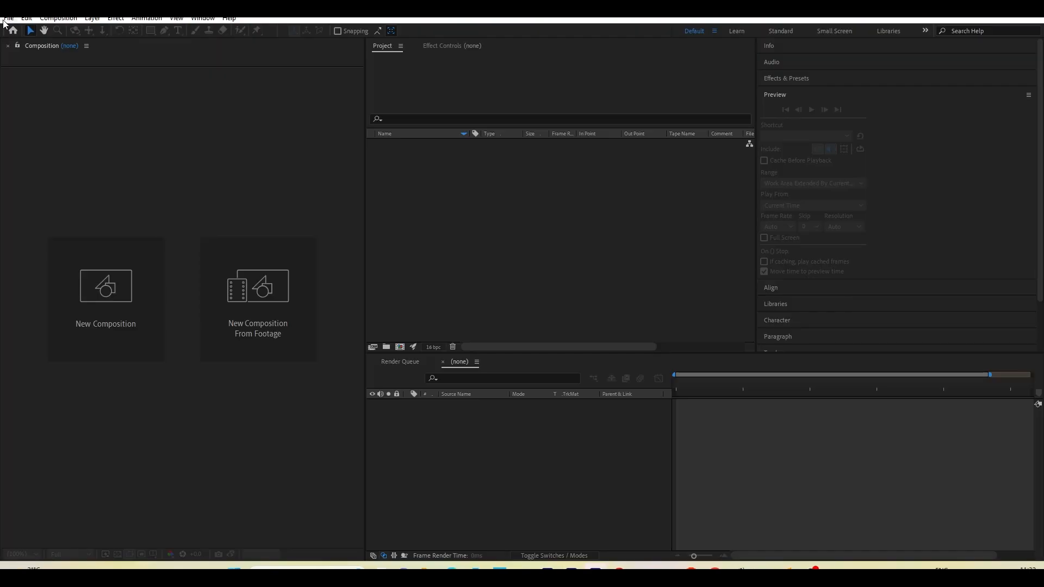
Step: Switch to After Effects, open the recent project tracking.aep and remove the old EXR sequence and its layers from Fire man
{"action": "left_click", "coordinate": [6, 19]}
{"action": "mouse_move", "coordinate": [108, 55]}
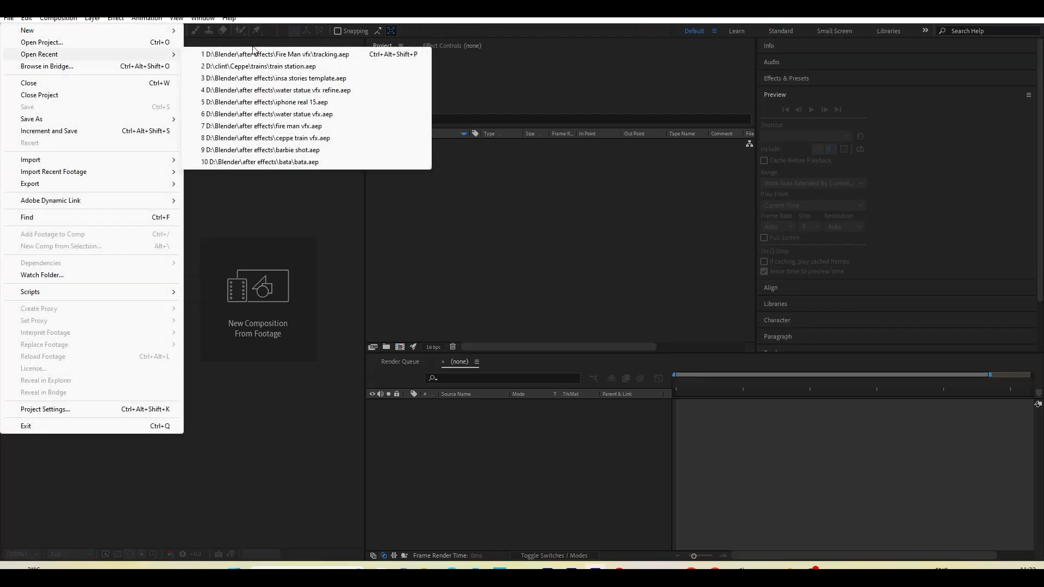
{"action": "left_click", "coordinate": [255, 54]}
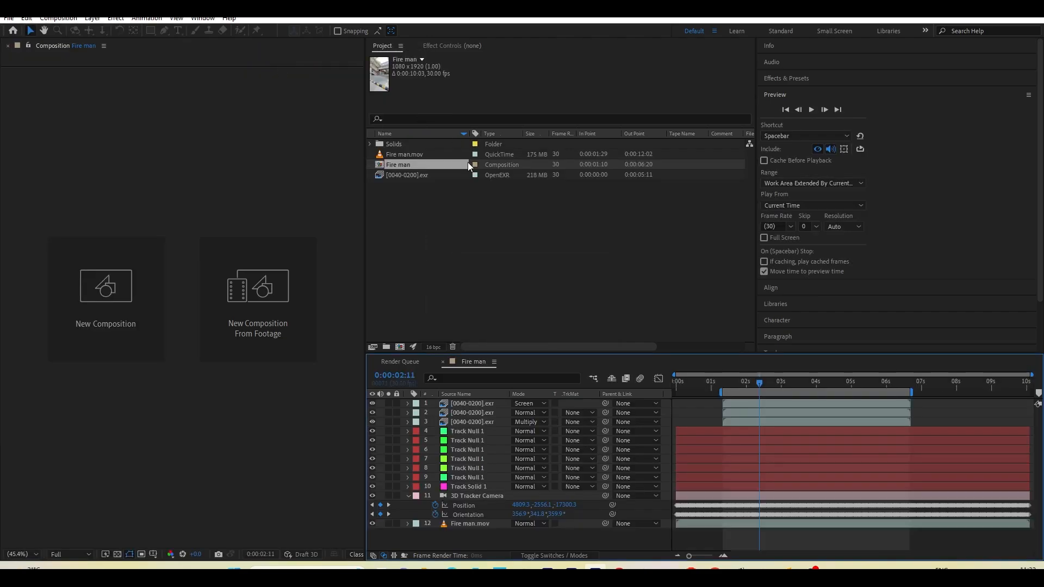
{"action": "left_click_drag", "start_coordinate": [745, 385], "coordinate": [803, 384]}
{"action": "left_click", "coordinate": [453, 238]}
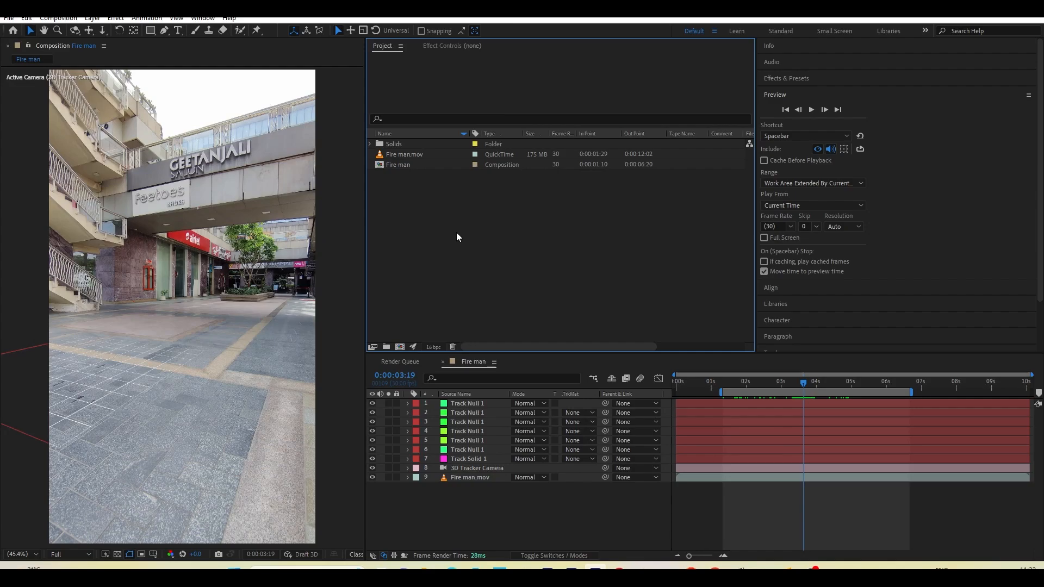
Step: Import the 0040-0200 EXR sequence from subfolder 3 of the Render folder and add it as the top layer of Fire man
{"action": "double_click", "coordinate": [456, 233]}
{"action": "left_click", "coordinate": [289, 54]}
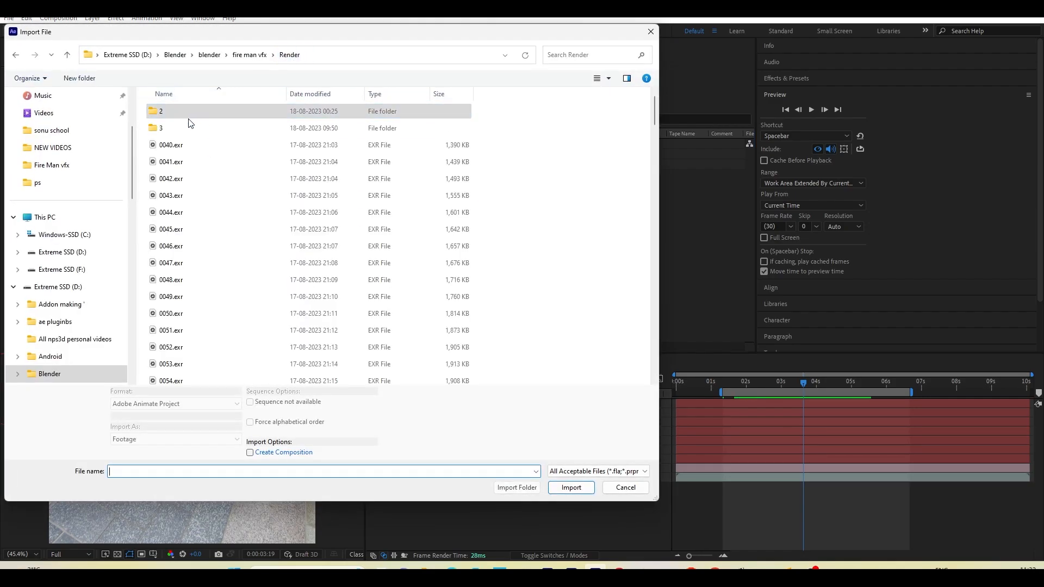
{"action": "left_click", "coordinate": [182, 129]}
{"action": "double_click", "coordinate": [177, 130]}
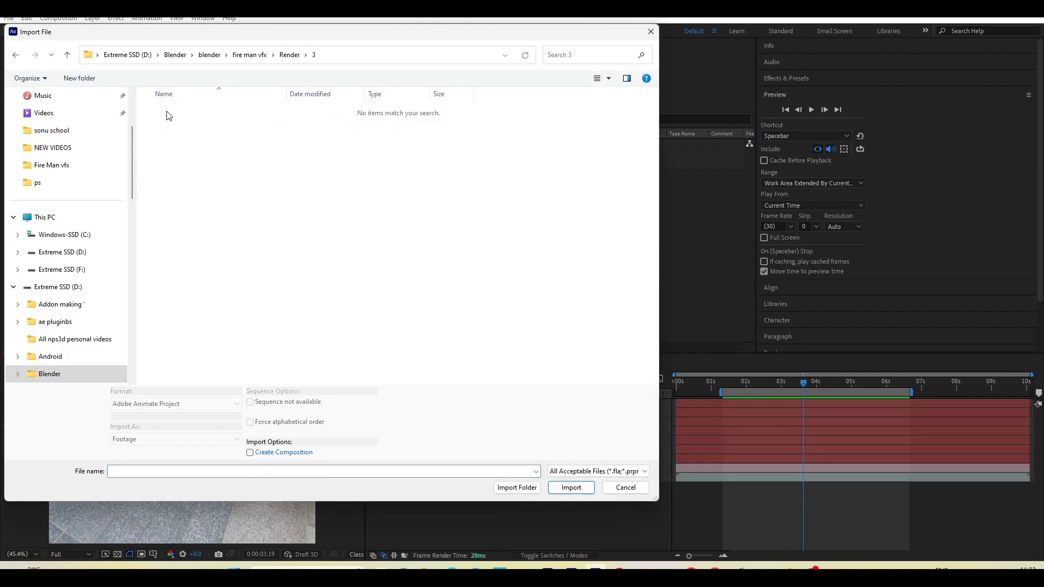
{"action": "left_click_drag", "start_coordinate": [417, 175], "coordinate": [493, 400]}
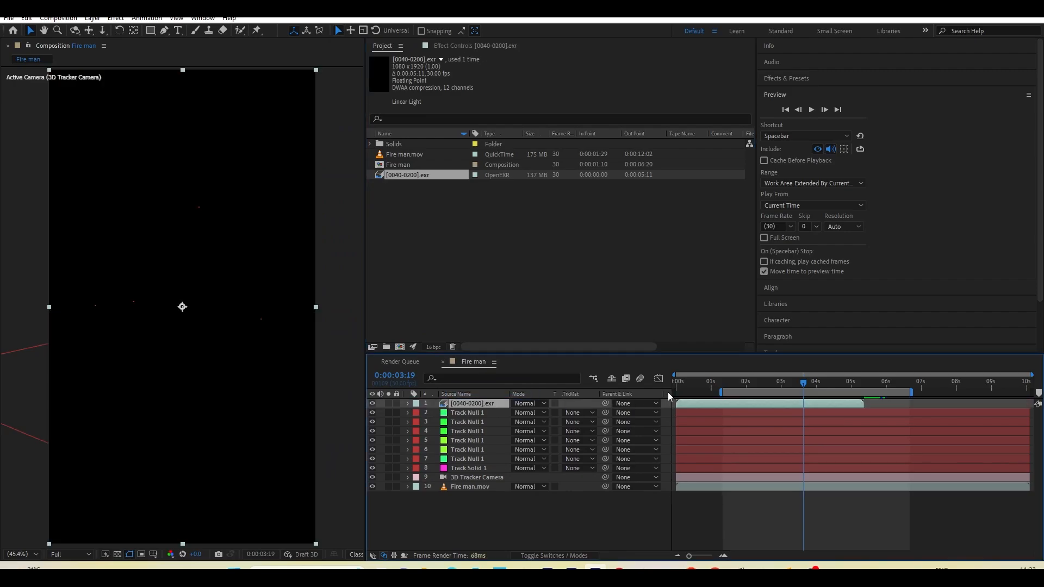
Step: Shift the EXR layer so it starts at 0:00:01:10 and set the current time to that point
{"action": "left_click", "coordinate": [713, 405]}
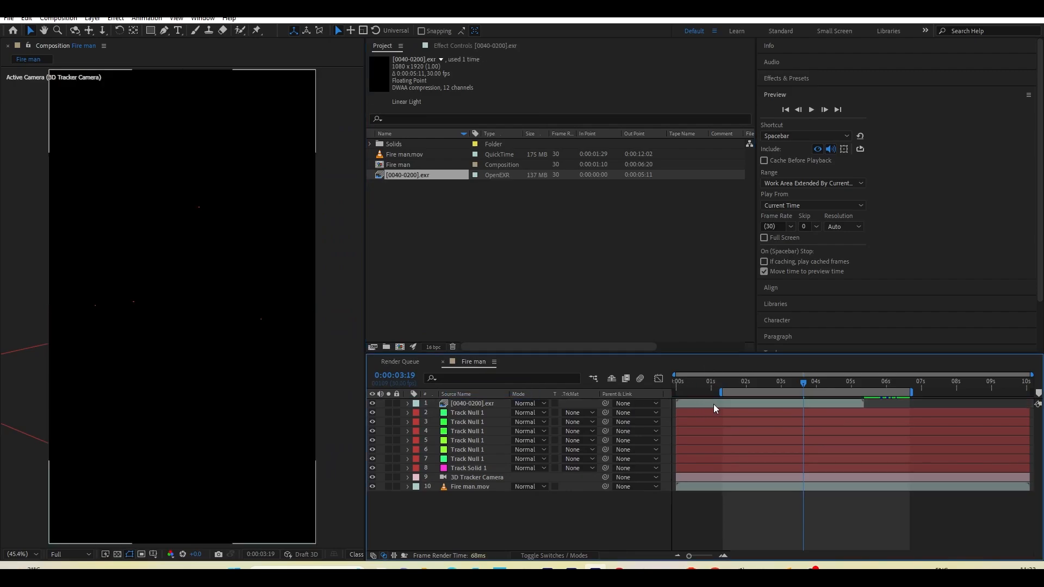
{"action": "left_click_drag", "start_coordinate": [707, 403], "coordinate": [752, 403]}
{"action": "left_click_drag", "start_coordinate": [740, 405], "coordinate": [724, 386]}
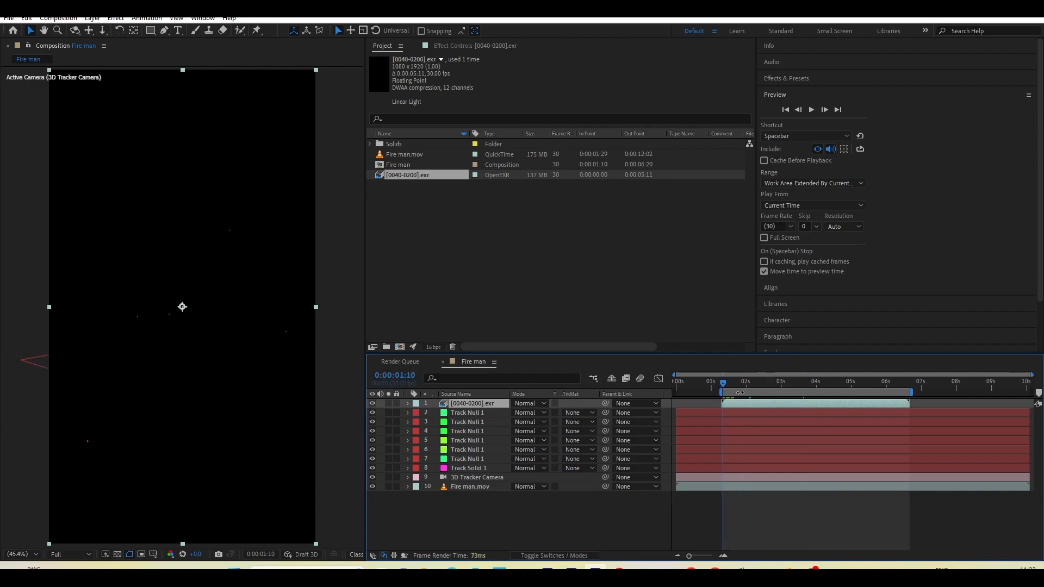
{"action": "double_click", "coordinate": [739, 392]}
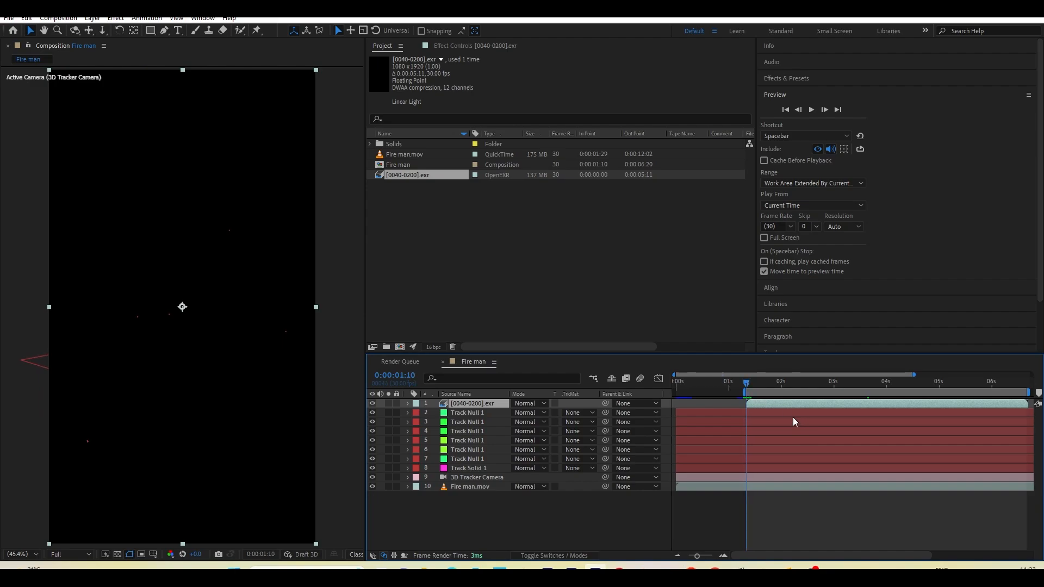
{"action": "scroll", "coordinate": [792, 415], "scroll_direction": "down", "scroll_amount": 1, "text": "alt"}
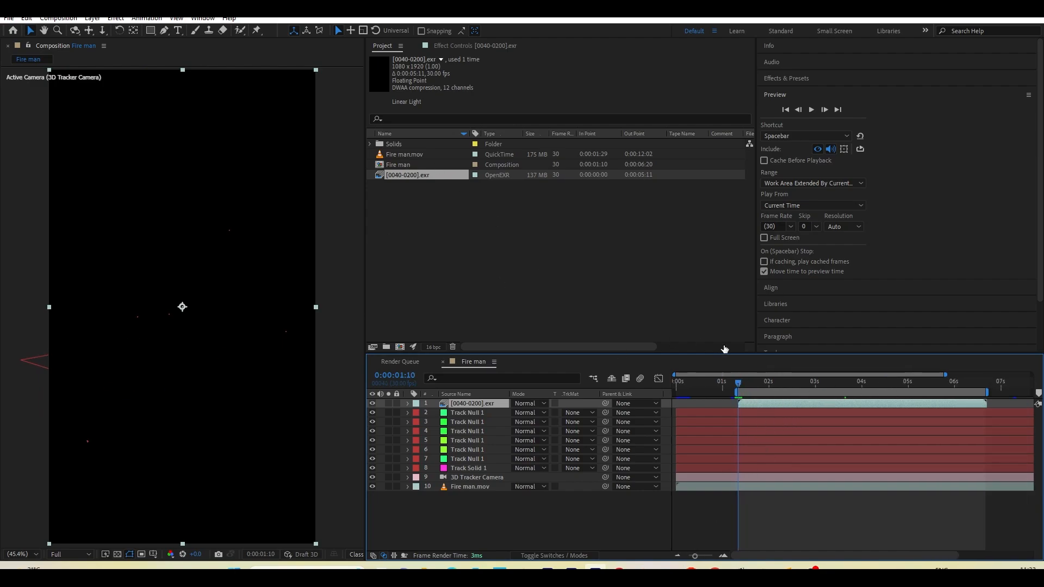
Step: Apply the EXtractoR effect to the [0040-0200].exr layer and set its channels to the Color pass
{"action": "left_click", "coordinate": [480, 46]}
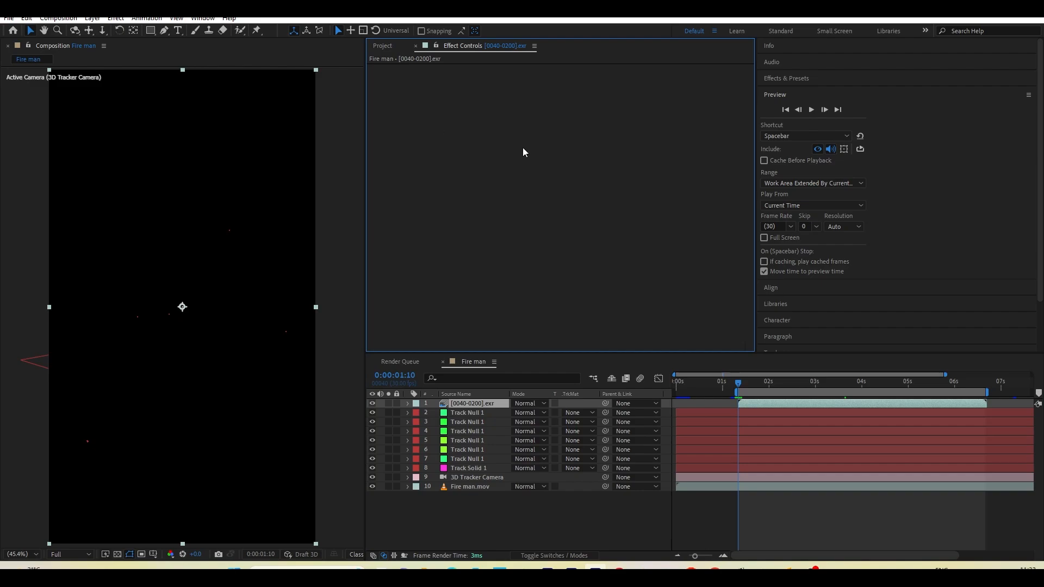
{"action": "key", "text": "ctrl+space"}
{"action": "type", "text": "extr"}
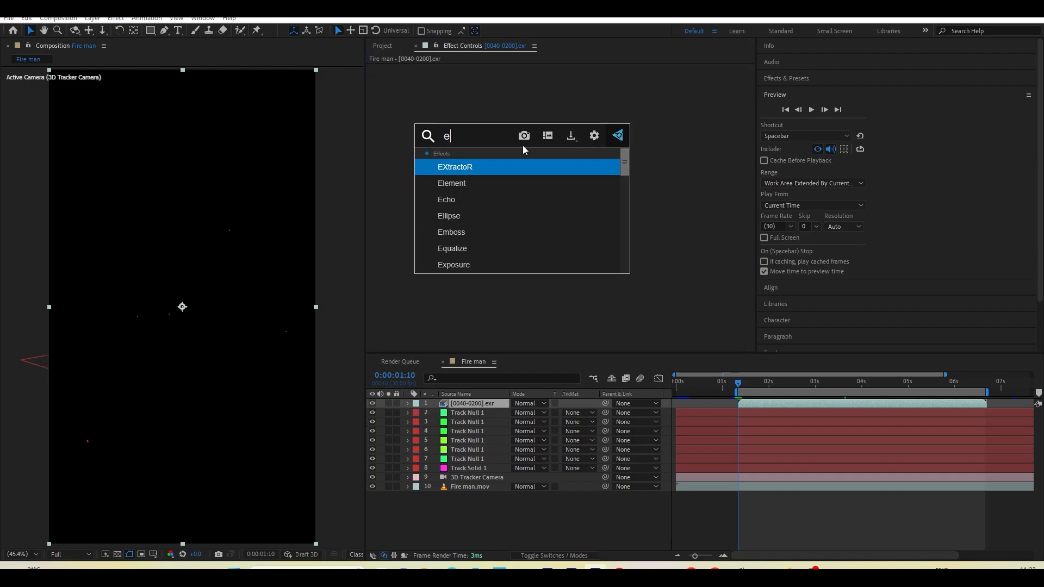
{"action": "left_click", "coordinate": [514, 163]}
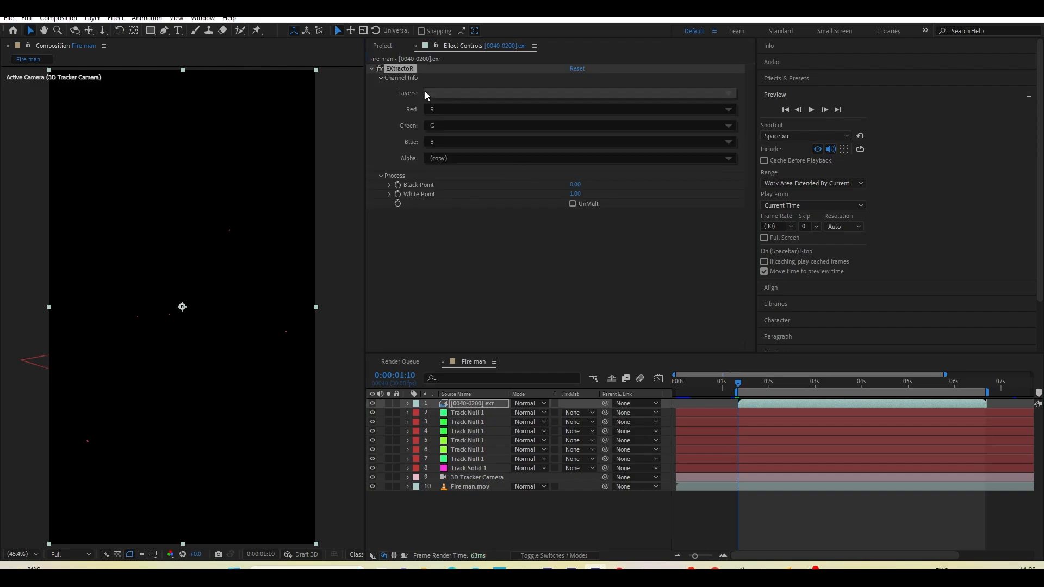
{"action": "left_click", "coordinate": [457, 93]}
{"action": "left_click", "coordinate": [472, 102]}
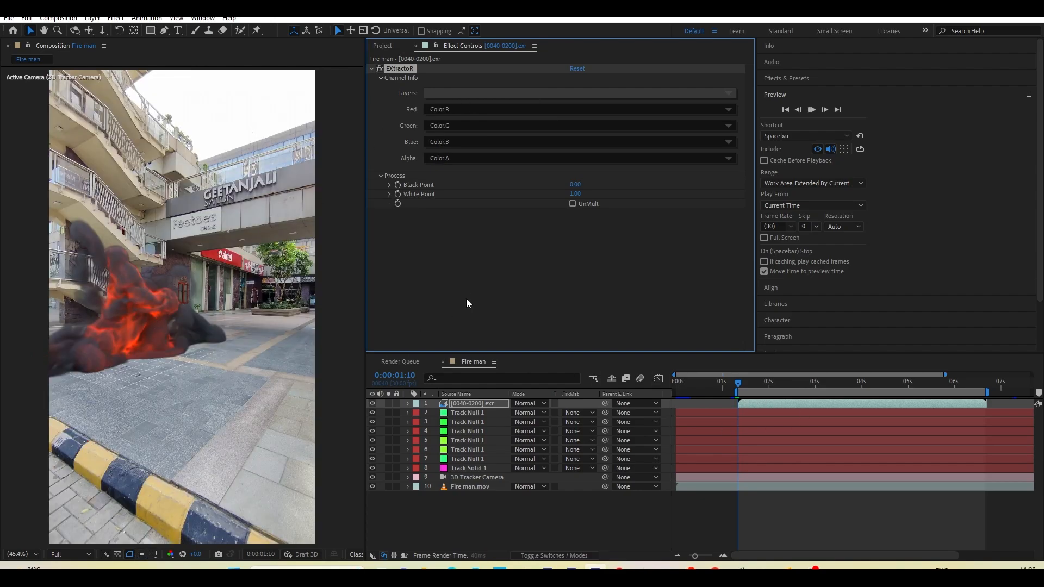
Step: Play back the composite, hide the Track Solid 1 layer and return to 0:00:01:10
{"action": "key", "text": "space"}
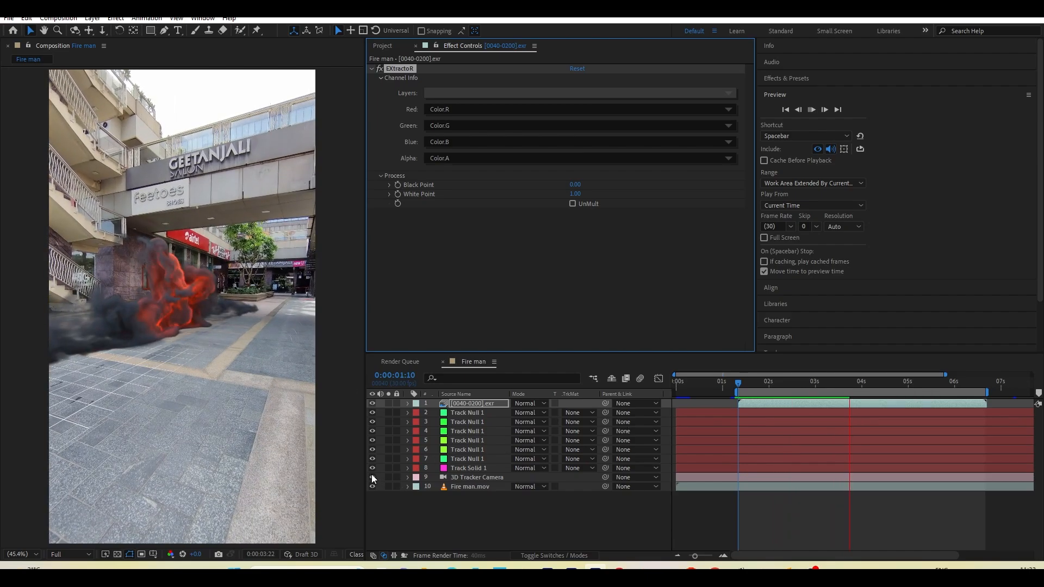
{"action": "left_click", "coordinate": [372, 468]}
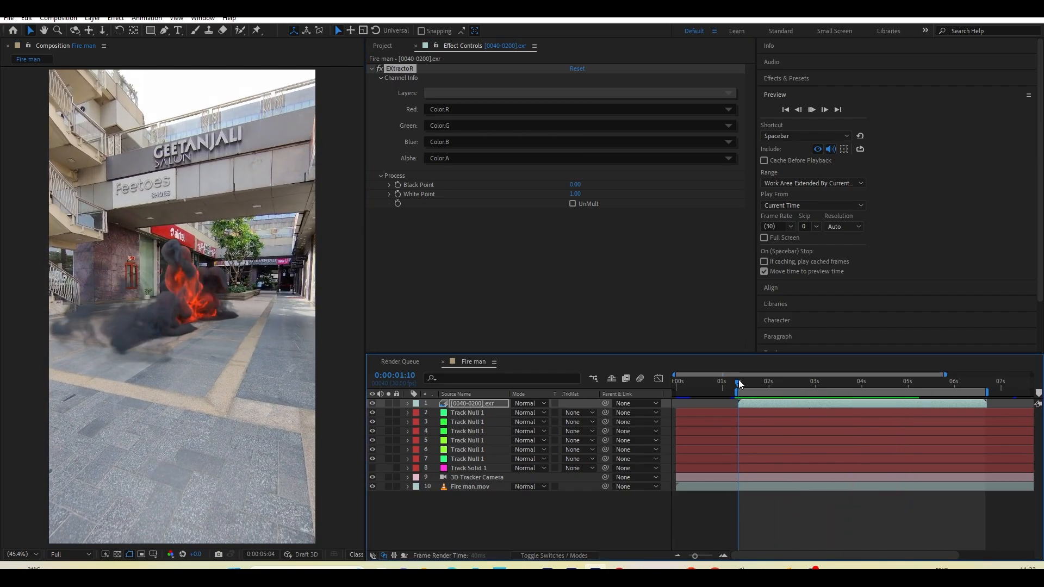
{"action": "left_click", "coordinate": [738, 380]}
Step: Shift the EXR layer slightly earlier in time and play back its alignment with the footage
{"action": "left_click", "coordinate": [701, 556]}
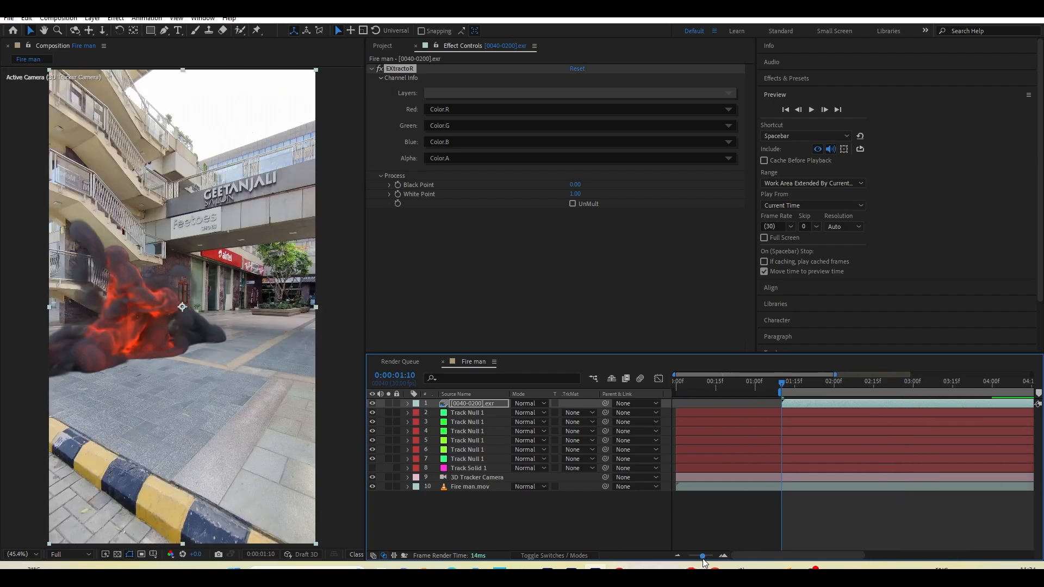
{"action": "key", "text": "space"}
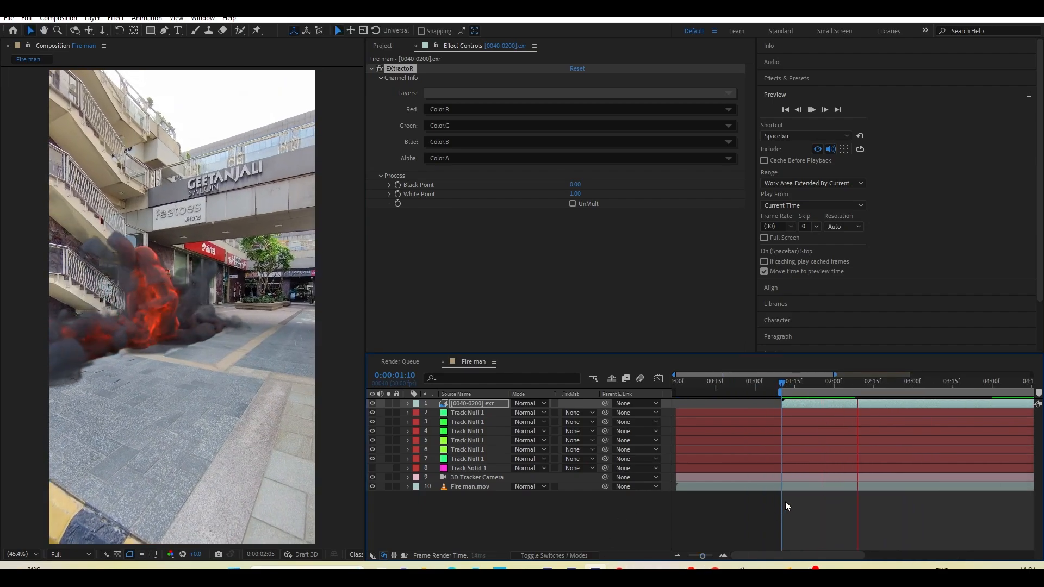
{"action": "key", "text": "space"}
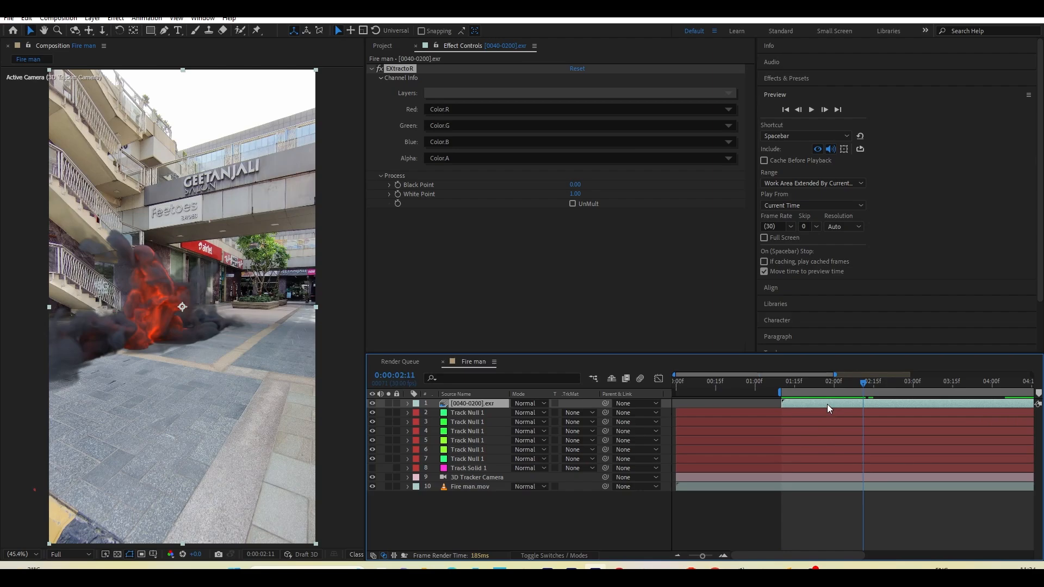
{"action": "left_click_drag", "start_coordinate": [826, 403], "coordinate": [825, 403]}
{"action": "key", "text": "space"}
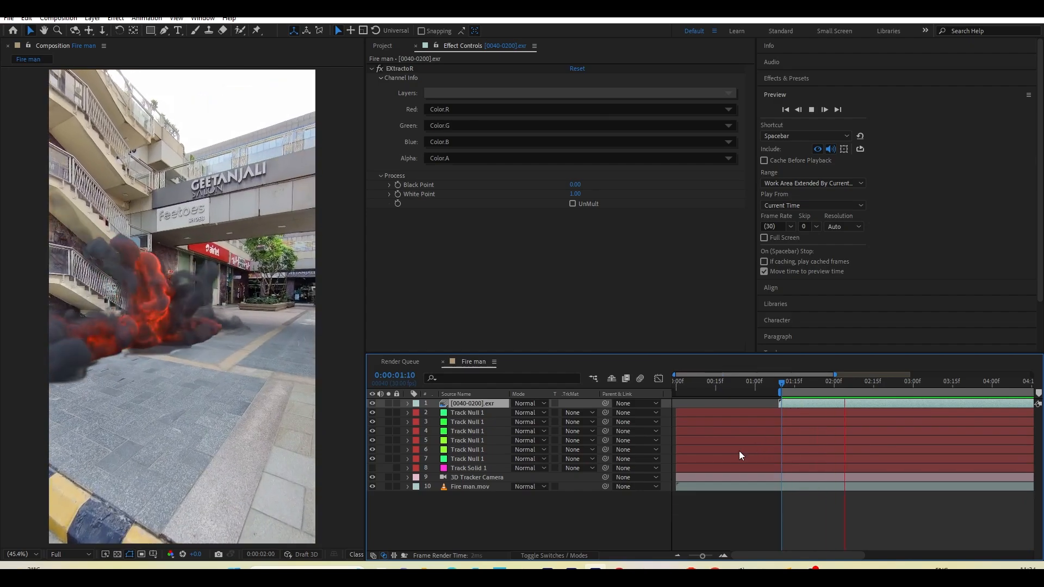
{"action": "key", "text": "space"}
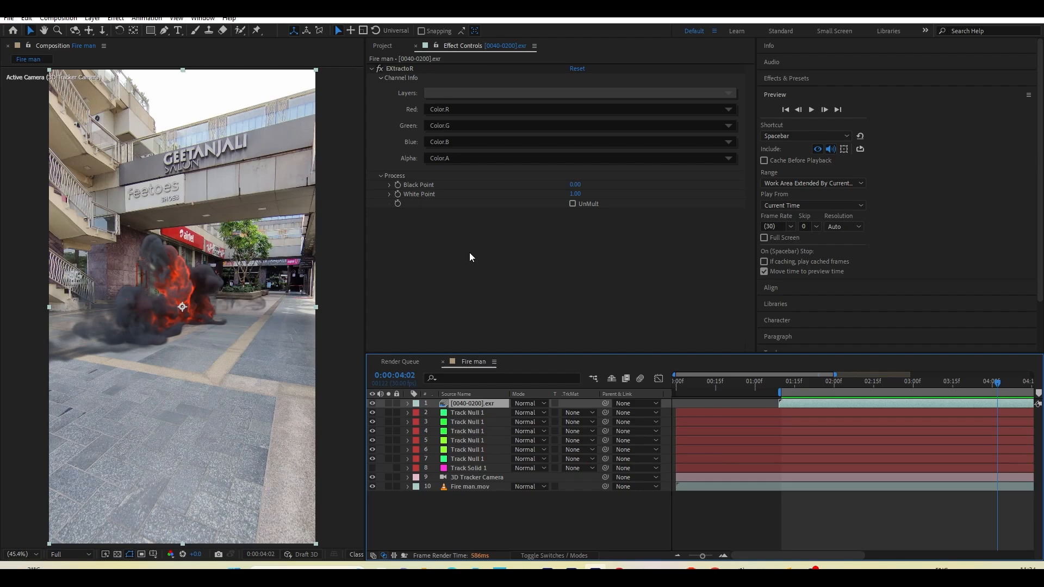
Step: Apply an Exposure effect to the EXR layer with Gamma Correction 2.5 and inspect it at 0:00:02:21
{"action": "key", "text": "ctrl+space"}
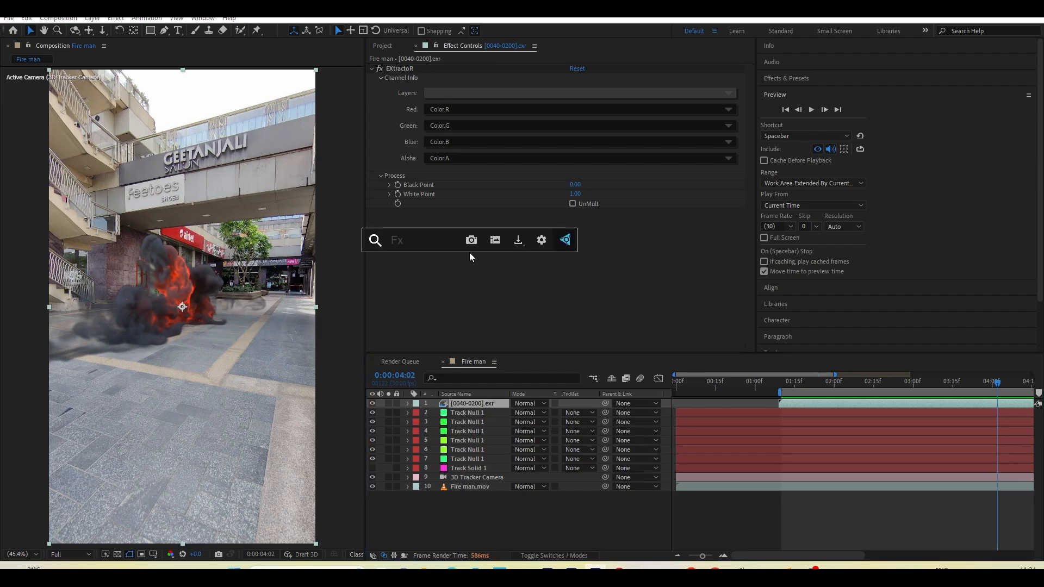
{"action": "type", "text": "expo"}
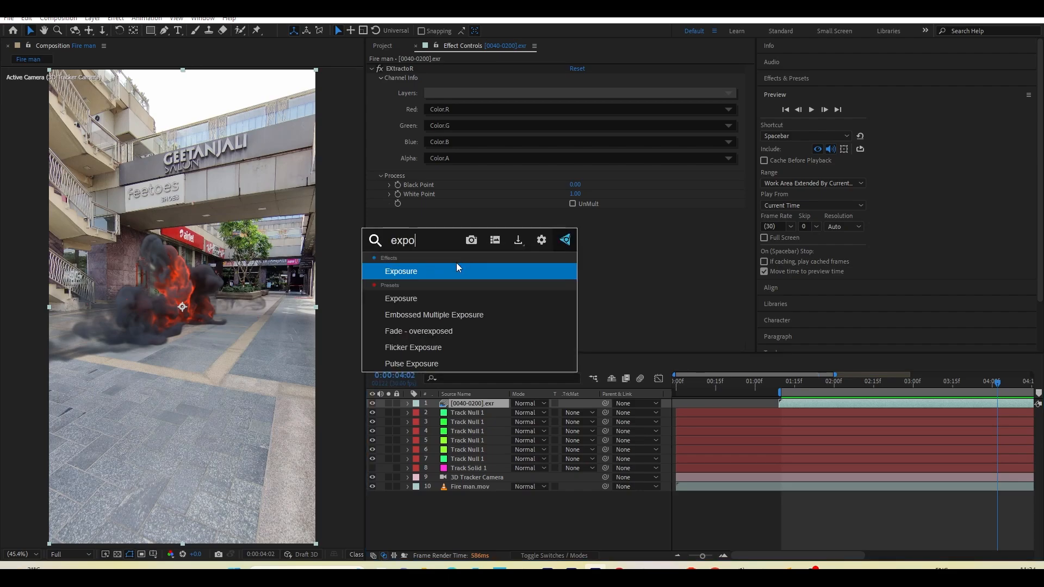
{"action": "left_click", "coordinate": [455, 267]}
{"action": "left_click", "coordinate": [575, 260]}
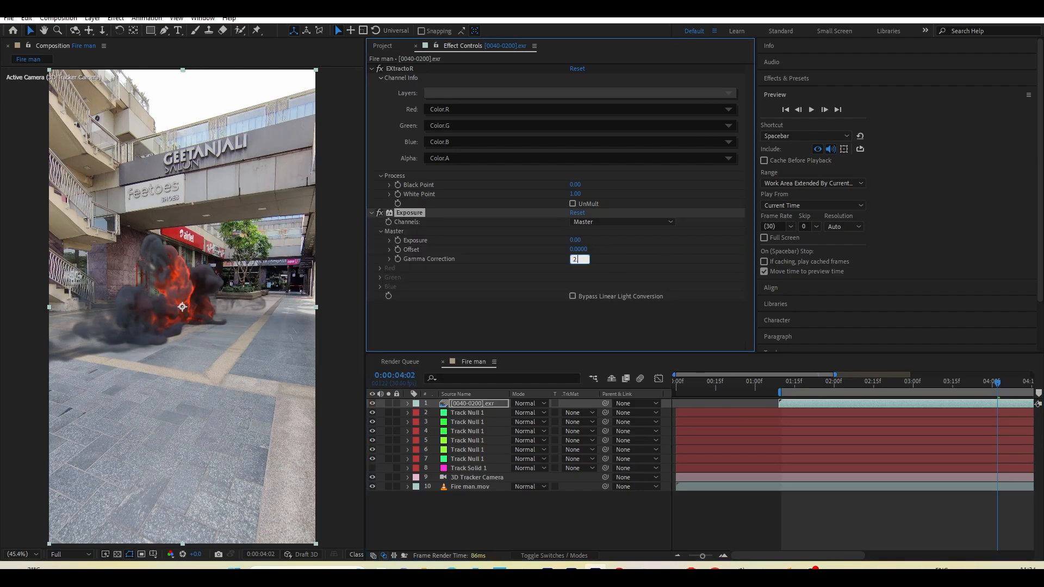
{"action": "type", "text": "2.5"}
{"action": "key", "text": "Return"}
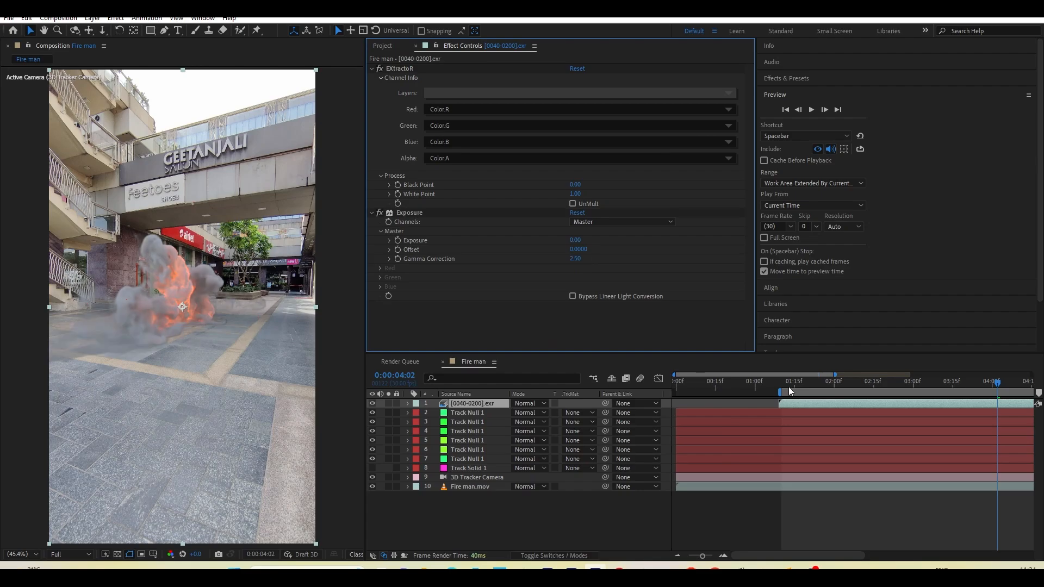
{"action": "left_click_drag", "start_coordinate": [846, 386], "coordinate": [889, 388]}
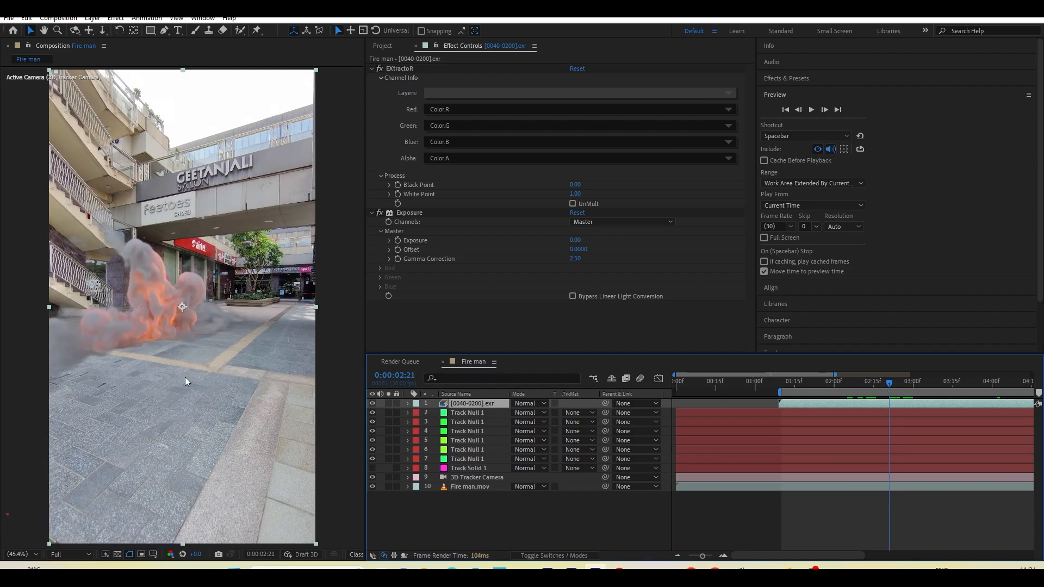
Step: Rename the EXR layer as color
{"action": "key", "text": "Return"}
{"action": "type", "text": "colo"}
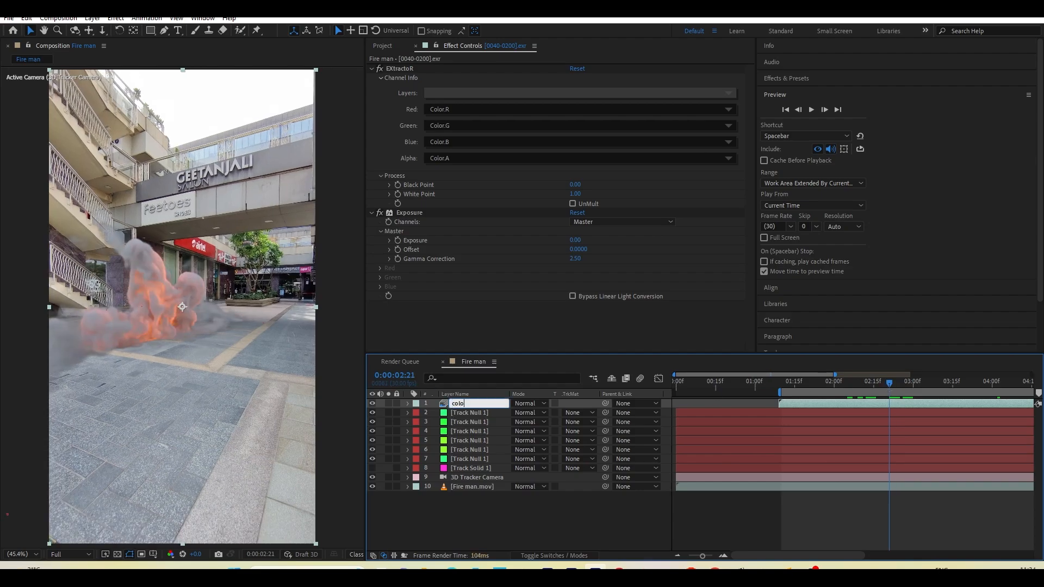
{"action": "type", "text": "r"}
{"action": "key", "text": "Return"}
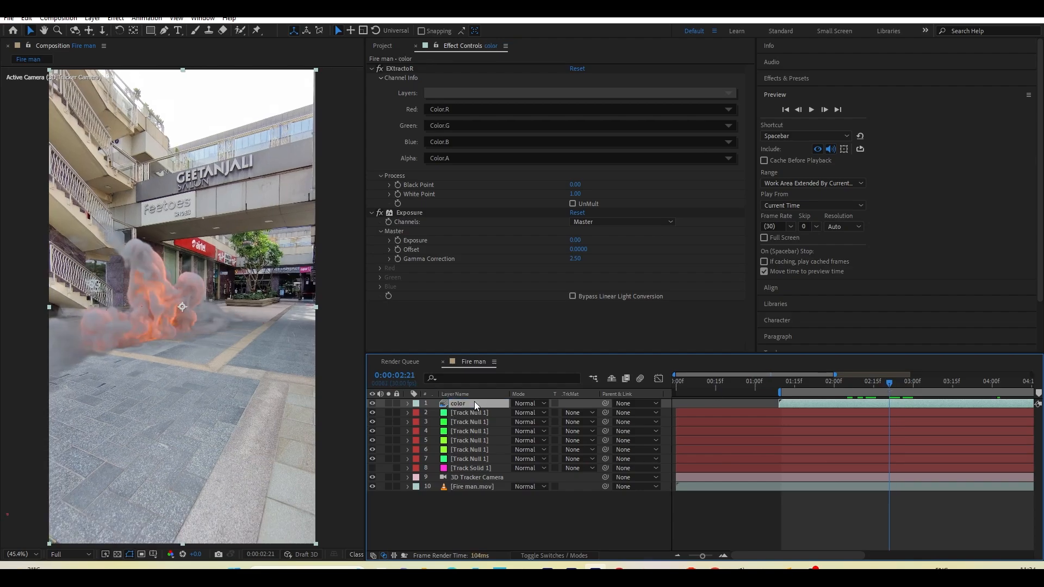
Step: Duplicate the color layer and switch the lower copy's EXtractoR to the Shadow pass
{"action": "key", "text": "ctrl+d"}
{"action": "left_click", "coordinate": [470, 415]}
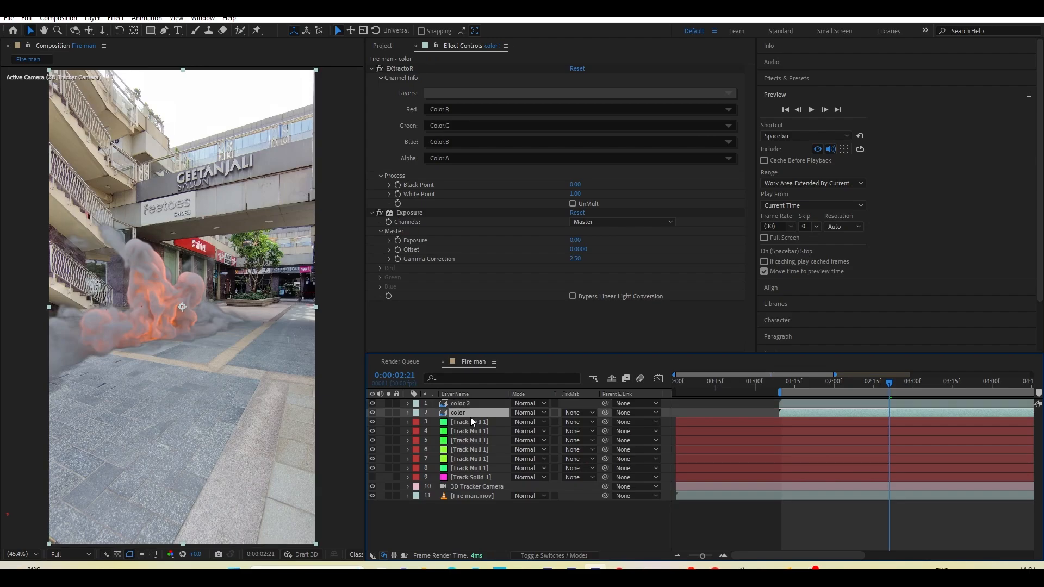
{"action": "left_click", "coordinate": [483, 95]}
{"action": "left_click", "coordinate": [511, 125]}
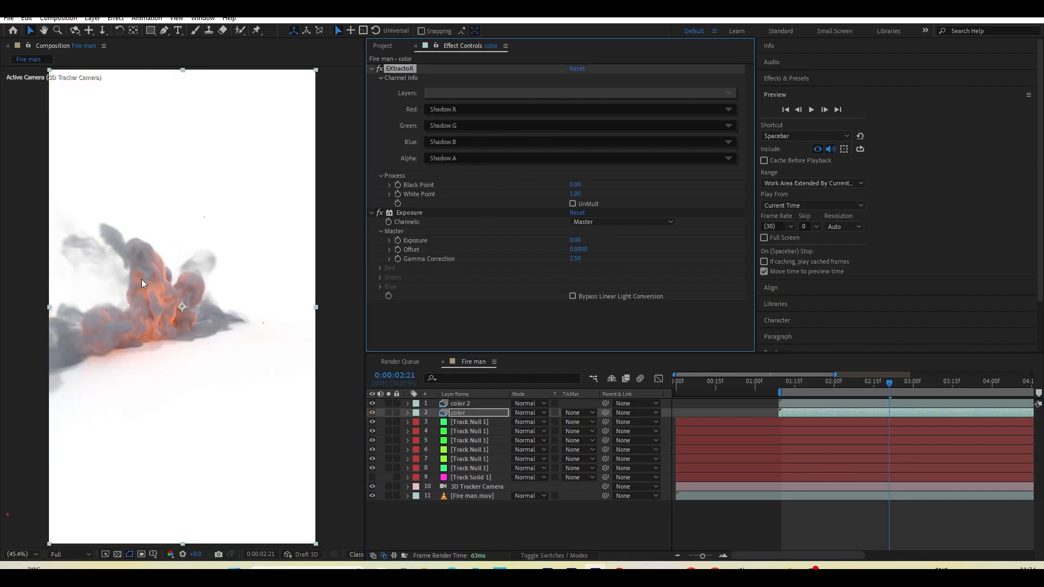
Step: Hide the color 2 layer and rename the shadow-pass layer as Shadow
{"action": "left_click", "coordinate": [371, 403]}
{"action": "left_click", "coordinate": [372, 403]}
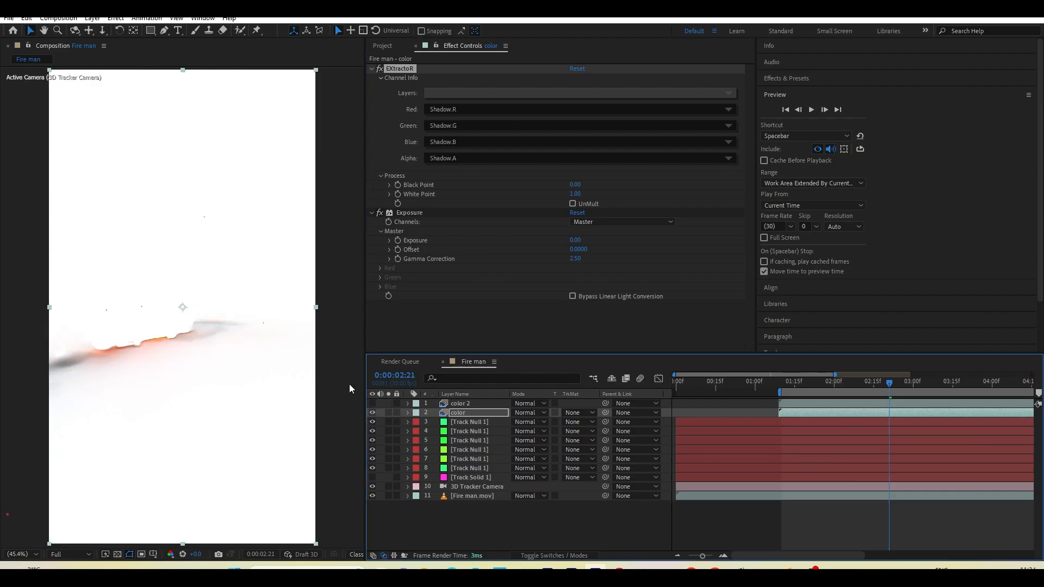
{"action": "left_click", "coordinate": [487, 412]}
{"action": "key", "text": "Return"}
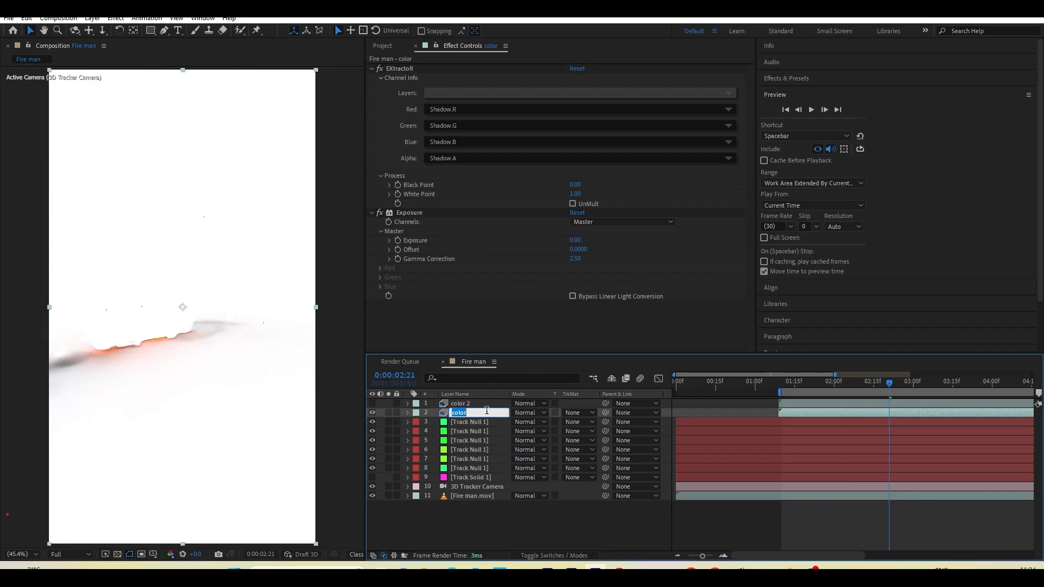
{"action": "type", "text": "Shadow"}
{"action": "key", "text": "Return"}
Step: Set the Shadow layer's blending mode to Multiply and make color 2 visible again
{"action": "left_click", "coordinate": [525, 415]}
{"action": "left_click", "coordinate": [590, 132]}
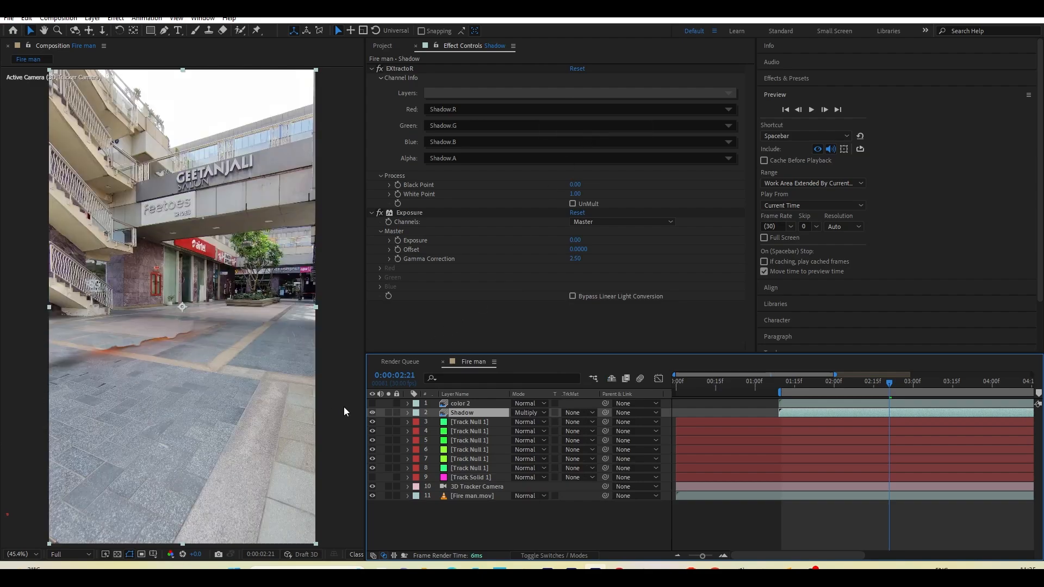
{"action": "left_click", "coordinate": [372, 412]}
{"action": "left_click", "coordinate": [373, 403]}
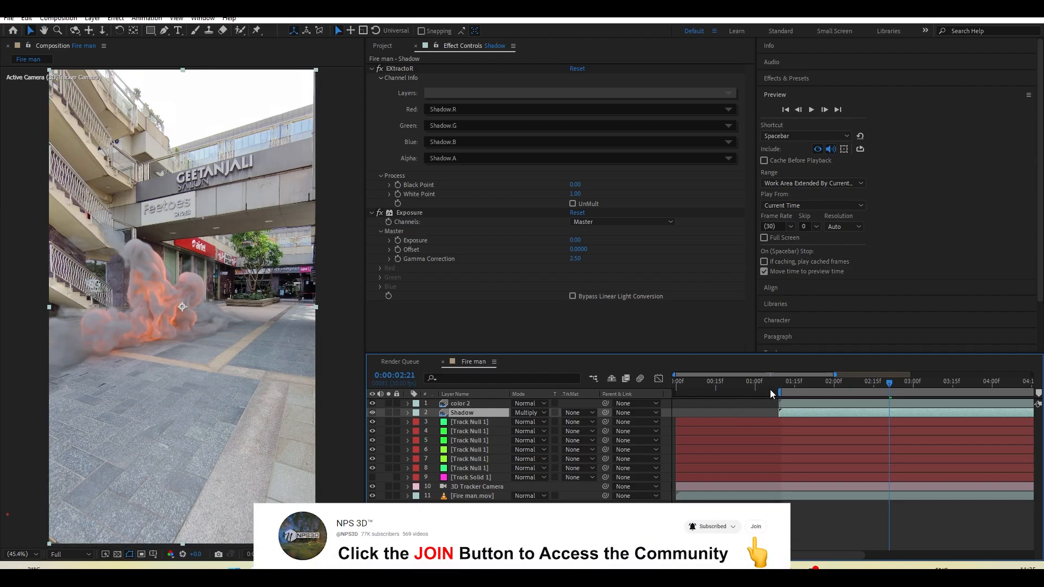
Step: Duplicate the color 2 layer and rename the new top copy as Emission
{"action": "left_click", "coordinate": [472, 402]}
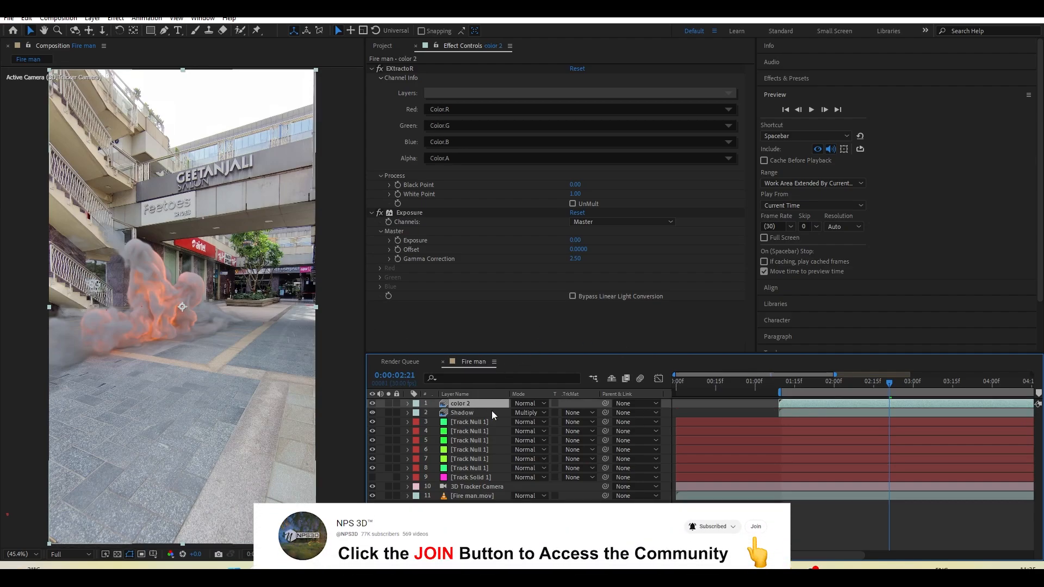
{"action": "key", "text": "ctrl+d"}
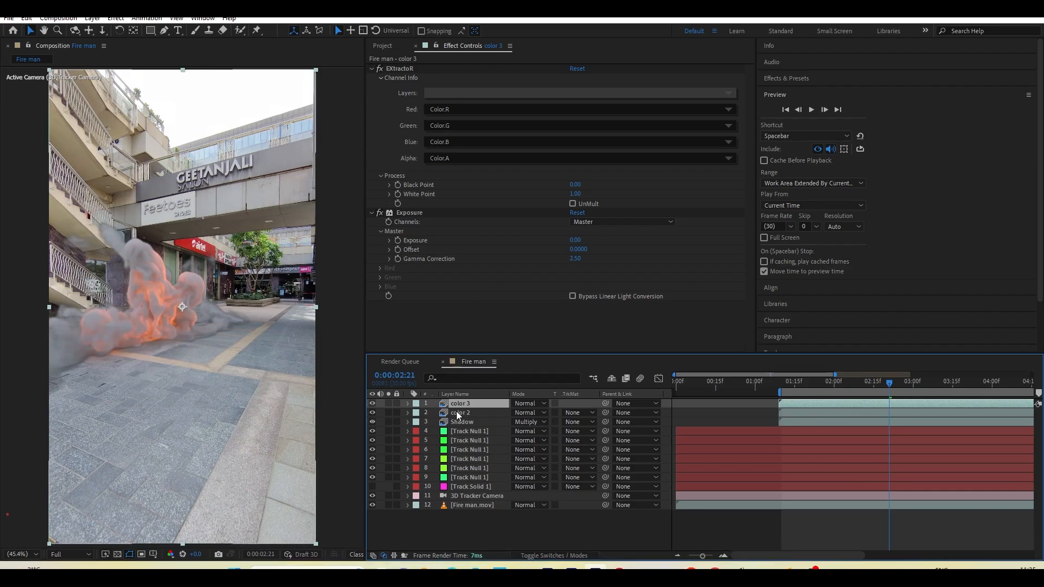
{"action": "key", "text": "Return"}
{"action": "type", "text": "Emissio"}
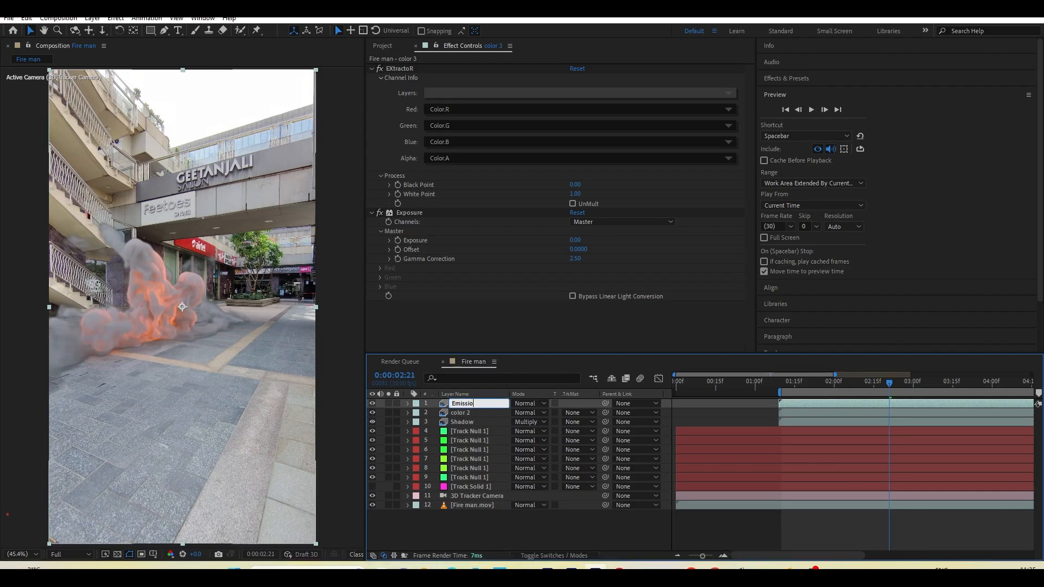
{"action": "type", "text": "n"}
{"action": "key", "text": "Return"}
Step: Switch the Emission layer's EXtractoR to the Emission pass while soloed, and set its blending mode to Add
{"action": "left_click", "coordinate": [389, 403]}
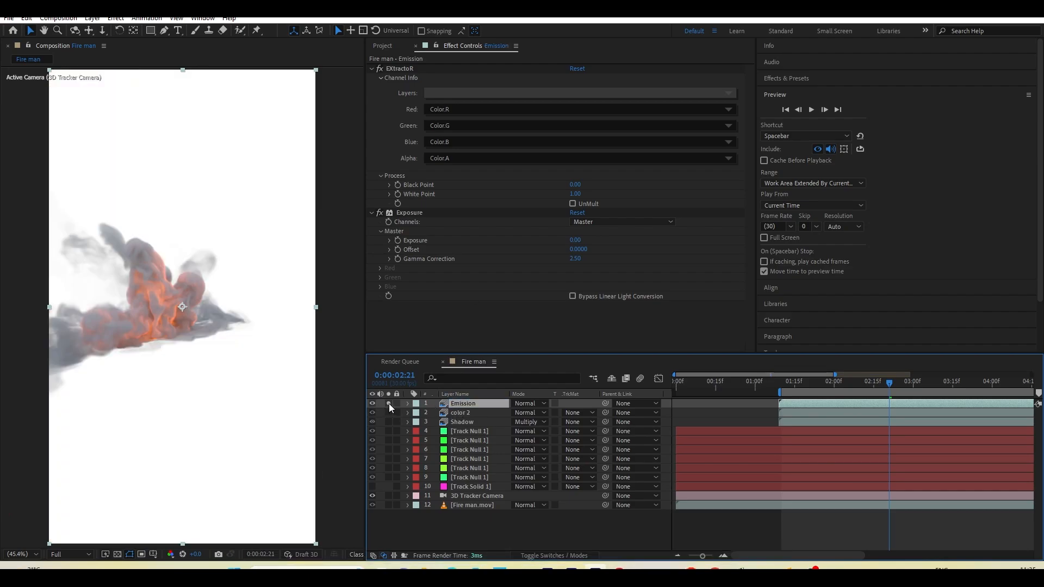
{"action": "left_click", "coordinate": [450, 95]}
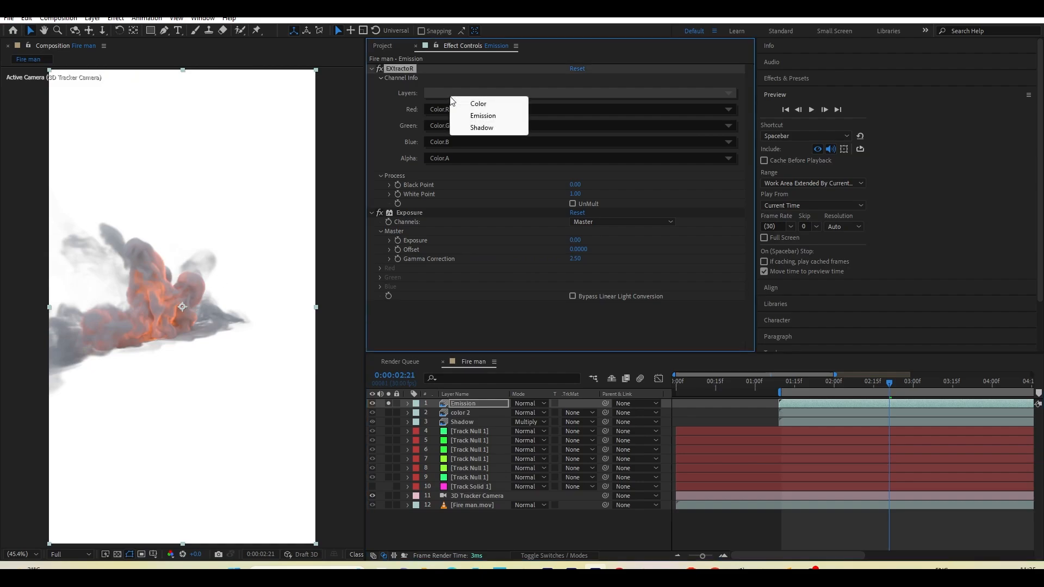
{"action": "left_click", "coordinate": [486, 116]}
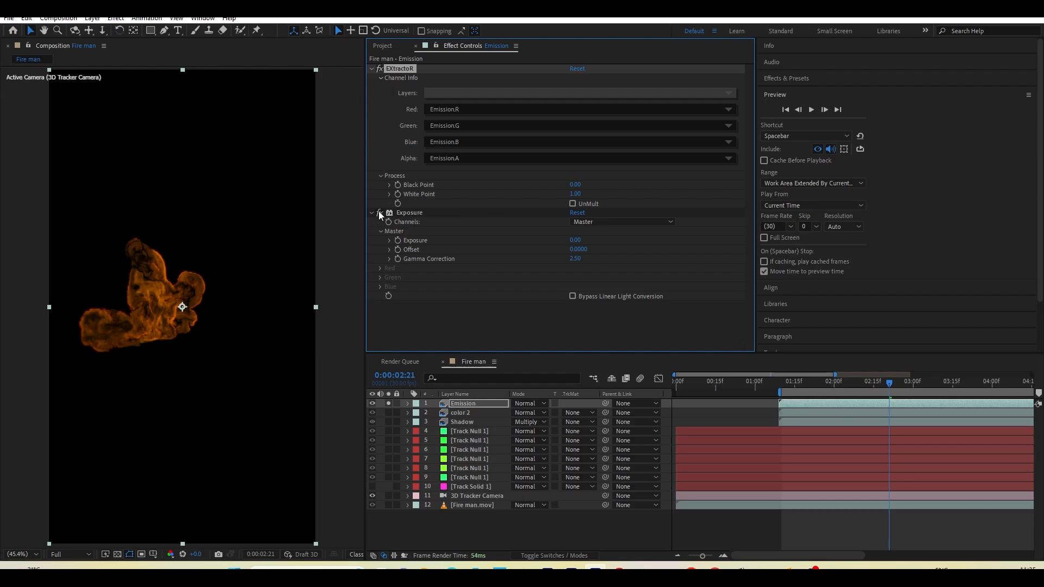
{"action": "left_click", "coordinate": [386, 403]}
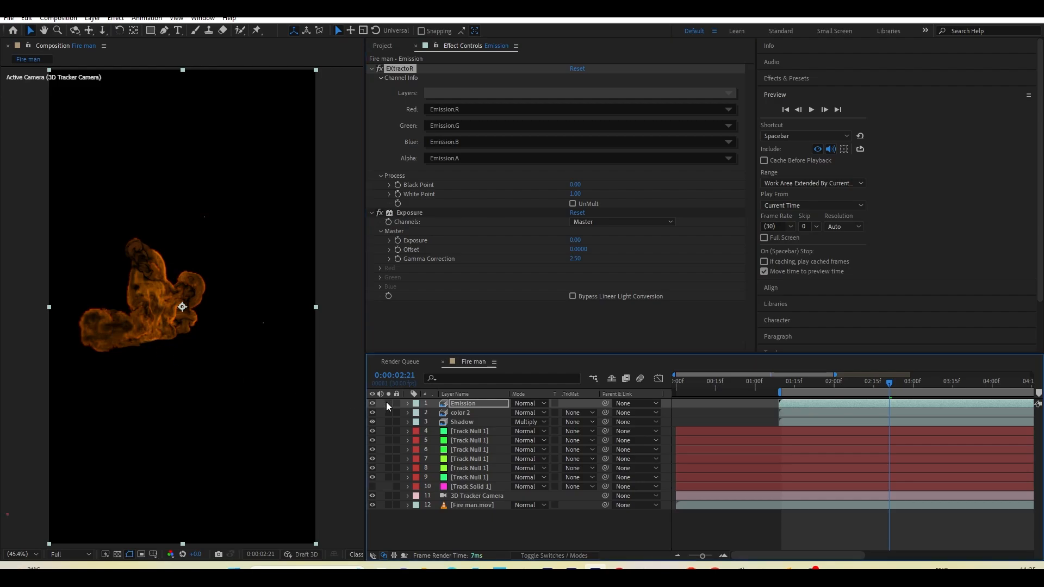
{"action": "left_click", "coordinate": [513, 403]}
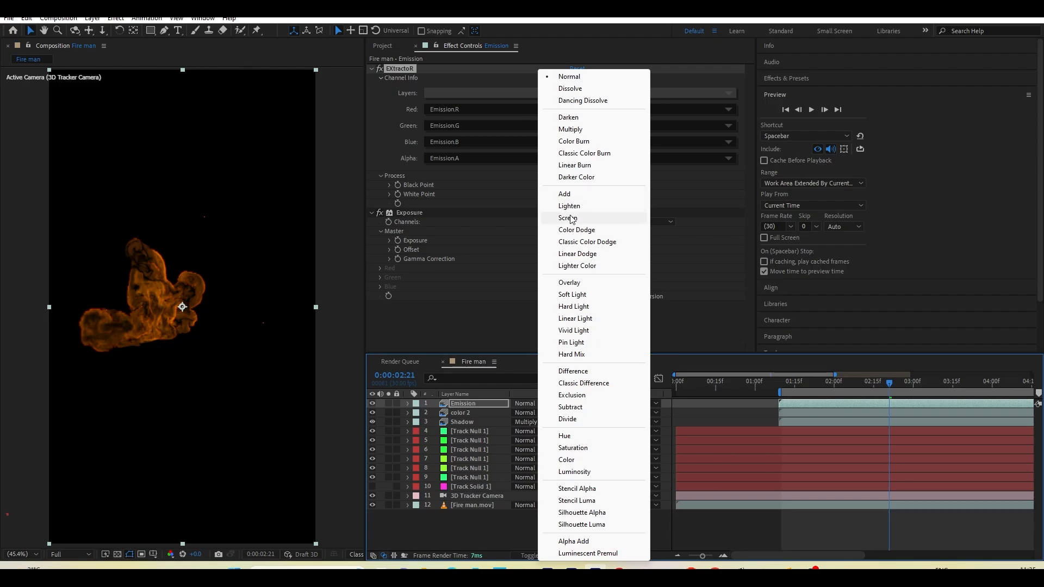
{"action": "left_click", "coordinate": [566, 195]}
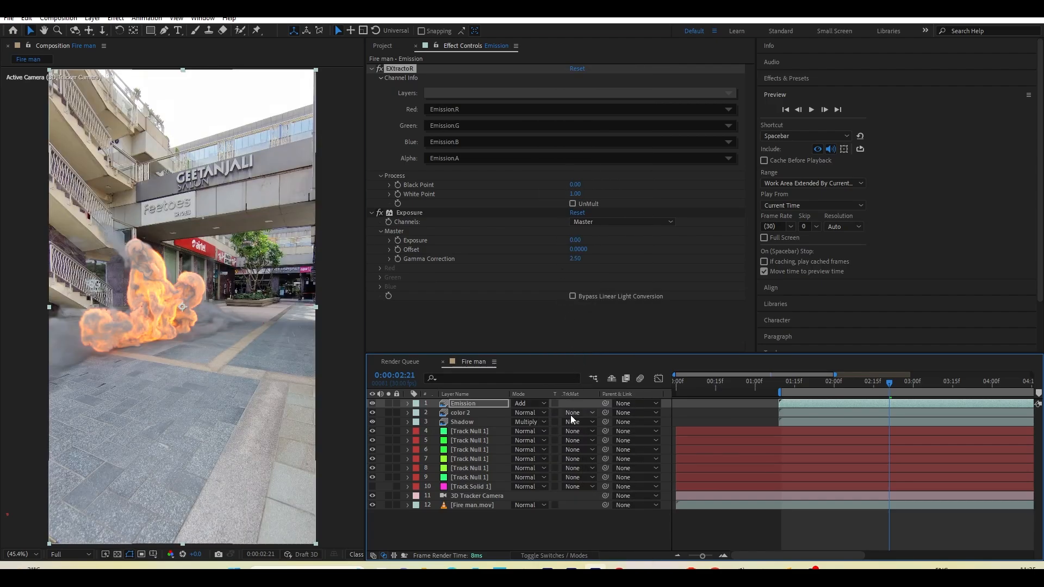
Step: Apply a Glow effect to the Emission layer
{"action": "left_click", "coordinate": [475, 402]}
{"action": "key", "text": "ctrl+space"}
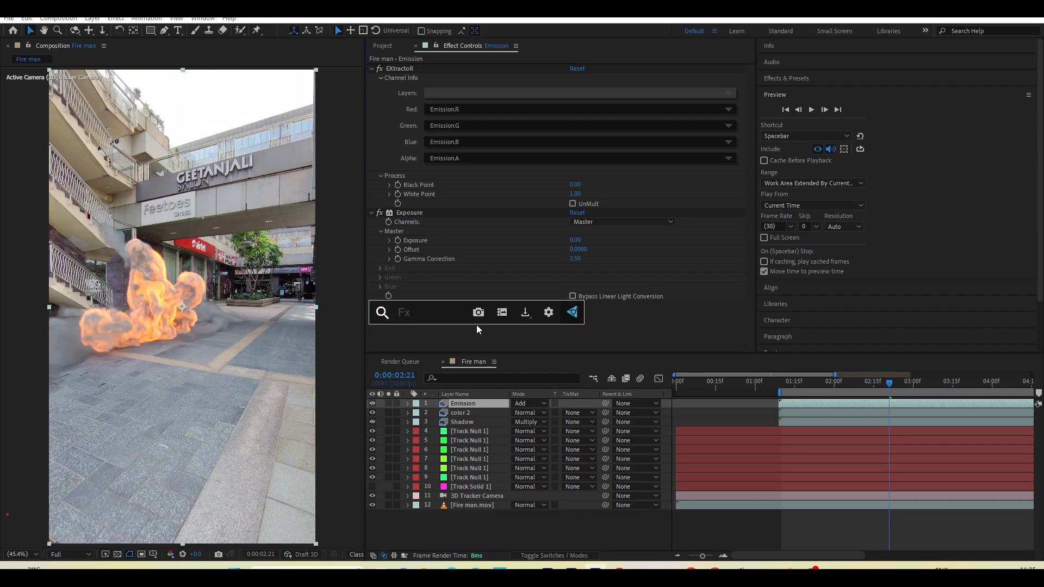
{"action": "type", "text": "glo"}
{"action": "left_click", "coordinate": [446, 346]}
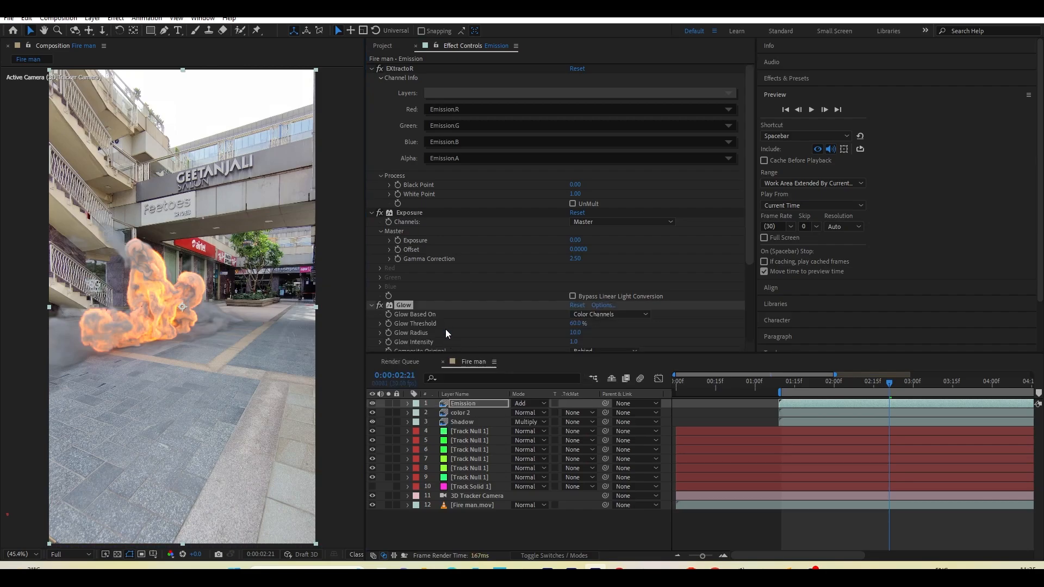
Step: Try a Glow Radius of 89 and Glow Intensity of 2.7 on the Emission layer, and delete its Glow effect
{"action": "scroll", "coordinate": [514, 320], "scroll_direction": "down", "scroll_amount": 3}
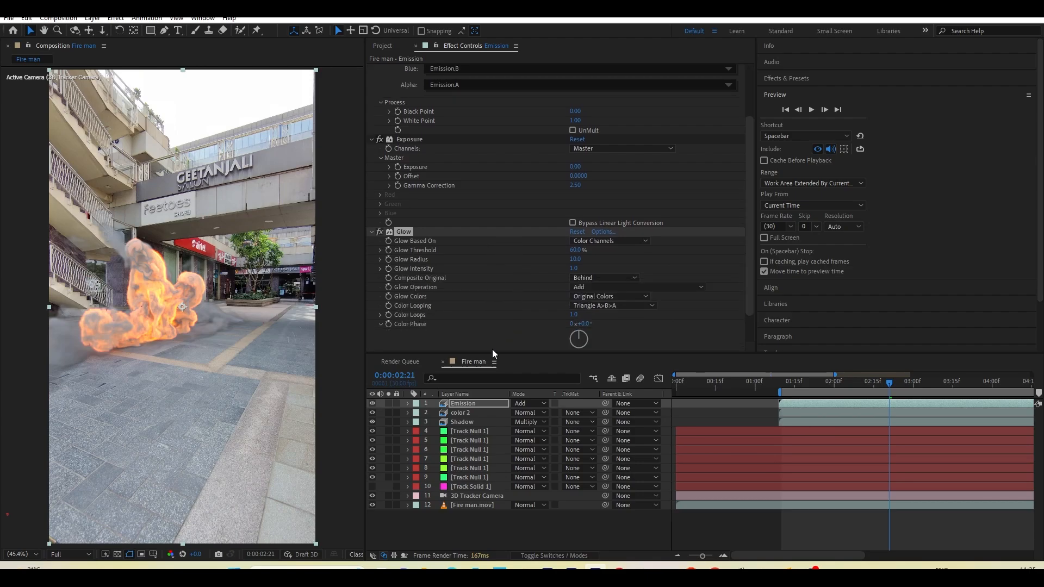
{"action": "left_click_drag", "start_coordinate": [578, 261], "coordinate": [627, 267]}
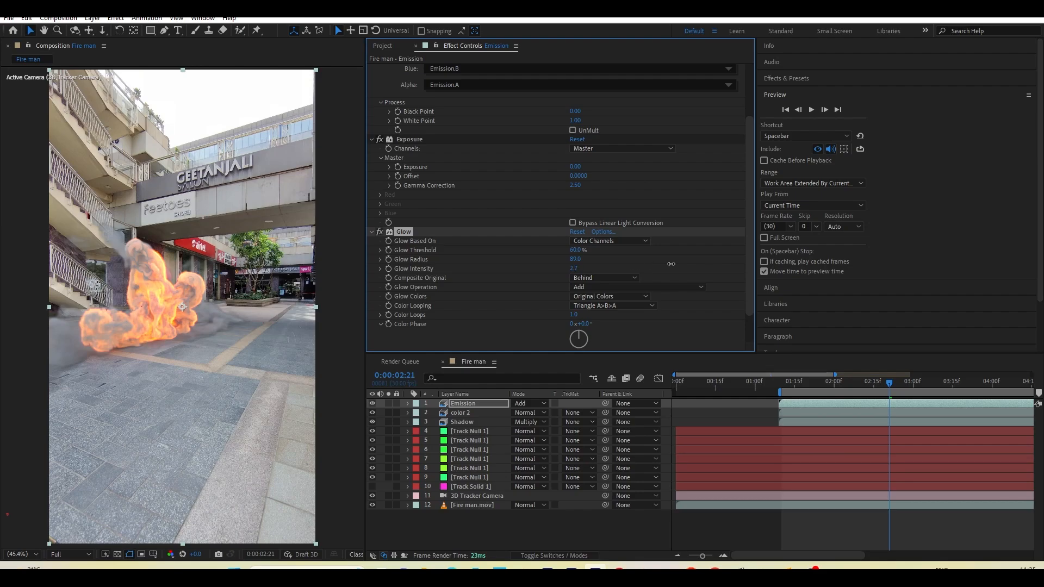
{"action": "key", "text": "Delete"}
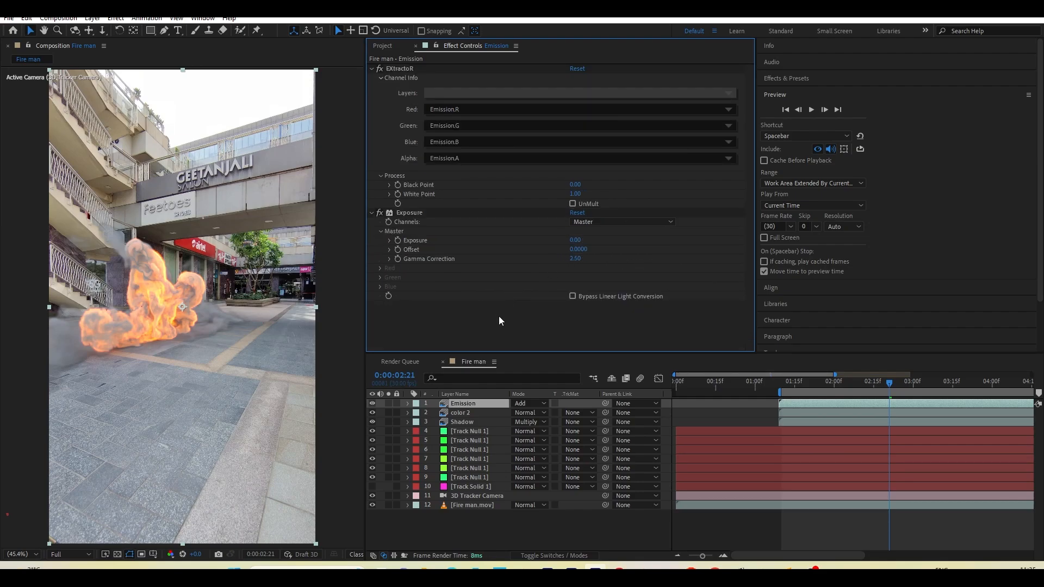
Step: Apply Deep Glow to the Emission layer and set the effect's Exposure to 0.1
{"action": "key", "text": "ctrl+space"}
{"action": "type", "text": "deep"}
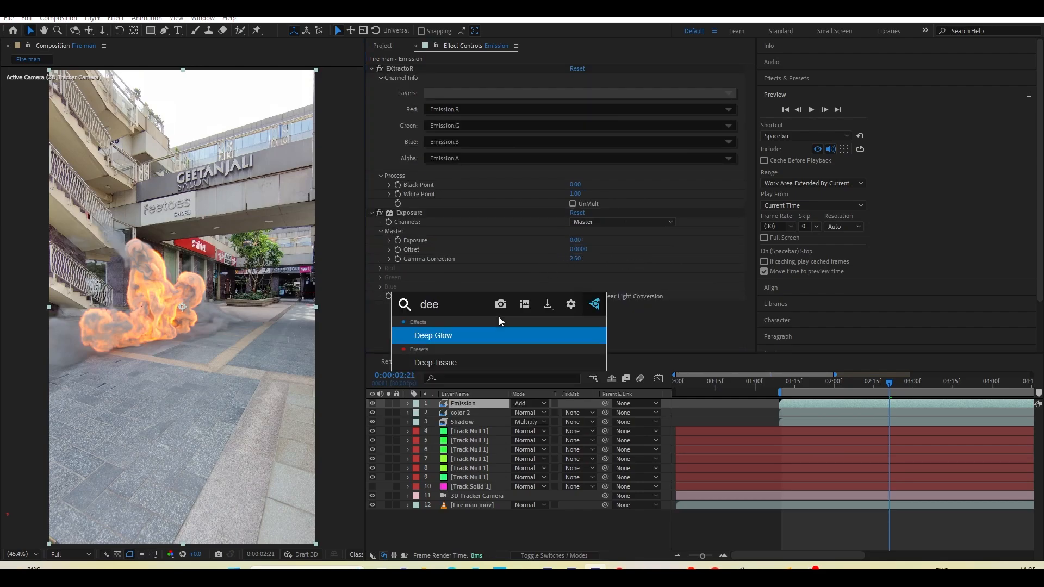
{"action": "left_click", "coordinate": [478, 327]}
{"action": "scroll", "coordinate": [491, 324], "scroll_direction": "down", "scroll_amount": 4}
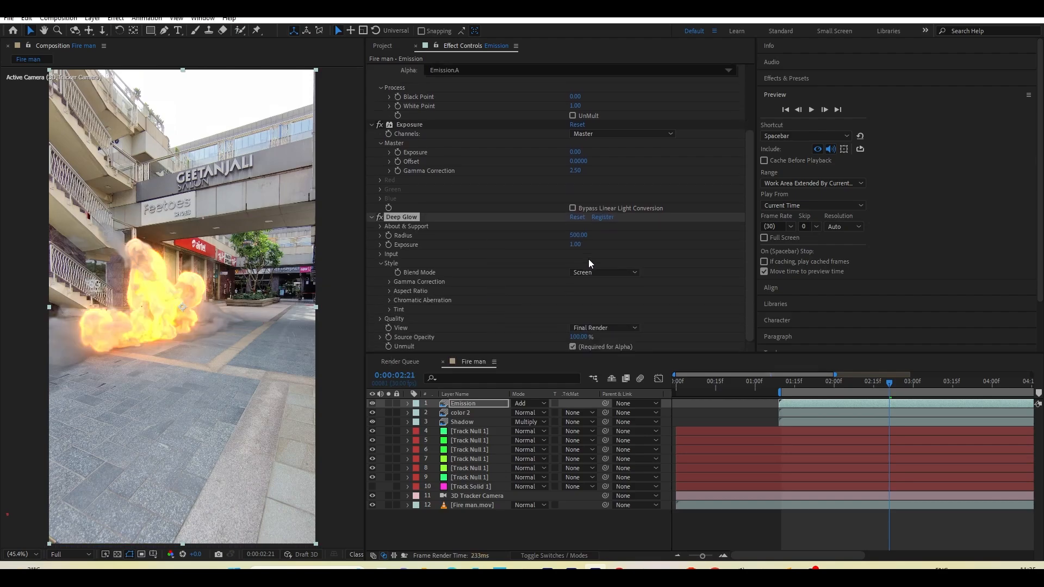
{"action": "left_click", "coordinate": [577, 244]}
{"action": "type", "text": ".5"}
{"action": "key", "text": "Return"}
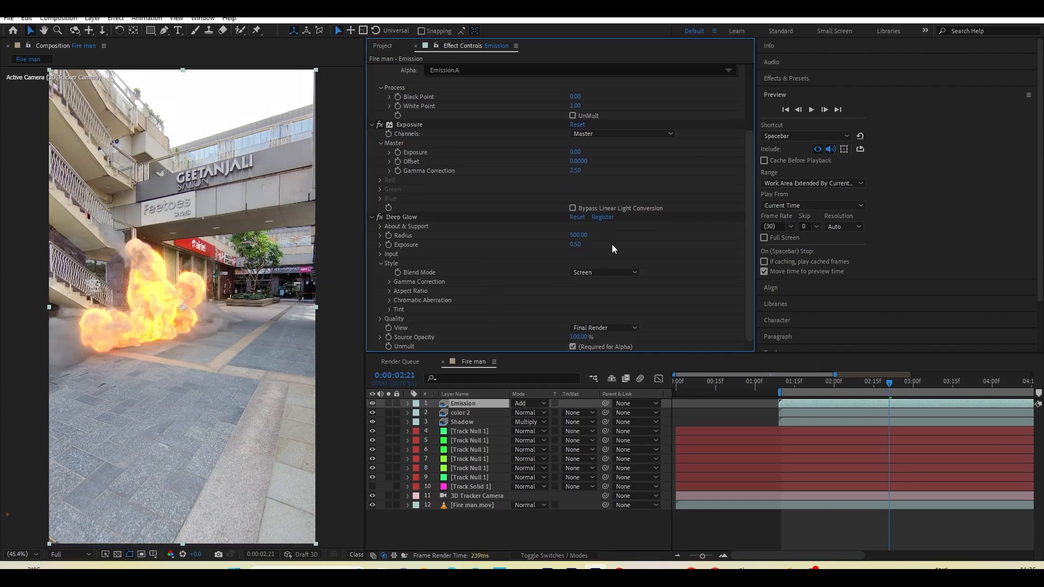
{"action": "key", "text": "BackSpace"}
{"action": "type", "text": ".1"}
{"action": "key", "text": "Return"}
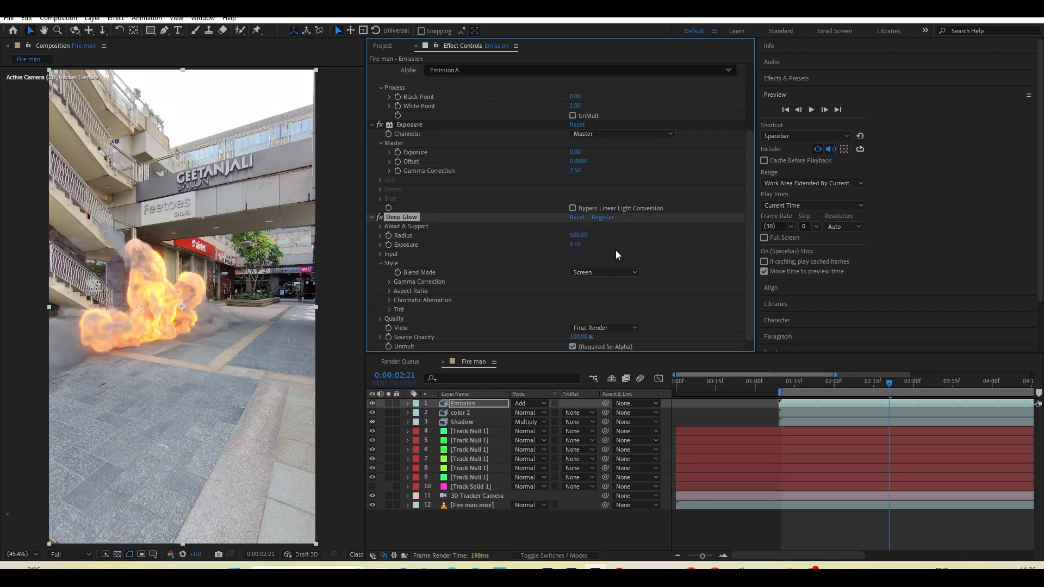
Step: Compare the frame with and without the Emission layer, and lower that layer's opacity to about 73%
{"action": "left_click", "coordinate": [372, 402]}
{"action": "left_click", "coordinate": [372, 403]}
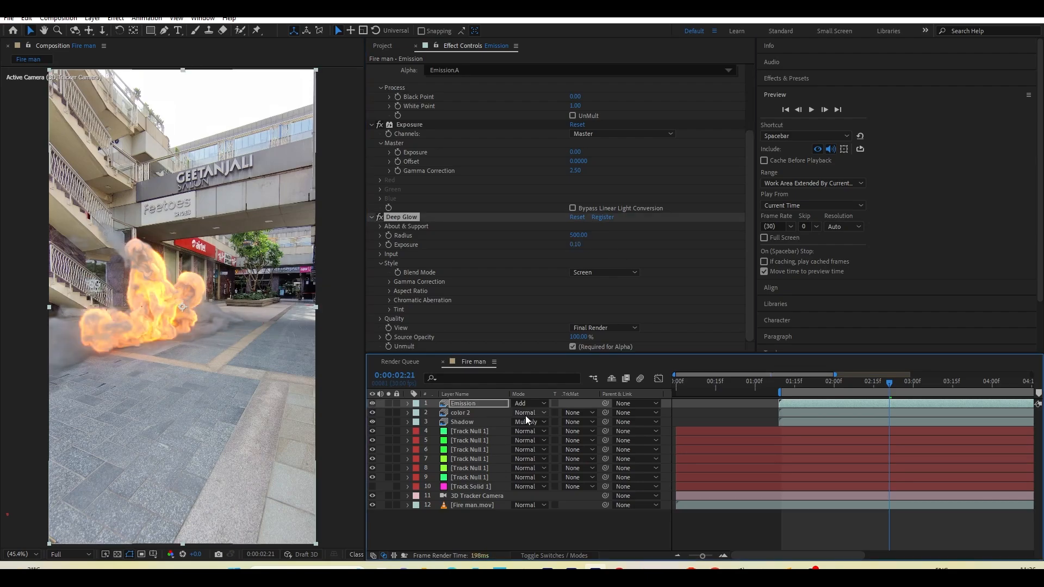
{"action": "left_click", "coordinate": [493, 403]}
{"action": "key", "text": "t"}
{"action": "left_click_drag", "start_coordinate": [518, 414], "coordinate": [501, 411]}
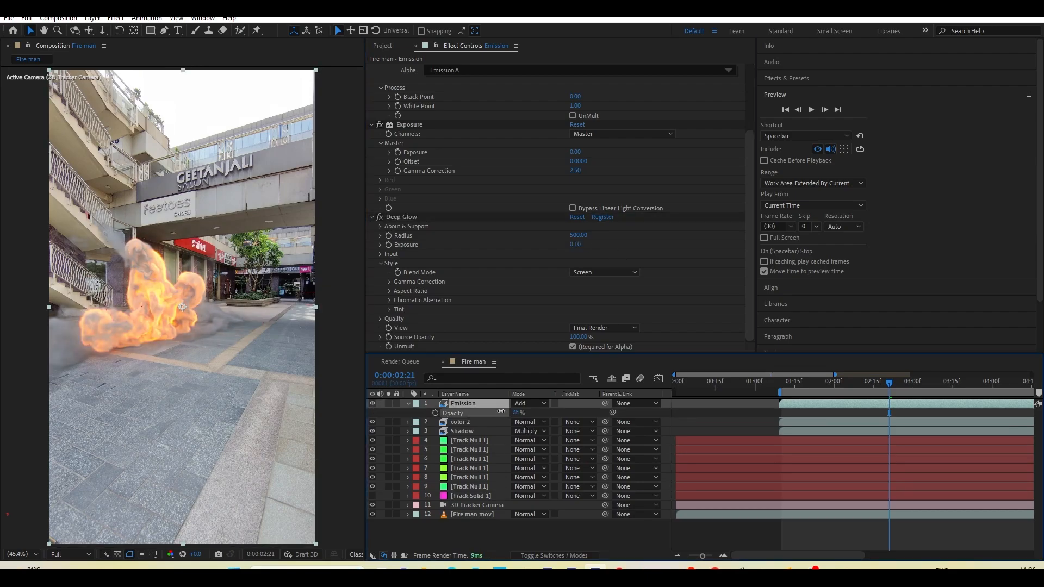
{"action": "key", "text": "t"}
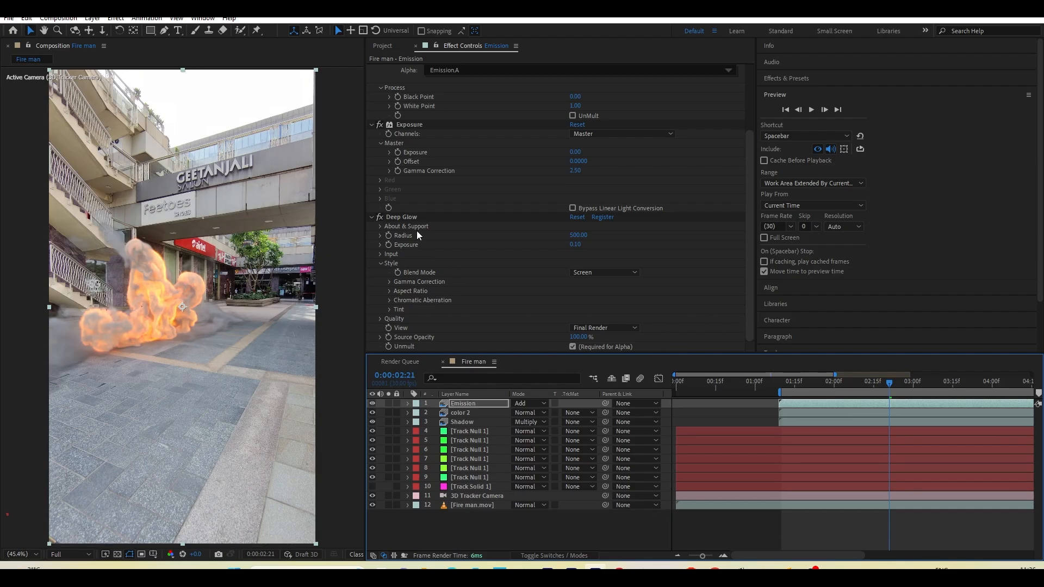
Step: Collapse the Emission layer's effects and preview the fire composite from 0:00:01:10
{"action": "scroll", "coordinate": [416, 231], "scroll_direction": "up", "scroll_amount": 3}
{"action": "left_click", "coordinate": [371, 68]}
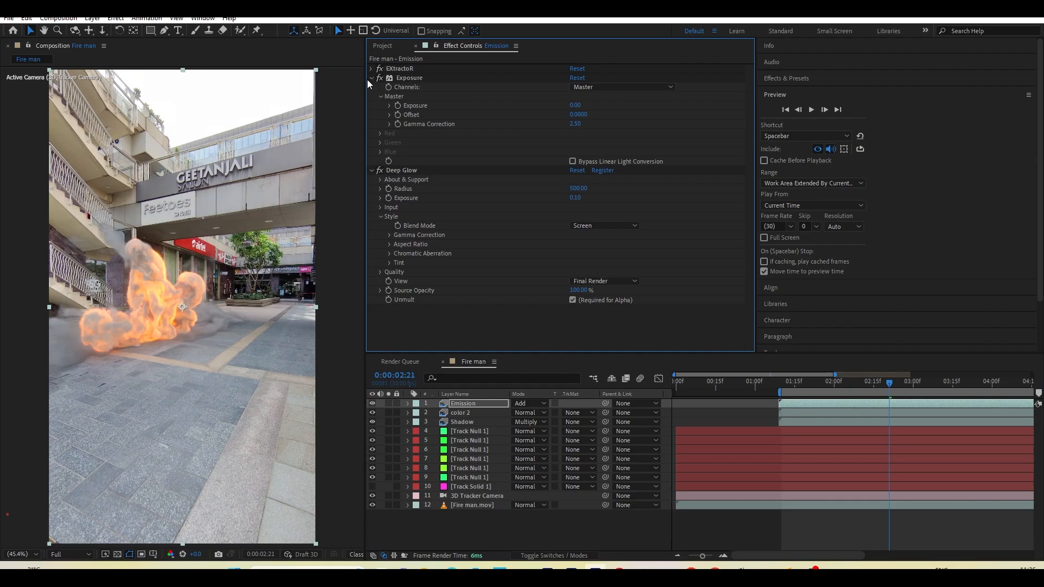
{"action": "left_click", "coordinate": [370, 78]}
{"action": "left_click", "coordinate": [370, 87]}
{"action": "left_click", "coordinate": [787, 384]}
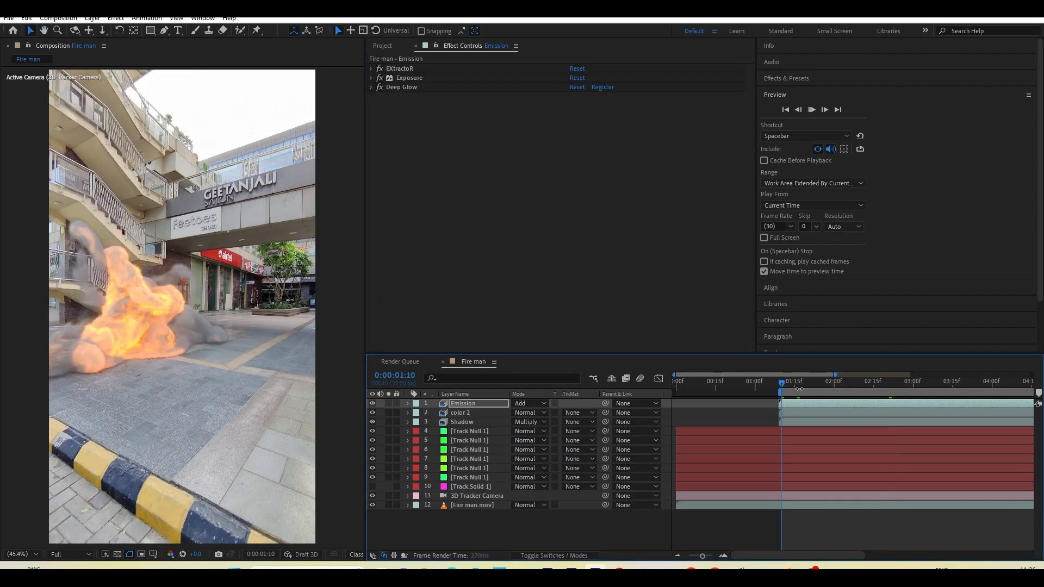
{"action": "key", "text": "space"}
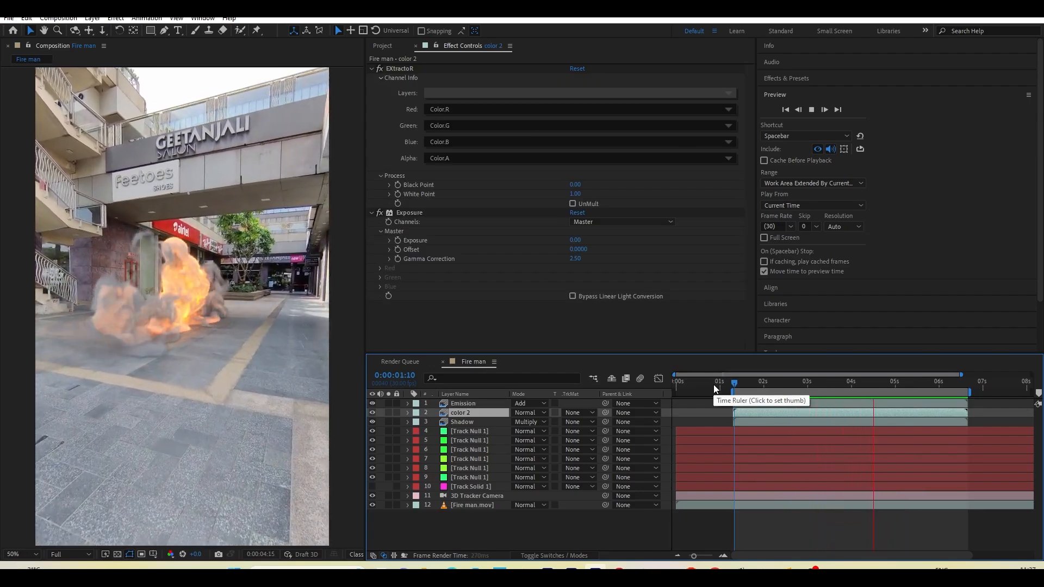
Step: Try a Gamma Correction of 1 in the Shadow layer's Exposure effect and settle on 2
{"action": "left_click", "coordinate": [462, 421]}
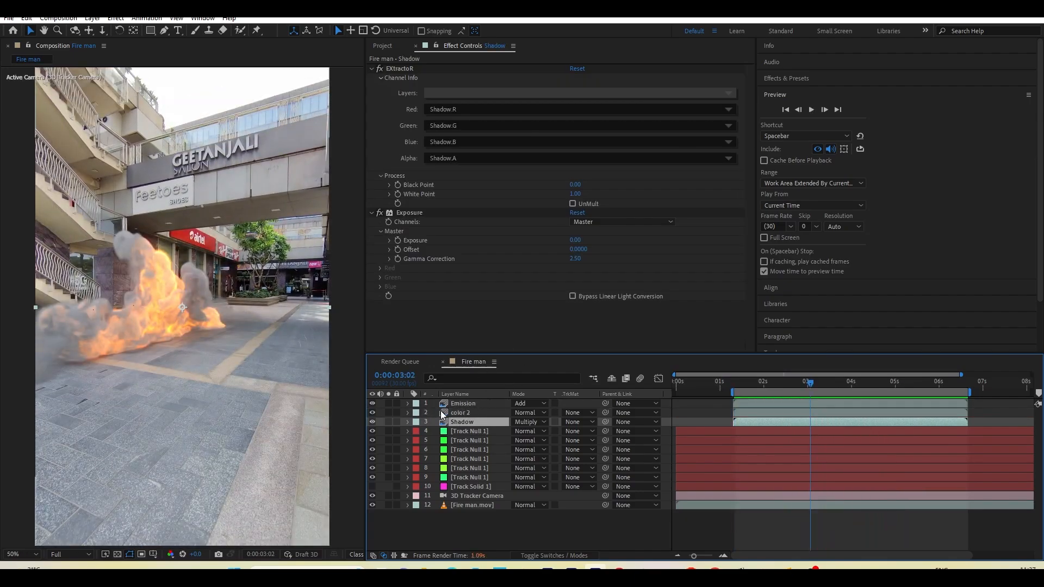
{"action": "left_click", "coordinate": [575, 258]}
{"action": "type", "text": "2"}
{"action": "key", "text": "BackSpace"}
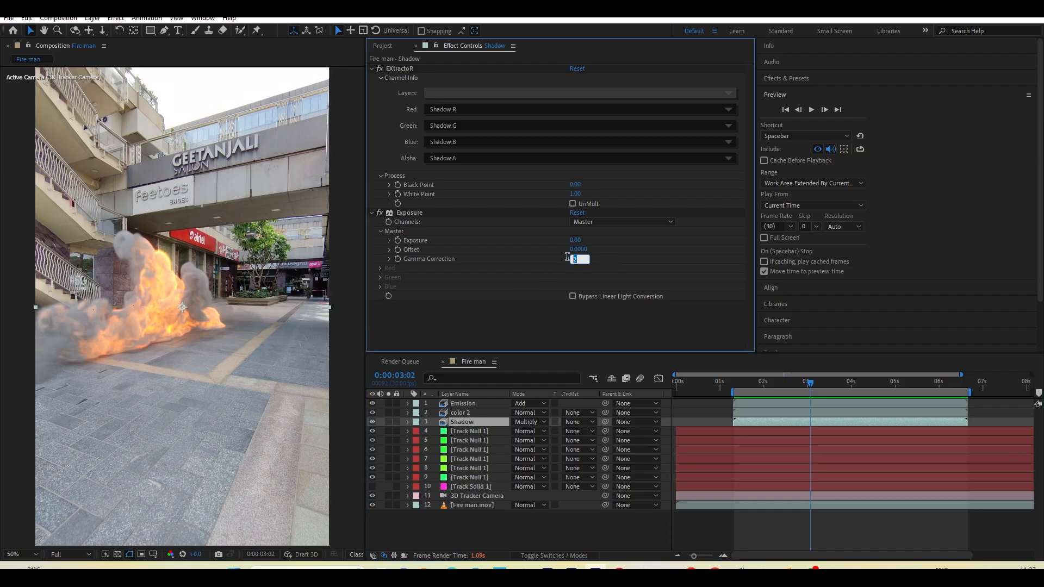
{"action": "type", "text": "1"}
{"action": "key", "text": "Return"}
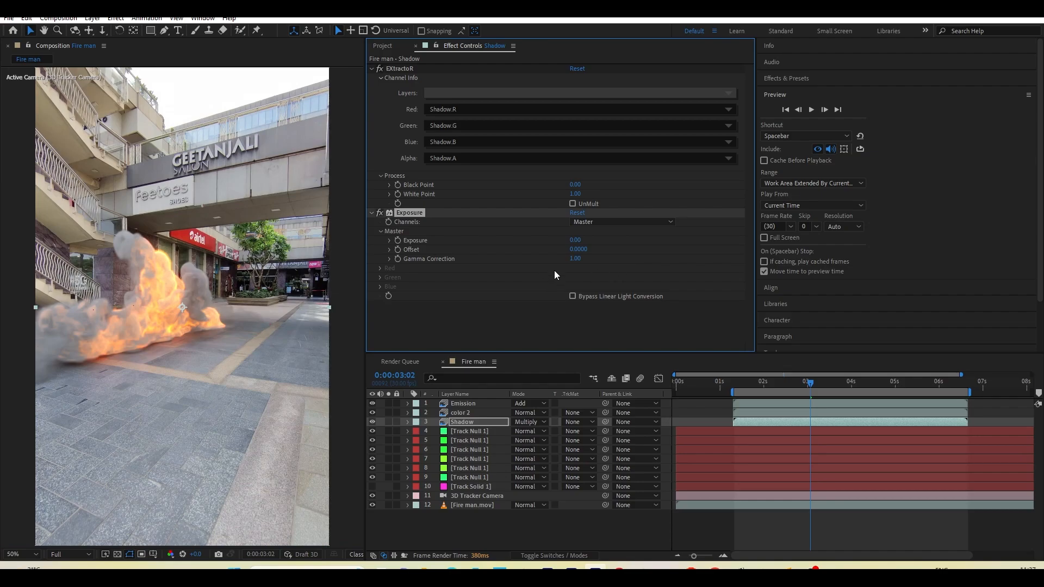
{"action": "left_click", "coordinate": [574, 259]}
{"action": "type", "text": "2"}
{"action": "key", "text": "Return"}
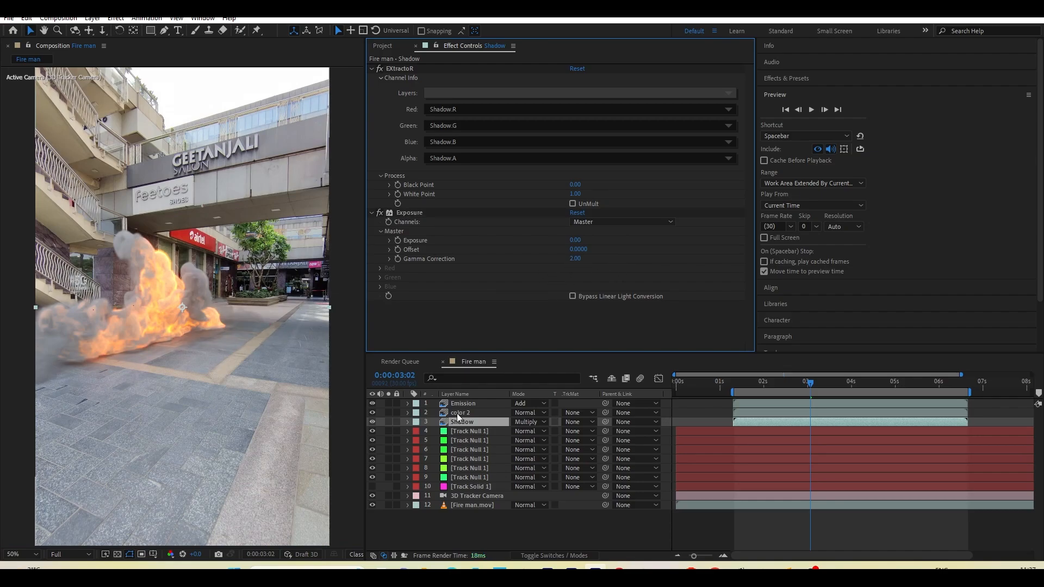
Step: Add an adjustment layer above the Emission layer and apply Lumetri Color to it
{"action": "left_click", "coordinate": [468, 403]}
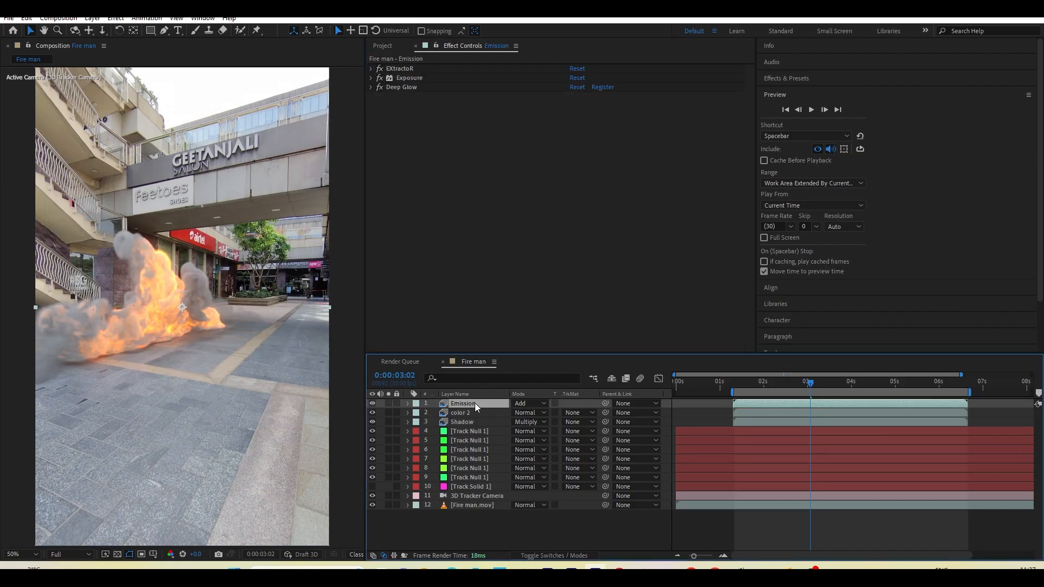
{"action": "right_click", "coordinate": [454, 534]}
{"action": "mouse_move", "coordinate": [521, 400]}
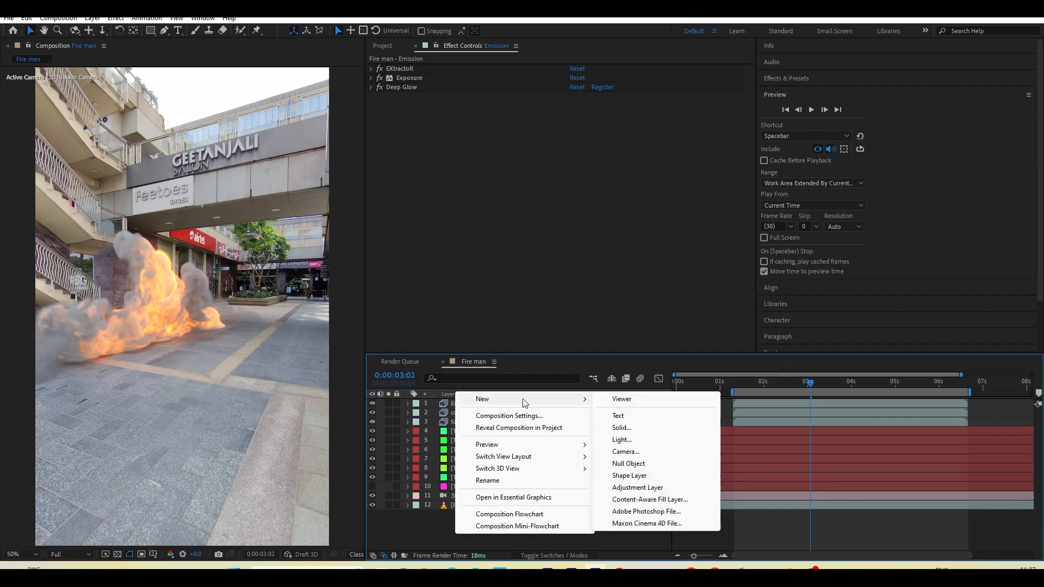
{"action": "left_click", "coordinate": [651, 492]}
{"action": "key", "text": "ctrl+space"}
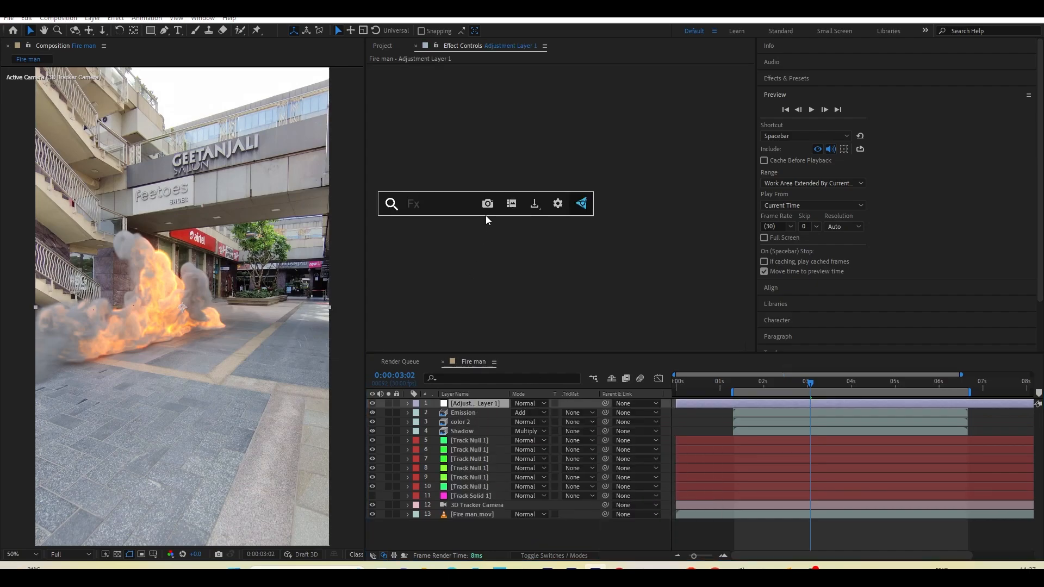
{"action": "type", "text": "lum"}
{"action": "key", "text": "Return"}
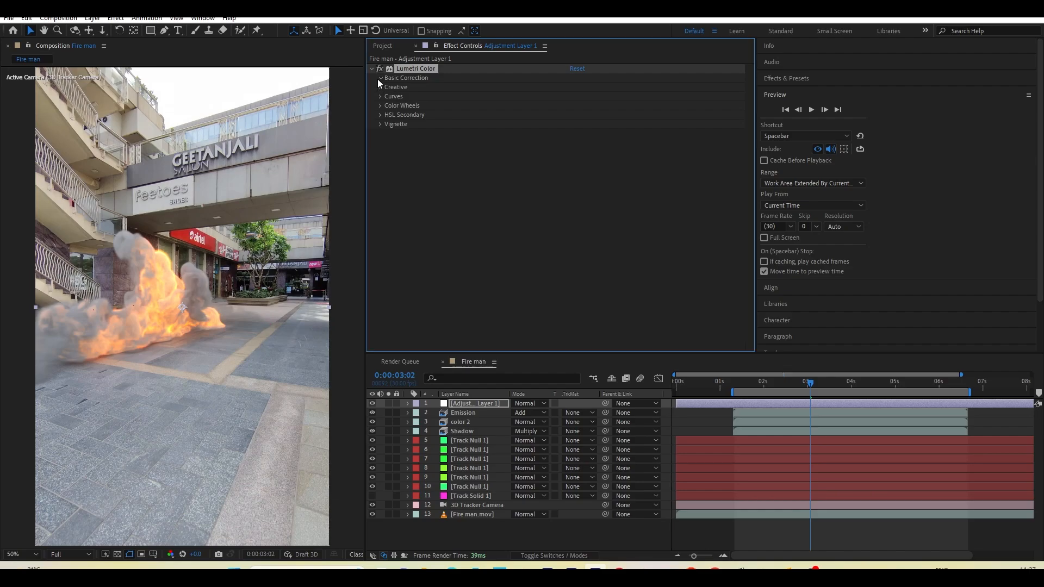
Step: In Lumetri Color, set Contrast 56, Highlights 5, Shadows 27 and Blacks -36, with creative Vibrance 45 and Saturation 115
{"action": "left_click", "coordinate": [380, 78]}
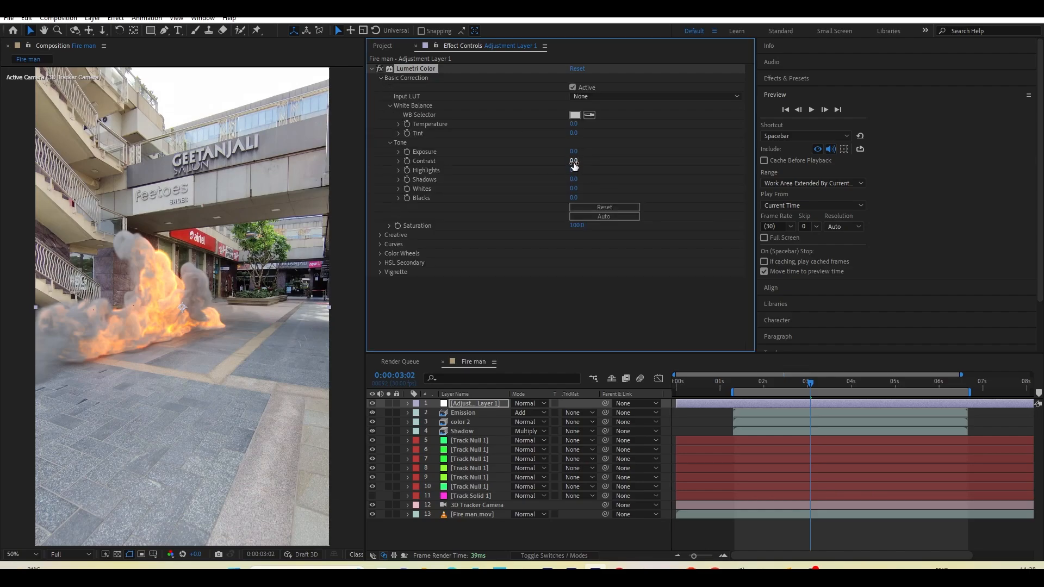
{"action": "left_click_drag", "start_coordinate": [573, 163], "coordinate": [547, 195]}
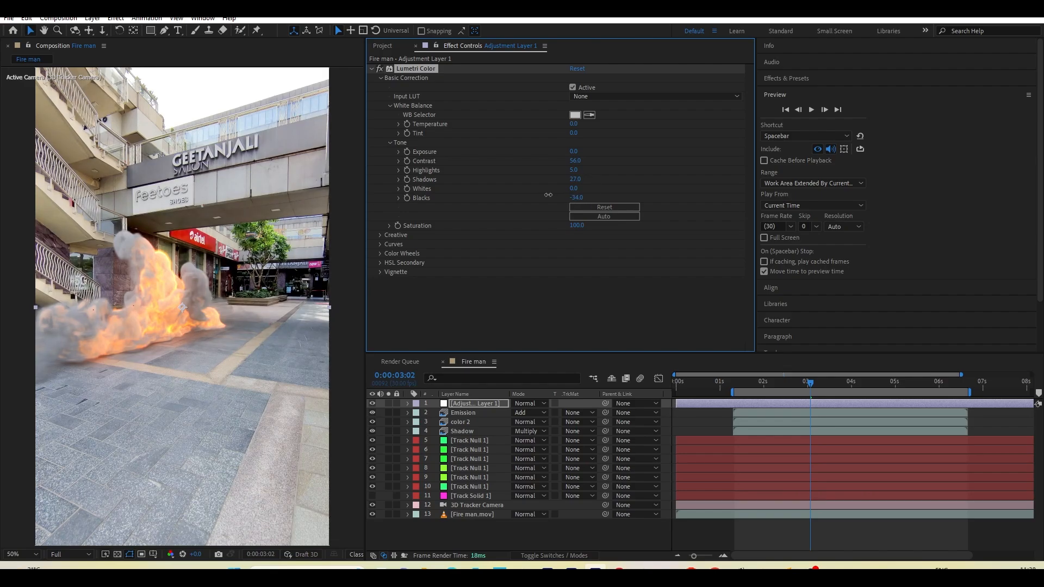
{"action": "left_click", "coordinate": [380, 235]}
{"action": "scroll", "coordinate": [450, 266], "scroll_direction": "down", "scroll_amount": 3}
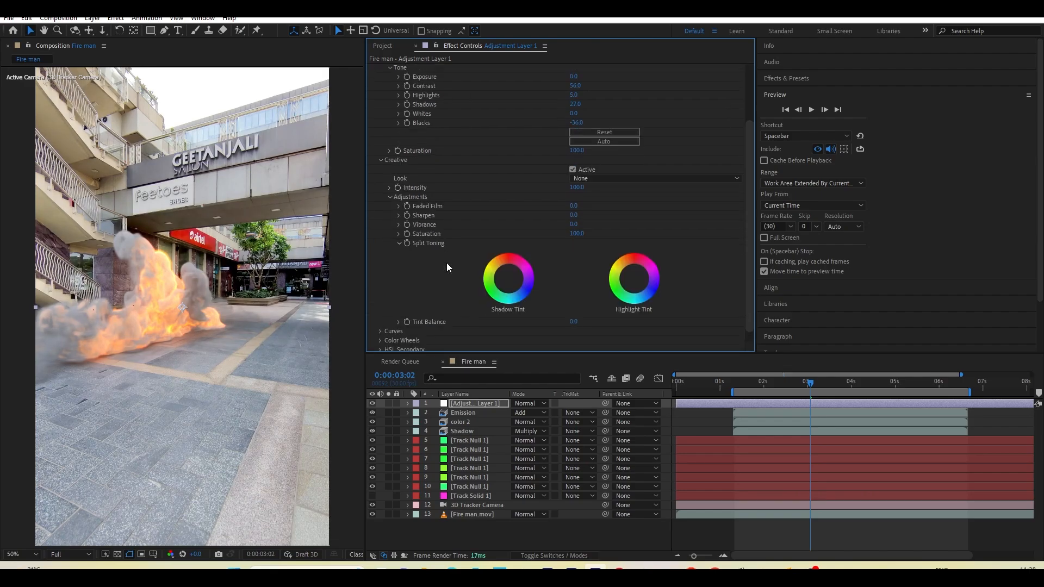
{"action": "left_click", "coordinate": [575, 225]}
{"action": "type", "text": "45"}
{"action": "key", "text": "Return"}
{"action": "left_click", "coordinate": [576, 233]}
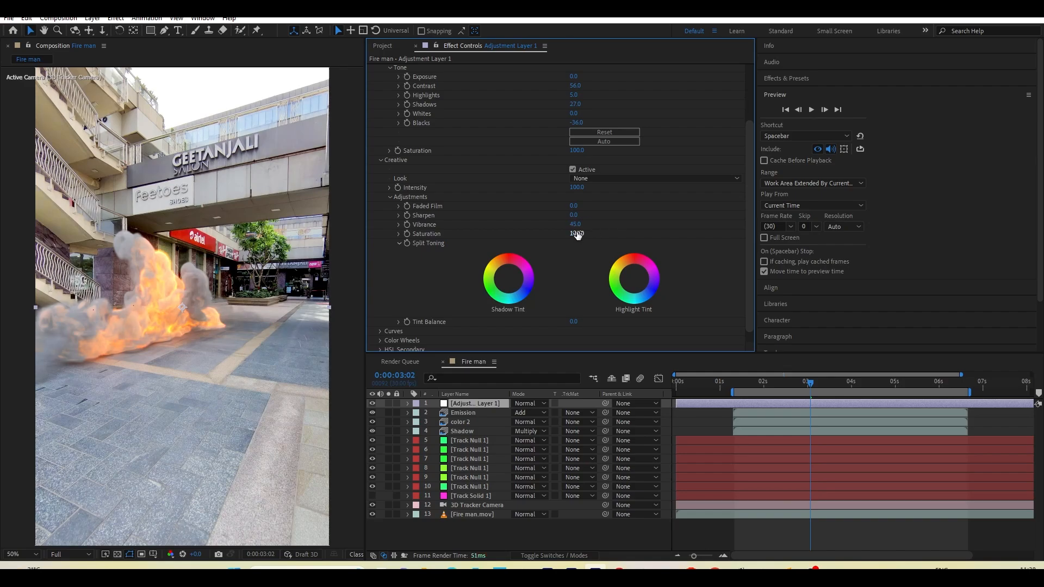
{"action": "type", "text": "115"}
{"action": "key", "text": "Return"}
Step: Raise the blue range slightly on Lumetri's Hue vs Hue curve and lower it slightly on the Hue vs Luma curve
{"action": "scroll", "coordinate": [590, 250], "scroll_direction": "down", "scroll_amount": 1}
{"action": "left_click", "coordinate": [393, 318]}
{"action": "scroll", "coordinate": [401, 310], "scroll_direction": "down", "scroll_amount": 10}
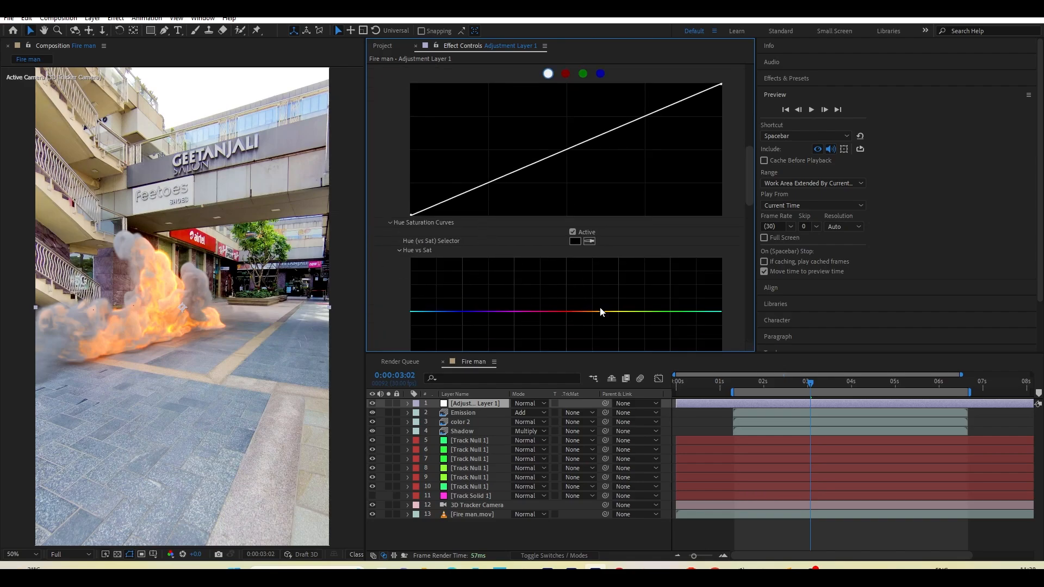
{"action": "scroll", "coordinate": [594, 317], "scroll_direction": "down", "scroll_amount": 5}
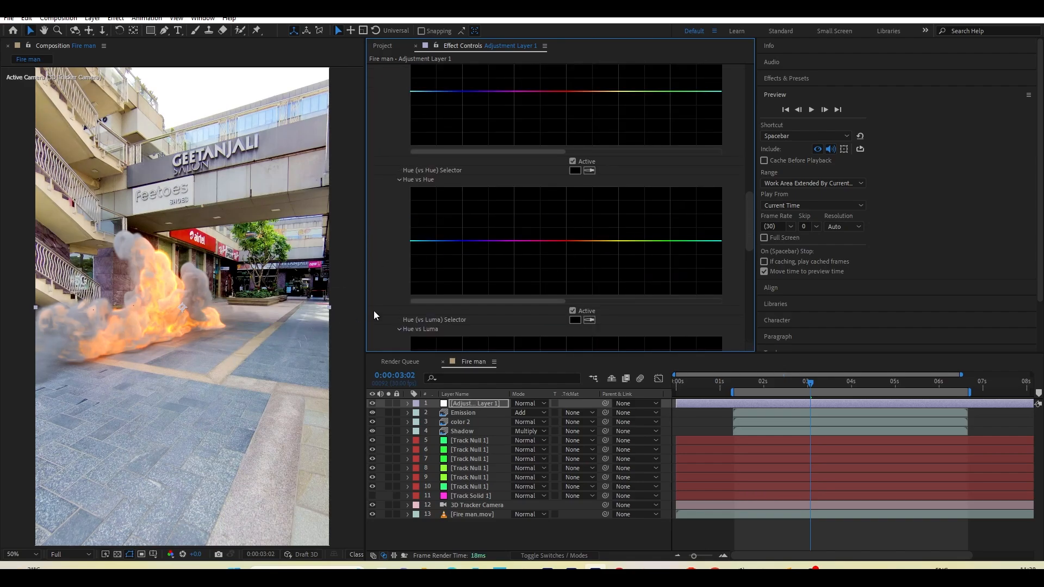
{"action": "left_click", "coordinate": [471, 241]}
{"action": "left_click_drag", "start_coordinate": [434, 240], "coordinate": [442, 277]}
{"action": "scroll", "coordinate": [438, 255], "scroll_direction": "down", "scroll_amount": 3}
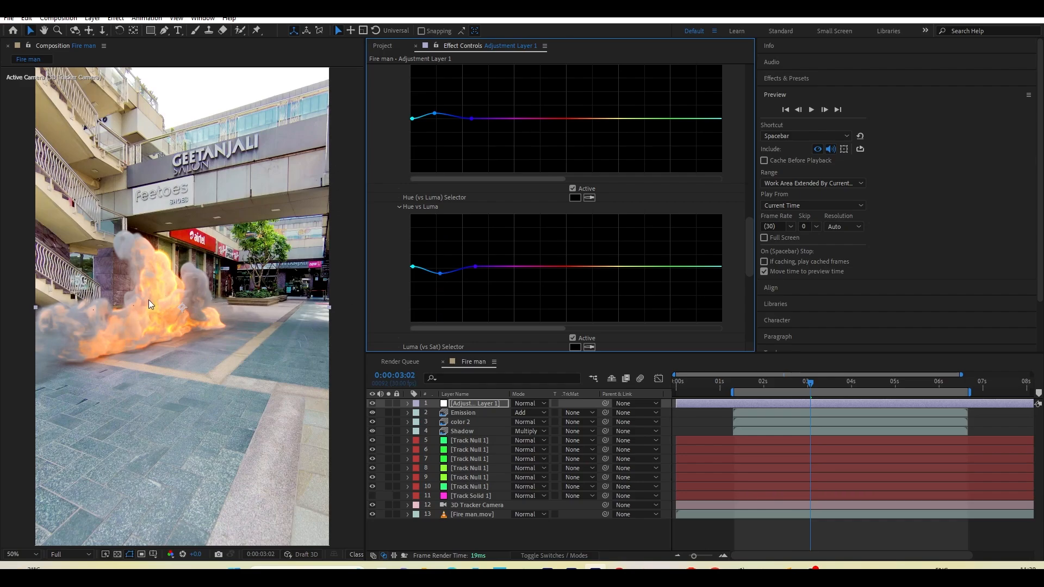
Step: Use Lumetri's color wheels to darken the midtones slightly and brighten the highlights slightly, keeping the shadows level near neutral
{"action": "scroll", "coordinate": [537, 214], "scroll_direction": "down", "scroll_amount": 7}
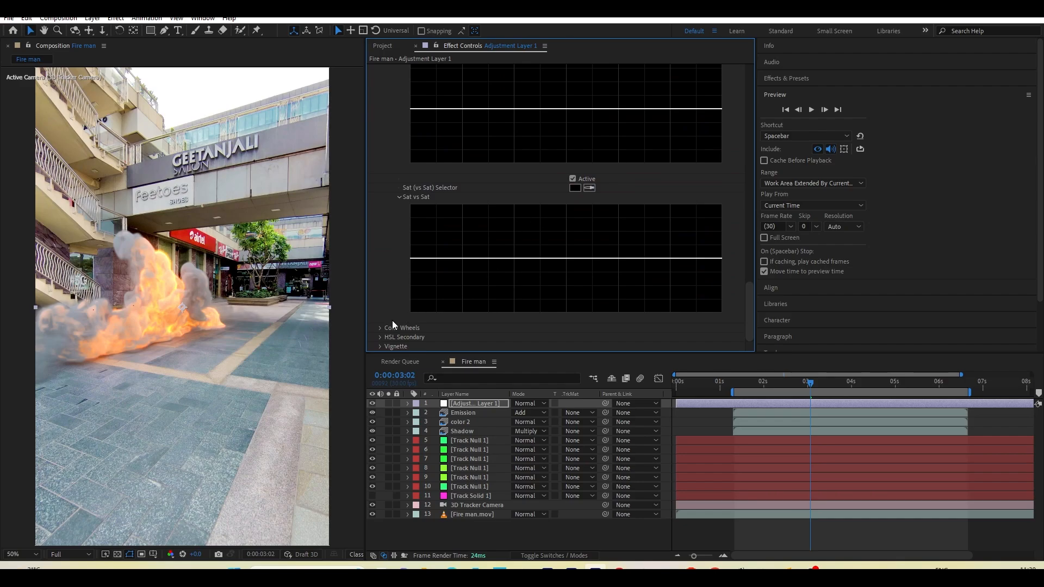
{"action": "left_click", "coordinate": [379, 329]}
{"action": "scroll", "coordinate": [379, 328], "scroll_direction": "down", "scroll_amount": 3}
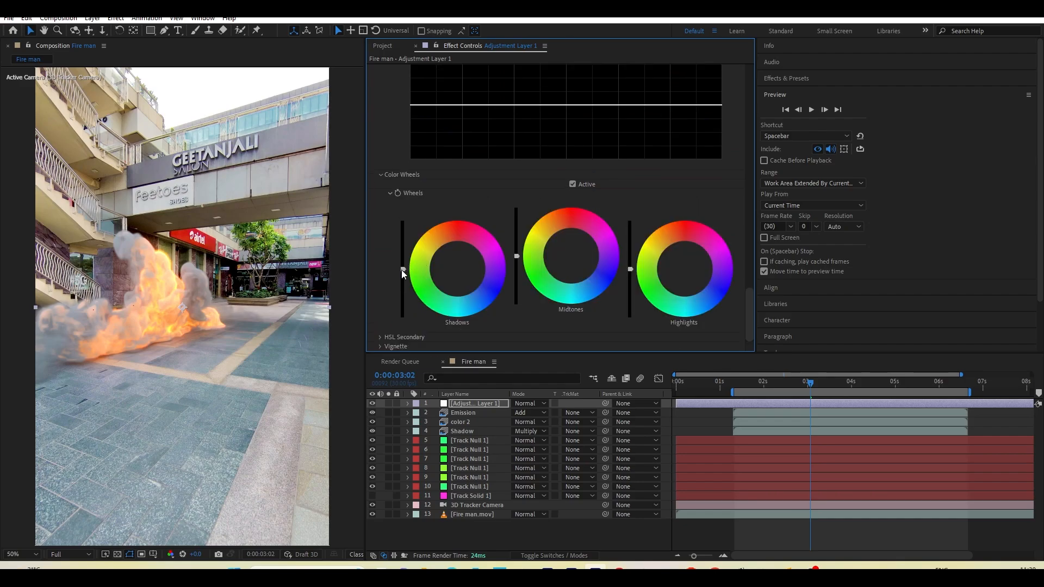
{"action": "left_click_drag", "start_coordinate": [402, 269], "coordinate": [402, 278]}
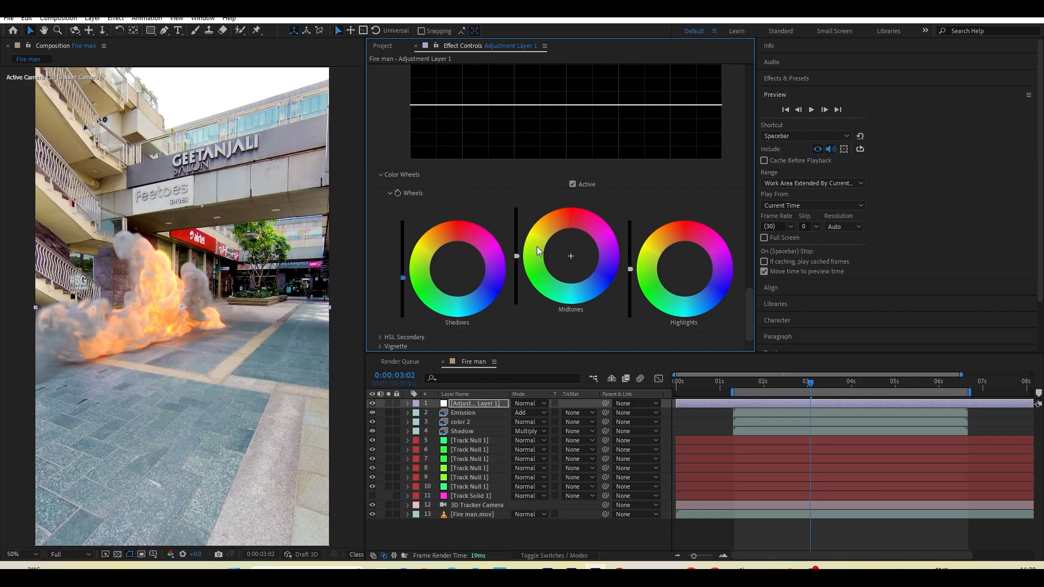
{"action": "left_click_drag", "start_coordinate": [517, 256], "coordinate": [516, 261]}
{"action": "left_click_drag", "start_coordinate": [403, 279], "coordinate": [402, 261]}
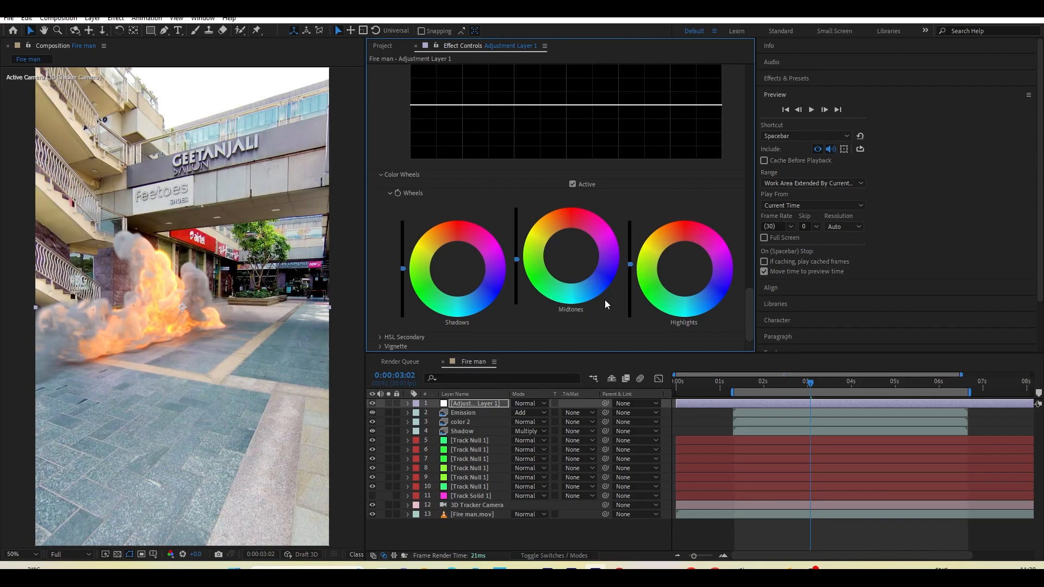
Step: Set the Lumetri vignette to Amount -0.2, Midpoint 69, Roundness 17 and Feather 73
{"action": "left_click", "coordinate": [379, 347]}
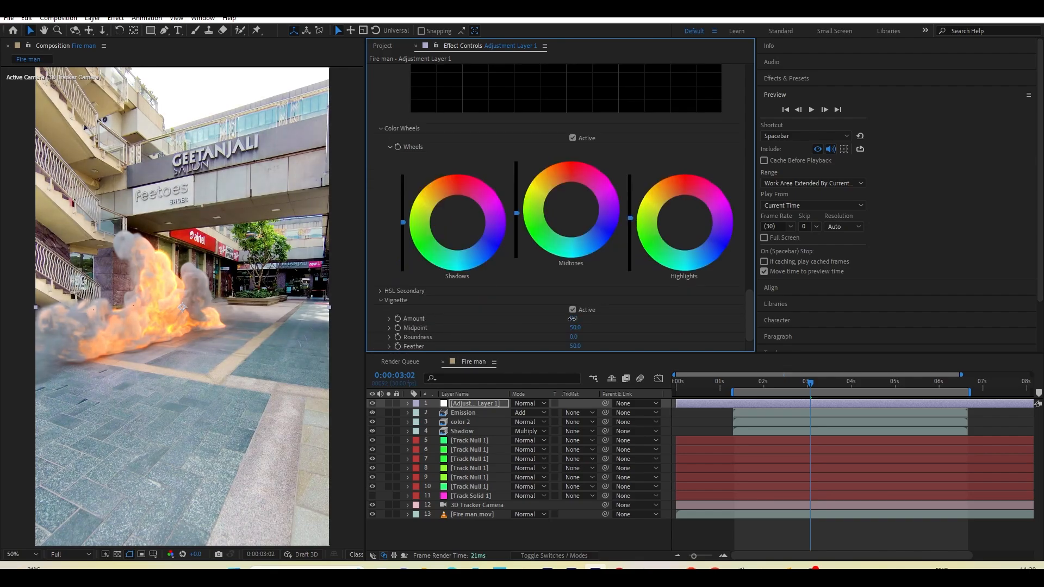
{"action": "left_click_drag", "start_coordinate": [572, 319], "coordinate": [567, 319]}
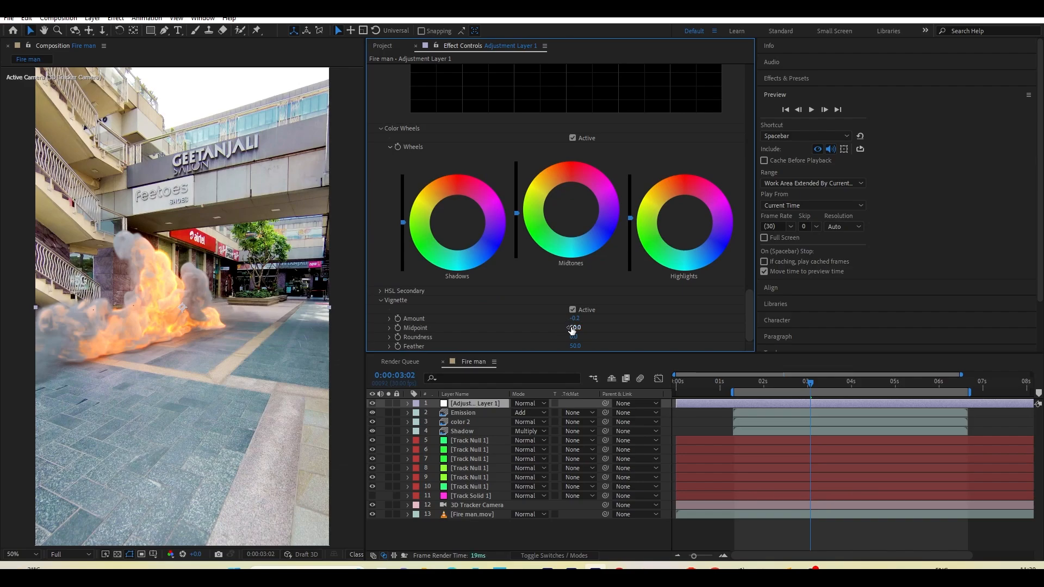
{"action": "left_click_drag", "start_coordinate": [582, 329], "coordinate": [585, 329]}
Step: Compare the footage at 0:00:01:10 with and without the color grade by toggling the adjustment layer's visibility
{"action": "left_click", "coordinate": [735, 384]}
{"action": "left_click", "coordinate": [373, 403]}
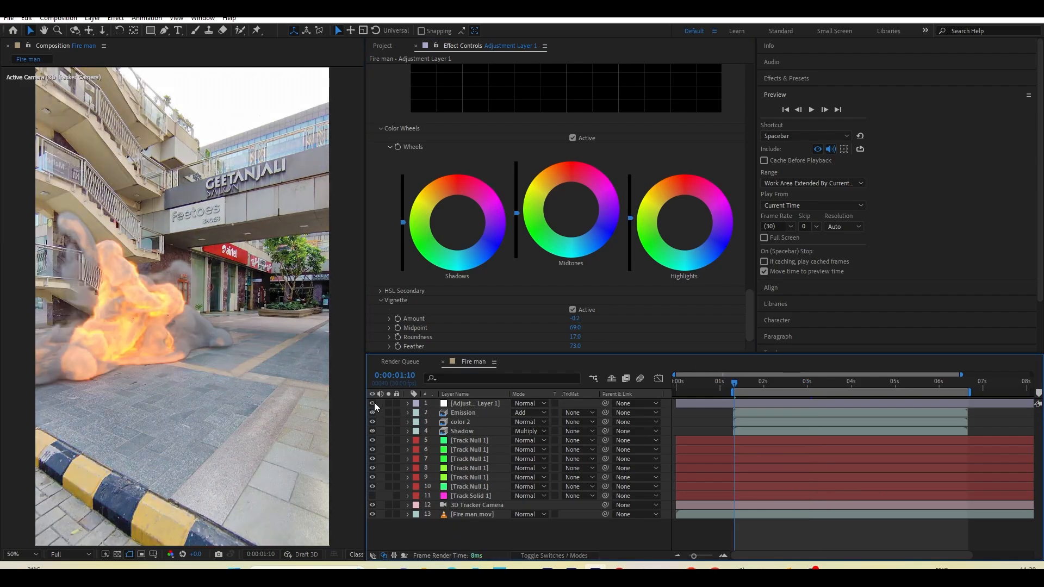
{"action": "left_click", "coordinate": [372, 402]}
{"action": "left_click", "coordinate": [372, 403]}
{"action": "left_click", "coordinate": [372, 403]}
{"action": "left_click", "coordinate": [372, 403]}
{"action": "left_click", "coordinate": [373, 403]}
Step: Set the adjustment layer's opacity to 80% to soften the color grade
{"action": "key", "text": "ctrl+a"}
{"action": "left_click", "coordinate": [412, 533]}
{"action": "left_click", "coordinate": [478, 406]}
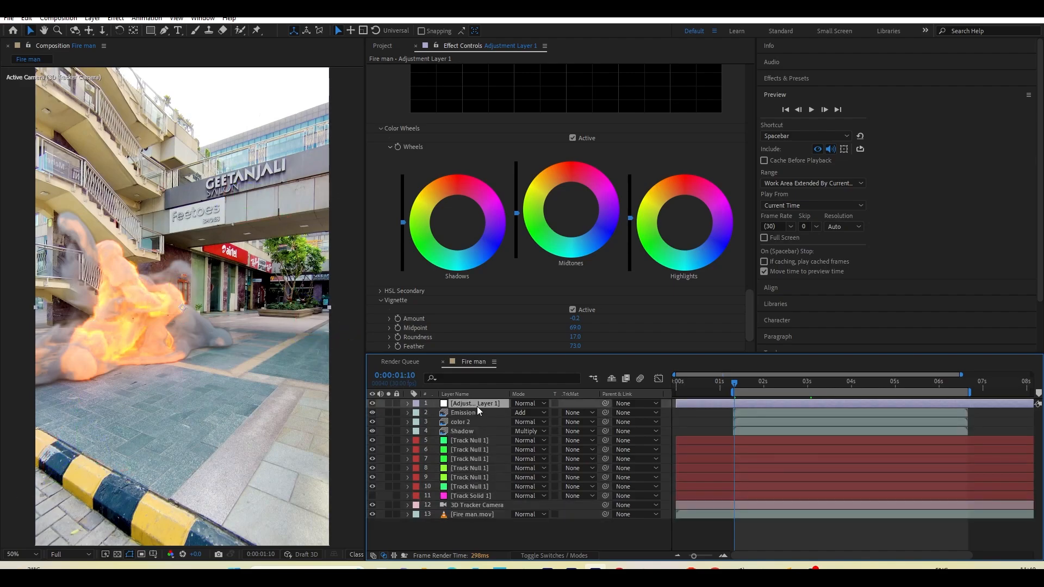
{"action": "key", "text": "t"}
{"action": "left_click", "coordinate": [519, 413]}
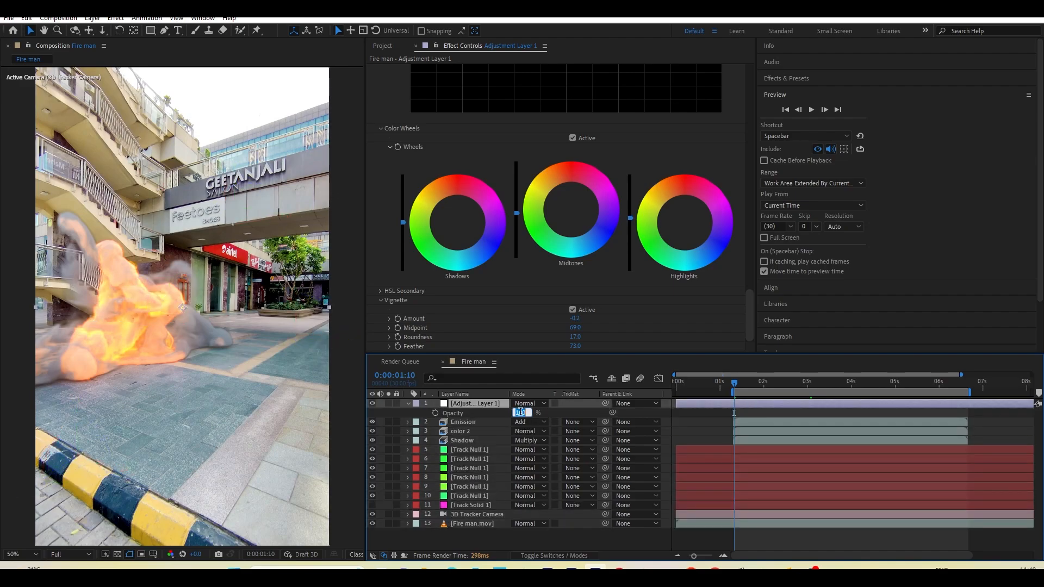
{"action": "left_click", "coordinate": [554, 412]}
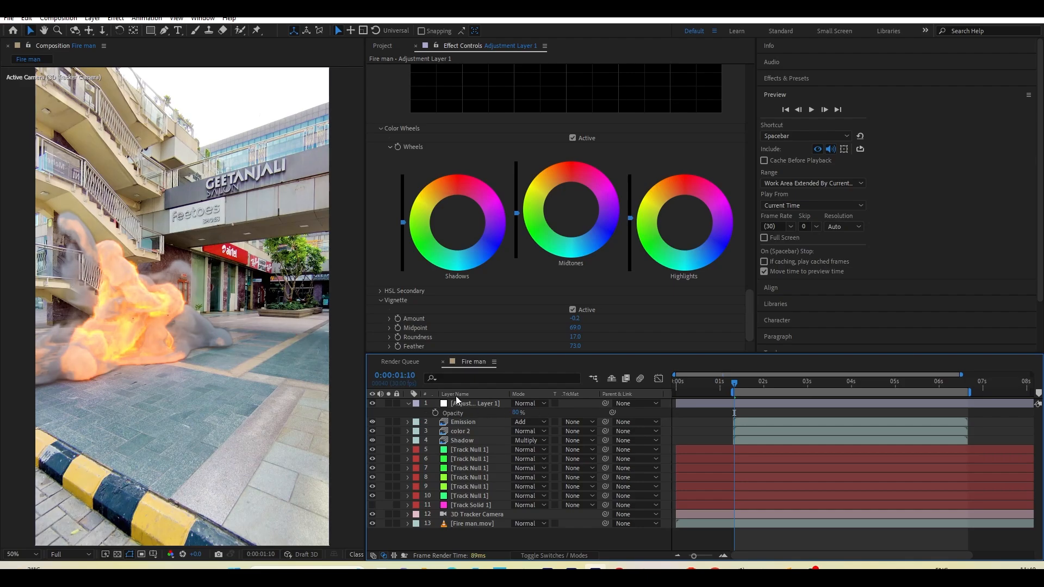
{"action": "left_click", "coordinate": [410, 403]}
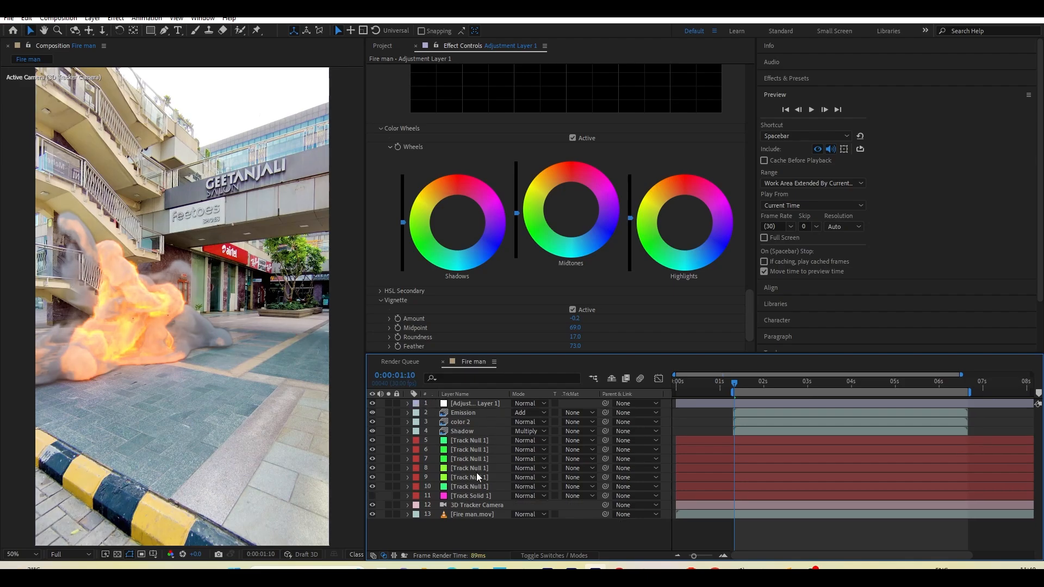
Step: Pre-compose all layers of the Fire man composition into a new composition named "edit" and play the preview
{"action": "key", "text": "ctrl+a"}
{"action": "right_click", "coordinate": [476, 443]}
{"action": "left_click", "coordinate": [520, 380]}
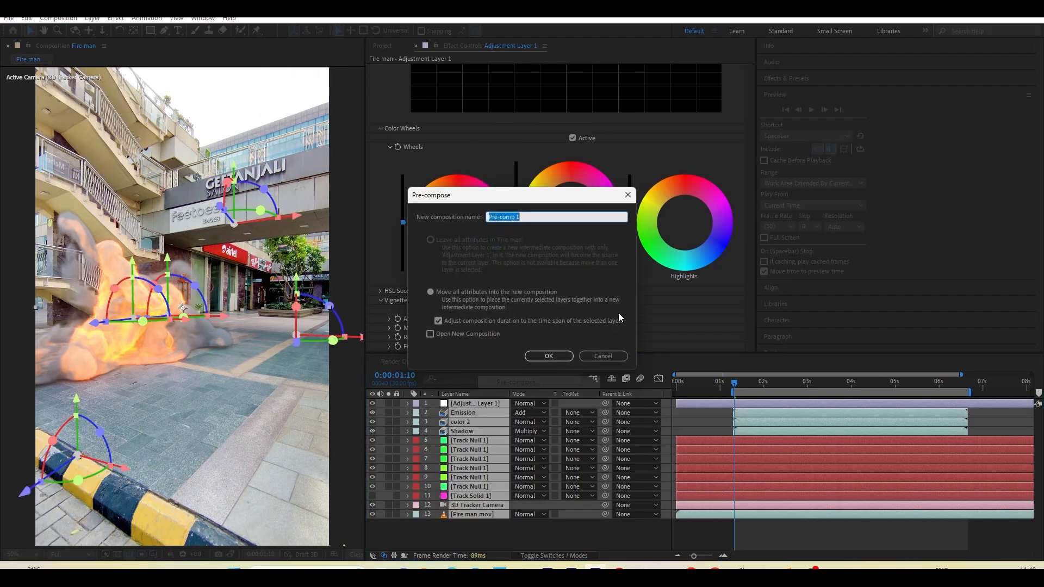
{"action": "type", "text": "edit"}
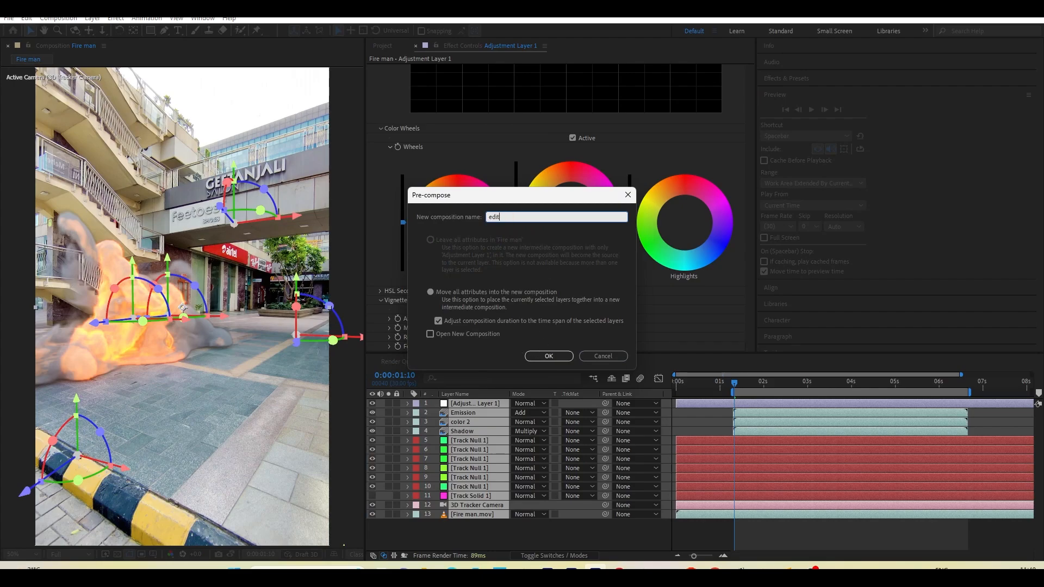
{"action": "key", "text": "Return"}
{"action": "key", "text": "space"}
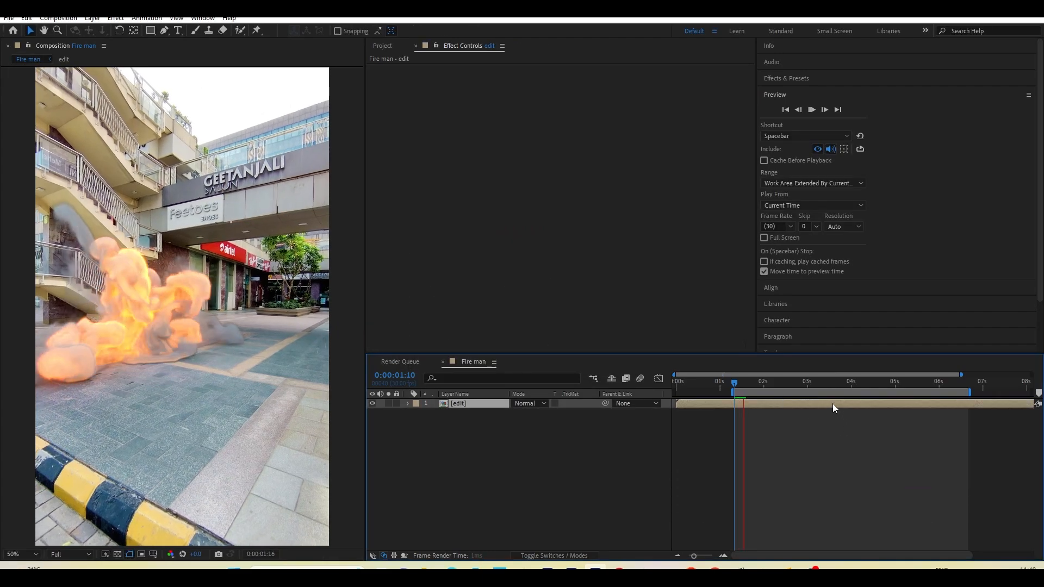